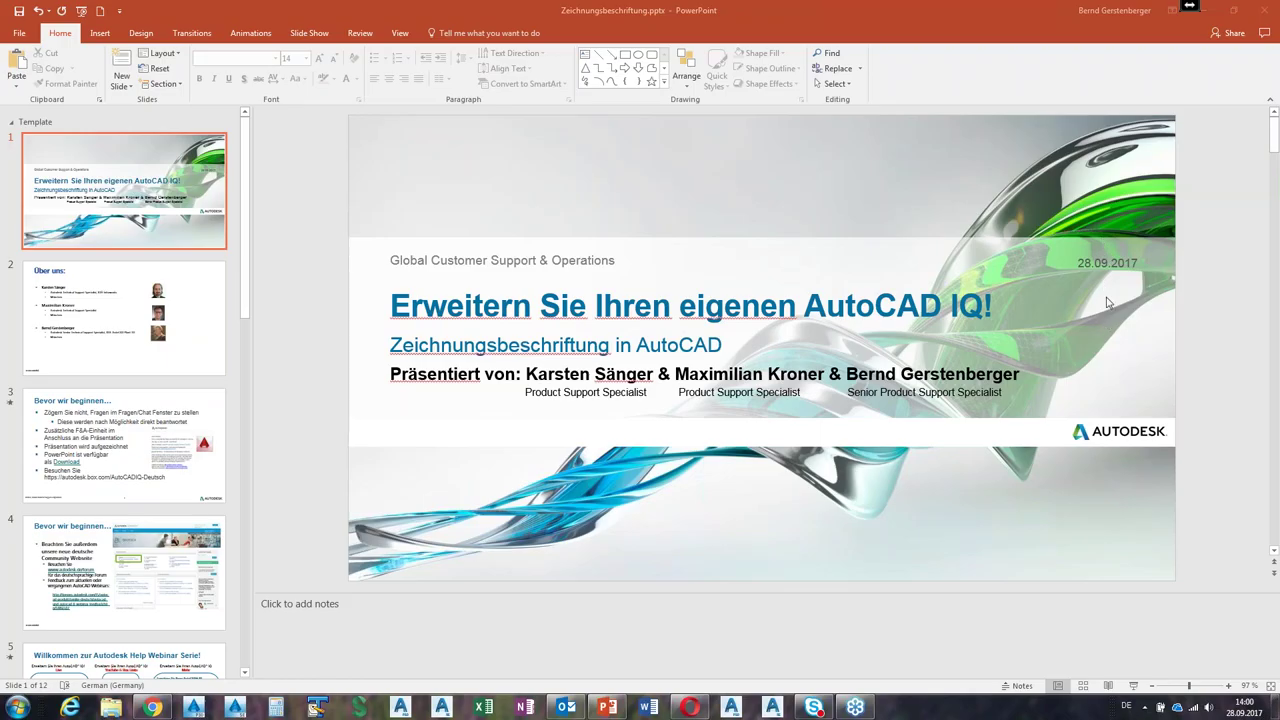
- Focus the PowerPoint window and show slide 2, 'Über uns'
{"action": "left_click", "coordinate": [965, 5]}
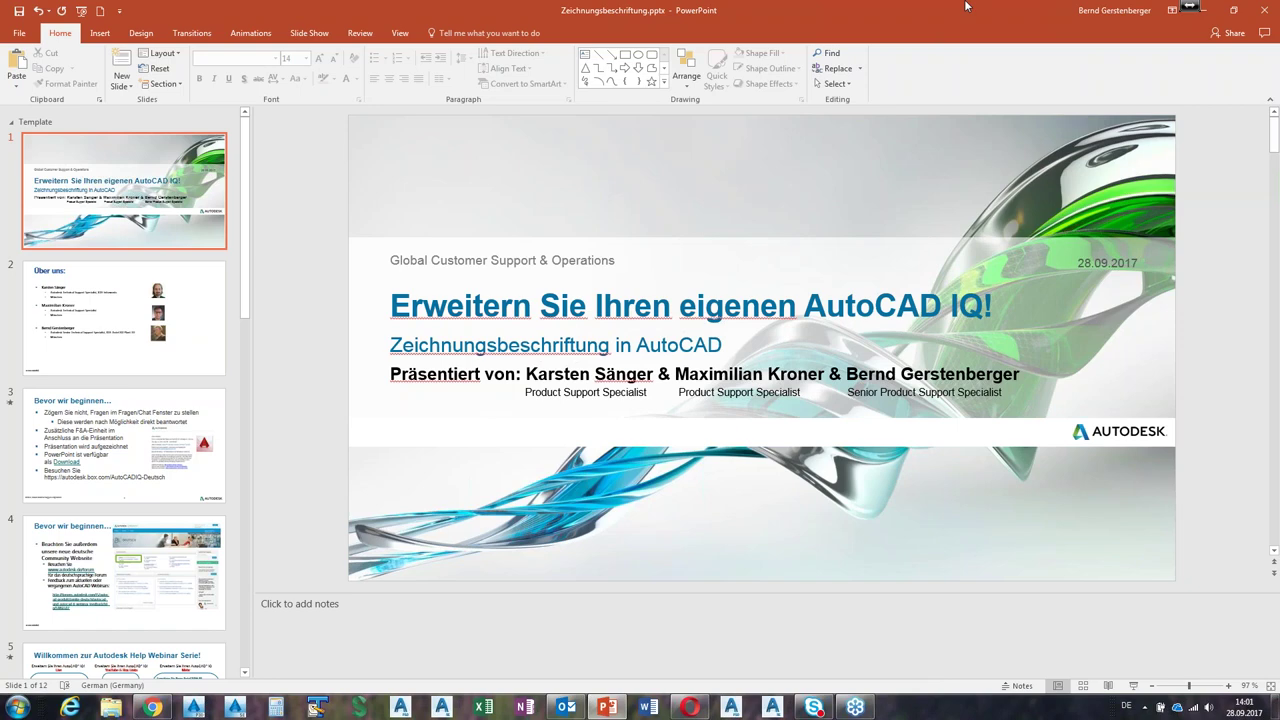
{"action": "left_click", "coordinate": [122, 320]}
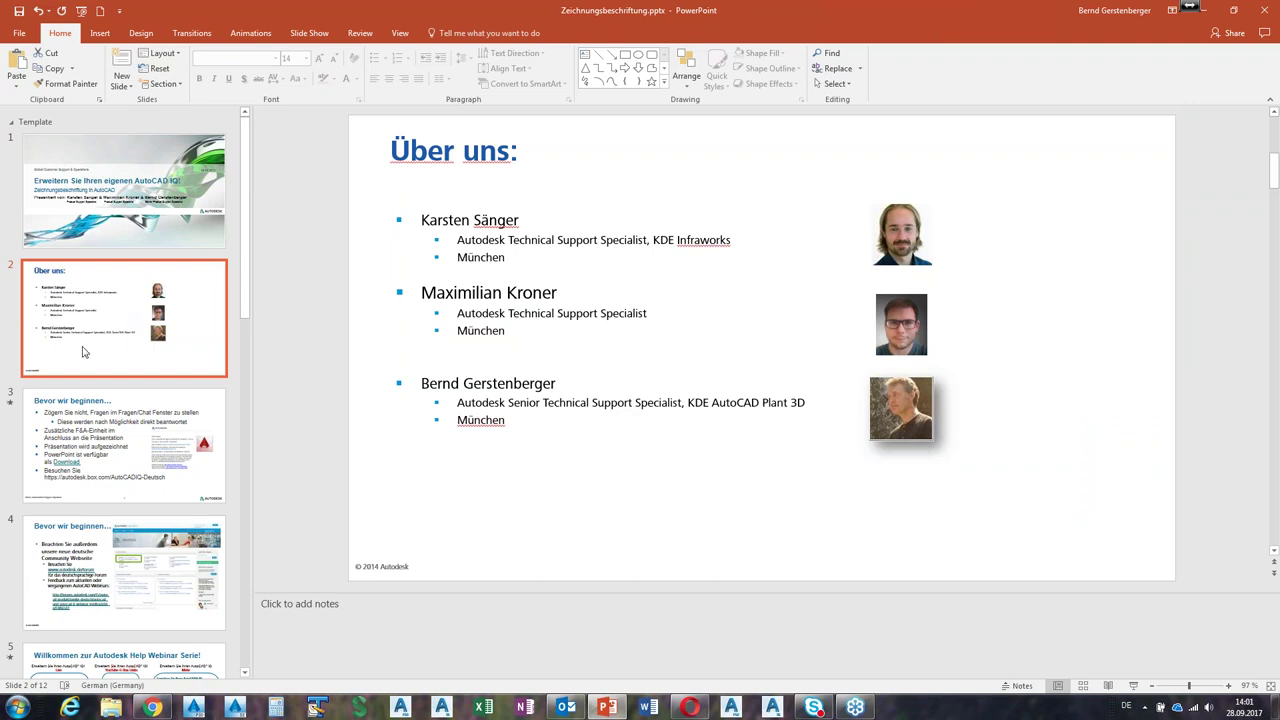
- Advance via slide 3 to slide 4, 'Bevor wir beginnen…', recommending the community website
{"action": "left_click", "coordinate": [97, 422]}
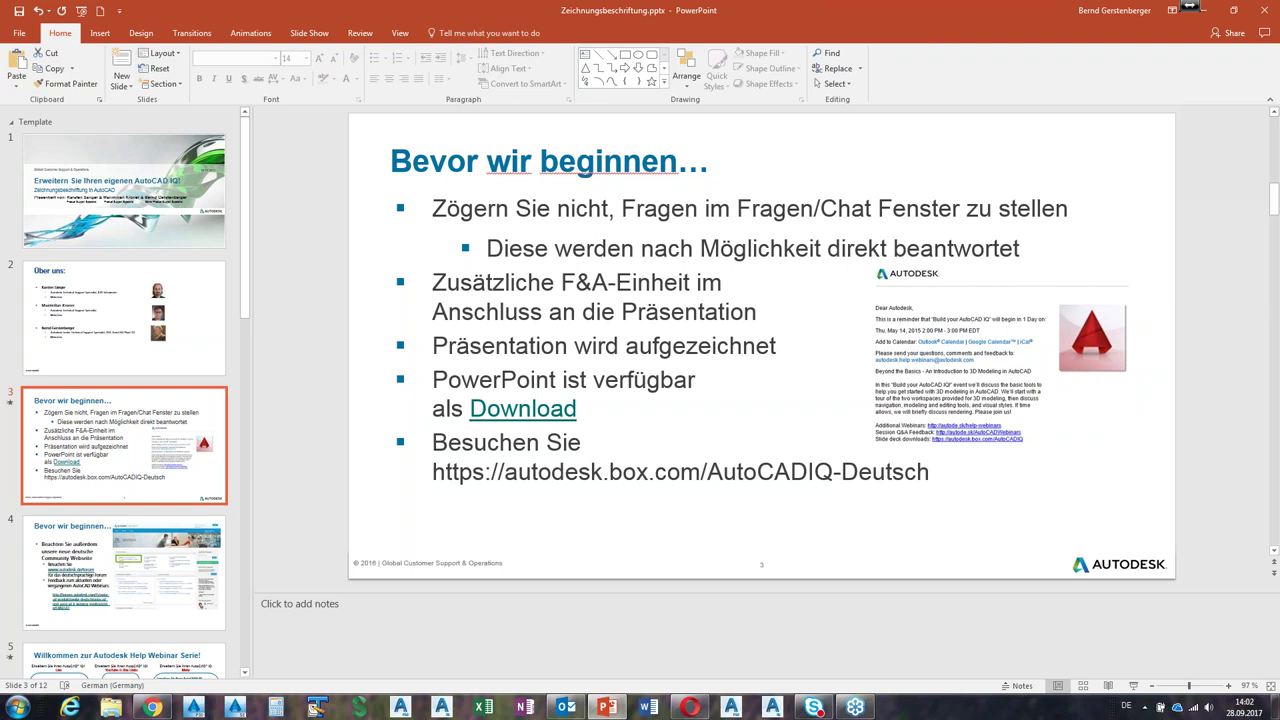
{"action": "left_click", "coordinate": [70, 578]}
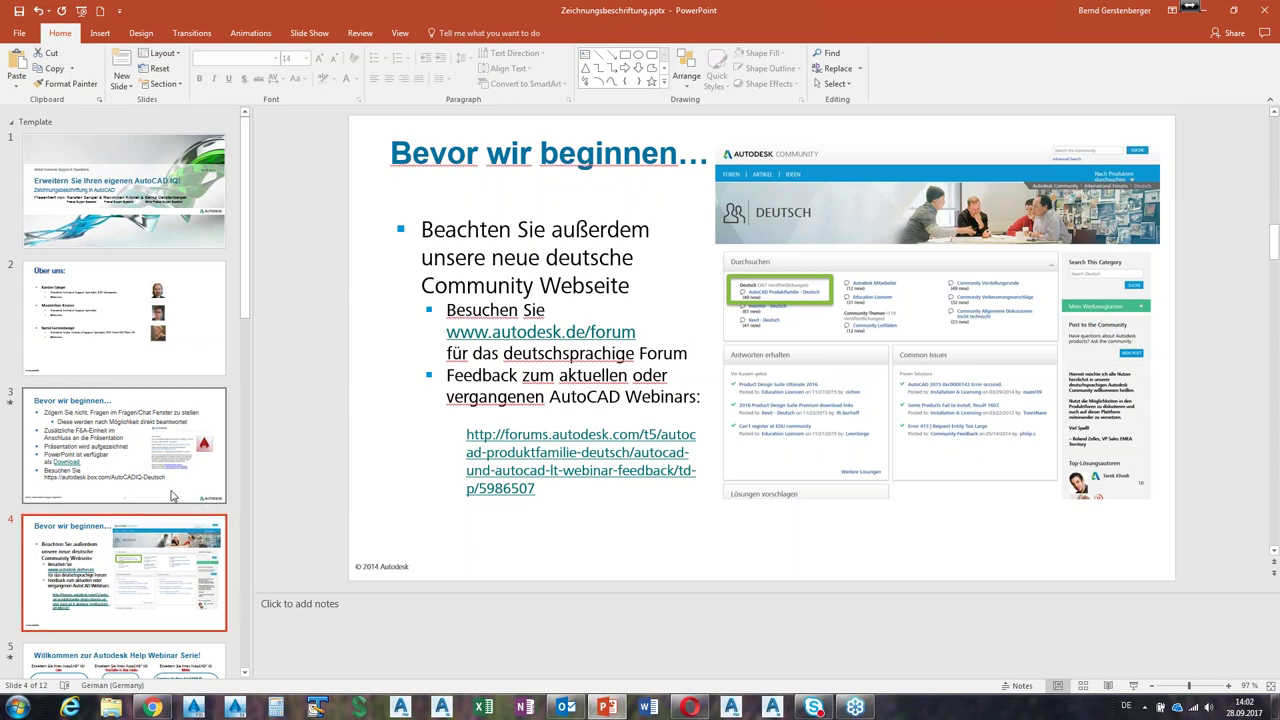
- Scroll down the slide panel and show slide 6, 'Autodesk Knowledge Network'
{"action": "scroll", "coordinate": [172, 495], "scroll_direction": "down", "scroll_amount": 2}
{"action": "scroll", "coordinate": [150, 498], "scroll_direction": "down", "scroll_amount": 1}
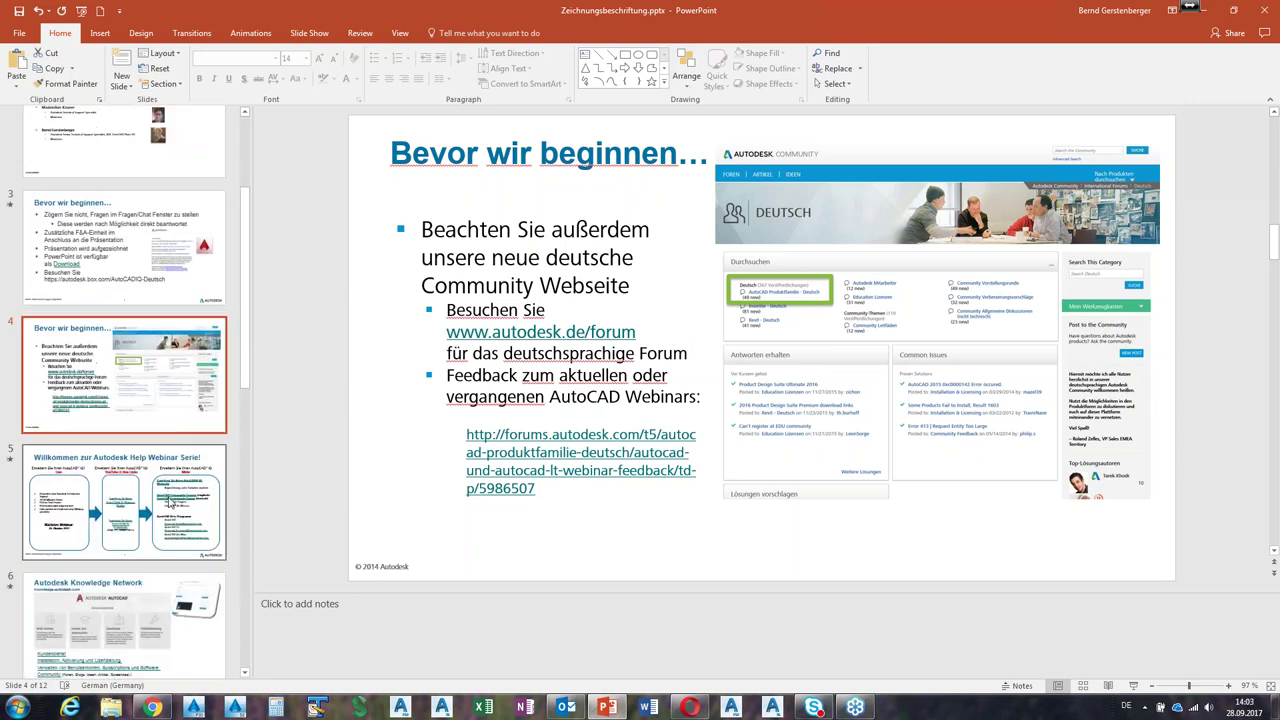
{"action": "scroll", "coordinate": [140, 500], "scroll_direction": "down", "scroll_amount": 2}
{"action": "left_click", "coordinate": [135, 502]}
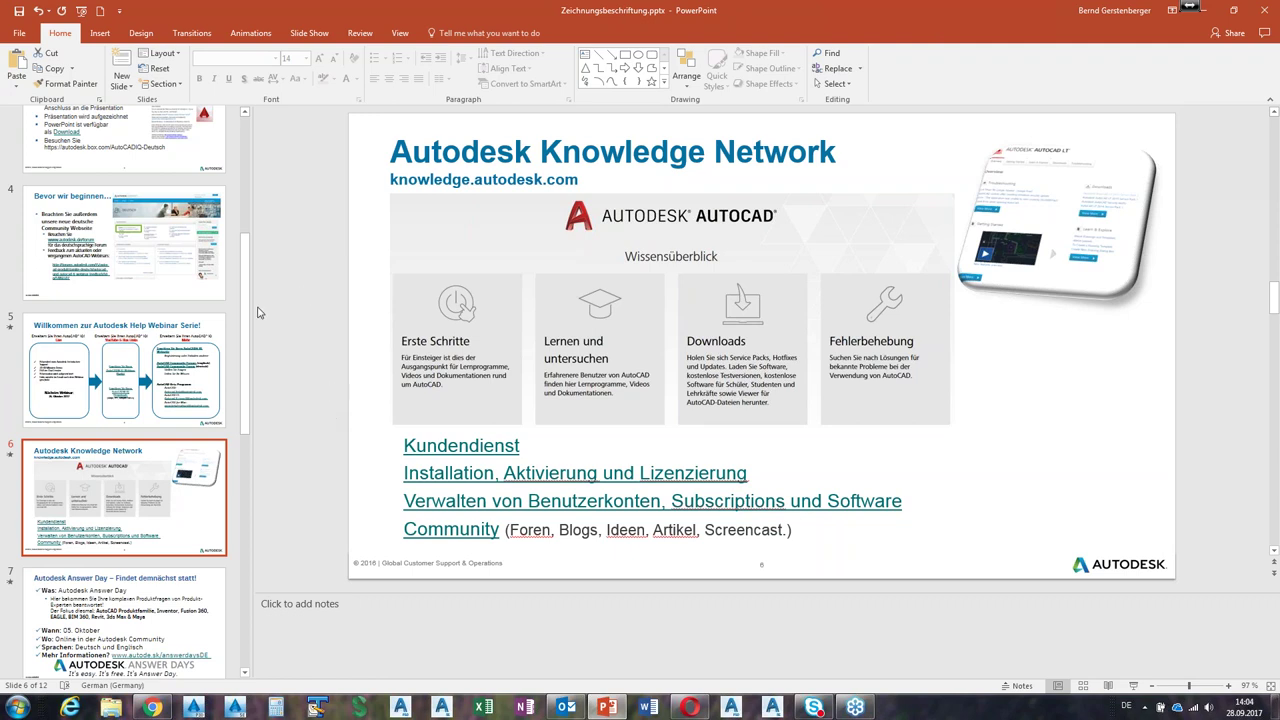
- Go back to slide 5, 'Willkommen zur Autodesk Help Webinar Serie!'
{"action": "left_click", "coordinate": [74, 356]}
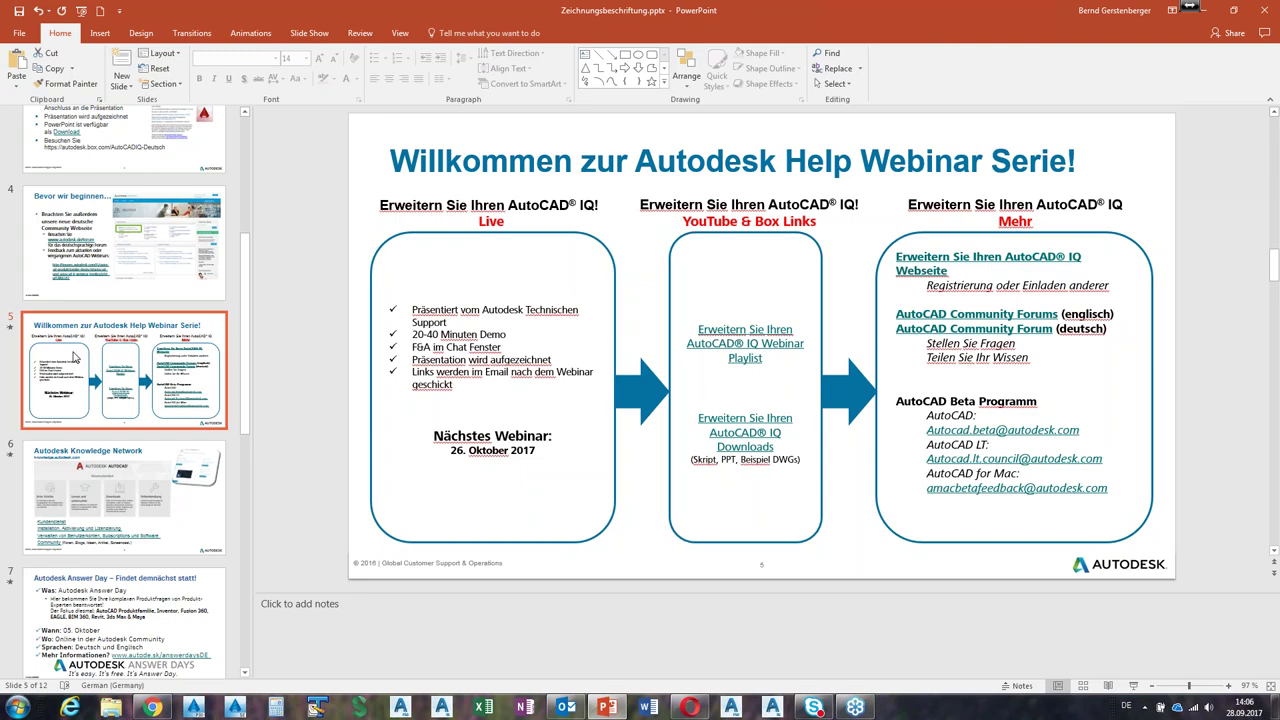
- Show slide 7, the Autodesk Answer Day announcement for 05. Oktober
{"action": "left_click", "coordinate": [193, 593]}
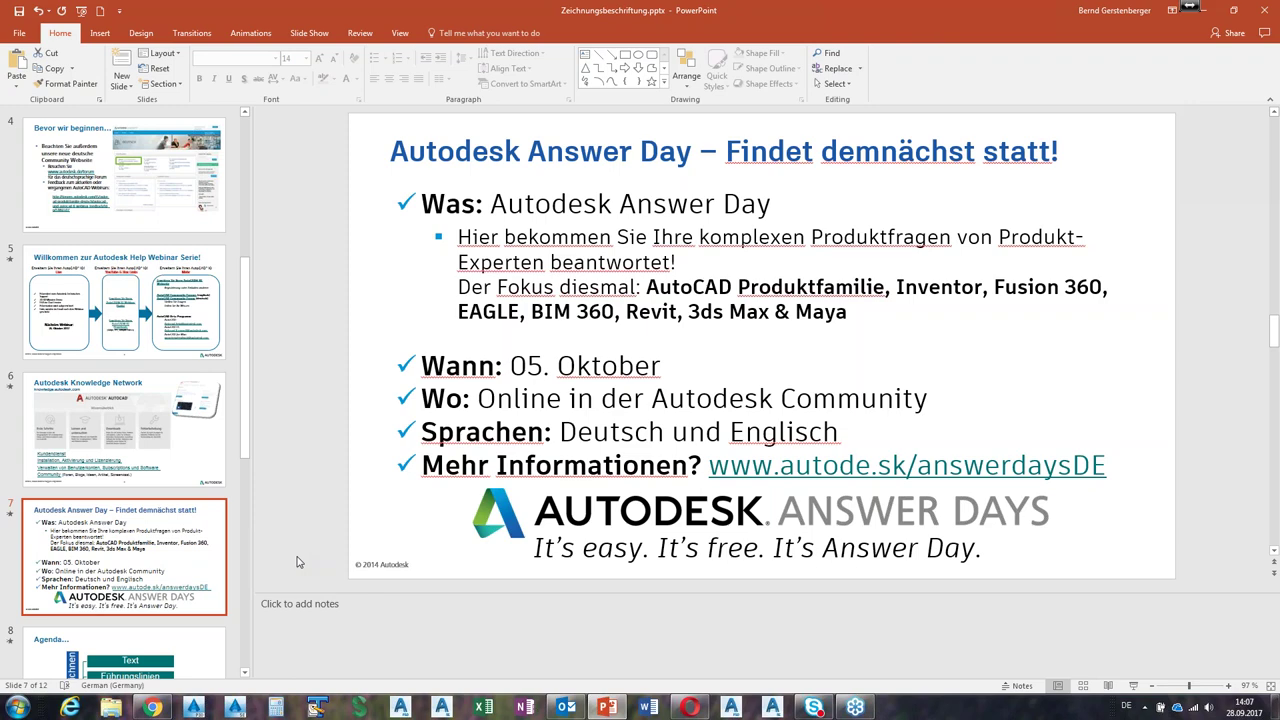
- Display slide 8, the 'Agenda…' slide listing Text through Revisionswolken
{"action": "left_click", "coordinate": [190, 645]}
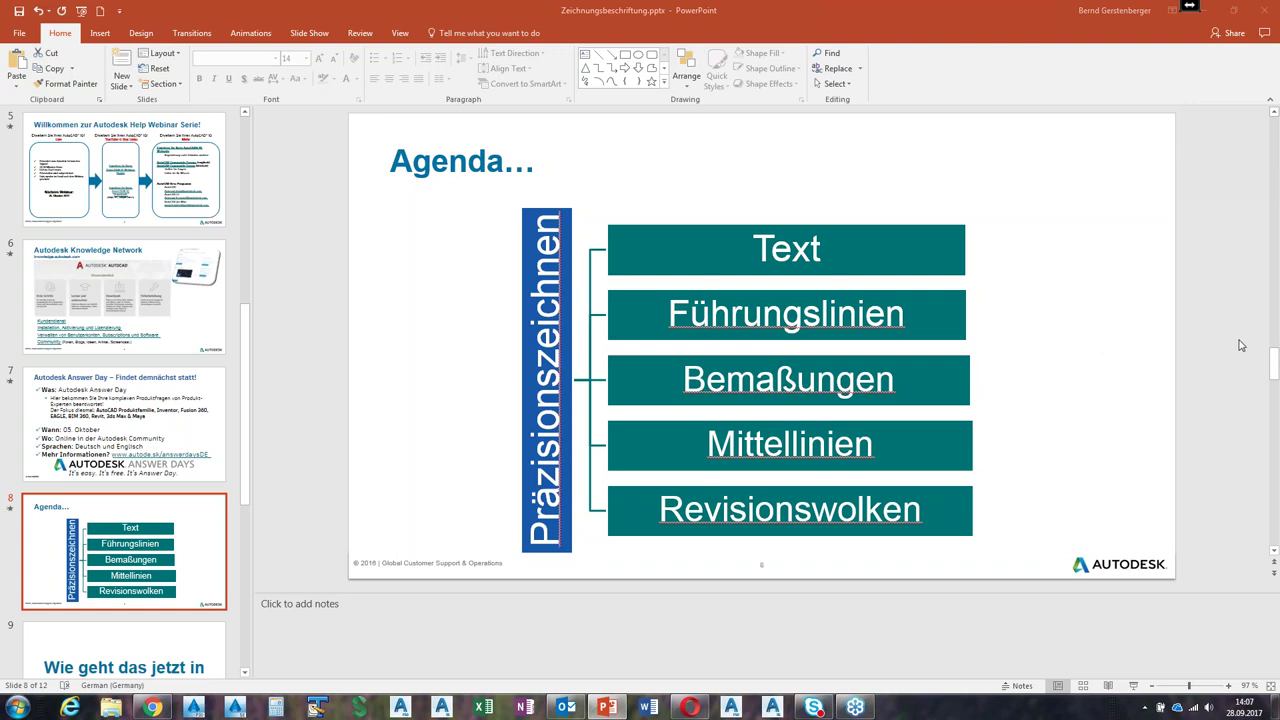
- Bring the PowerPoint window back into focus with the Agenda slide showing
{"action": "left_click", "coordinate": [1113, 363]}
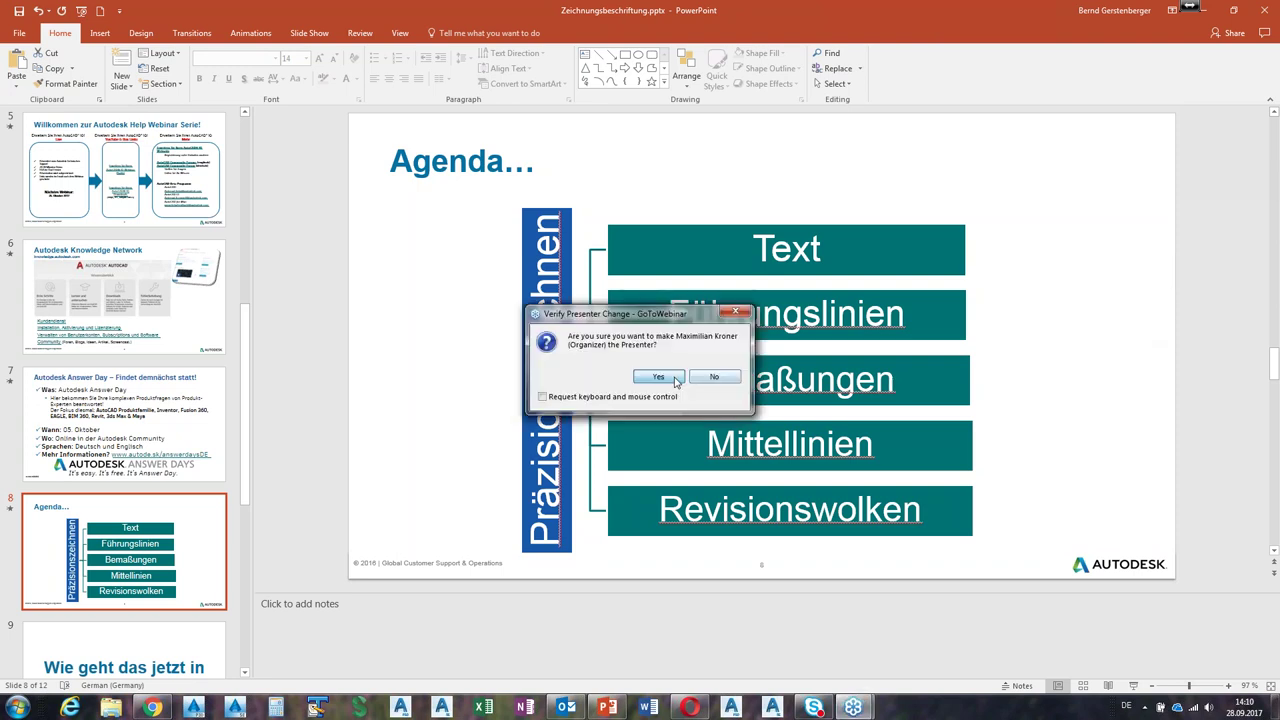
- Confirm making the organizer the presenter so the AutoCAD layout is shared
{"action": "left_click", "coordinate": [676, 381]}
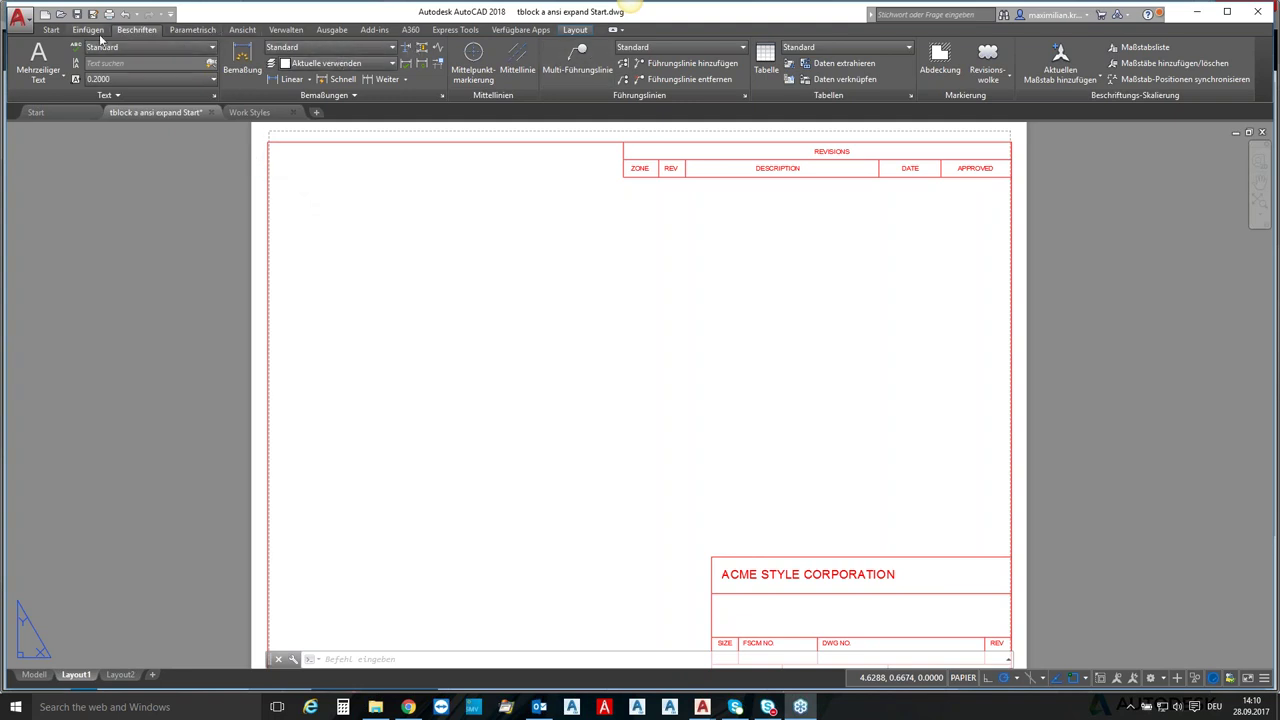
- Open Textstile verwalten and toggle Standard's Beschriftung on, then back off
{"action": "left_click", "coordinate": [214, 50]}
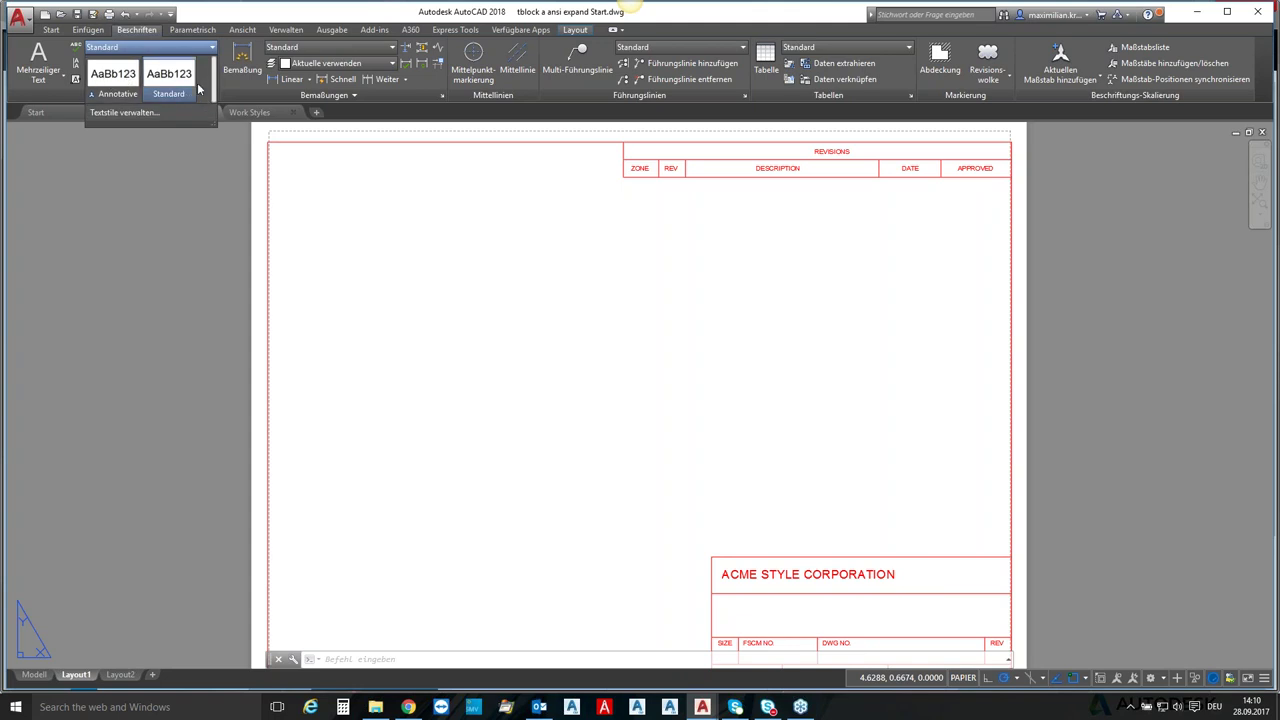
{"action": "left_click", "coordinate": [133, 113]}
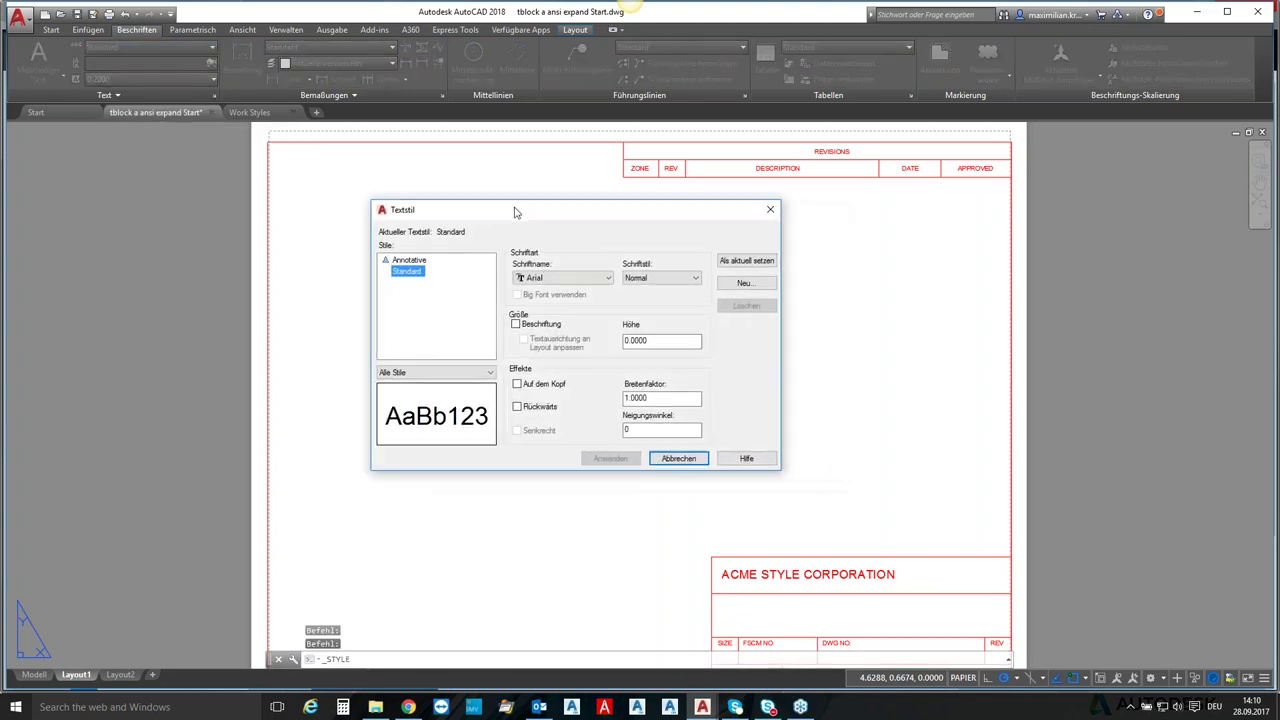
{"action": "left_click_drag", "start_coordinate": [516, 212], "coordinate": [431, 183]}
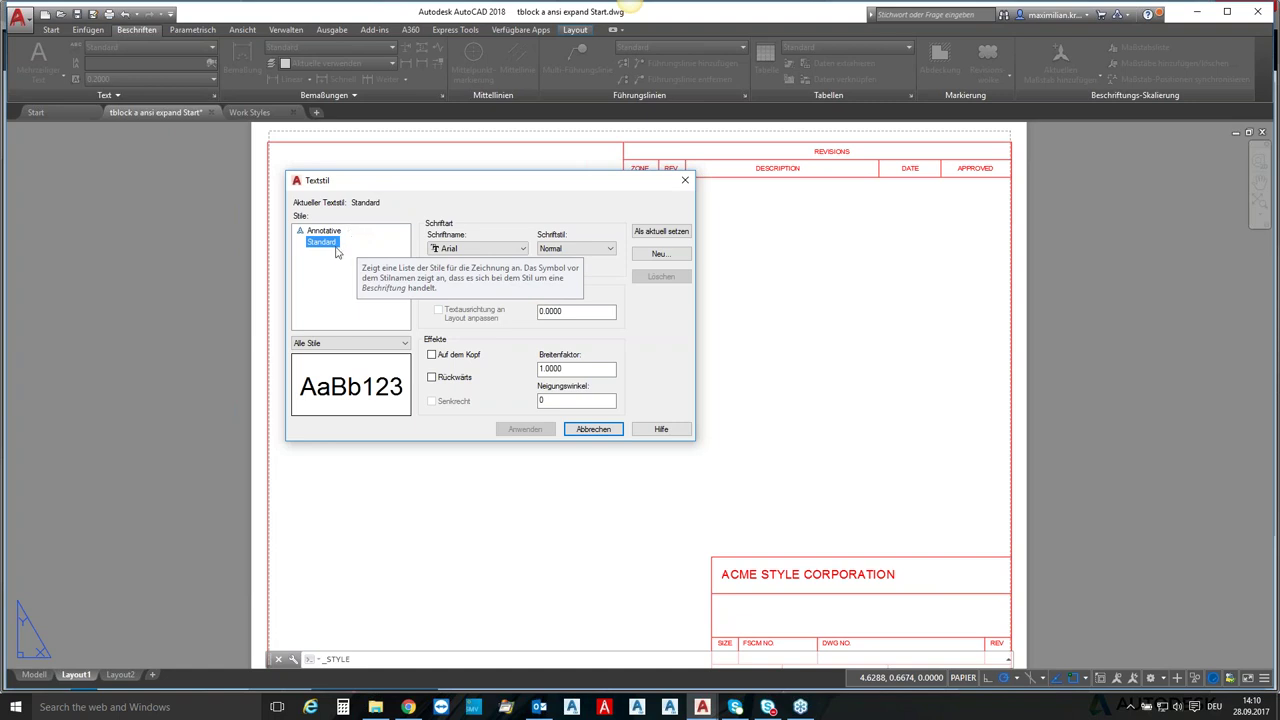
{"action": "left_click_drag", "start_coordinate": [442, 184], "coordinate": [453, 162]}
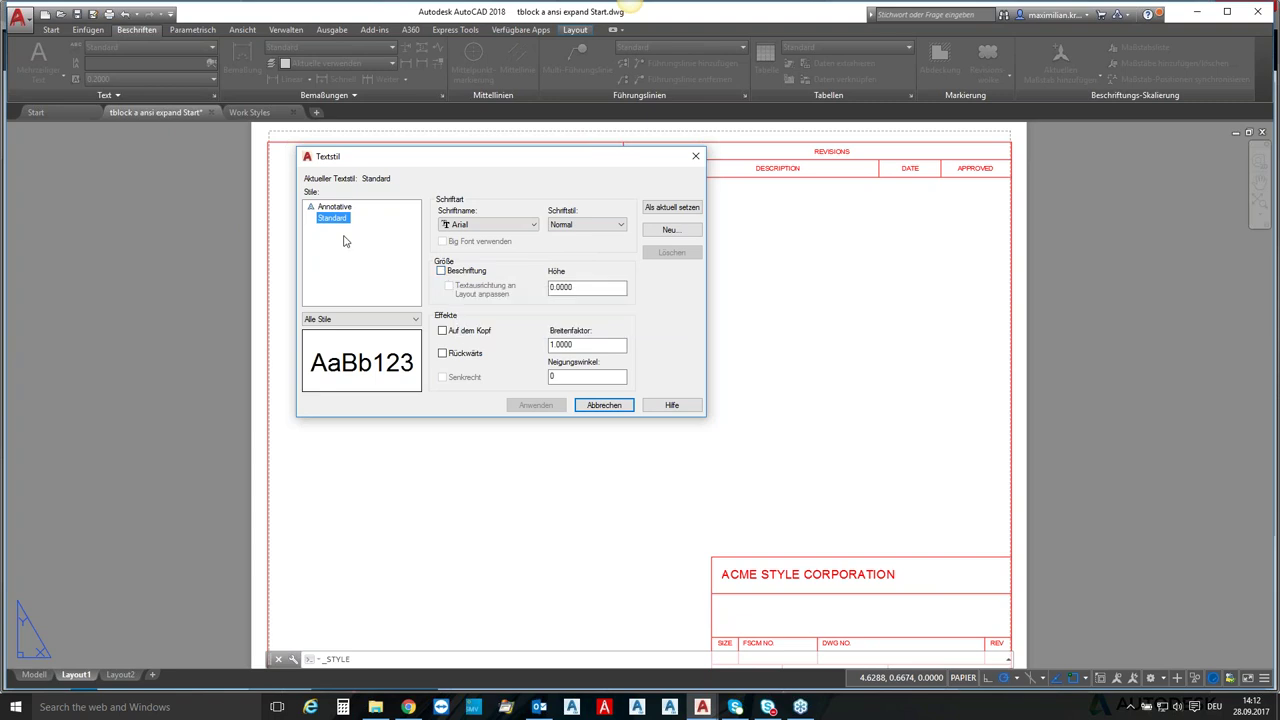
{"action": "left_click", "coordinate": [441, 272]}
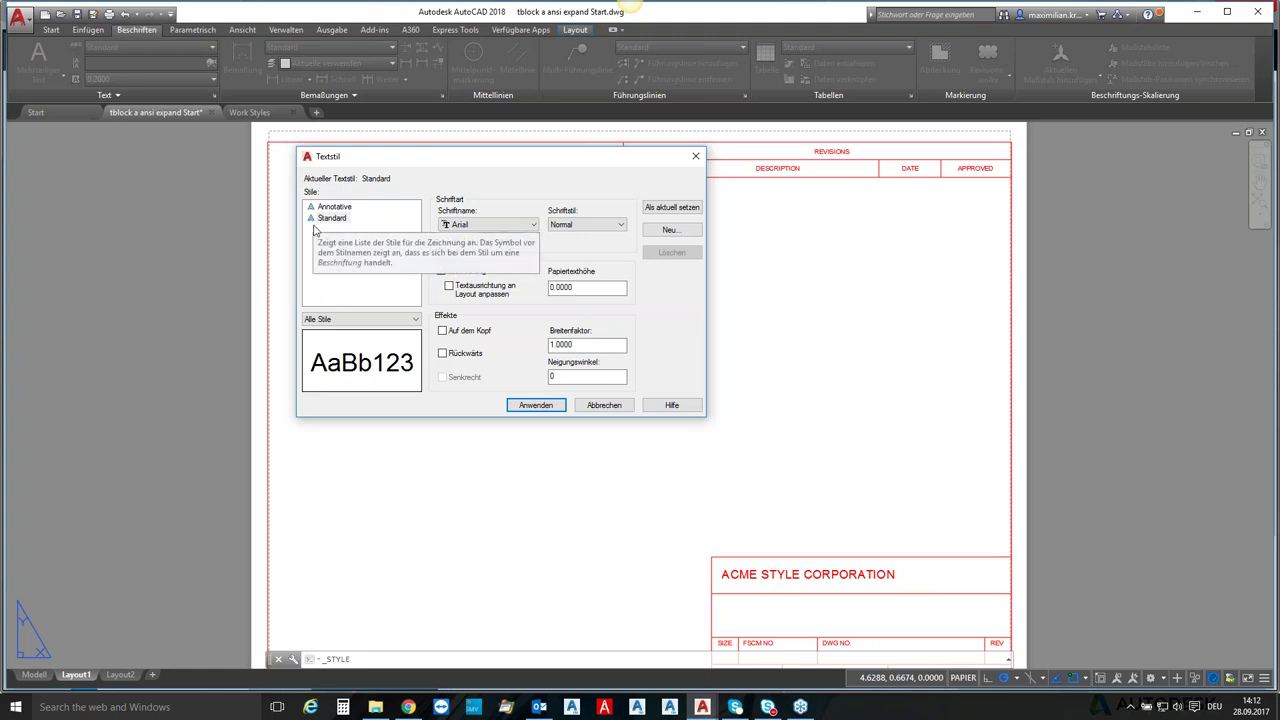
{"action": "left_click", "coordinate": [443, 273]}
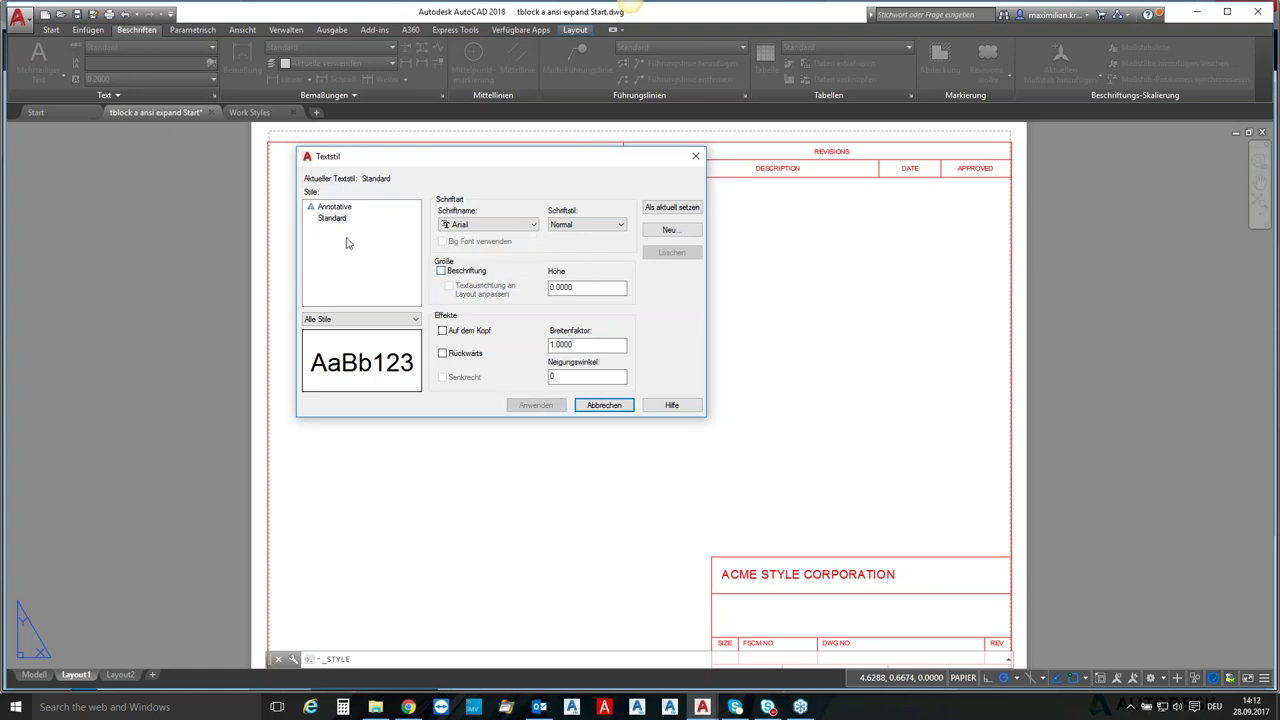
- Create text style Stil1 with the default name and dismiss the A360 notification
{"action": "left_click", "coordinate": [670, 230]}
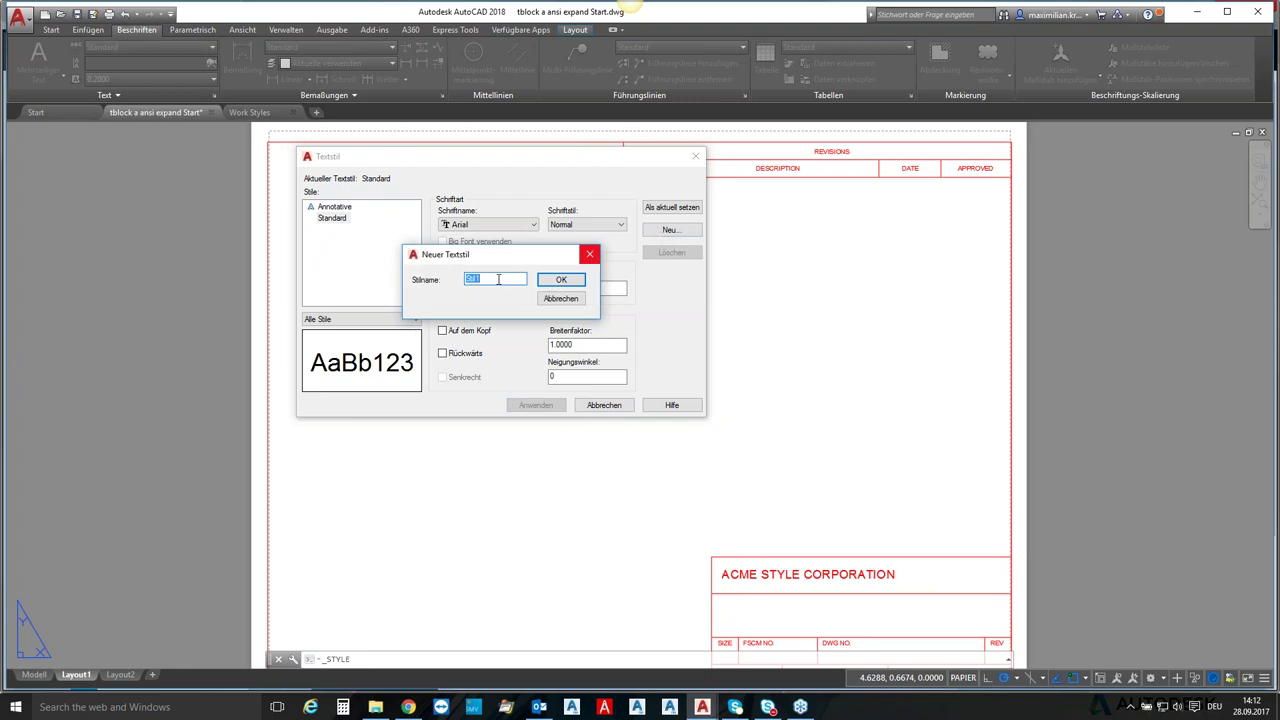
{"action": "key", "text": "Return"}
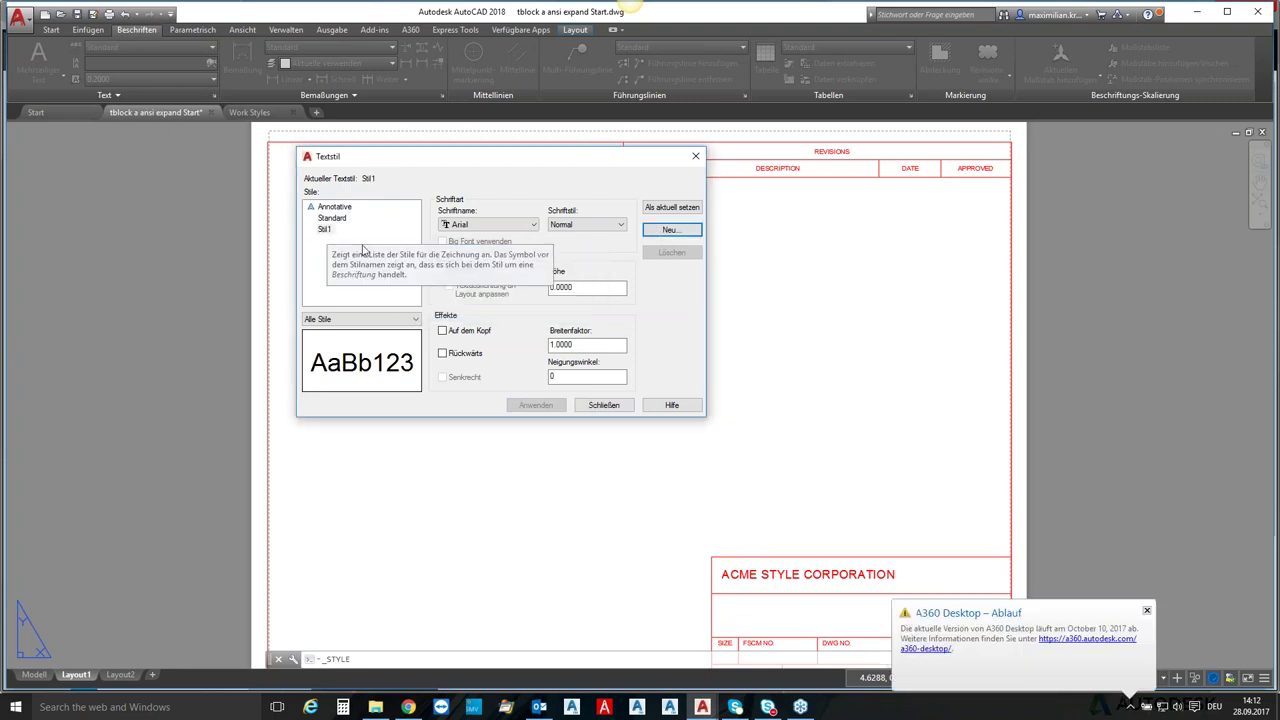
{"action": "left_click", "coordinate": [1146, 611]}
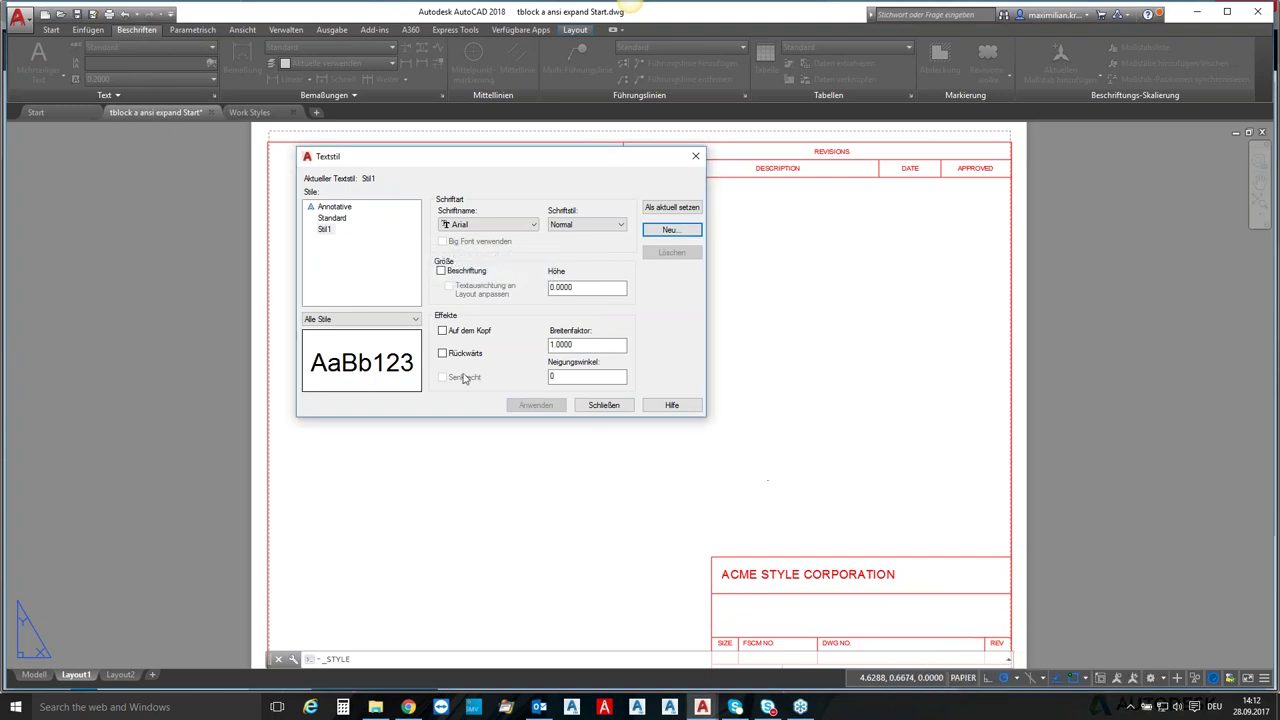
- Compare the existing styles, then create Stil2 based on the Annotative style
{"action": "left_click", "coordinate": [328, 225]}
{"action": "left_click", "coordinate": [329, 231]}
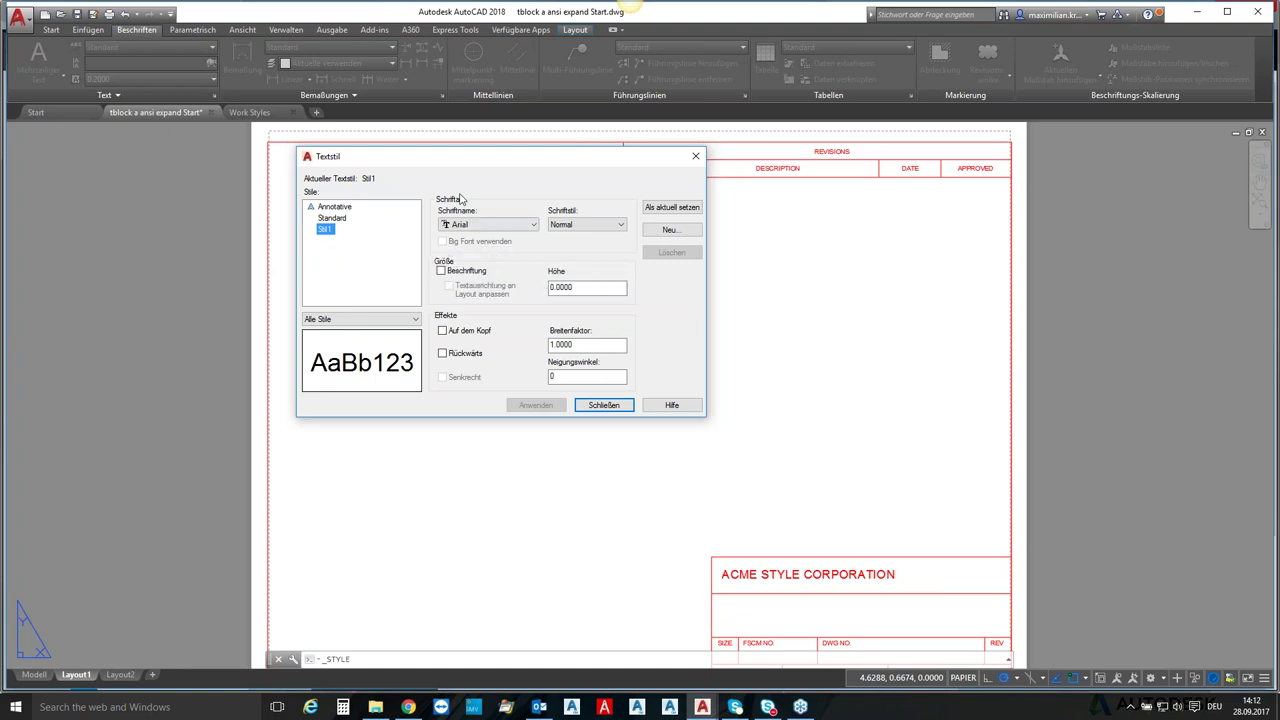
{"action": "left_click", "coordinate": [343, 220]}
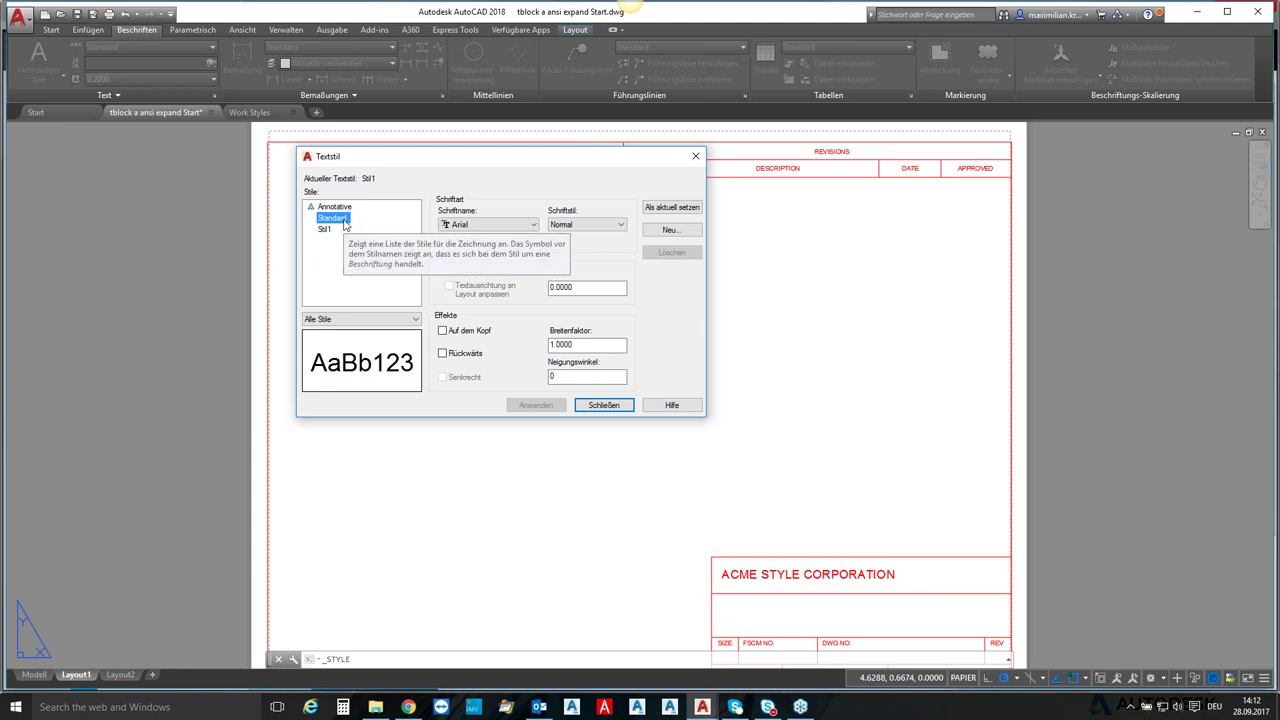
{"action": "left_click", "coordinate": [342, 208]}
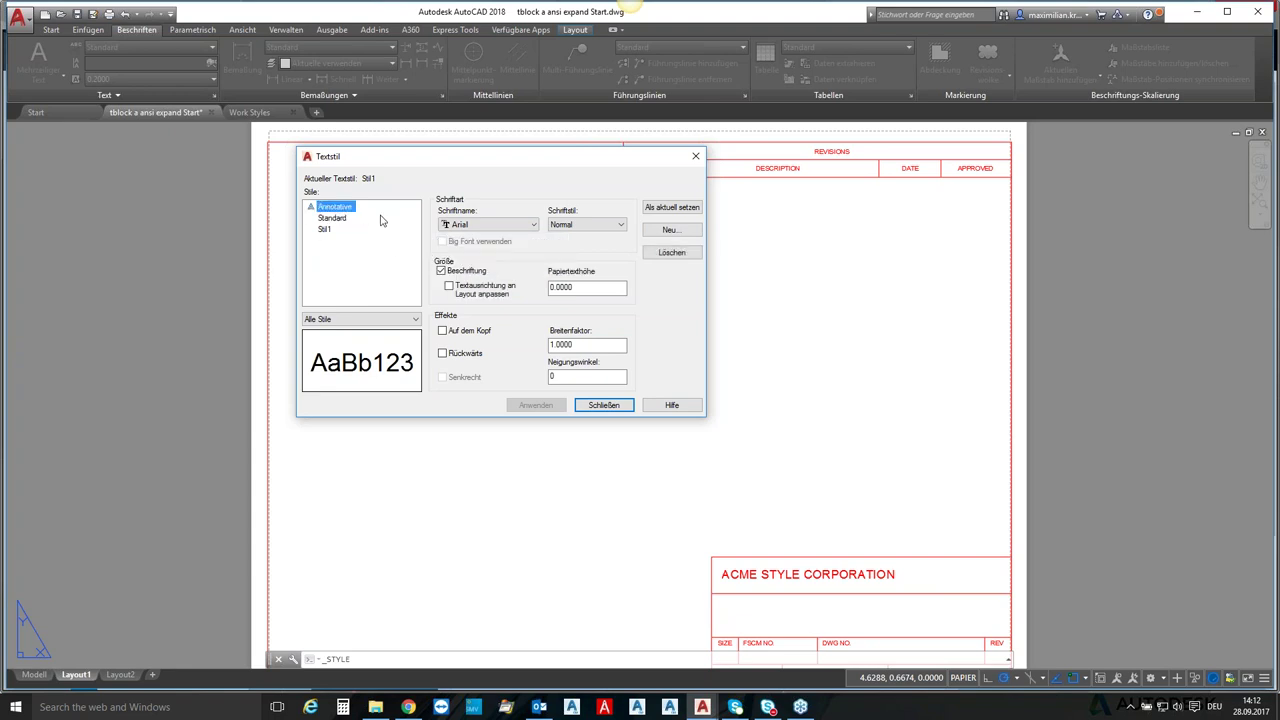
{"action": "left_click", "coordinate": [670, 230]}
{"action": "left_click", "coordinate": [561, 279]}
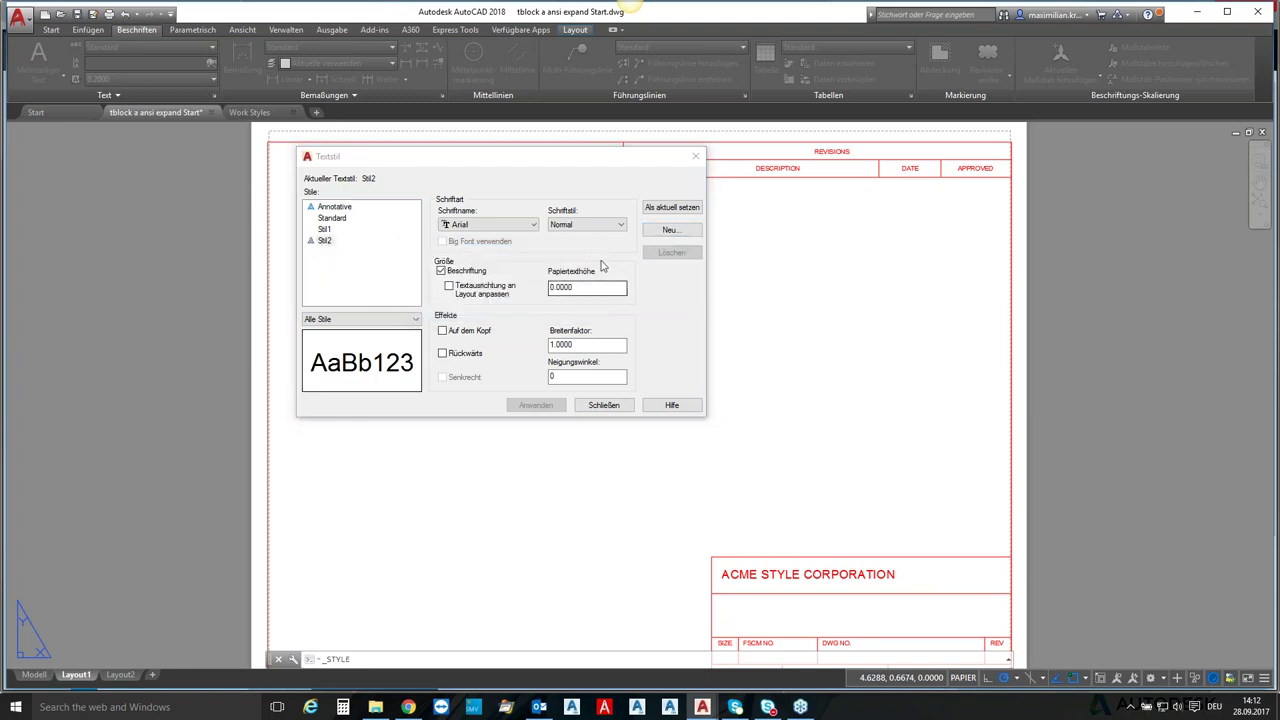
- Delete the Stil1 text style
{"action": "left_click", "coordinate": [325, 229]}
{"action": "left_click", "coordinate": [693, 256]}
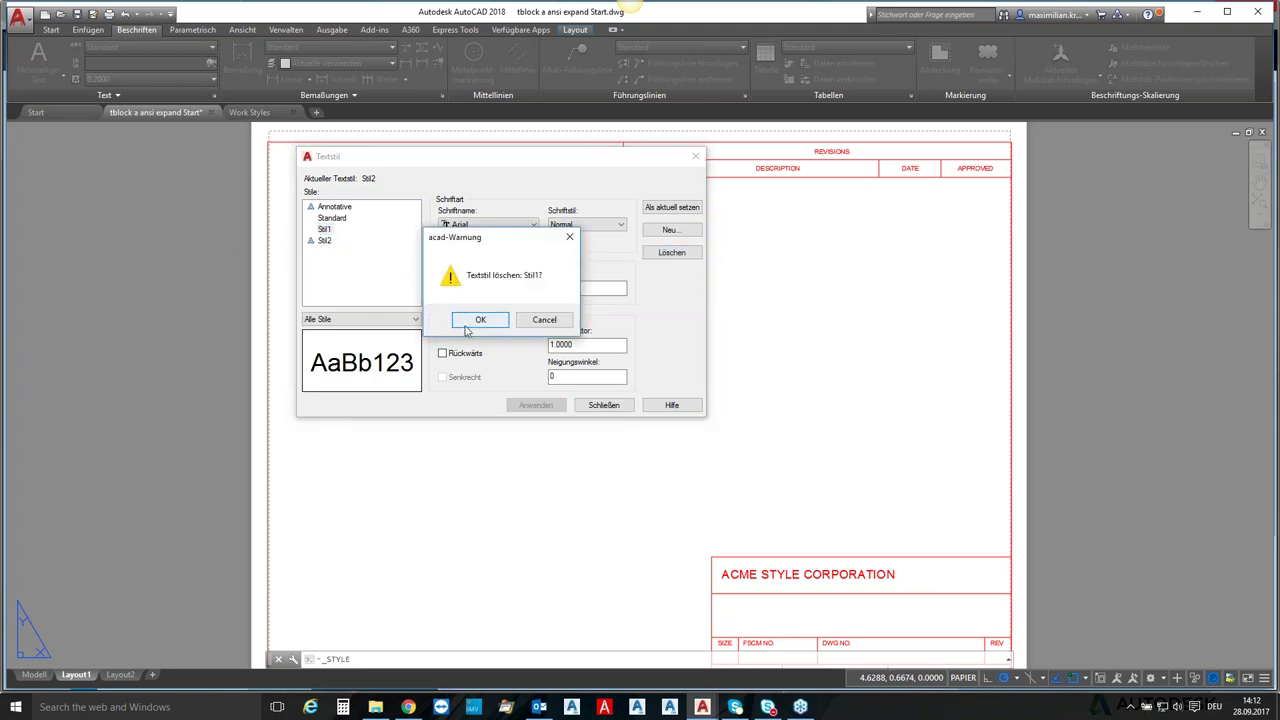
{"action": "left_click", "coordinate": [472, 330]}
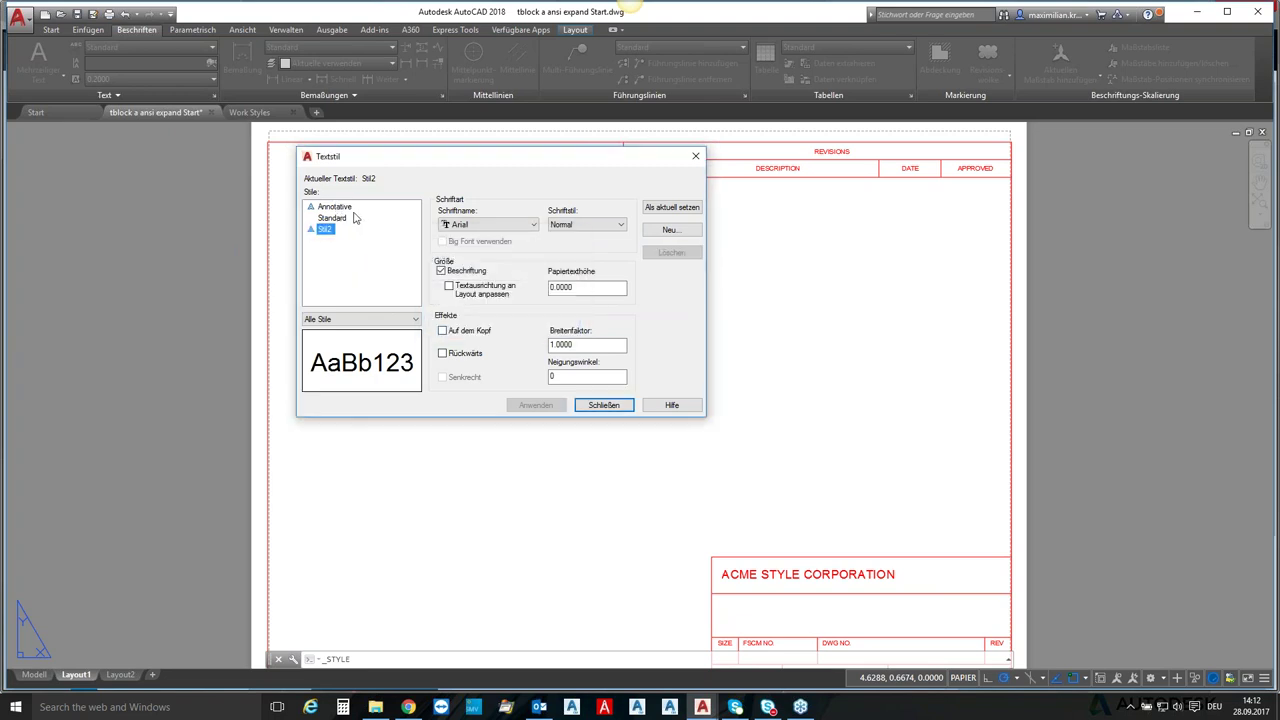
- Make Stil2 non-annotative, save the change, and list all styles again
{"action": "left_click", "coordinate": [442, 271]}
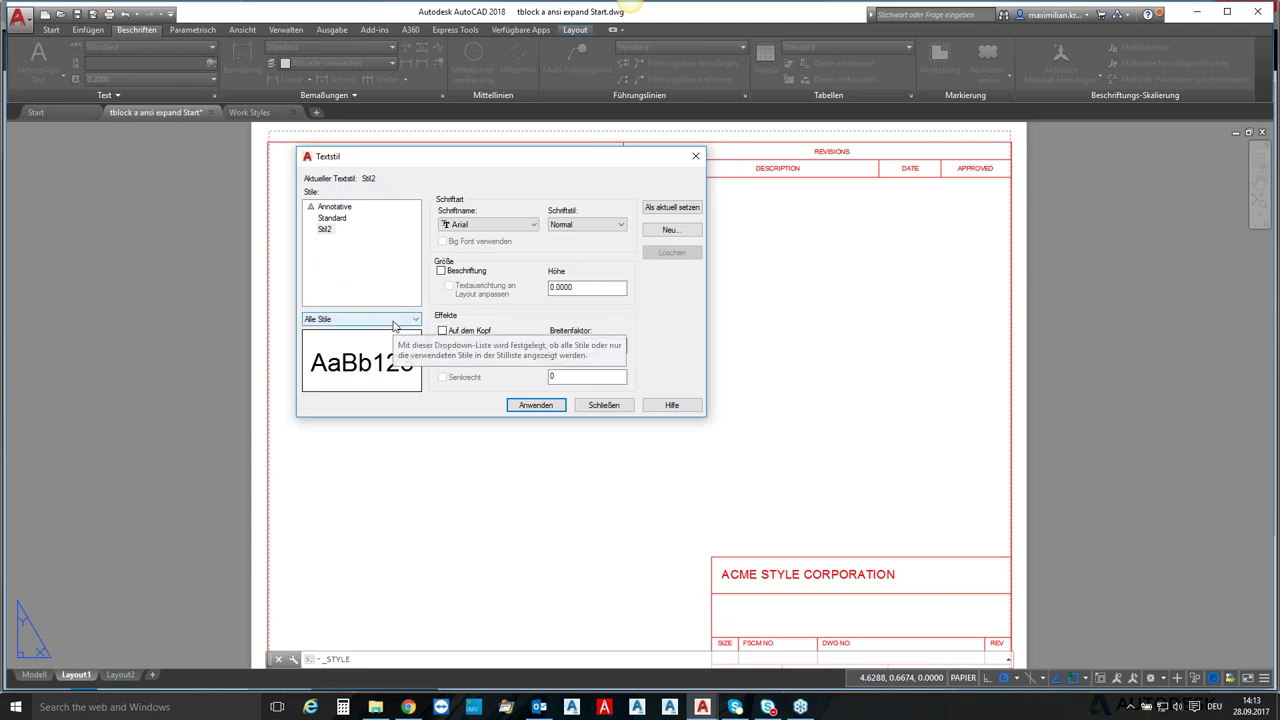
{"action": "left_click", "coordinate": [415, 320]}
{"action": "left_click", "coordinate": [394, 341]}
{"action": "left_click", "coordinate": [509, 322]}
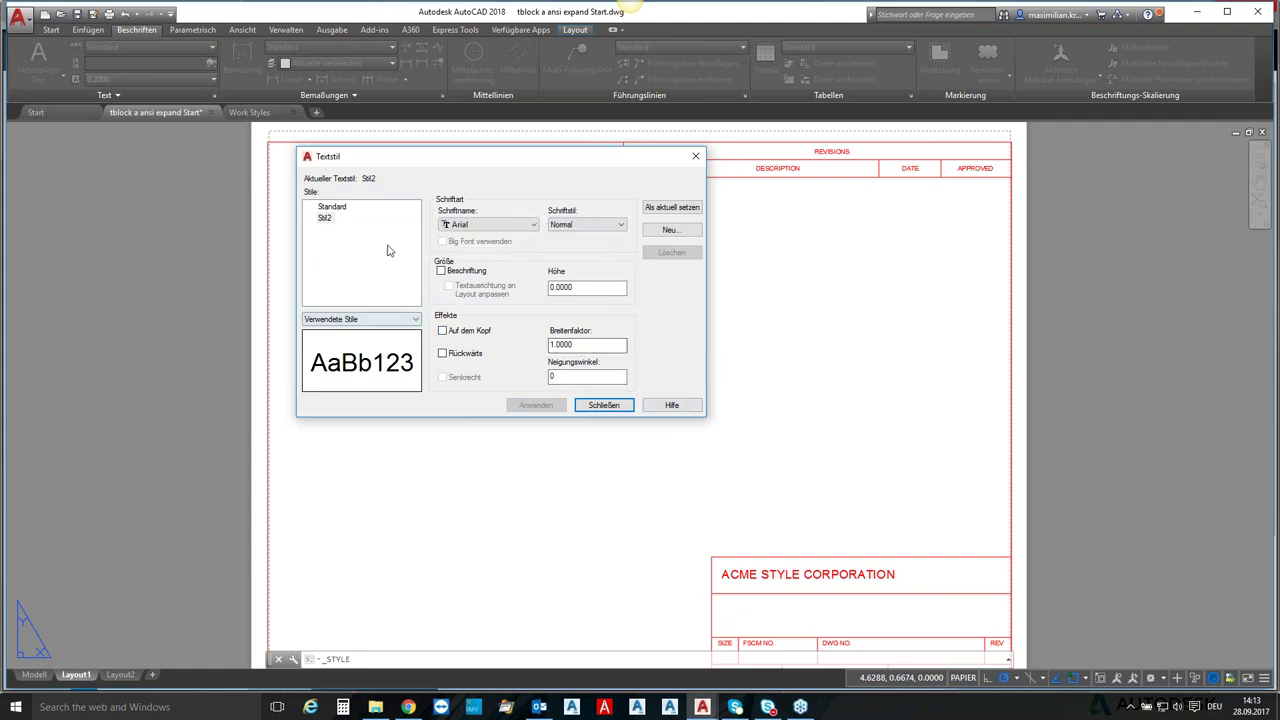
{"action": "left_click", "coordinate": [366, 319]}
{"action": "left_click", "coordinate": [358, 331]}
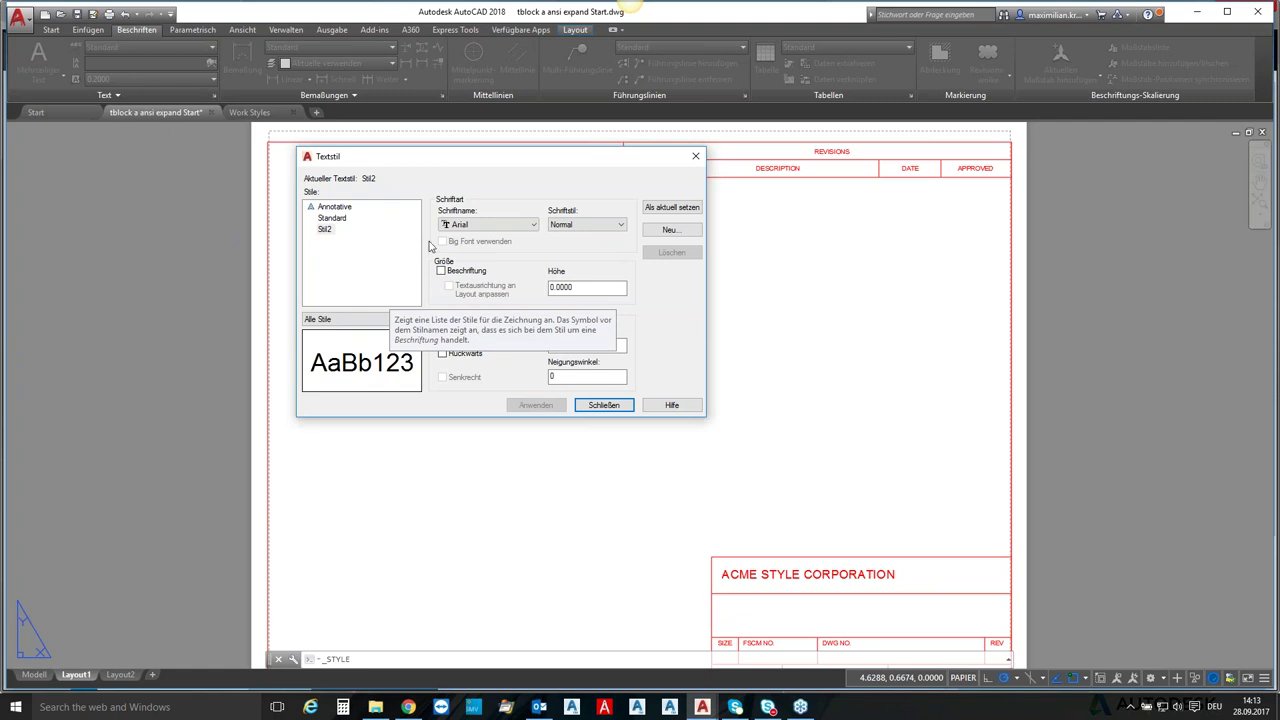
- Try the g13f12w.shx, g12f13.shx and Gabriola fonts for Stil2
{"action": "left_click", "coordinate": [532, 228]}
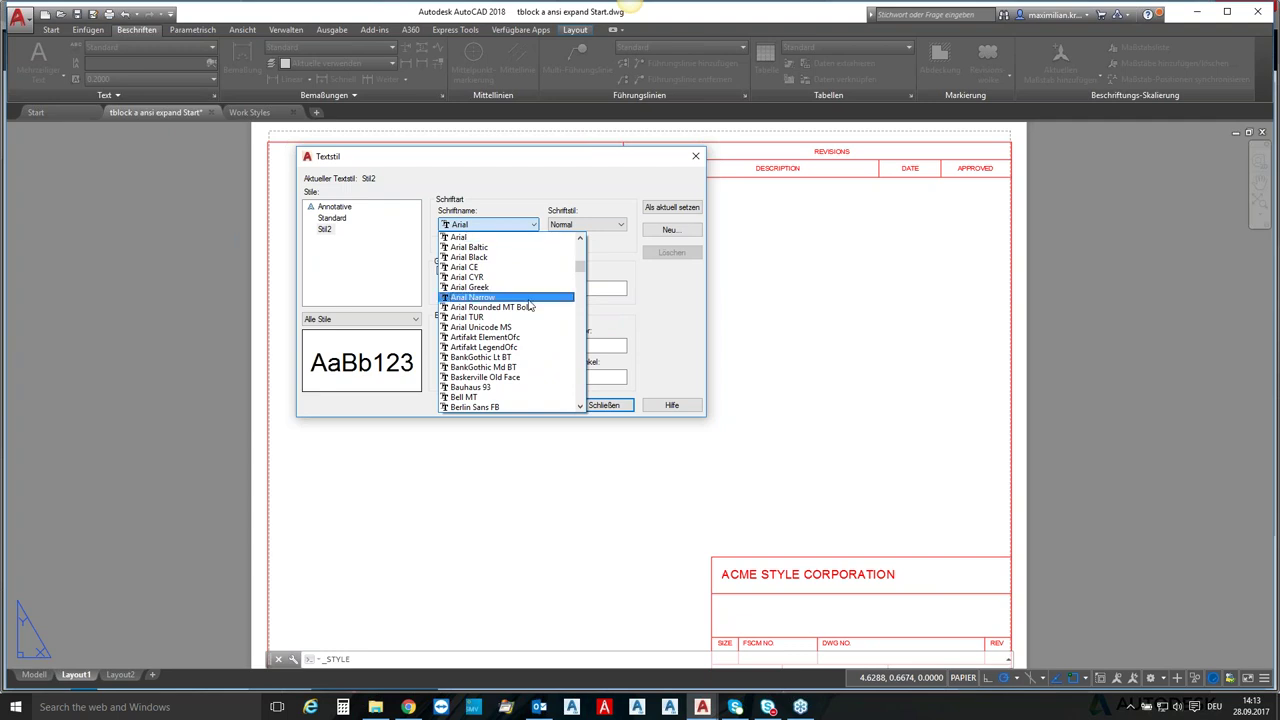
{"action": "key", "text": "g"}
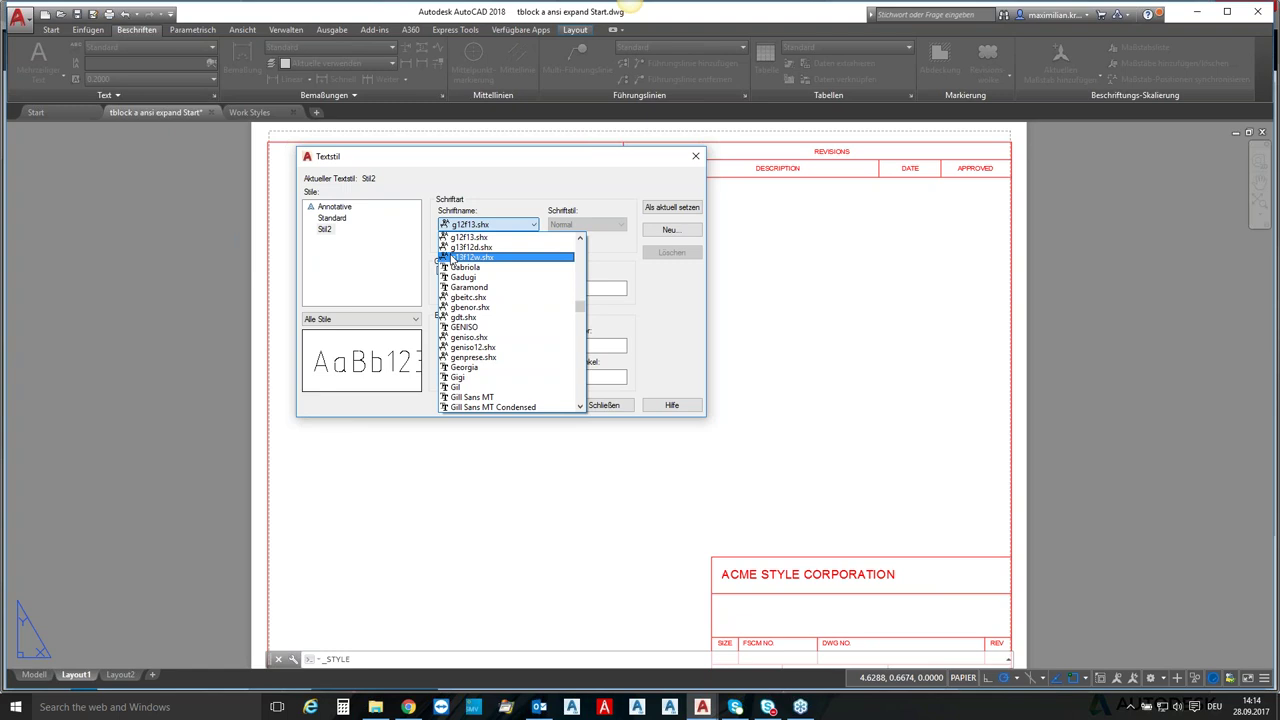
{"action": "left_click", "coordinate": [485, 258]}
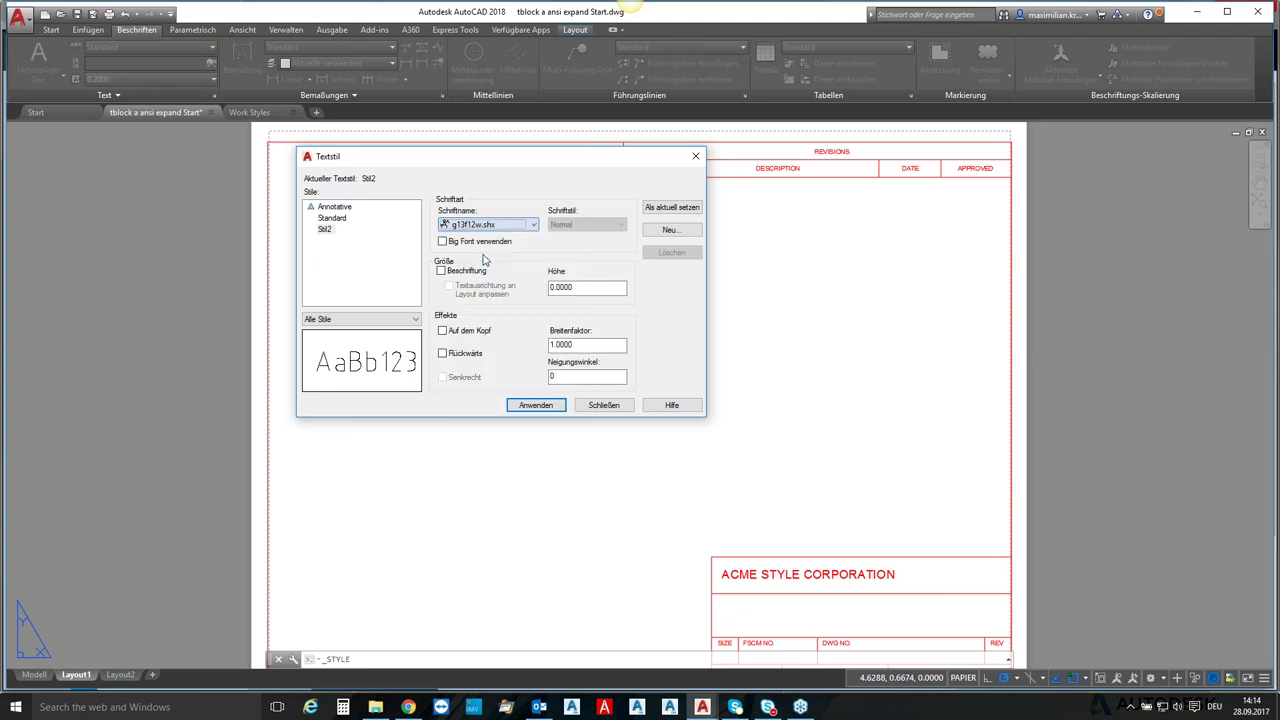
{"action": "left_click", "coordinate": [500, 224]}
{"action": "scroll", "coordinate": [505, 256], "scroll_direction": "up", "scroll_amount": 2}
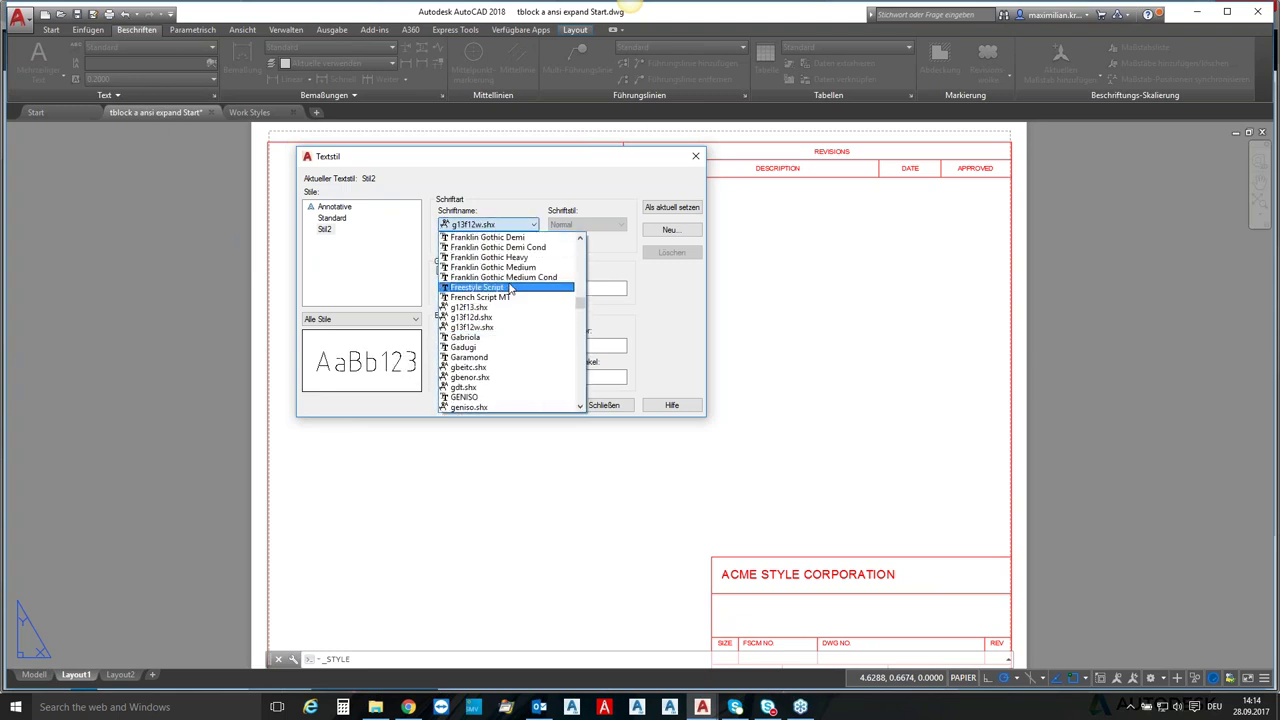
{"action": "left_click", "coordinate": [496, 306]}
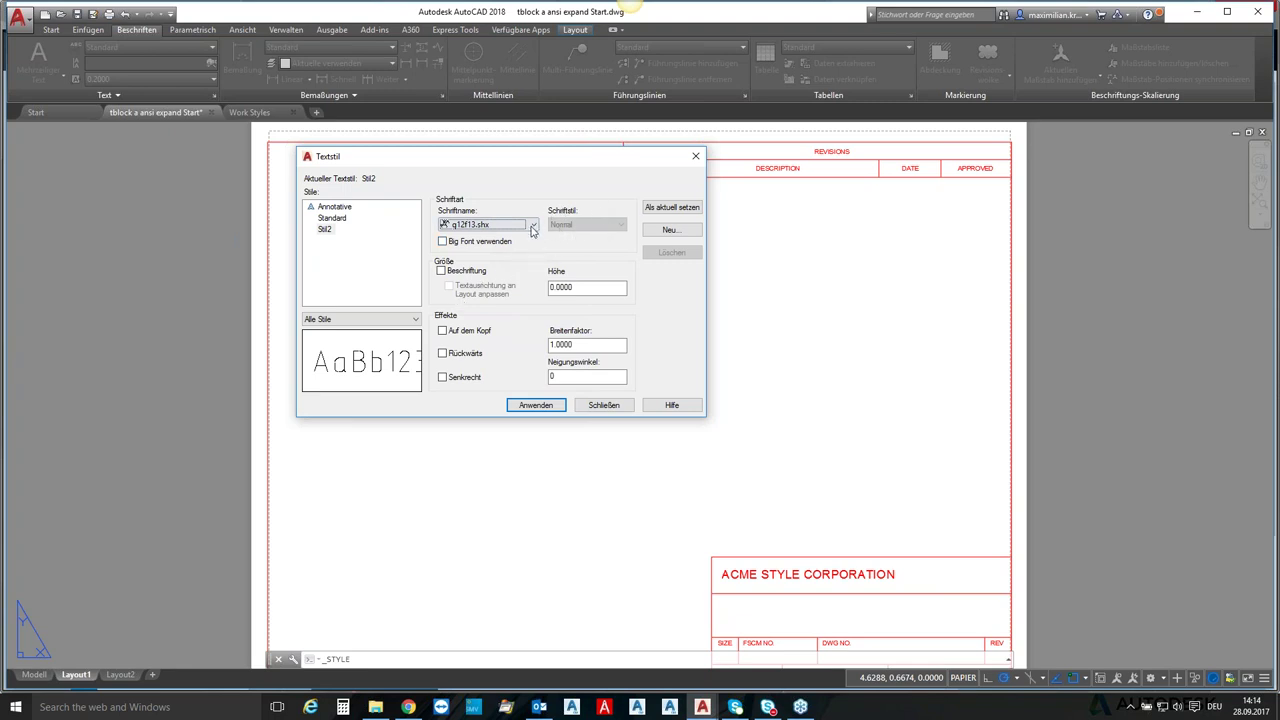
{"action": "left_click", "coordinate": [533, 225]}
{"action": "left_click", "coordinate": [466, 274]}
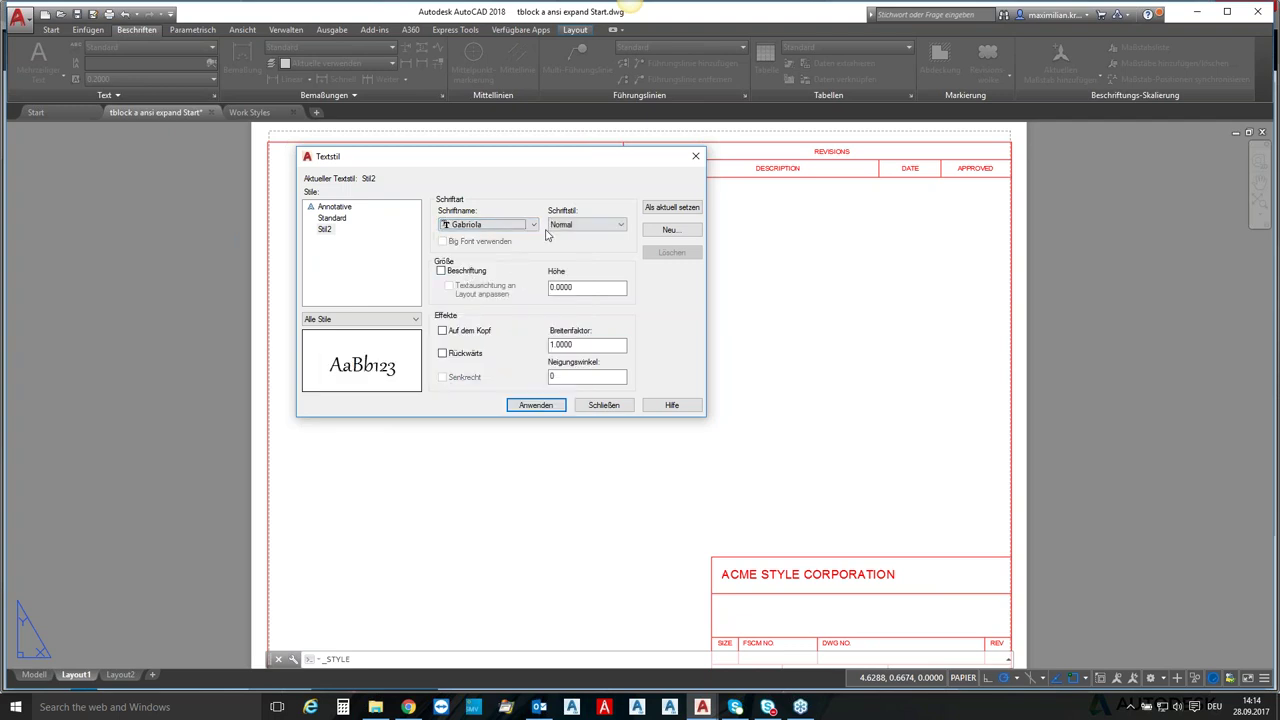
{"action": "left_click", "coordinate": [590, 225]}
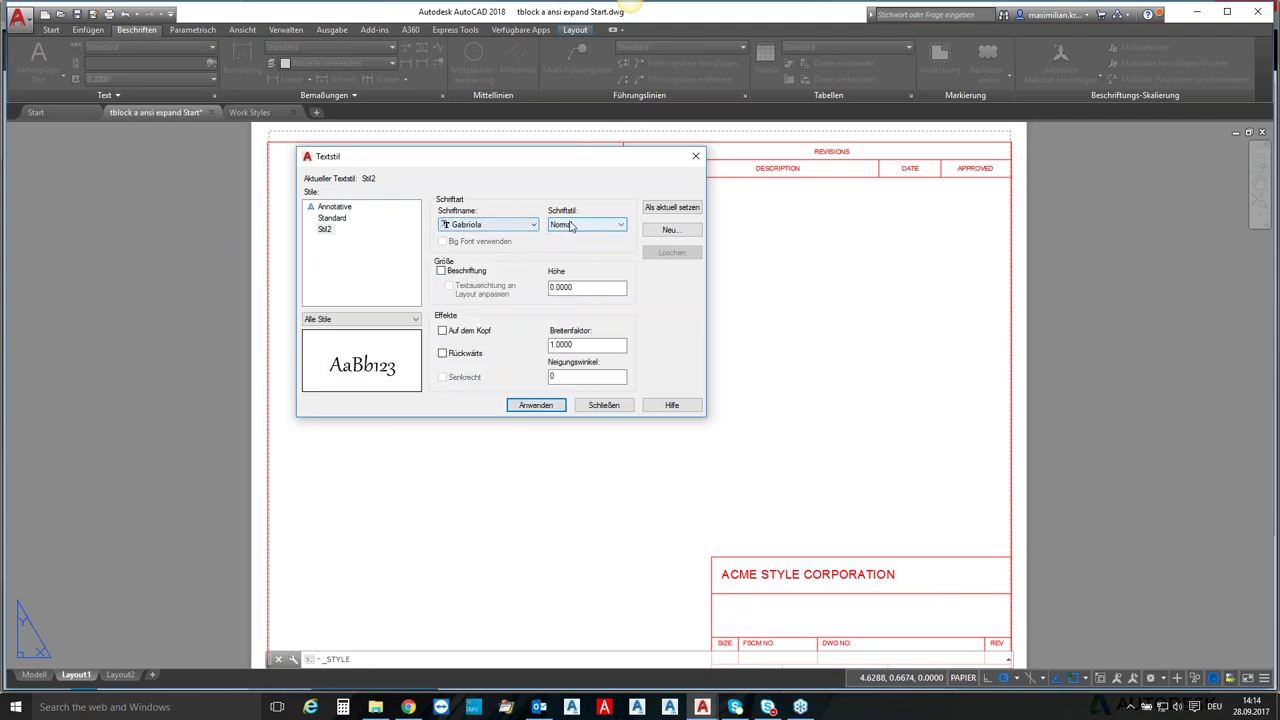
- Set Stil2's font to Times New Roman with the Normal font style
{"action": "left_click", "coordinate": [514, 226]}
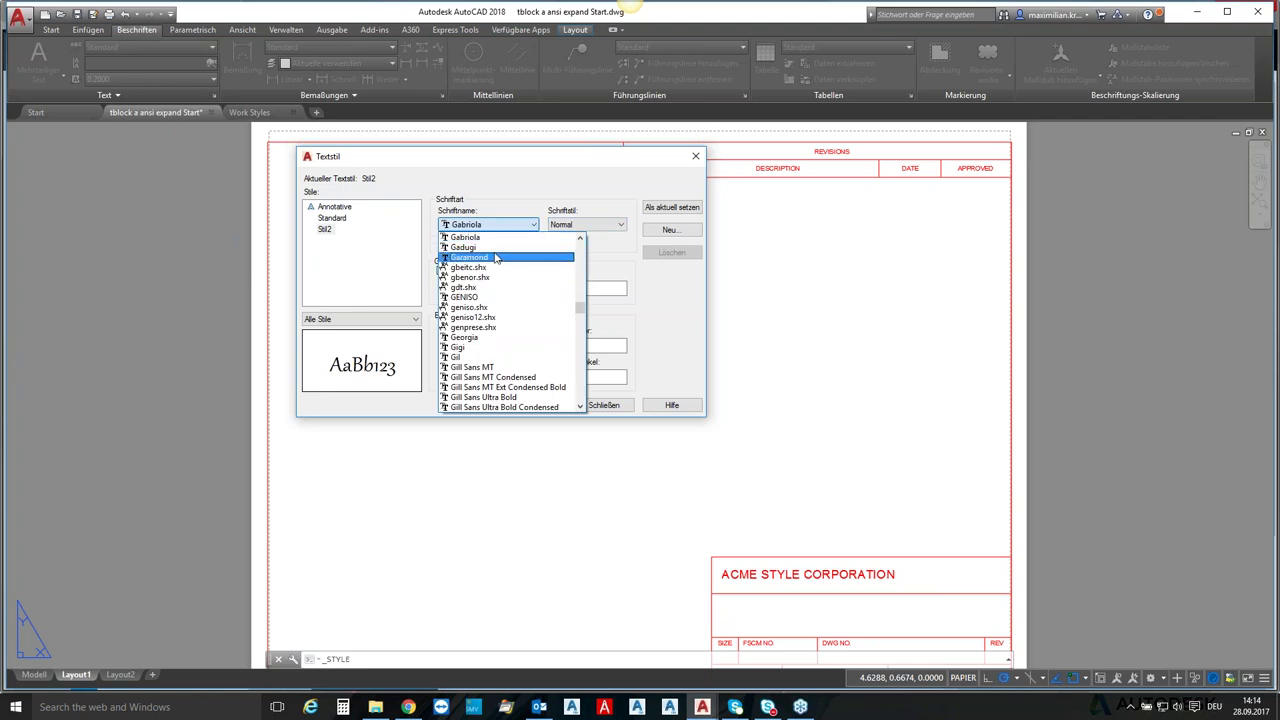
{"action": "key", "text": "t"}
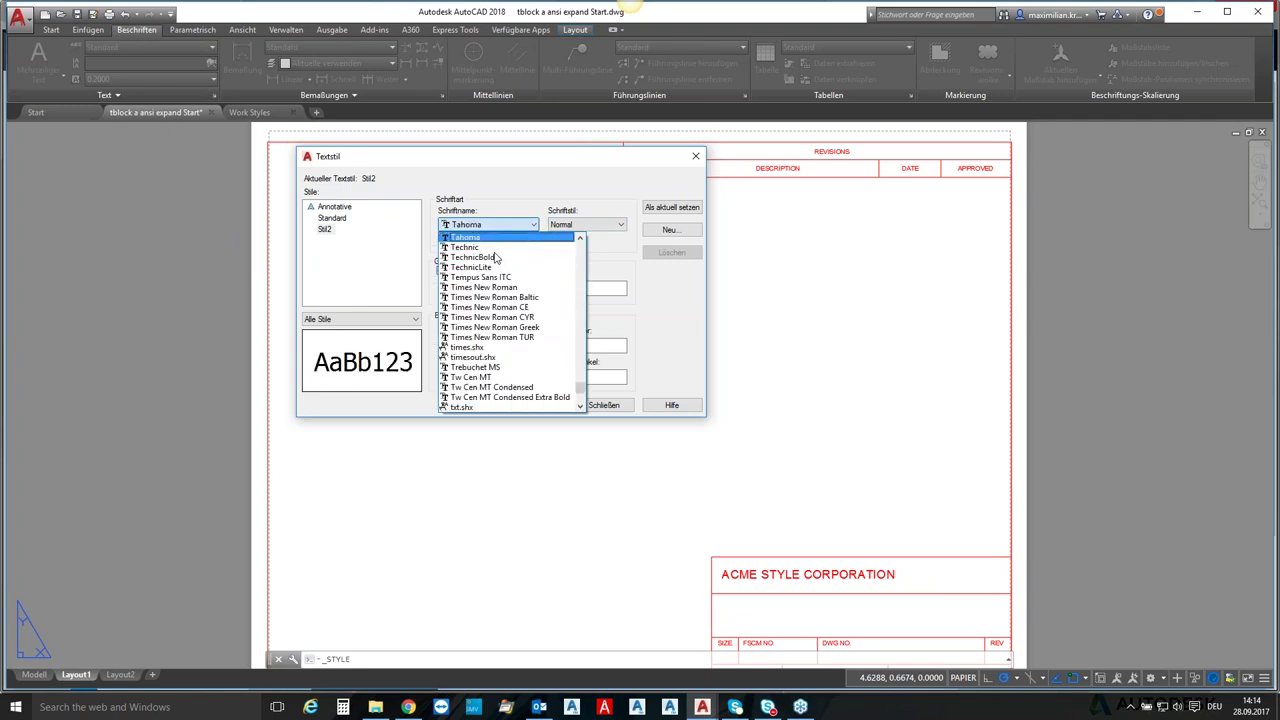
{"action": "left_click", "coordinate": [484, 287]}
{"action": "left_click", "coordinate": [614, 226]}
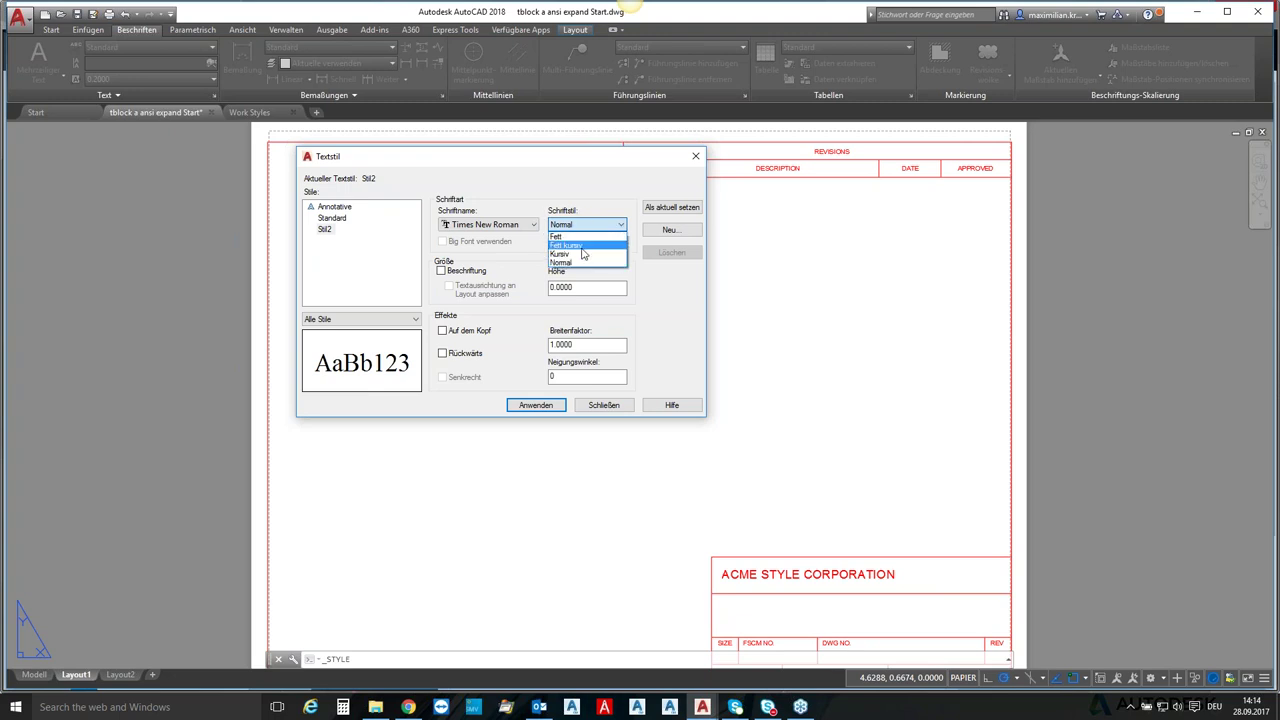
{"action": "left_click", "coordinate": [521, 189]}
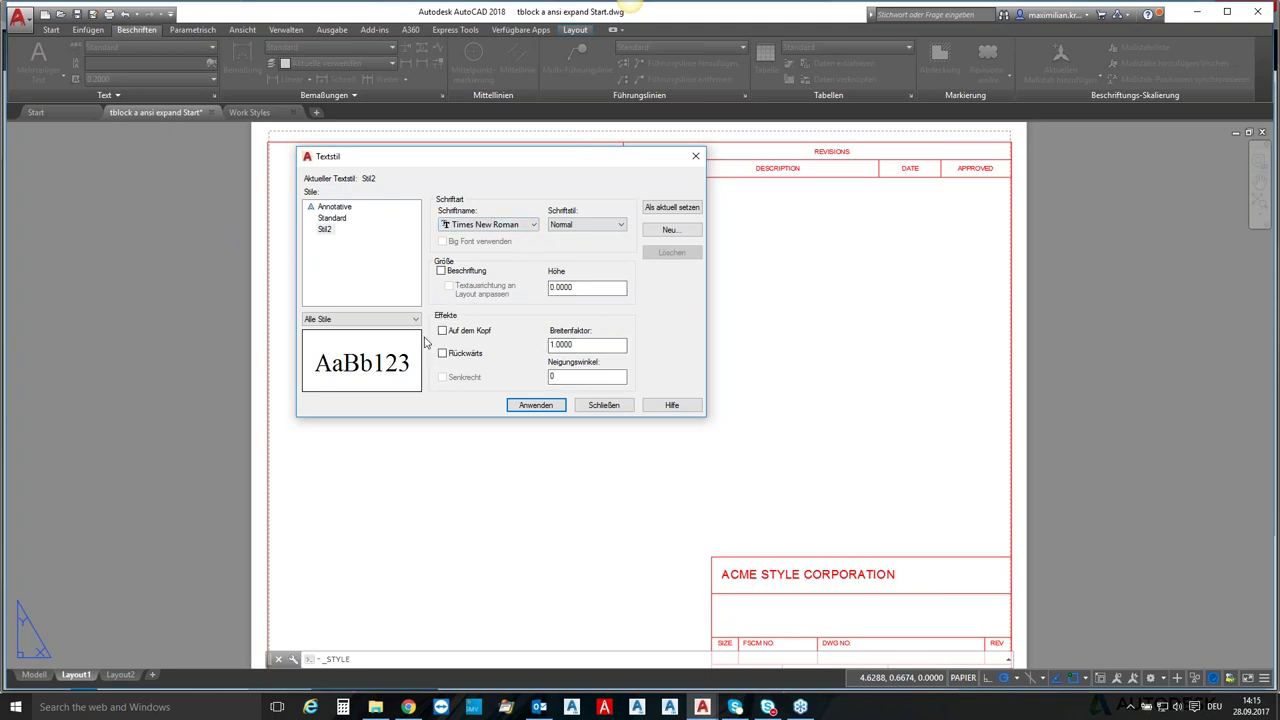
{"action": "left_click", "coordinate": [442, 331]}
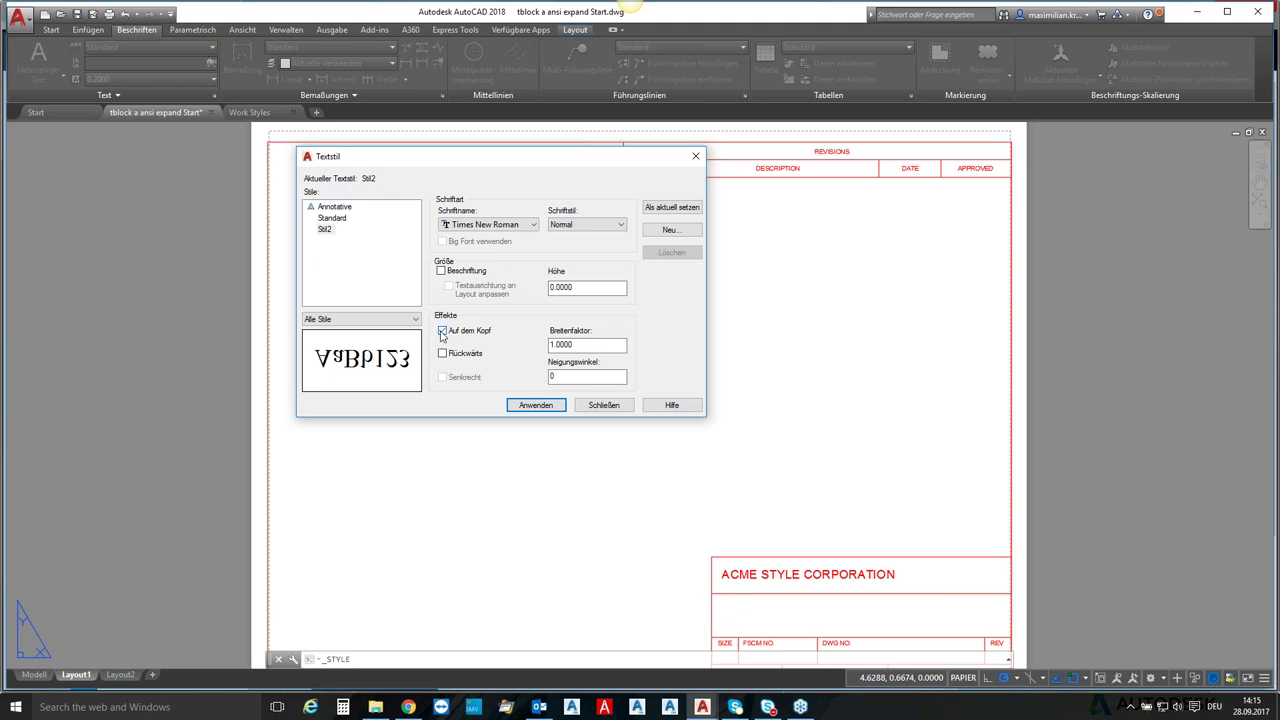
{"action": "left_click", "coordinate": [442, 331]}
{"action": "left_click", "coordinate": [443, 354]}
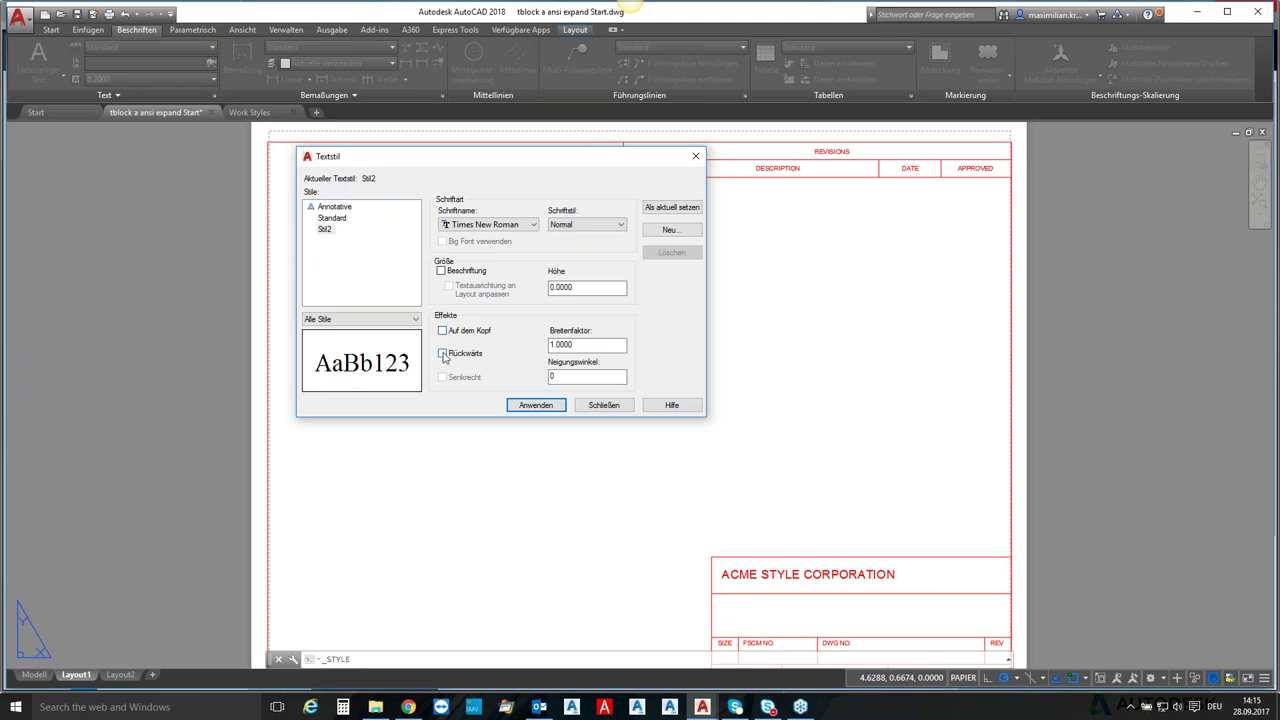
{"action": "left_click", "coordinate": [443, 354]}
{"action": "left_click", "coordinate": [551, 345]}
{"action": "type", "text": "5"}
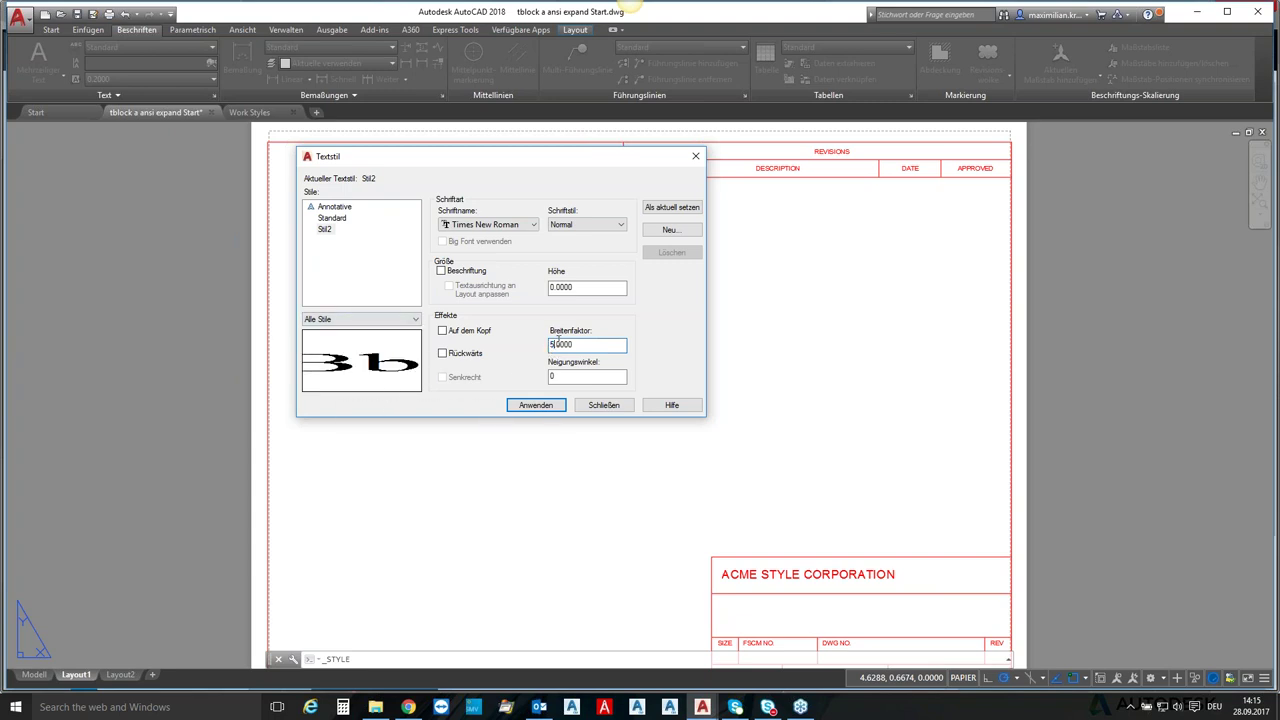
{"action": "left_click_drag", "start_coordinate": [549, 344], "coordinate": [556, 344]}
{"action": "type", "text": "1"}
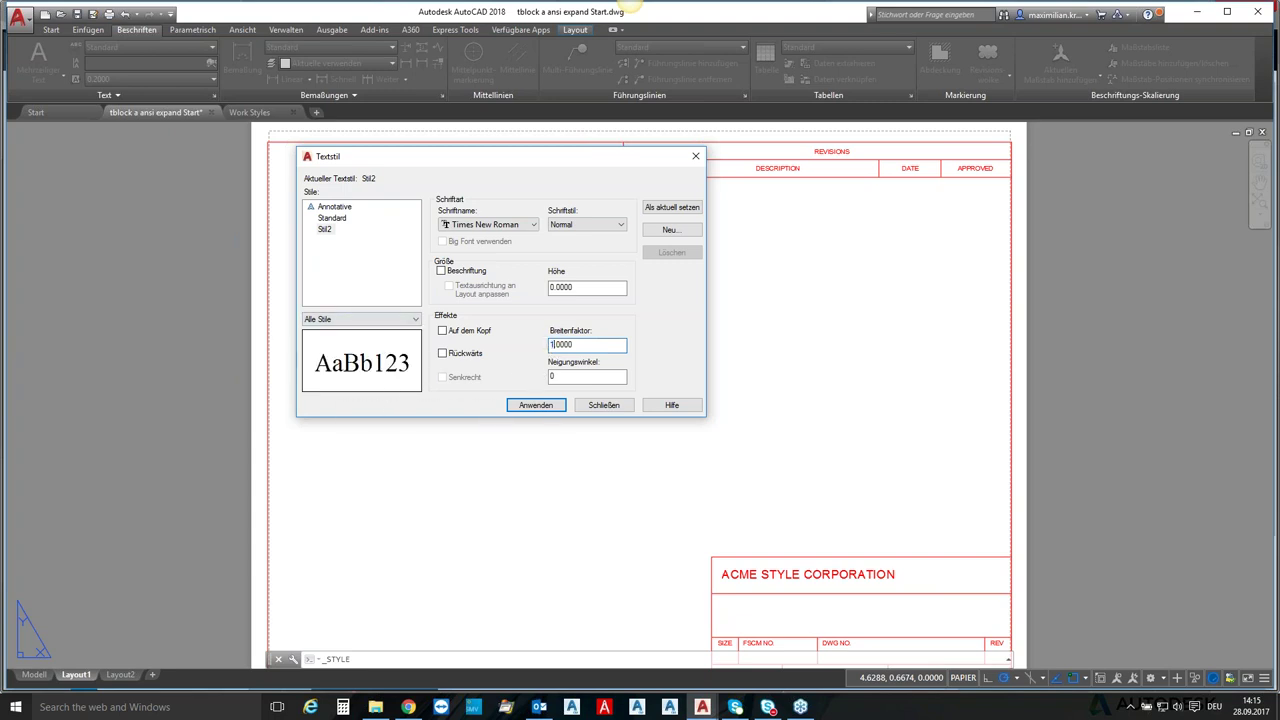
{"action": "key", "text": "Tab"}
{"action": "type", "text": "5"}
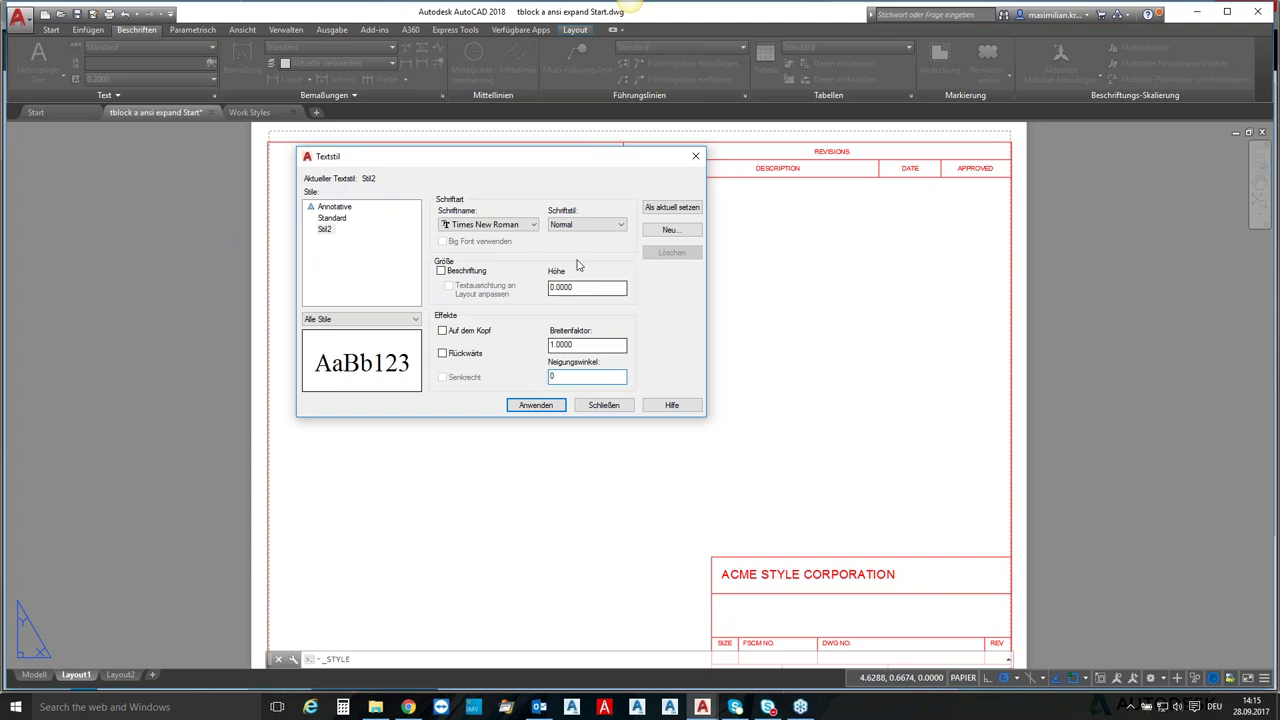
- Switch Stil2 to g12f13.shx, briefly trying vertical text and turning it back off
{"action": "left_click", "coordinate": [514, 224]}
{"action": "key", "text": "g"}
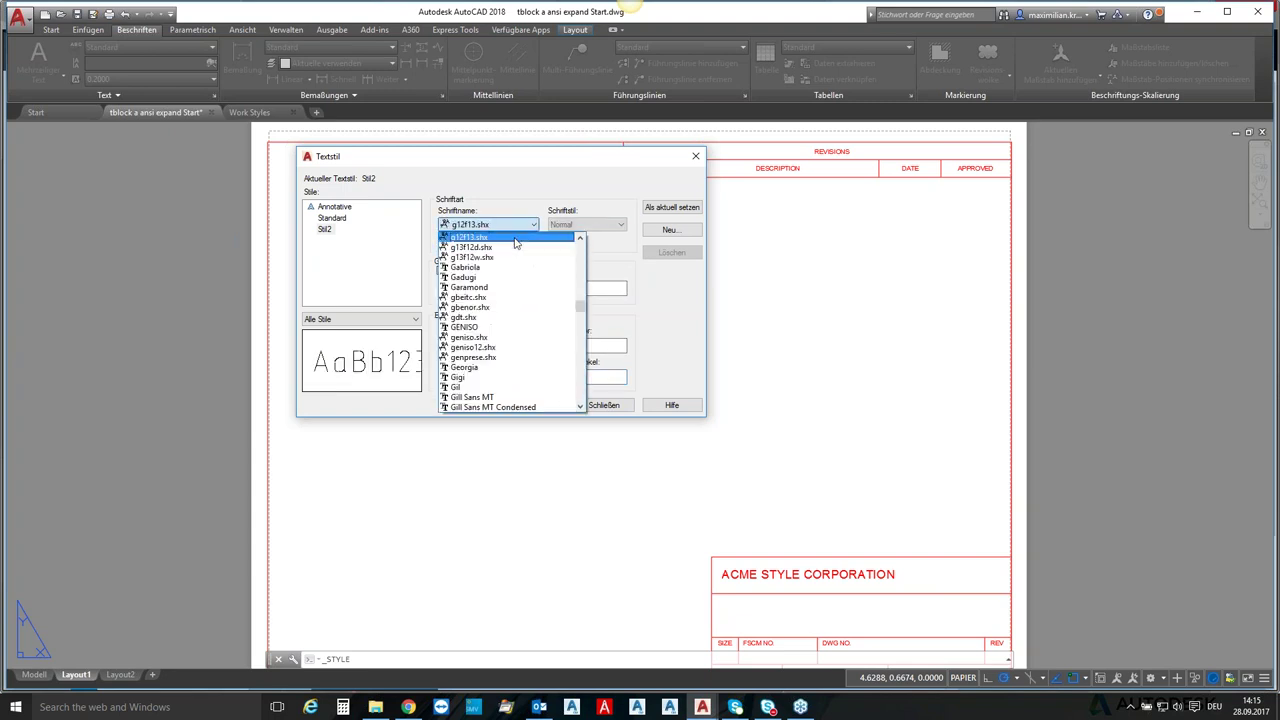
{"action": "left_click", "coordinate": [506, 247]}
{"action": "left_click", "coordinate": [442, 378]}
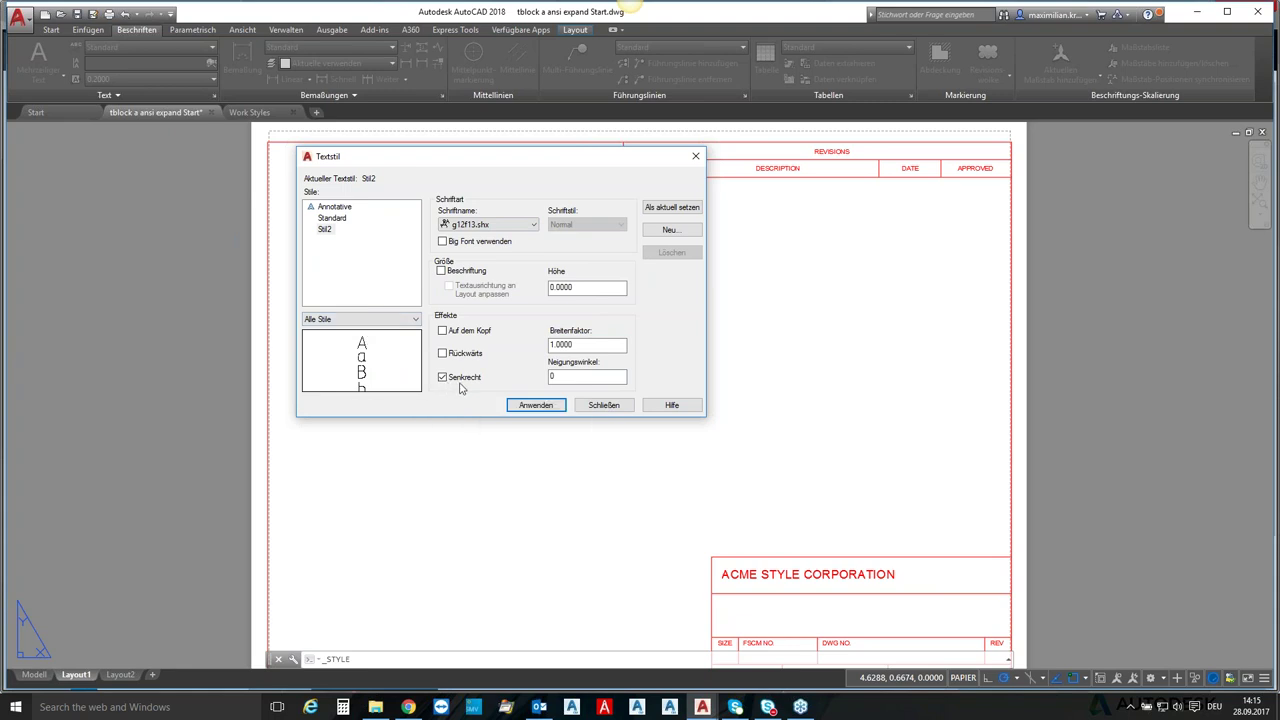
{"action": "left_click", "coordinate": [442, 377]}
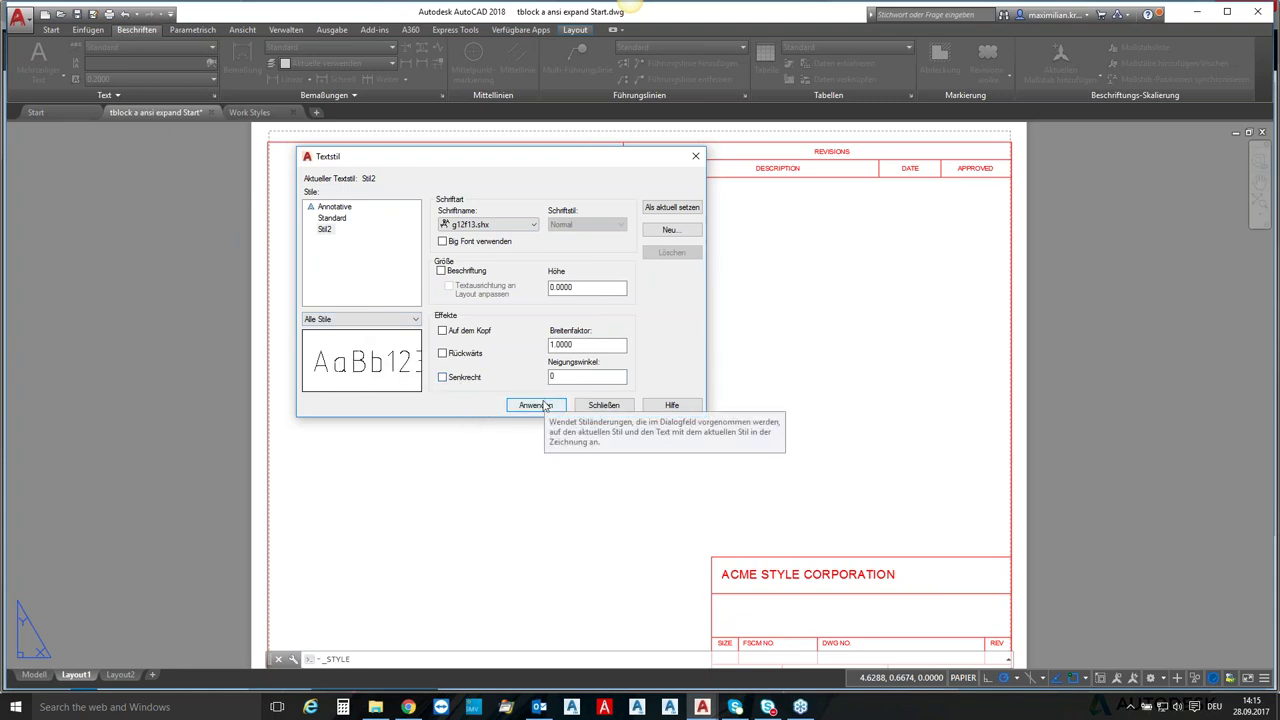
- Make Stil2 the current text style, save the changes and close the dialog
{"action": "left_click", "coordinate": [665, 207]}
{"action": "left_click", "coordinate": [490, 316]}
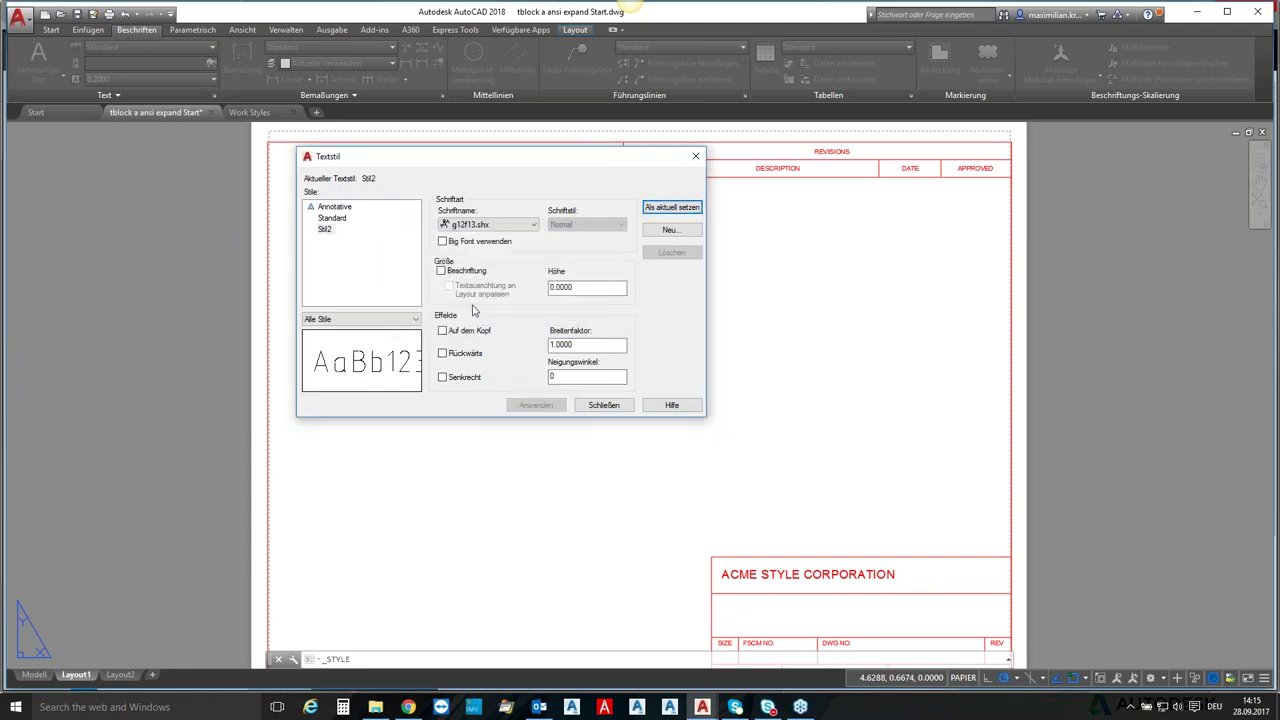
{"action": "left_click", "coordinate": [605, 406]}
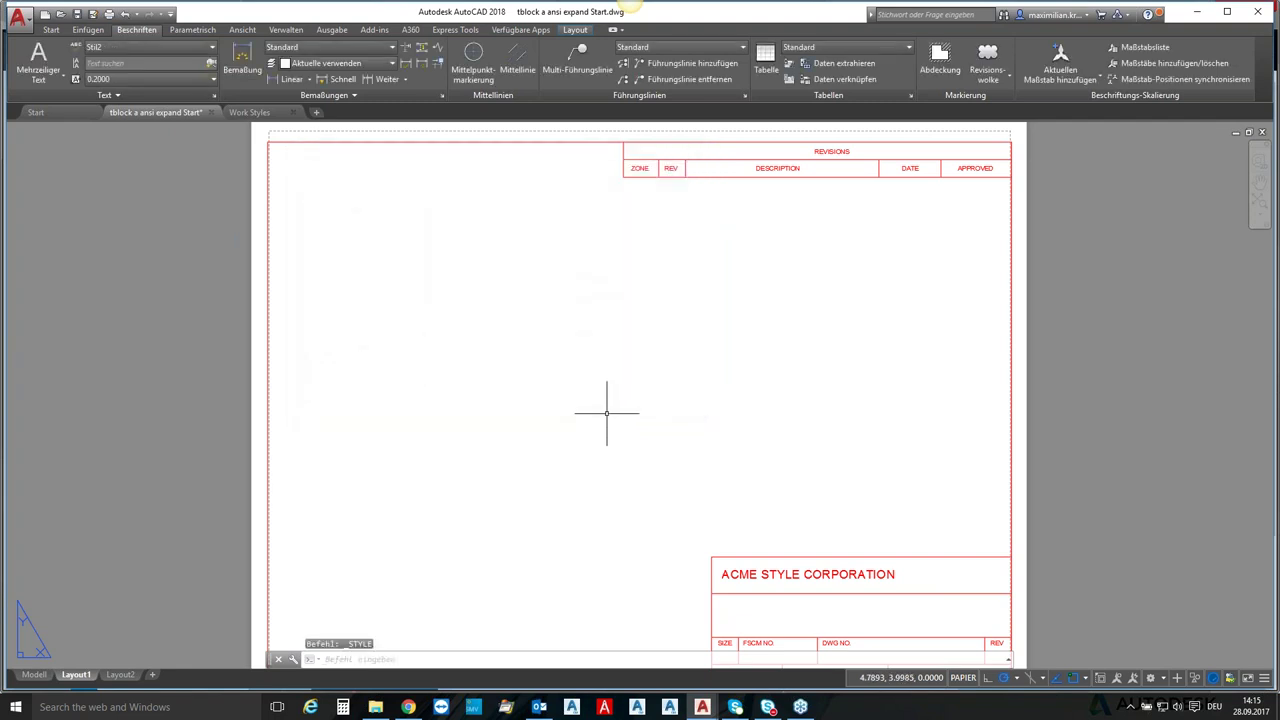
- Write 28.09.2017 as single-line text beside the DATE header with default height and rotation
{"action": "left_click", "coordinate": [40, 76]}
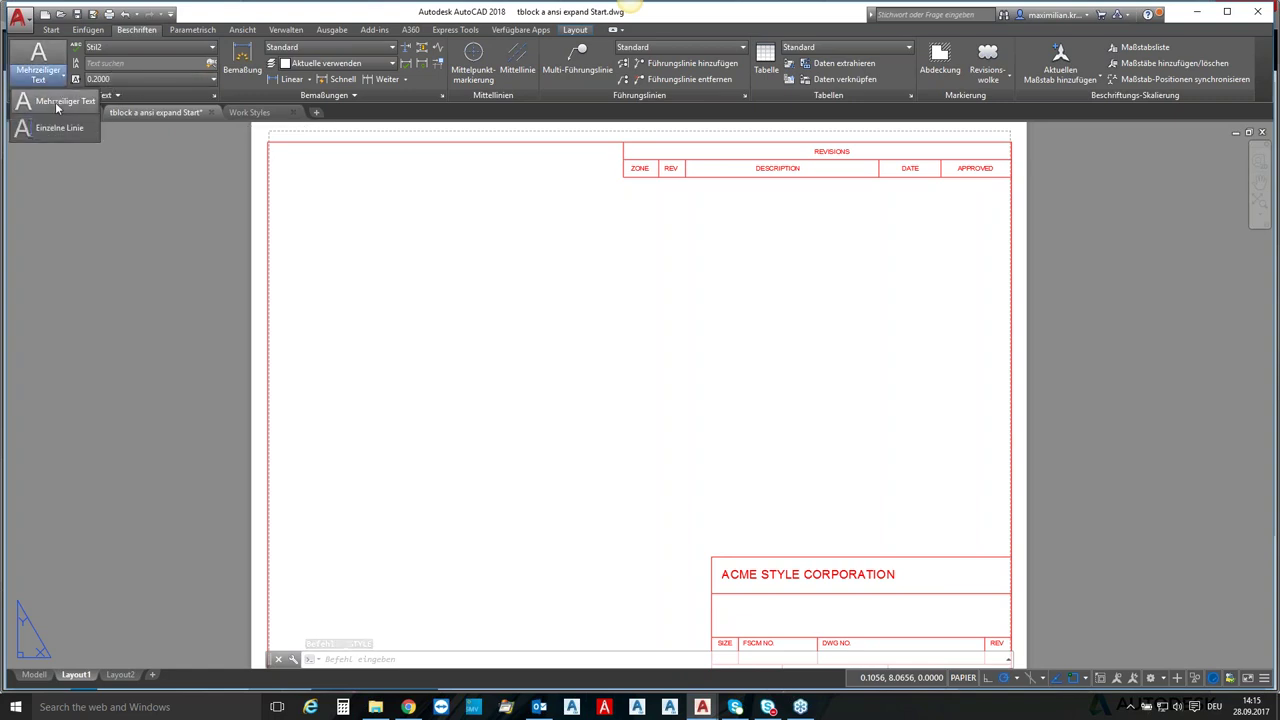
{"action": "left_click", "coordinate": [58, 127]}
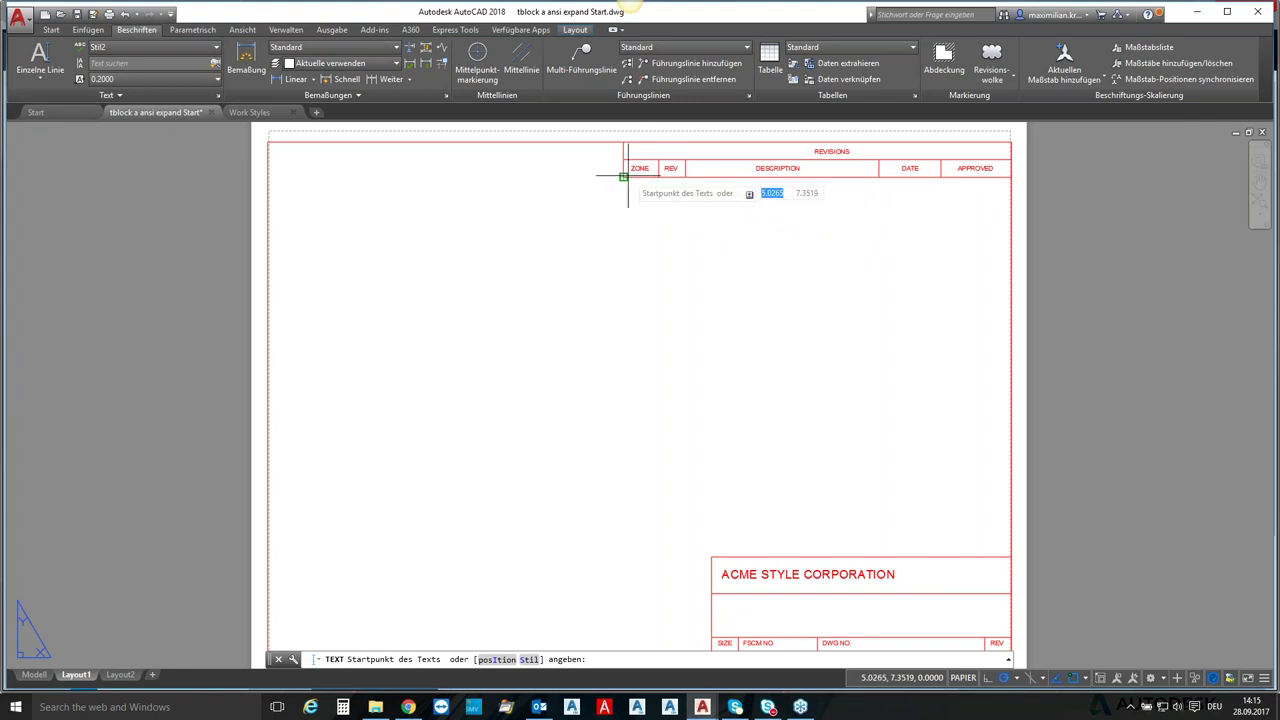
{"action": "left_click", "coordinate": [623, 176]}
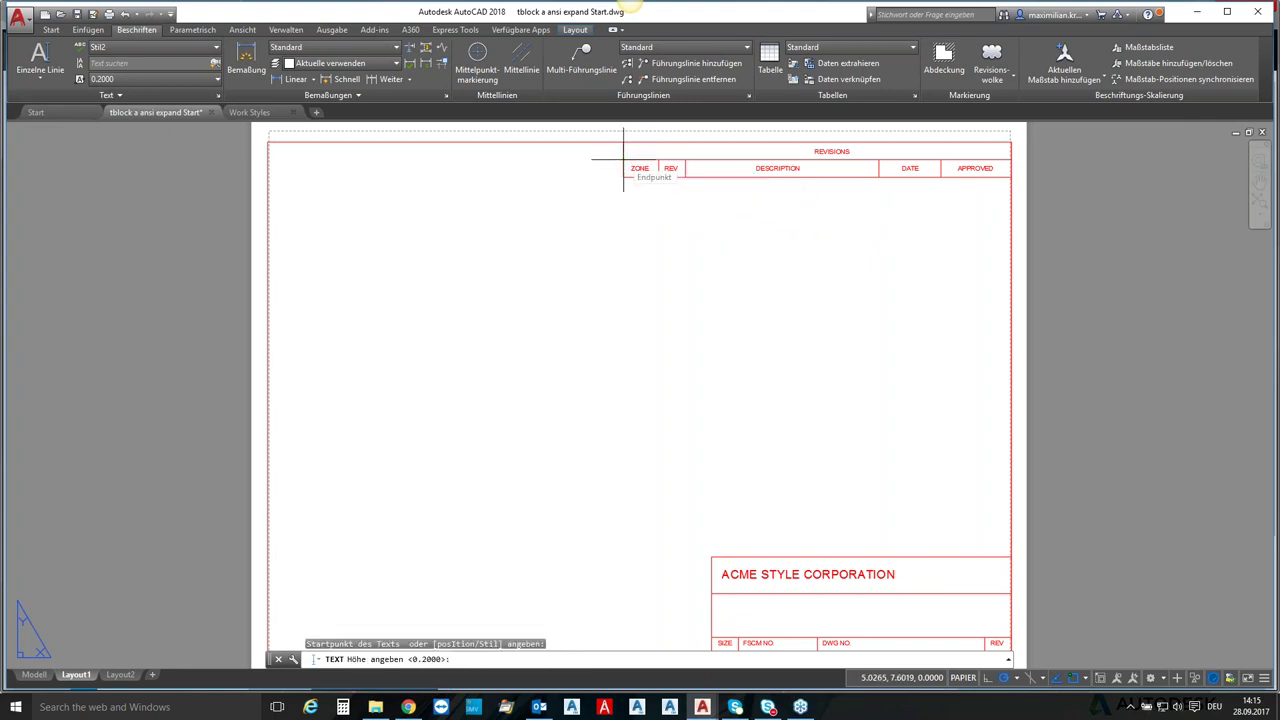
{"action": "key", "text": "Return"}
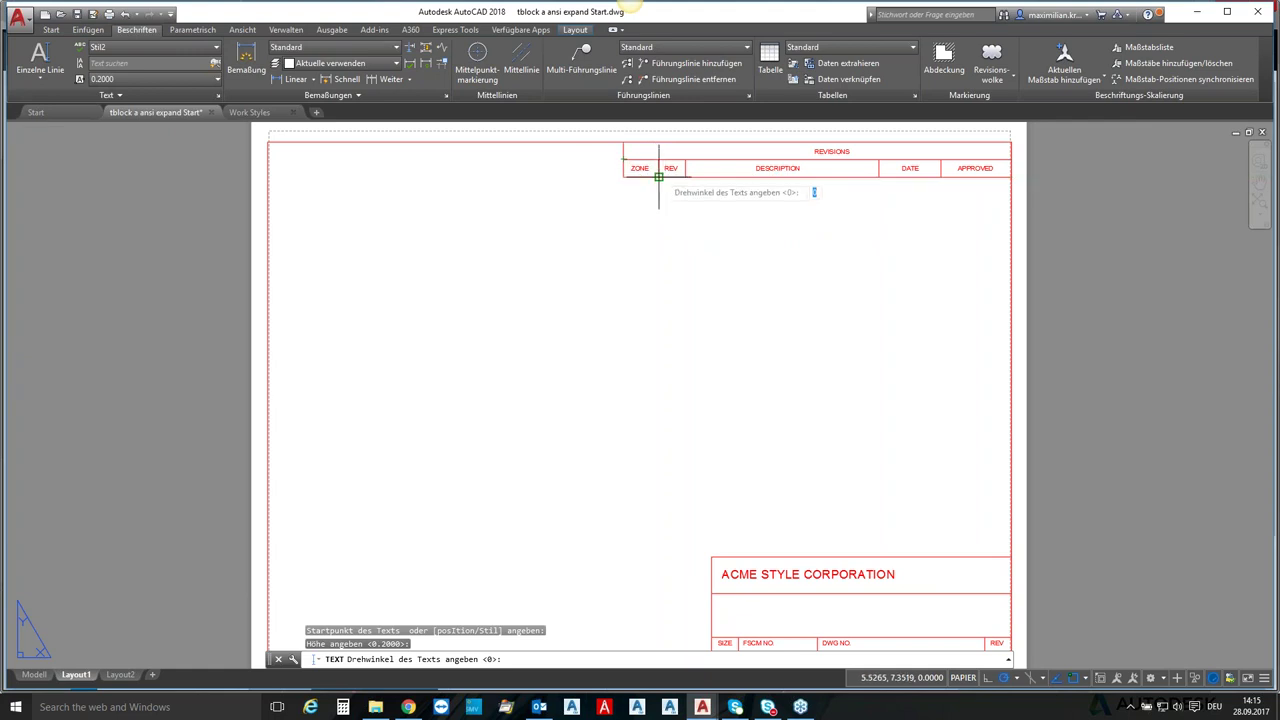
{"action": "key", "text": "Return"}
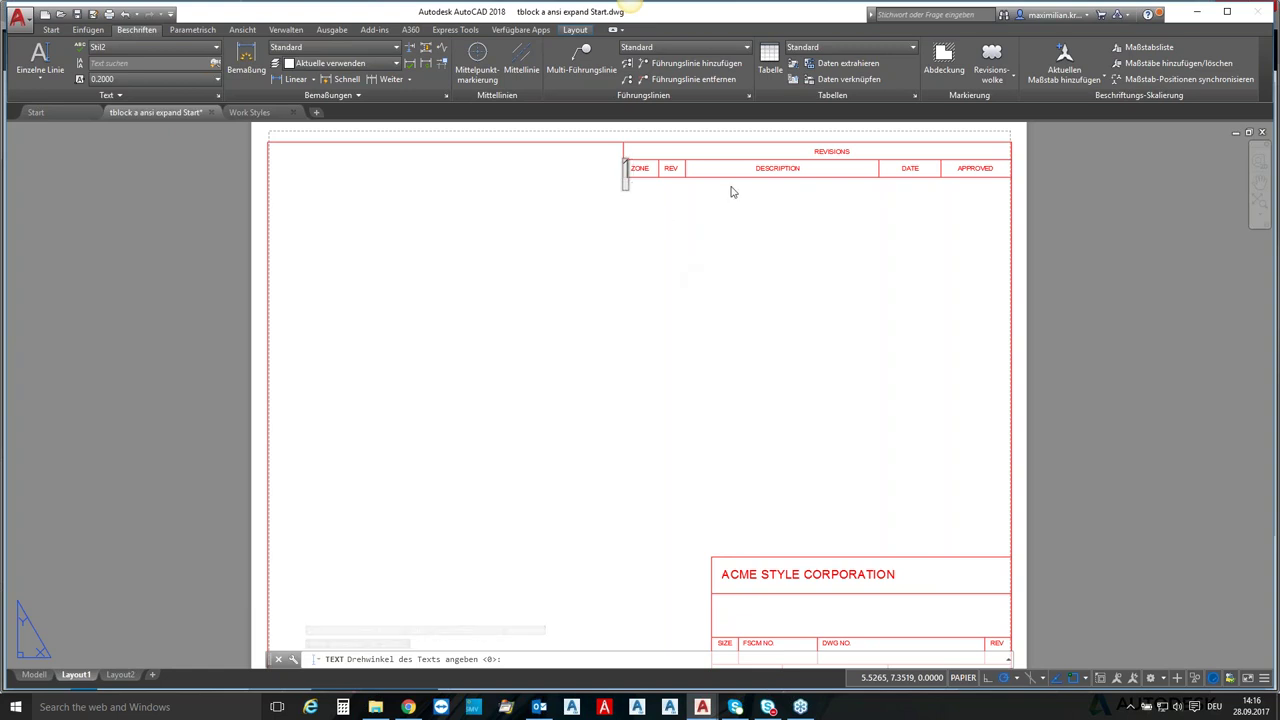
{"action": "left_click", "coordinate": [884, 174]}
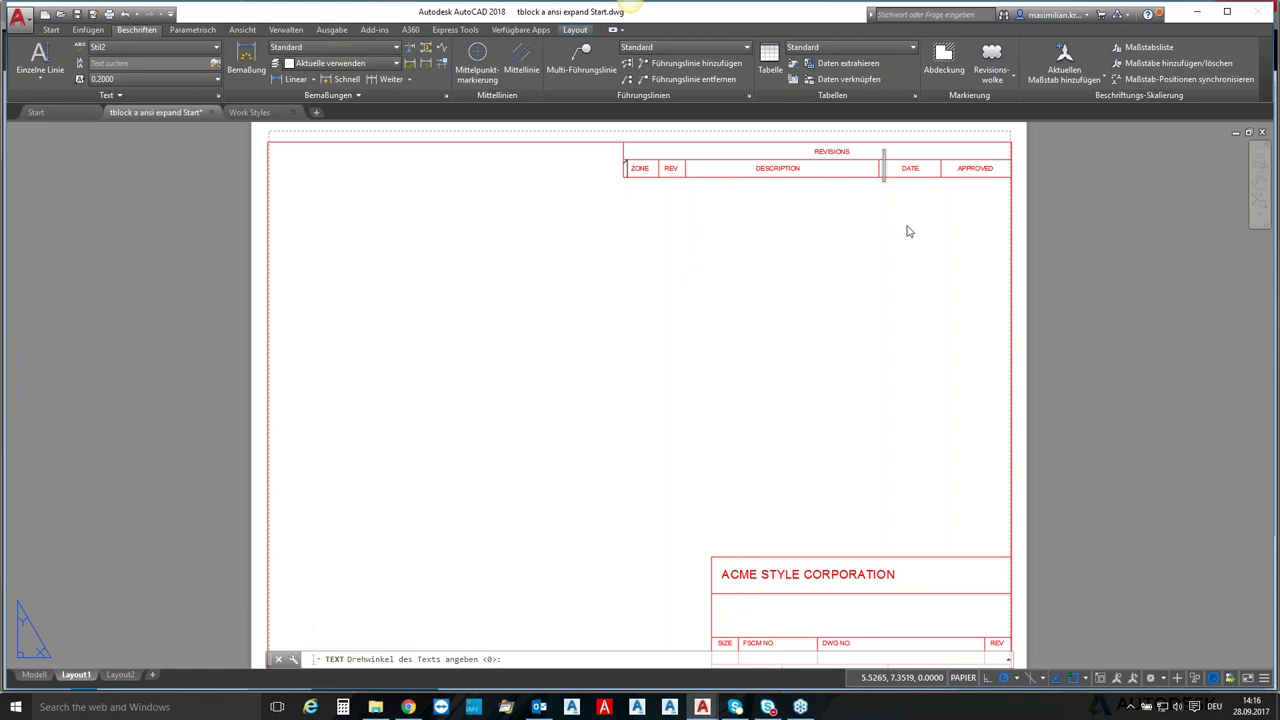
{"action": "type", "text": "2"}
{"action": "type", "text": "8.09"}
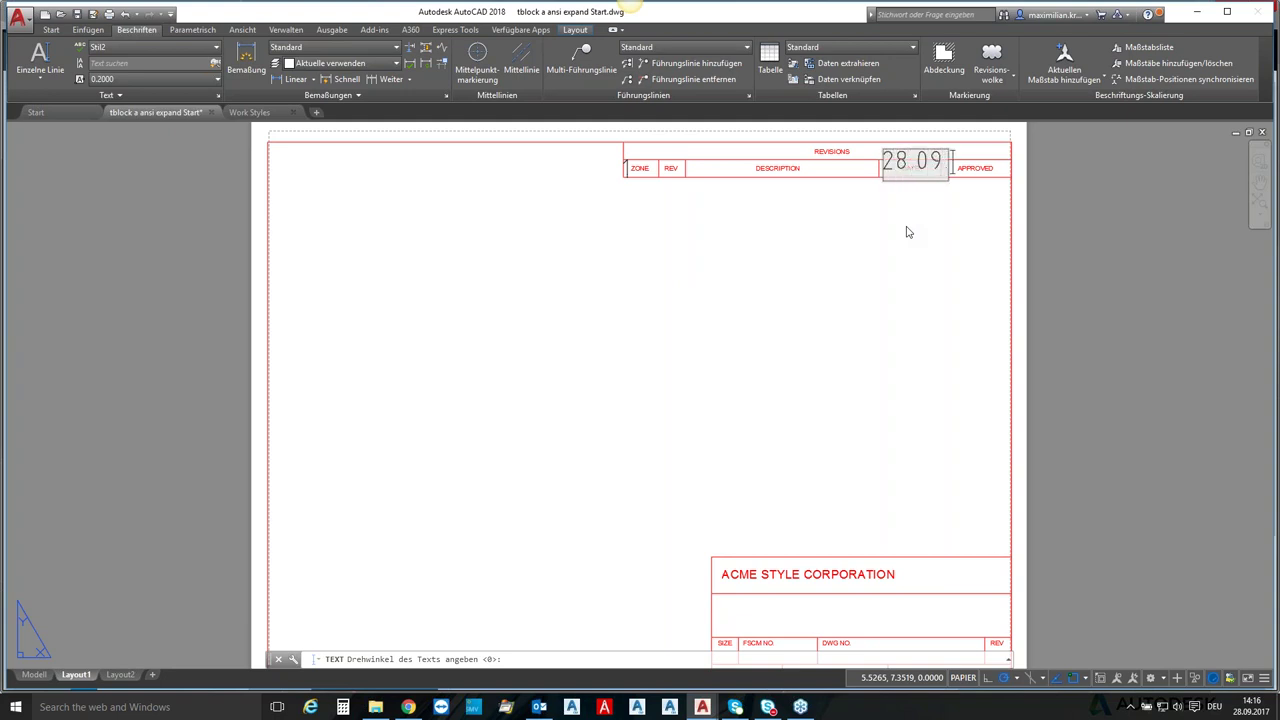
{"action": "type", "text": ".2017"}
{"action": "left_click", "coordinate": [641, 225]}
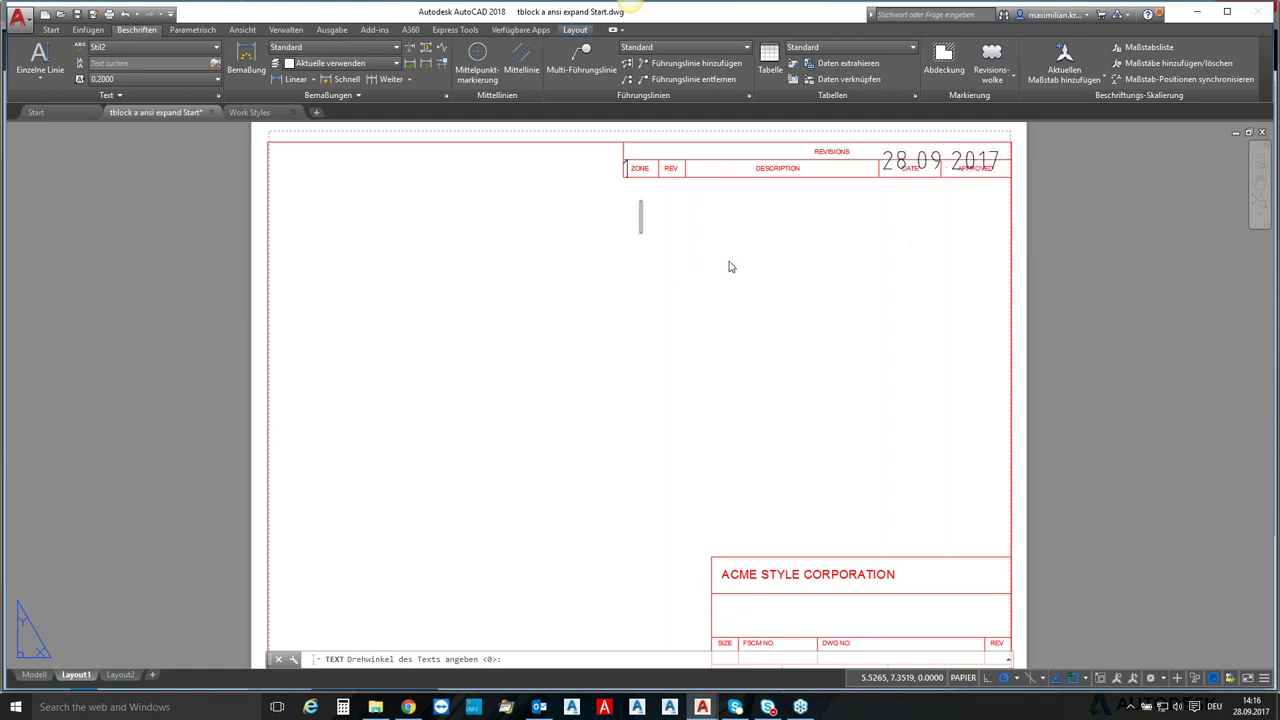
{"action": "type", "text": "Text"}
{"action": "key", "text": "Return"}
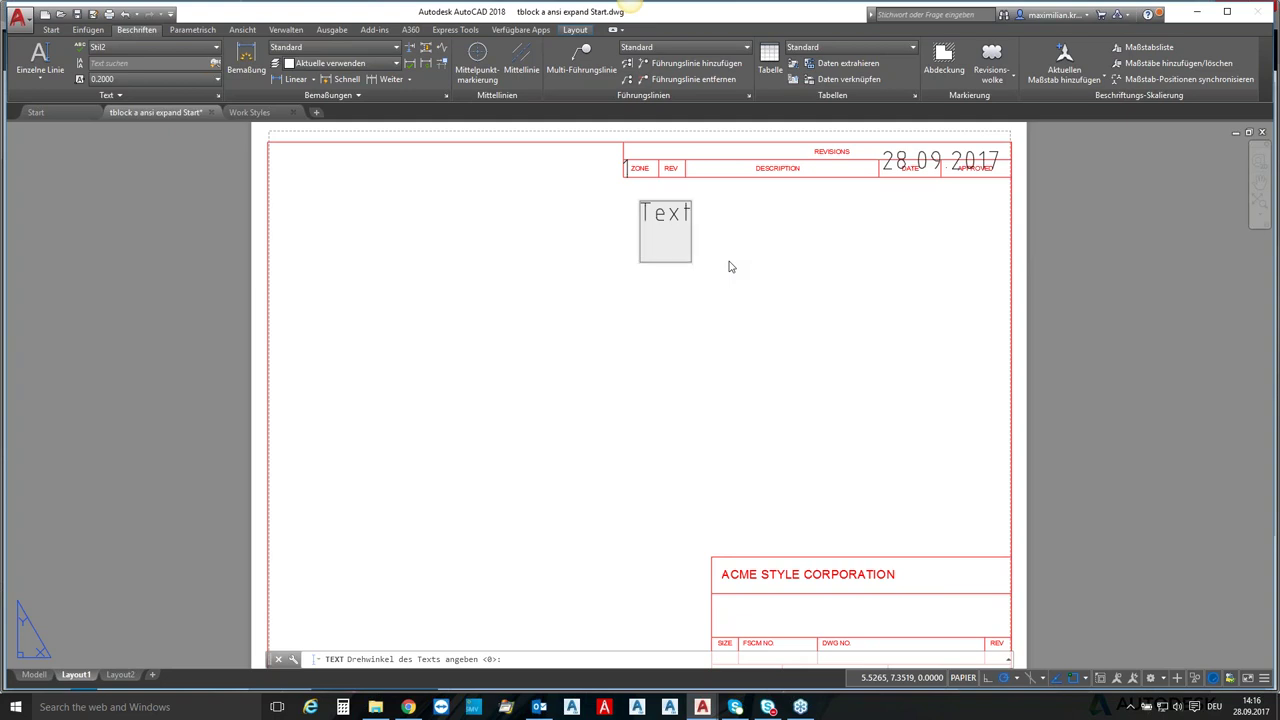
{"action": "key", "text": "Return"}
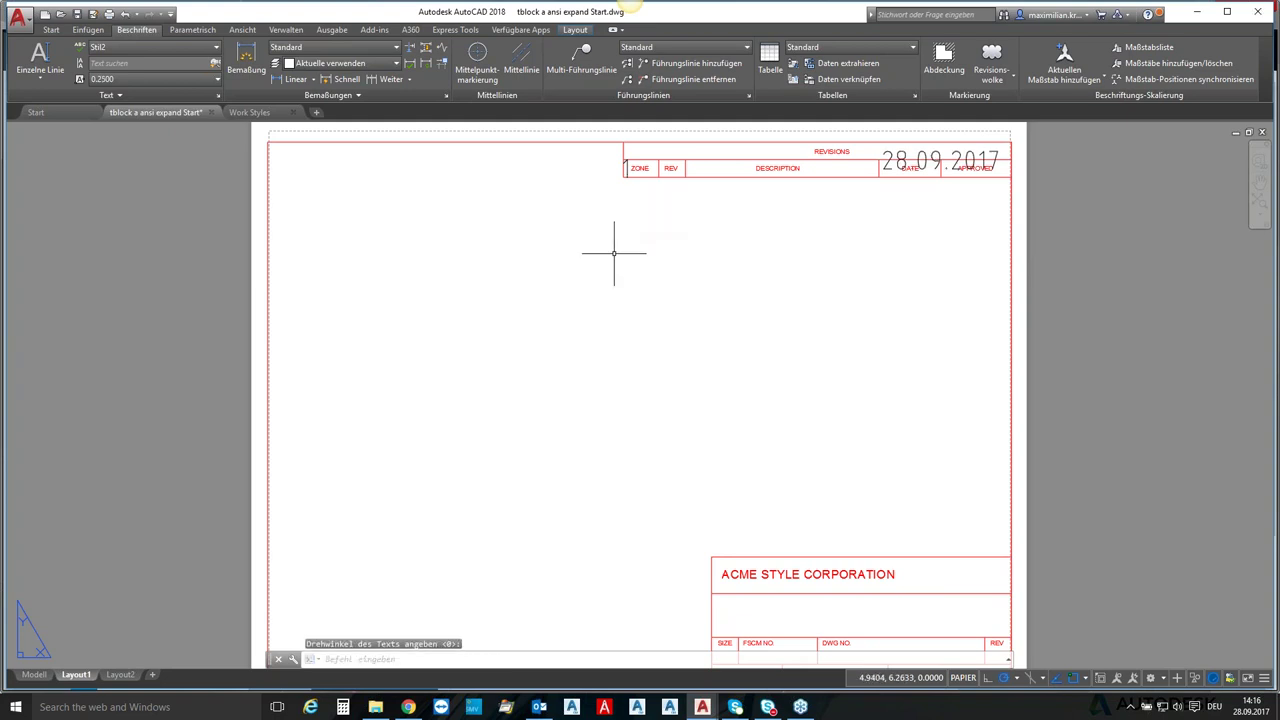
- Start a multiline text area with its first corner at the sheet's upper left
{"action": "left_click", "coordinate": [50, 78]}
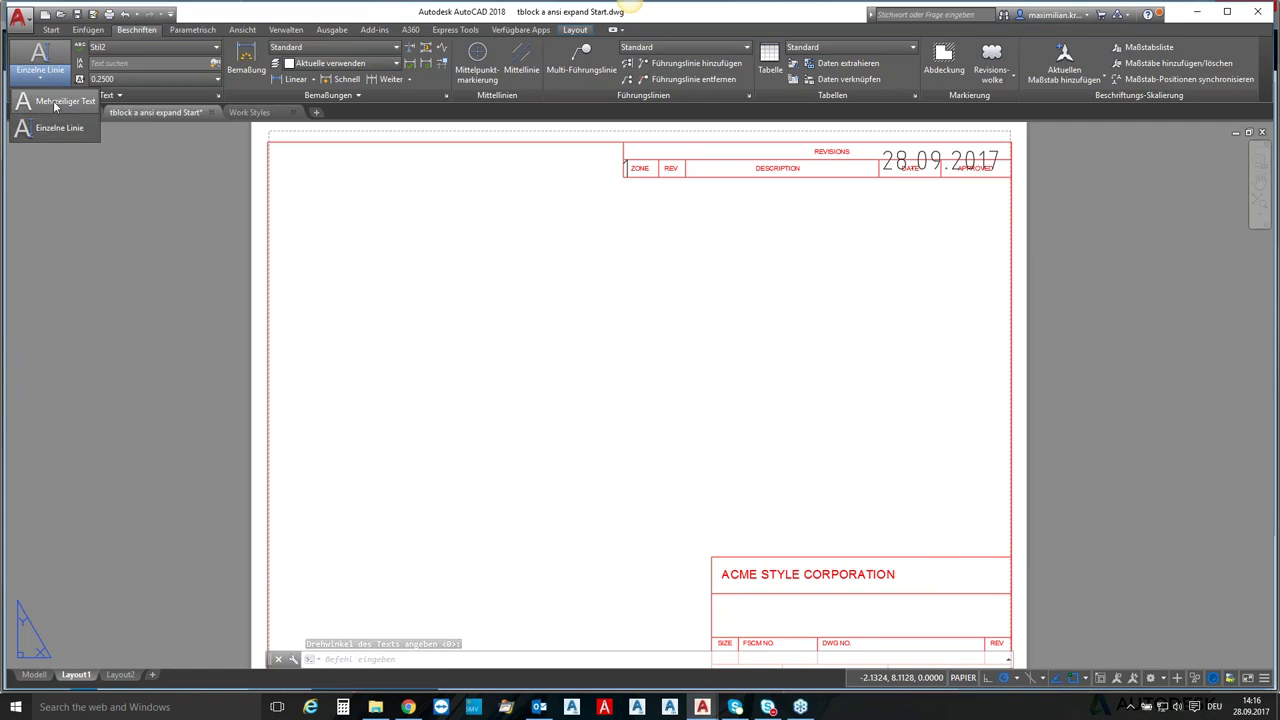
{"action": "left_click", "coordinate": [55, 105]}
{"action": "left_click", "coordinate": [361, 232]}
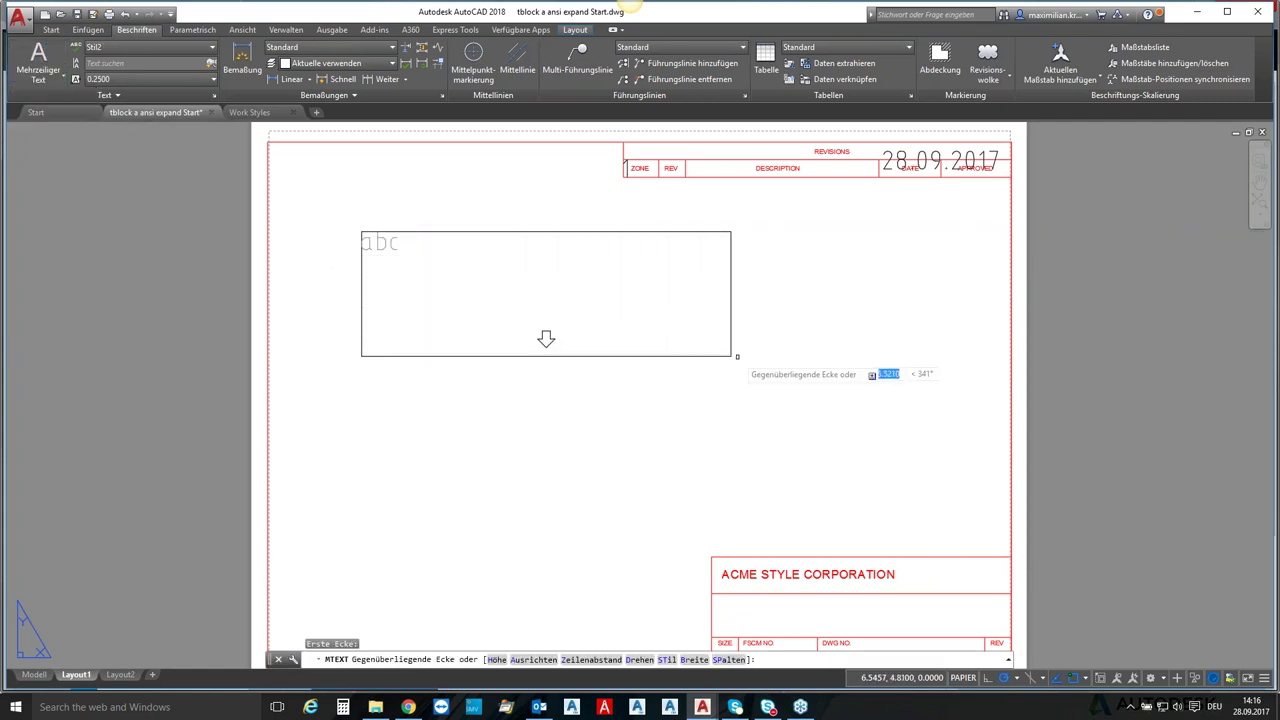
- Size the text box and enter 'Text Zeile 1' and 'Zeile 2' on separate lines
{"action": "left_click", "coordinate": [840, 412]}
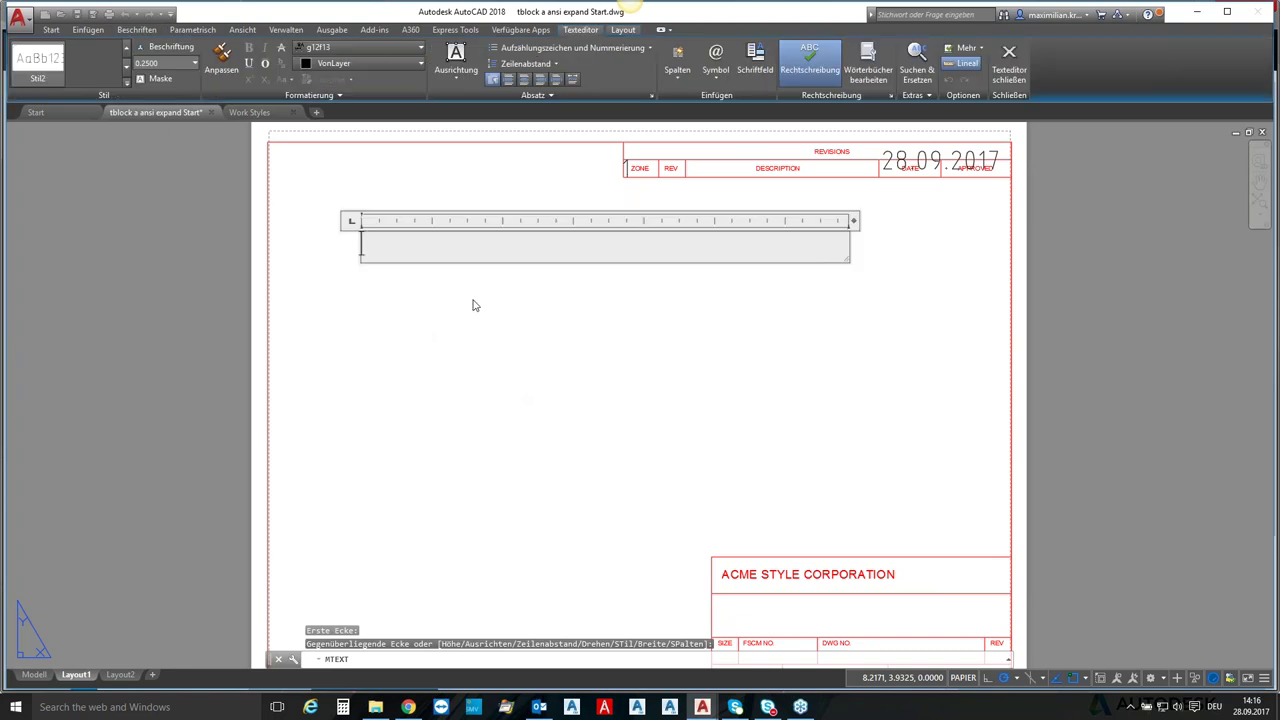
{"action": "type", "text": "Text Zeile 1"}
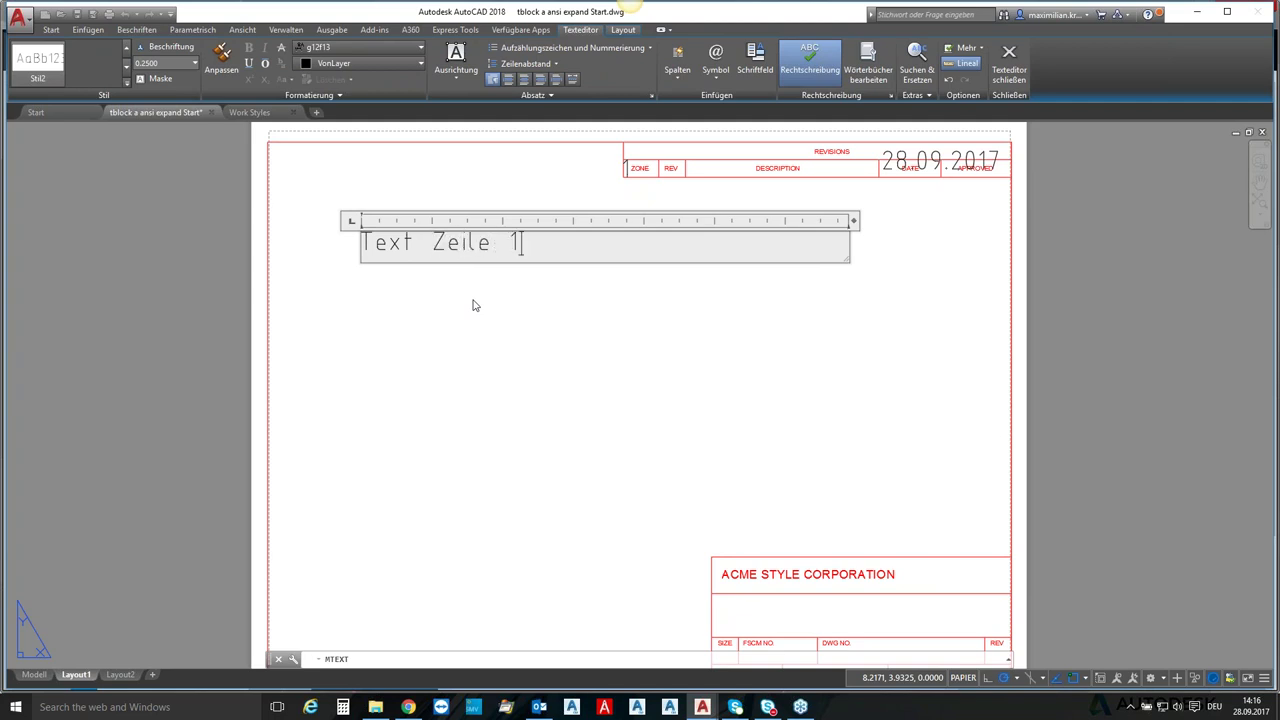
{"action": "key", "text": "Return"}
{"action": "type", "text": "Zeile 2"}
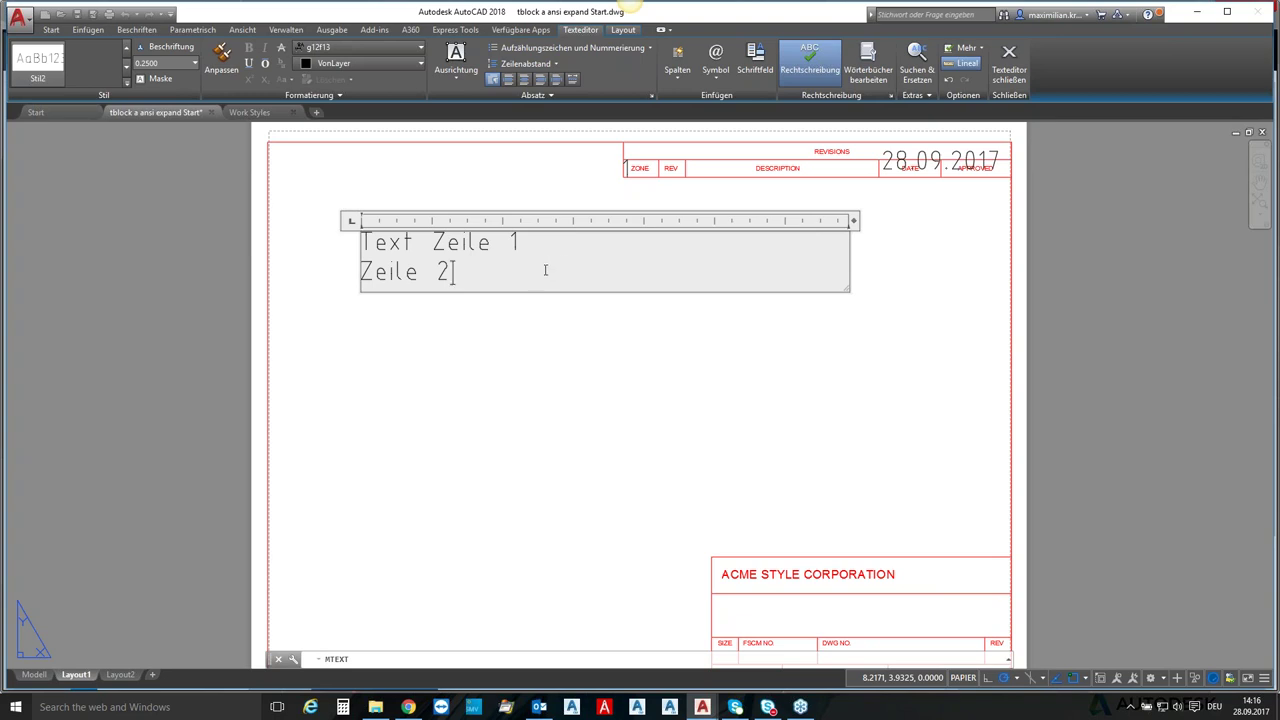
- Turn on the Textformatierung toolbar through the editor's context-menu settings
{"action": "right_click", "coordinate": [484, 270]}
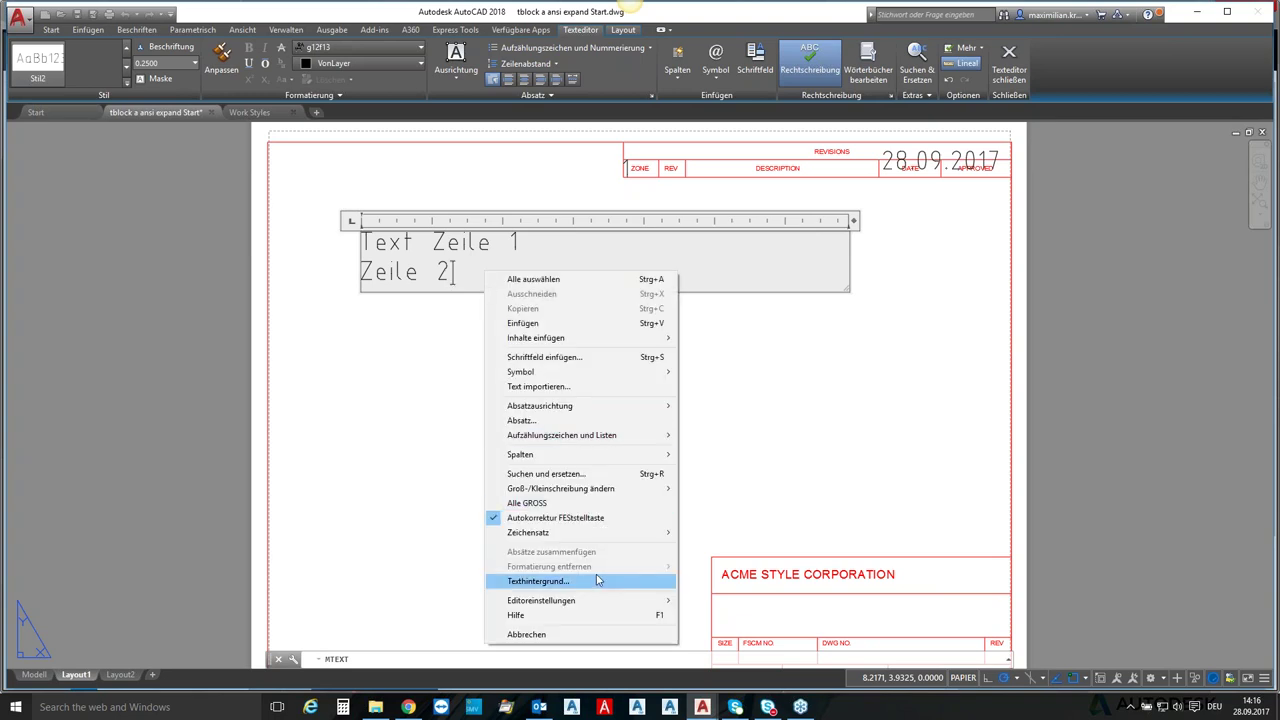
{"action": "mouse_move", "coordinate": [541, 600]}
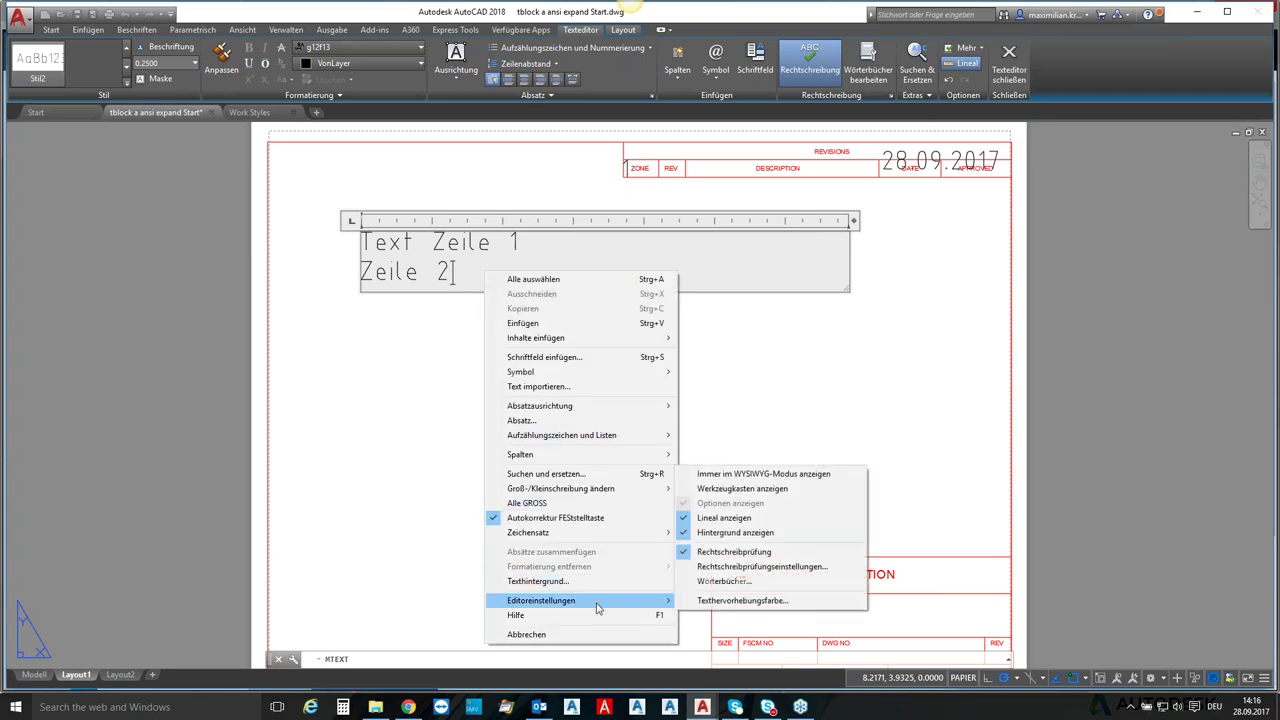
{"action": "left_click", "coordinate": [759, 489]}
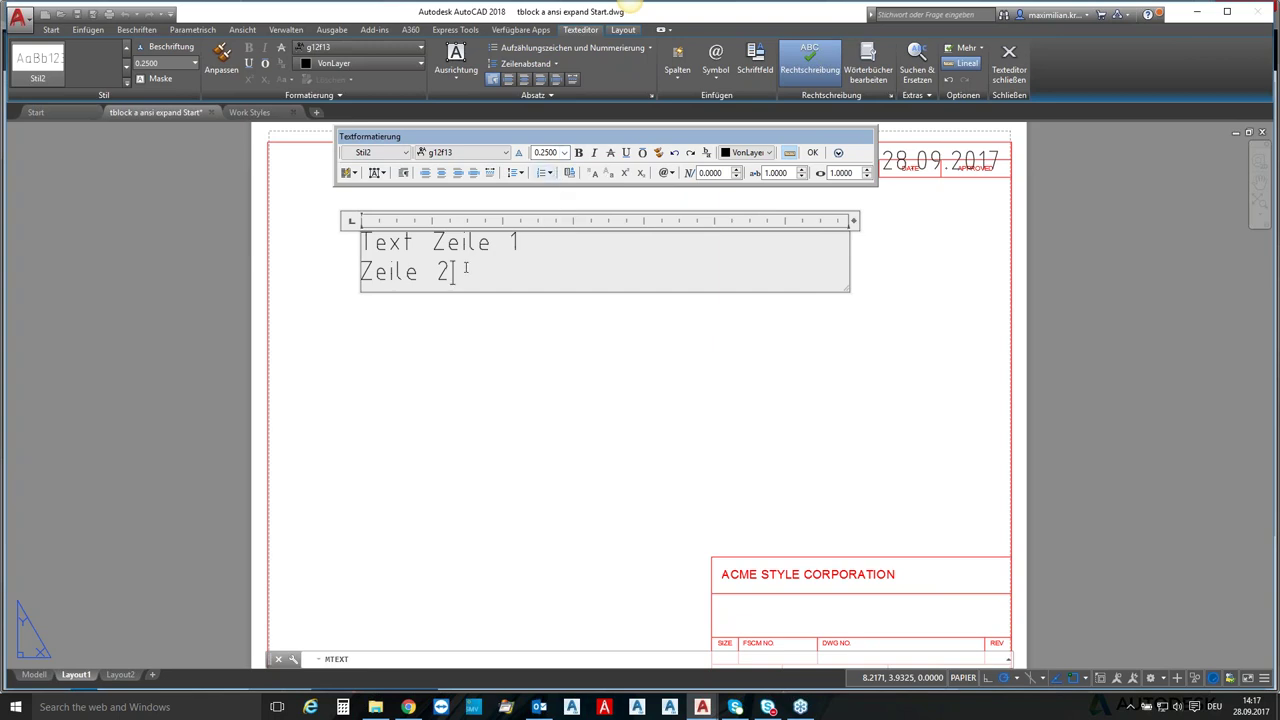
- Apply Nummeriert to the second line, add item 3 and an indented sub-item 2.1 reading 4
{"action": "left_click", "coordinate": [552, 170]}
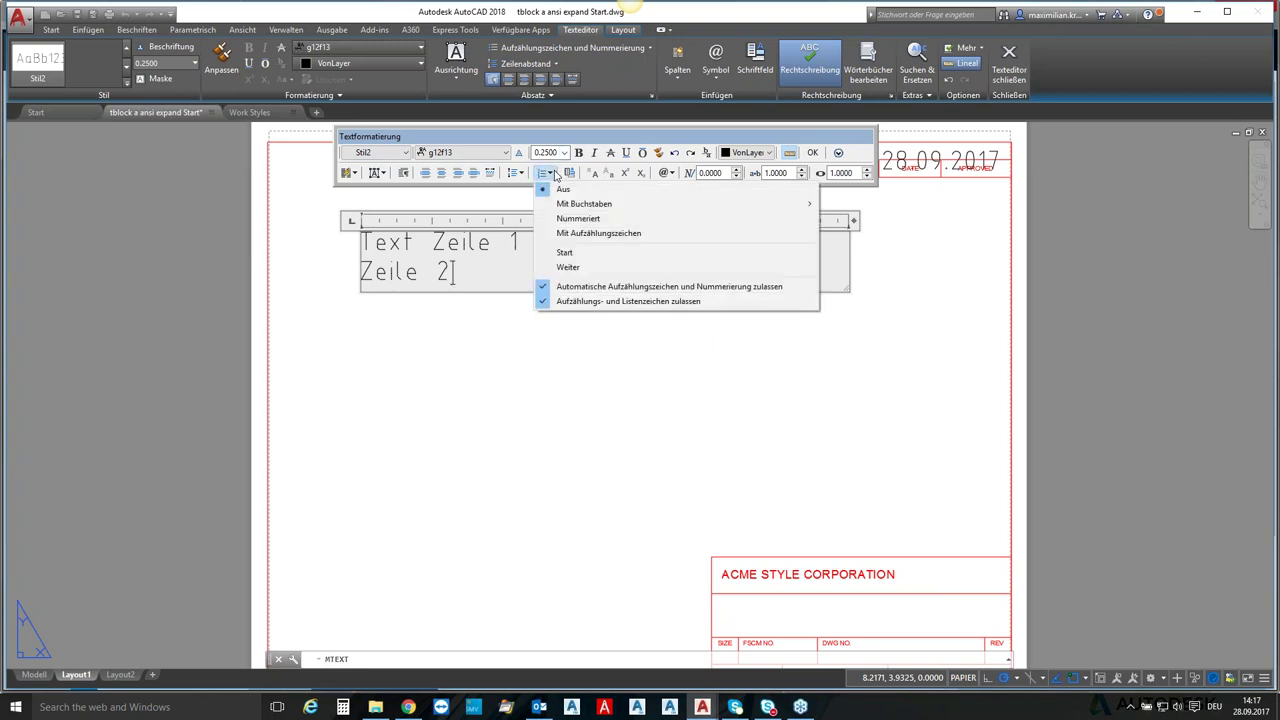
{"action": "left_click", "coordinate": [589, 220]}
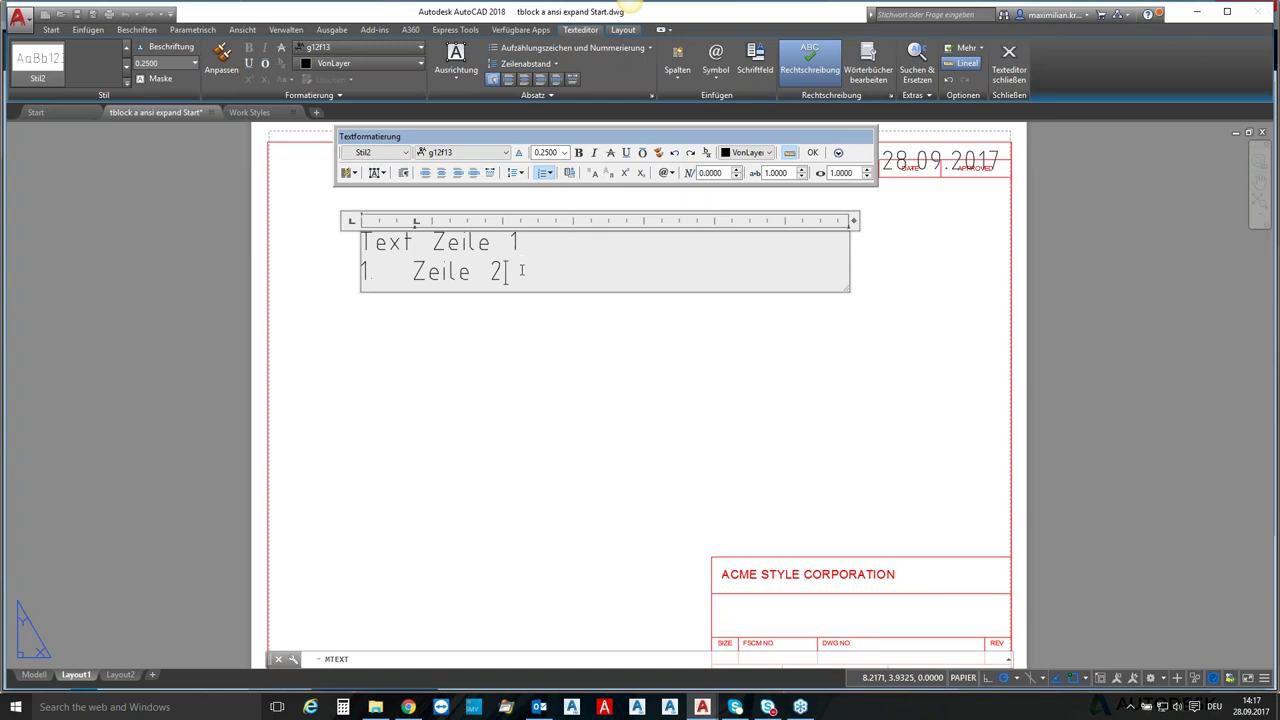
{"action": "key", "text": "Return"}
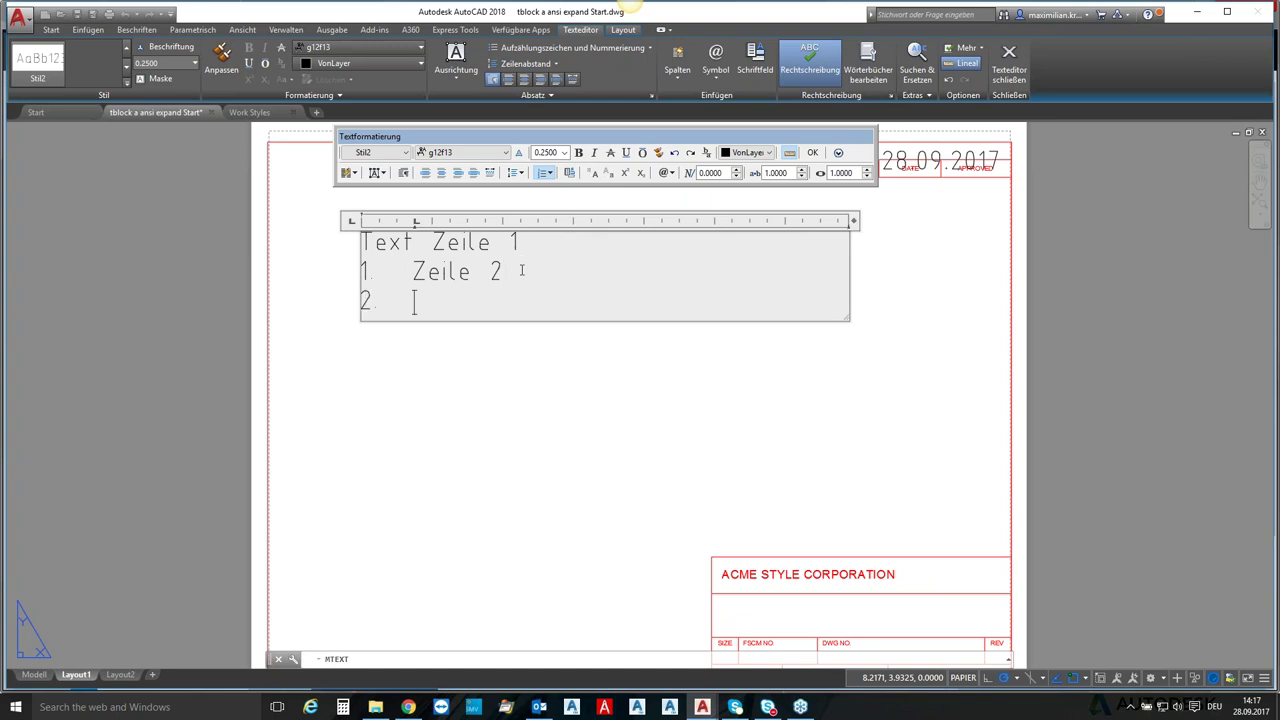
{"action": "type", "text": "3"}
{"action": "key", "text": "Return"}
{"action": "key", "text": "Tab"}
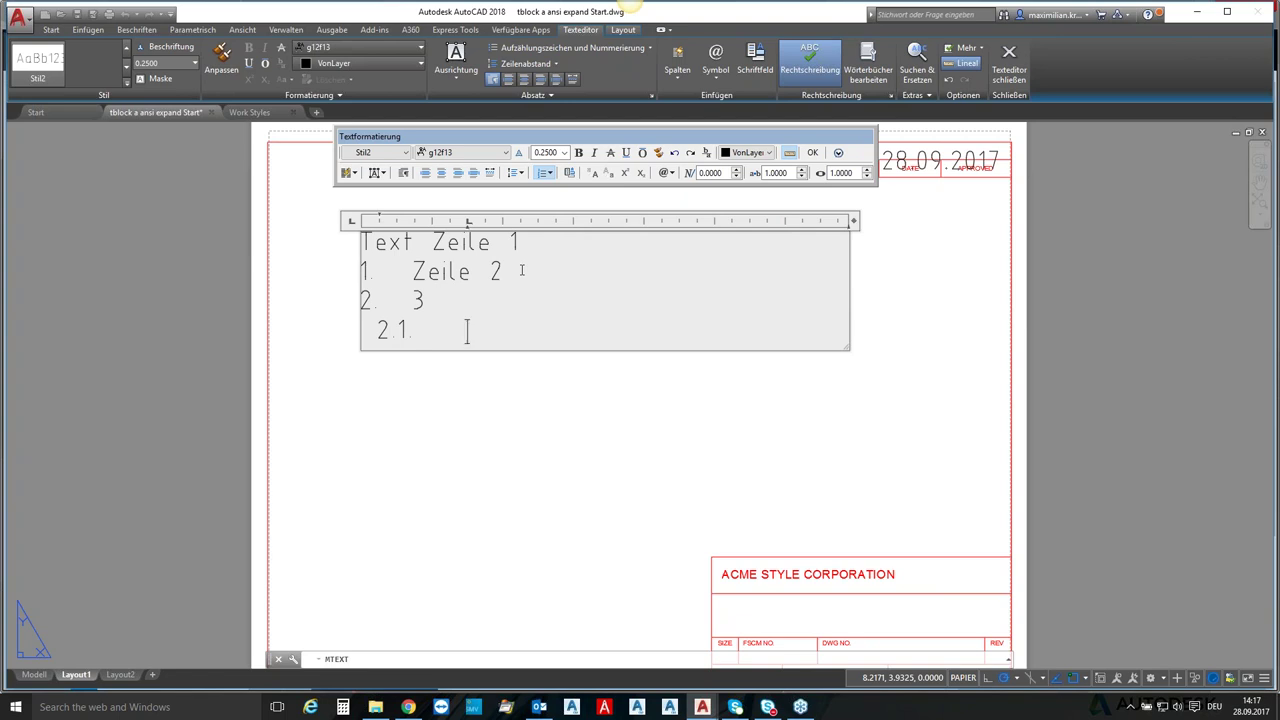
{"action": "type", "text": "4"}
- Change the first two text lines to uppercase, then to lowercase
{"action": "left_click_drag", "start_coordinate": [362, 243], "coordinate": [512, 272]}
{"action": "left_click", "coordinate": [593, 173]}
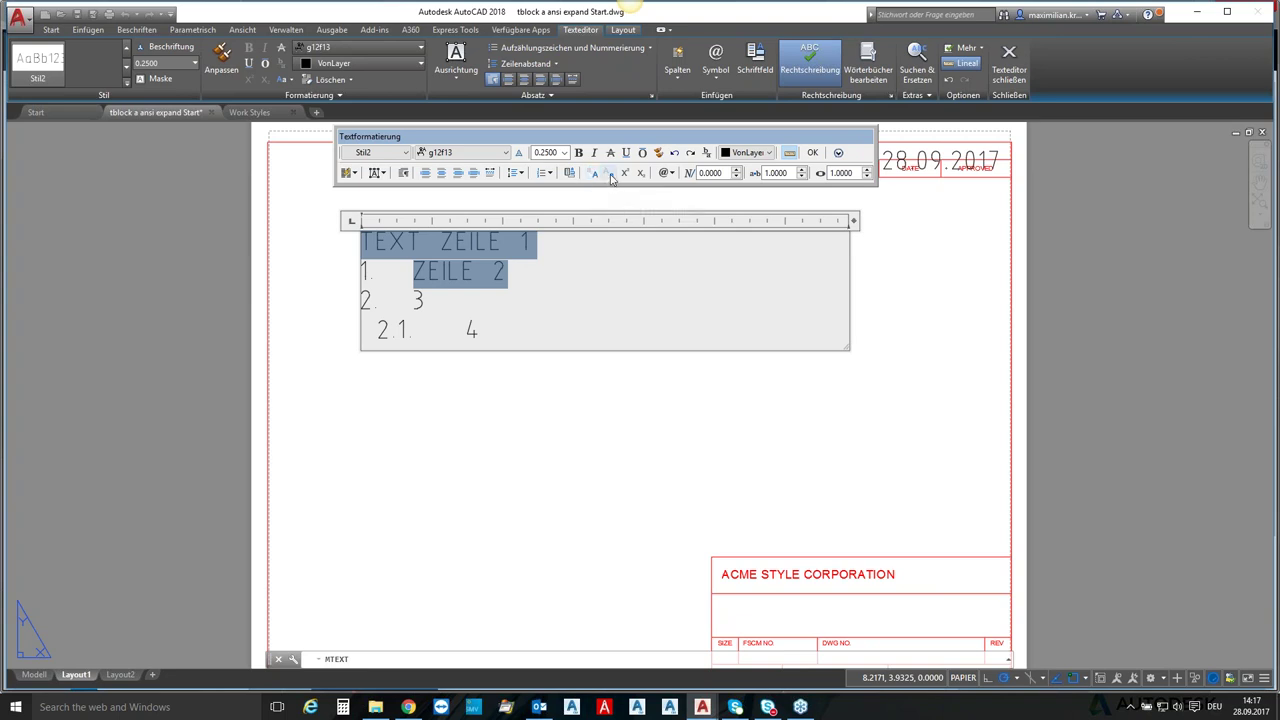
{"action": "left_click", "coordinate": [612, 175]}
{"action": "left_click", "coordinate": [544, 277]}
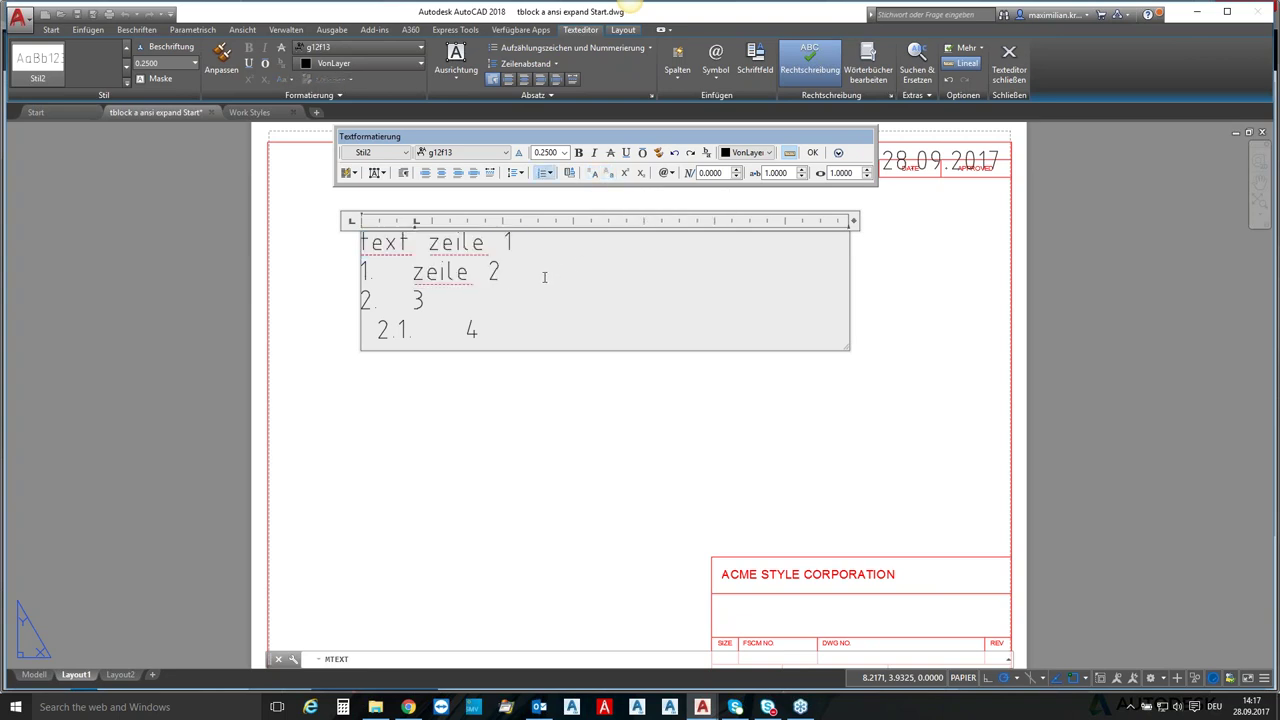
- Insert a degree sign after the 4 and commit the multiline text
{"action": "left_click", "coordinate": [524, 332]}
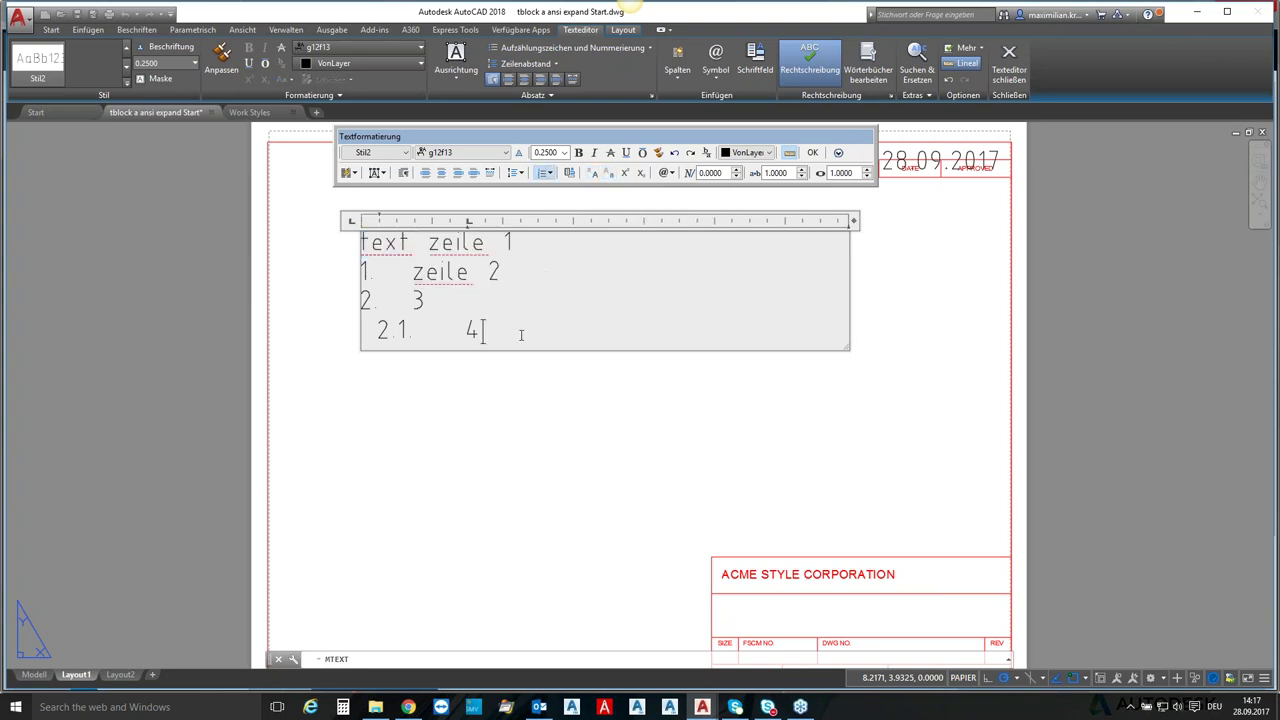
{"action": "left_click", "coordinate": [670, 173]}
{"action": "left_click", "coordinate": [688, 190]}
{"action": "left_click", "coordinate": [659, 410]}
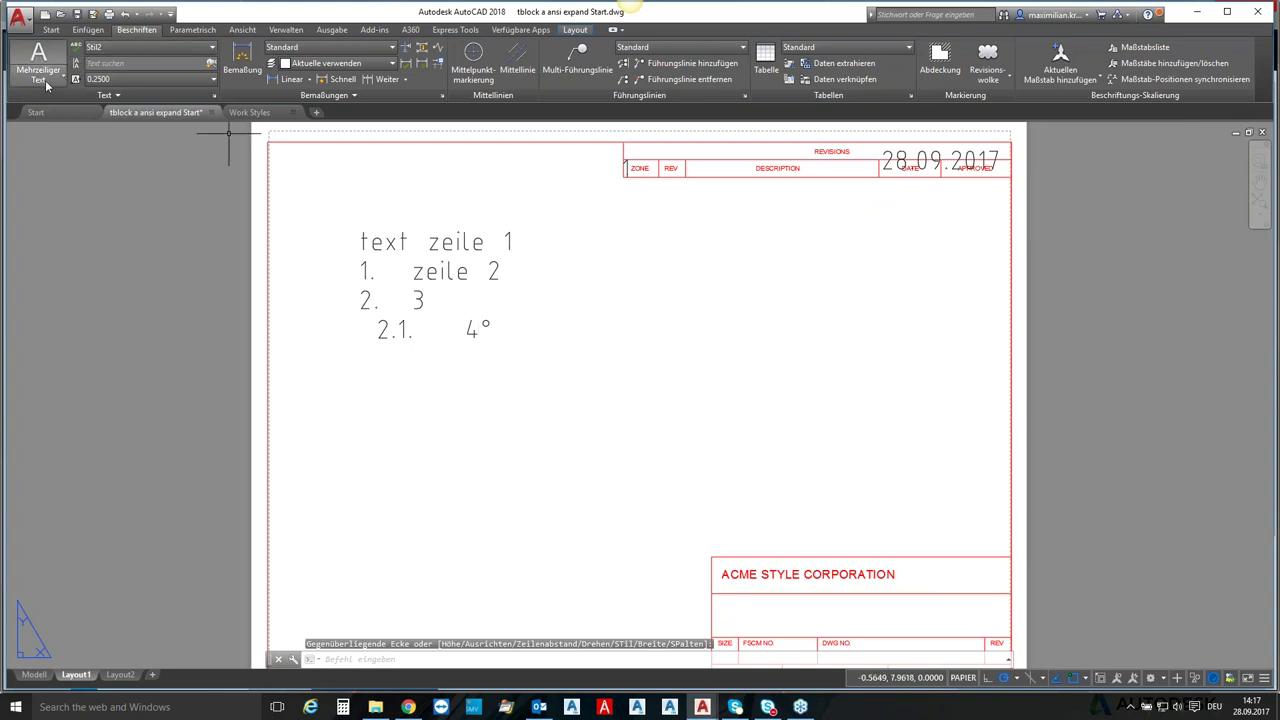
- Create a multiline text in the title block reading 'Zeichnung' and select that word
{"action": "left_click", "coordinate": [45, 80]}
{"action": "left_click", "coordinate": [55, 101]}
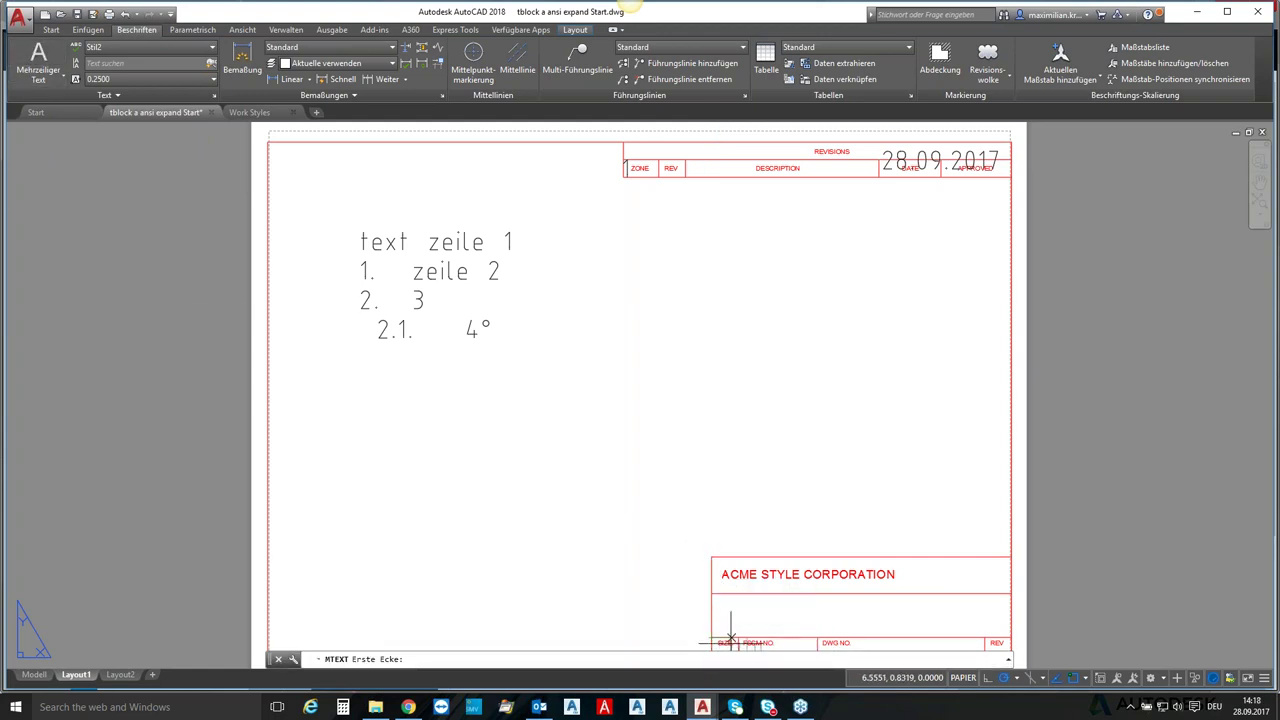
{"action": "left_click", "coordinate": [712, 637]}
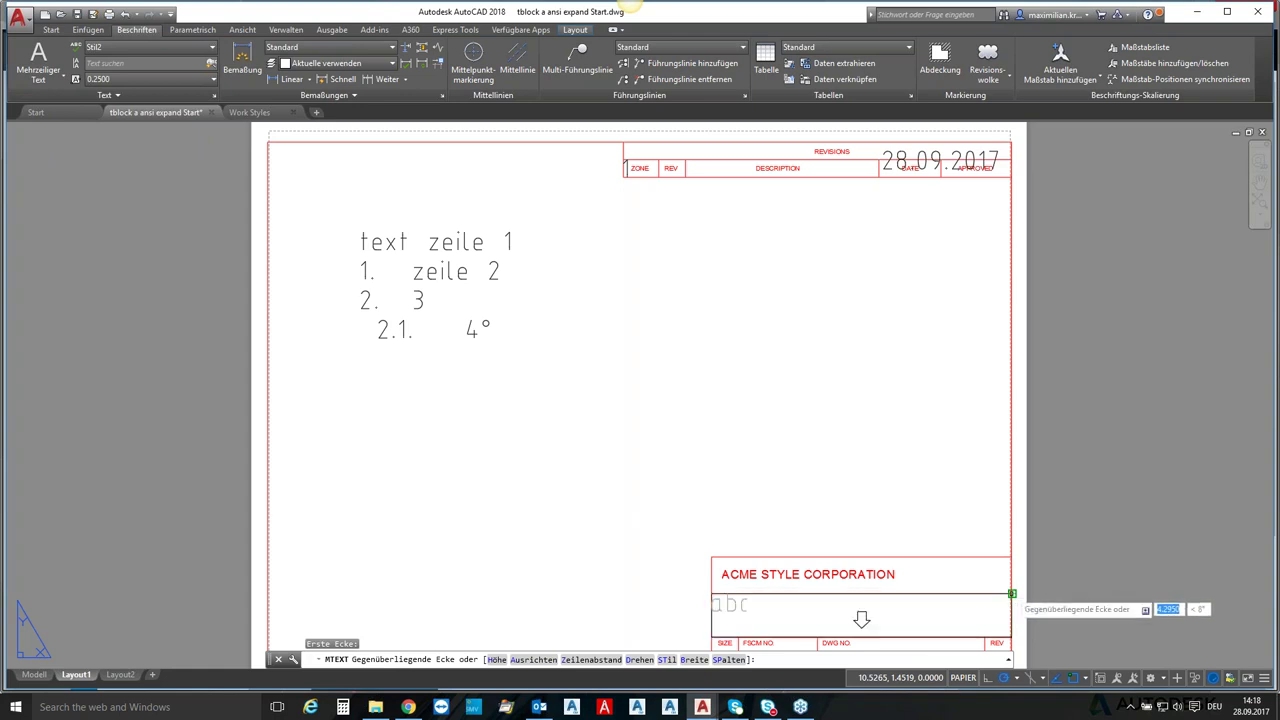
{"action": "left_click", "coordinate": [1012, 594]}
{"action": "type", "text": "Z"}
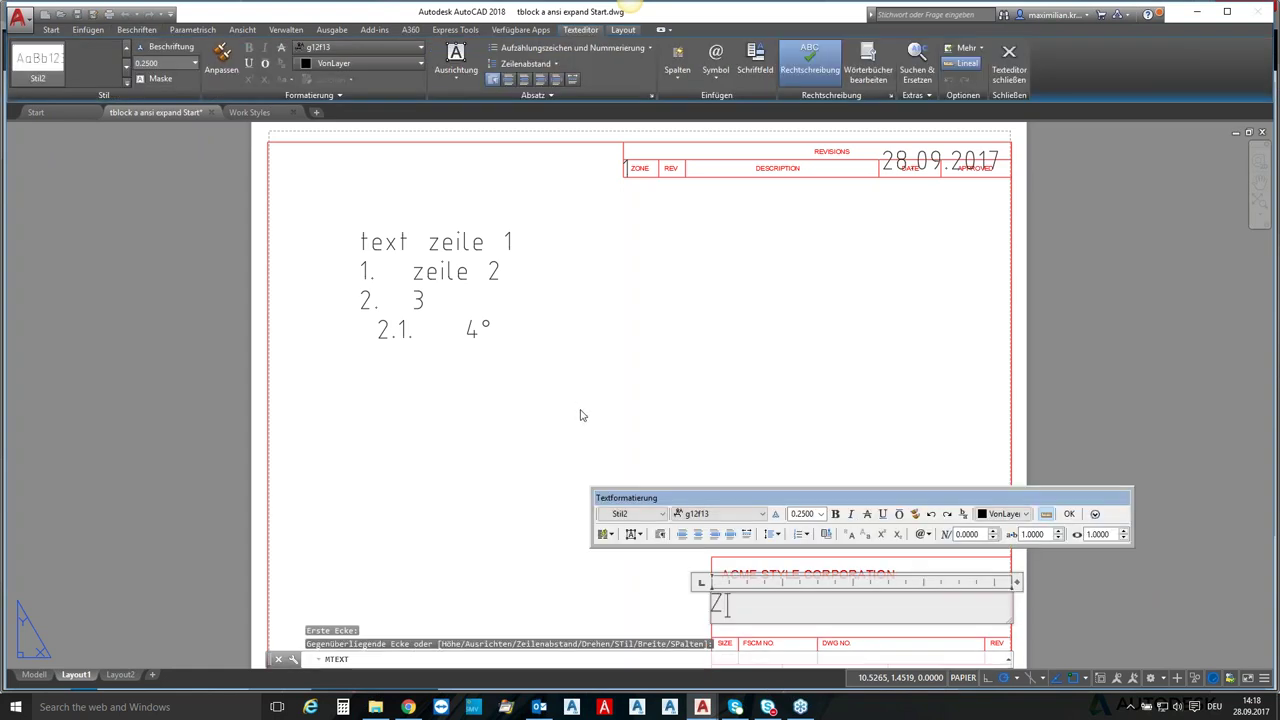
{"action": "type", "text": "eichnung"}
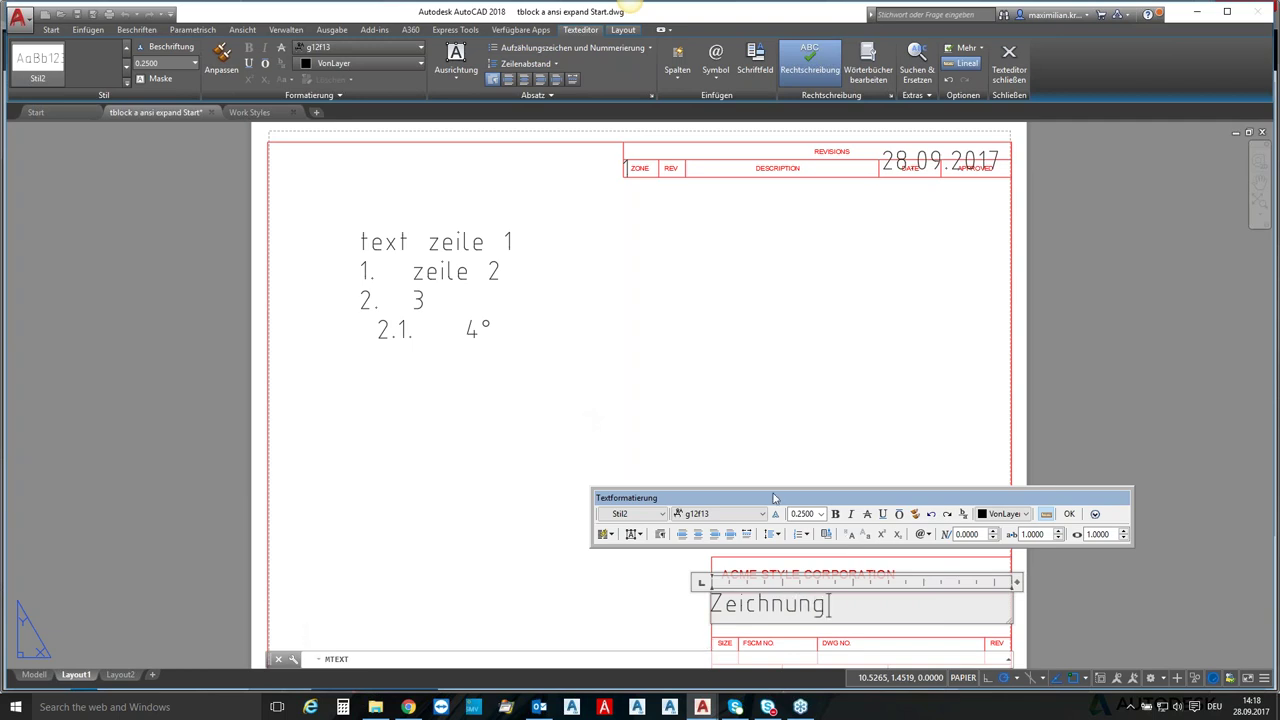
{"action": "double_click", "coordinate": [838, 604]}
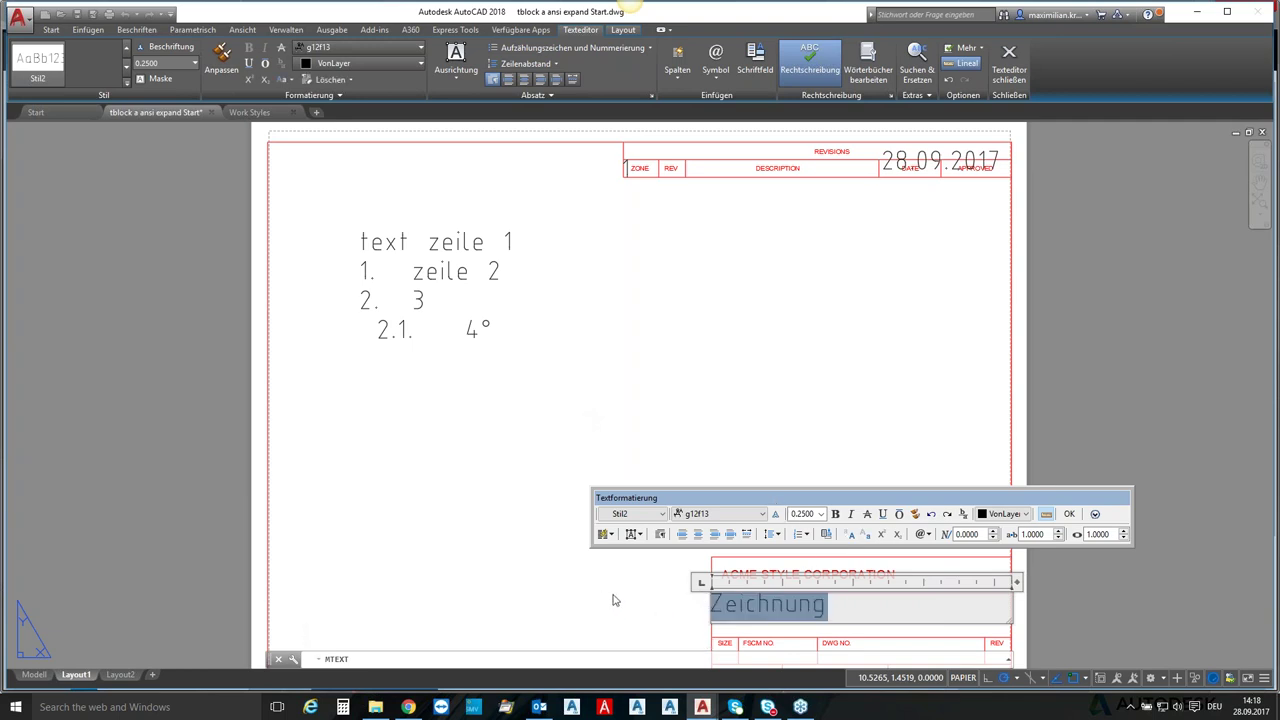
- Cancel the unsaved-changes prompt, reselect 'Zeichnung' and open its editing context menu
{"action": "right_click", "coordinate": [763, 606]}
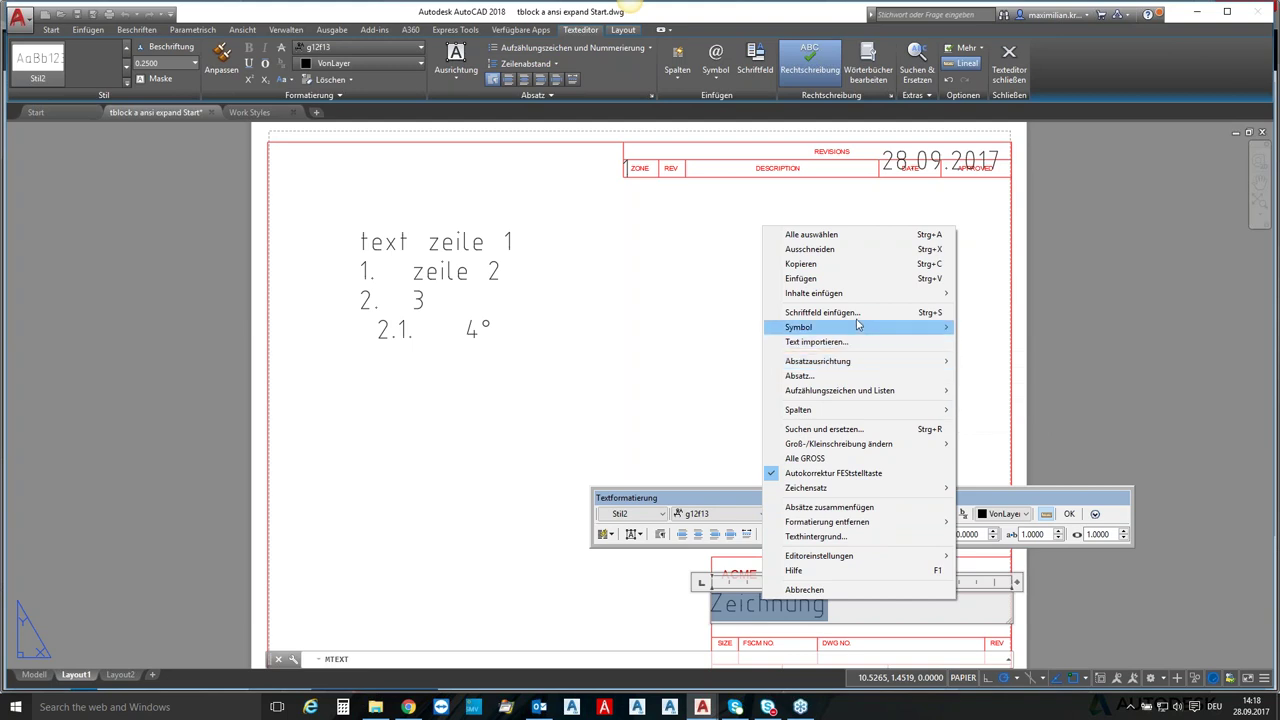
{"action": "left_click", "coordinate": [873, 621]}
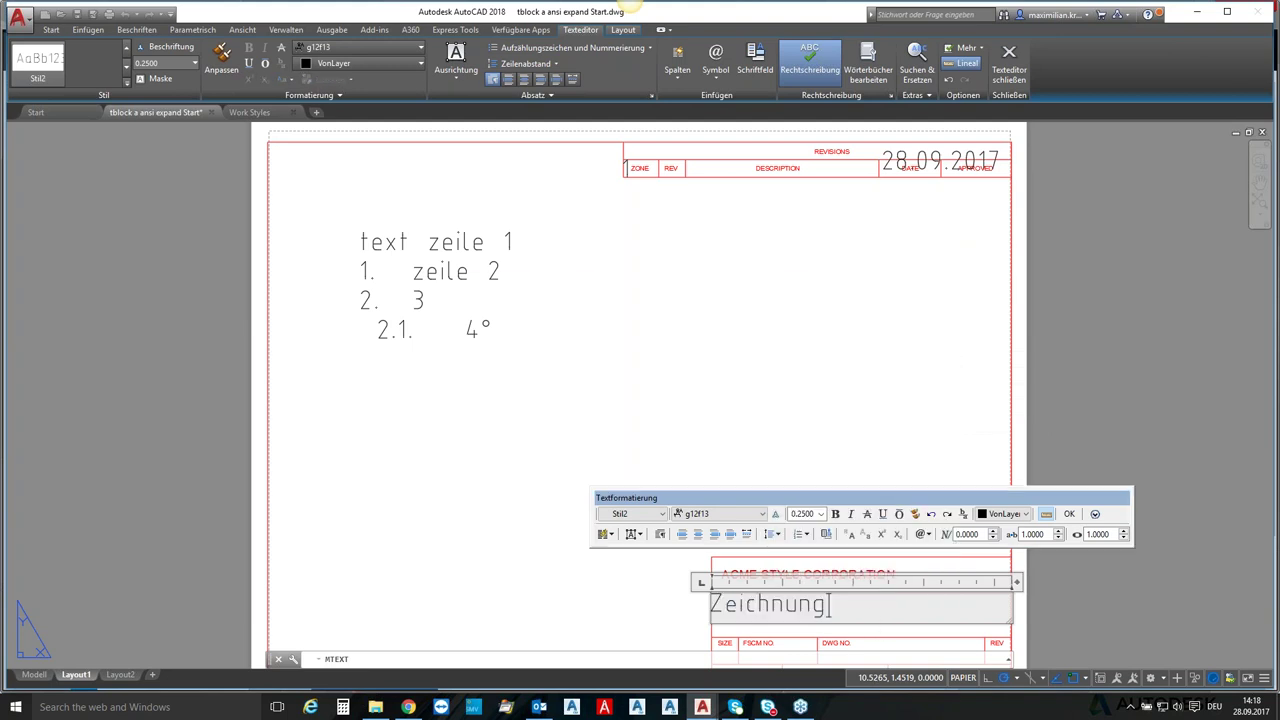
{"action": "key", "text": "Escape"}
{"action": "left_click", "coordinate": [765, 358]}
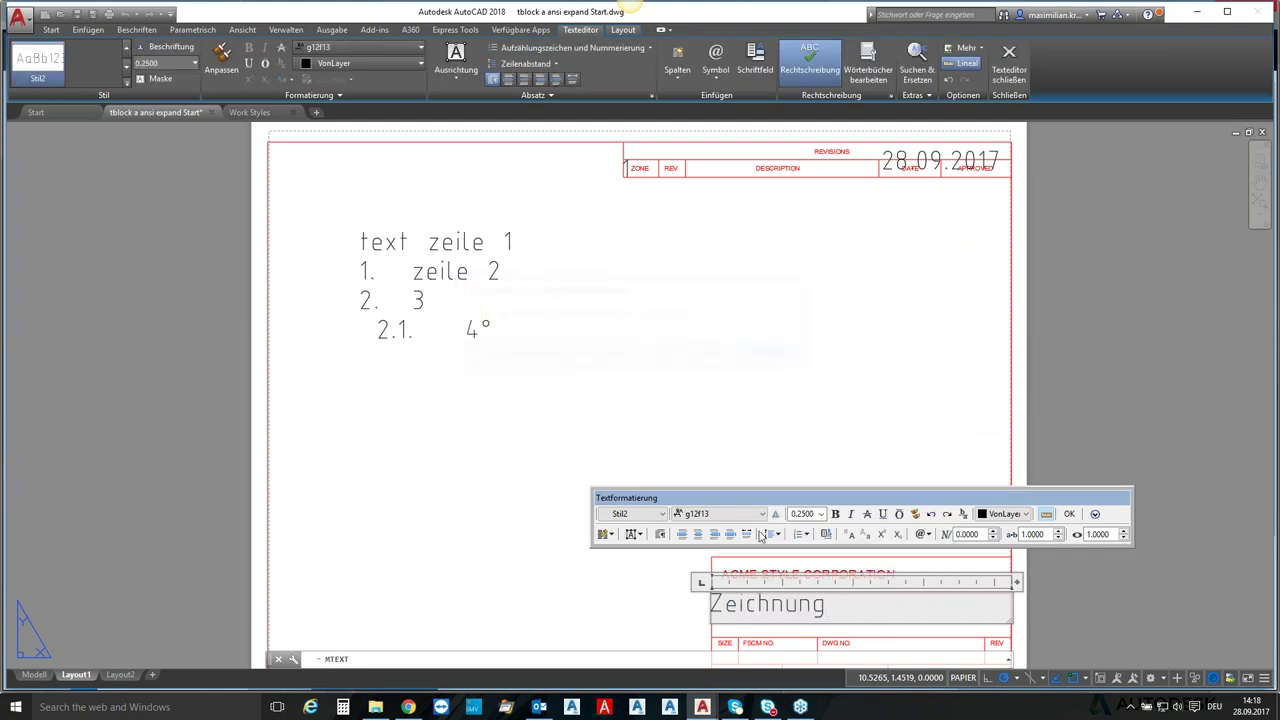
{"action": "left_click_drag", "start_coordinate": [830, 605], "coordinate": [697, 610]}
{"action": "right_click", "coordinate": [806, 613]}
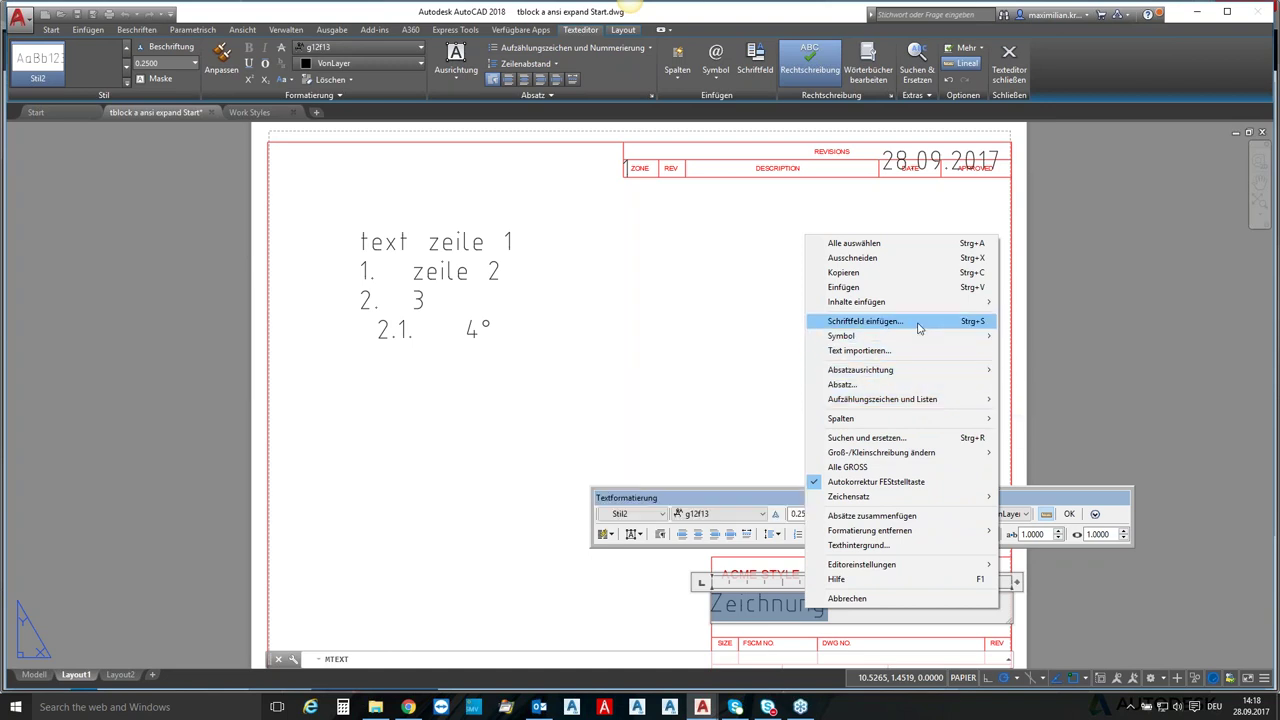
- Start a Dateiname field in place of Zeichnung, formatted with only the first letter capitalised
{"action": "left_click", "coordinate": [905, 321]}
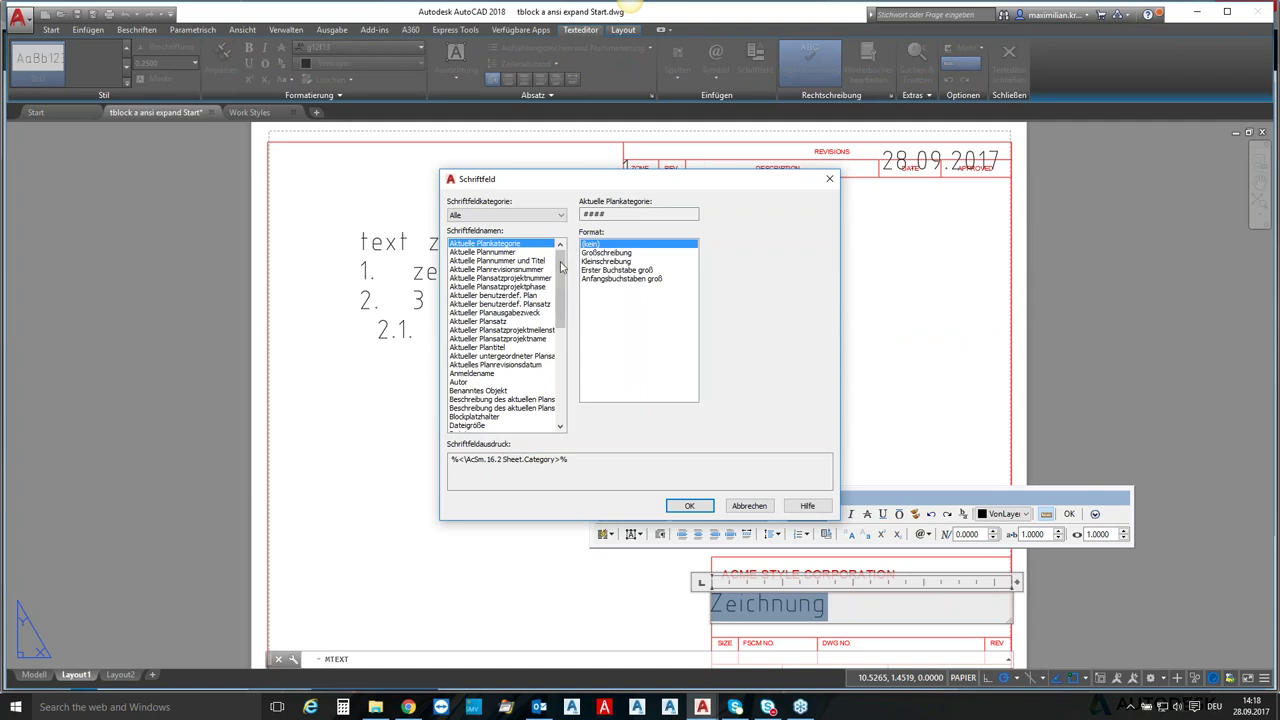
{"action": "left_click_drag", "start_coordinate": [560, 268], "coordinate": [557, 292]}
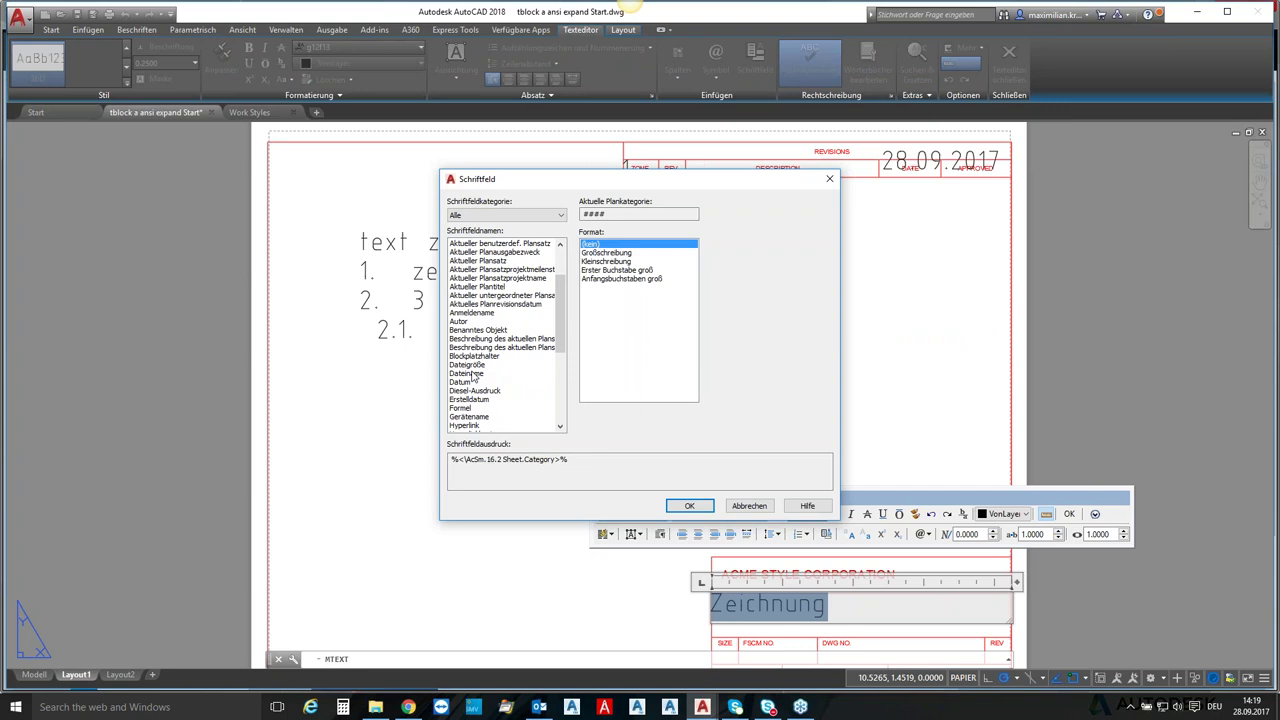
{"action": "left_click", "coordinate": [475, 373]}
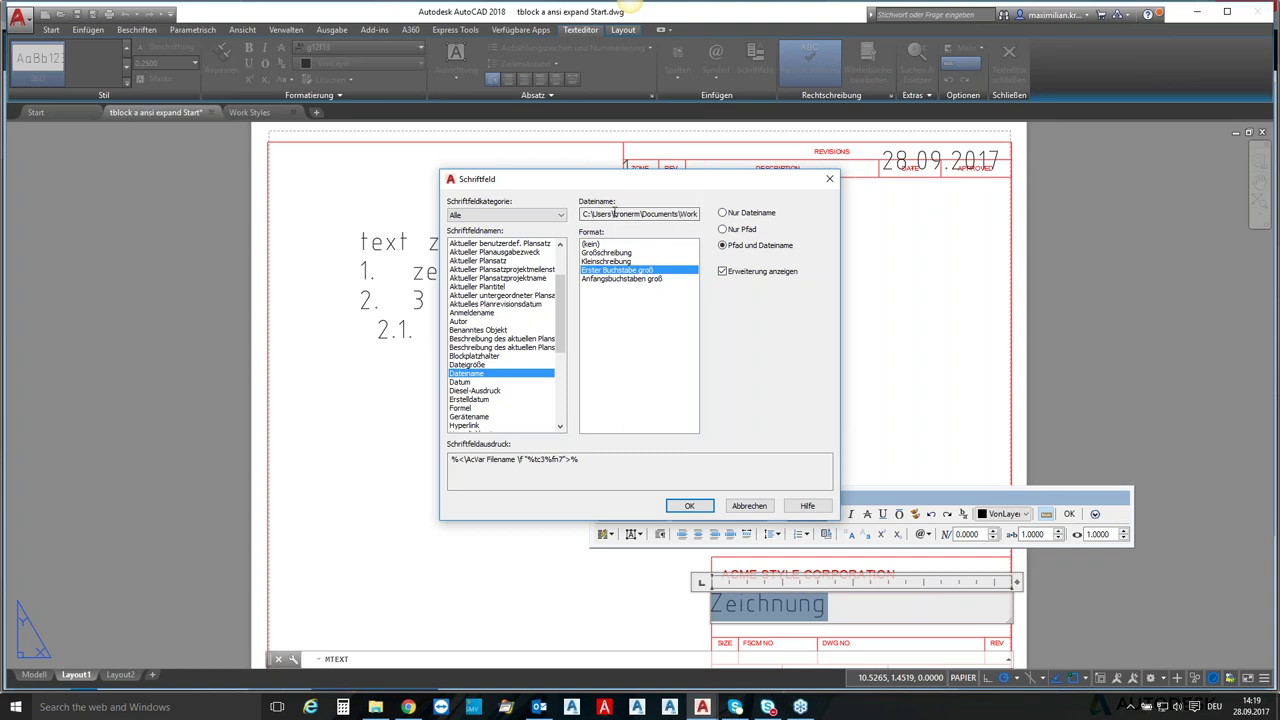
{"action": "left_click", "coordinate": [620, 253]}
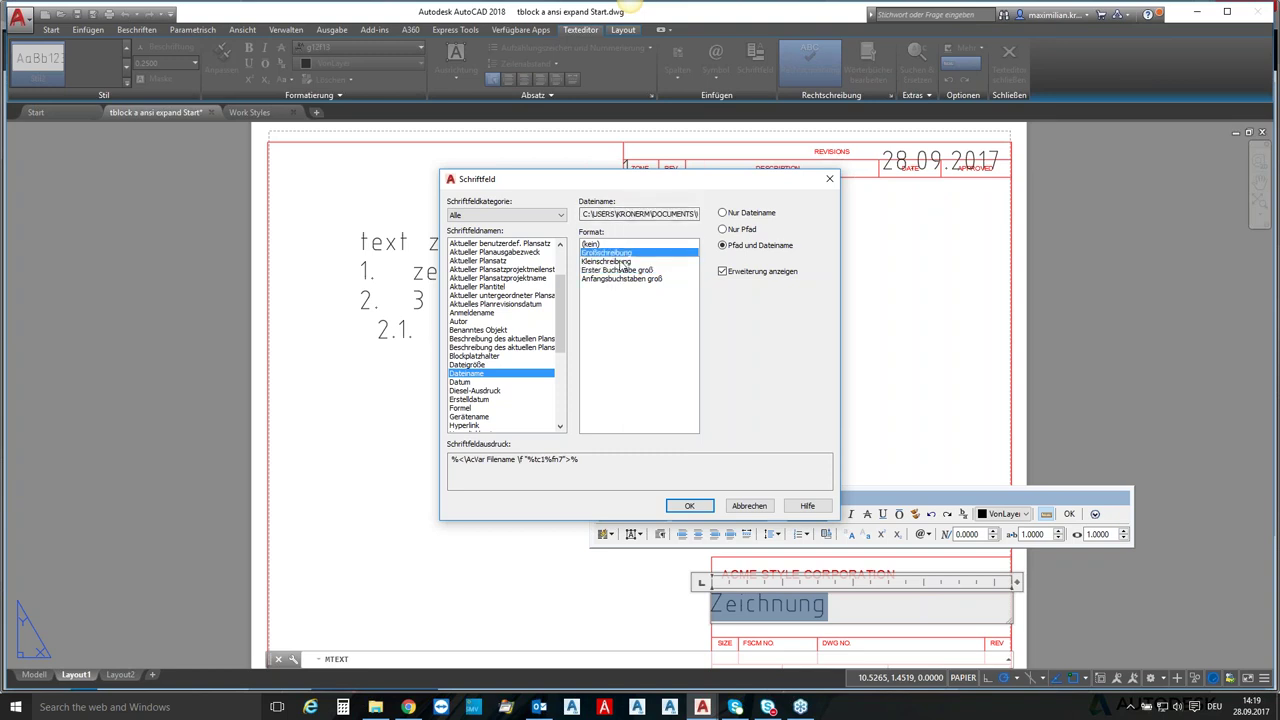
{"action": "left_click", "coordinate": [622, 261]}
{"action": "left_click", "coordinate": [620, 271]}
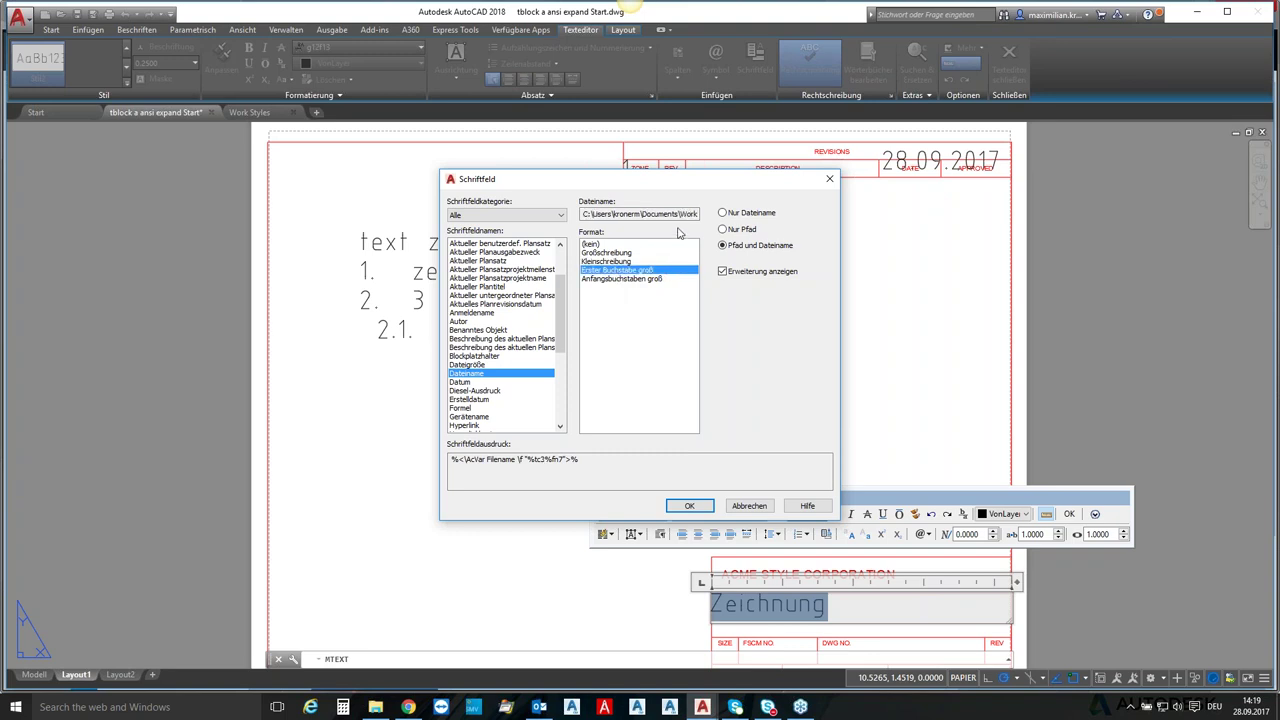
- Set the field to show only the file name, toggle the extension, and insert it
{"action": "left_click", "coordinate": [722, 213]}
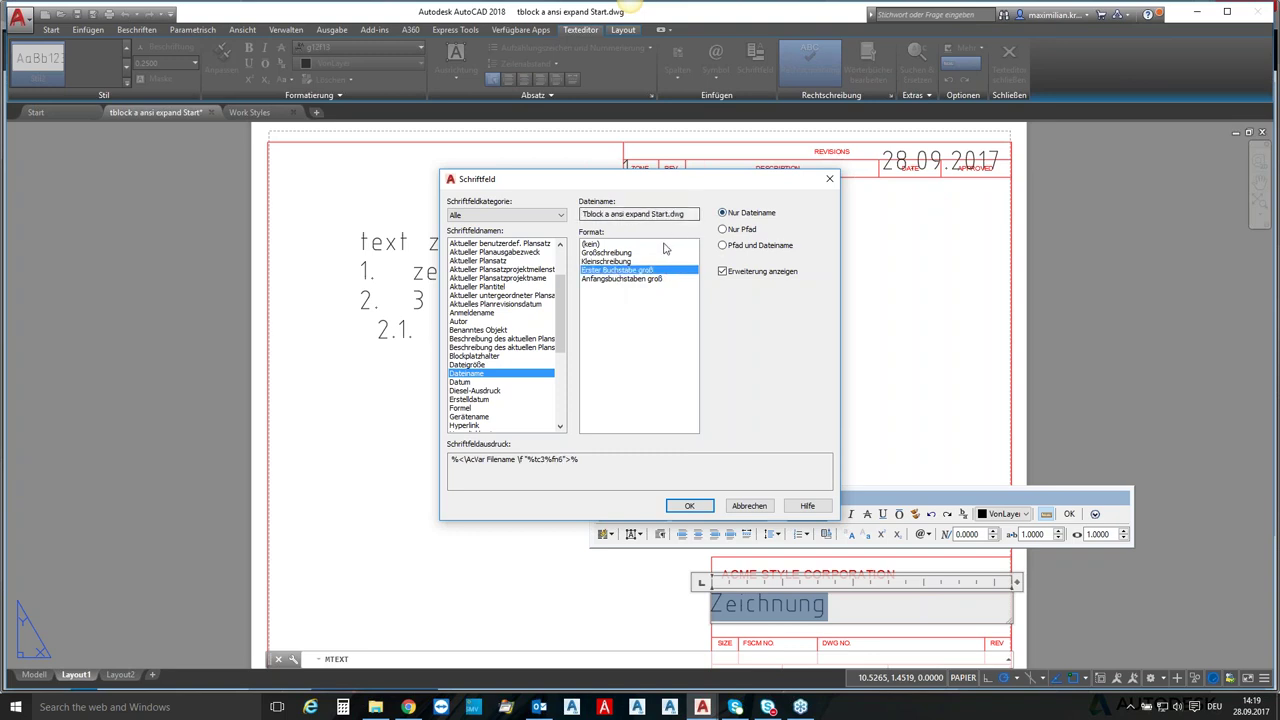
{"action": "left_click", "coordinate": [722, 233]}
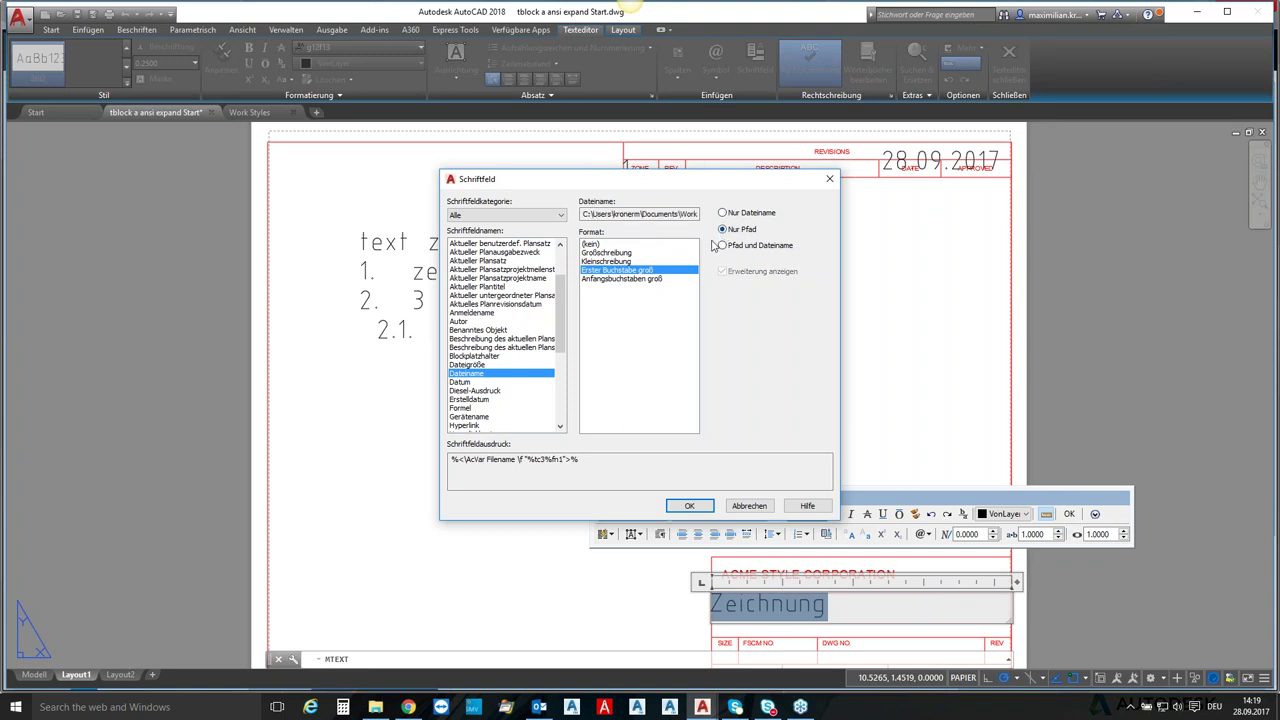
{"action": "left_click", "coordinate": [722, 245]}
{"action": "left_click", "coordinate": [722, 213]}
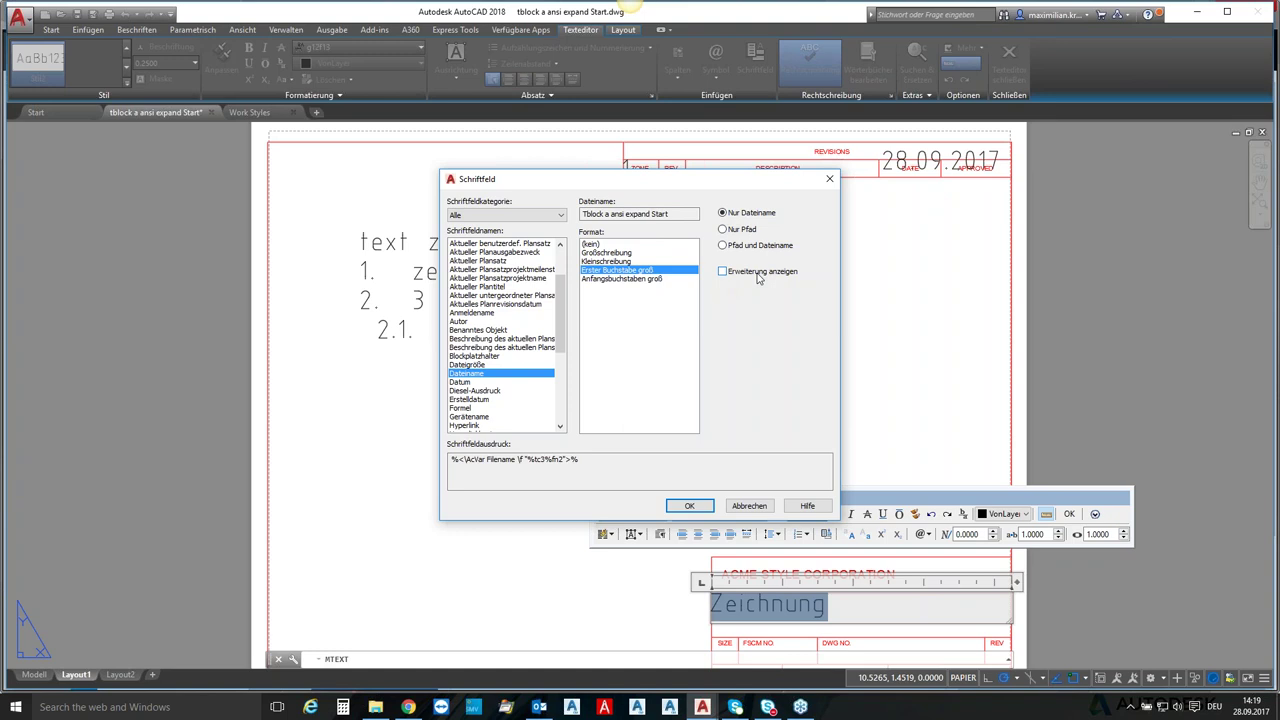
{"action": "left_click", "coordinate": [757, 277]}
{"action": "left_click", "coordinate": [689, 505]}
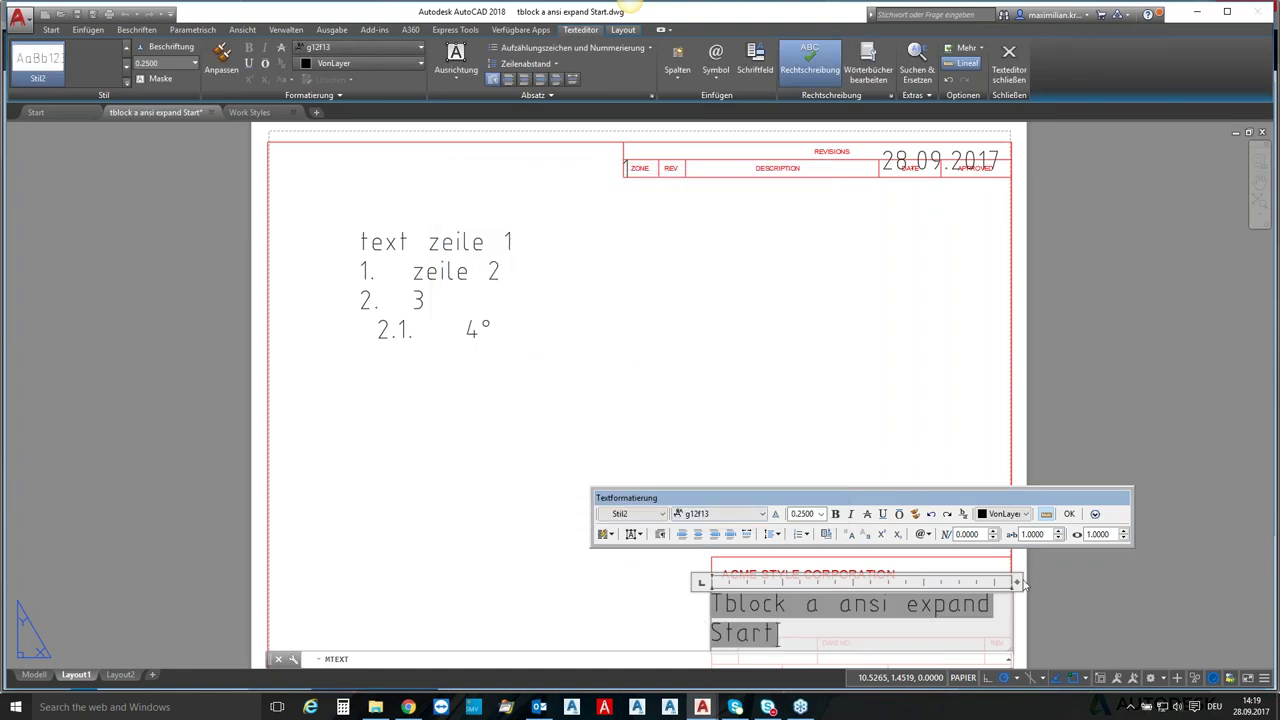
- Widen the text box so 'Tblock a ansi expand Start' fits, and close the editor
{"action": "left_click_drag", "start_coordinate": [1022, 584], "coordinate": [1062, 583]}
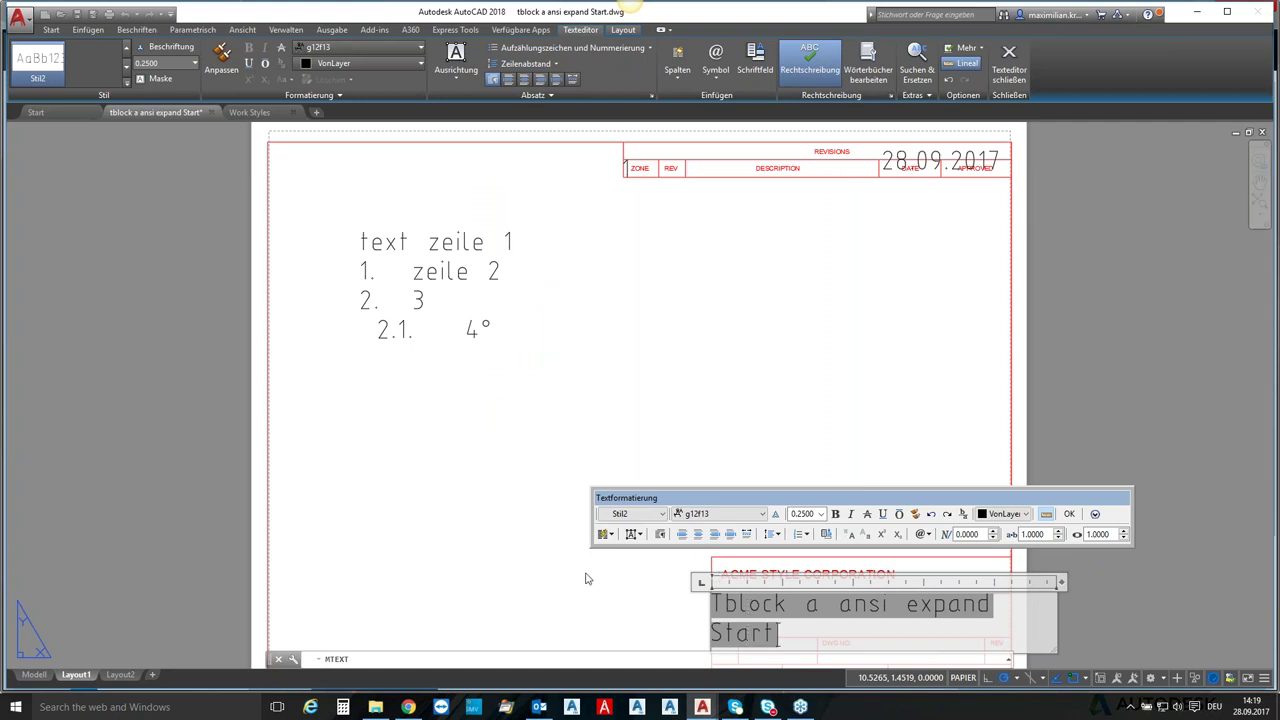
{"action": "left_click", "coordinate": [587, 578]}
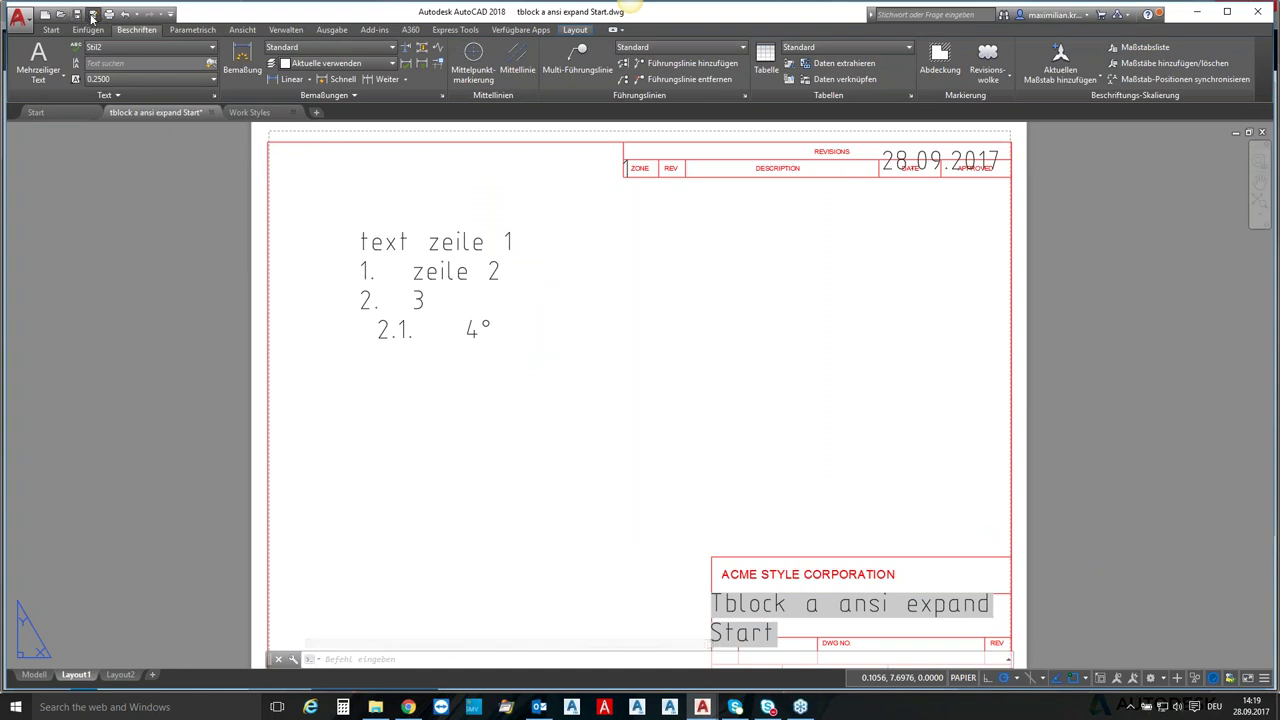
{"action": "key", "text": "ctrl+shift+s"}
- Save the drawing under the new name Webinar
{"action": "left_click_drag", "start_coordinate": [648, 477], "coordinate": [540, 468]}
{"action": "type", "text": "Webin"}
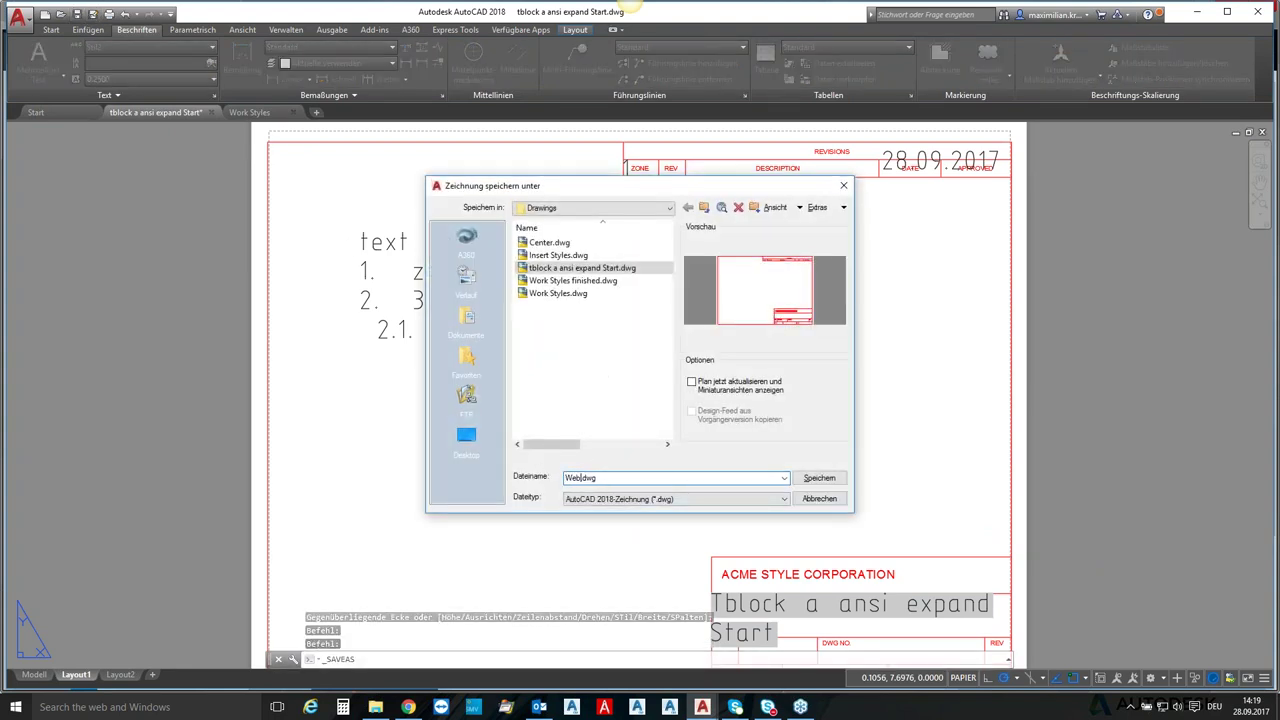
{"action": "type", "text": "ar"}
{"action": "key", "text": "Return"}
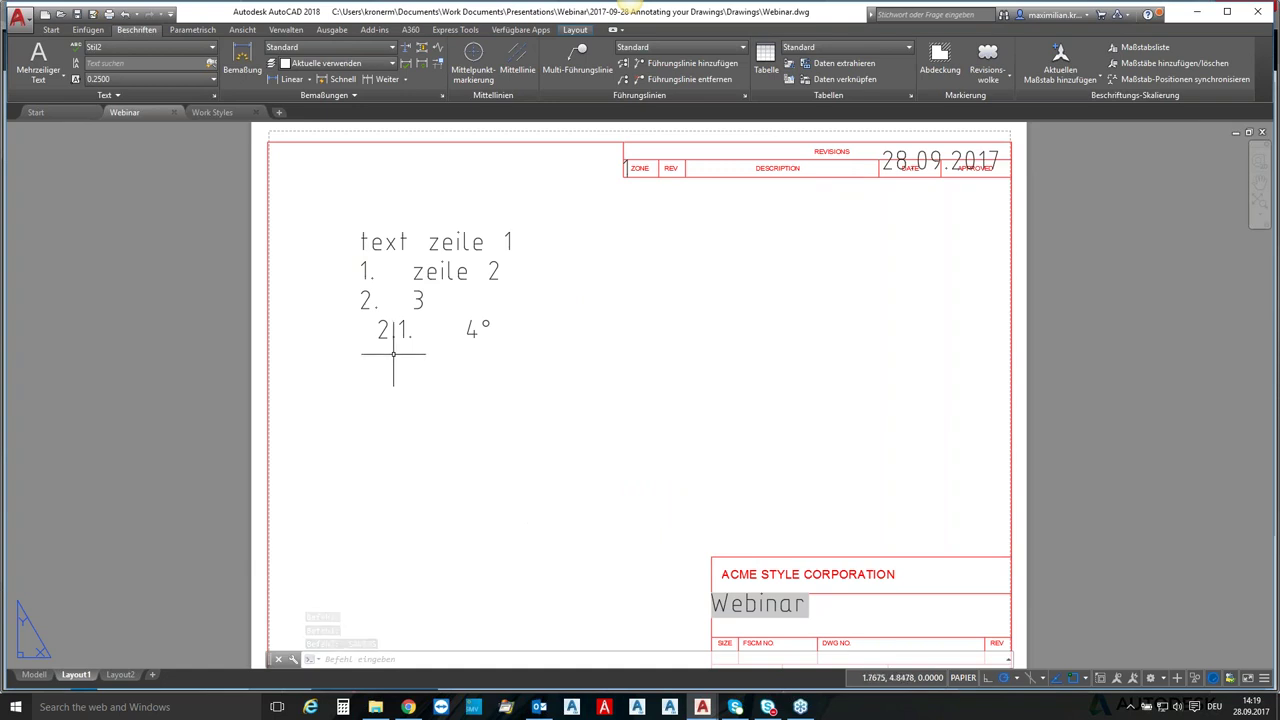
{"action": "left_click", "coordinate": [20, 18]}
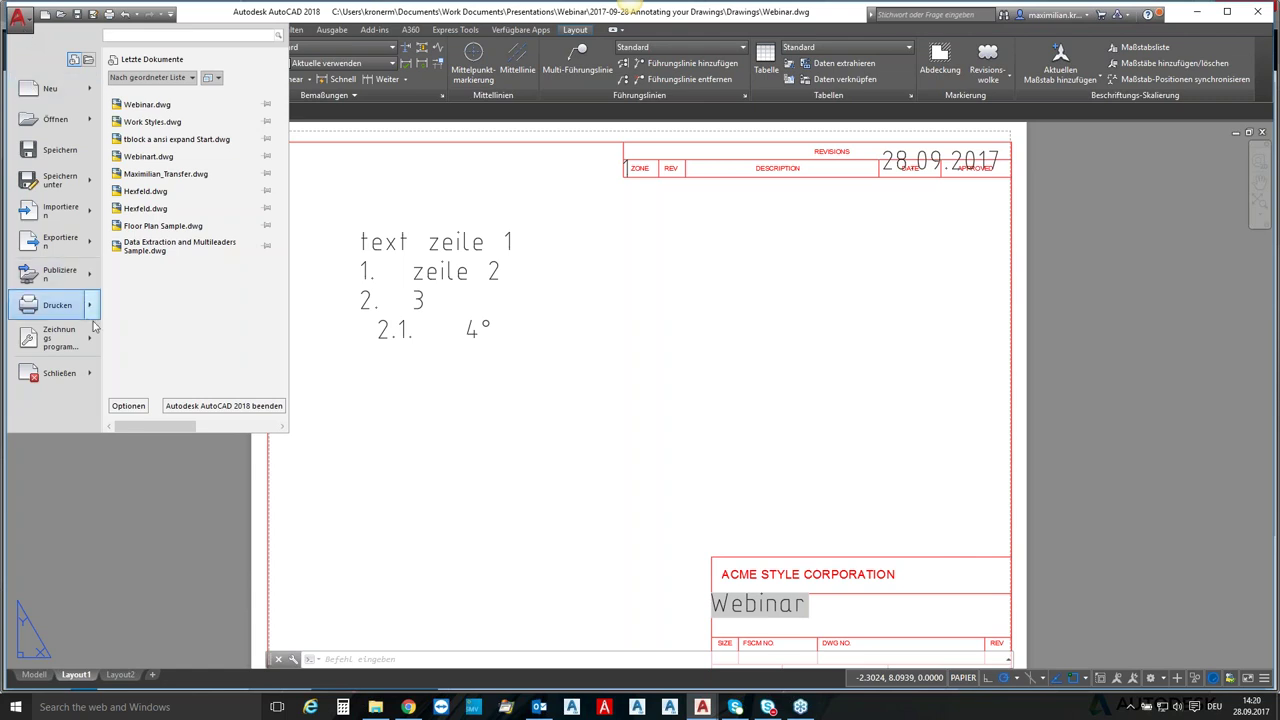
{"action": "mouse_move", "coordinate": [55, 338]}
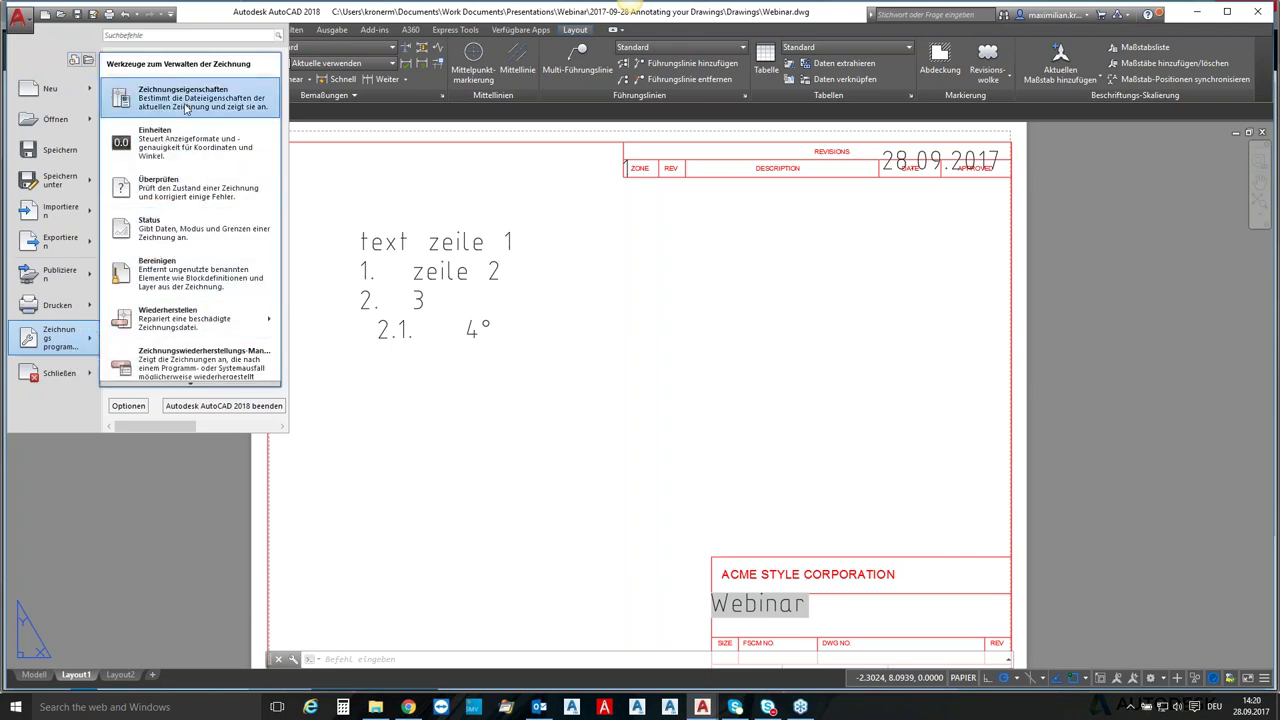
{"action": "left_click", "coordinate": [216, 103]}
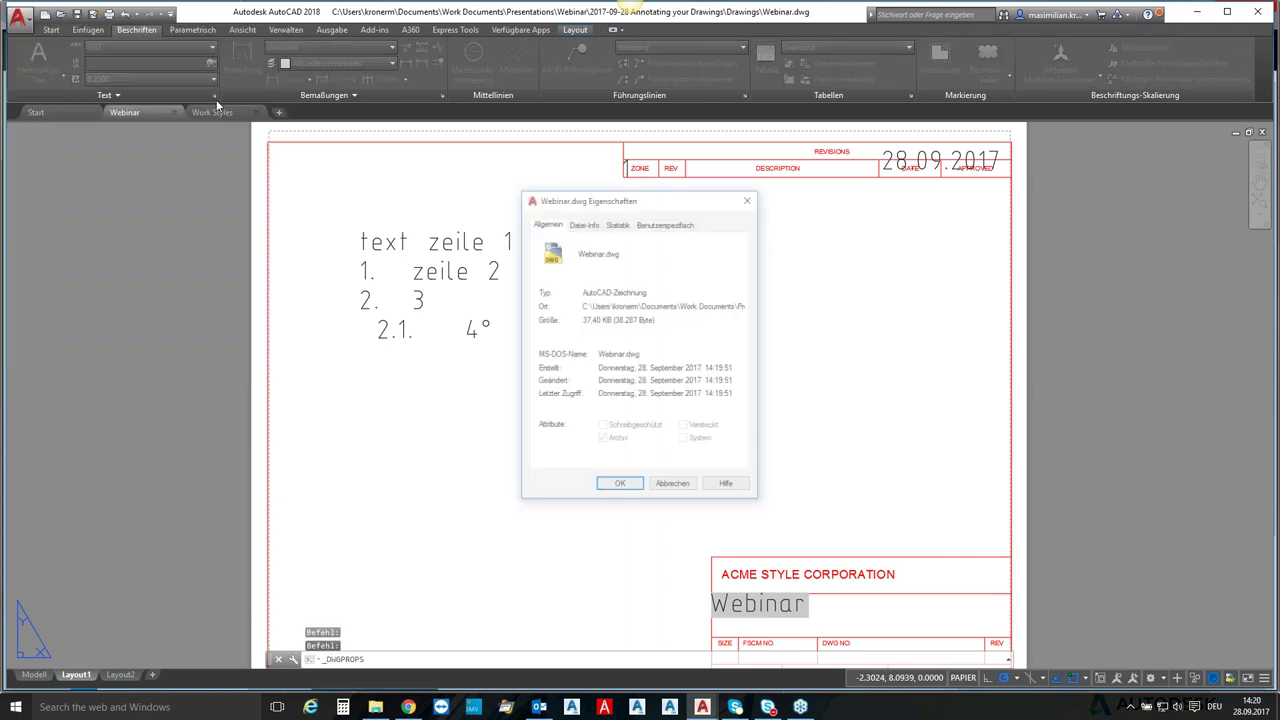
{"action": "left_click", "coordinate": [685, 224]}
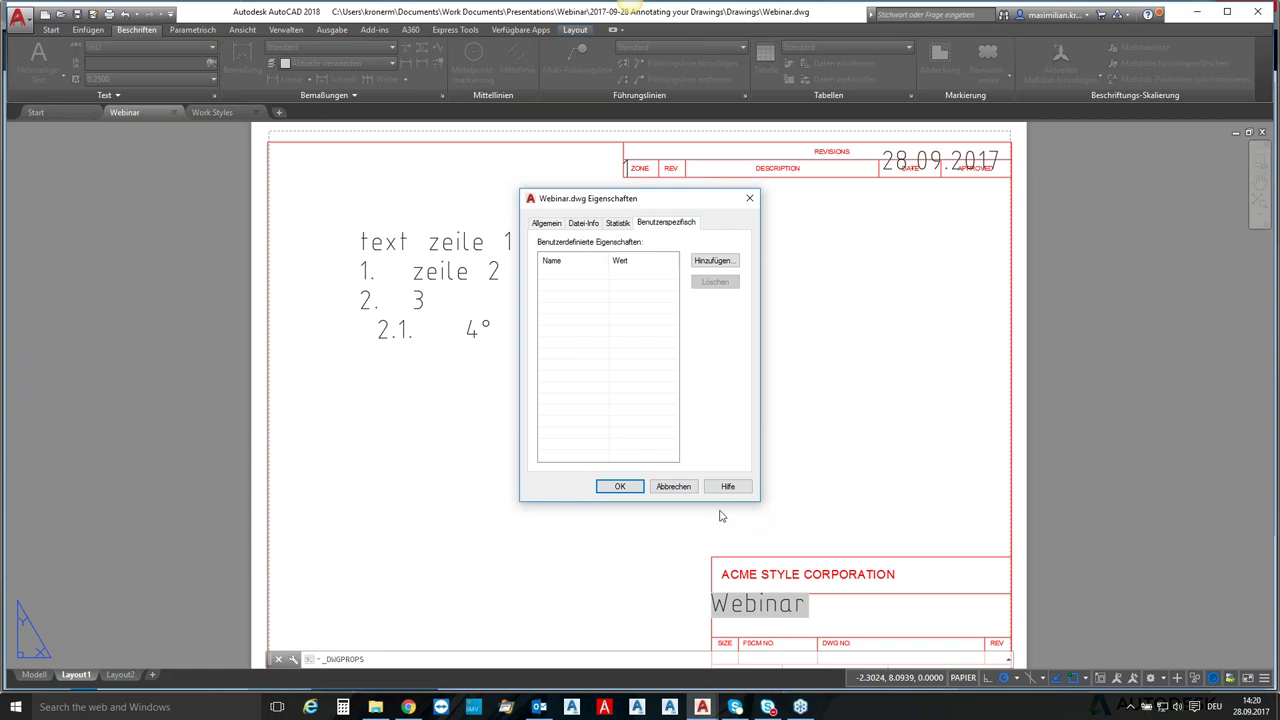
{"action": "left_click", "coordinate": [619, 487]}
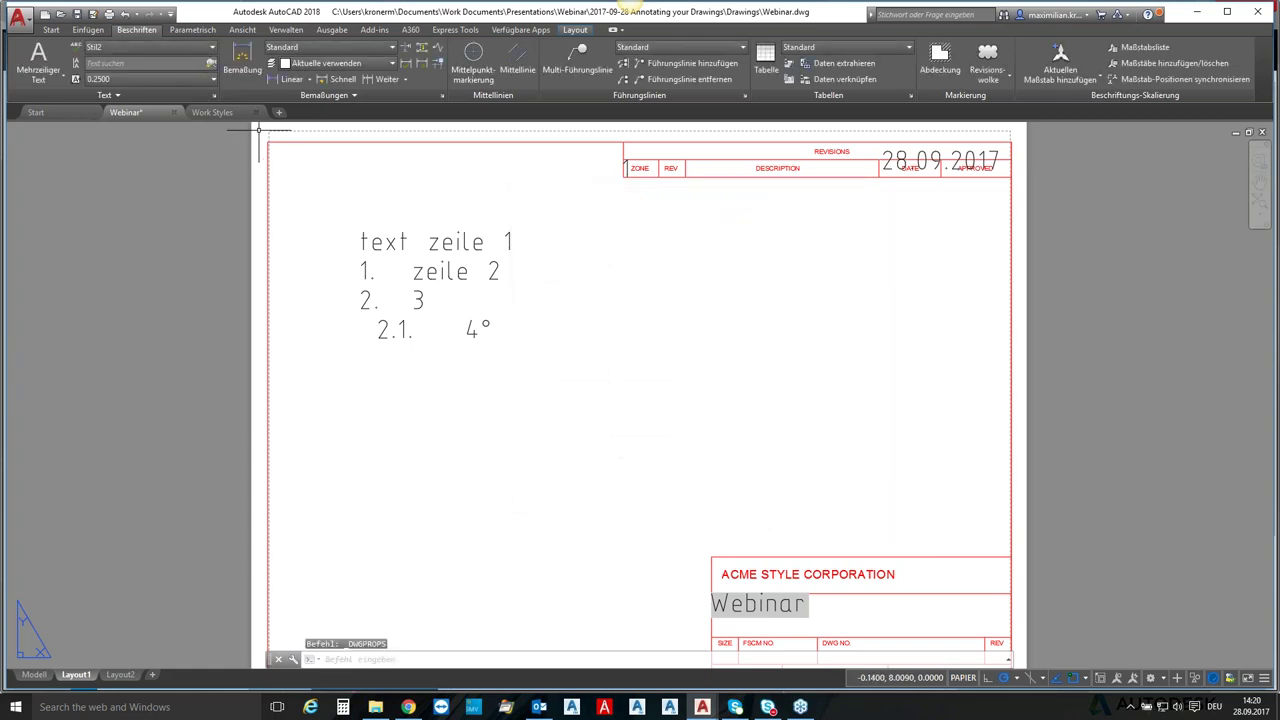
- Switch to the Work Styles drawing and centre the view on the right U-shaped part
{"action": "left_click", "coordinate": [210, 112]}
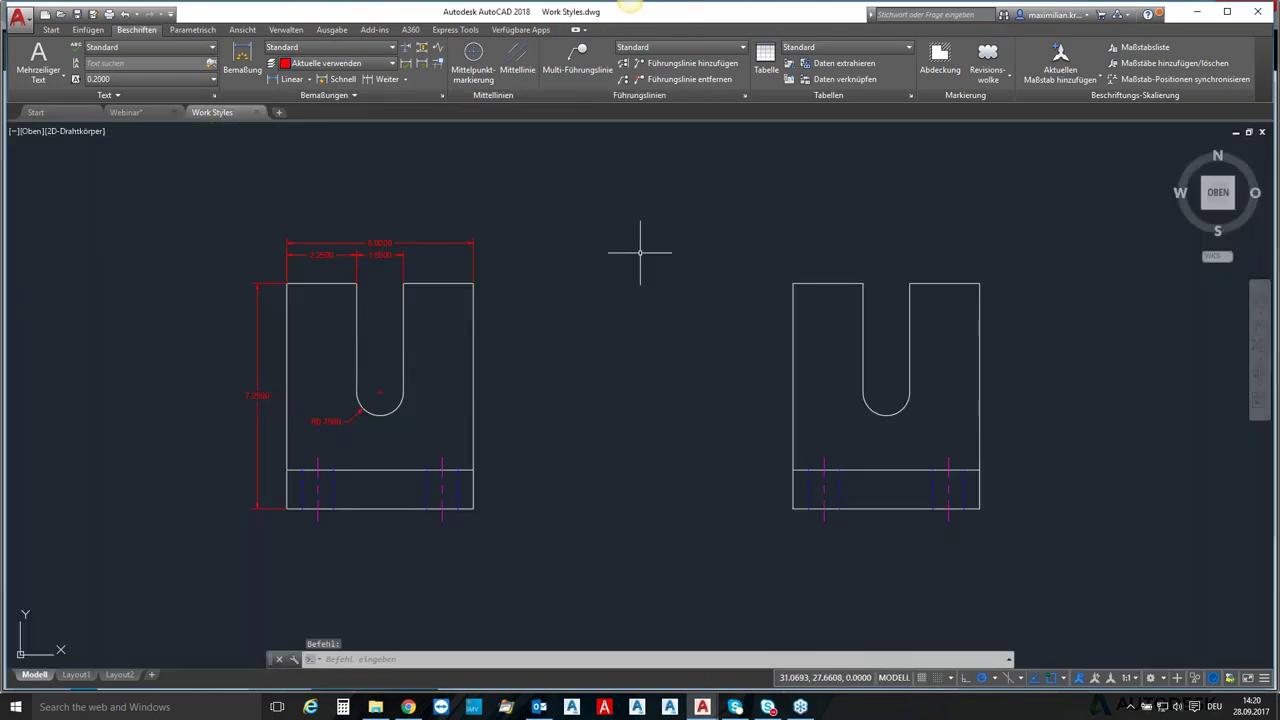
{"action": "mouse_move", "coordinate": [664, 240]}
{"action": "middle_mouse_down"}
{"action": "mouse_move", "coordinate": [443, 314]}
{"action": "mouse_move", "coordinate": [364, 308]}
{"action": "middle_mouse_up"}
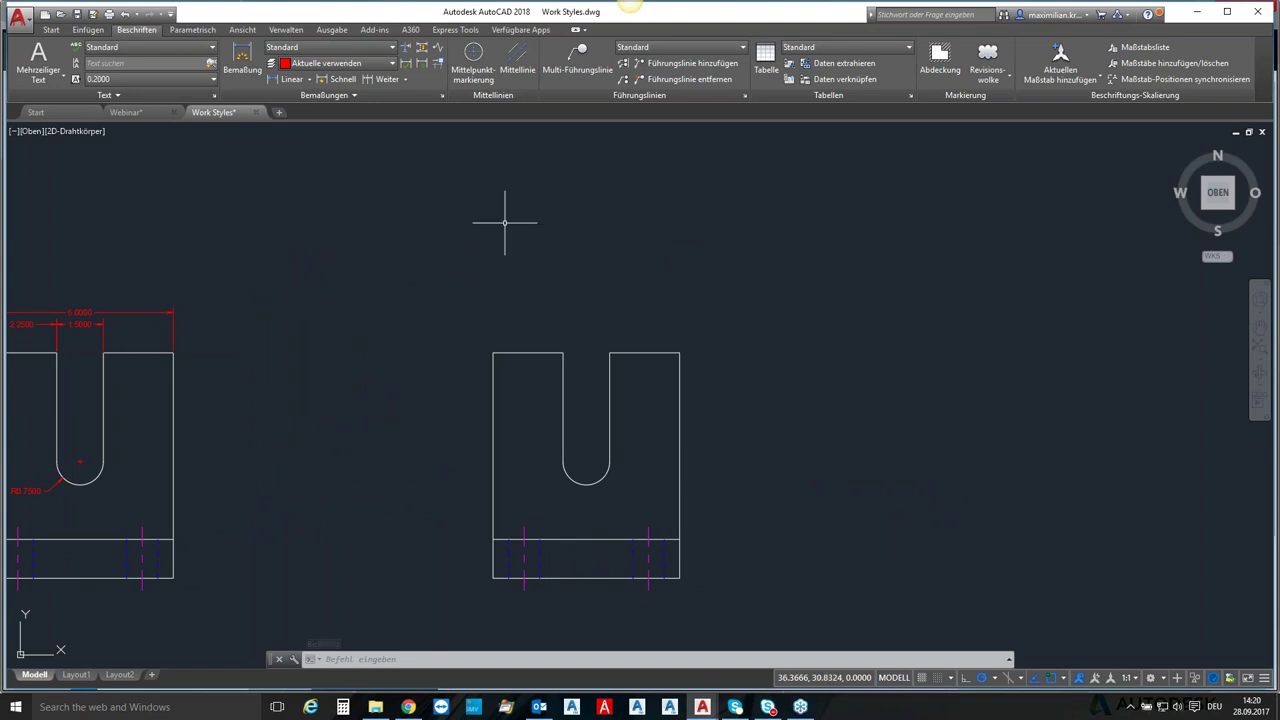
{"action": "middle_click_drag", "start_coordinate": [703, 263], "coordinate": [502, 277]}
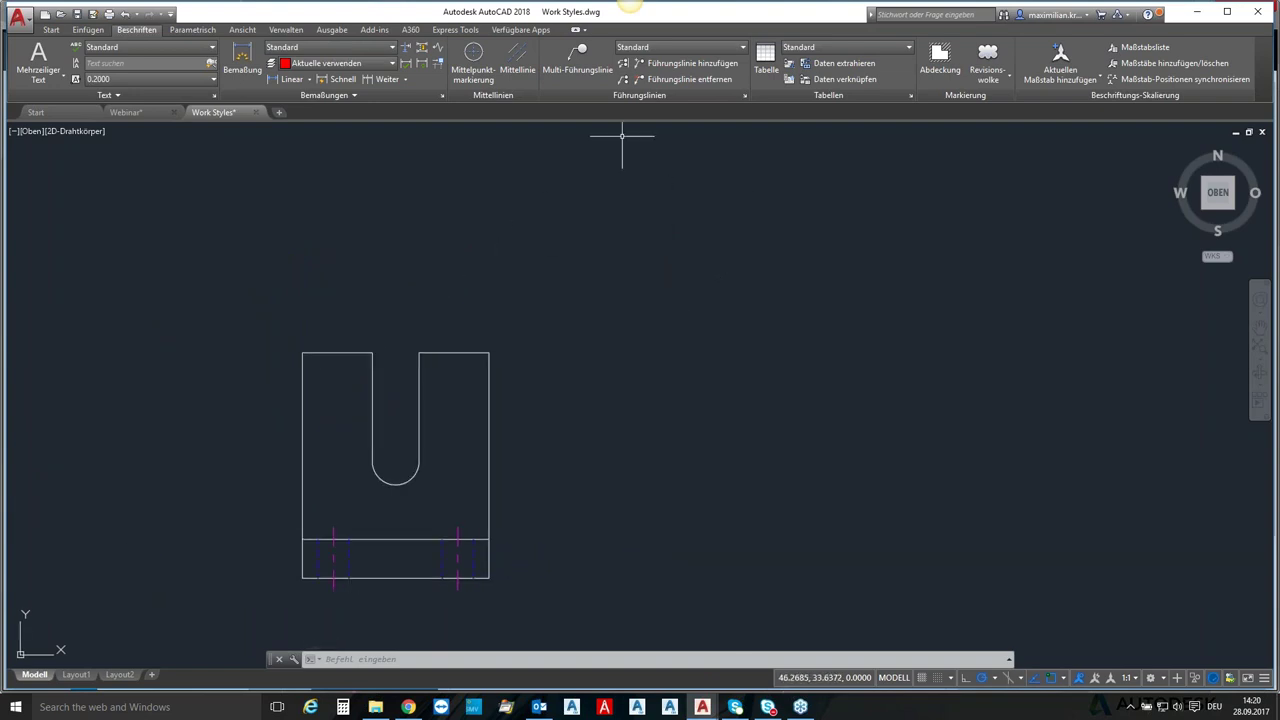
- Add a multileader from the U's top-right corner to an upper-right landing, labelled 'Obe'
{"action": "left_click", "coordinate": [578, 62]}
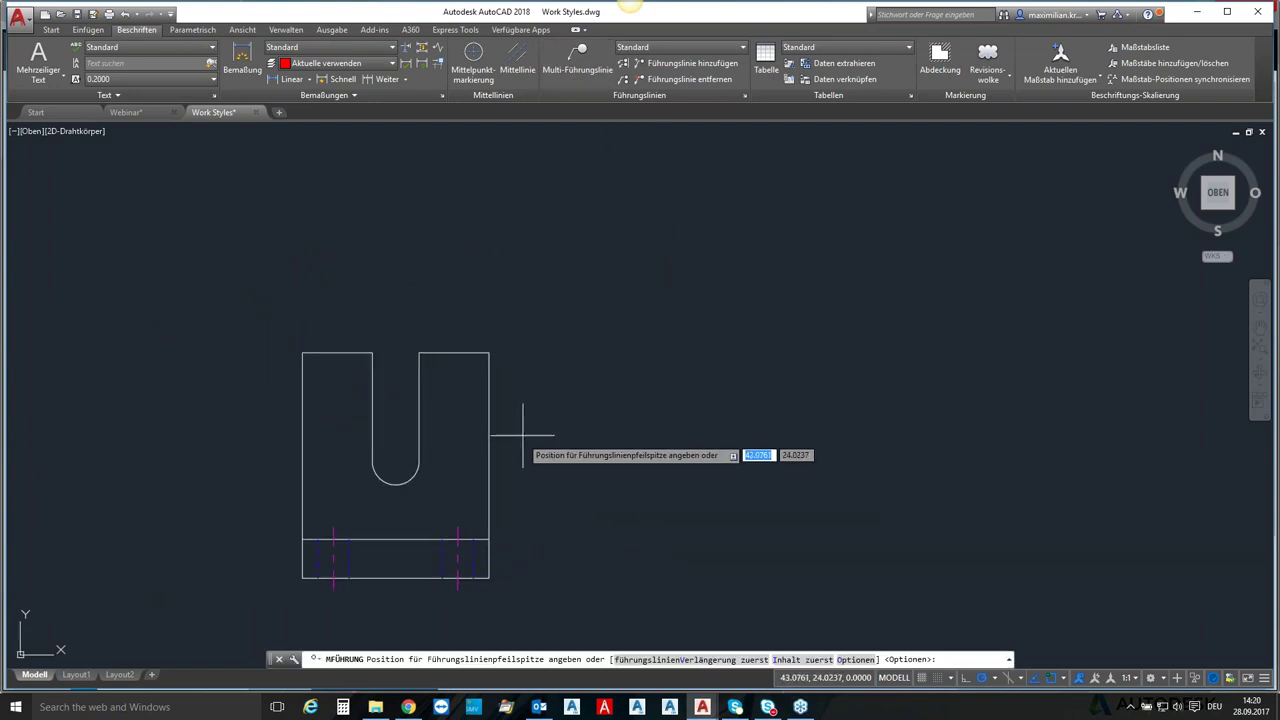
{"action": "left_click", "coordinate": [487, 353]}
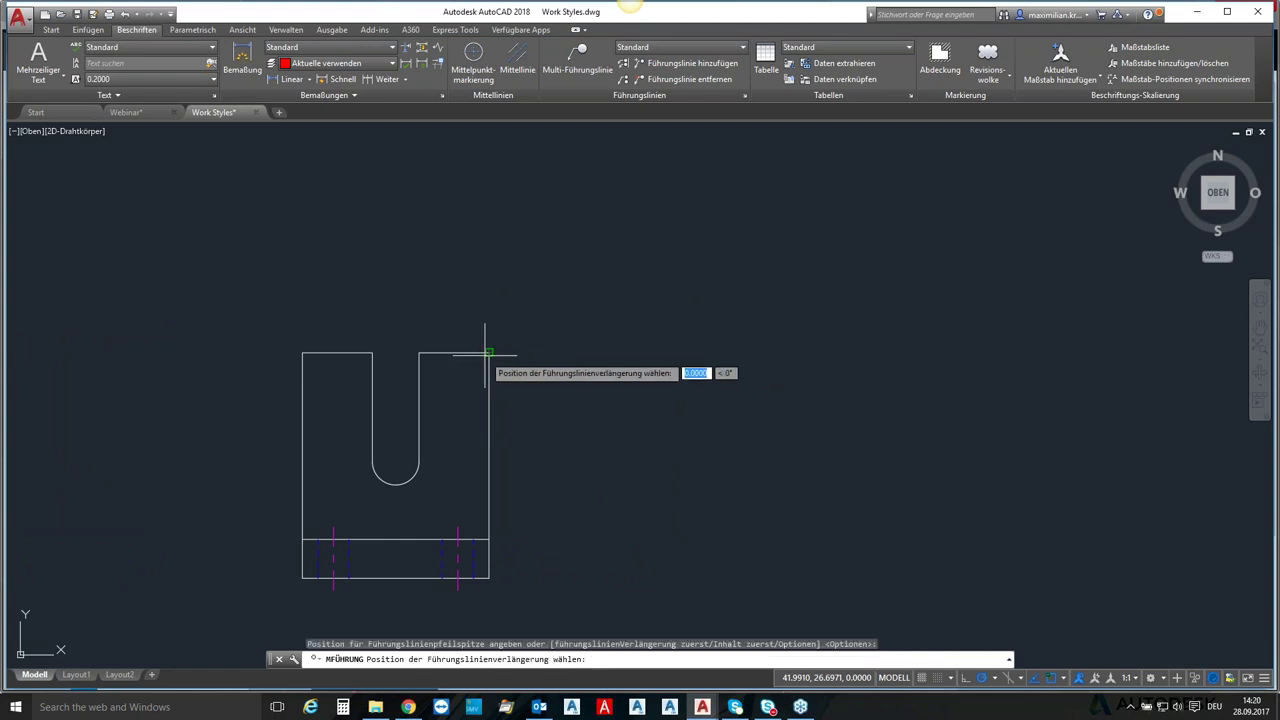
{"action": "left_click", "coordinate": [689, 219]}
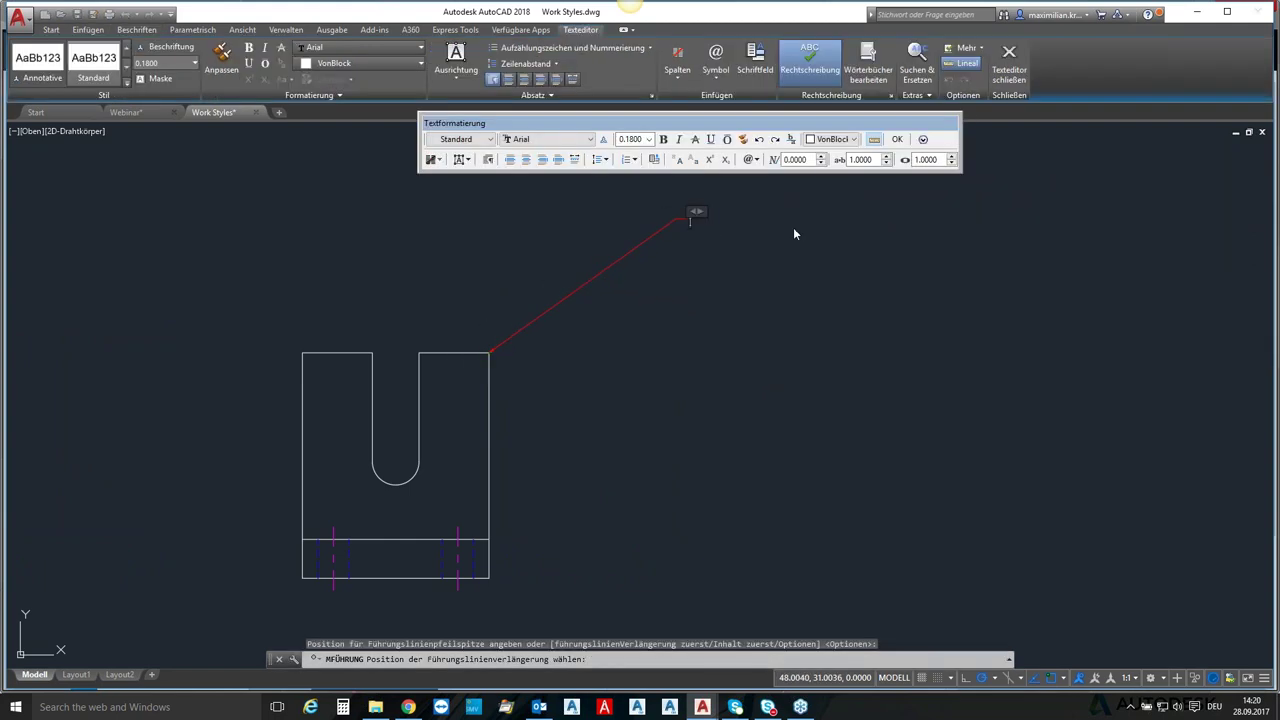
{"action": "type", "text": "Oben"}
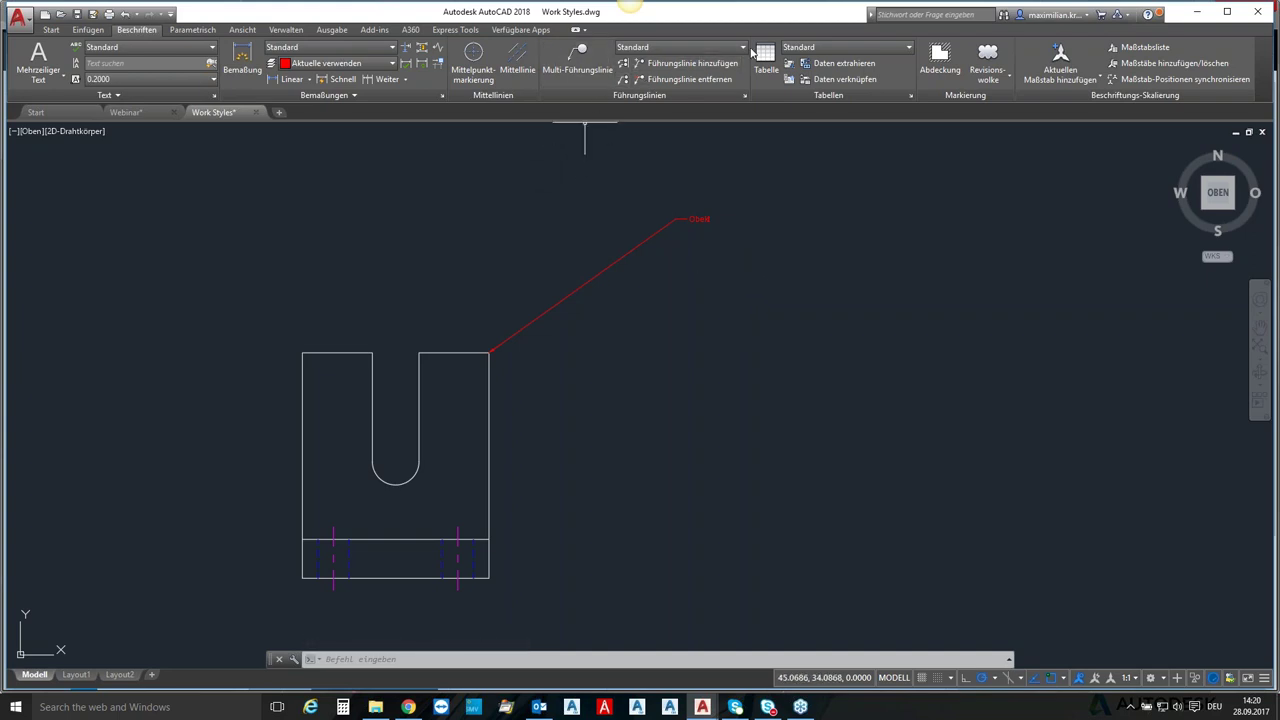
{"action": "left_click", "coordinate": [742, 47]}
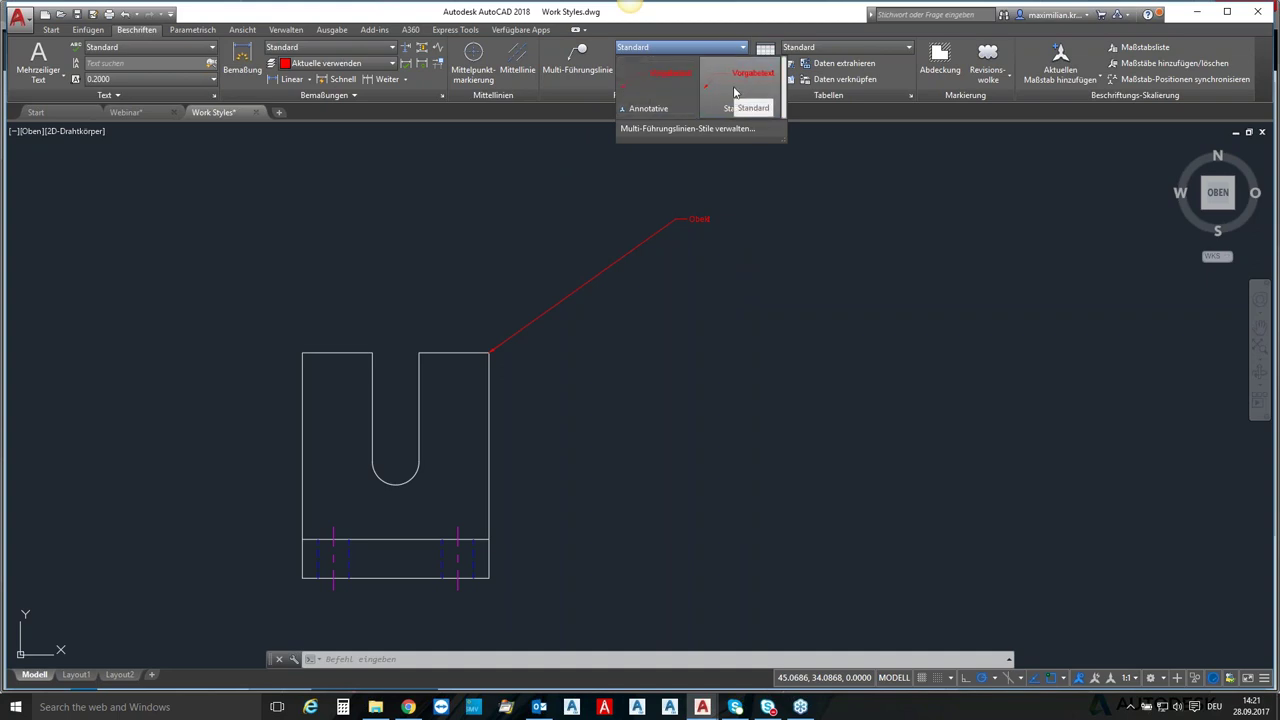
- Edit the Standard multileader style: maximum leader points 4, first segment angle 30
{"action": "left_click", "coordinate": [714, 130]}
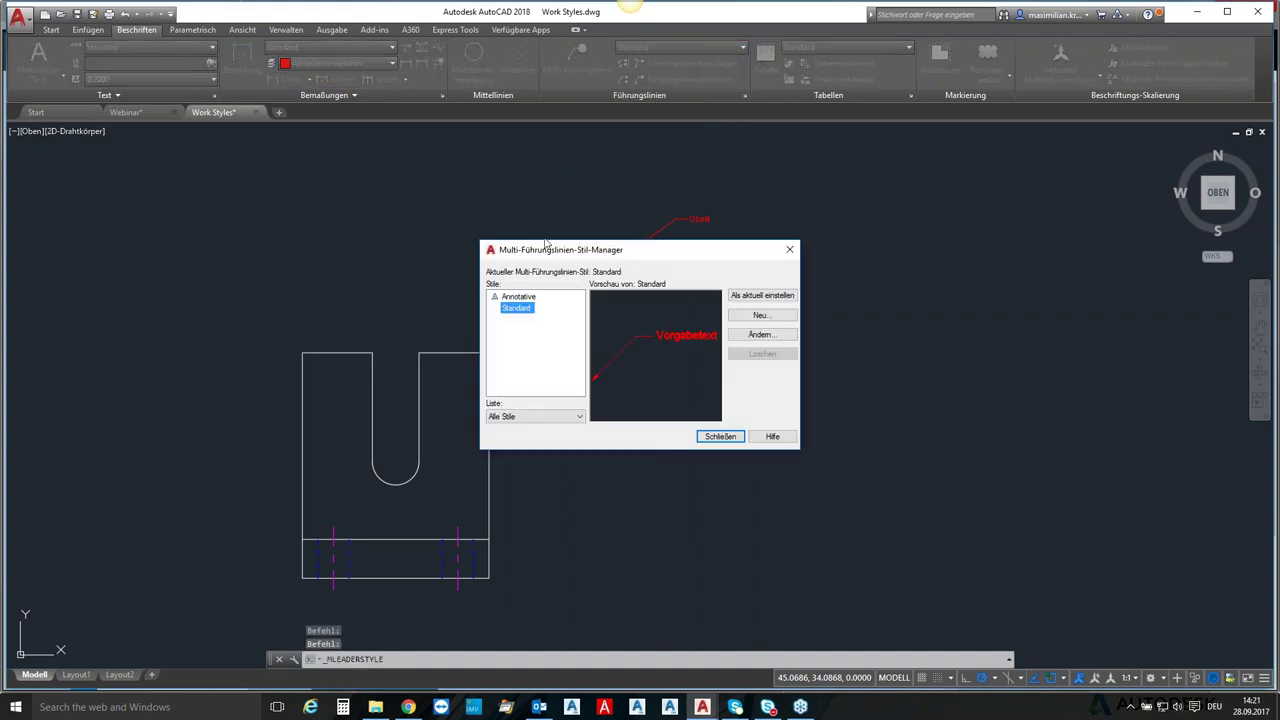
{"action": "left_click_drag", "start_coordinate": [626, 254], "coordinate": [404, 184]}
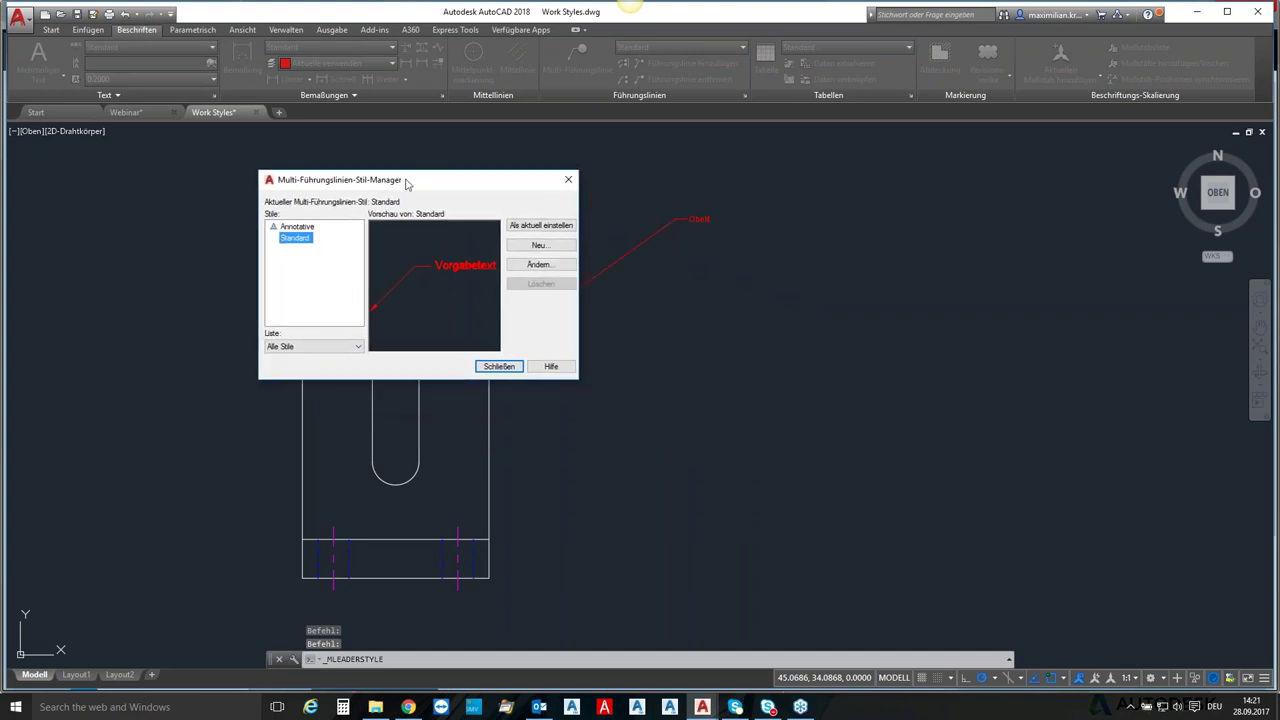
{"action": "left_click", "coordinate": [530, 264]}
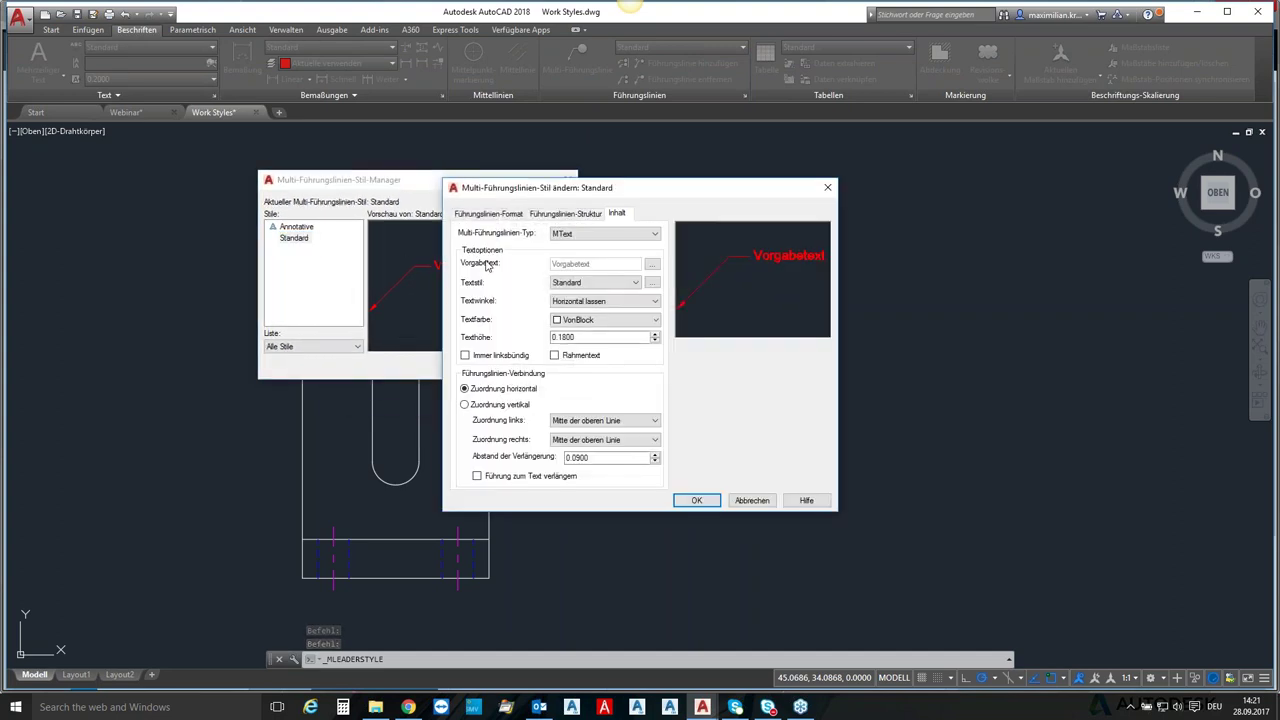
{"action": "left_click_drag", "start_coordinate": [545, 190], "coordinate": [434, 186]}
{"action": "left_click", "coordinate": [383, 212]}
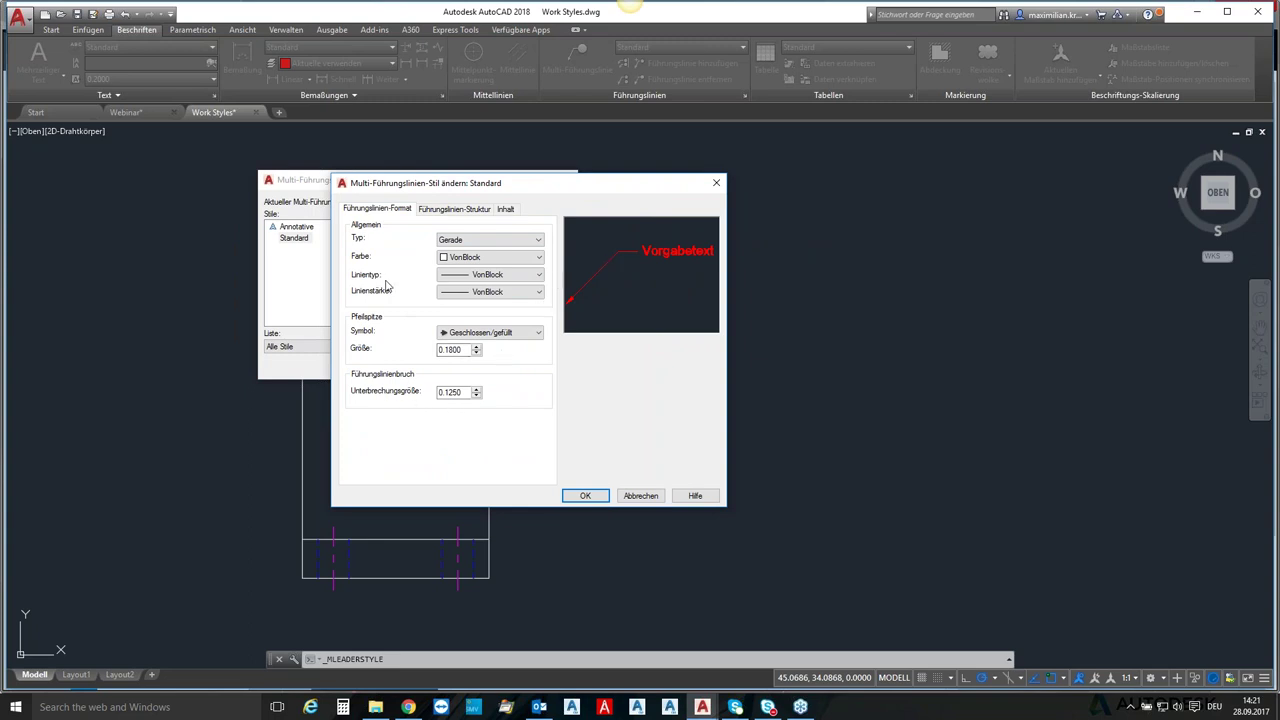
{"action": "left_click", "coordinate": [446, 210]}
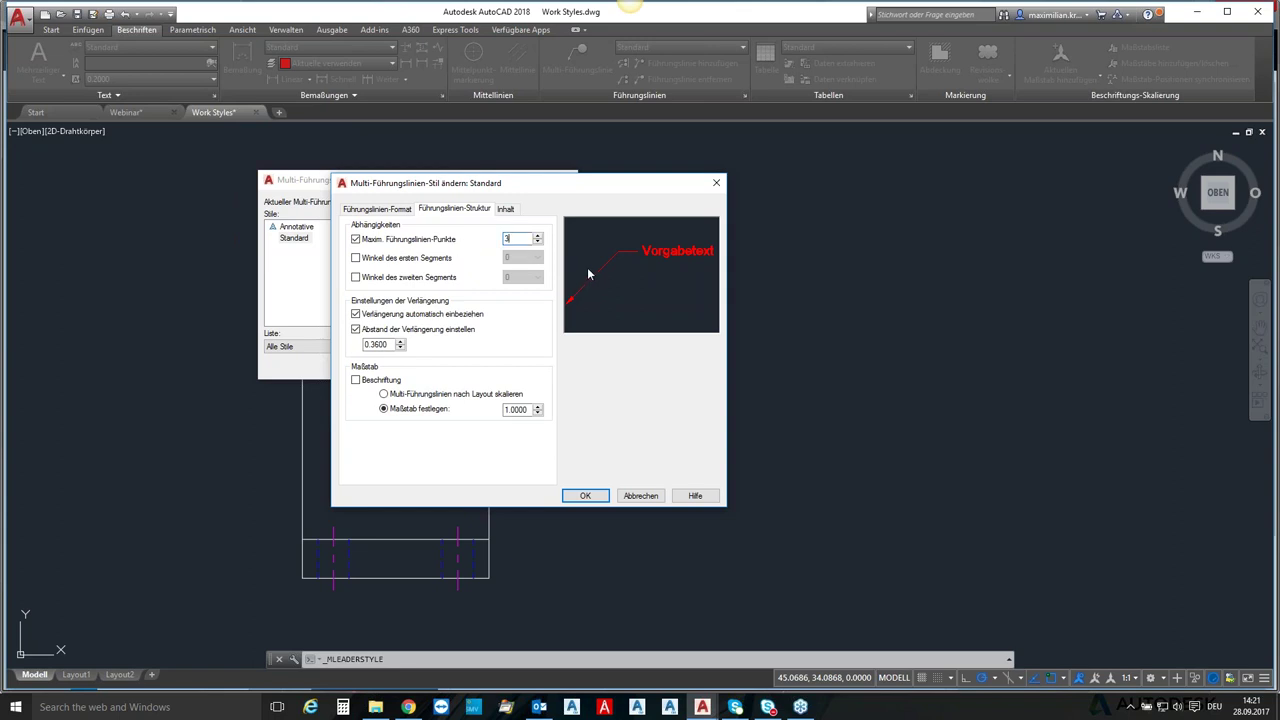
{"action": "double_click", "coordinate": [518, 241]}
{"action": "type", "text": "4"}
{"action": "left_click", "coordinate": [530, 257]}
{"action": "left_click", "coordinate": [514, 287]}
- Keep Standard as the leader text style and open its text style settings
{"action": "left_click", "coordinate": [507, 210]}
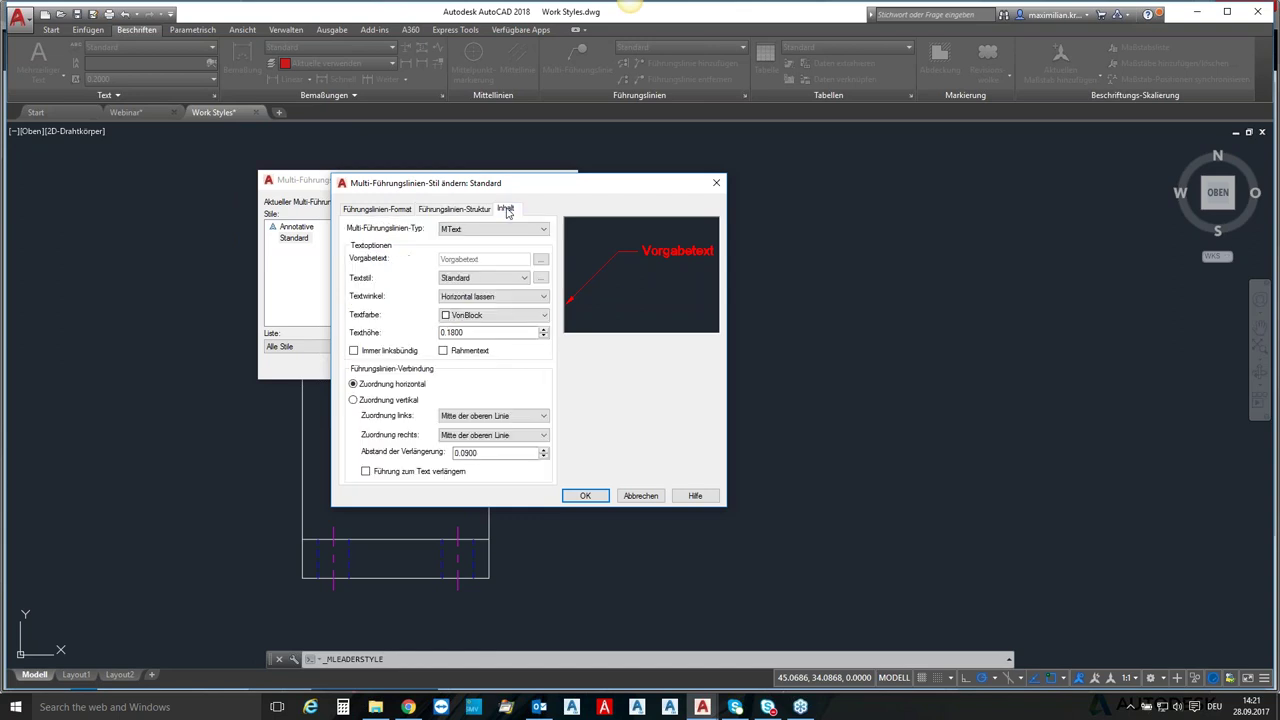
{"action": "left_click", "coordinate": [508, 279]}
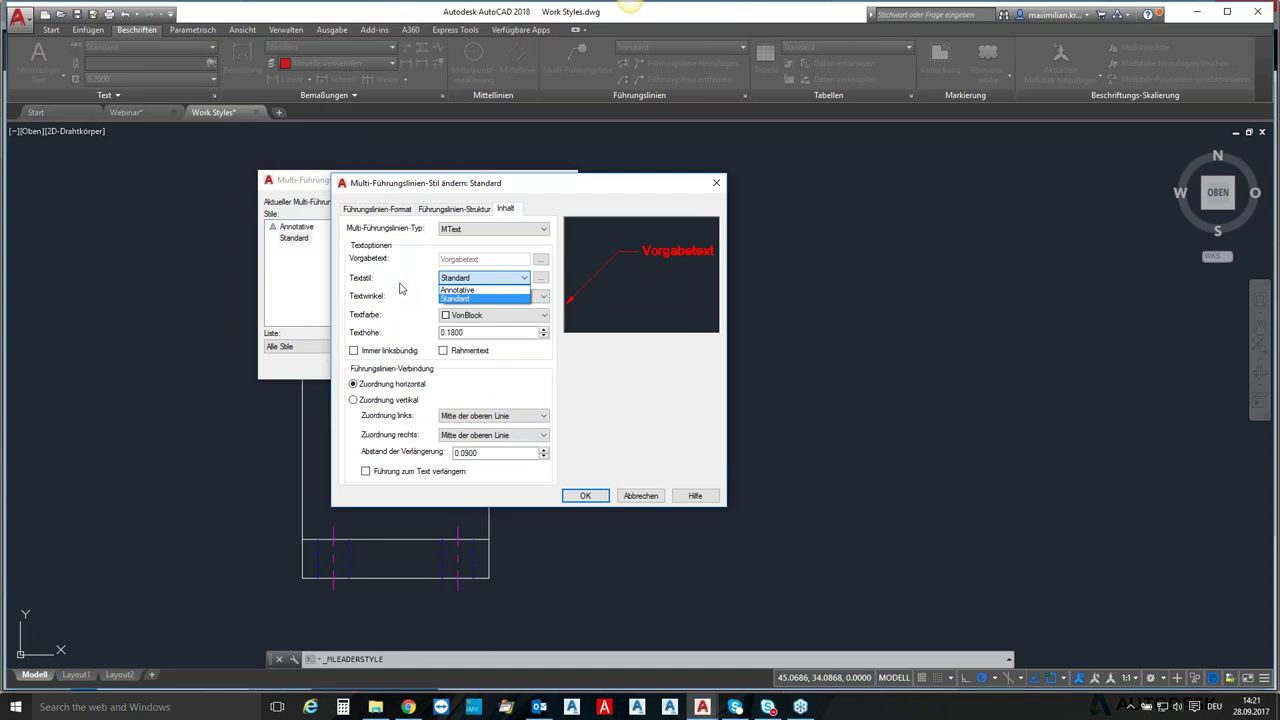
{"action": "left_click", "coordinate": [400, 288]}
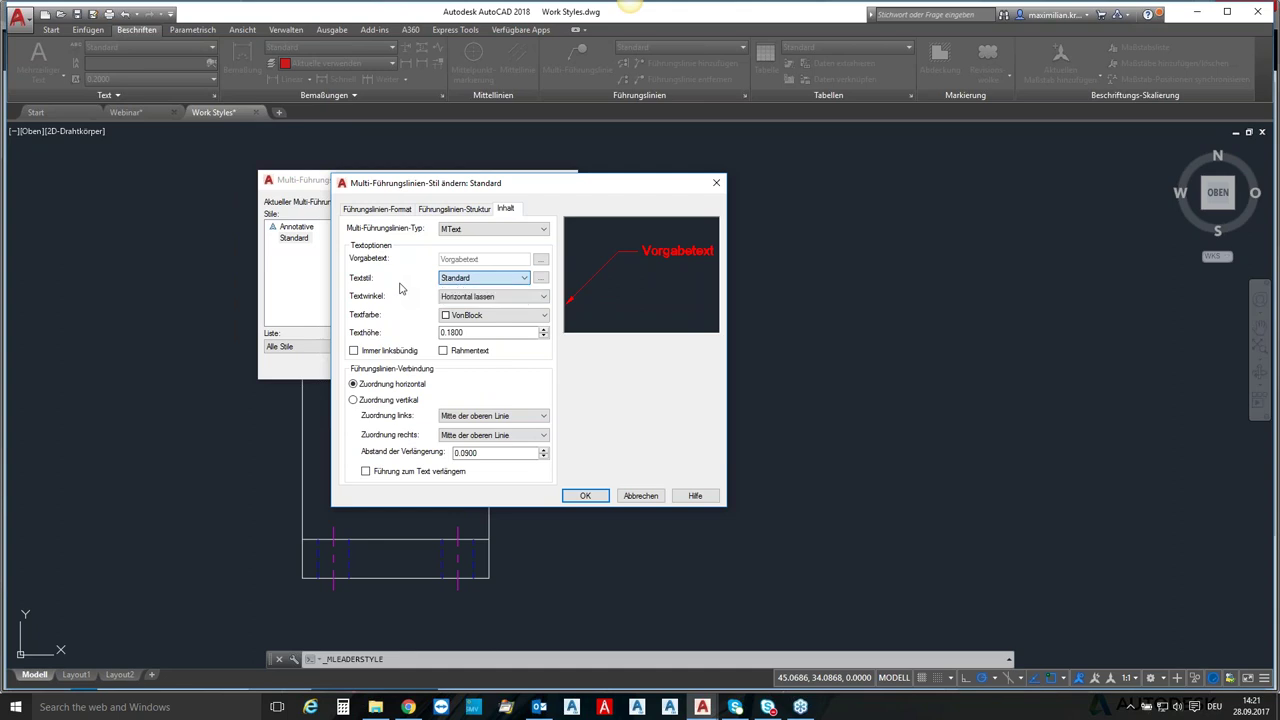
{"action": "left_click", "coordinate": [541, 279]}
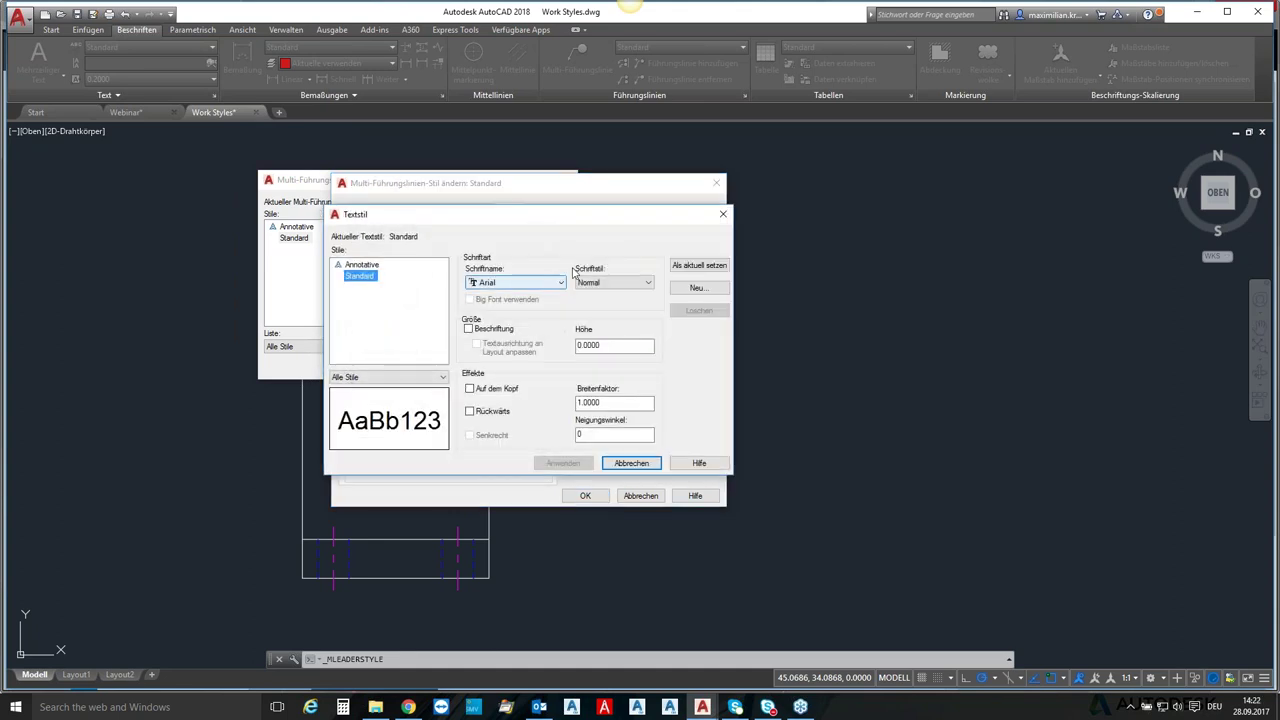
- Set the Standard text style height to 1, apply it, and close the multileader style dialogs
{"action": "left_click", "coordinate": [574, 345]}
{"action": "type", "text": "1"}
{"action": "left_click", "coordinate": [564, 466]}
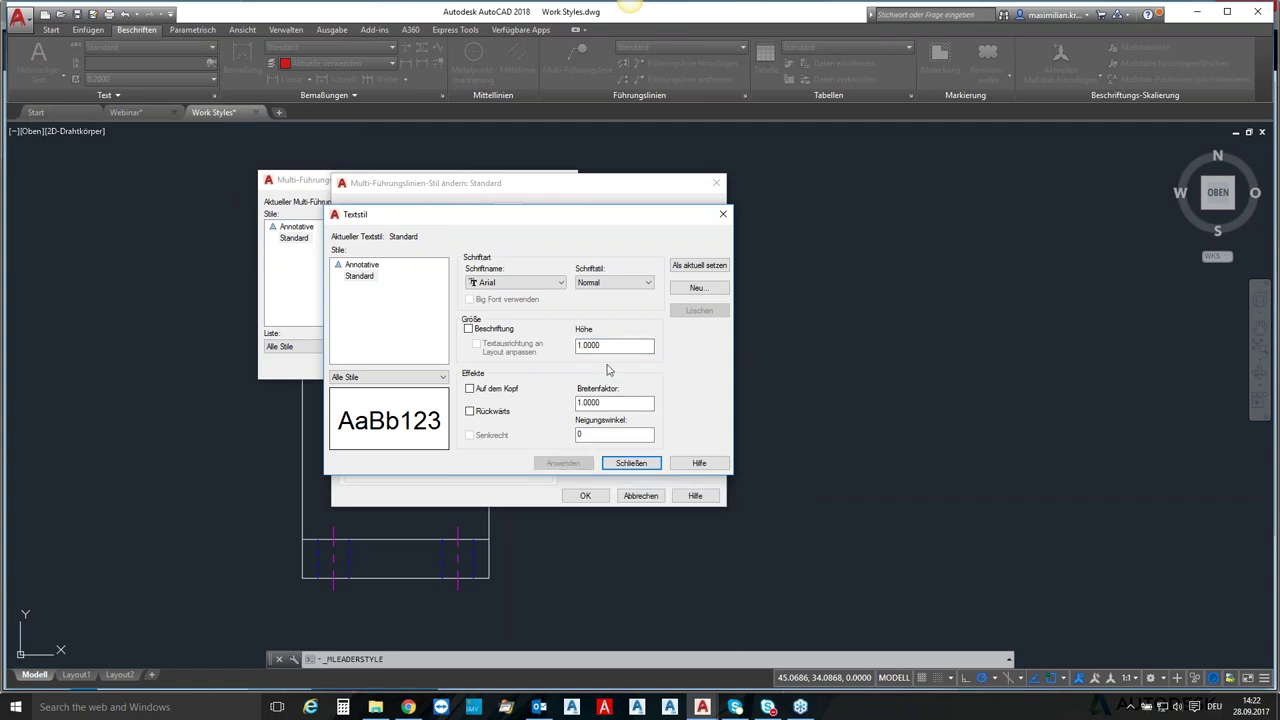
{"action": "left_click", "coordinate": [624, 465]}
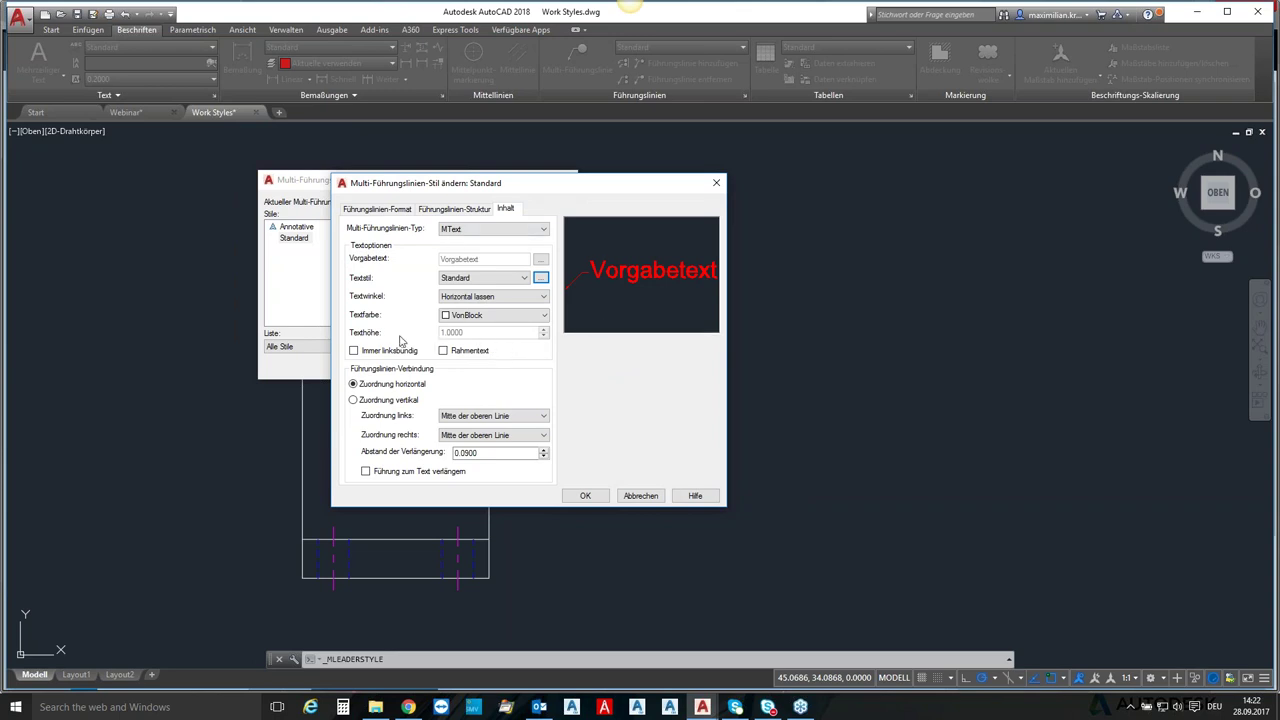
{"action": "left_click", "coordinate": [540, 277]}
{"action": "left_click", "coordinate": [580, 345]}
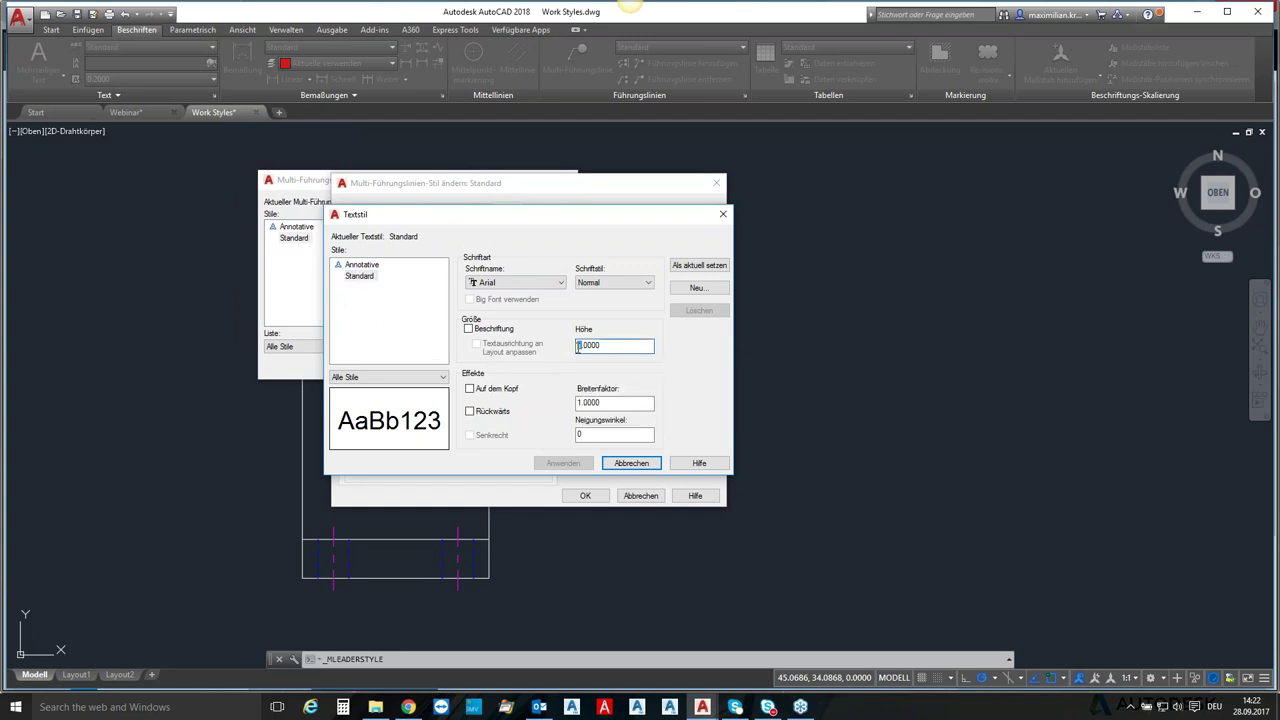
{"action": "left_click", "coordinate": [568, 464]}
{"action": "left_click", "coordinate": [620, 467]}
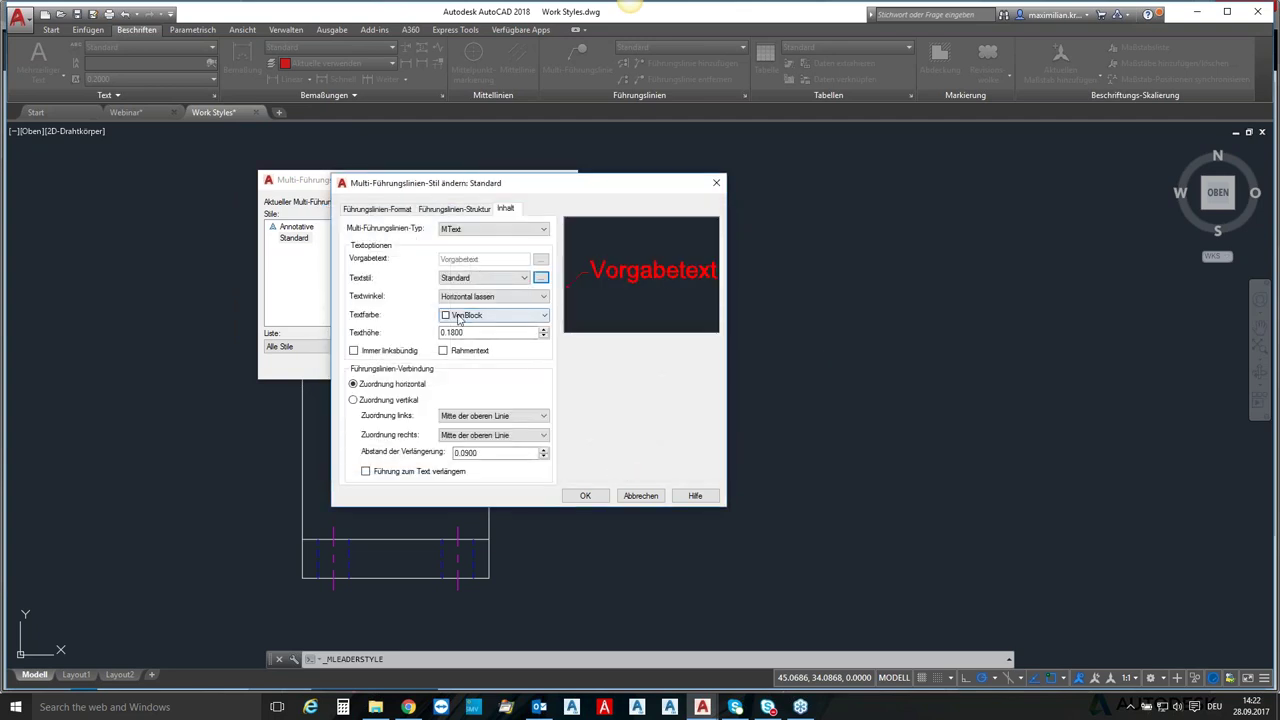
{"action": "left_click", "coordinate": [585, 495]}
{"action": "left_click", "coordinate": [498, 367]}
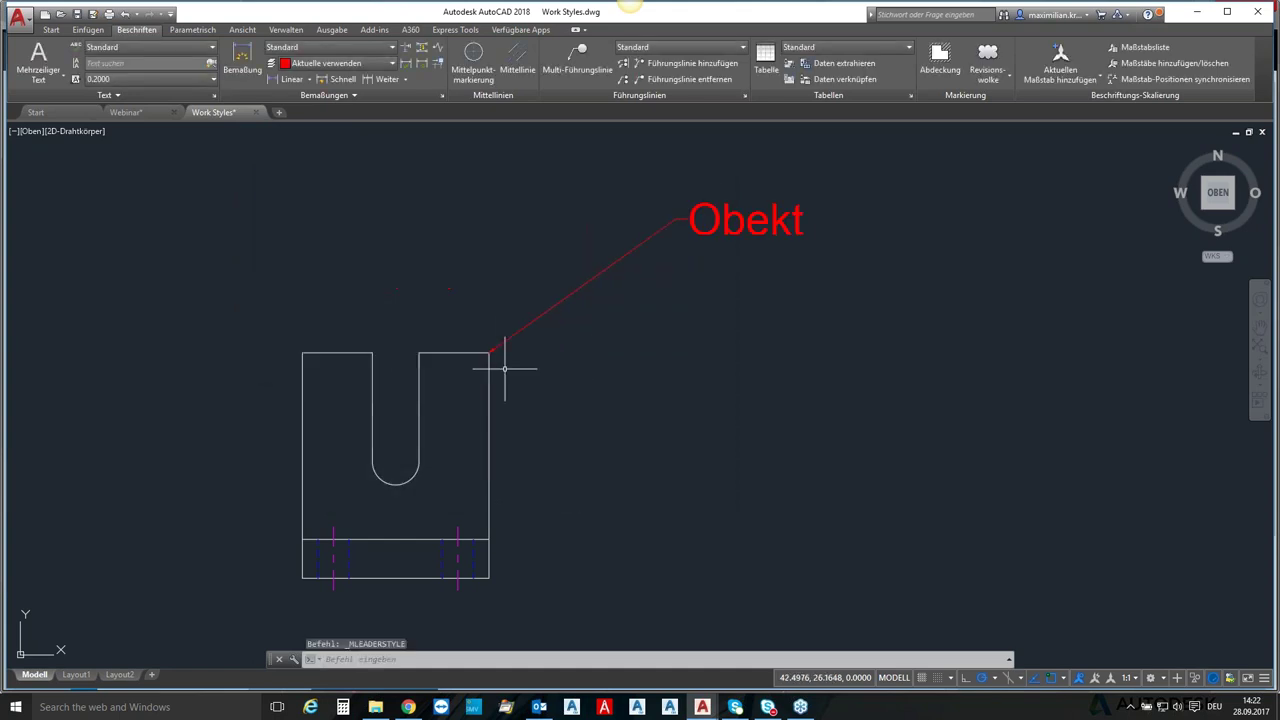
- Begin a new multileader with its arrowhead on the part and a bend point
{"action": "left_click", "coordinate": [582, 72]}
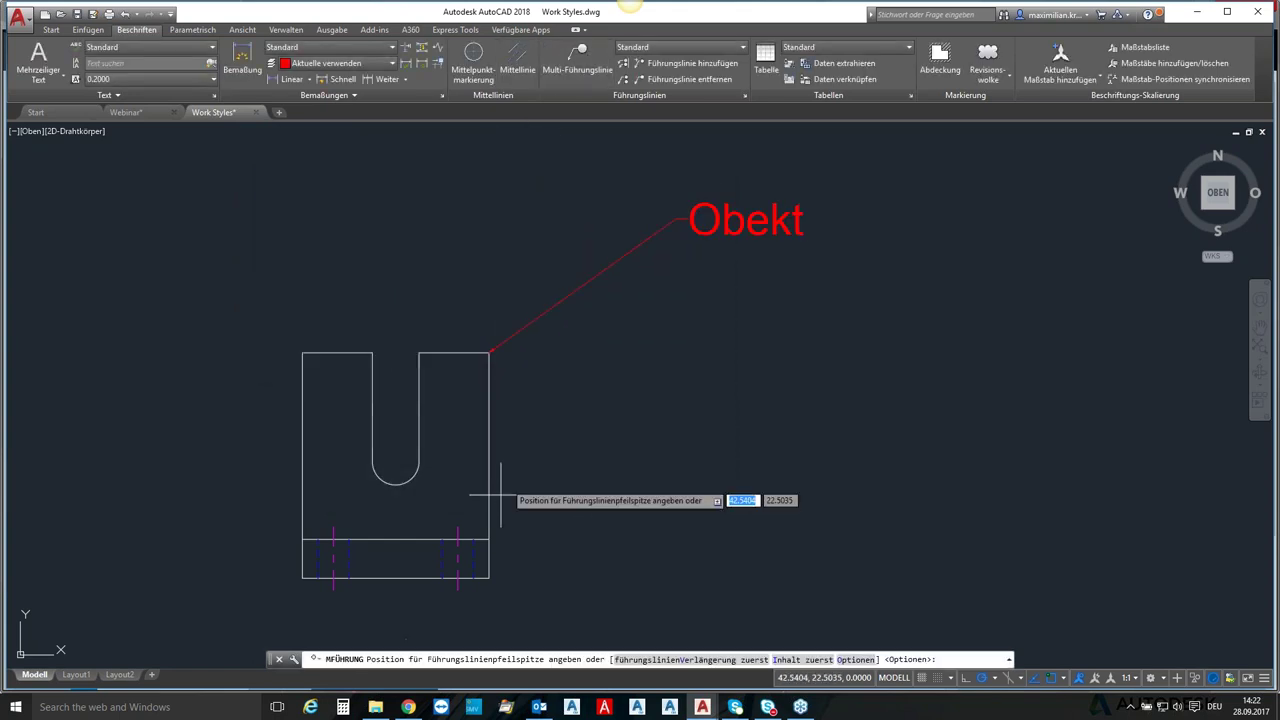
{"action": "left_click", "coordinate": [490, 538]}
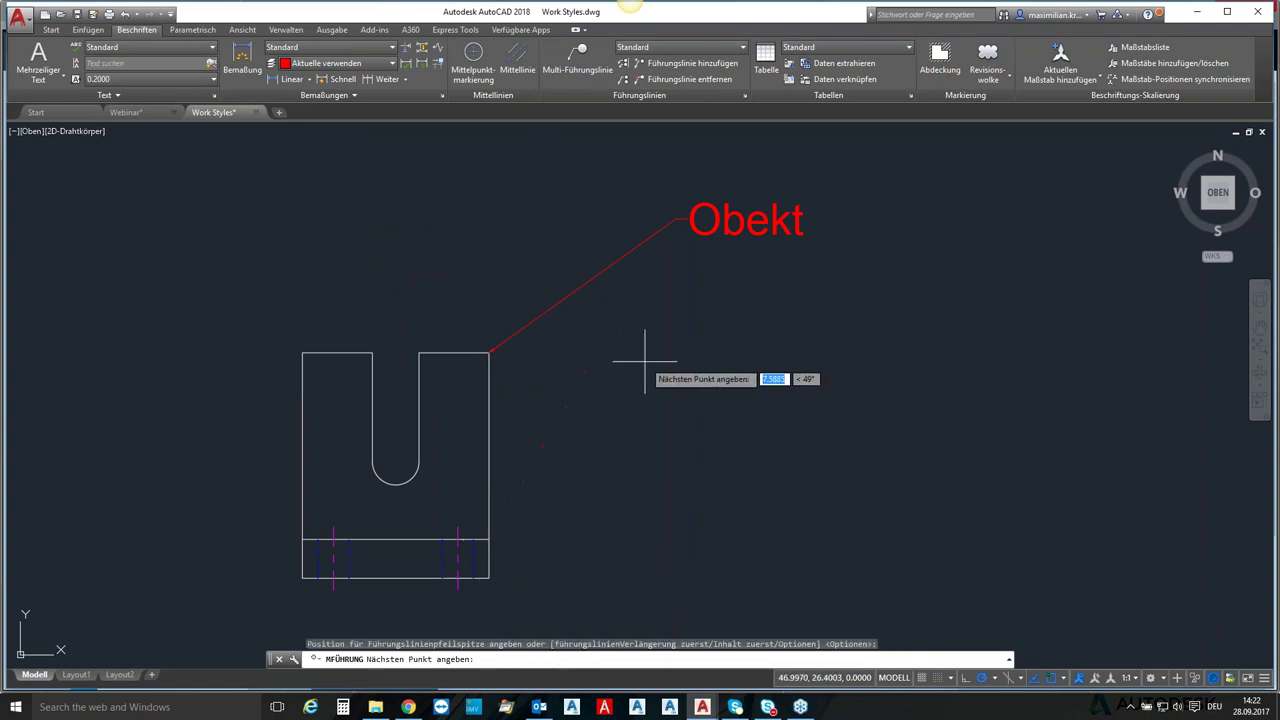
{"action": "left_click", "coordinate": [605, 341]}
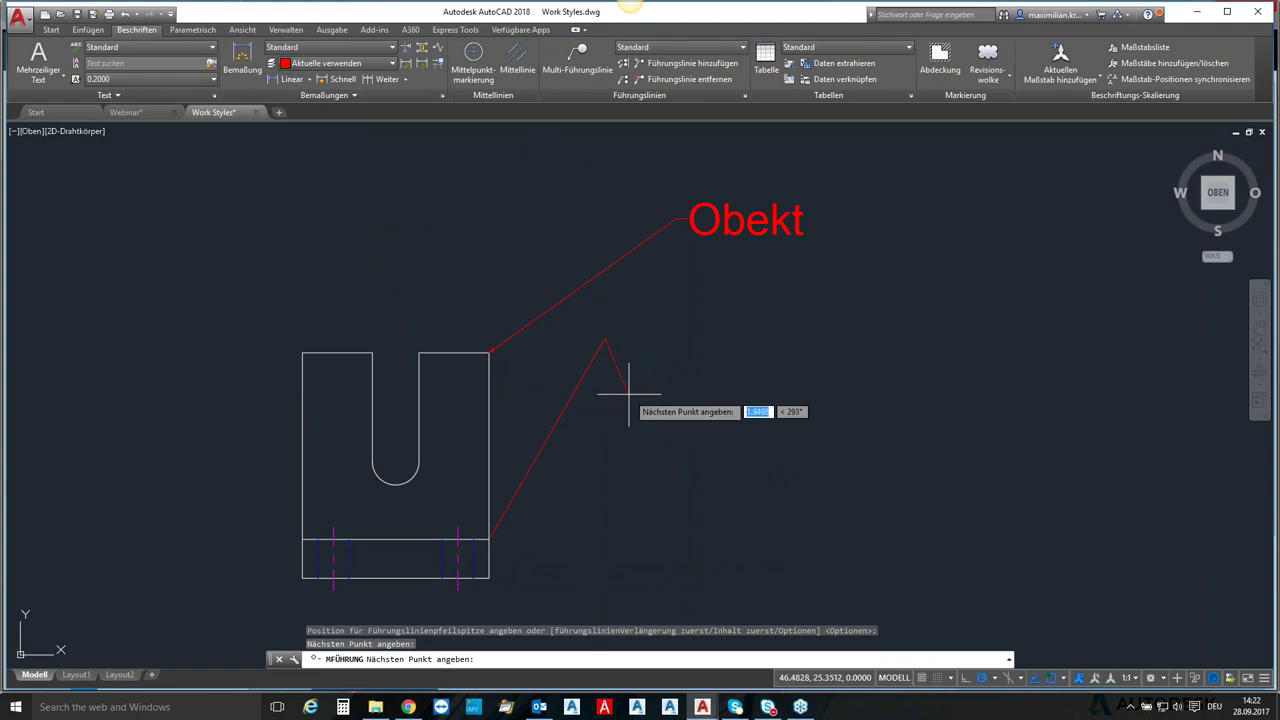
- Add a leader from the bottom band's right corner with two bends, labelled '2'
{"action": "key", "text": "Escape"}
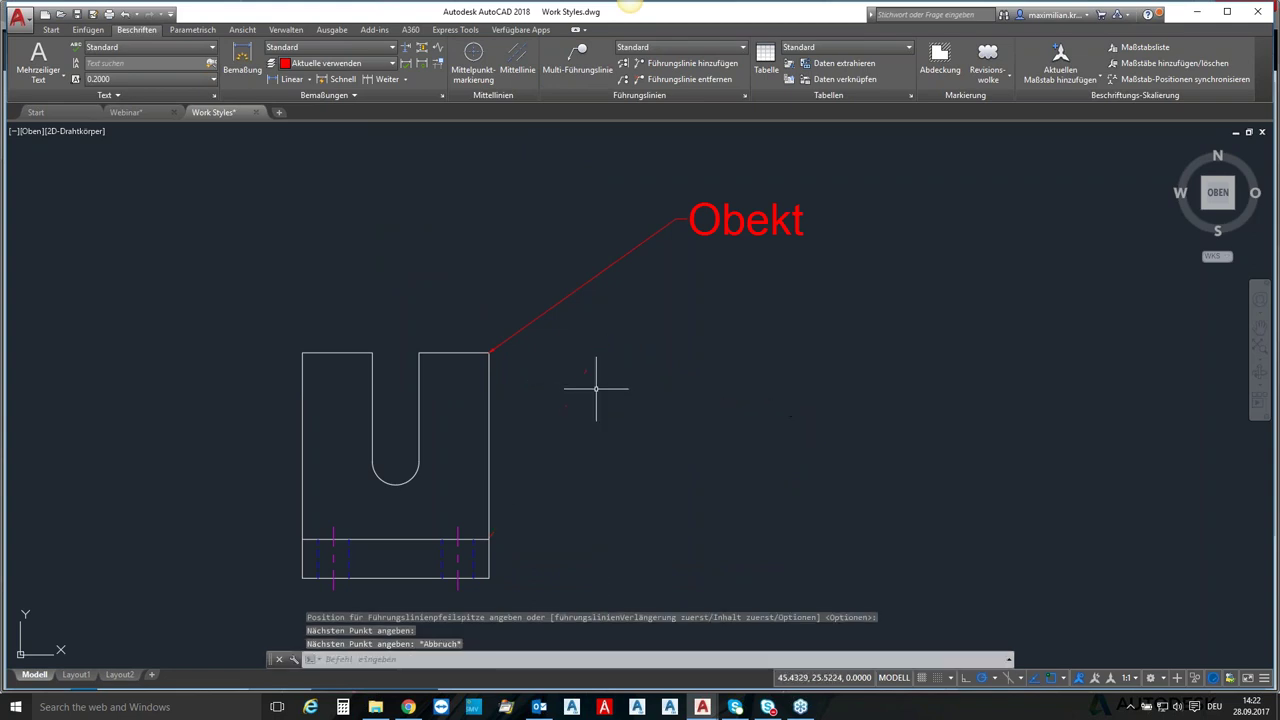
{"action": "left_click", "coordinate": [577, 55]}
{"action": "left_click", "coordinate": [489, 539]}
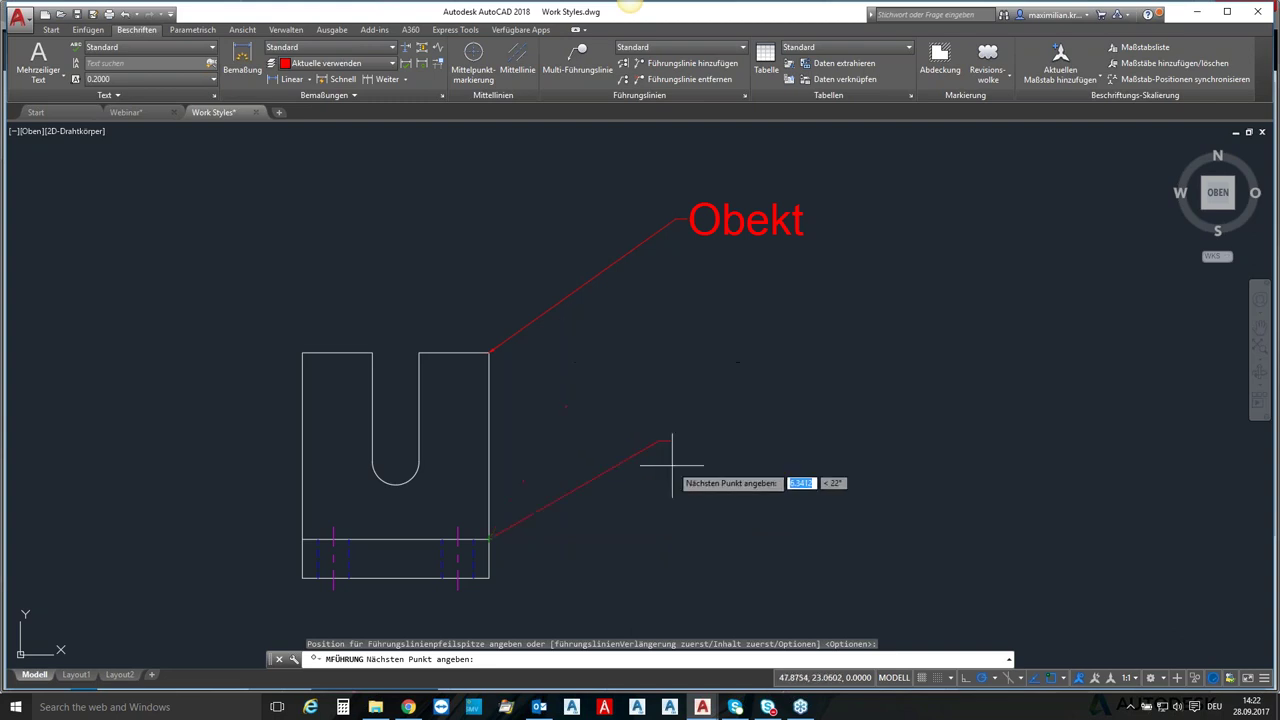
{"action": "left_click", "coordinate": [584, 376]}
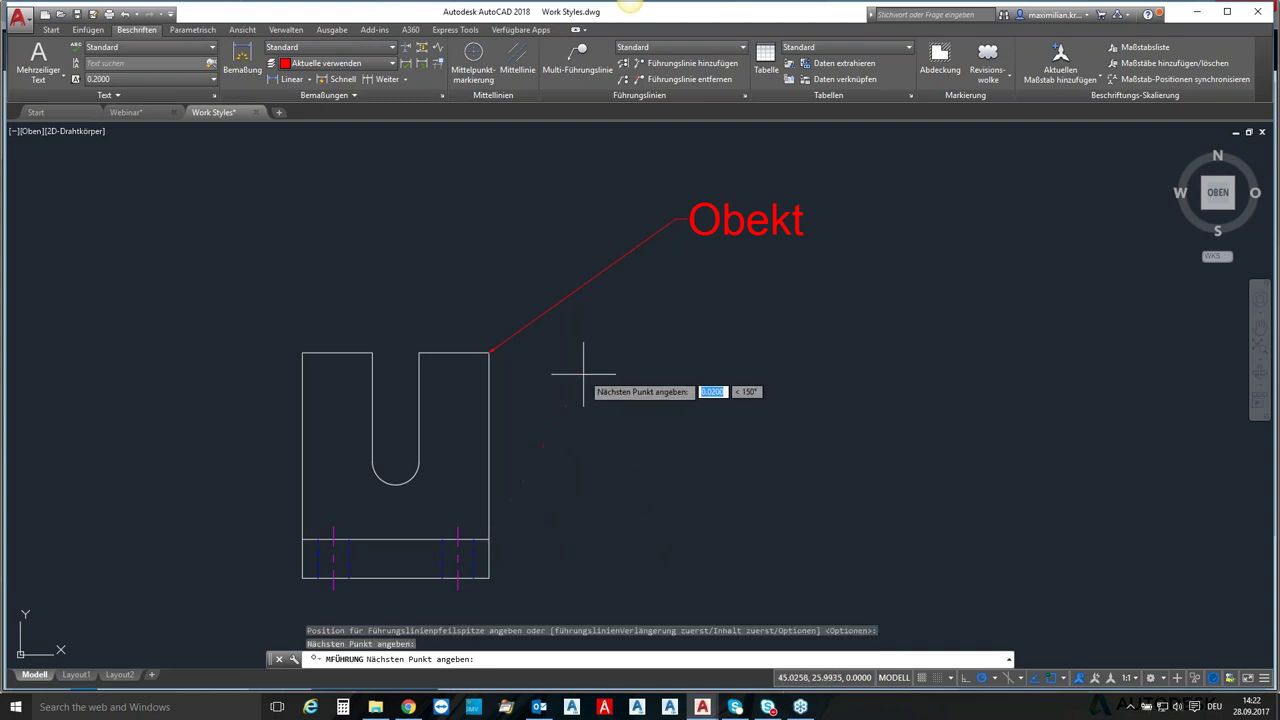
{"action": "left_click", "coordinate": [716, 466]}
{"action": "left_click", "coordinate": [840, 300]}
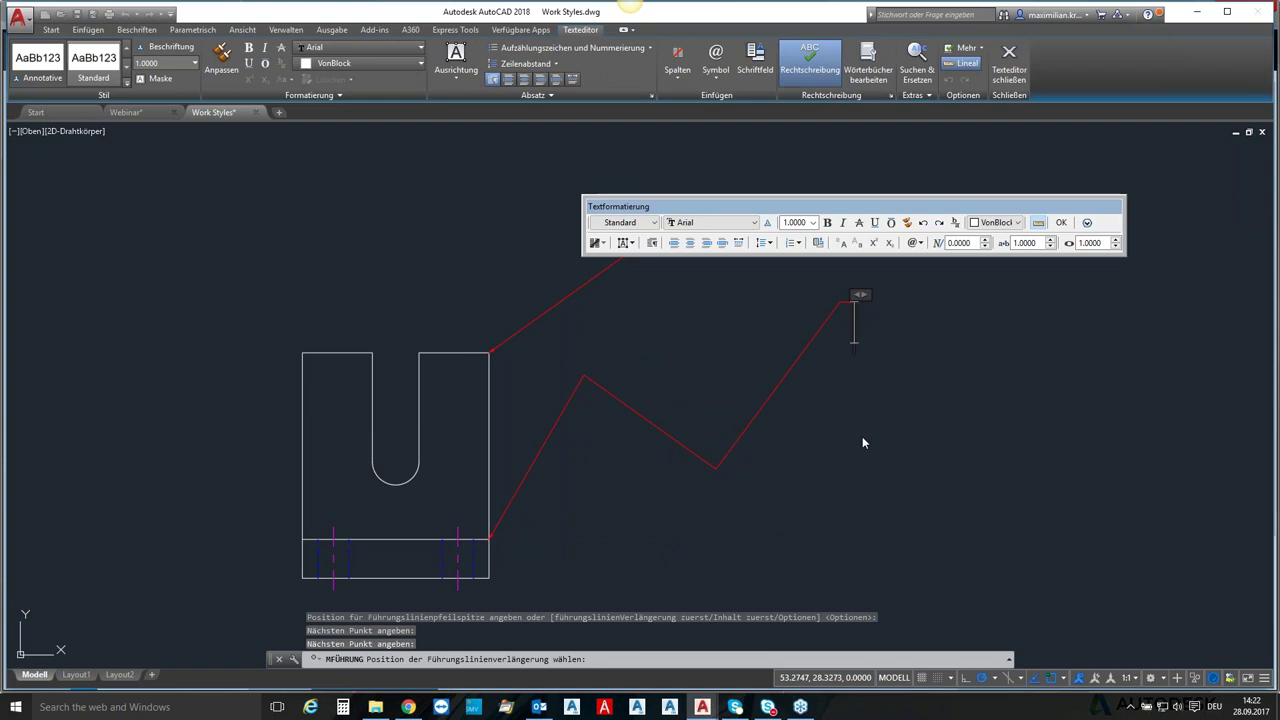
{"action": "type", "text": "2"}
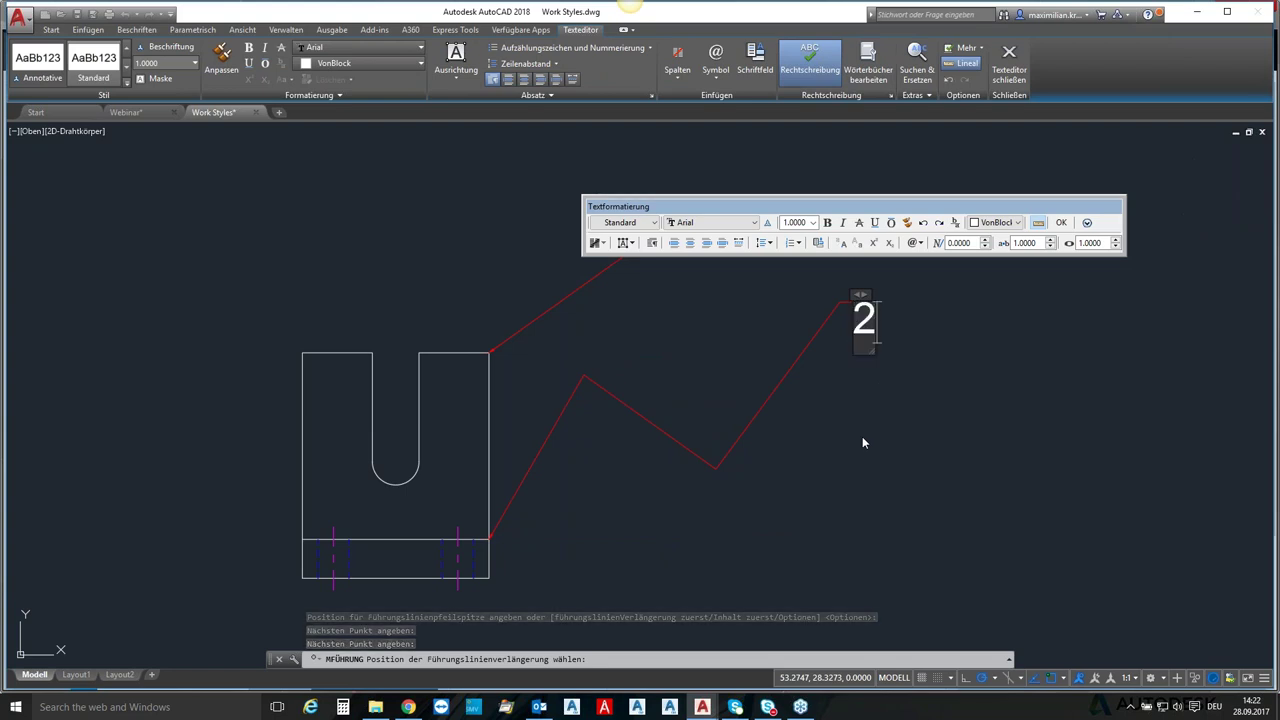
{"action": "left_click", "coordinate": [862, 436]}
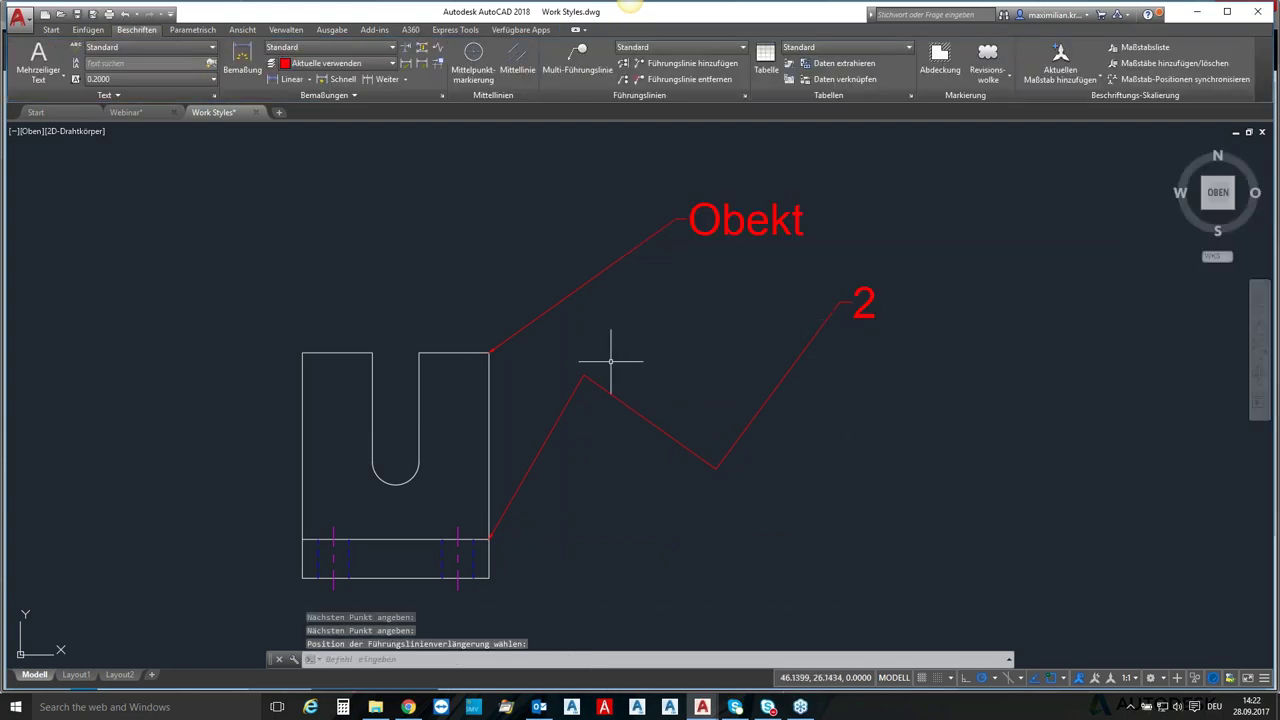
- Add a leader labelled '3' pointing at the top of the U's right arm
{"action": "left_click", "coordinate": [577, 58]}
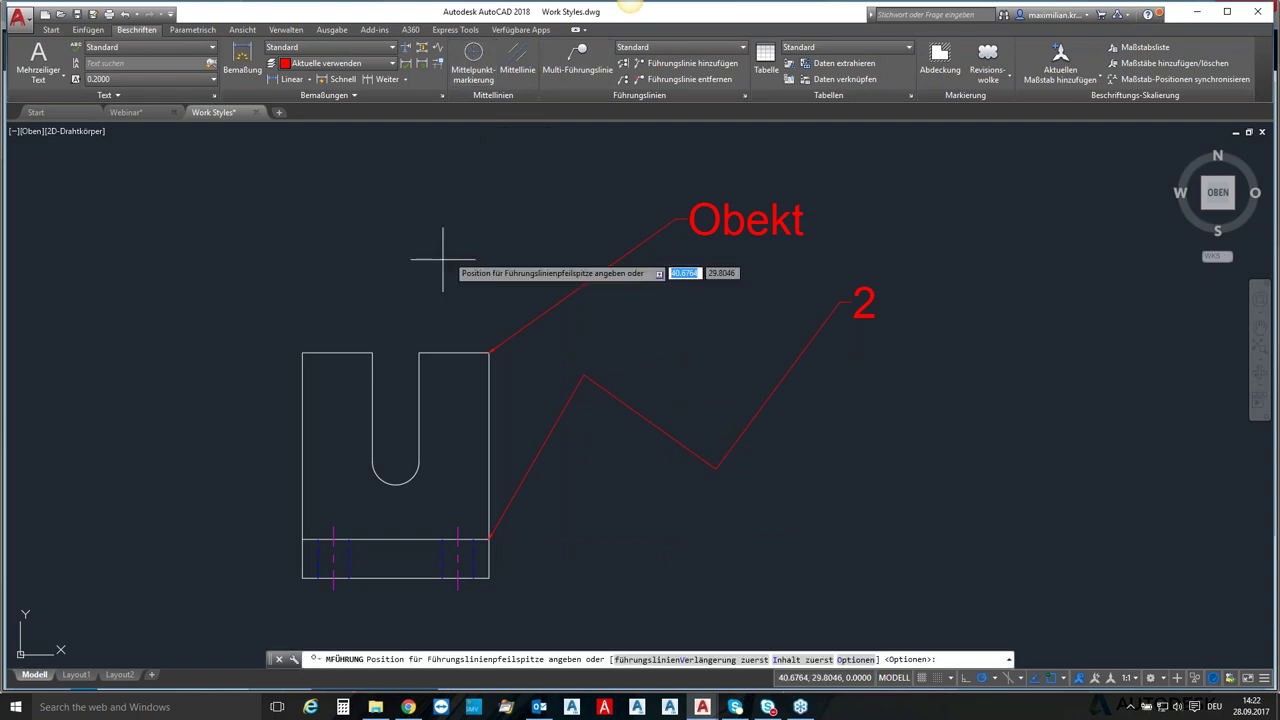
{"action": "left_click", "coordinate": [420, 352]}
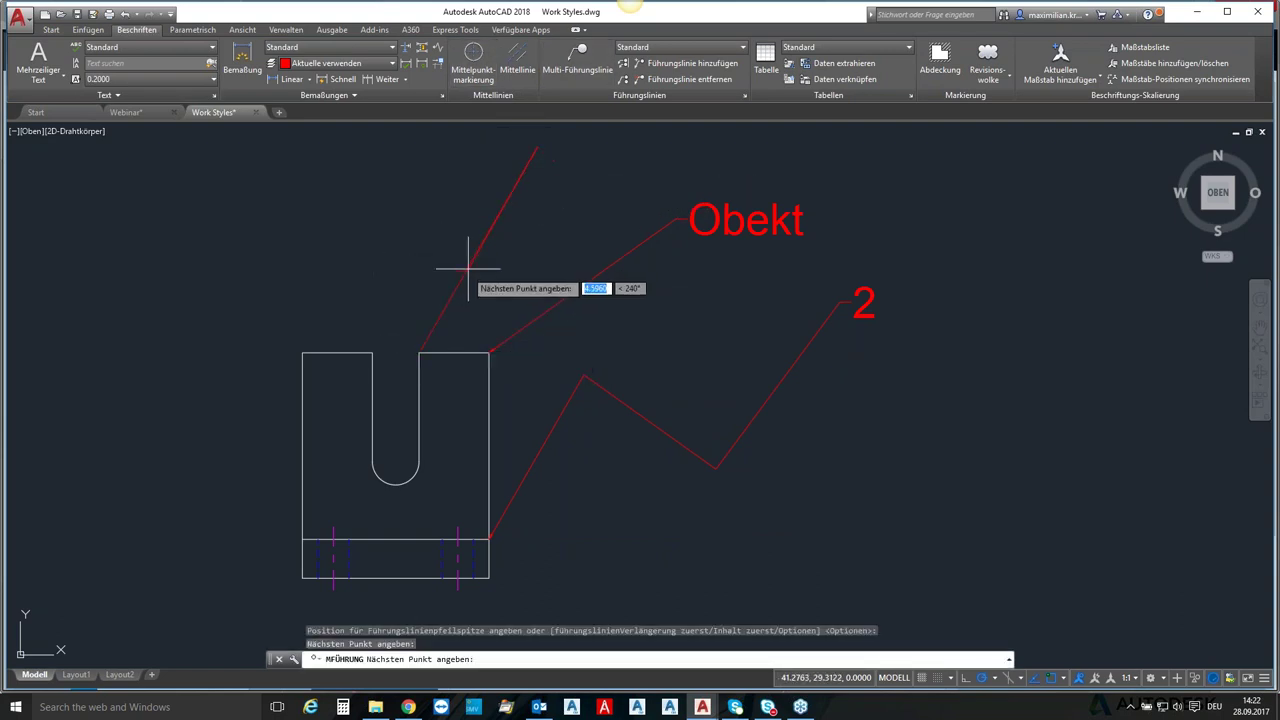
{"action": "key", "text": "Return"}
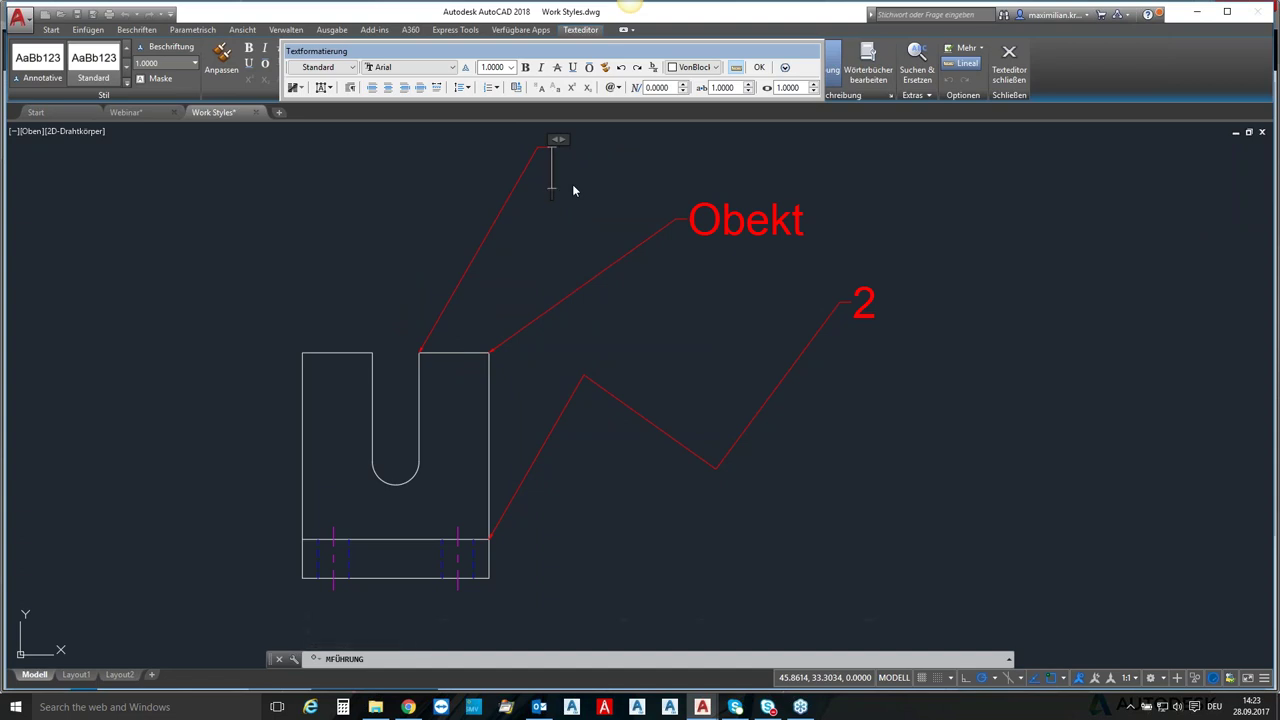
{"action": "type", "text": "3"}
{"action": "left_click", "coordinate": [612, 195]}
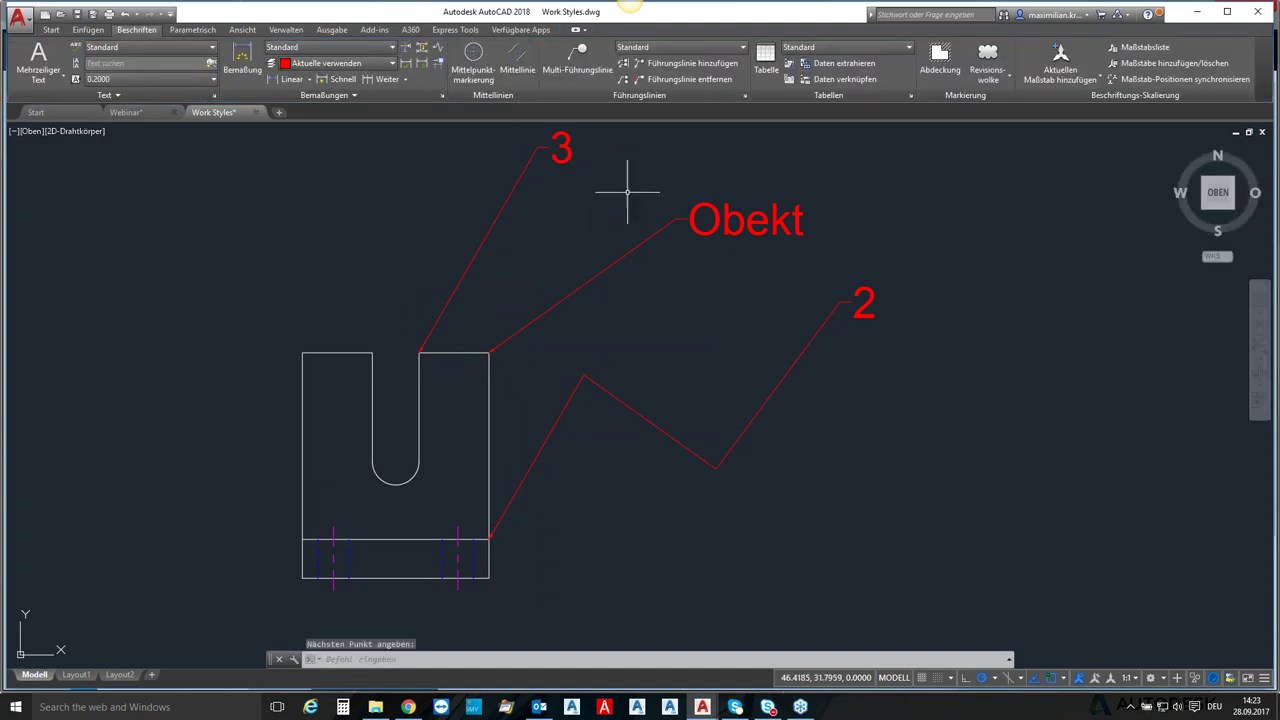
{"action": "middle_click_drag", "start_coordinate": [630, 185], "coordinate": [575, 360]}
{"action": "scroll", "coordinate": [575, 360], "scroll_direction": "down", "scroll_amount": 4}
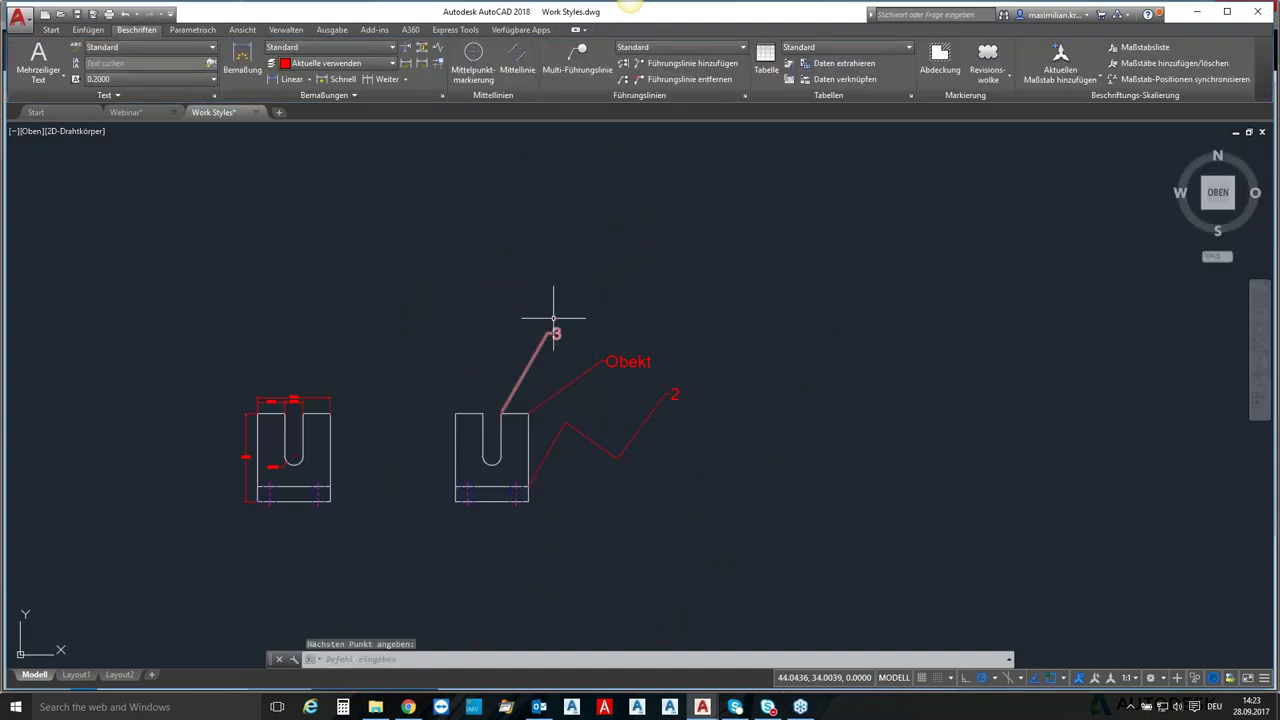
{"action": "left_click", "coordinate": [660, 64]}
{"action": "left_click", "coordinate": [518, 378]}
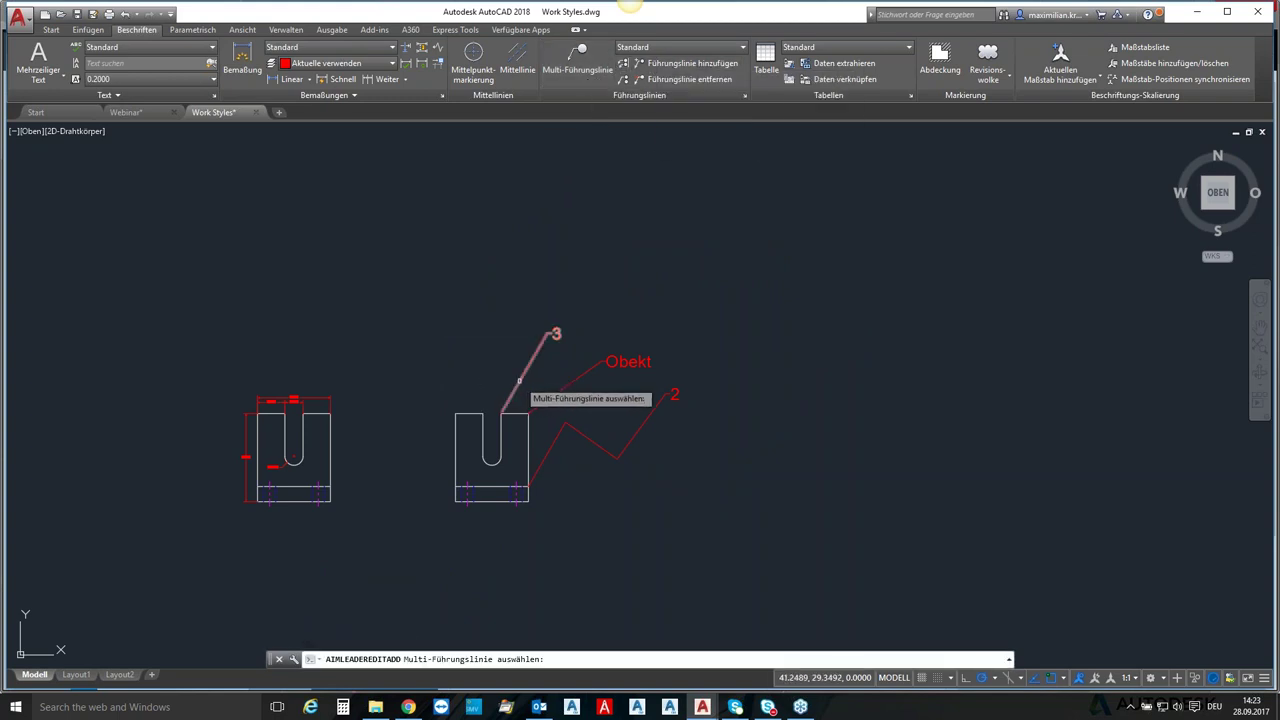
{"action": "left_click", "coordinate": [456, 411]}
{"action": "key", "text": "Return"}
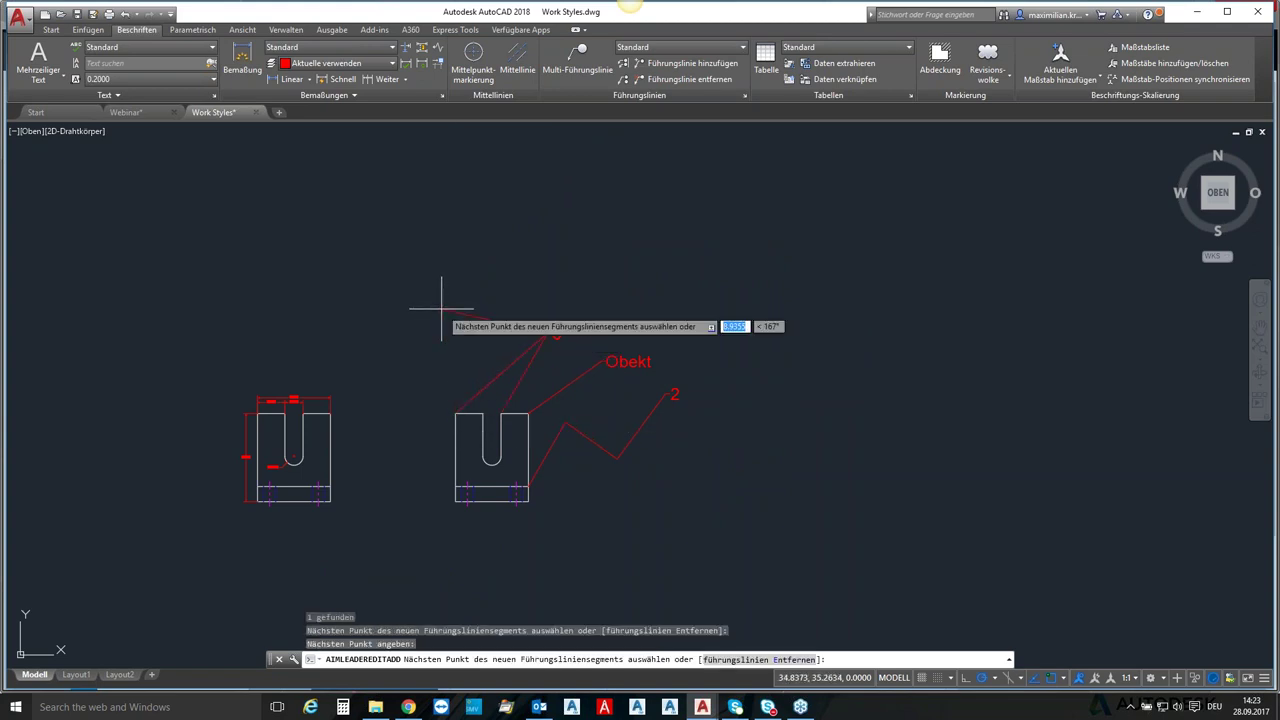
{"action": "left_click", "coordinate": [513, 416]}
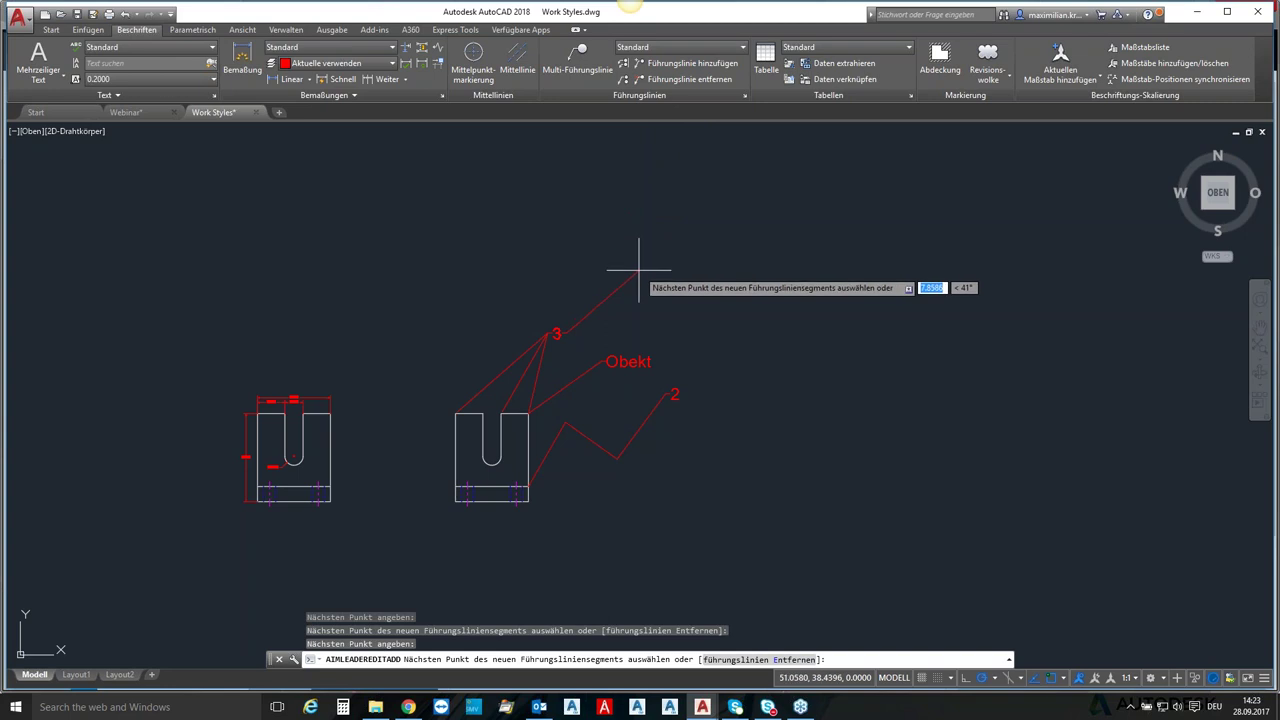
{"action": "key", "text": "Return"}
{"action": "left_click", "coordinate": [663, 80]}
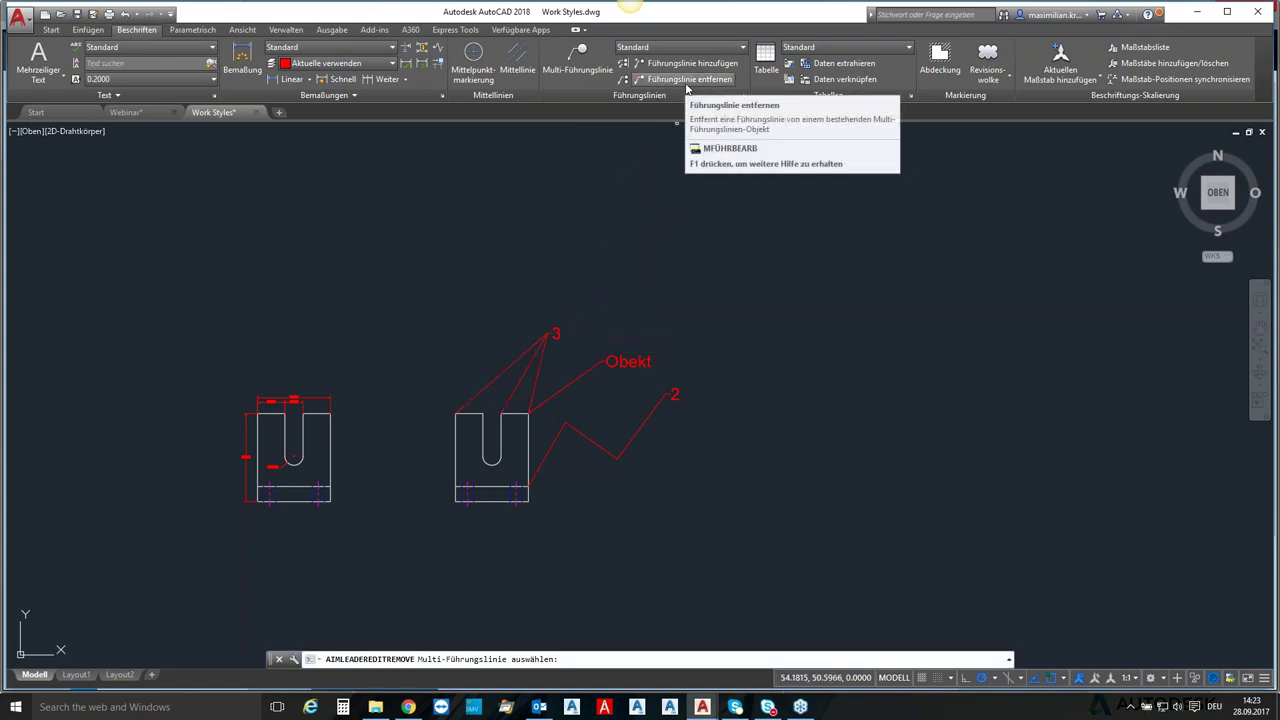
{"action": "left_click", "coordinate": [537, 373]}
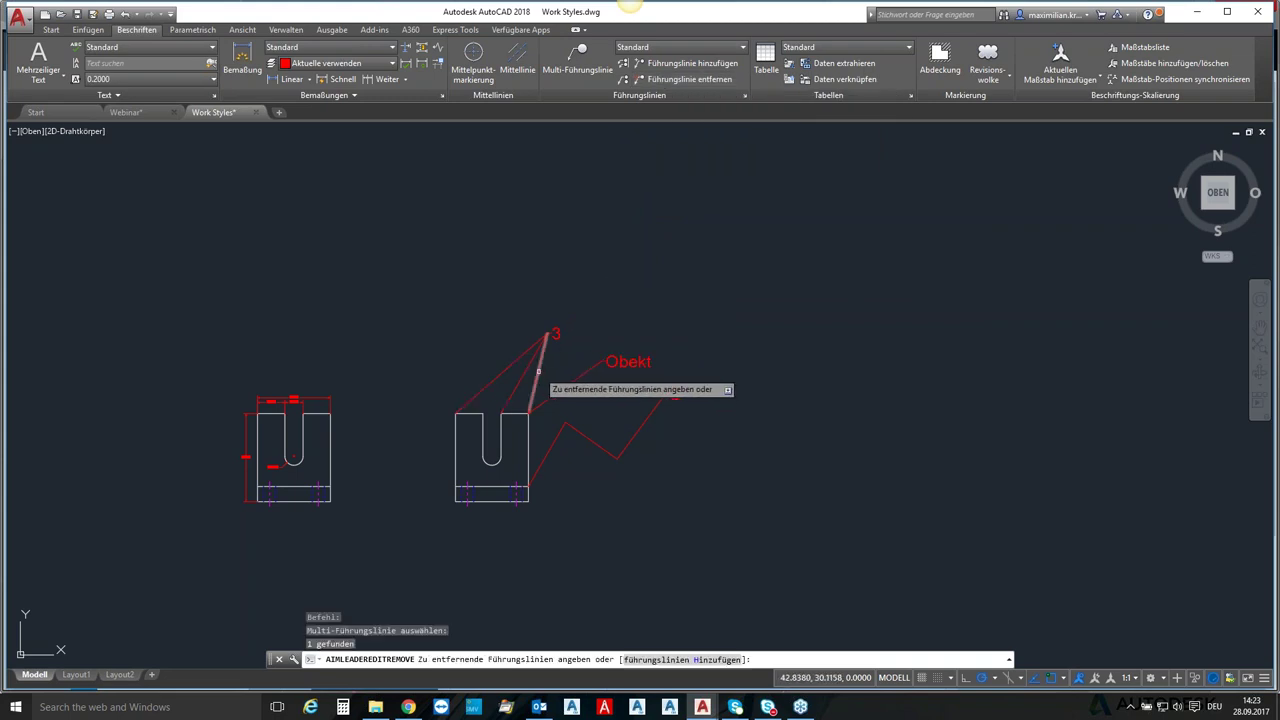
{"action": "left_click", "coordinate": [509, 362]}
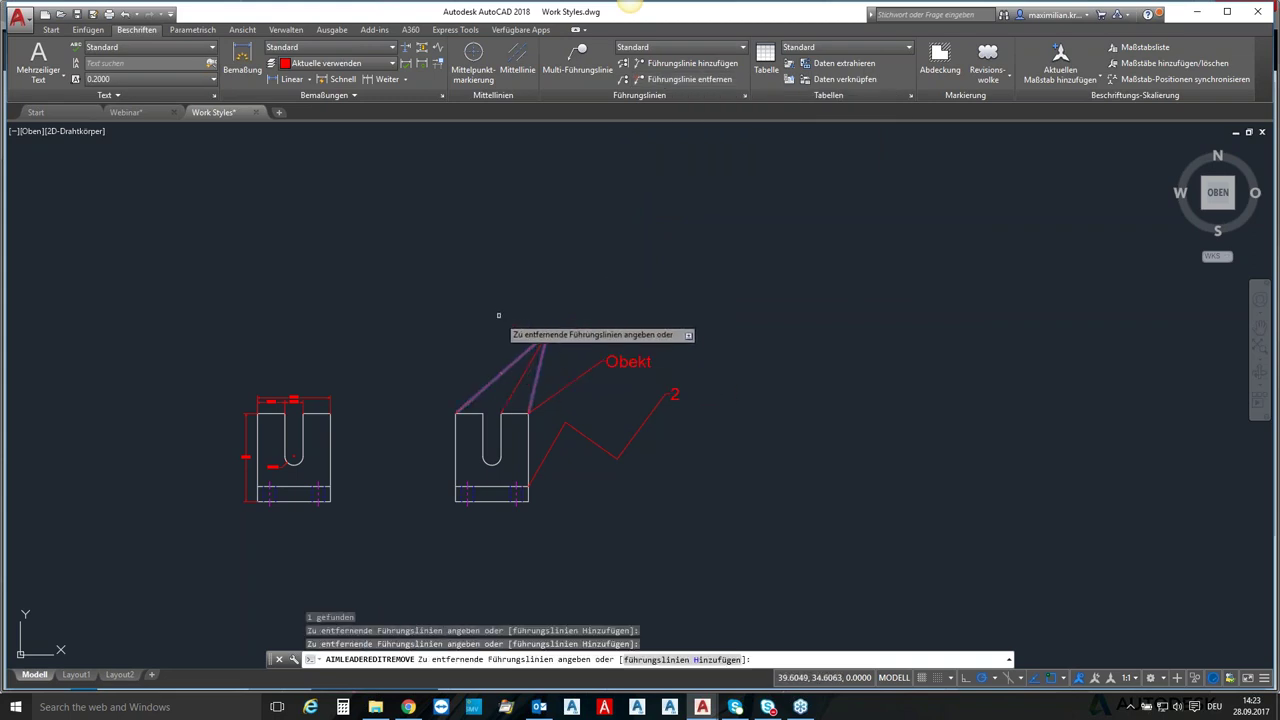
{"action": "key", "text": "Return"}
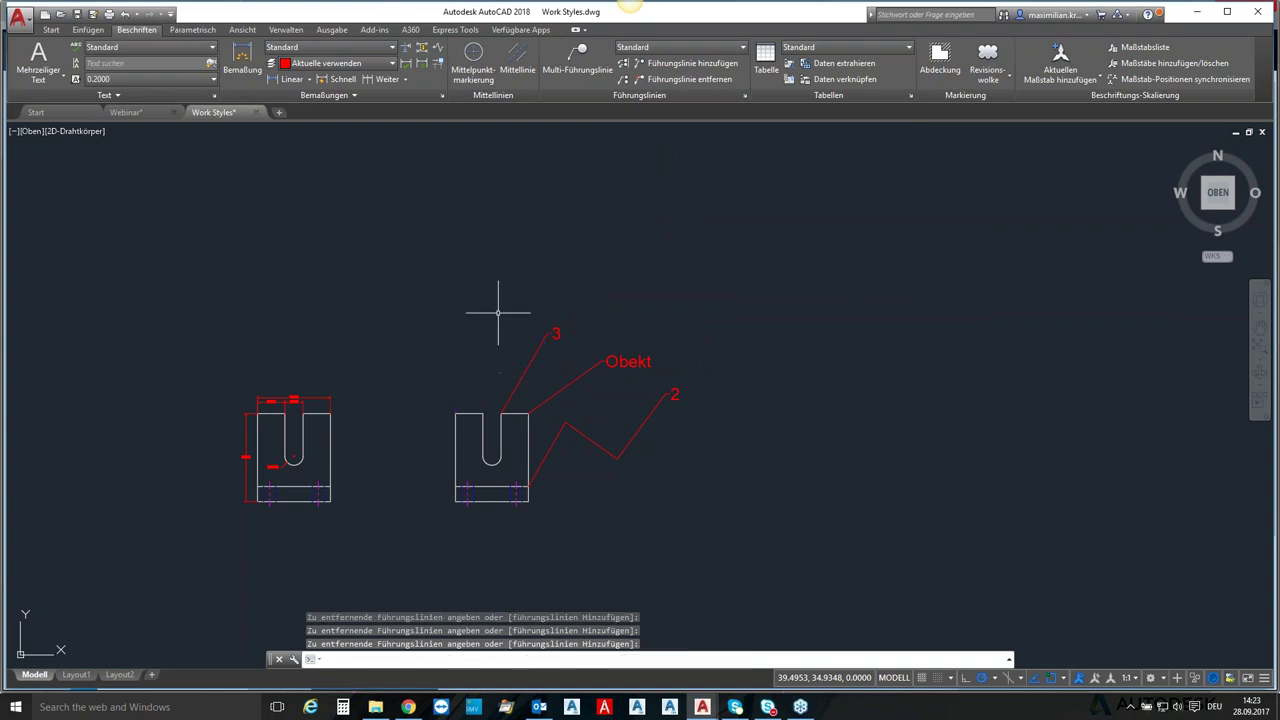
- Align the 3, Obekt and 2 callouts vertically, using the 2 callout as reference
{"action": "left_click", "coordinate": [626, 66]}
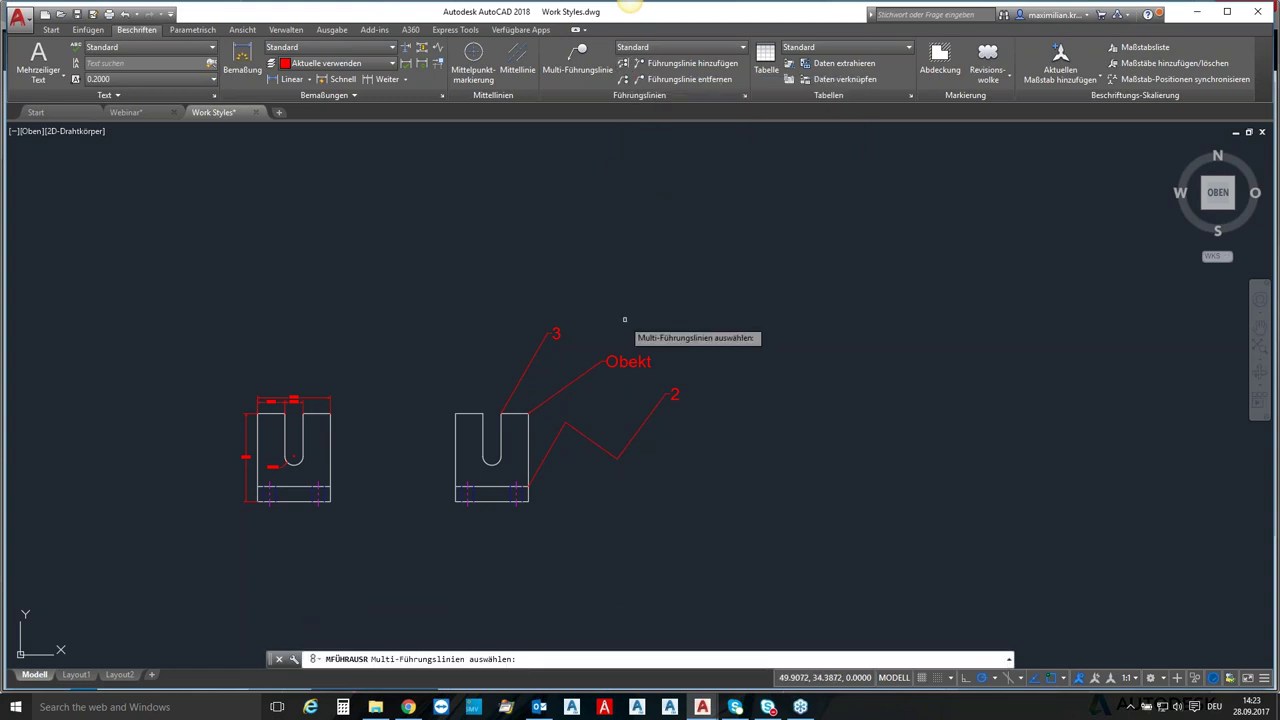
{"action": "left_click", "coordinate": [543, 338]}
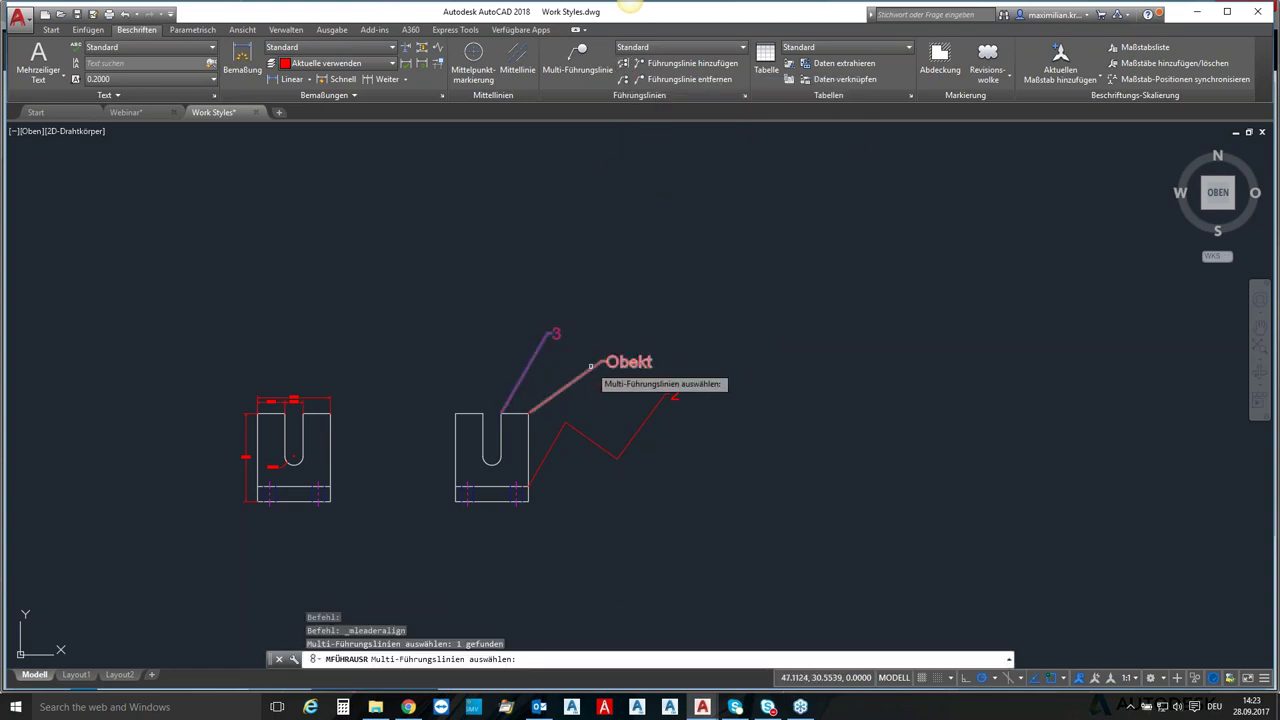
{"action": "left_click", "coordinate": [588, 368]}
{"action": "left_click", "coordinate": [641, 427]}
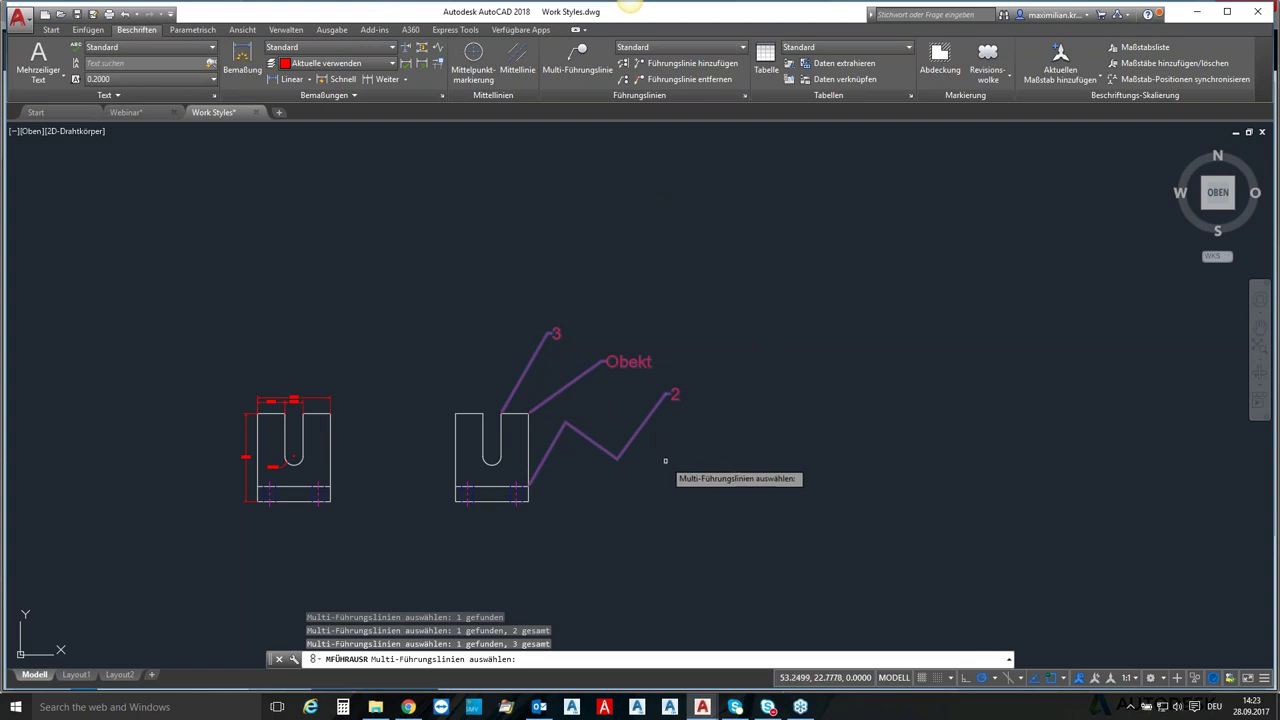
{"action": "key", "text": "Return"}
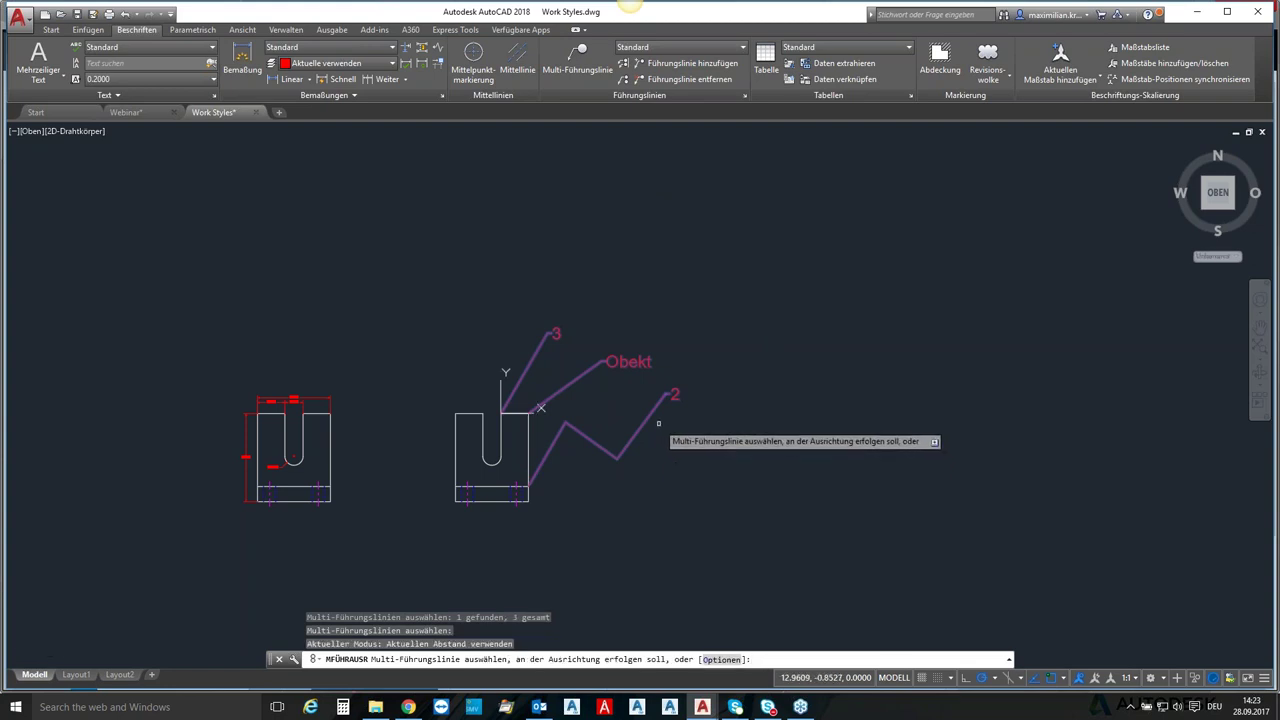
{"action": "left_click", "coordinate": [656, 403]}
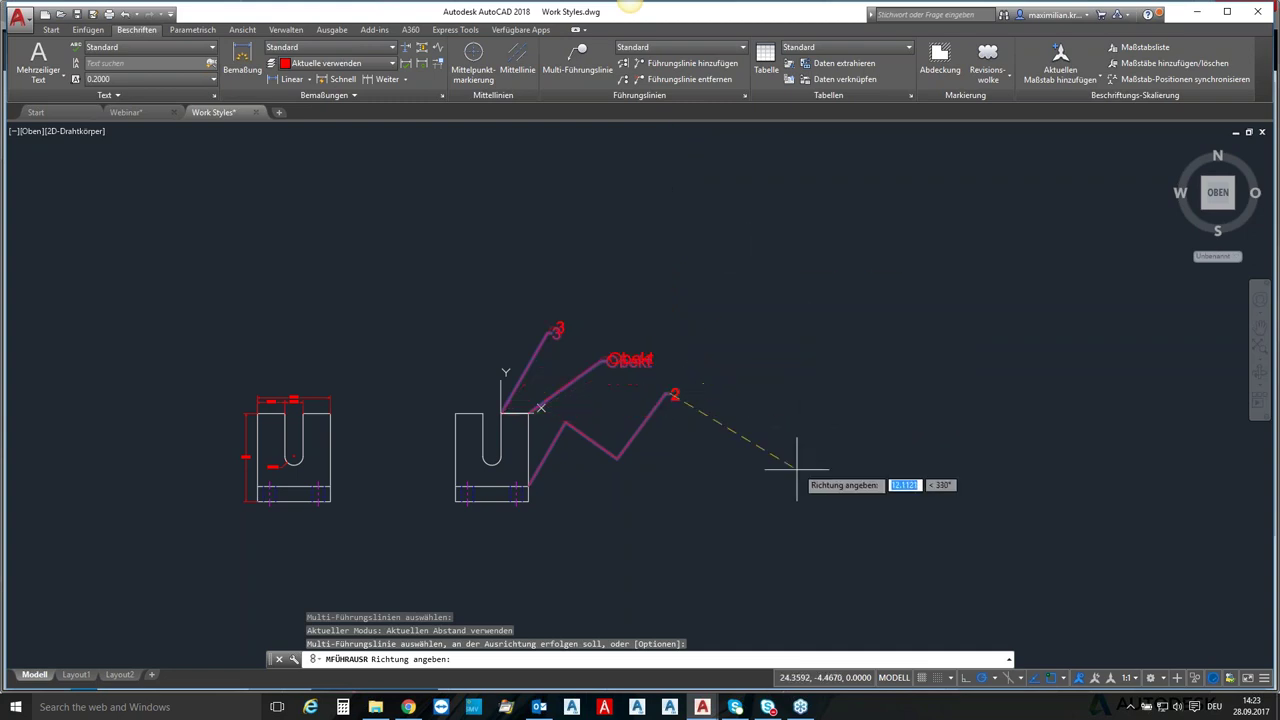
{"action": "left_click", "coordinate": [666, 220]}
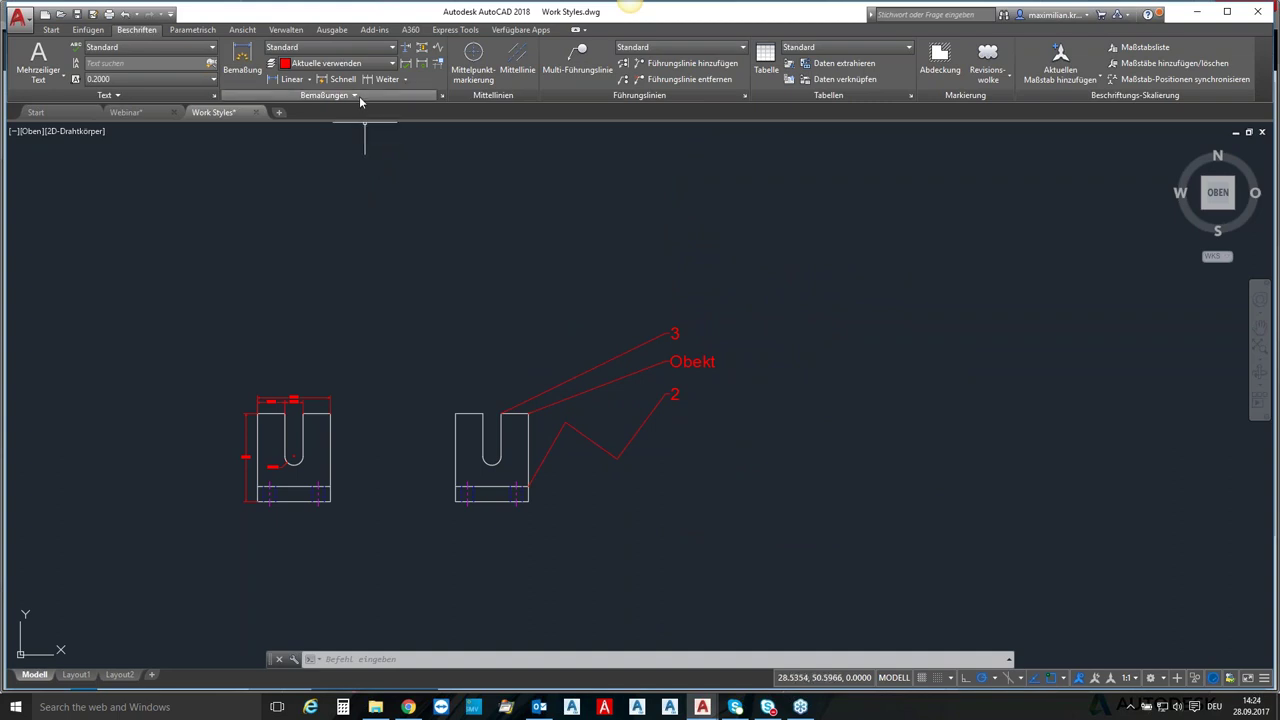
{"action": "left_click", "coordinate": [389, 47]}
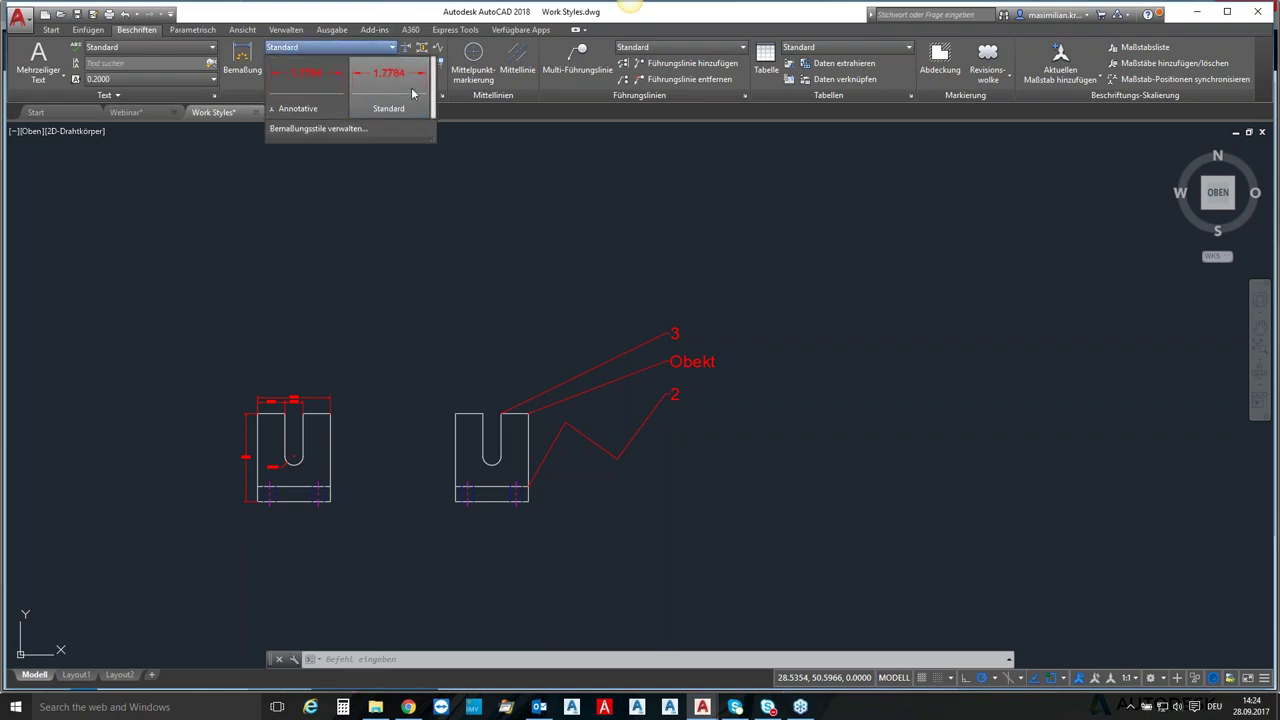
{"action": "left_click", "coordinate": [332, 132]}
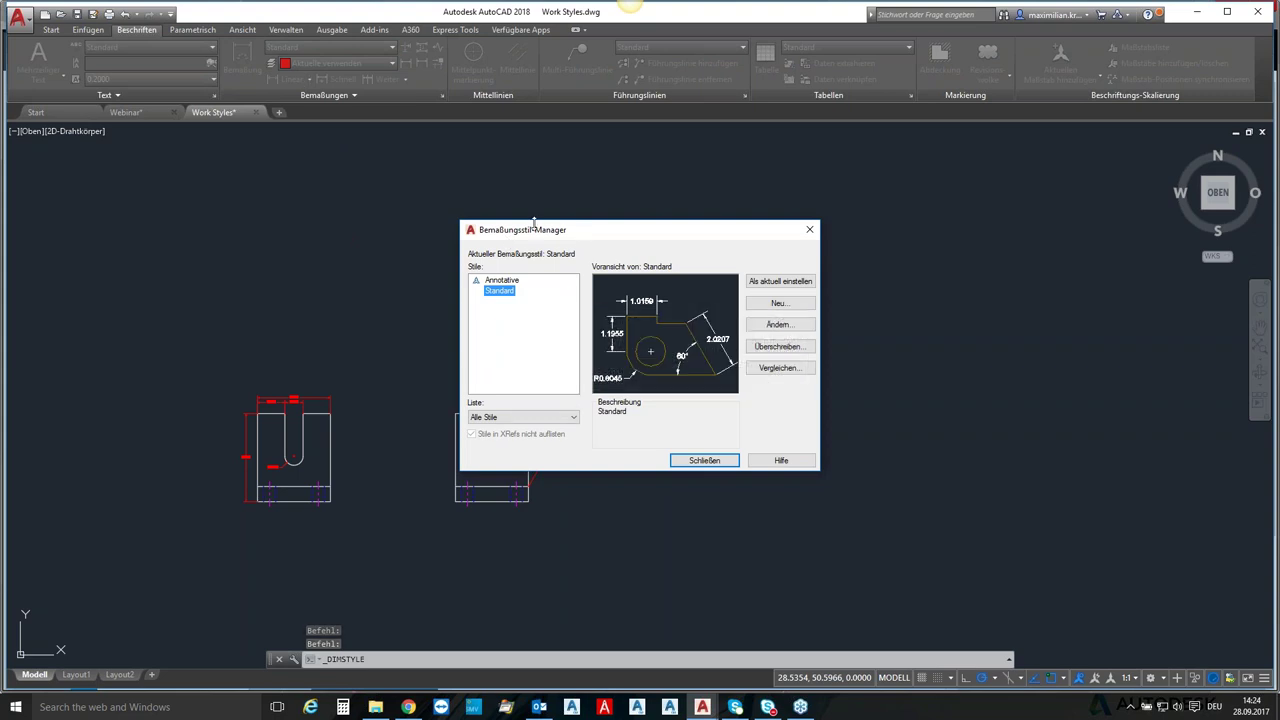
{"action": "left_click", "coordinate": [811, 231]}
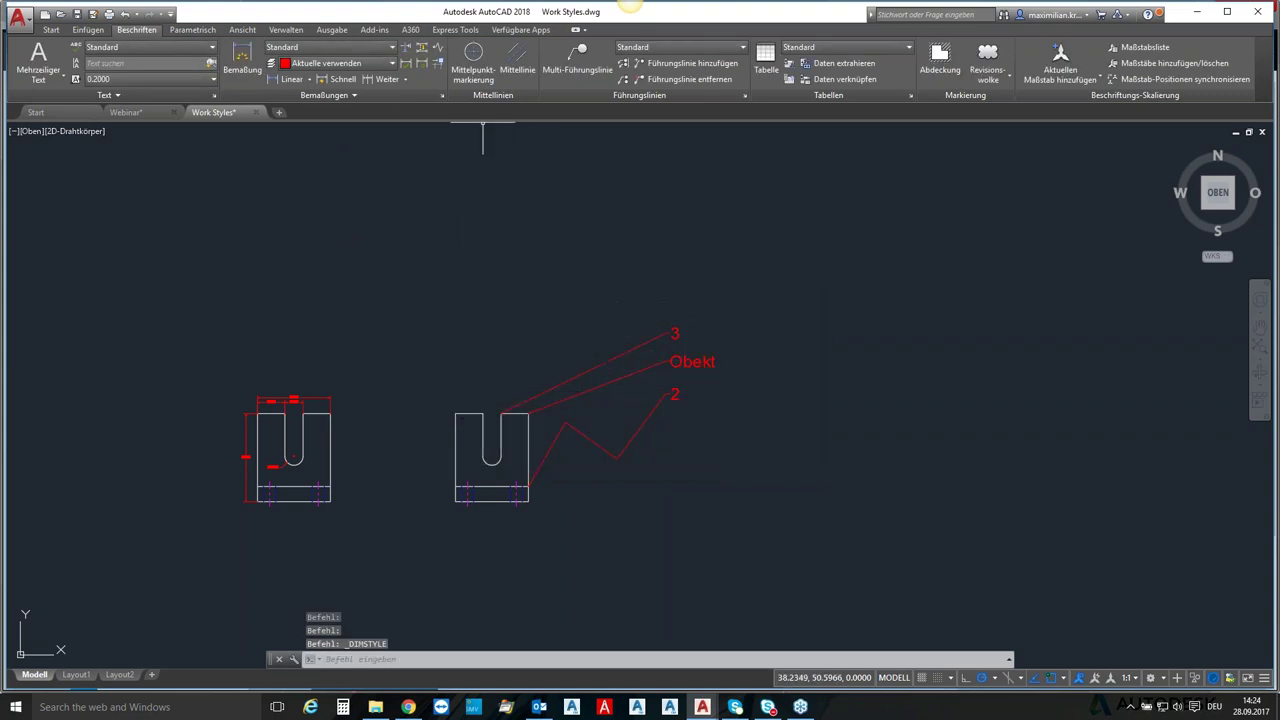
{"action": "left_click", "coordinate": [340, 49]}
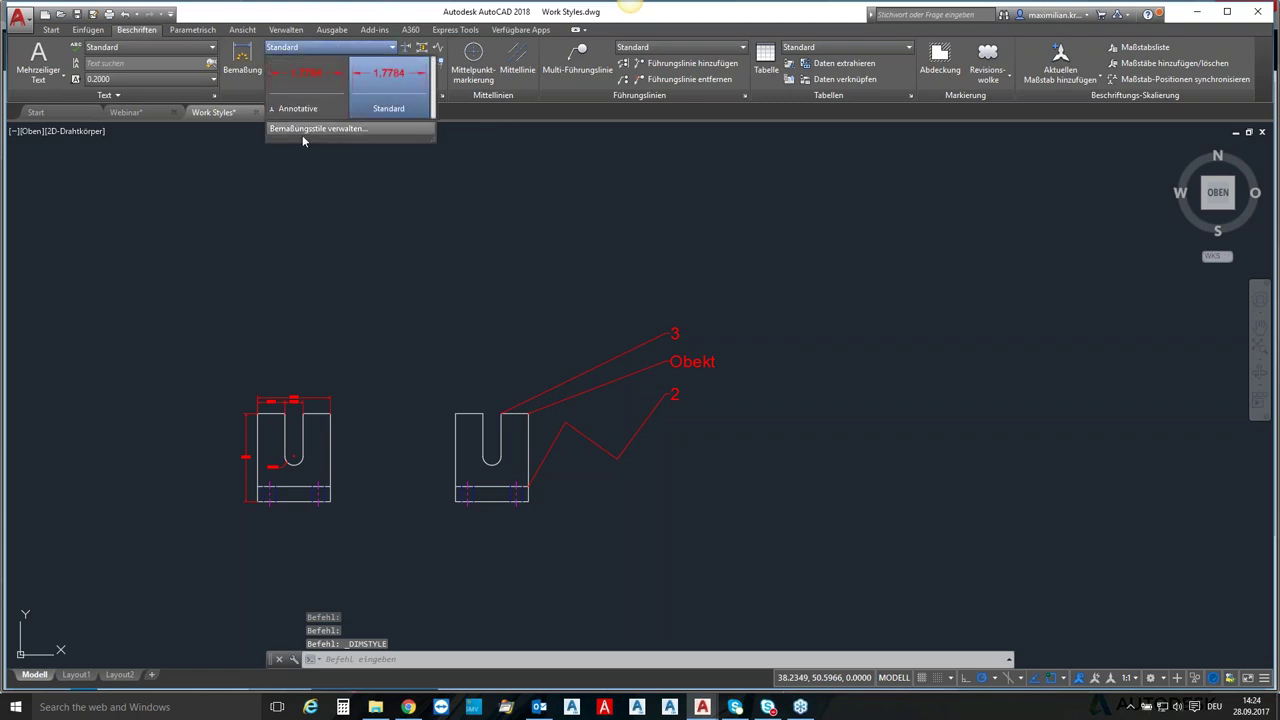
{"action": "left_click", "coordinate": [523, 144]}
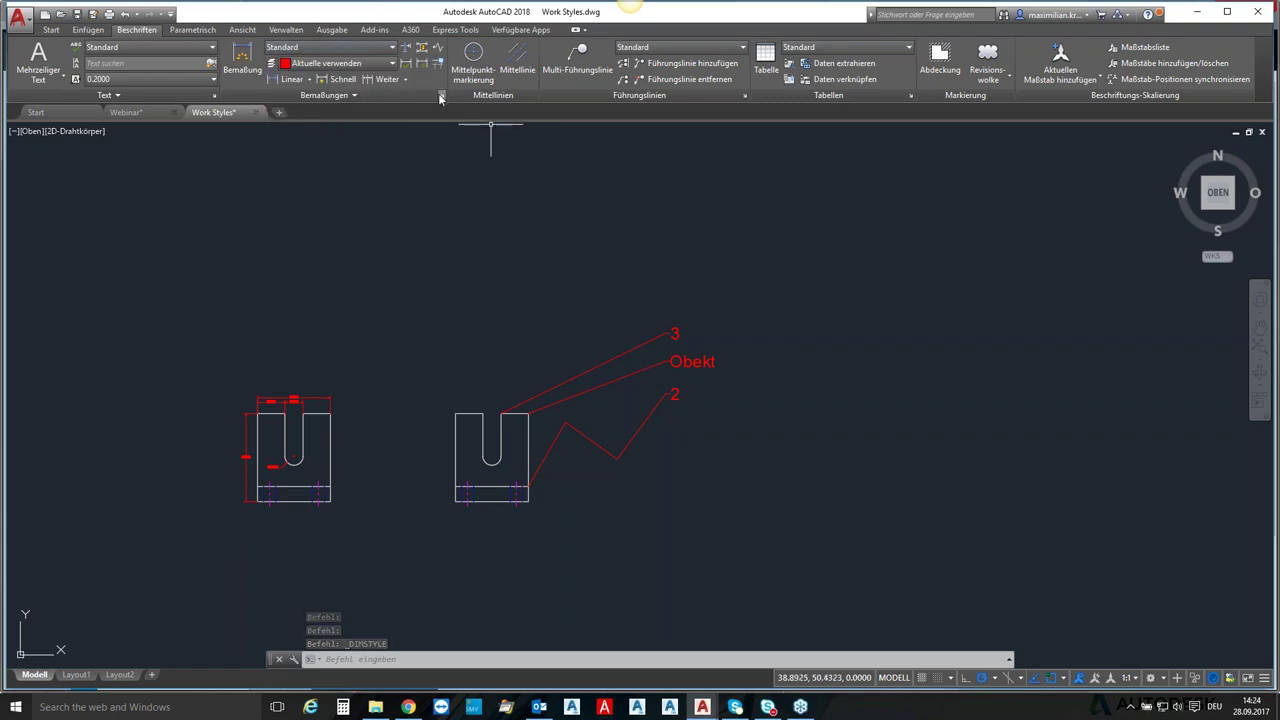
{"action": "left_click", "coordinate": [440, 97]}
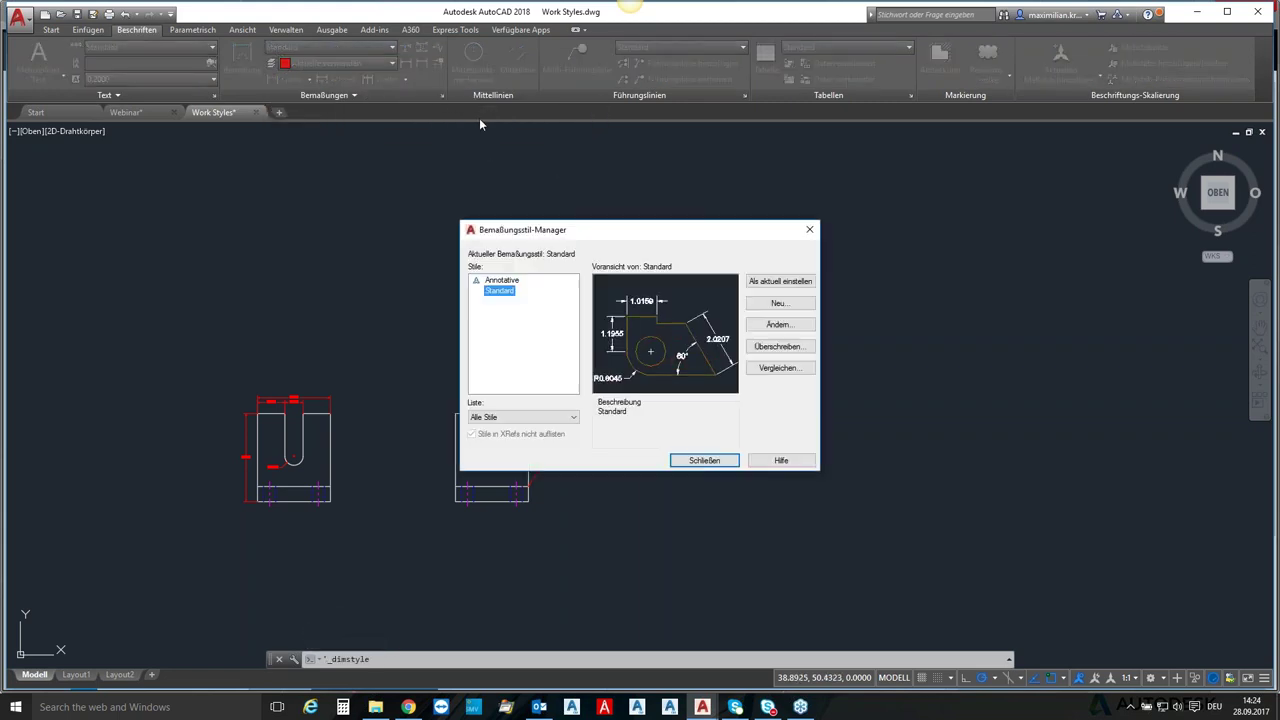
{"action": "left_click", "coordinate": [809, 231]}
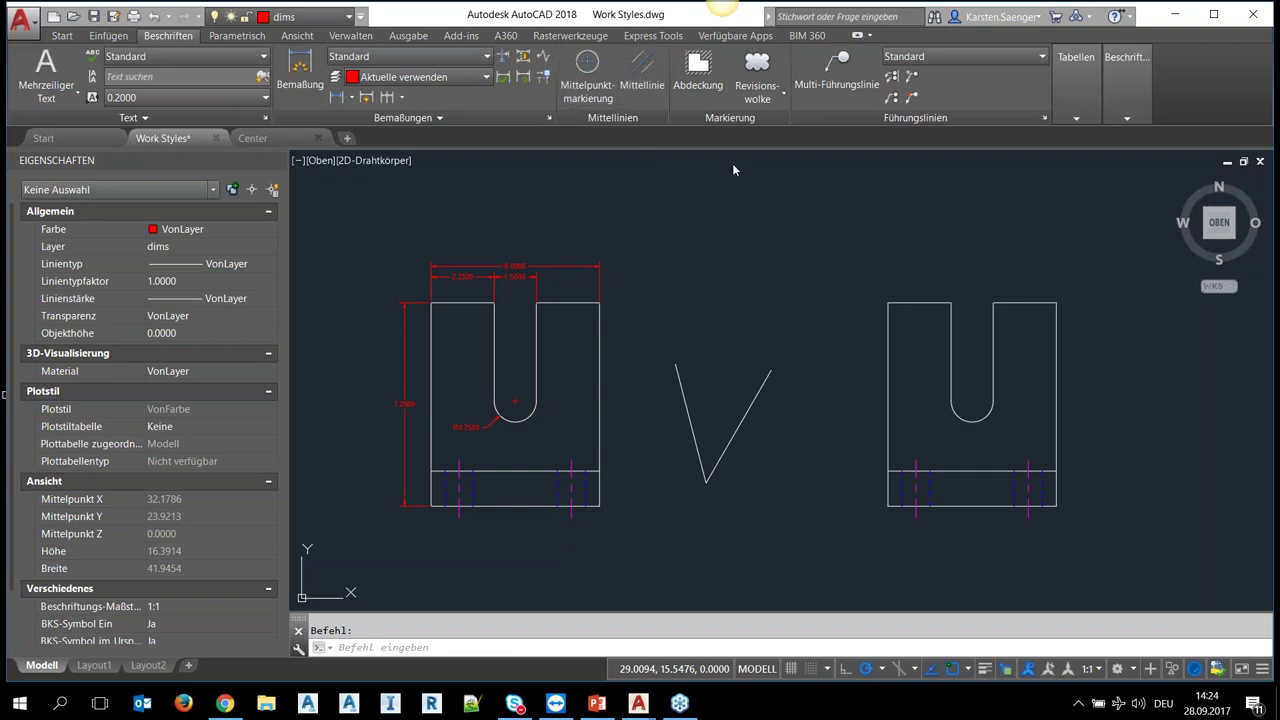
{"action": "left_click", "coordinate": [778, 99]}
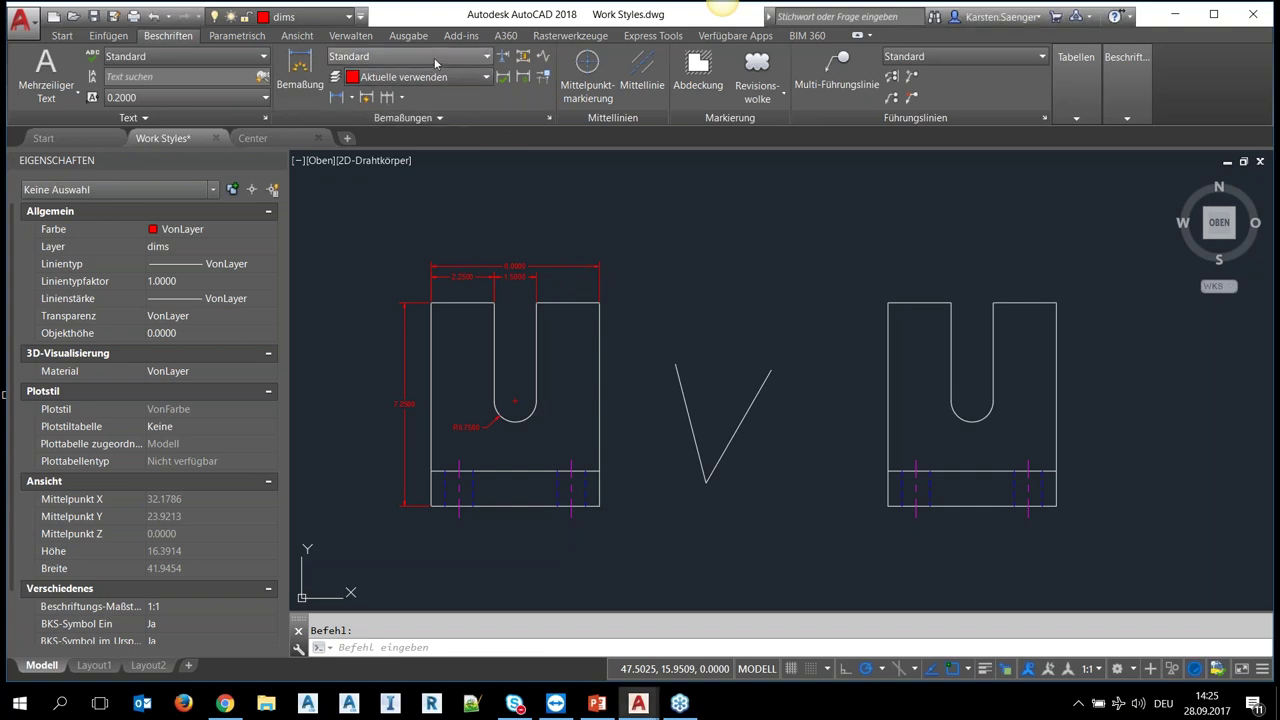
{"action": "left_click", "coordinate": [486, 58]}
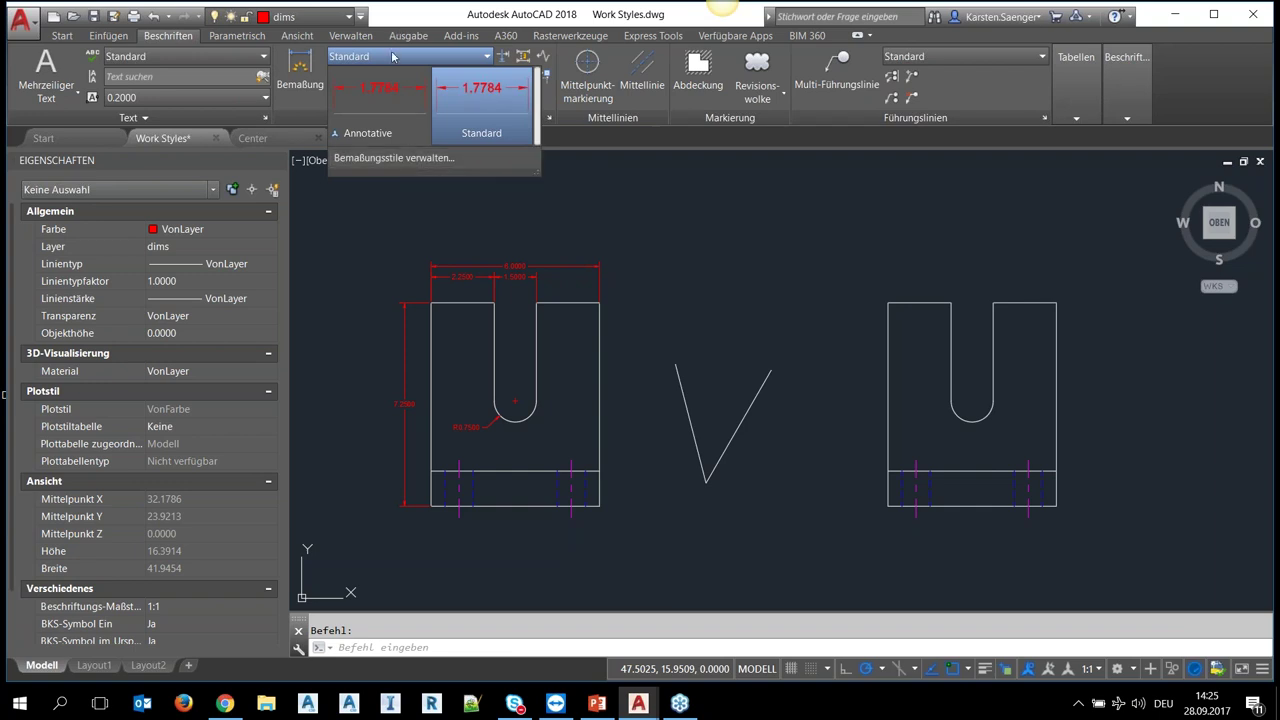
{"action": "left_click", "coordinate": [376, 160]}
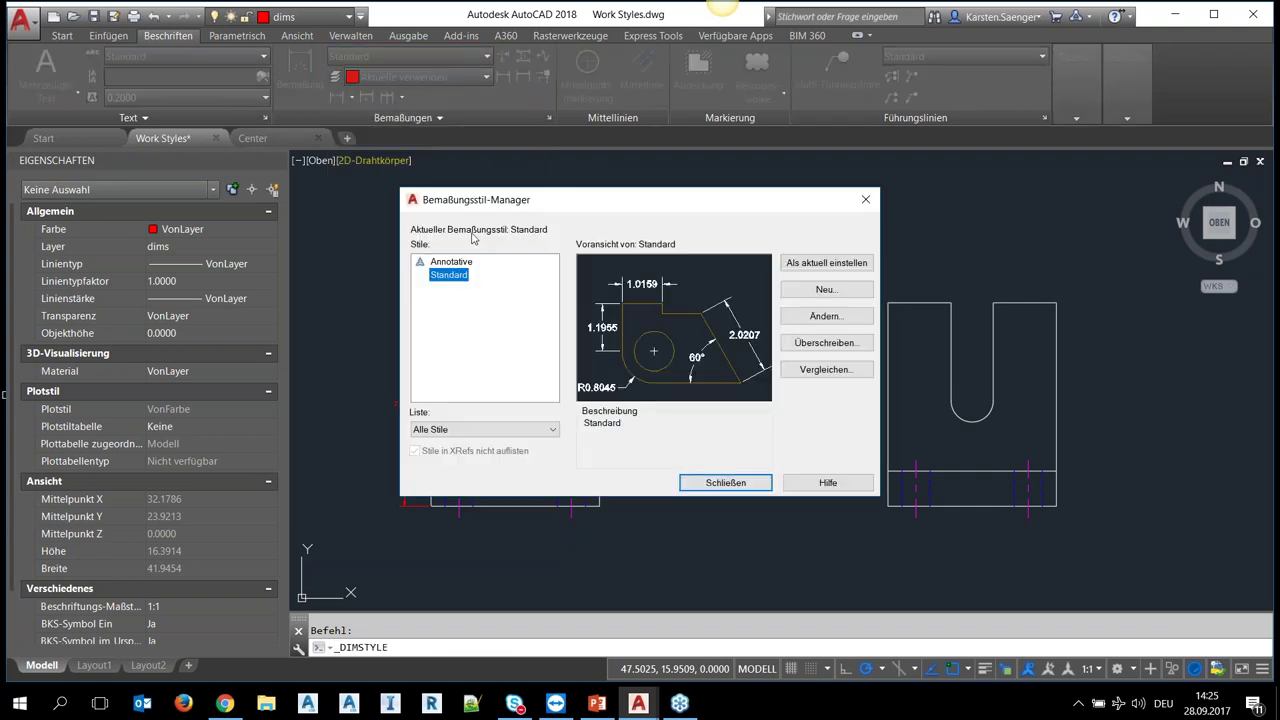
{"action": "left_click", "coordinate": [725, 483]}
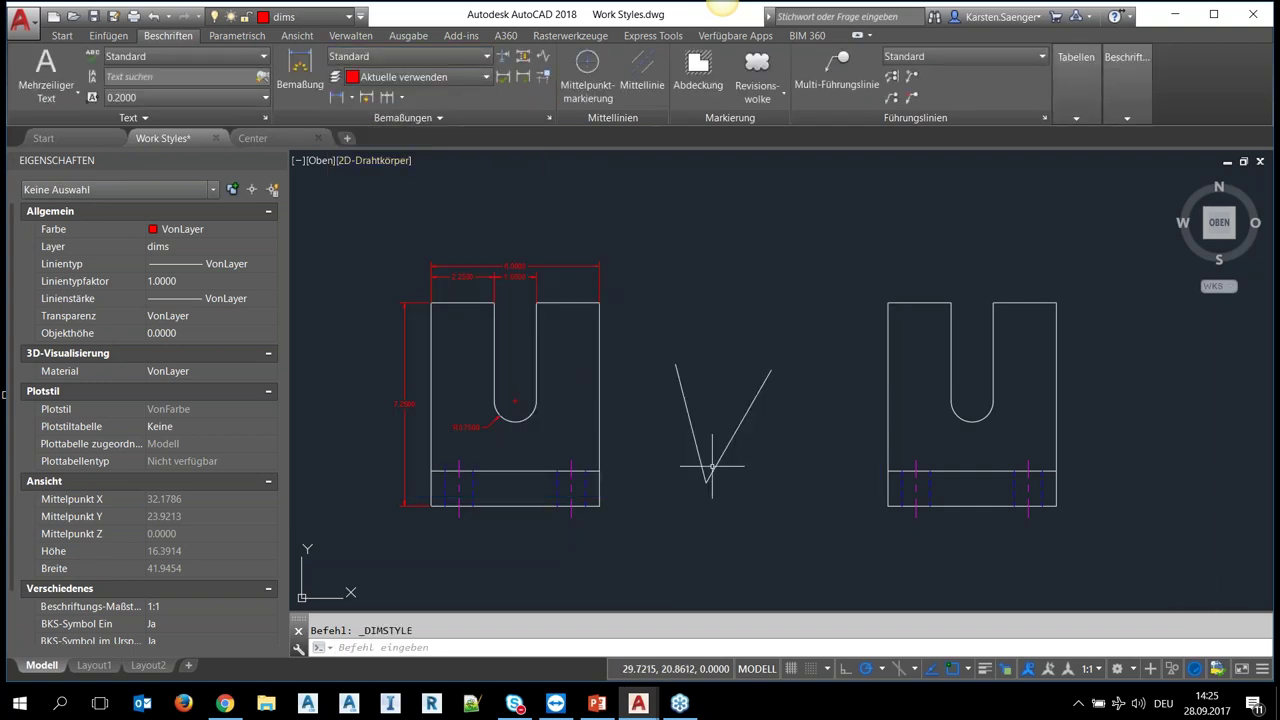
{"action": "left_click", "coordinate": [549, 119]}
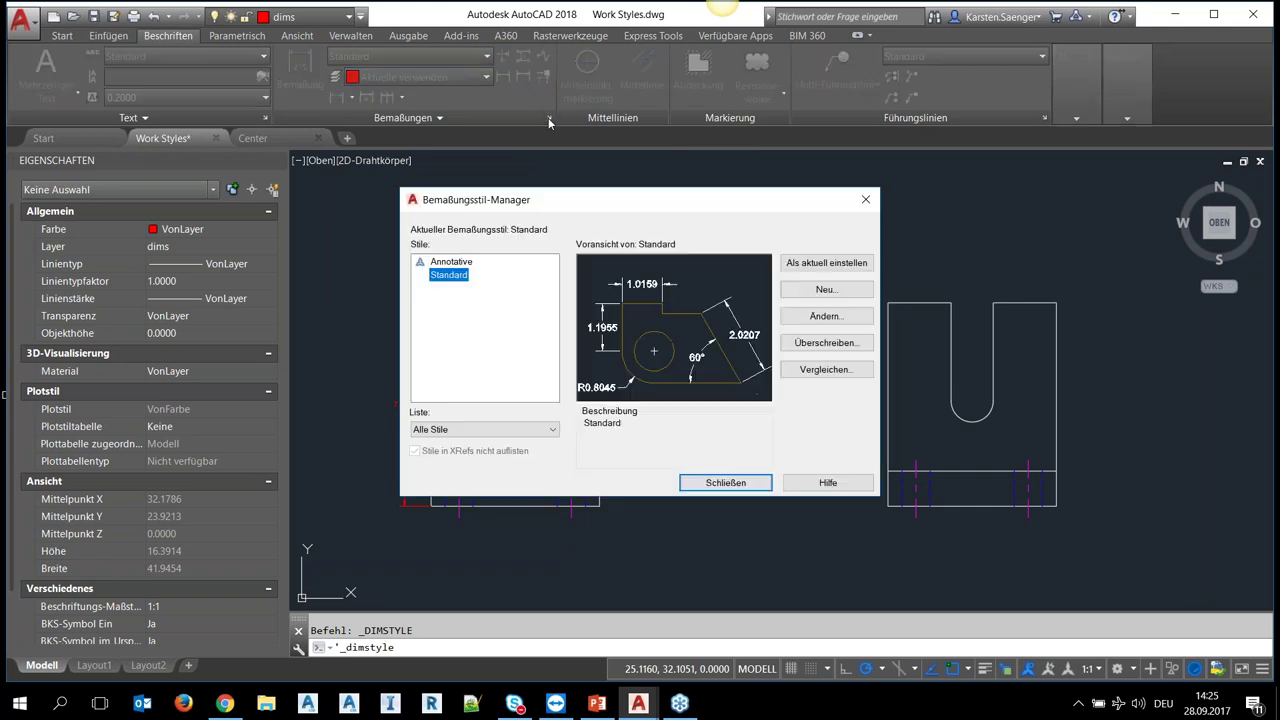
{"action": "left_click", "coordinate": [758, 487]}
{"action": "left_click", "coordinate": [605, 647]}
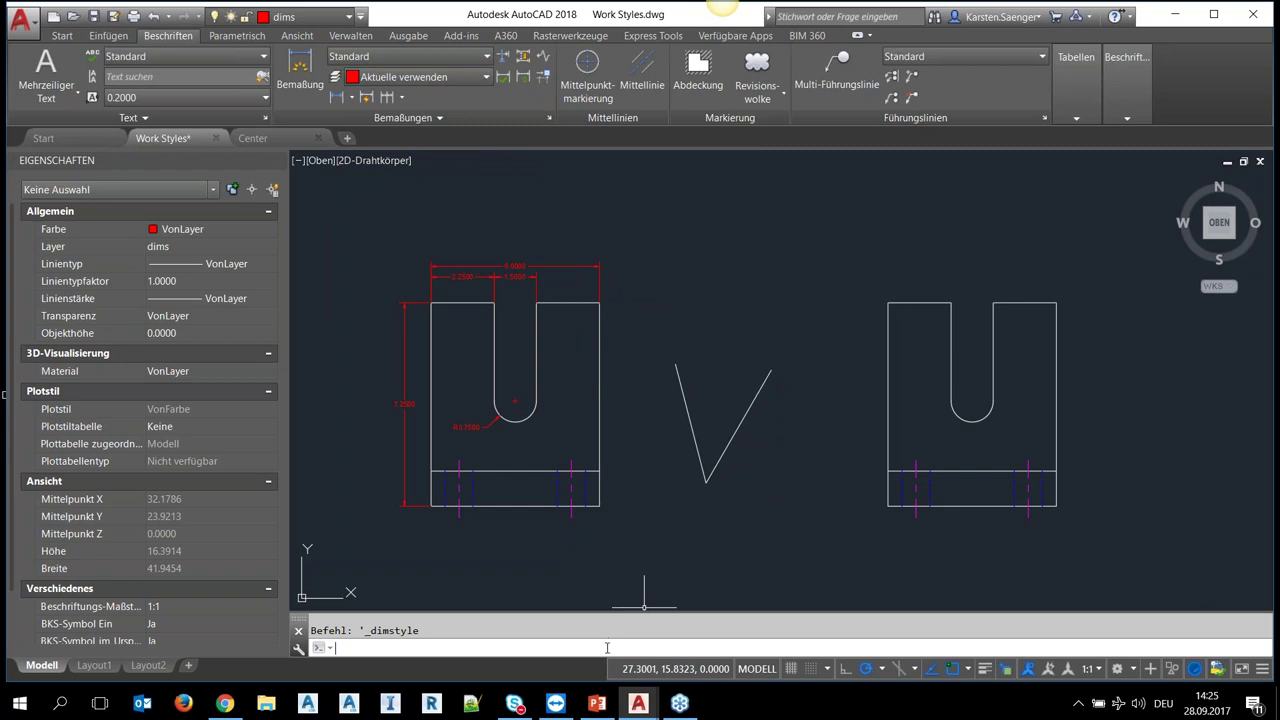
{"action": "type", "text": "bem"}
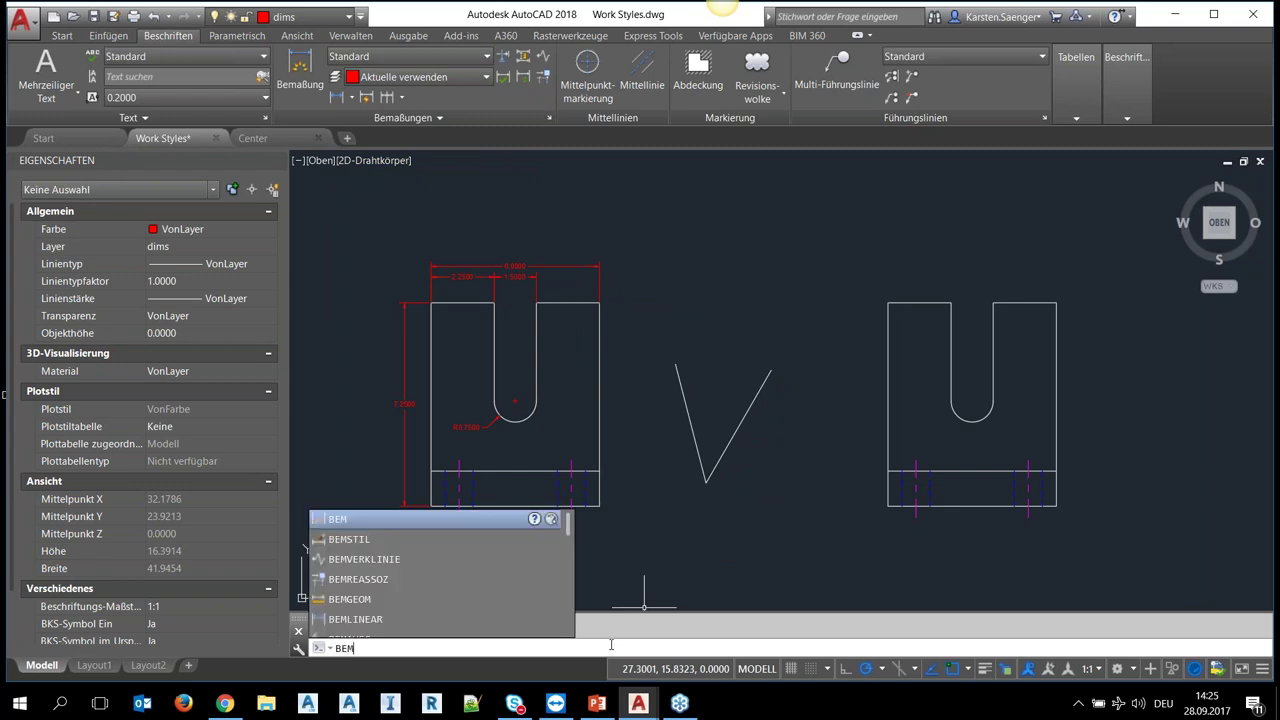
{"action": "left_click", "coordinate": [370, 538]}
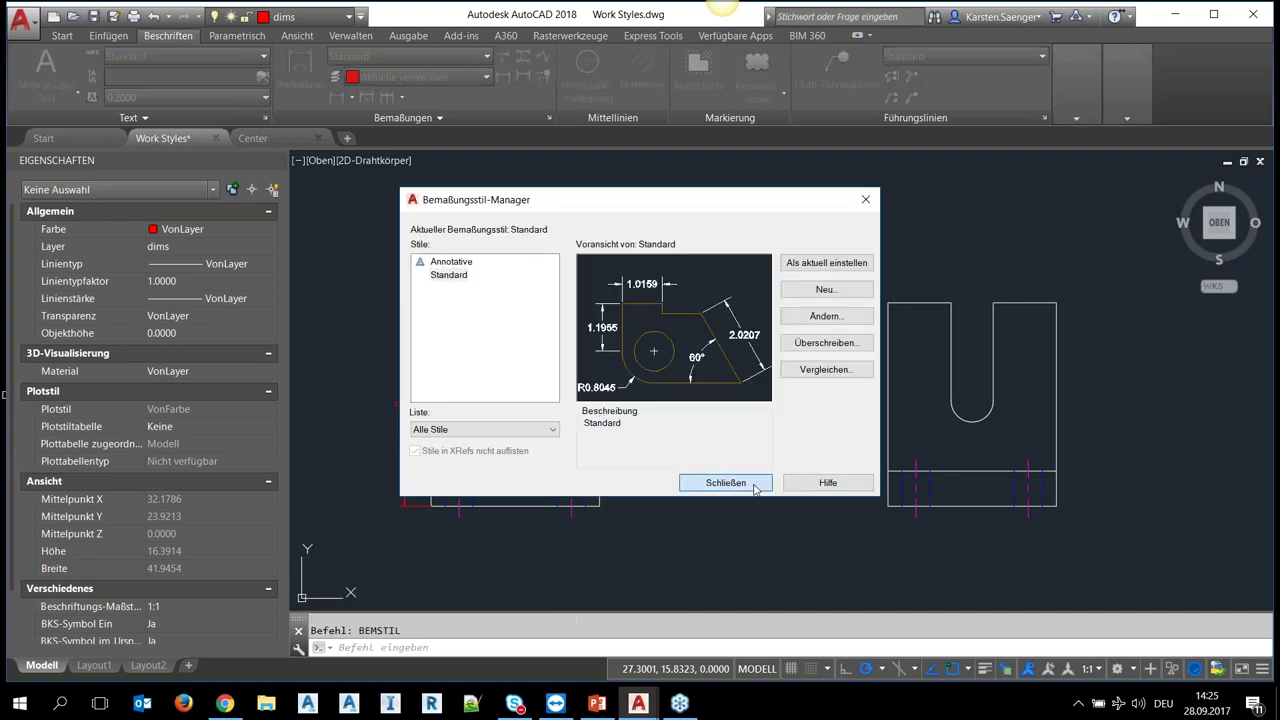
{"action": "left_click", "coordinate": [755, 485]}
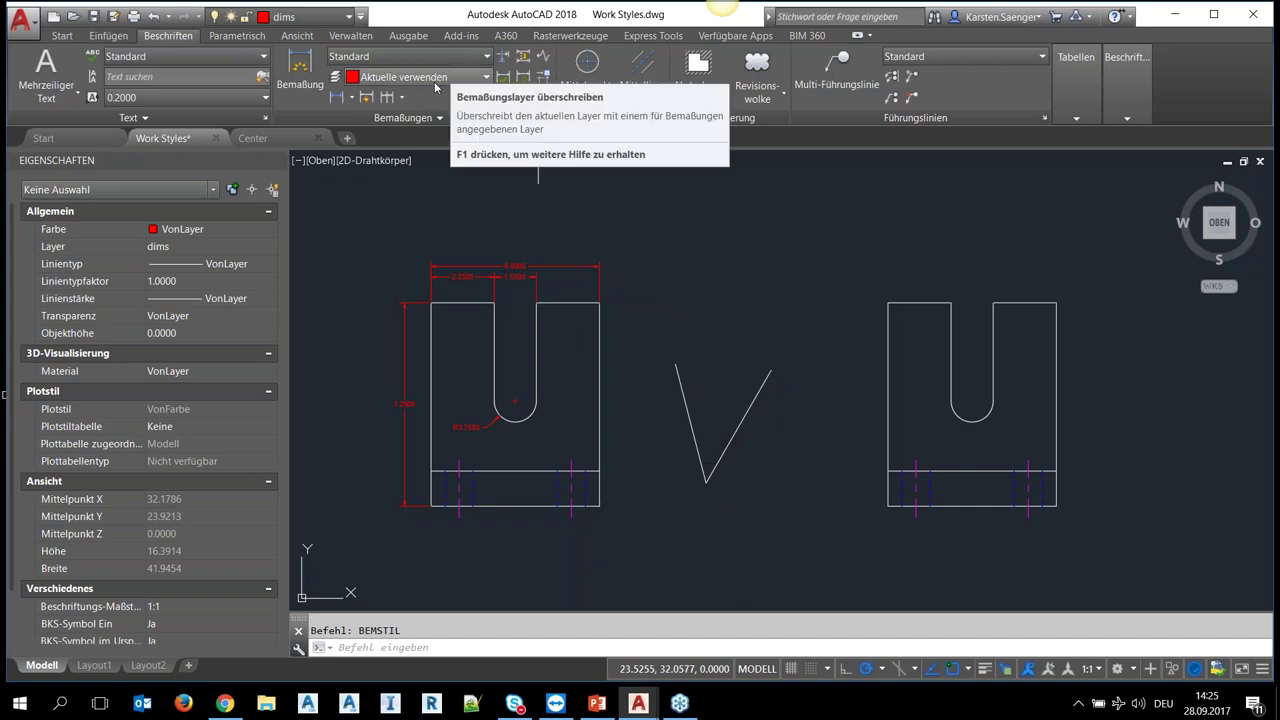
- Create the blank drawing Zeichnung2 and open its units dialog with EINHEIT
{"action": "left_click", "coordinate": [348, 140]}
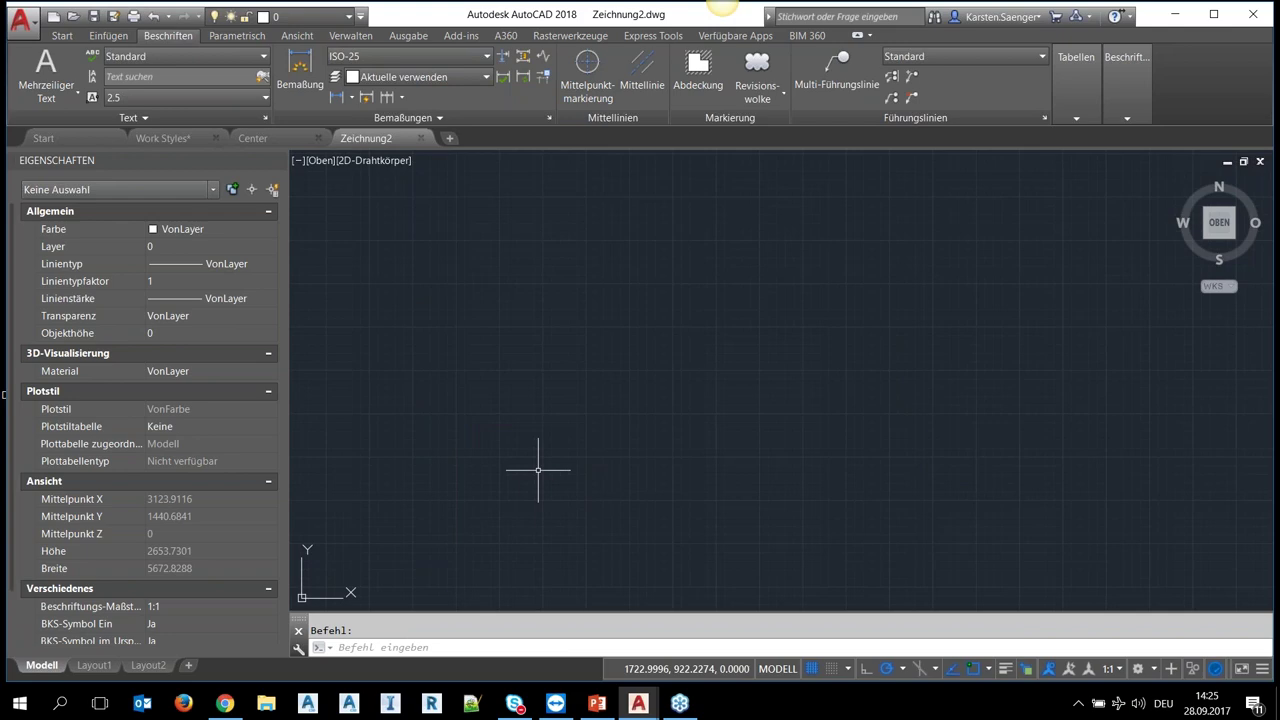
{"action": "left_click", "coordinate": [459, 649]}
{"action": "type", "text": "EINHEIT"}
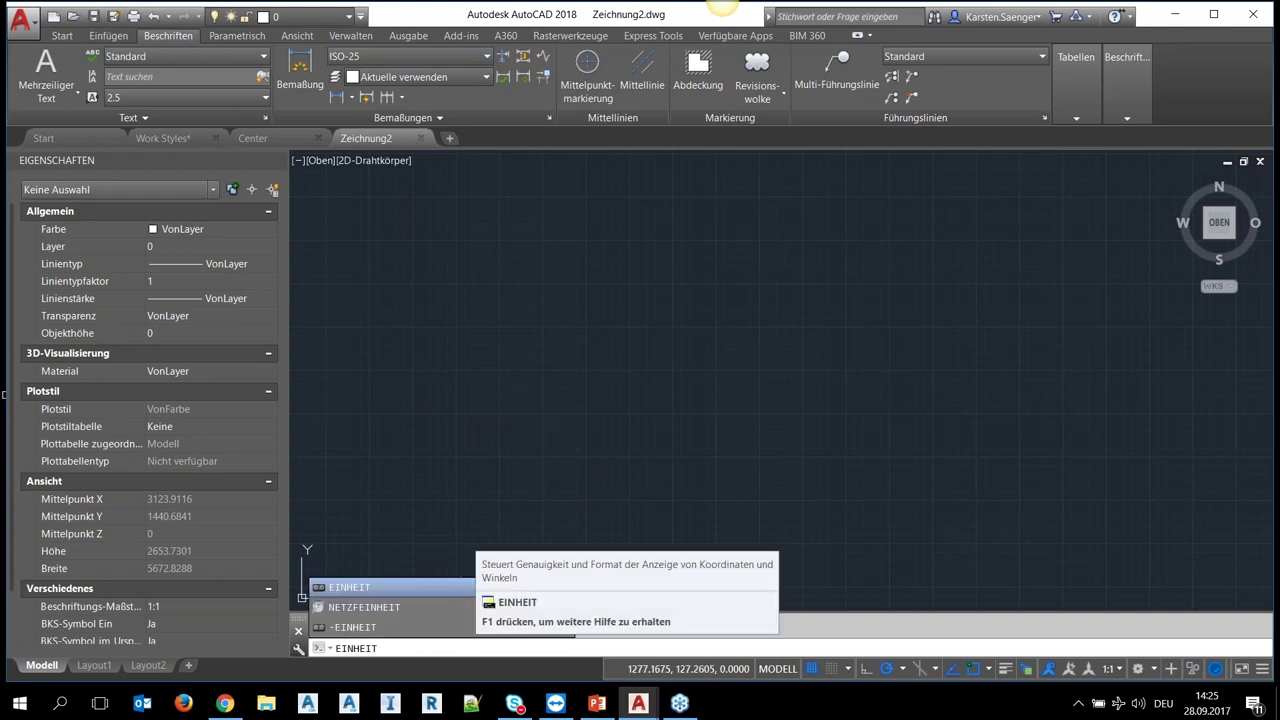
{"action": "key", "text": "Return"}
{"action": "left_click_drag", "start_coordinate": [766, 174], "coordinate": [517, 234]}
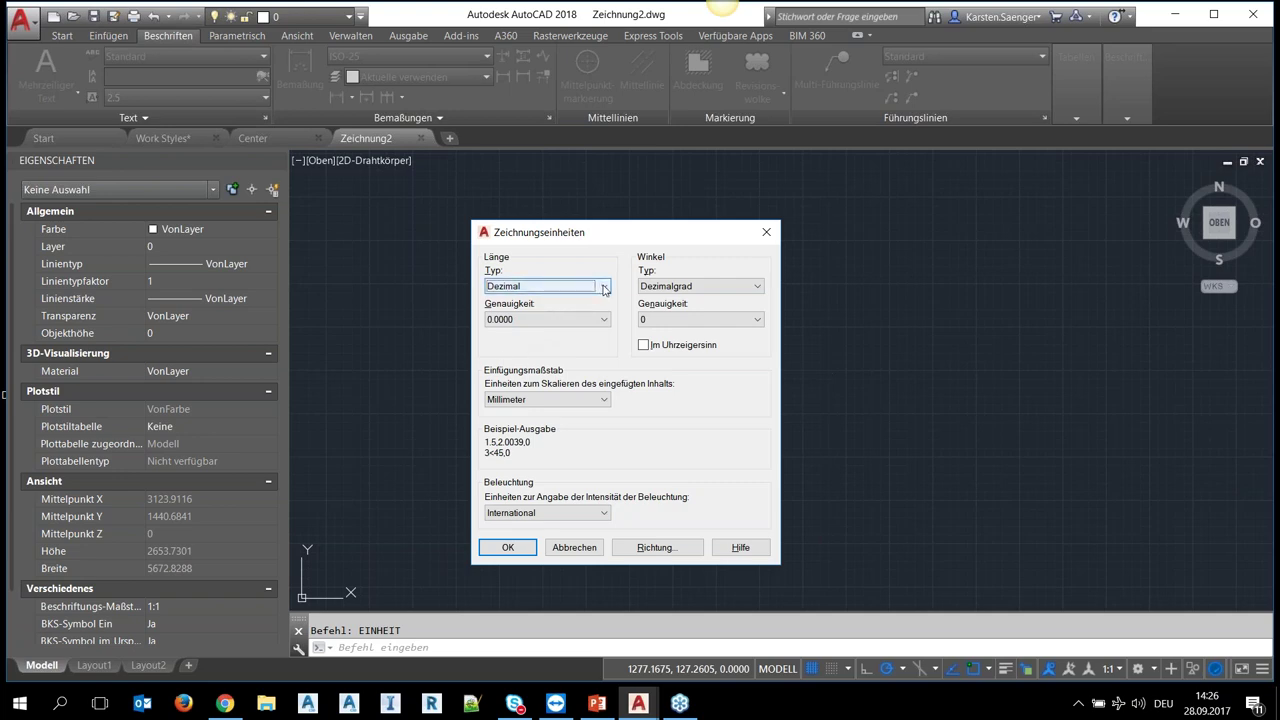
- Set the length type to Architektur and accept inch (Zoll) insertion units
{"action": "left_click", "coordinate": [600, 286]}
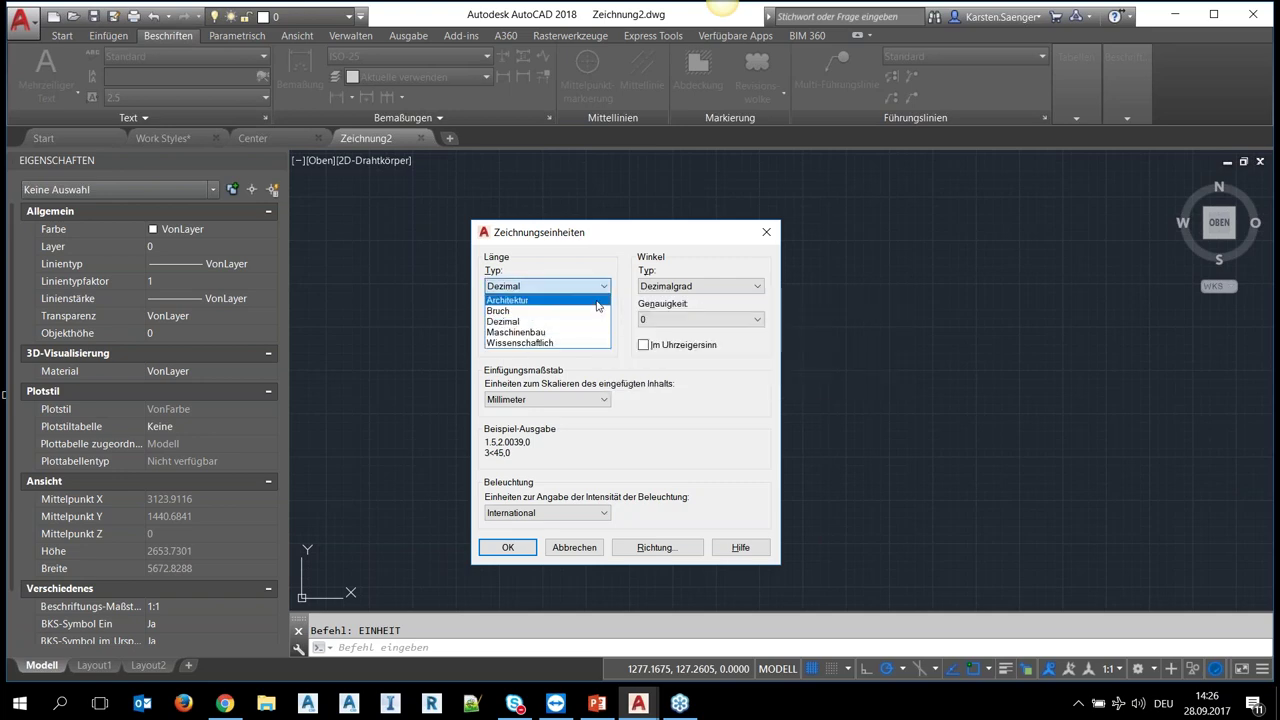
{"action": "left_click", "coordinate": [598, 301]}
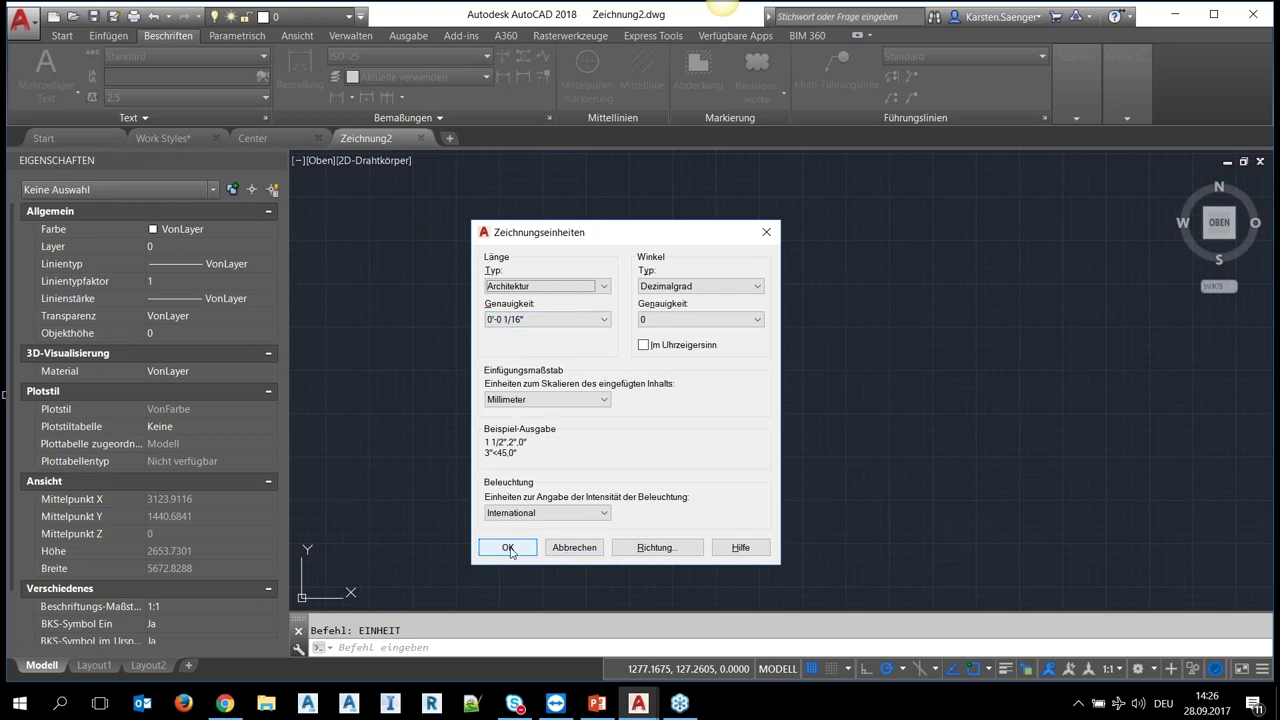
{"action": "left_click", "coordinate": [509, 549]}
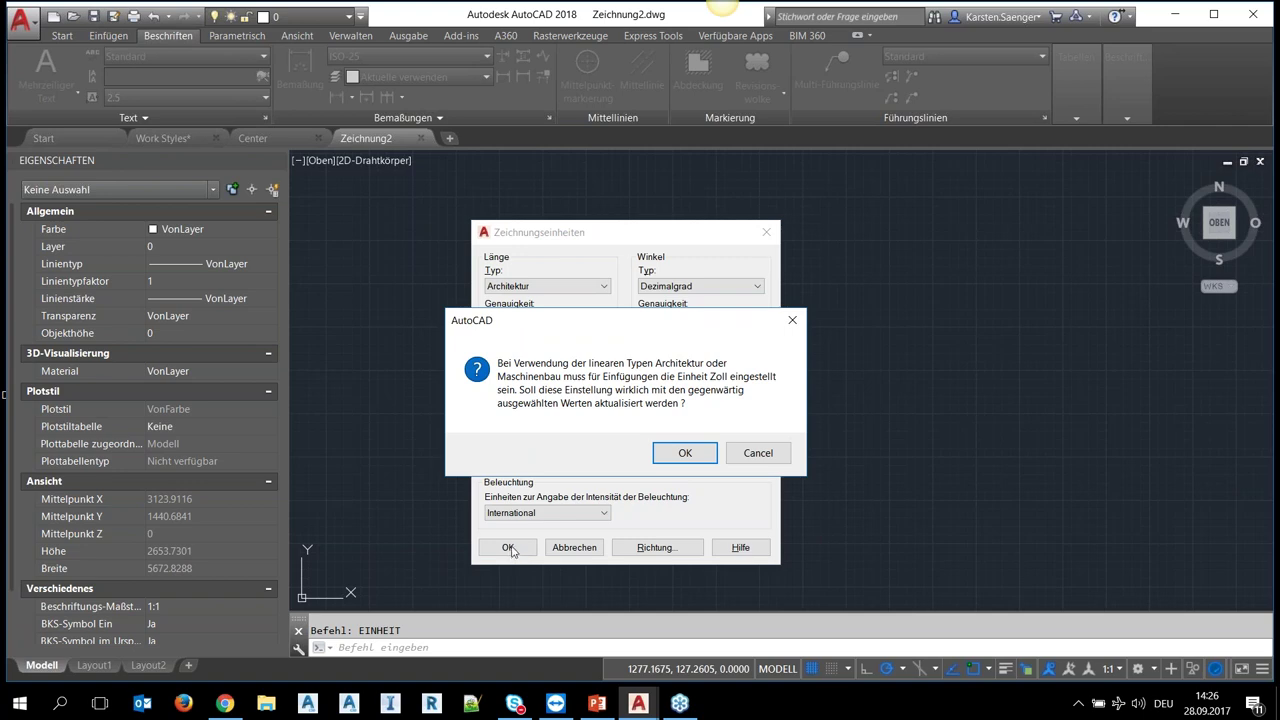
{"action": "left_click", "coordinate": [704, 451]}
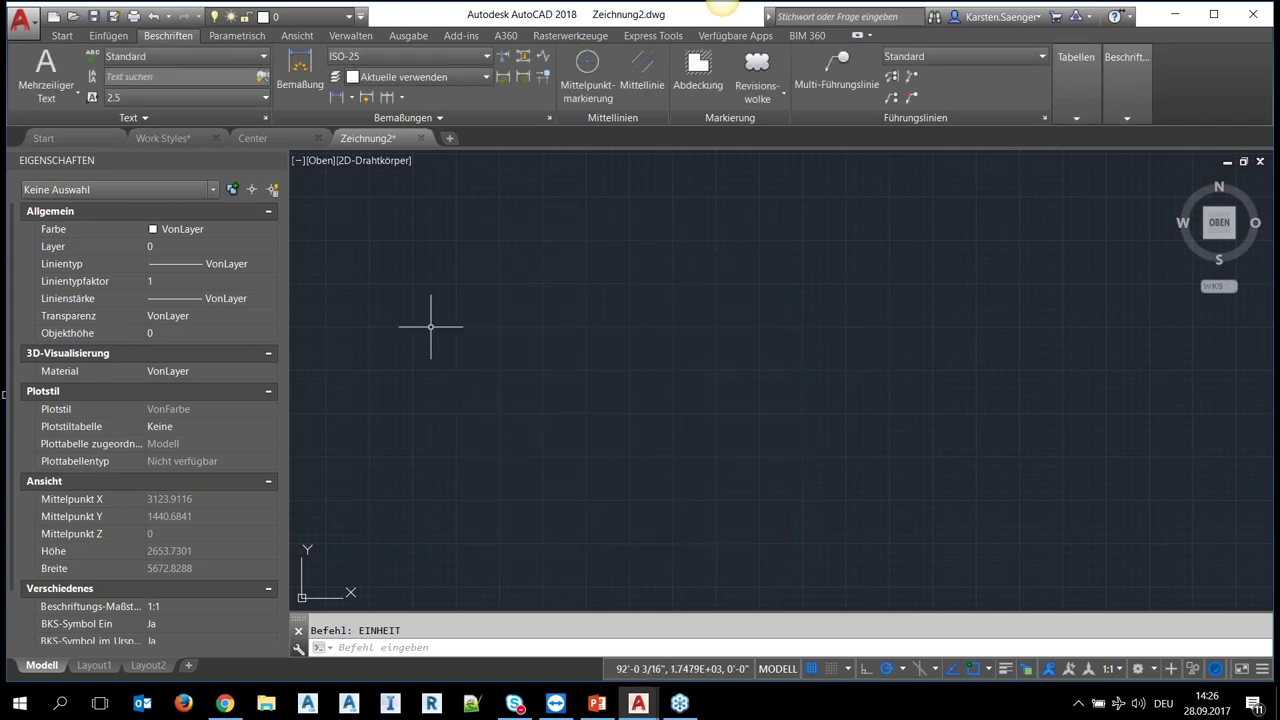
- Draw a horizontal line and zoom to fit it in view
{"action": "left_click", "coordinate": [62, 35]}
{"action": "left_click", "coordinate": [36, 82]}
{"action": "left_click", "coordinate": [537, 458]}
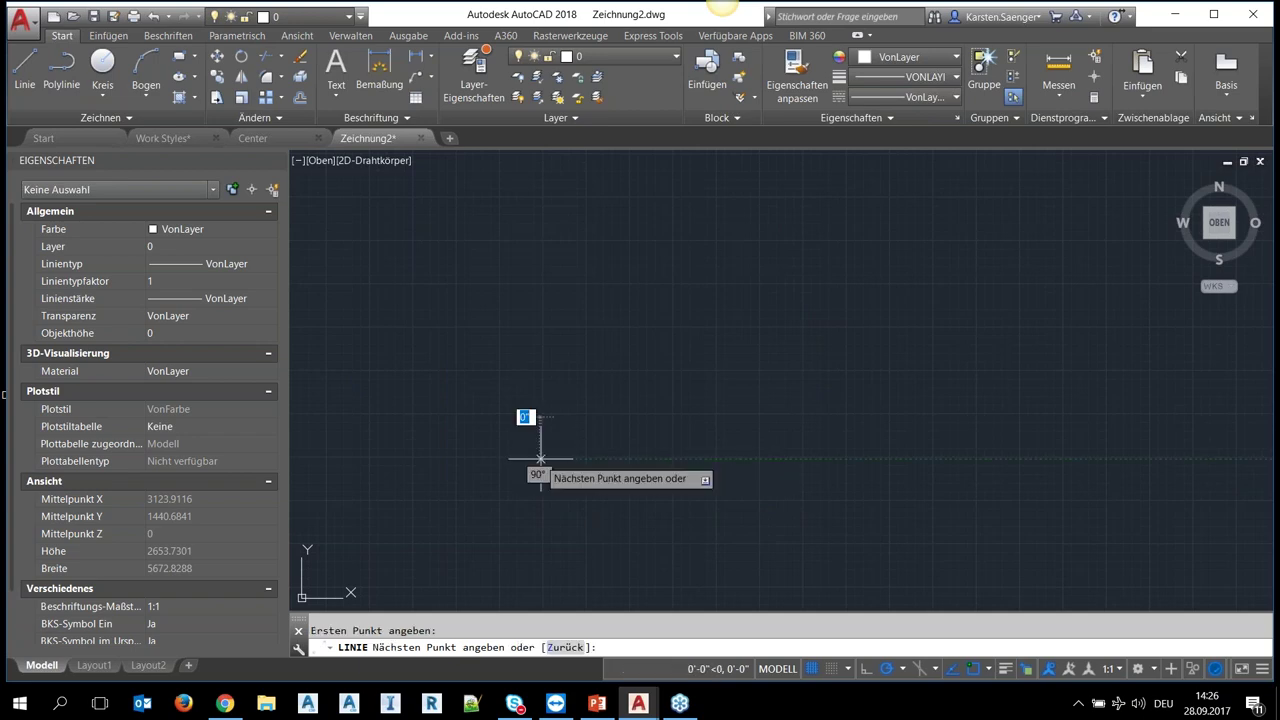
{"action": "key", "text": "Escape"}
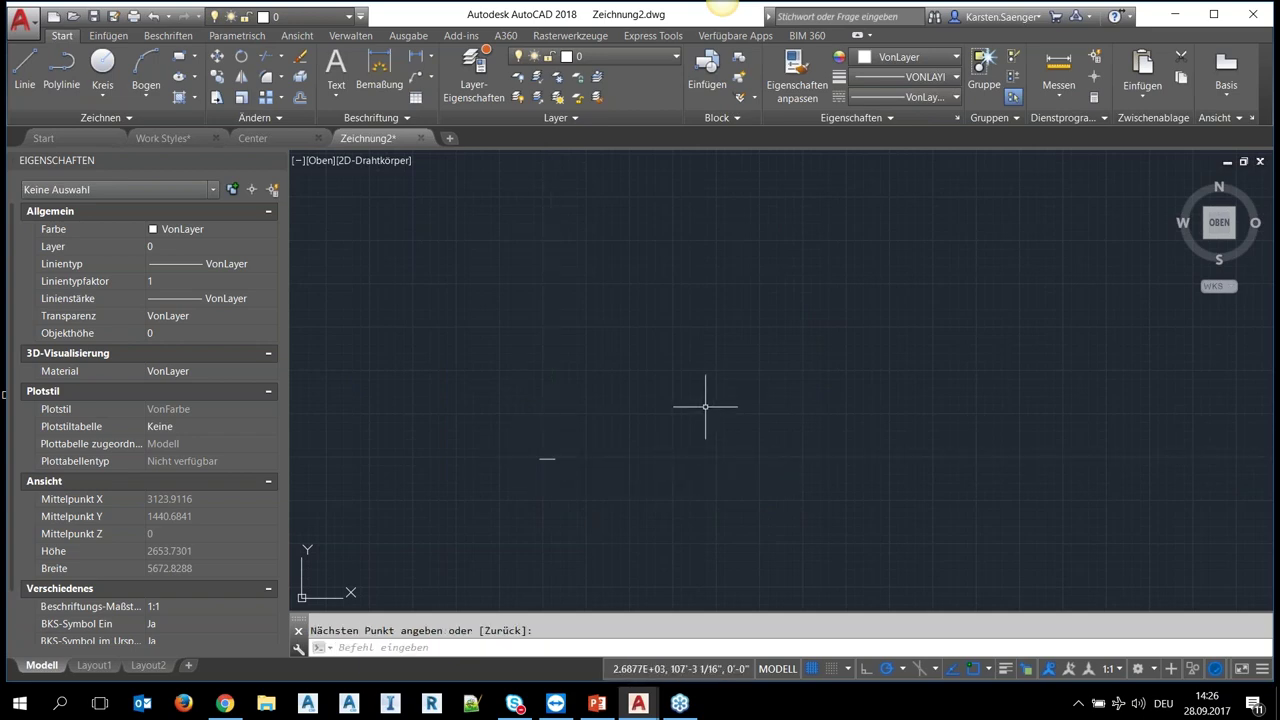
{"action": "middle_click", "coordinate": [706, 408]}
{"action": "middle_click", "coordinate": [706, 408]}
{"action": "scroll", "coordinate": [708, 408], "scroll_direction": "down", "scroll_amount": 2}
{"action": "scroll", "coordinate": [708, 408], "scroll_direction": "down", "scroll_amount": 2}
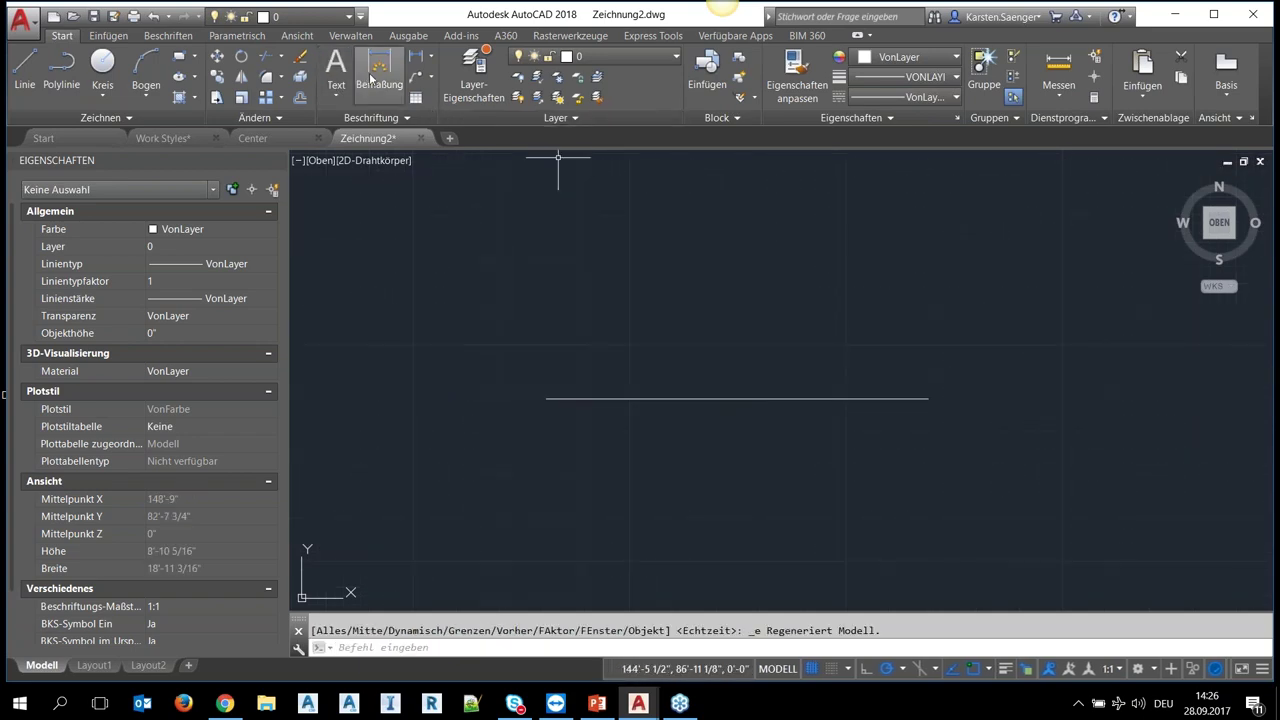
- Dimension the line with a linear dimension reading 88,4 placed above it
{"action": "left_click", "coordinate": [148, 37]}
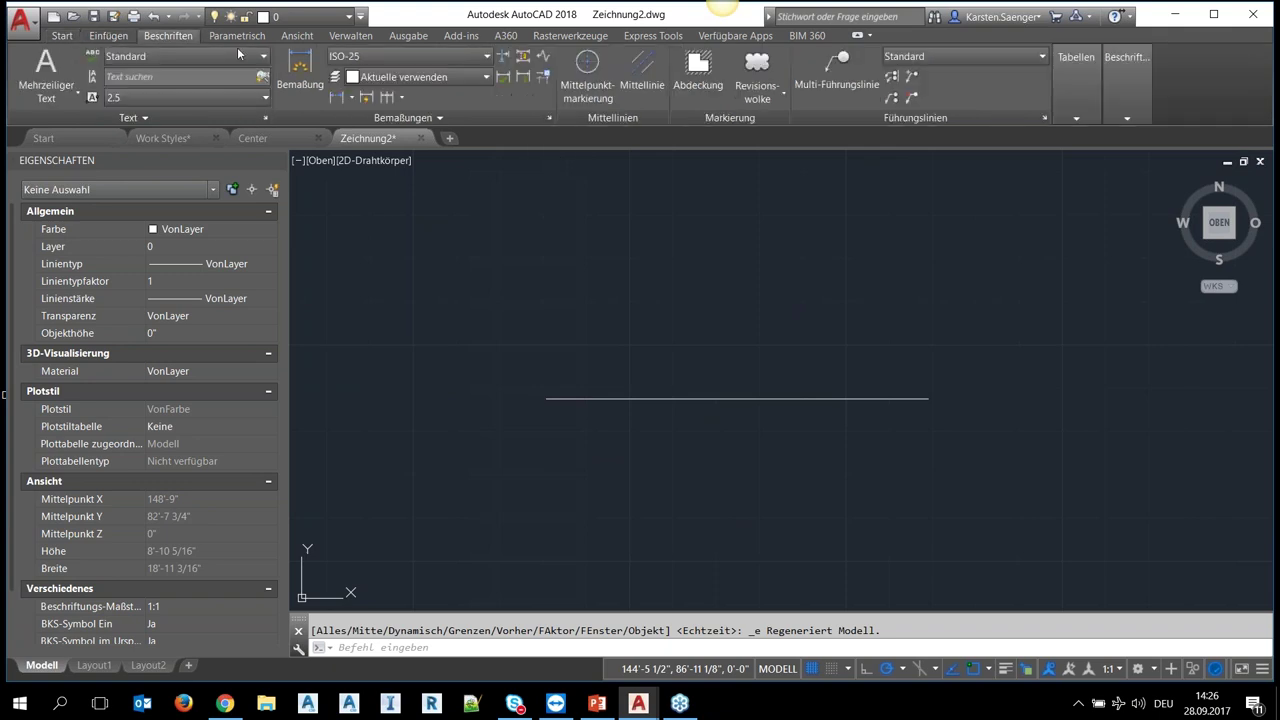
{"action": "left_click", "coordinate": [300, 68]}
{"action": "left_click", "coordinate": [623, 400]}
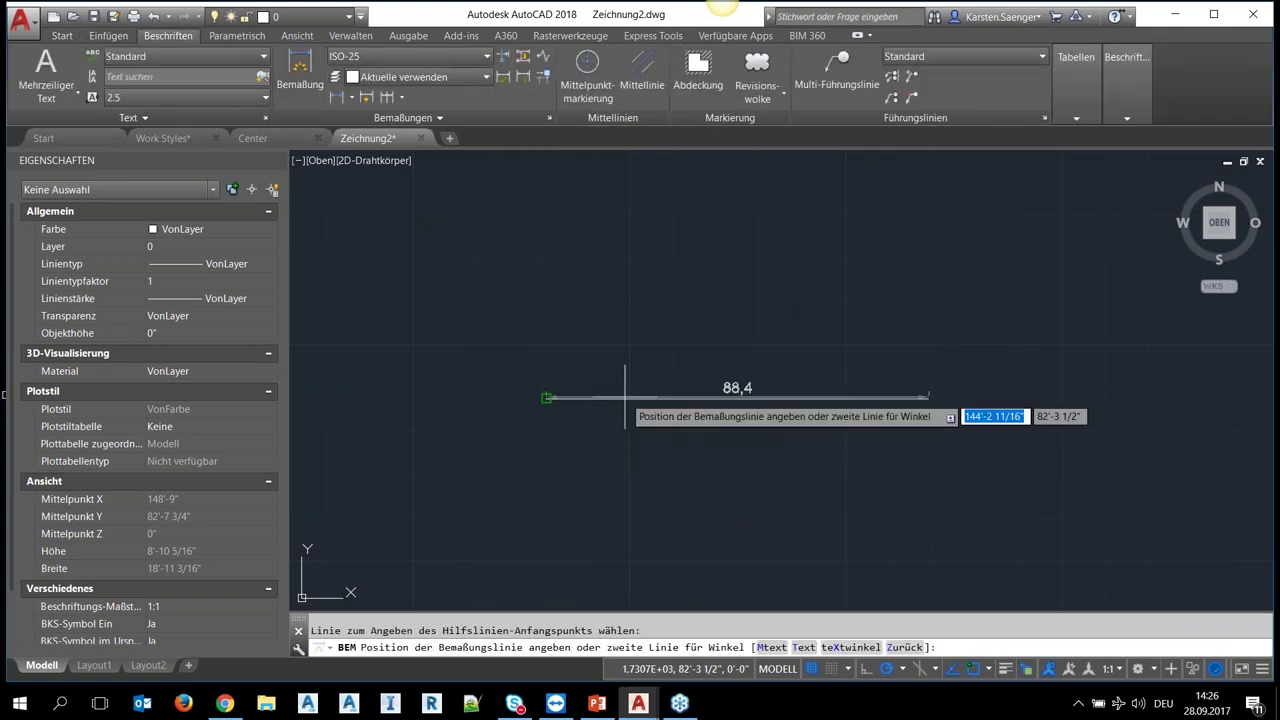
{"action": "left_click", "coordinate": [722, 334]}
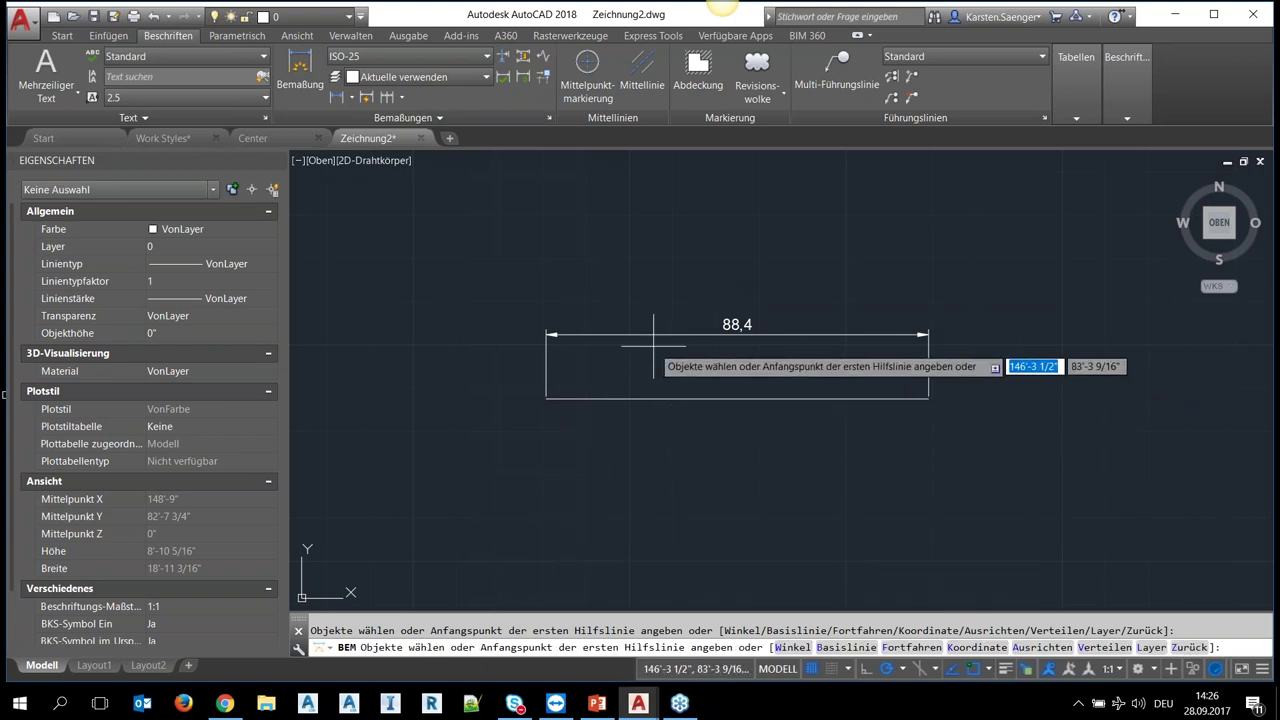
{"action": "type", "text": "f"}
{"action": "key", "text": "Return"}
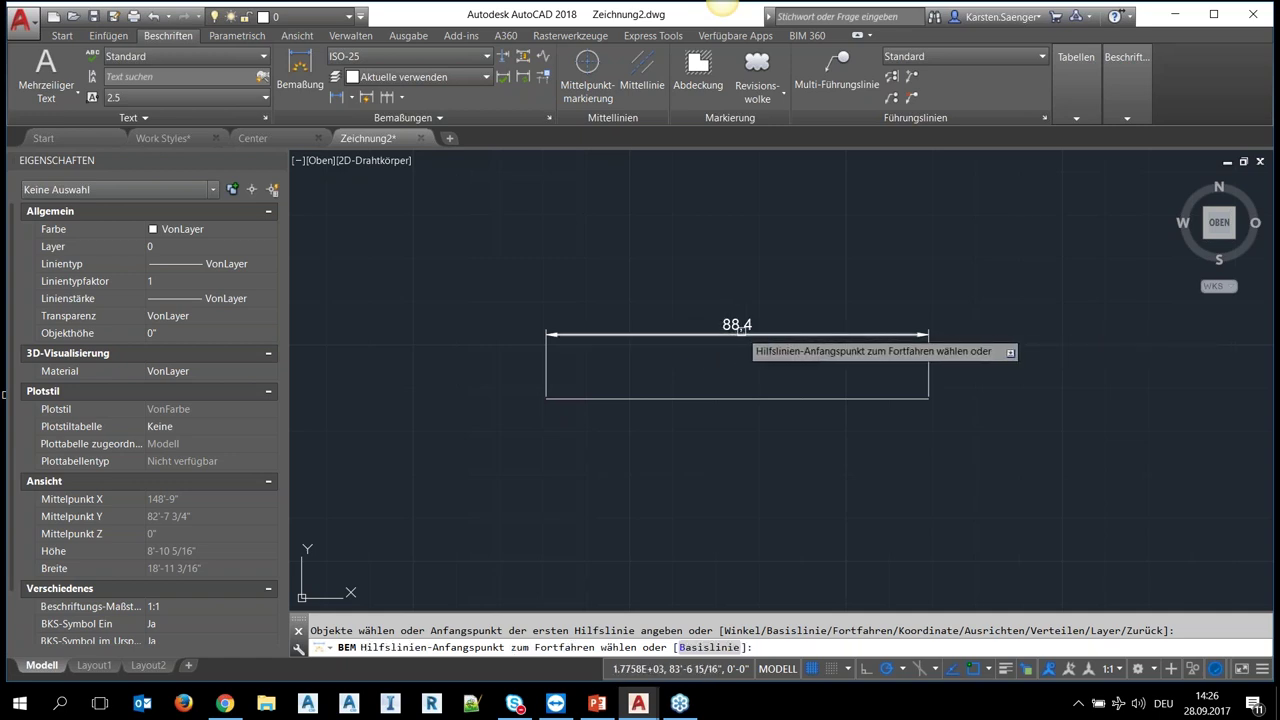
- End the continued dimension, then open the EINHEIT units dialog and close it unchanged
{"action": "key", "text": "Escape"}
{"action": "left_click", "coordinate": [558, 640]}
{"action": "type", "text": "einheit"}
{"action": "key", "text": "Return"}
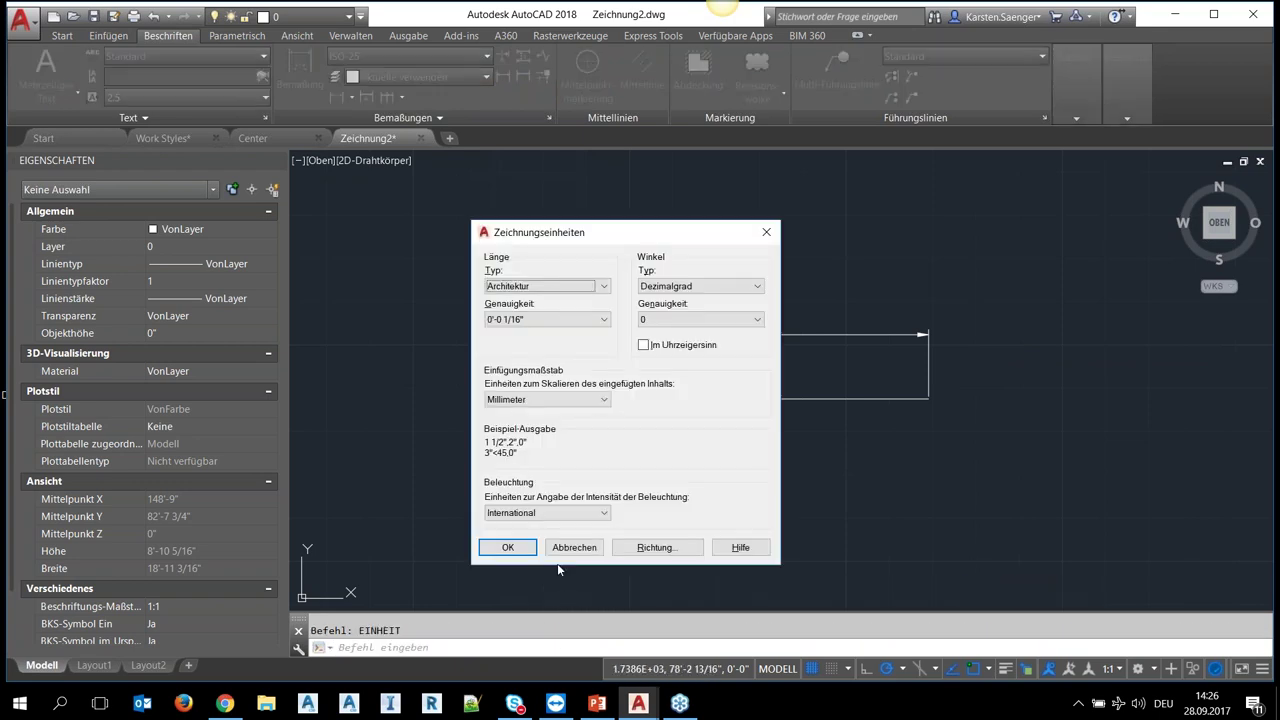
{"action": "left_click", "coordinate": [565, 549]}
- Run DWGUNITS at the command line to list the six units, Zoll through Meter
{"action": "left_click", "coordinate": [478, 648]}
{"action": "type", "text": "DWGunt"}
{"action": "key", "text": "BackSpace"}
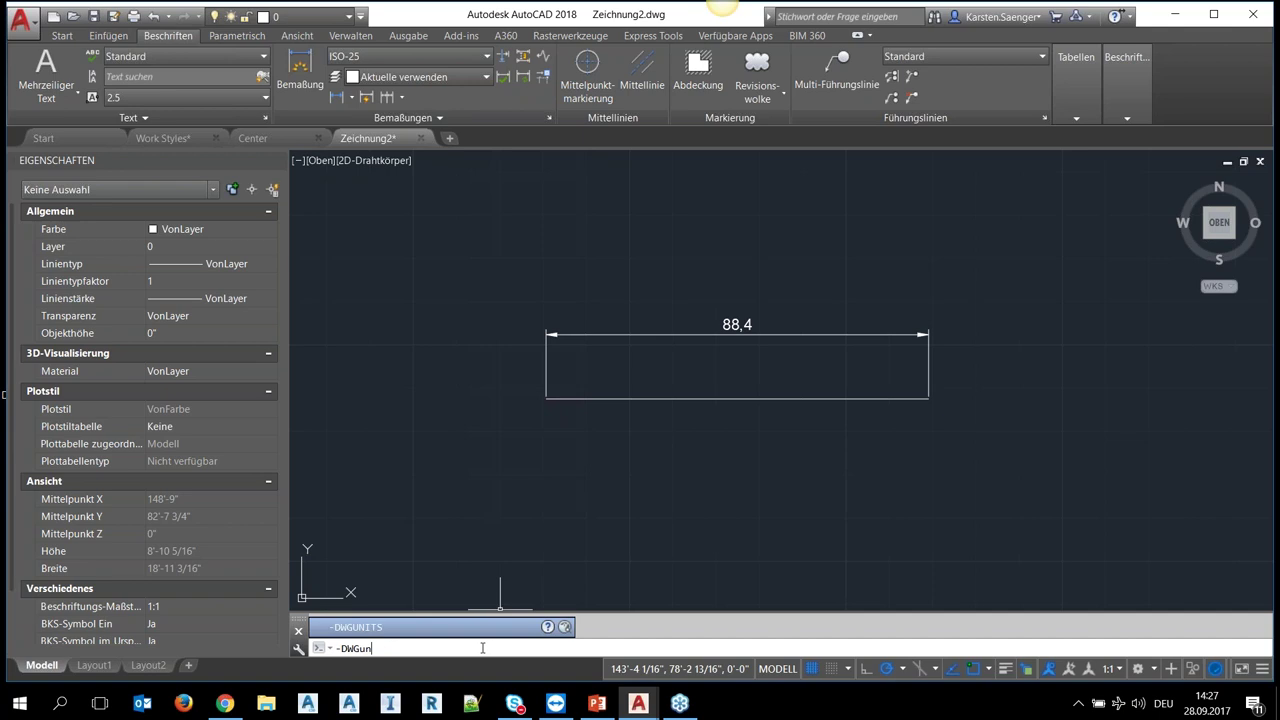
{"action": "type", "text": "ts"}
{"action": "key", "text": "Return"}
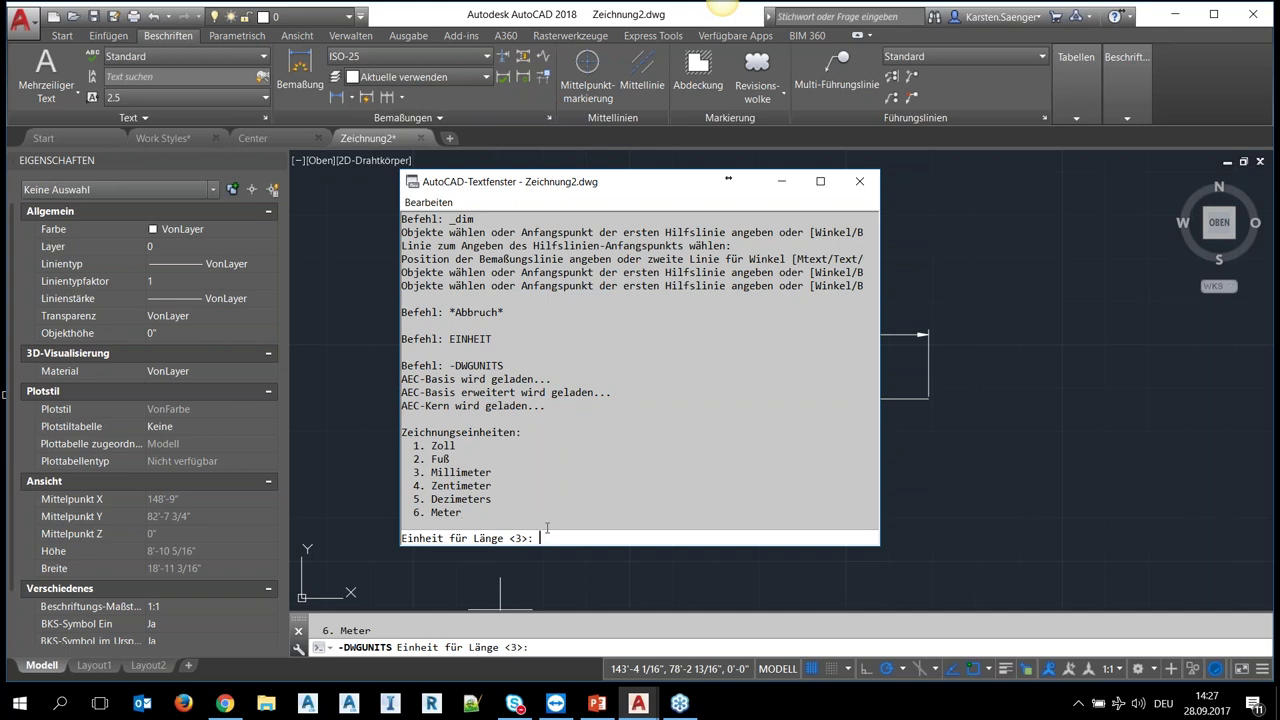
- In -DWGUNITS, choose meters (6) in decimal format with 3-decimal precision
{"action": "type", "text": "6"}
{"action": "key", "text": "Return"}
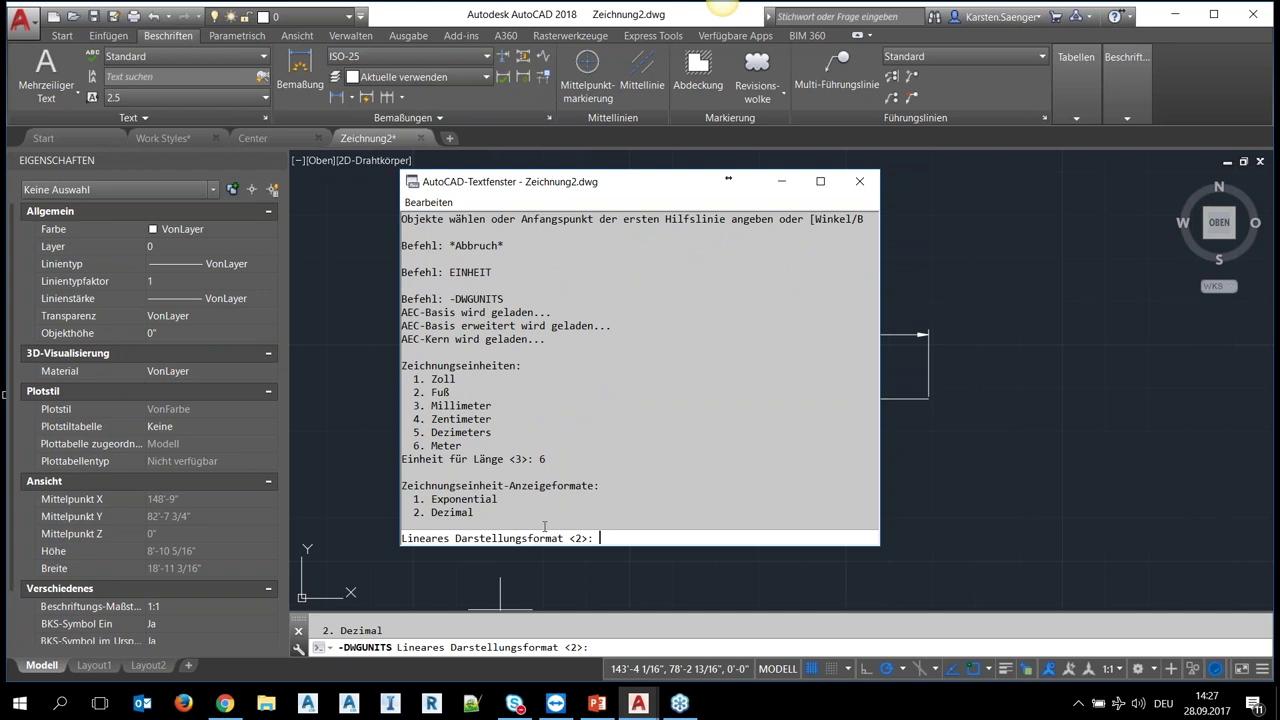
{"action": "key", "text": "Return"}
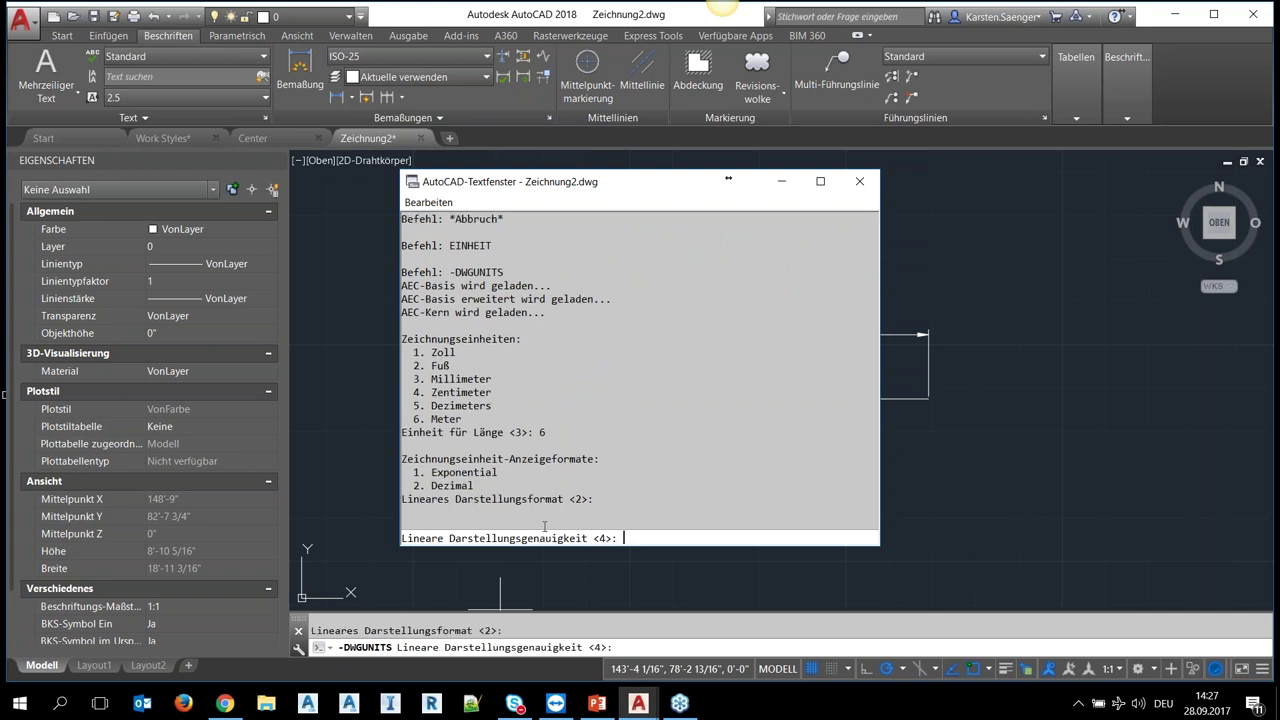
{"action": "type", "text": "3"}
{"action": "key", "text": "Return"}
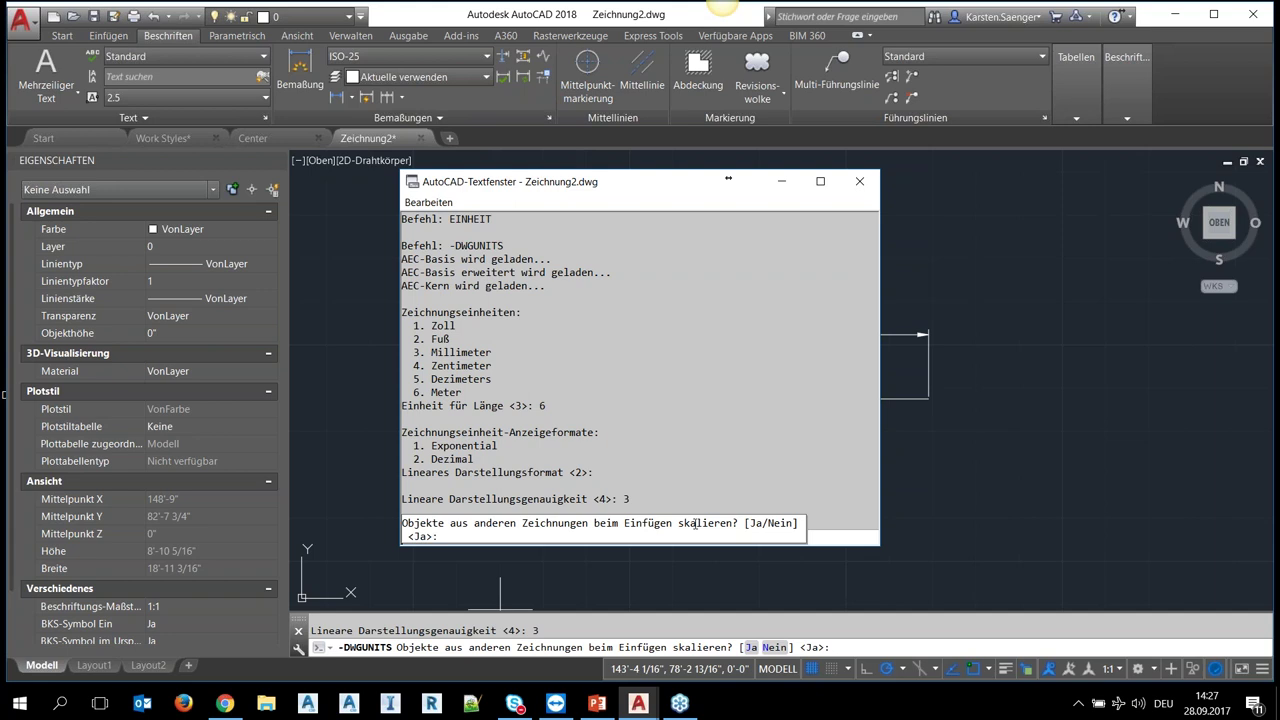
- Keep the insertion scaling defaults and rescale model objects but not paper space objects
{"action": "key", "text": "Return"}
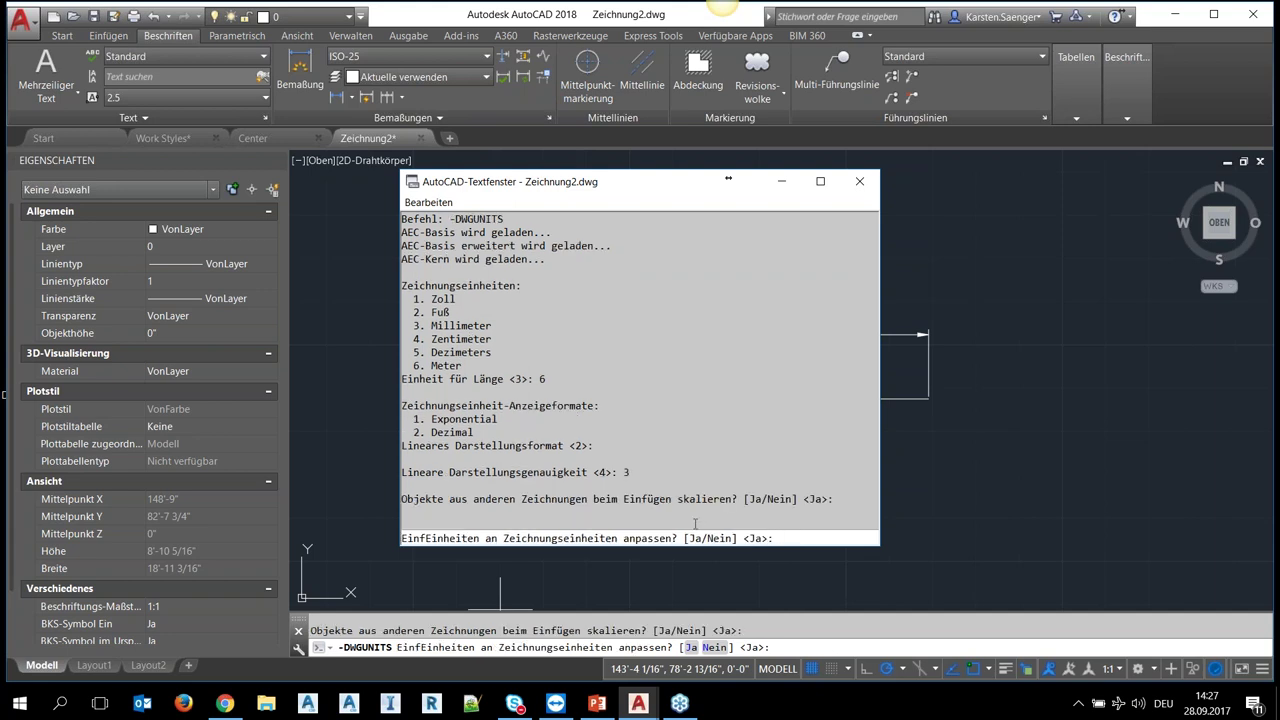
{"action": "key", "text": "Return"}
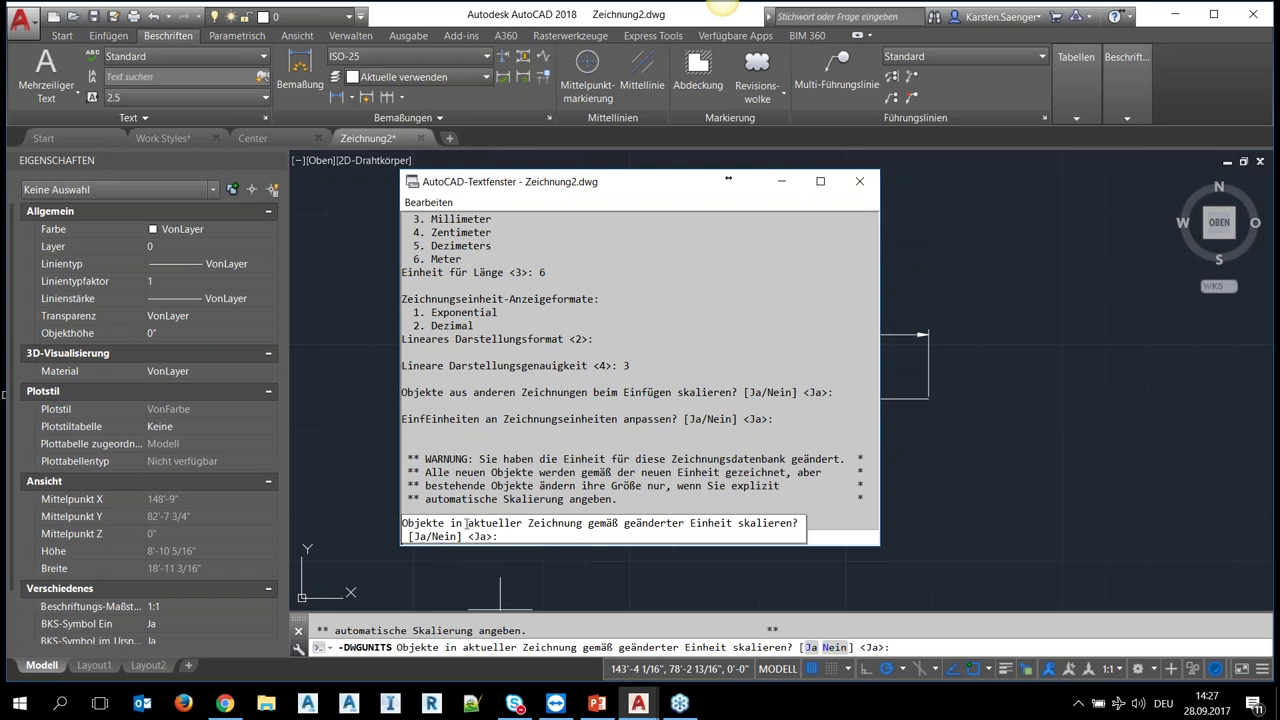
{"action": "key", "text": "Return"}
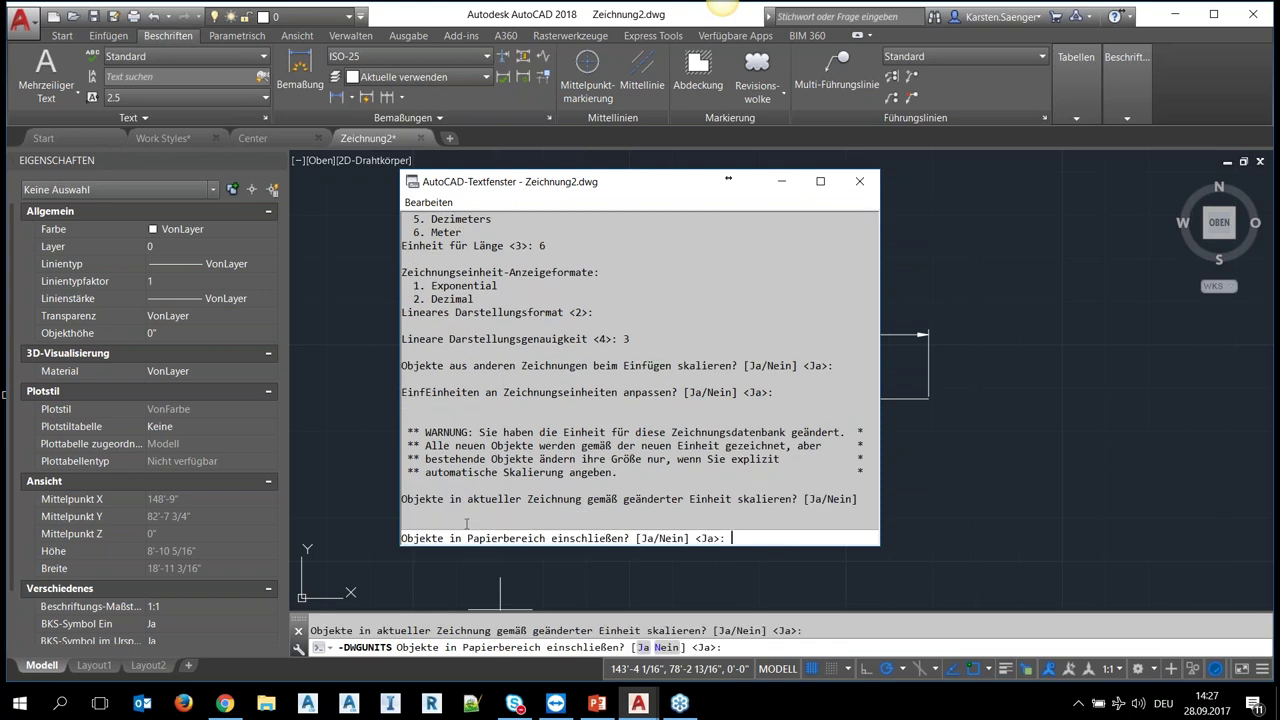
{"action": "type", "text": "n"}
{"action": "key", "text": "Return"}
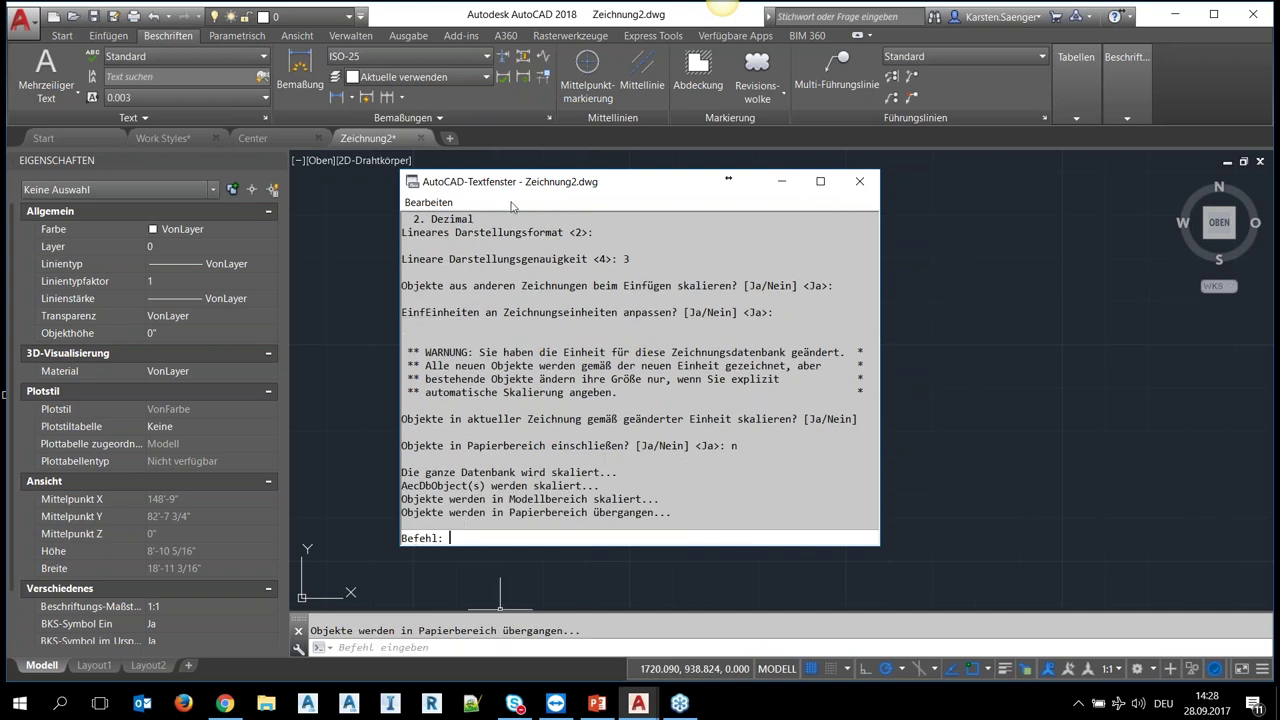
{"action": "left_click_drag", "start_coordinate": [728, 178], "coordinate": [838, 153]}
- Zoom to extents, close Zeichnung2 without saving, and switch to Work Styles.dwg
{"action": "left_click", "coordinate": [969, 156]}
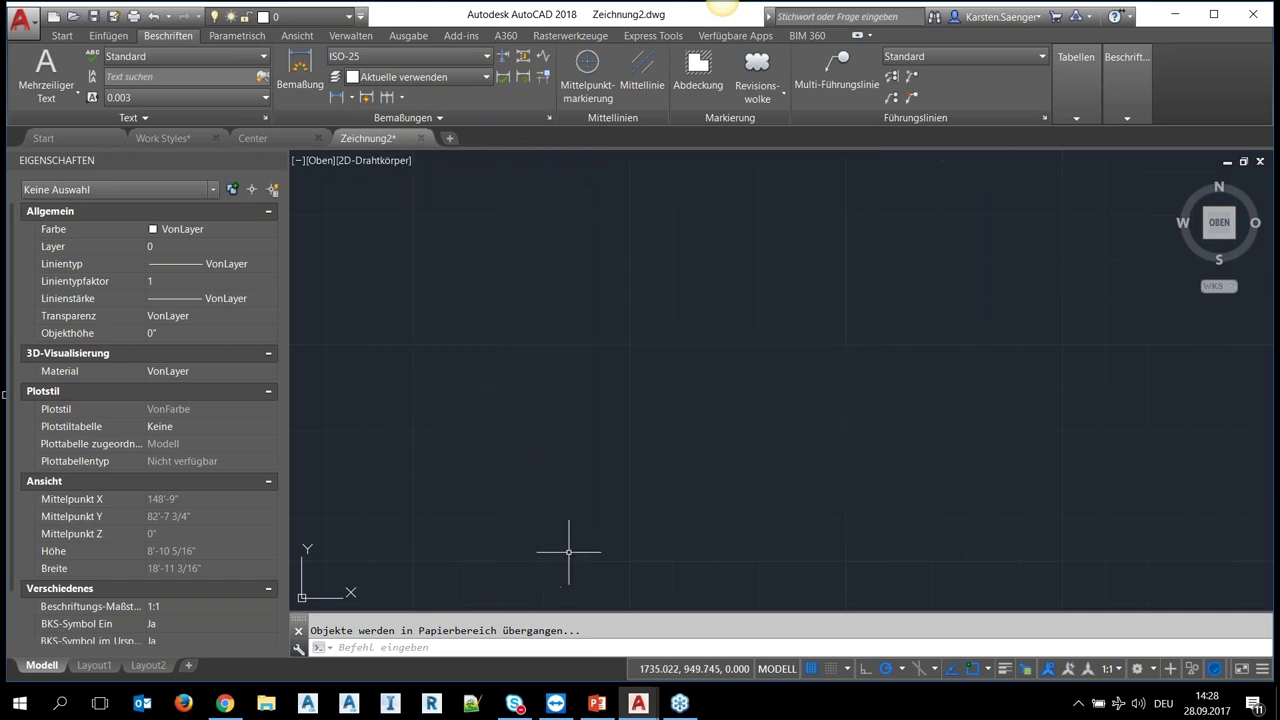
{"action": "middle_click", "coordinate": [578, 456]}
{"action": "middle_click", "coordinate": [578, 456]}
{"action": "scroll", "coordinate": [848, 480], "scroll_direction": "down", "scroll_amount": 2}
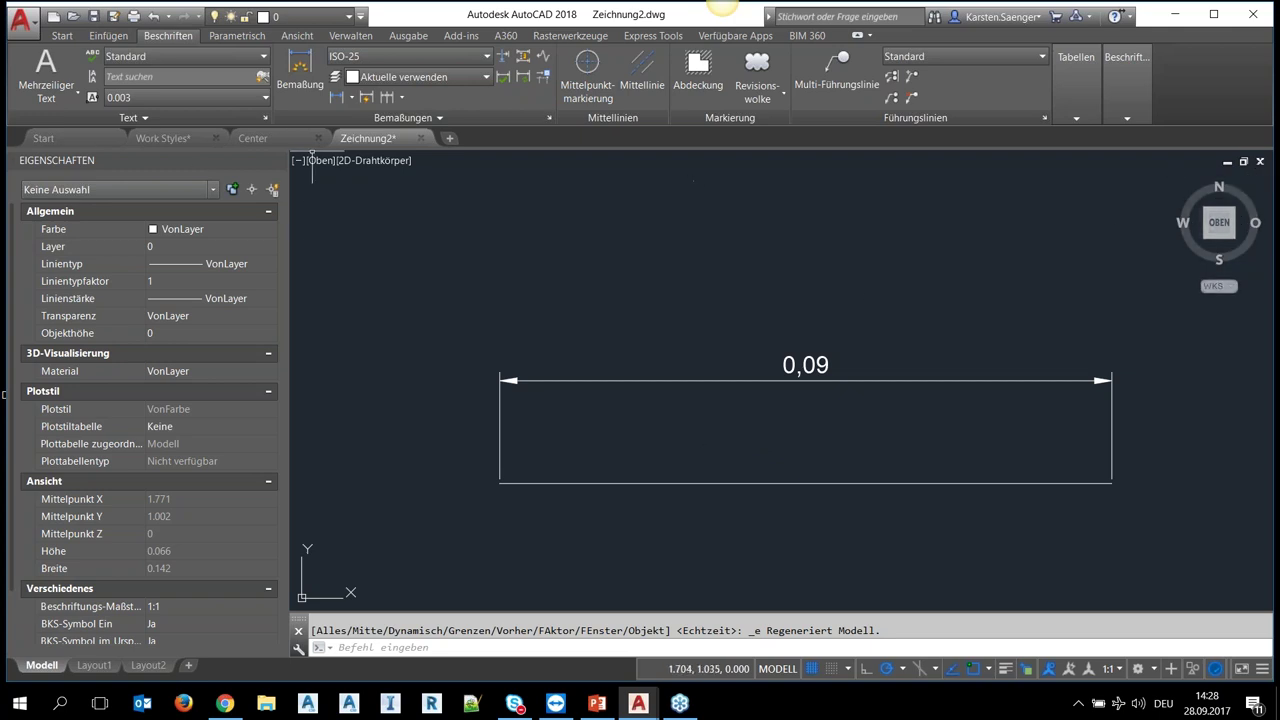
{"action": "left_click", "coordinate": [421, 139]}
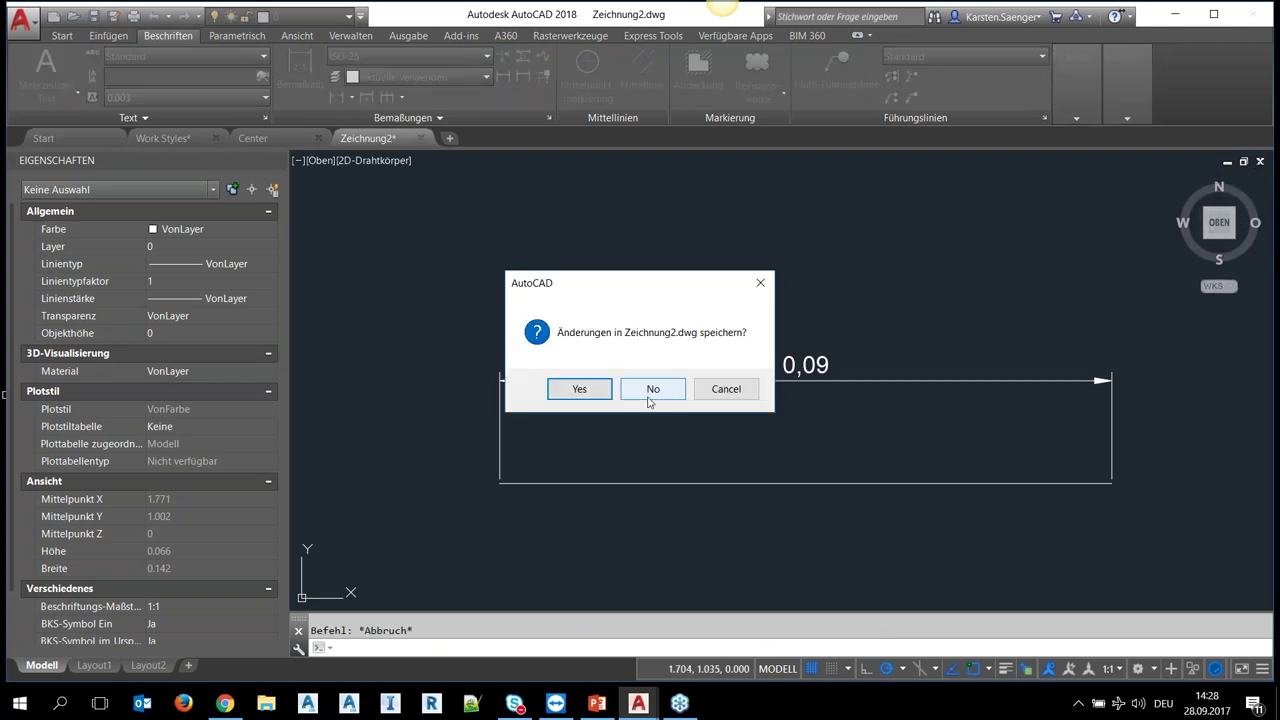
{"action": "left_click", "coordinate": [651, 395]}
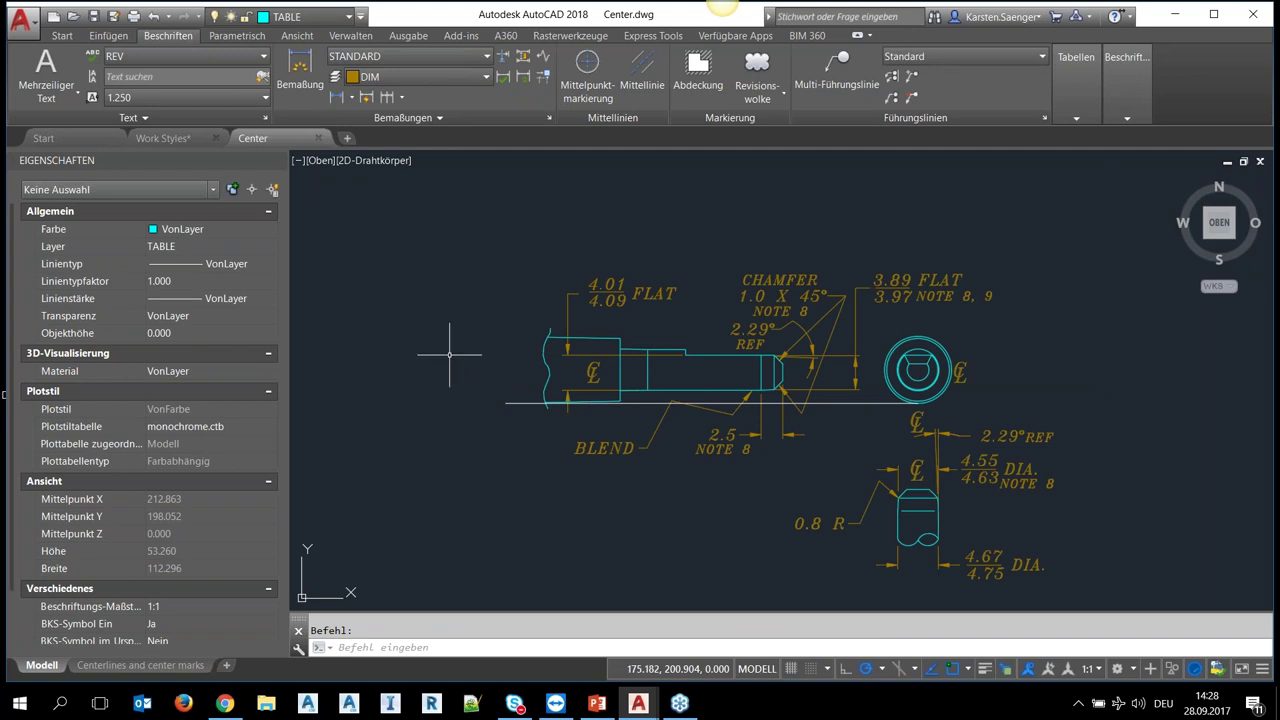
{"action": "left_click", "coordinate": [163, 138]}
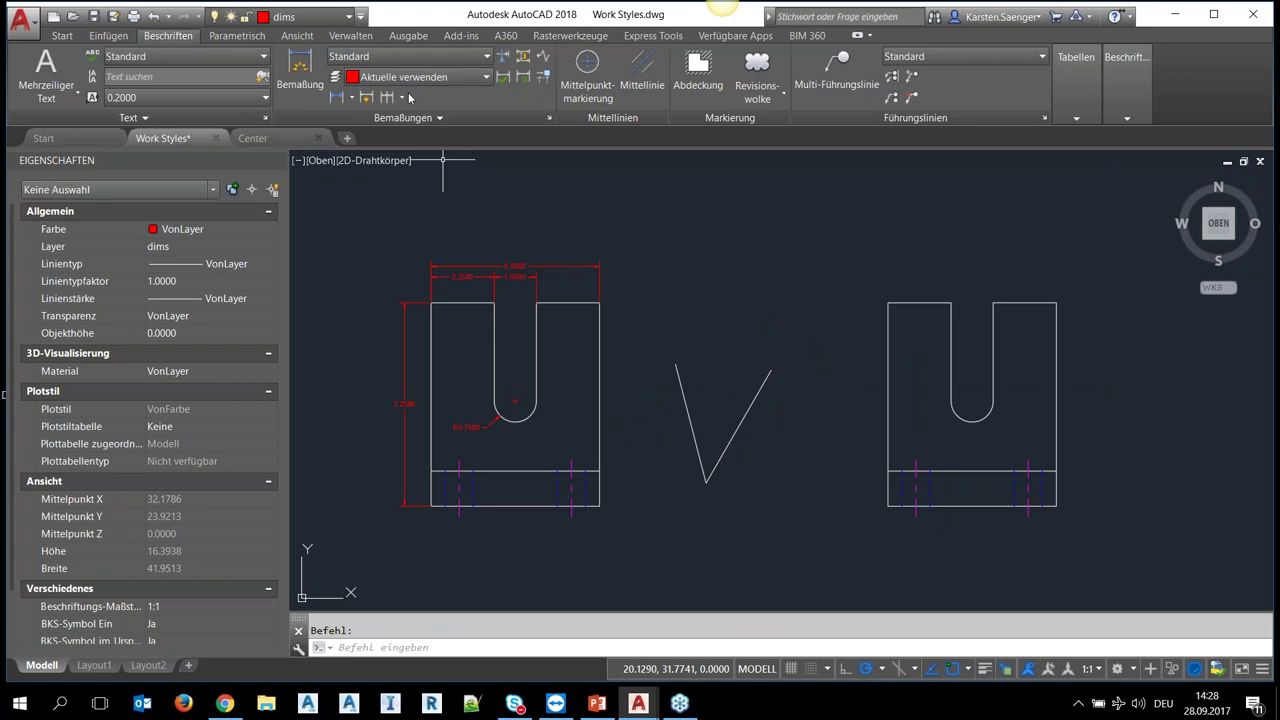
- Open the Bemaßungsstil-Manager from the Bemaßungen panel and choose Ändern for Standard
{"action": "left_click", "coordinate": [549, 119]}
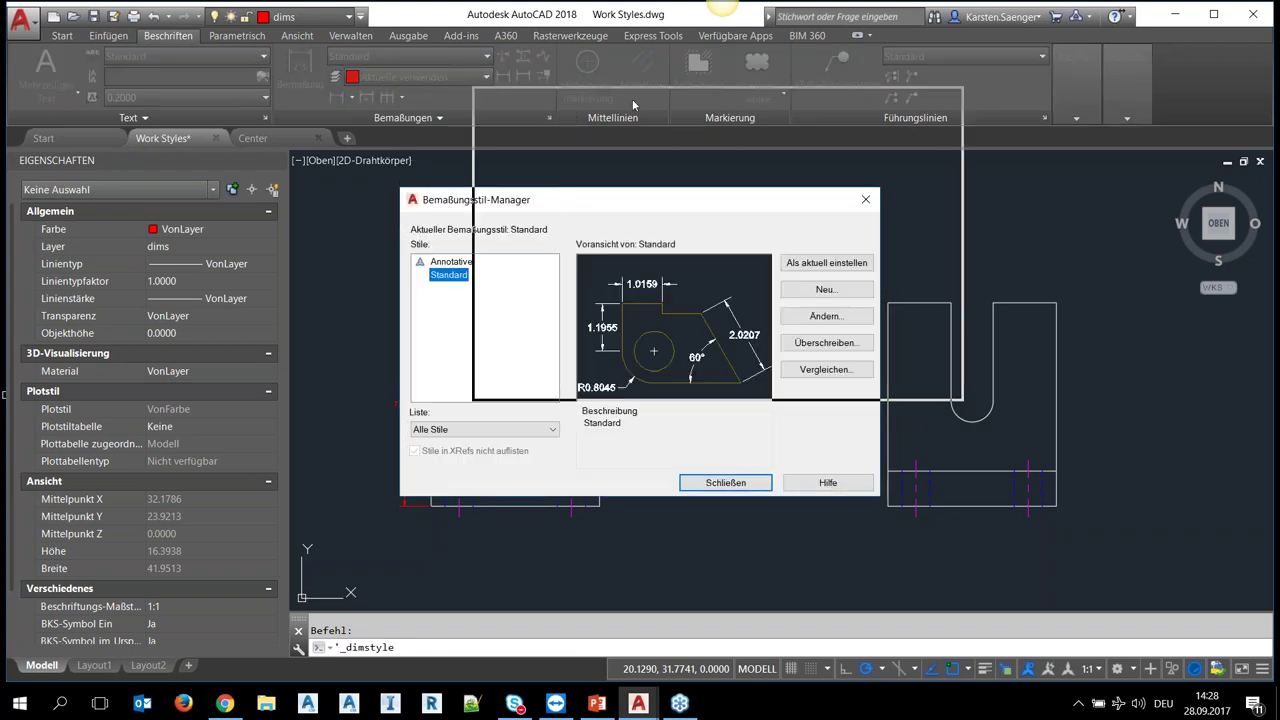
{"action": "left_click_drag", "start_coordinate": [604, 138], "coordinate": [690, 84]}
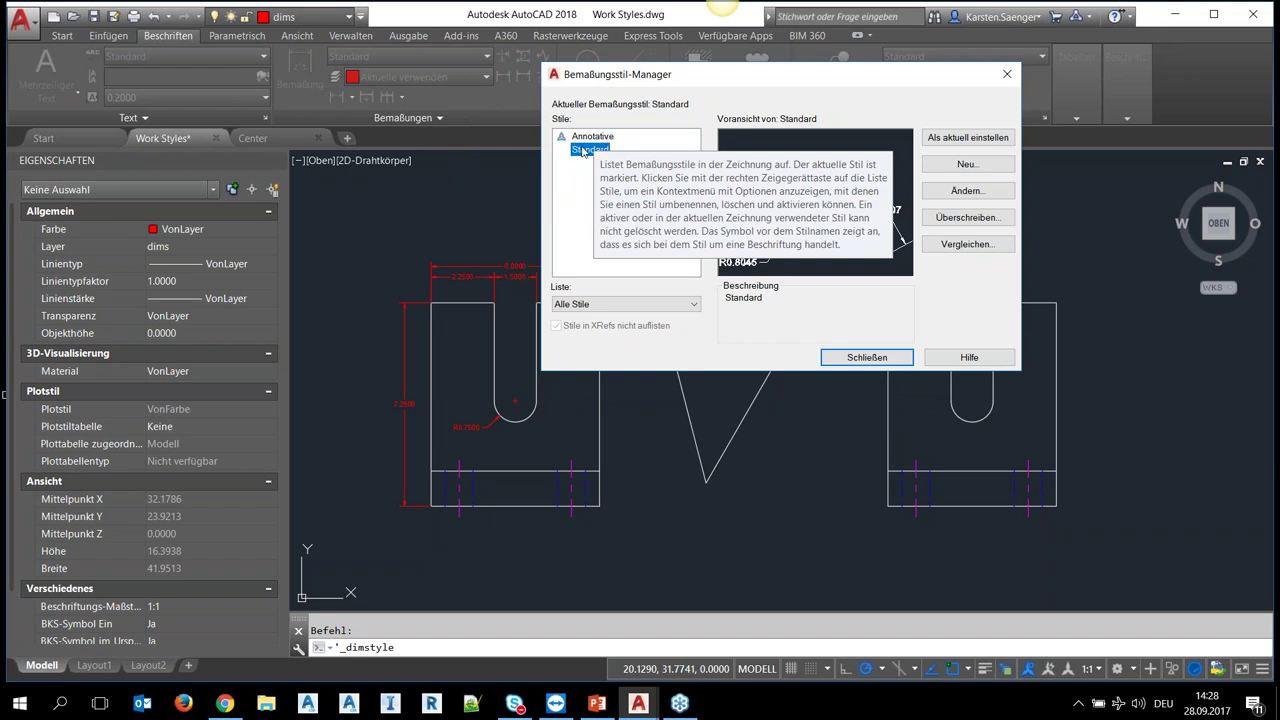
{"action": "left_click_drag", "start_coordinate": [611, 84], "coordinate": [636, 81]}
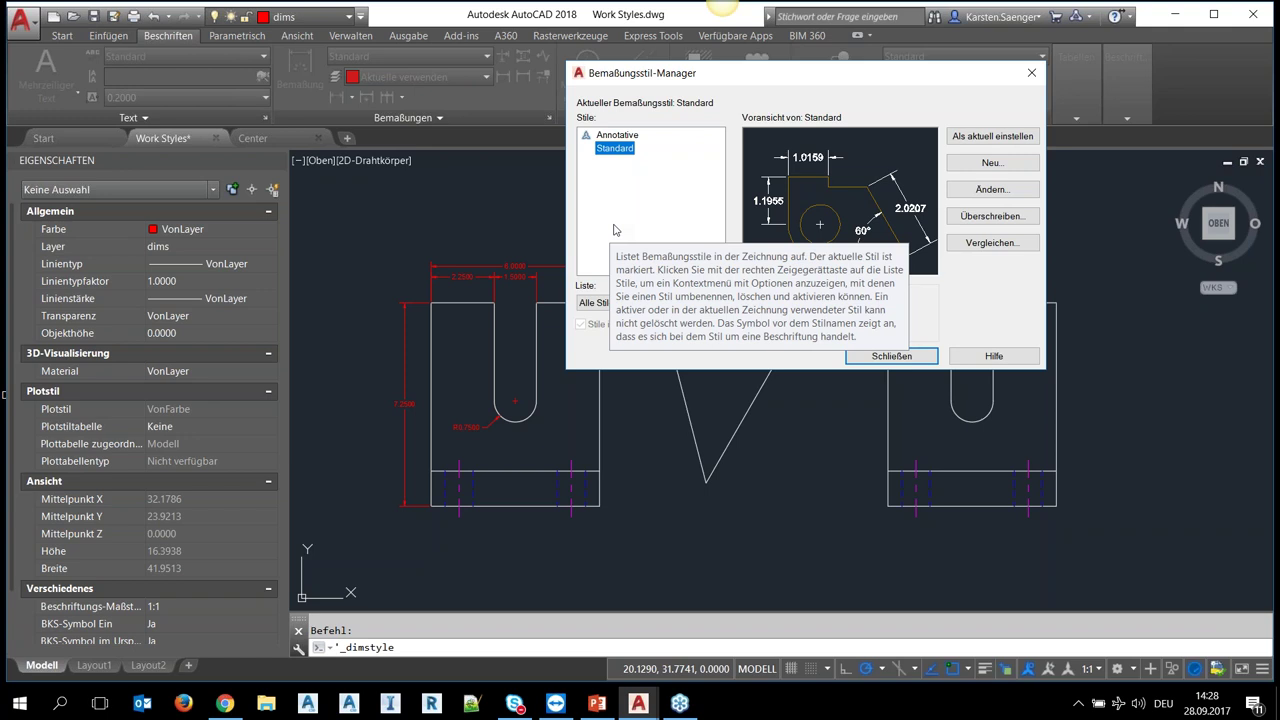
{"action": "left_click_drag", "start_coordinate": [648, 76], "coordinate": [601, 64]}
{"action": "left_click", "coordinate": [930, 178]}
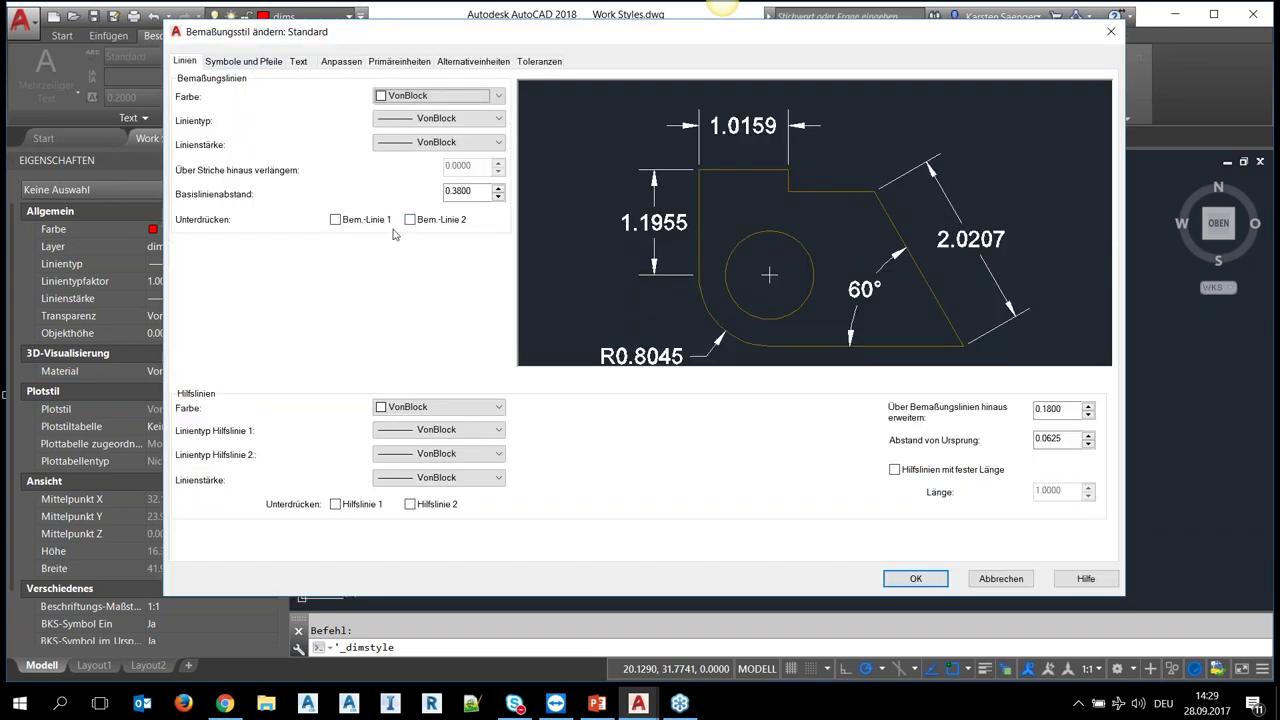
- Give Standard green dimension lines, yellow extension lines and cyan text, and confirm with OK
{"action": "left_click", "coordinate": [498, 97]}
{"action": "left_click", "coordinate": [430, 165]}
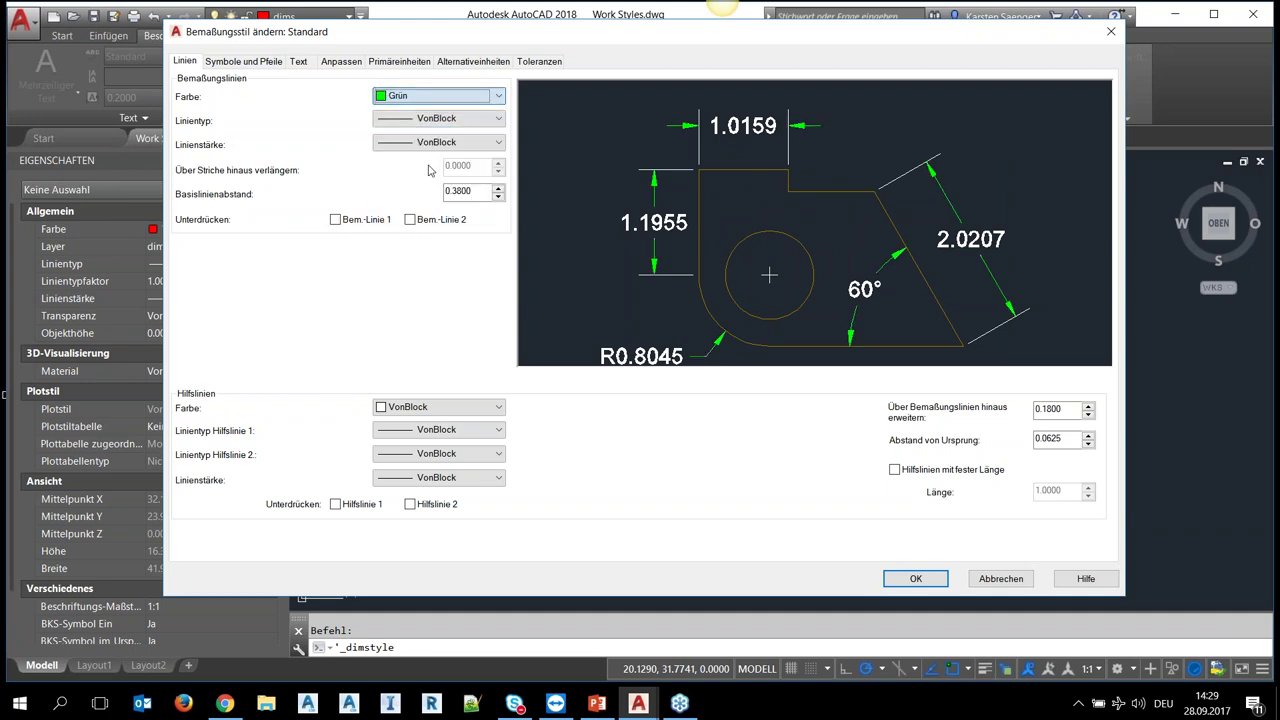
{"action": "left_click", "coordinate": [441, 118]}
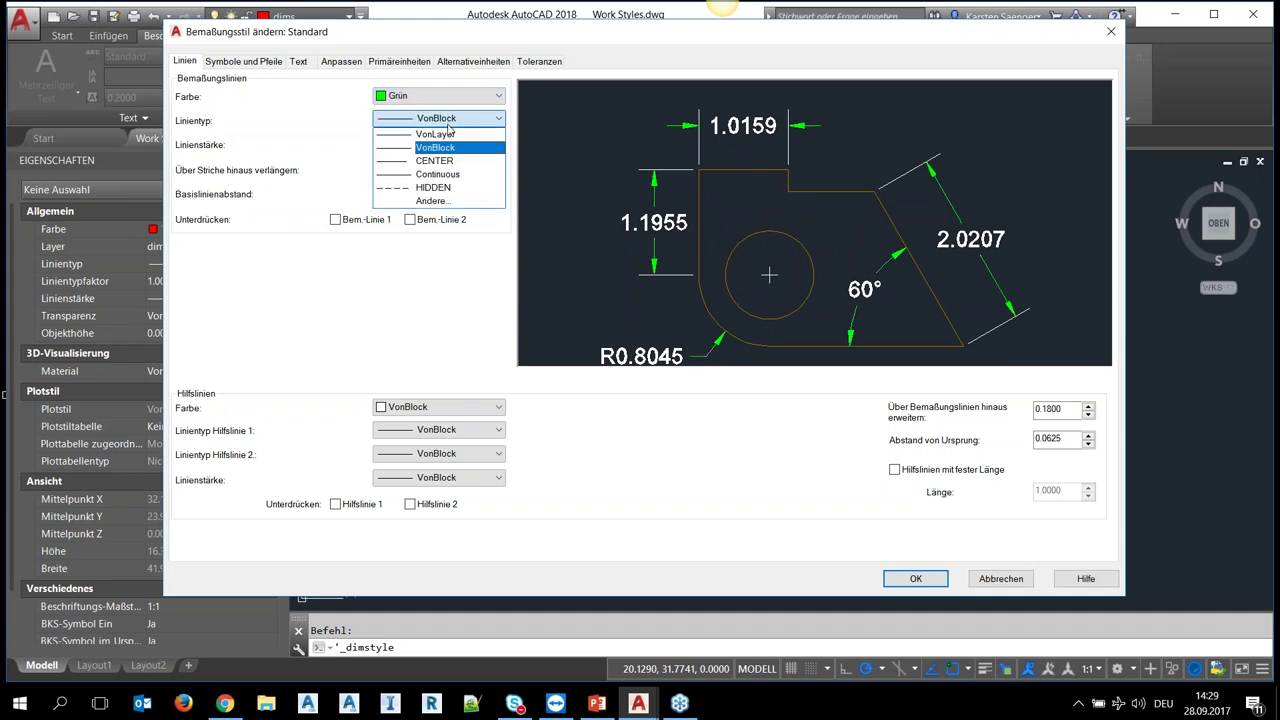
{"action": "left_click", "coordinate": [410, 123]}
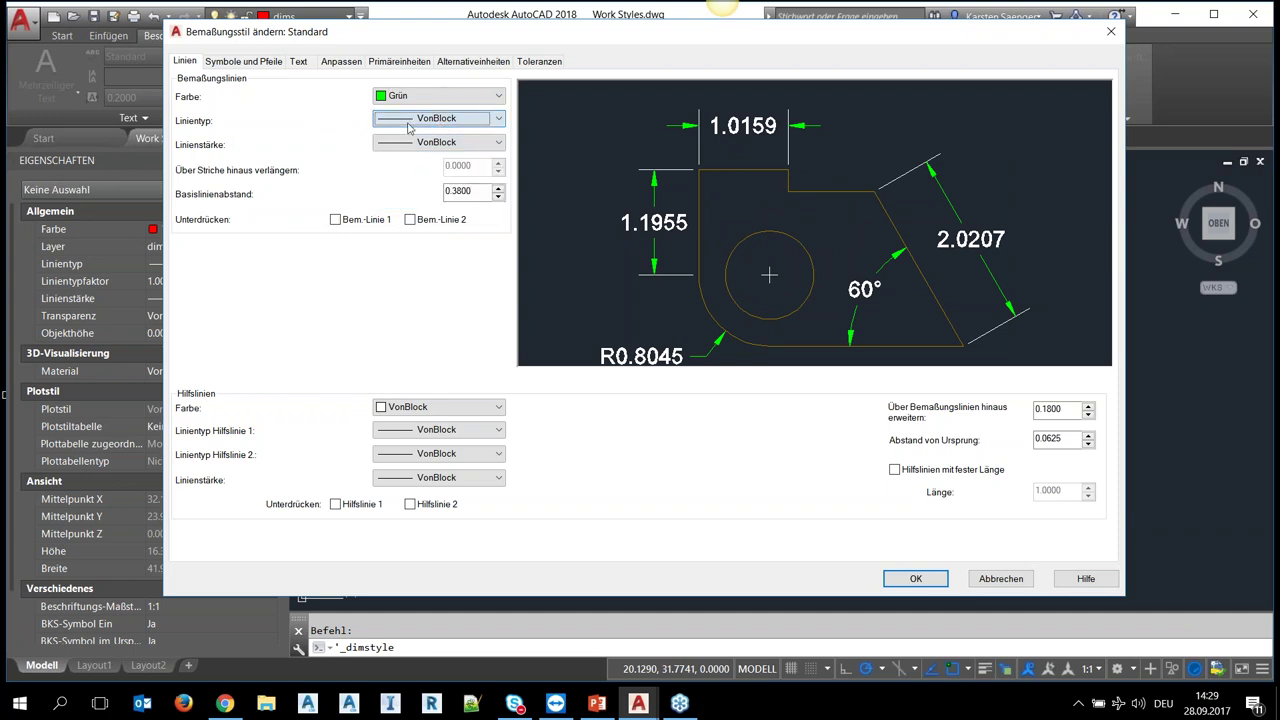
{"action": "left_click", "coordinate": [420, 146]}
{"action": "left_click", "coordinate": [420, 148]}
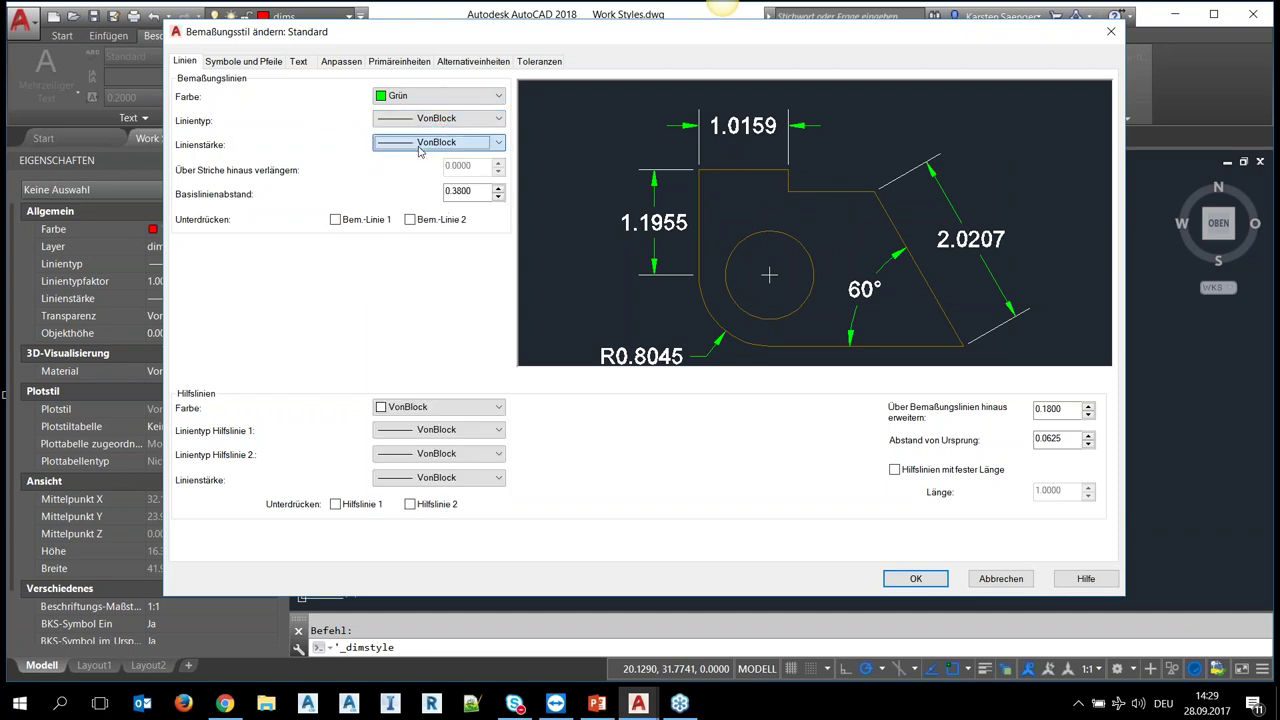
{"action": "left_click", "coordinate": [440, 408]}
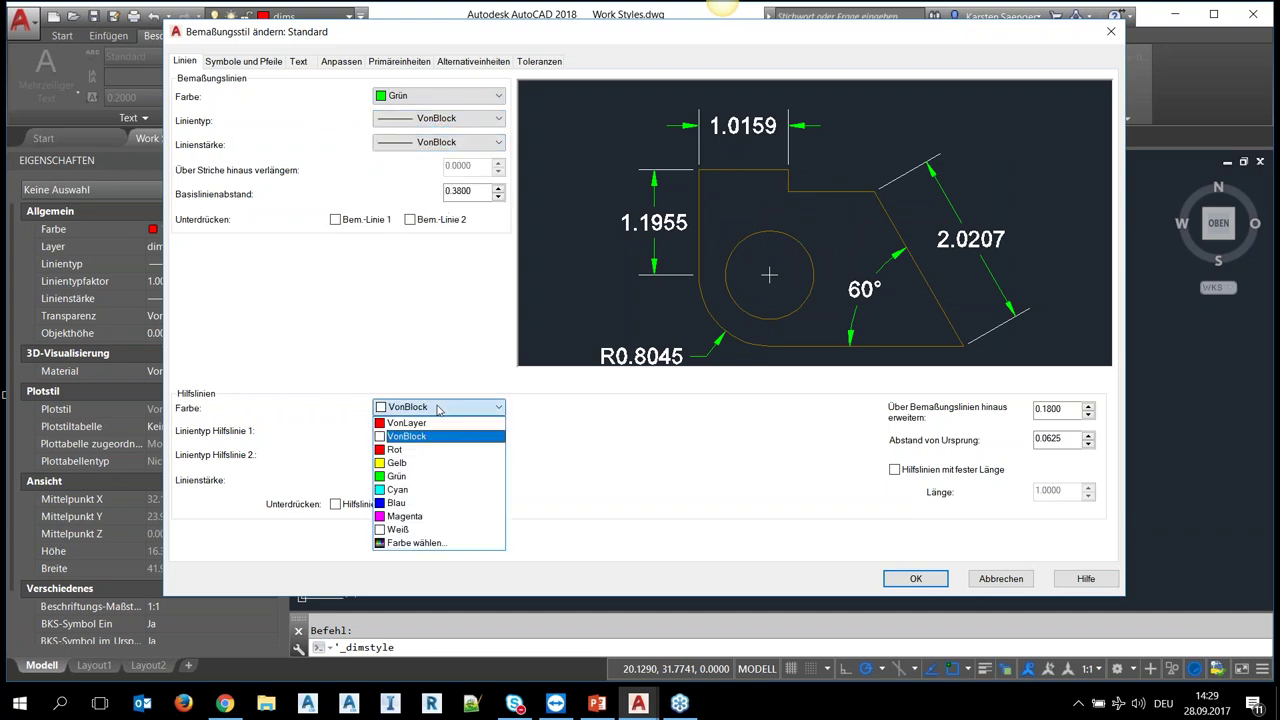
{"action": "left_click", "coordinate": [405, 464]}
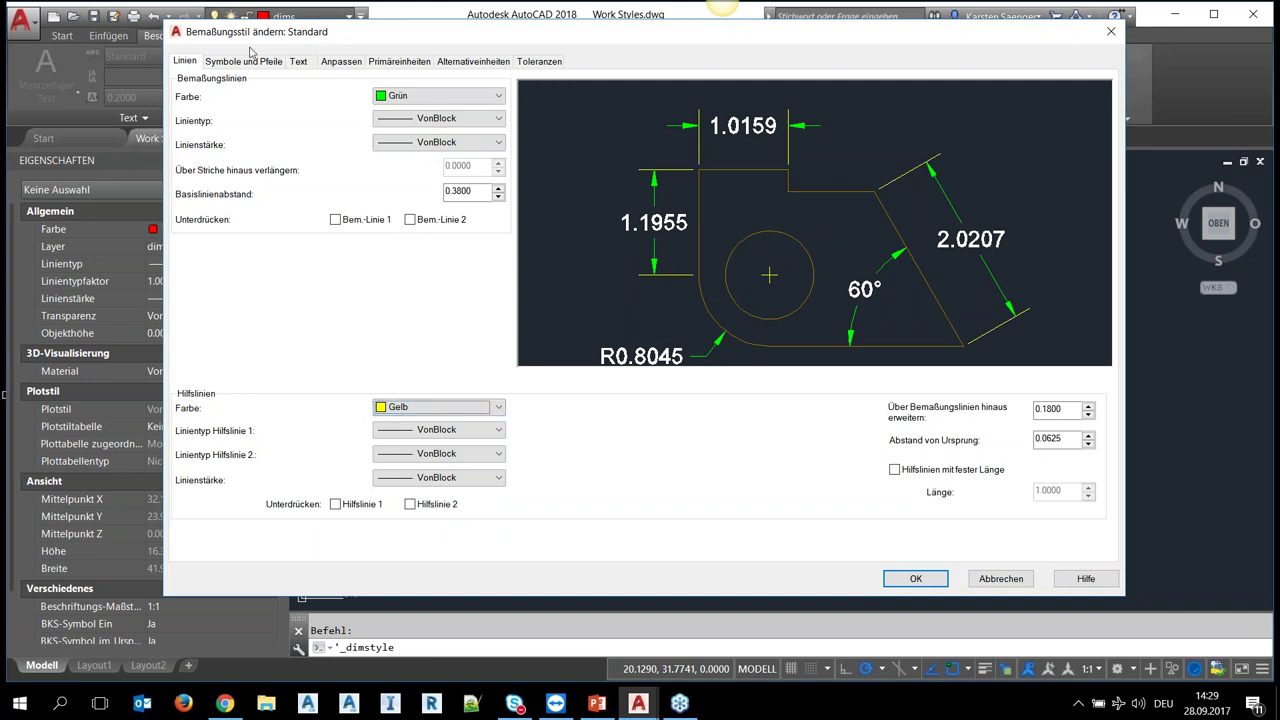
{"action": "left_click", "coordinate": [305, 64]}
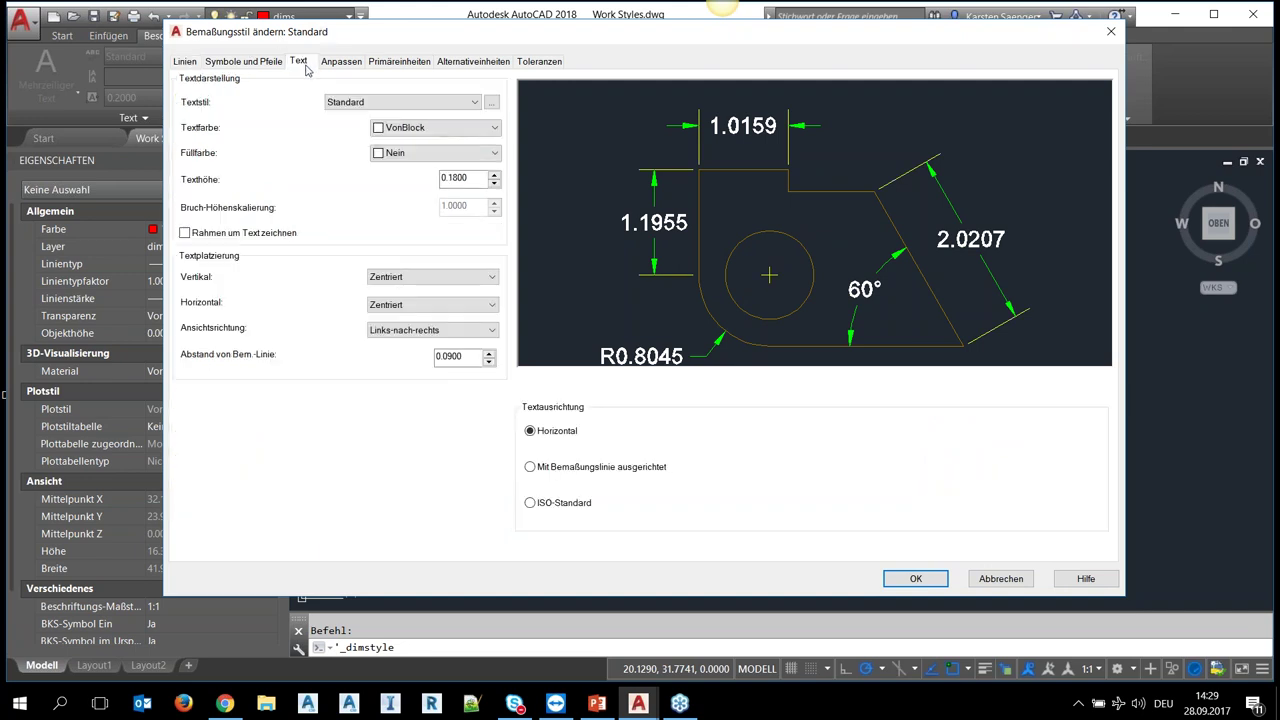
{"action": "left_click", "coordinate": [437, 135]}
{"action": "left_click", "coordinate": [420, 212]}
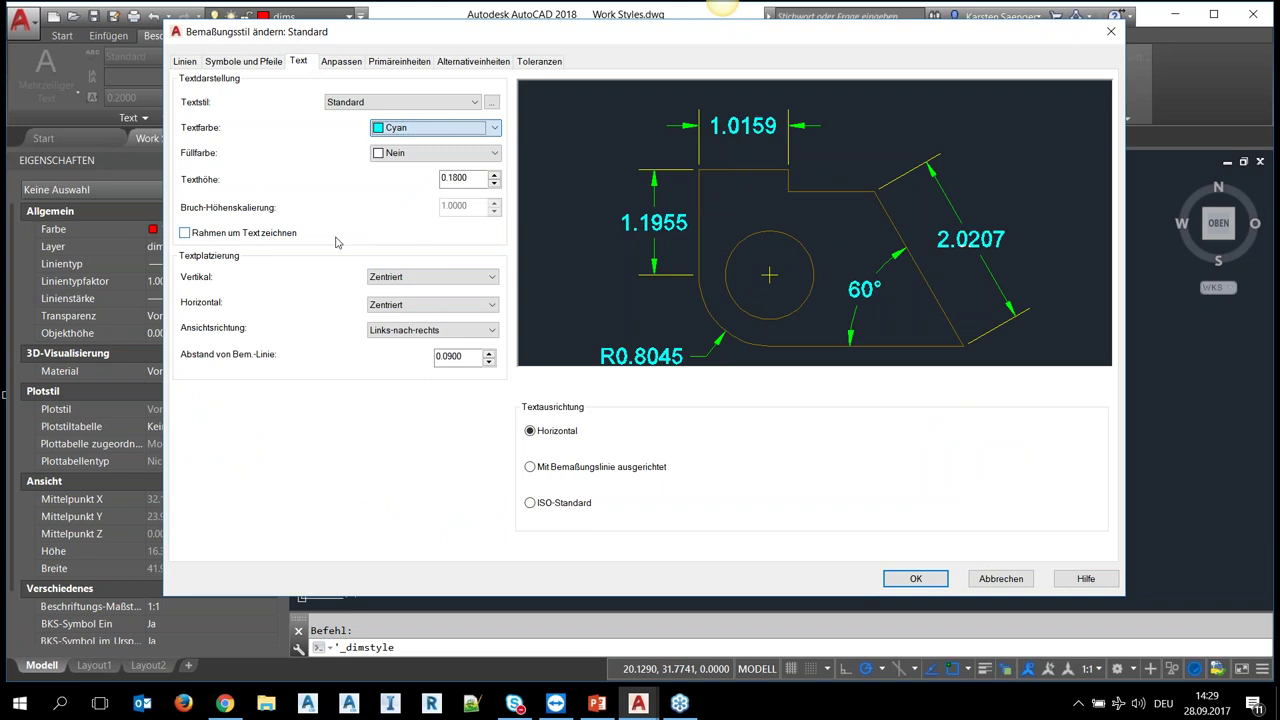
{"action": "left_click", "coordinate": [915, 580]}
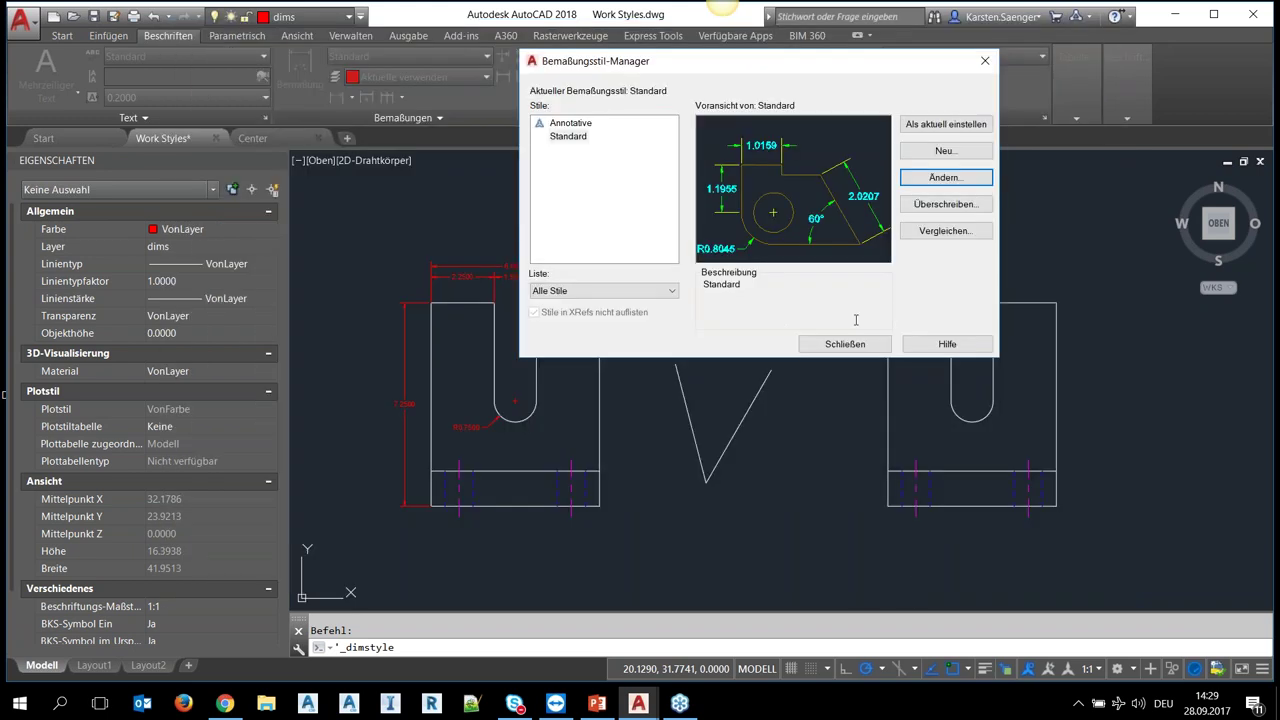
- Close the manager, pan to view the recoloured dimensions, and reopen Bemaßungsstile verwalten
{"action": "left_click", "coordinate": [851, 345]}
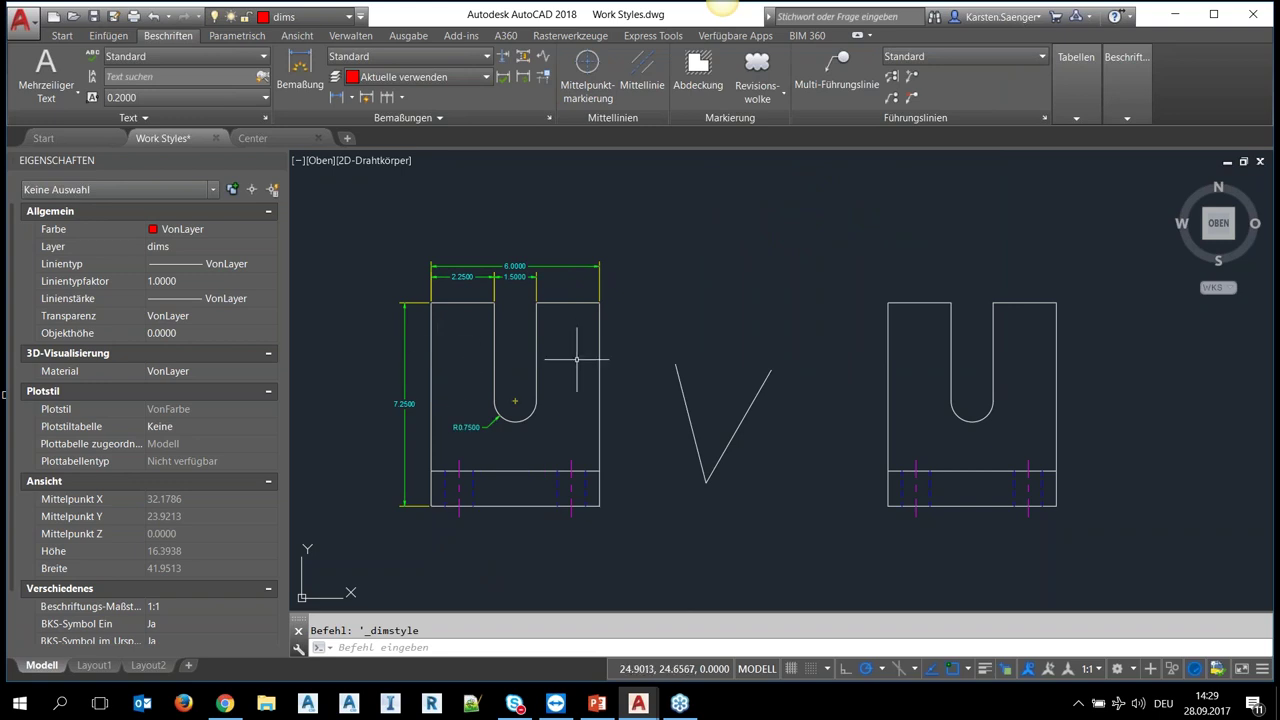
{"action": "middle_click_drag", "start_coordinate": [635, 369], "coordinate": [562, 356]}
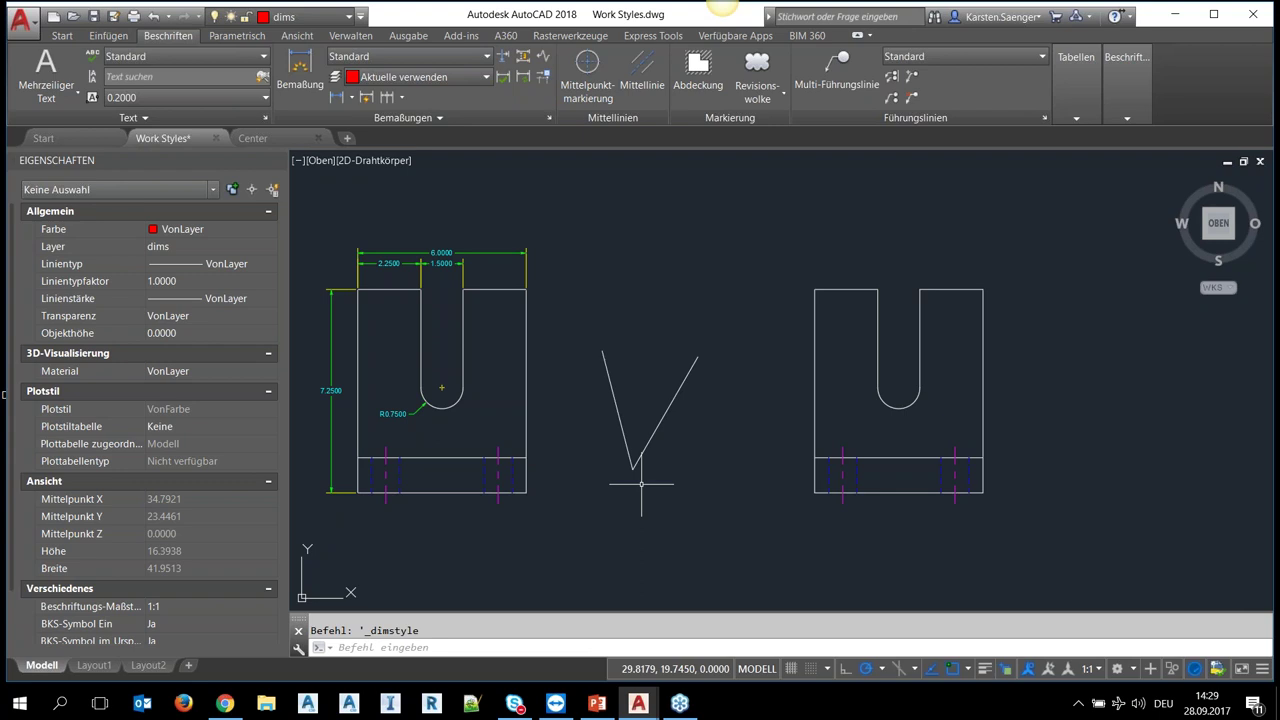
{"action": "mouse_move", "coordinate": [709, 371]}
{"action": "middle_mouse_down"}
{"action": "mouse_move", "coordinate": [467, 369]}
{"action": "mouse_move", "coordinate": [706, 424]}
{"action": "middle_mouse_up"}
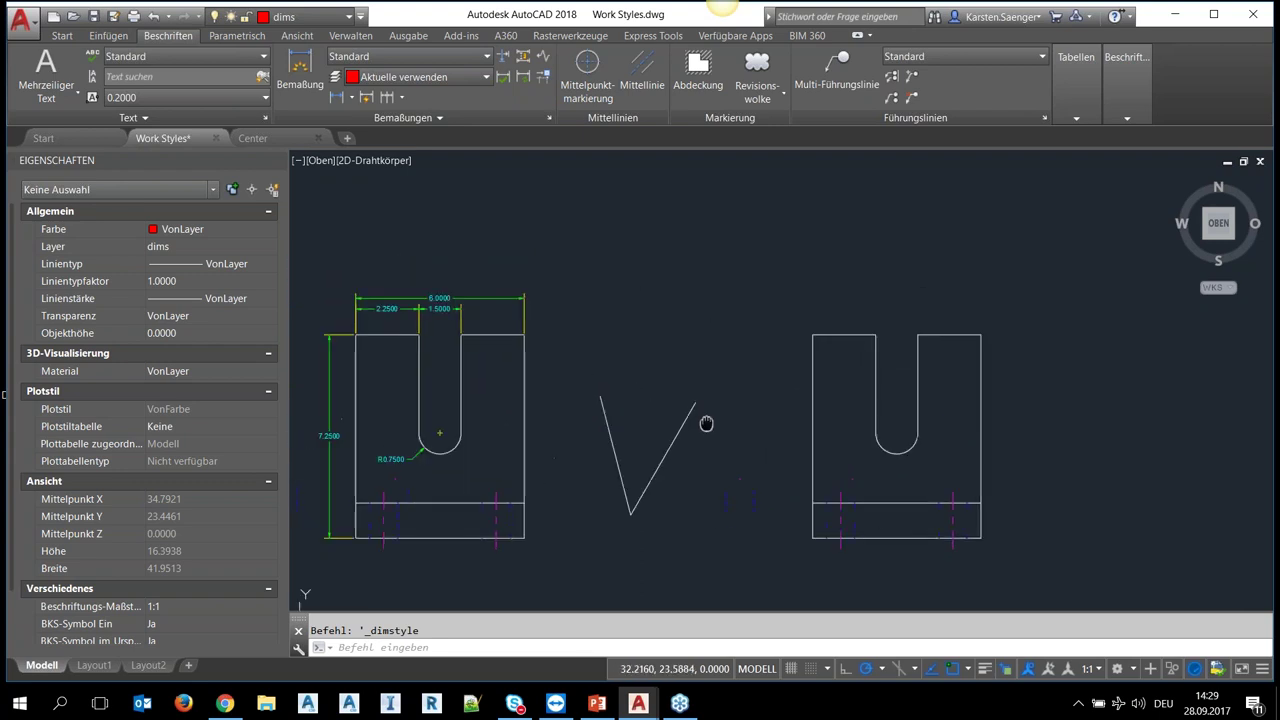
{"action": "left_click", "coordinate": [420, 60]}
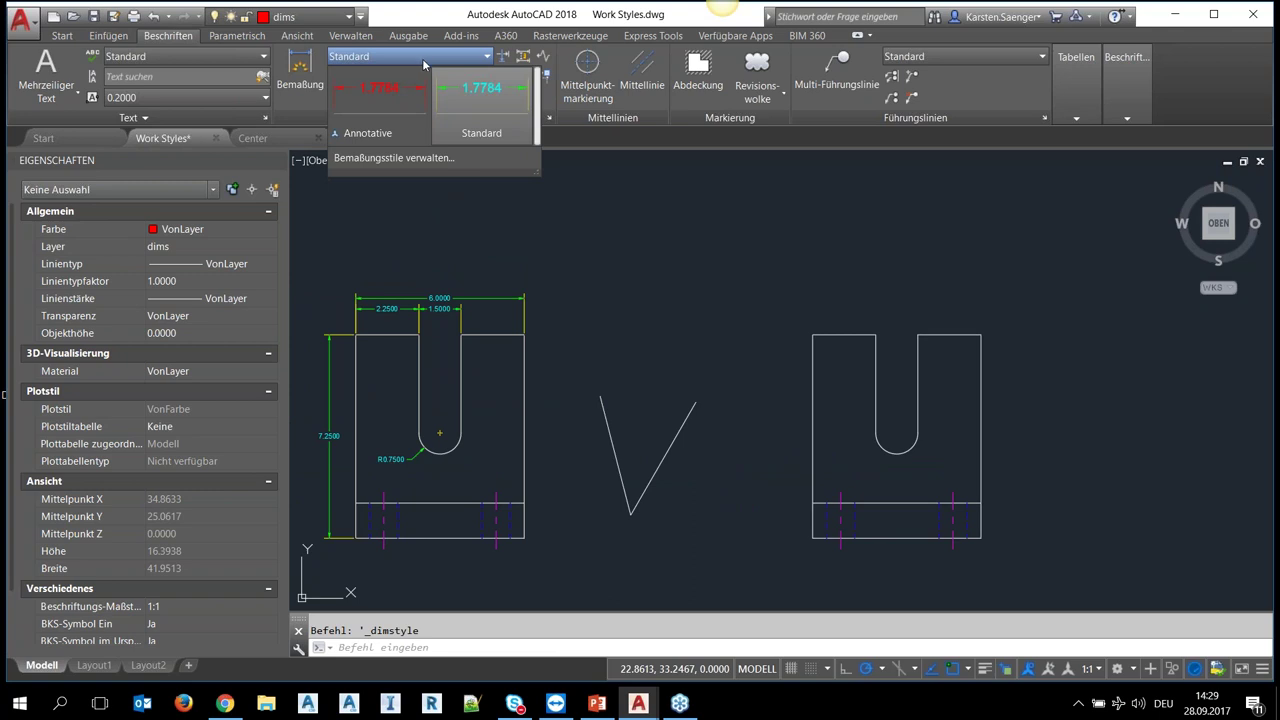
{"action": "left_click", "coordinate": [407, 161]}
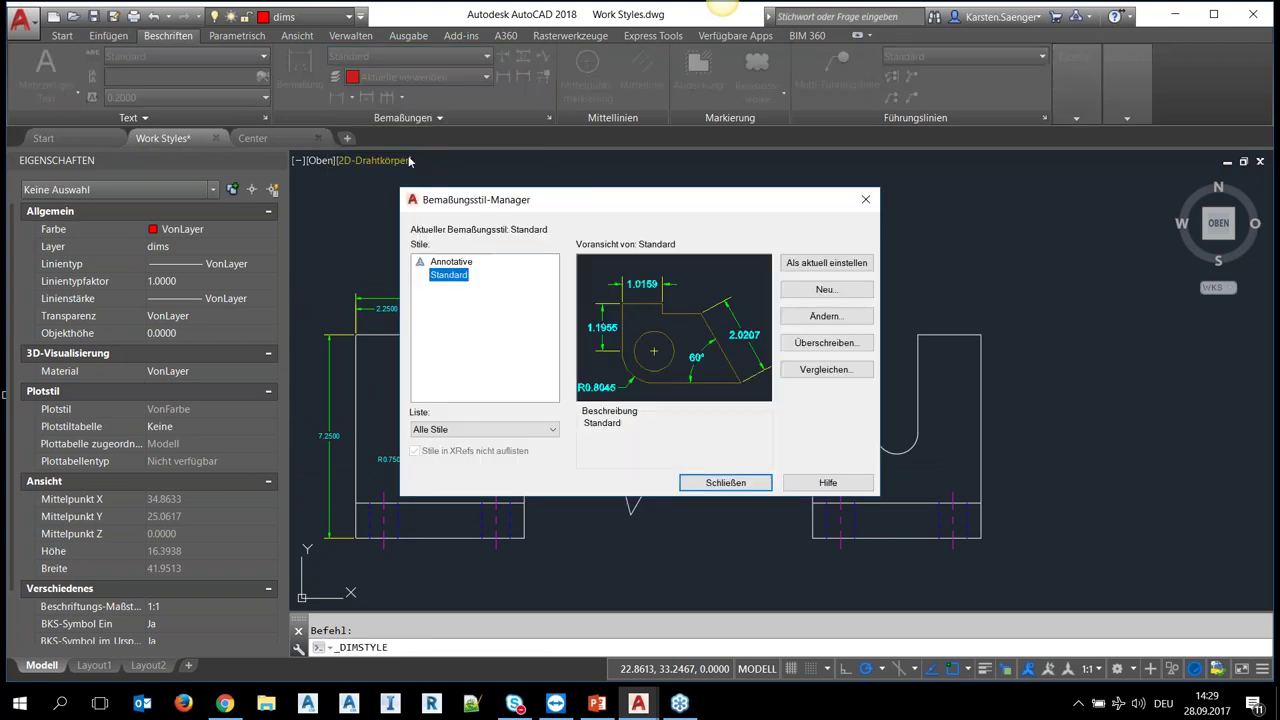
- Create a new style Webinar_Bem starting from Standard for all dimensions, and continue
{"action": "left_click", "coordinate": [832, 290]}
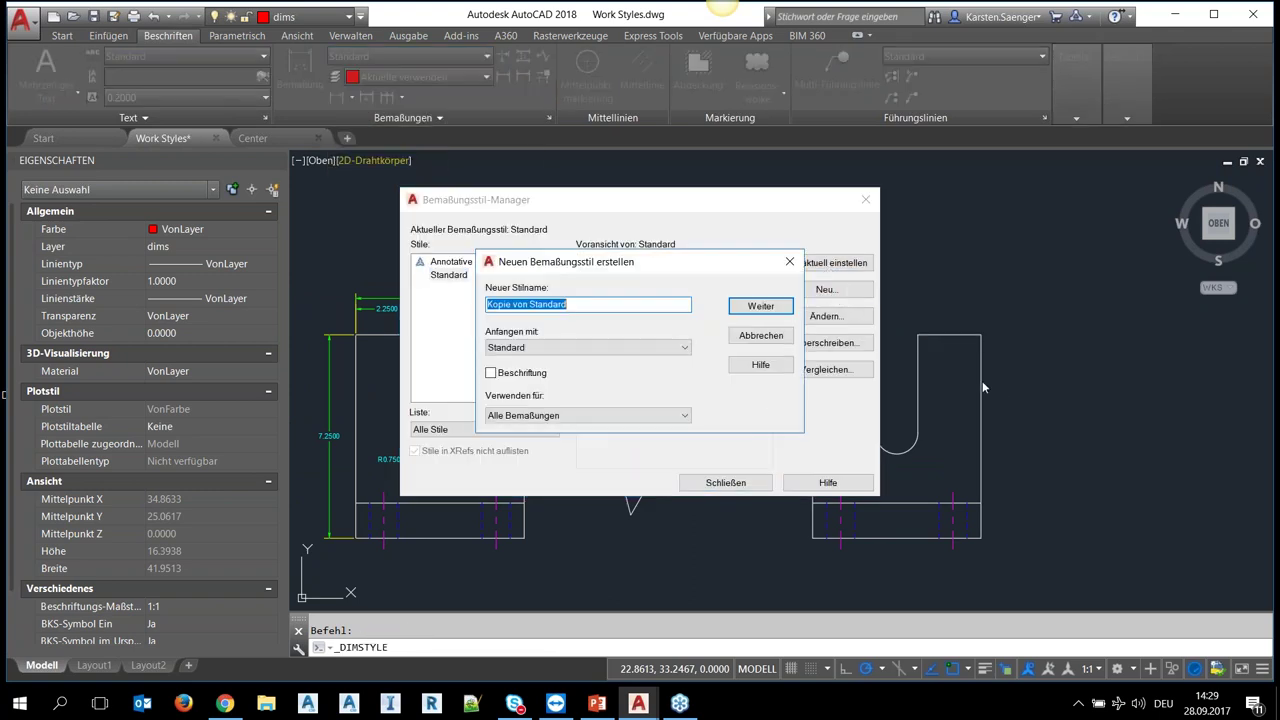
{"action": "type", "text": "Webinar_"}
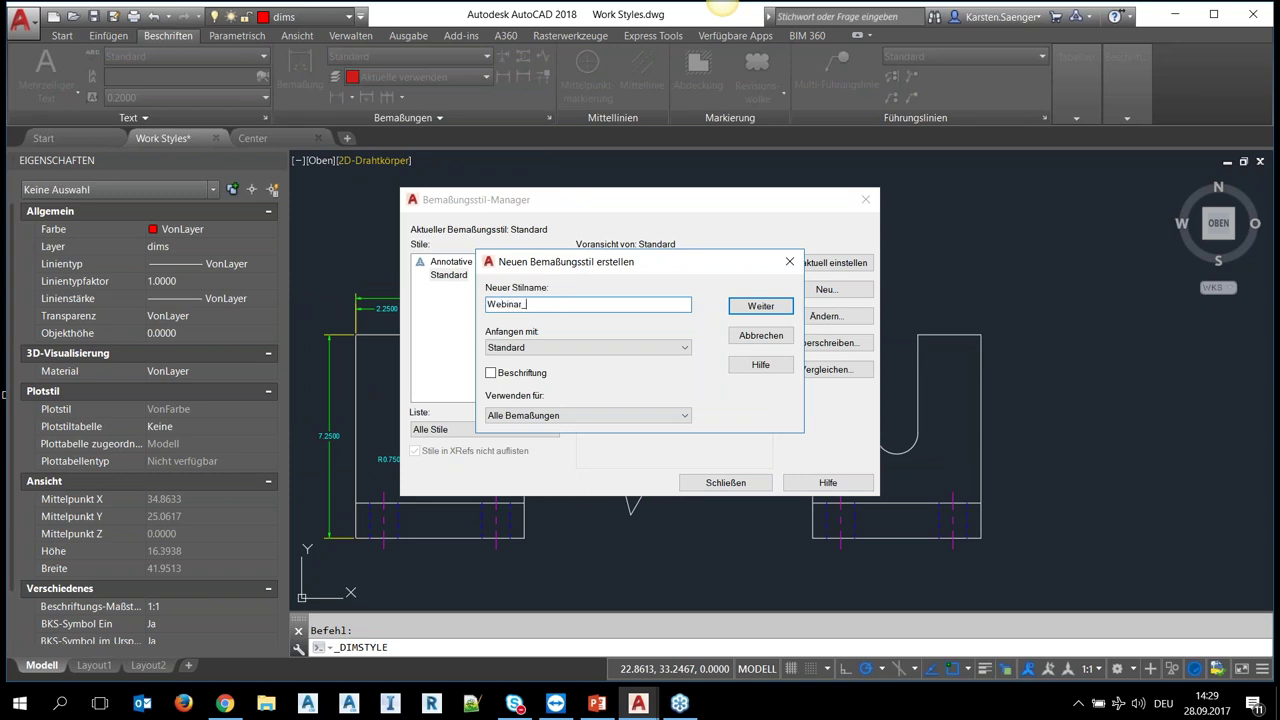
{"action": "type", "text": "Bem"}
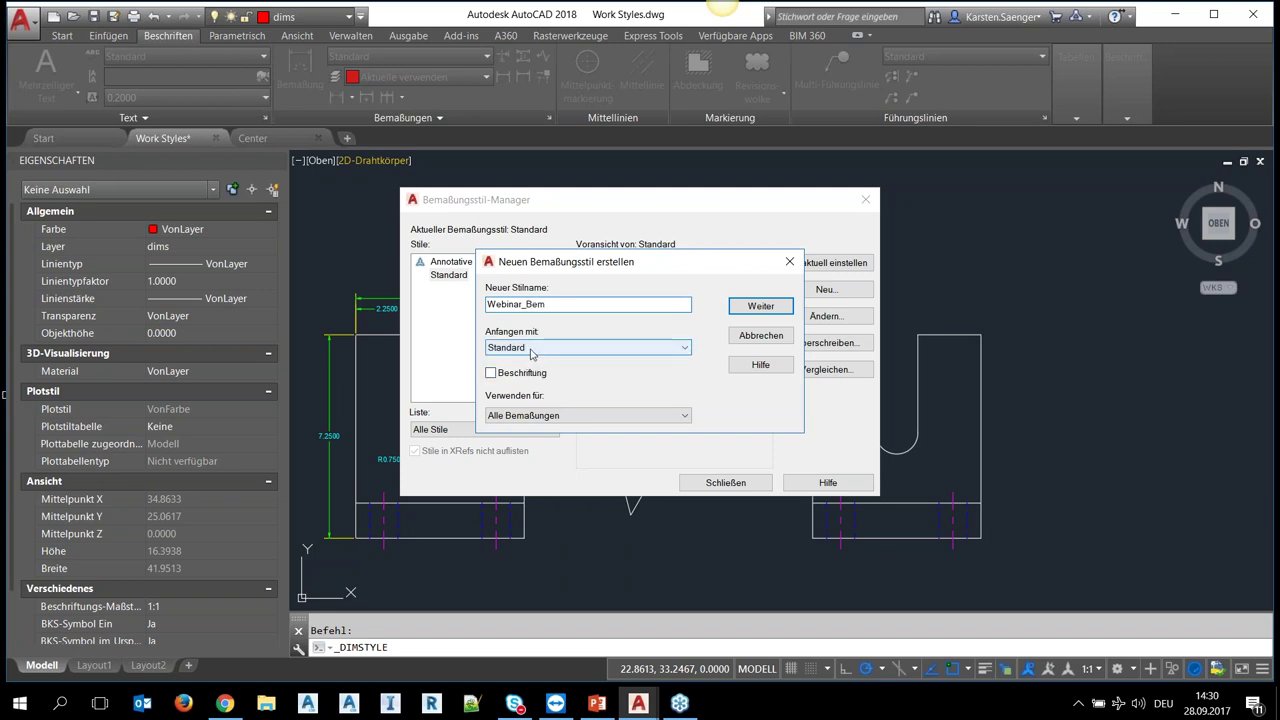
{"action": "left_click", "coordinate": [537, 352]}
{"action": "left_click", "coordinate": [538, 353]}
{"action": "left_click", "coordinate": [555, 414]}
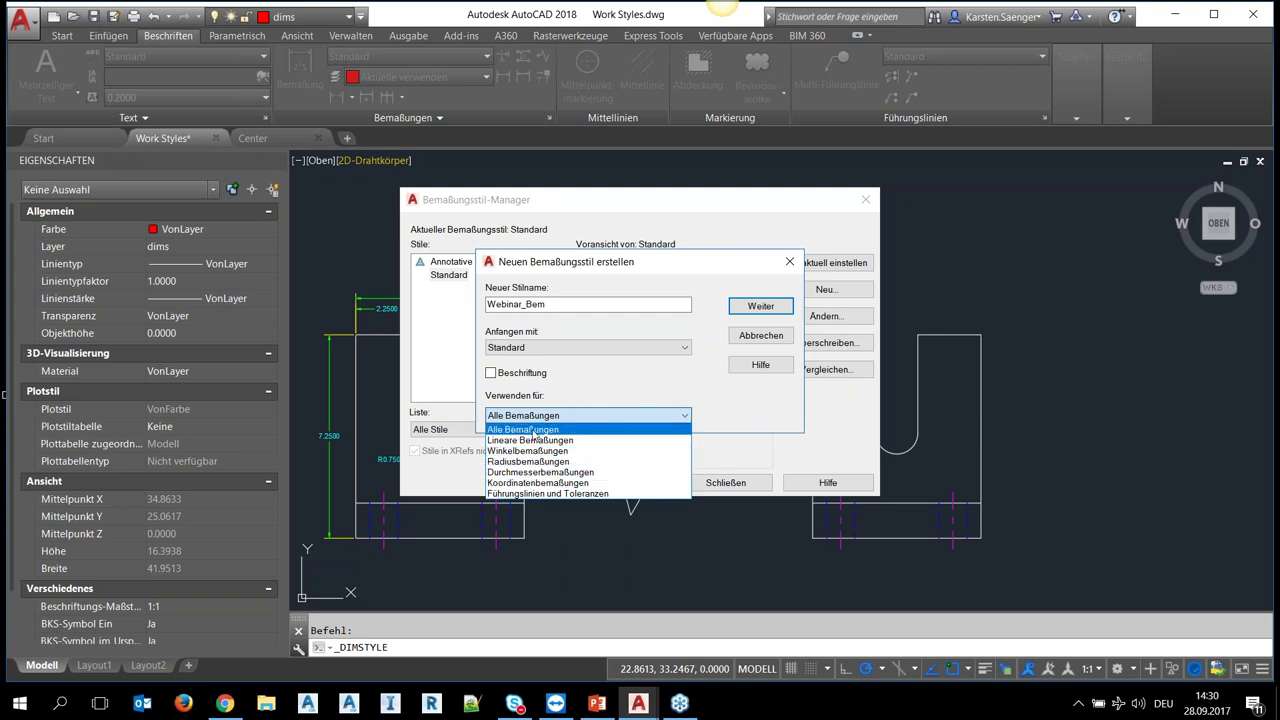
{"action": "left_click", "coordinate": [536, 432]}
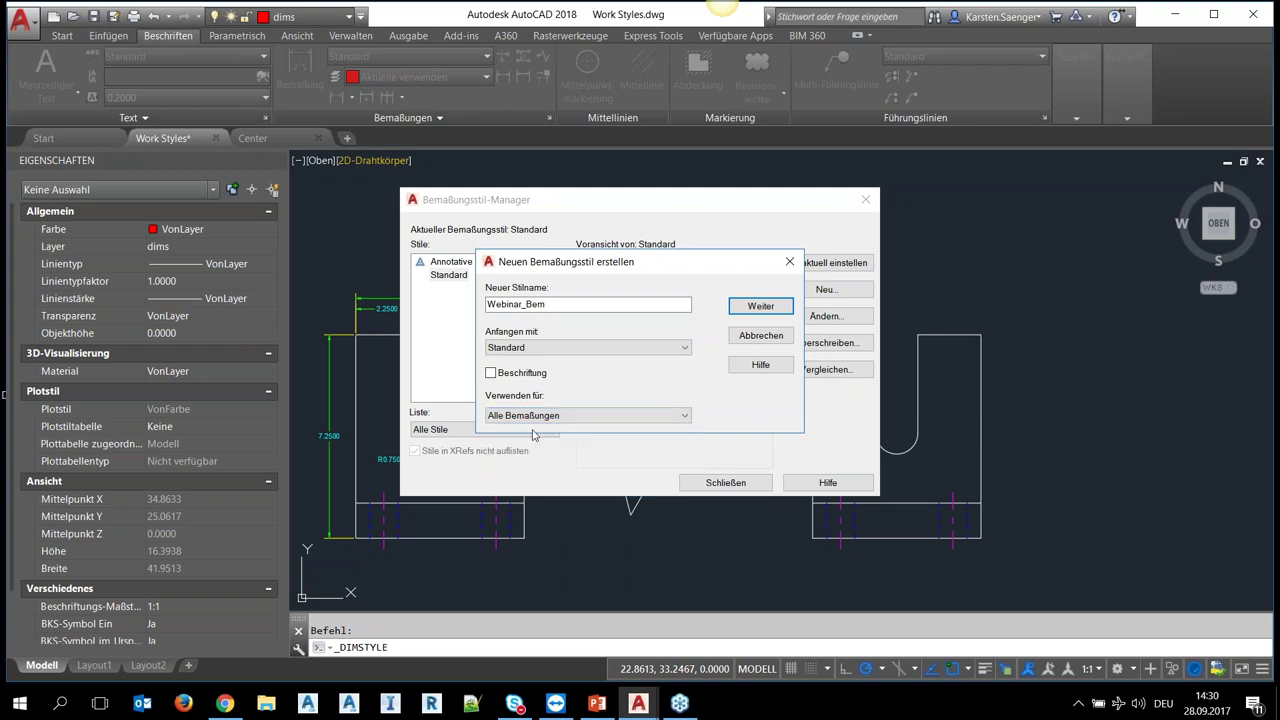
{"action": "left_click", "coordinate": [755, 311]}
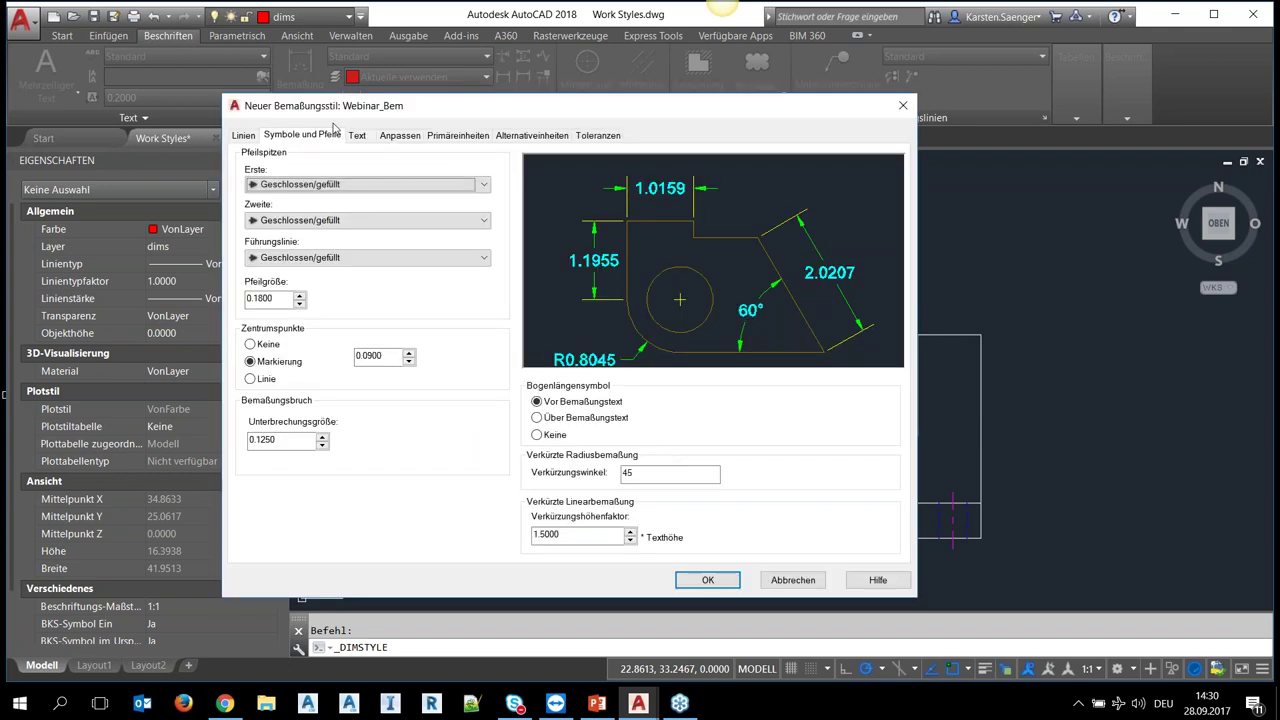
- Try yellow dimension lines for Webinar_Bem, then cancel the style without saving
{"action": "left_click_drag", "start_coordinate": [352, 106], "coordinate": [496, 103]}
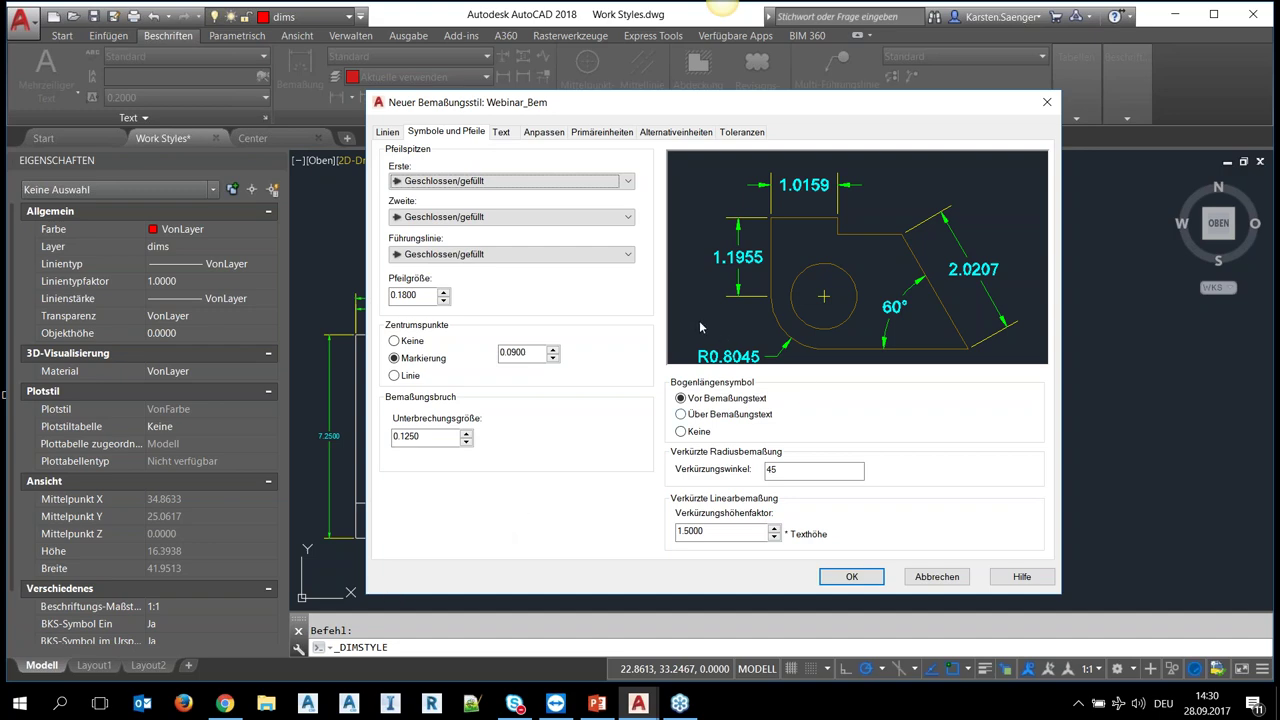
{"action": "left_click_drag", "start_coordinate": [367, 93], "coordinate": [161, 41]}
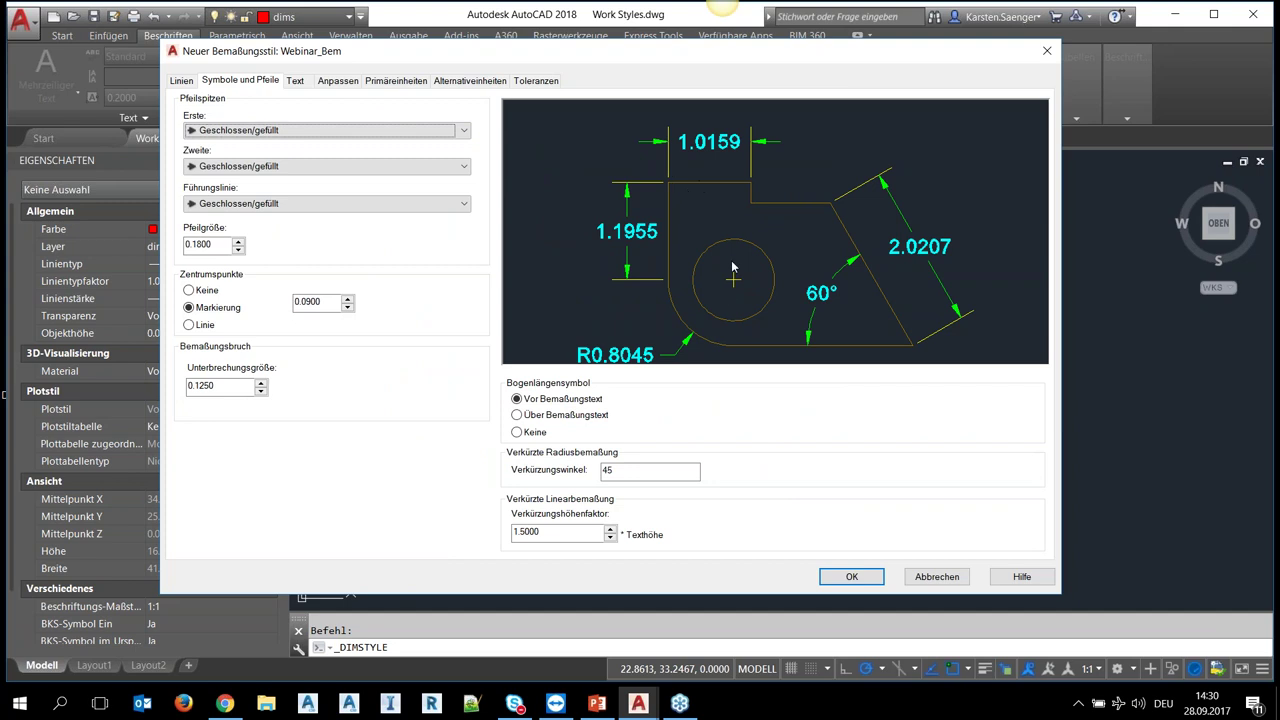
{"action": "left_click", "coordinate": [190, 82]}
{"action": "left_click", "coordinate": [425, 120]}
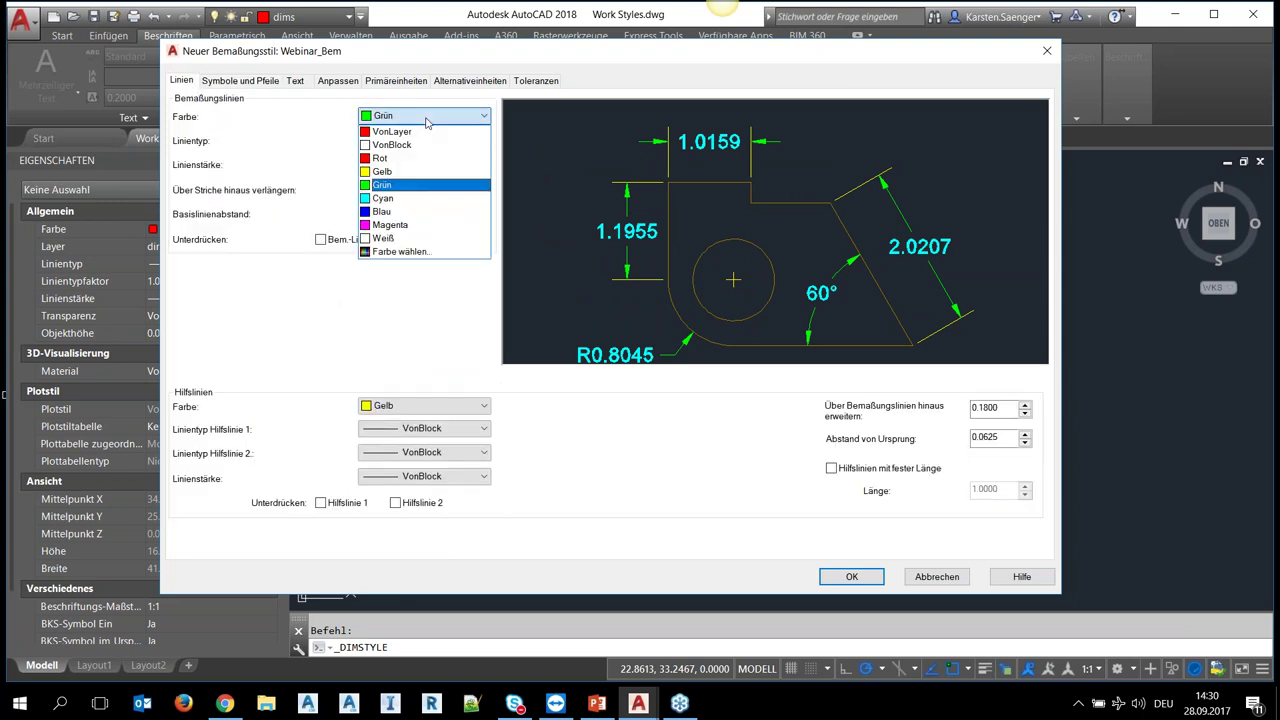
{"action": "left_click", "coordinate": [398, 172]}
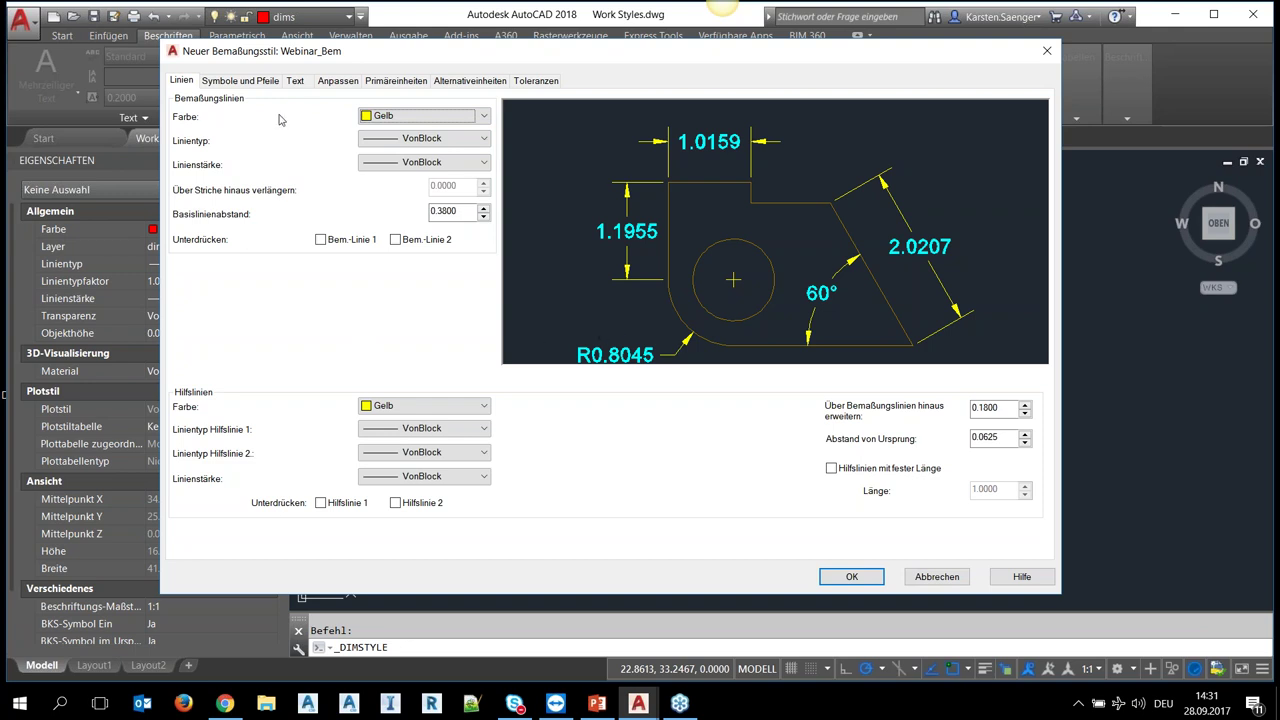
{"action": "left_click", "coordinate": [937, 577]}
{"action": "left_click", "coordinate": [743, 480]}
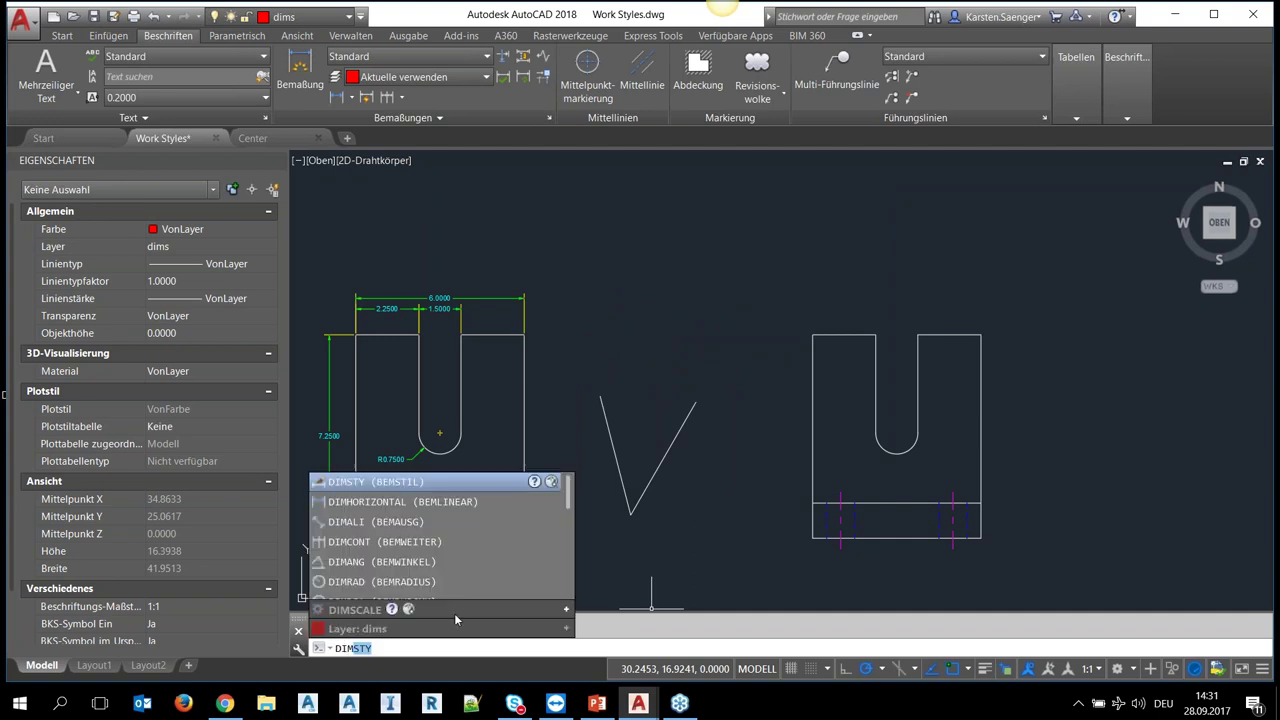
{"action": "scroll", "coordinate": [420, 580], "scroll_direction": "down", "scroll_amount": 2}
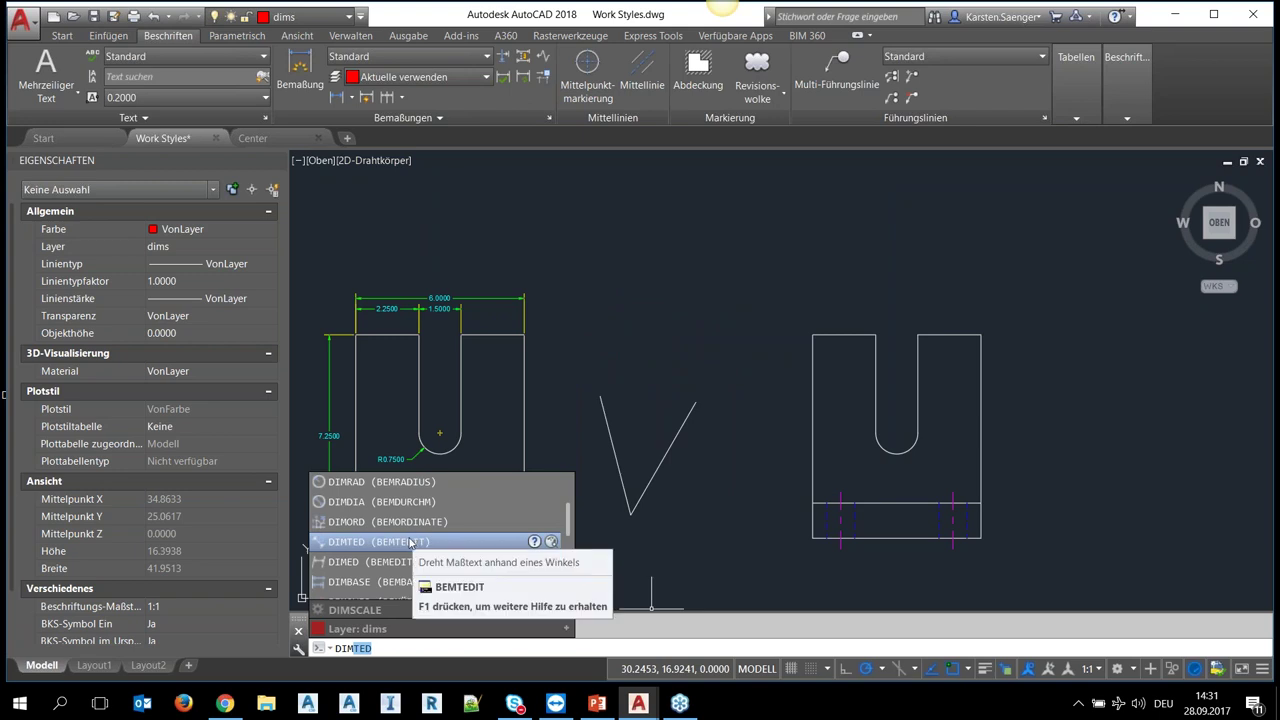
{"action": "scroll", "coordinate": [413, 556], "scroll_direction": "down", "scroll_amount": 2}
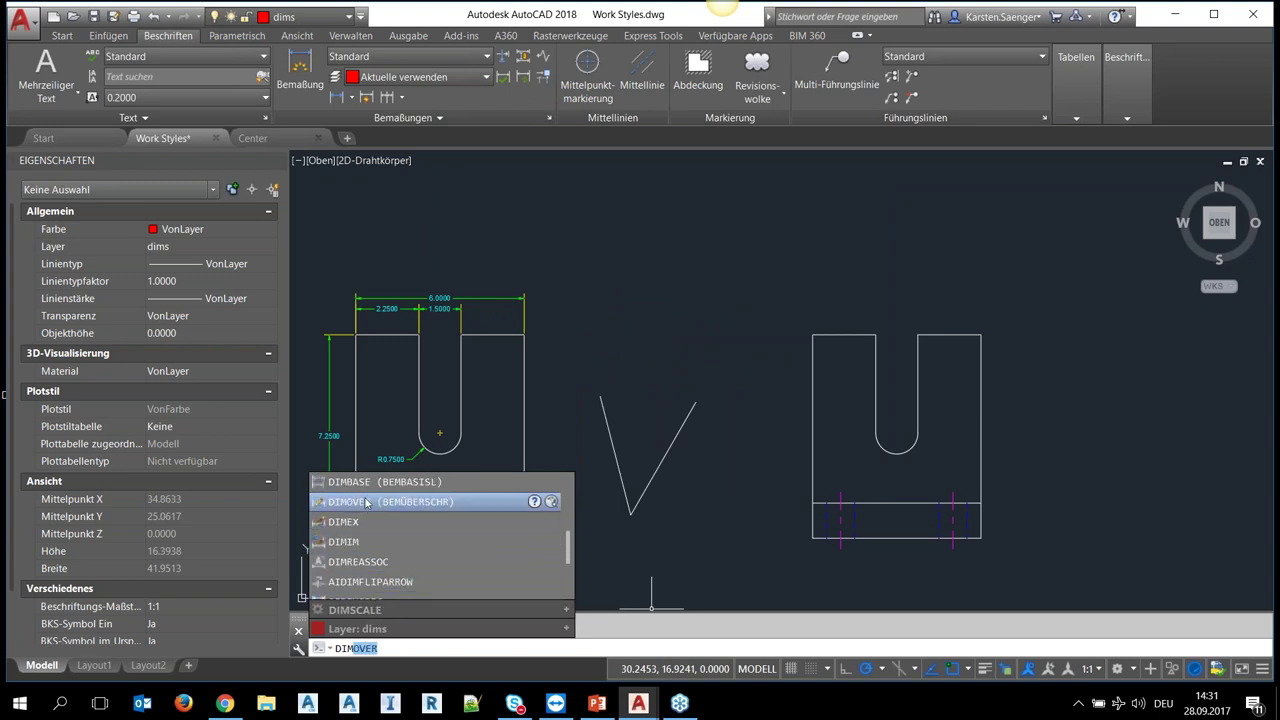
{"action": "scroll", "coordinate": [370, 540], "scroll_direction": "up", "scroll_amount": 3}
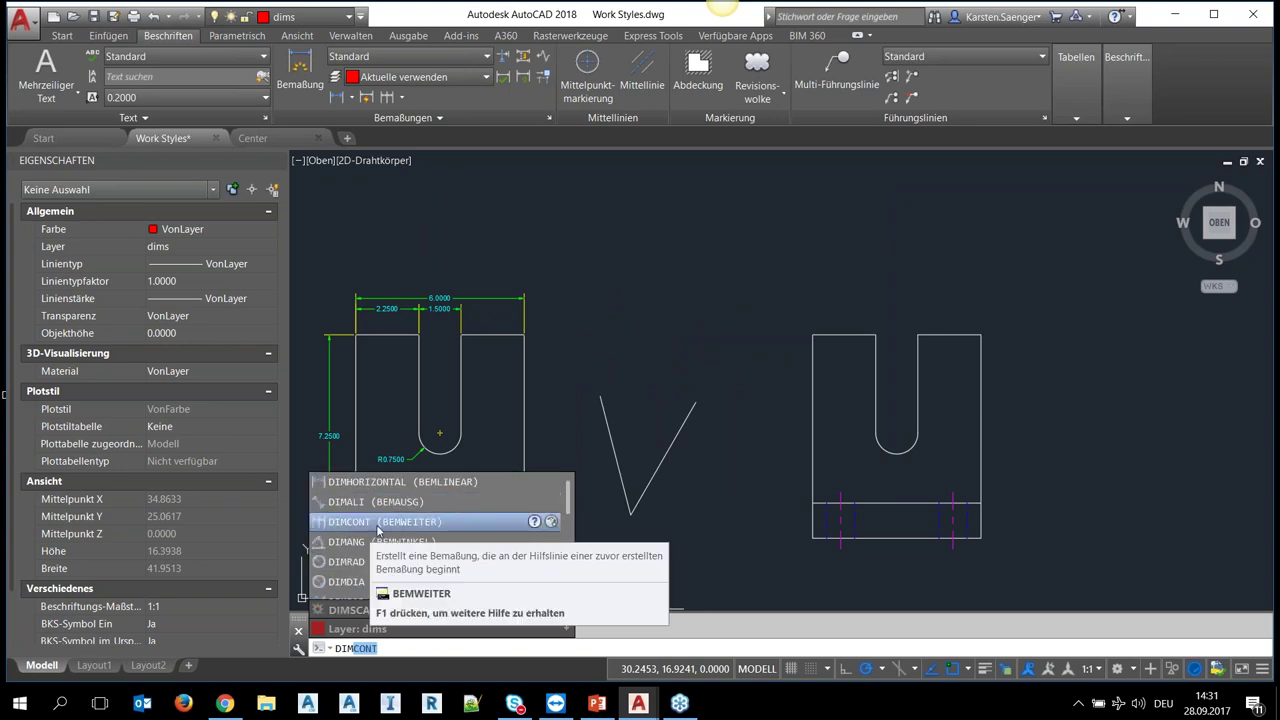
{"action": "scroll", "coordinate": [355, 570], "scroll_direction": "down", "scroll_amount": 1}
{"action": "scroll", "coordinate": [345, 595], "scroll_direction": "down", "scroll_amount": 2}
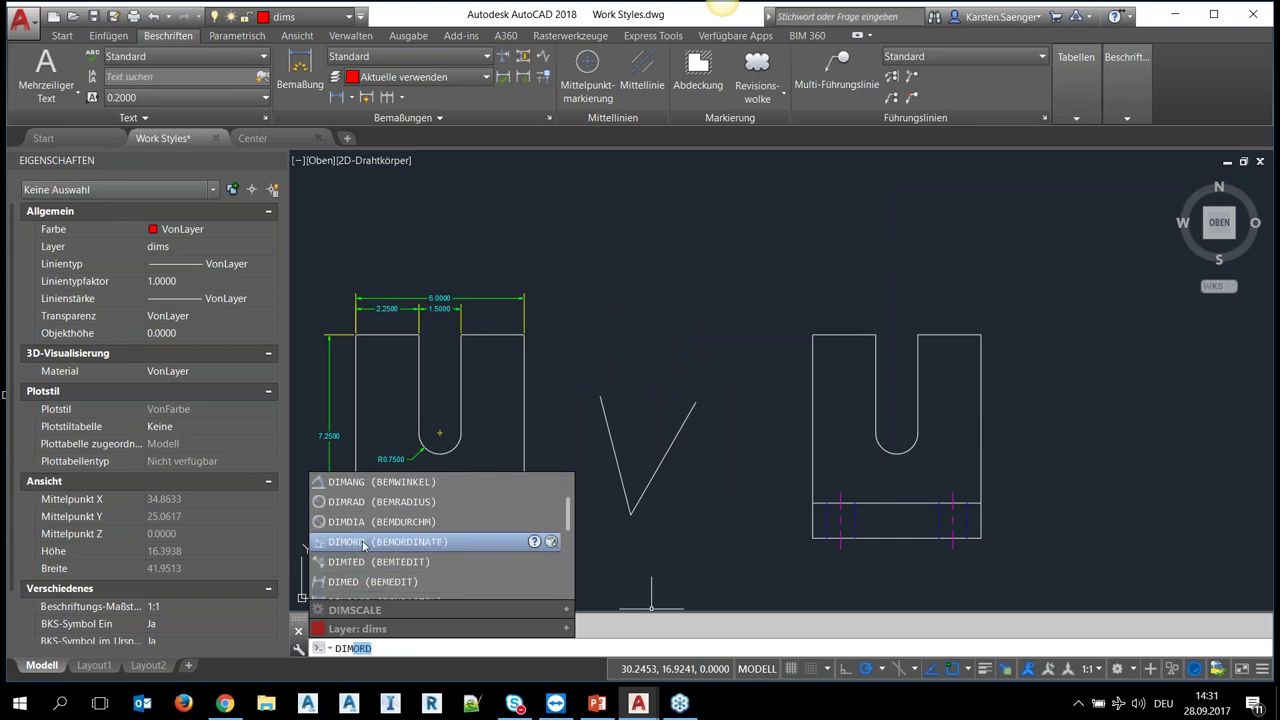
{"action": "scroll", "coordinate": [355, 570], "scroll_direction": "down", "scroll_amount": 2}
{"action": "scroll", "coordinate": [365, 549], "scroll_direction": "down", "scroll_amount": 2}
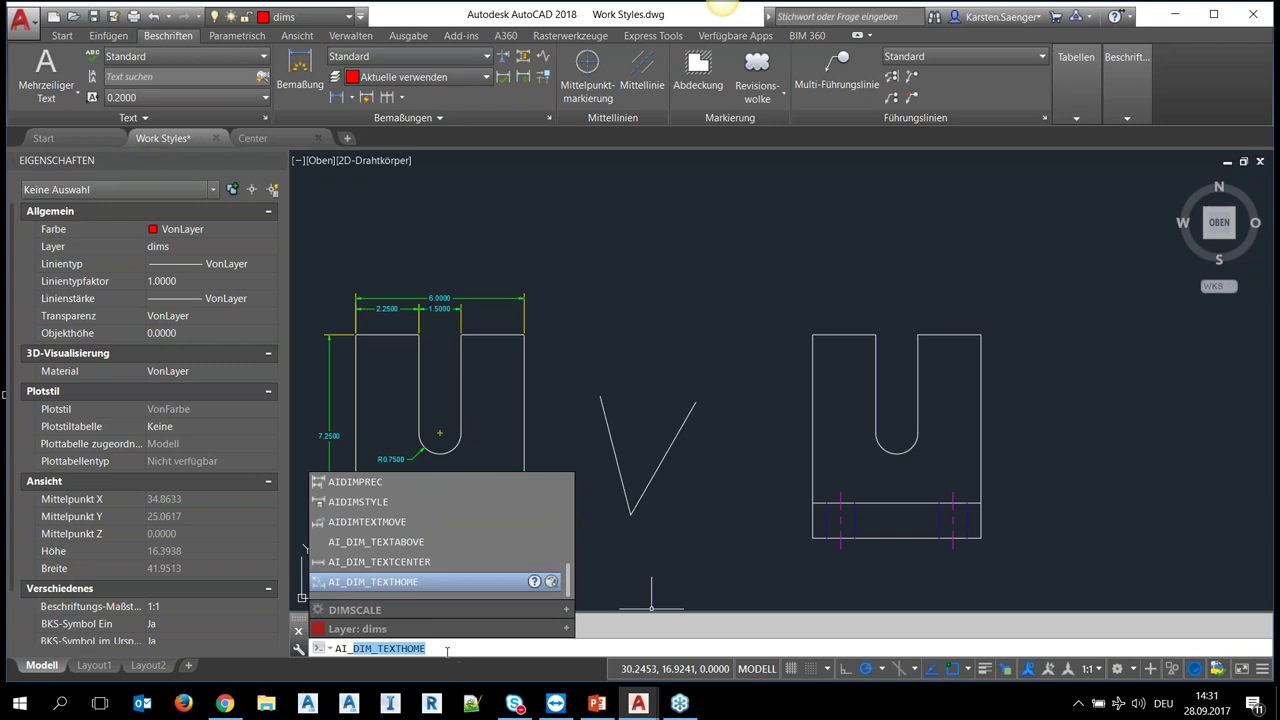
{"action": "key", "text": "BackSpace"}
{"action": "type", "text": "d"}
{"action": "key", "text": "Return"}
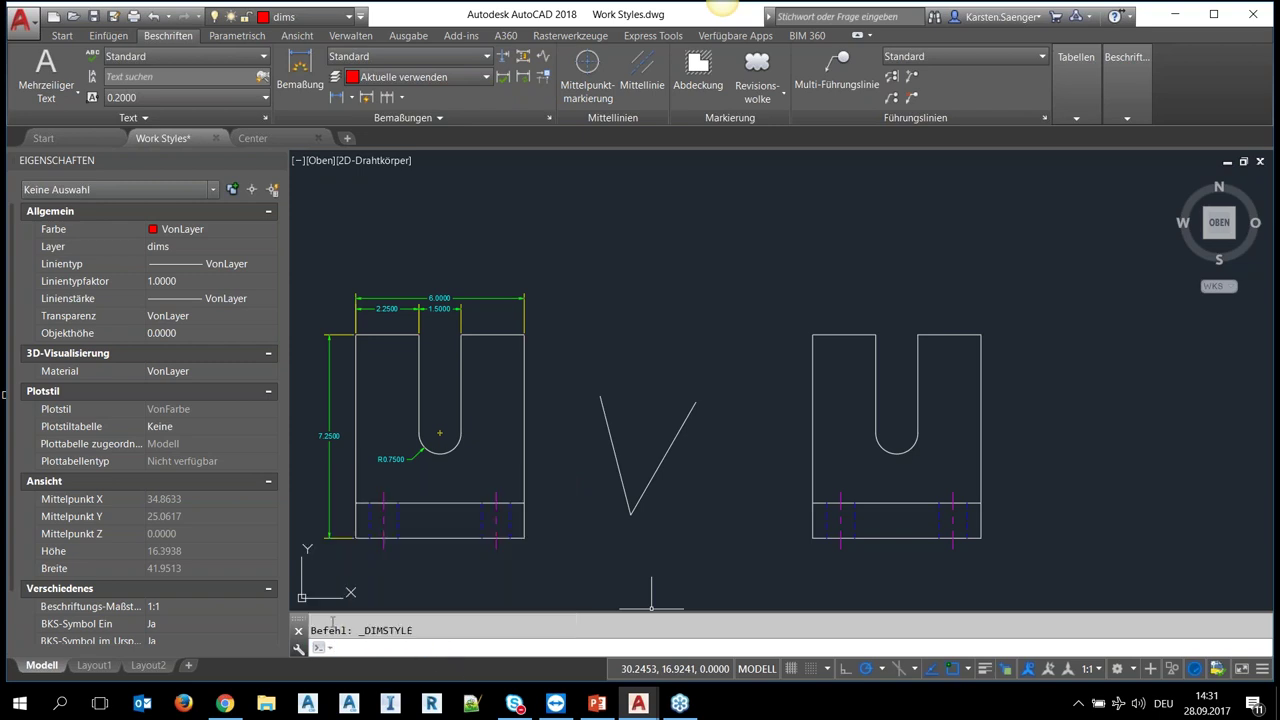
{"action": "left_click", "coordinate": [653, 36]}
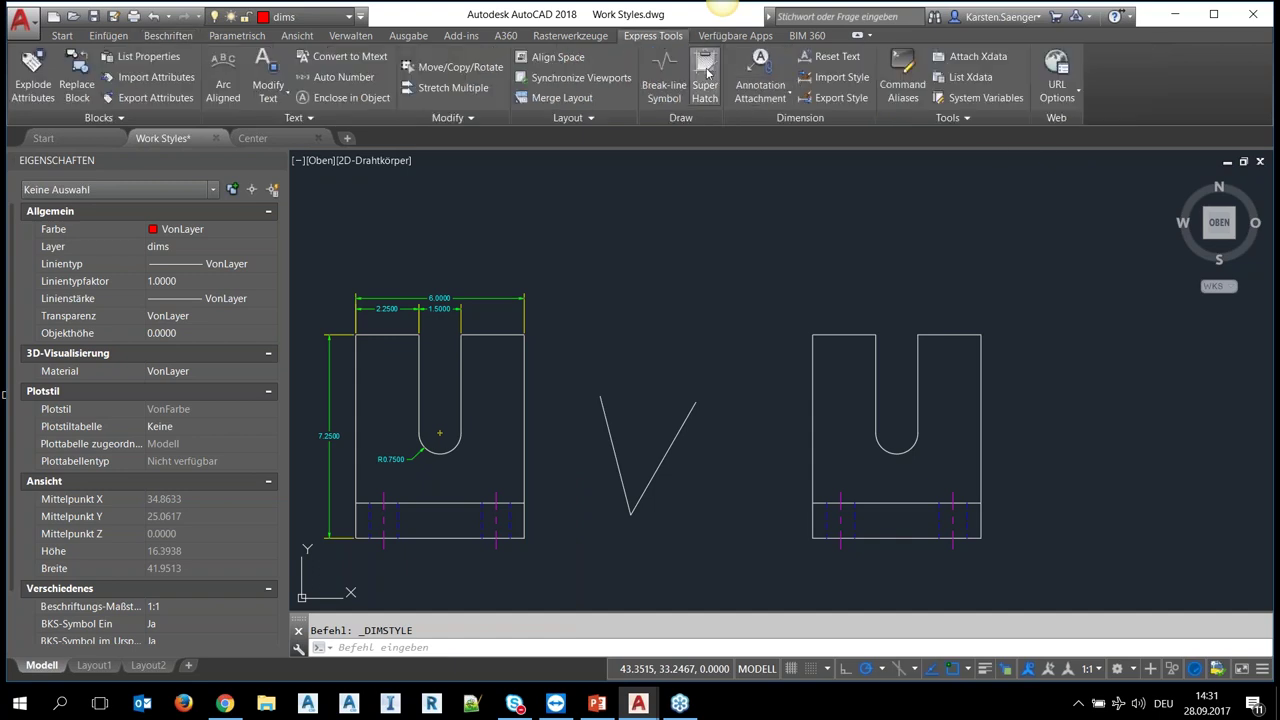
{"action": "left_click", "coordinate": [967, 100]}
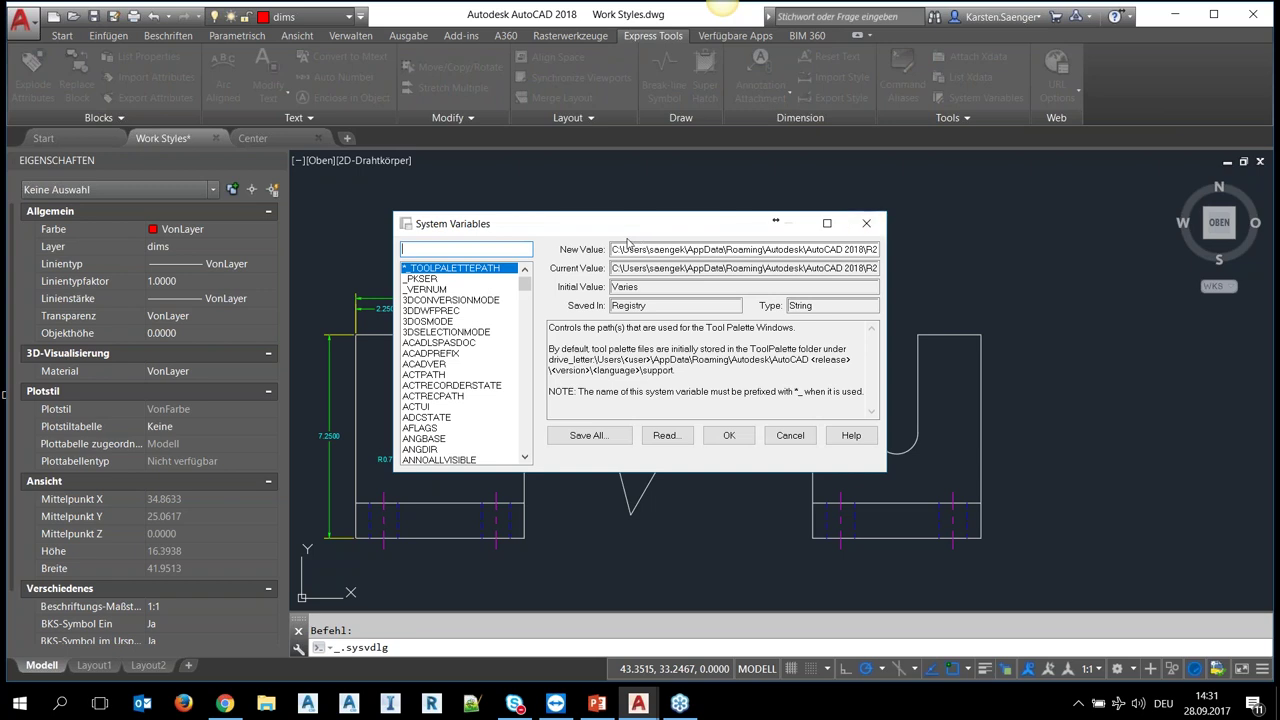
{"action": "left_click_drag", "start_coordinate": [669, 470], "coordinate": [669, 593]}
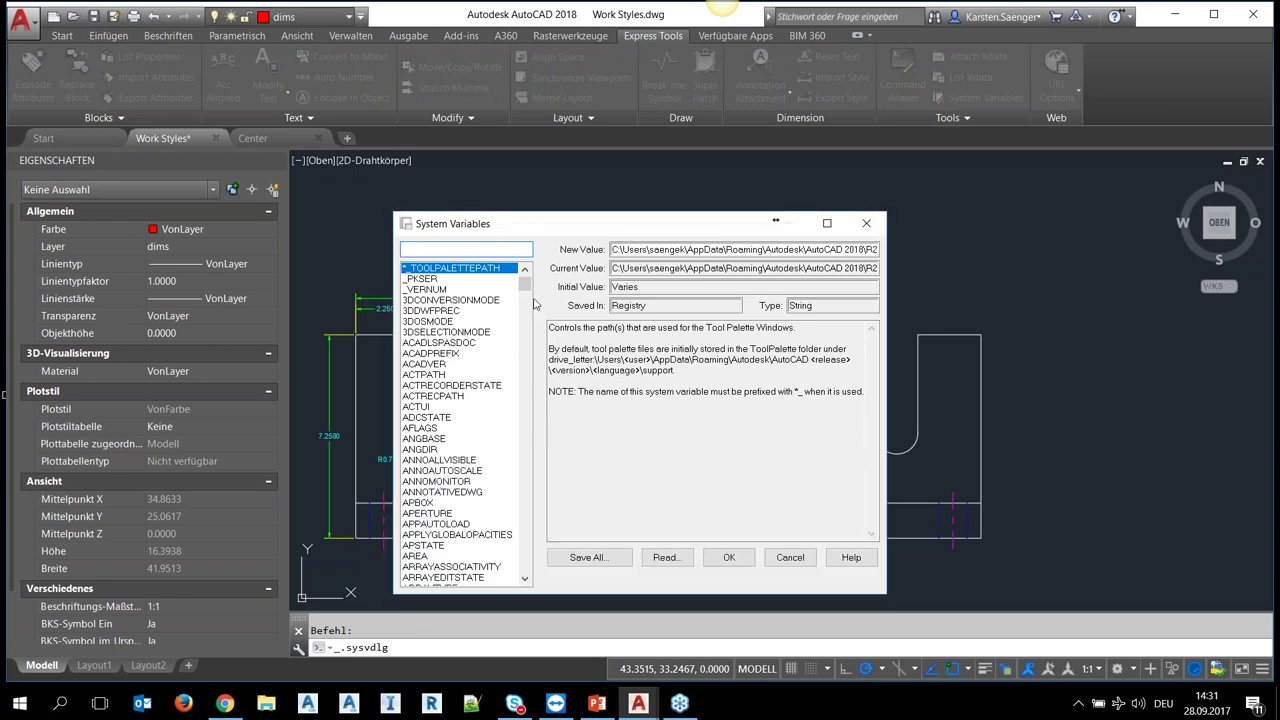
{"action": "left_click_drag", "start_coordinate": [526, 284], "coordinate": [527, 347]}
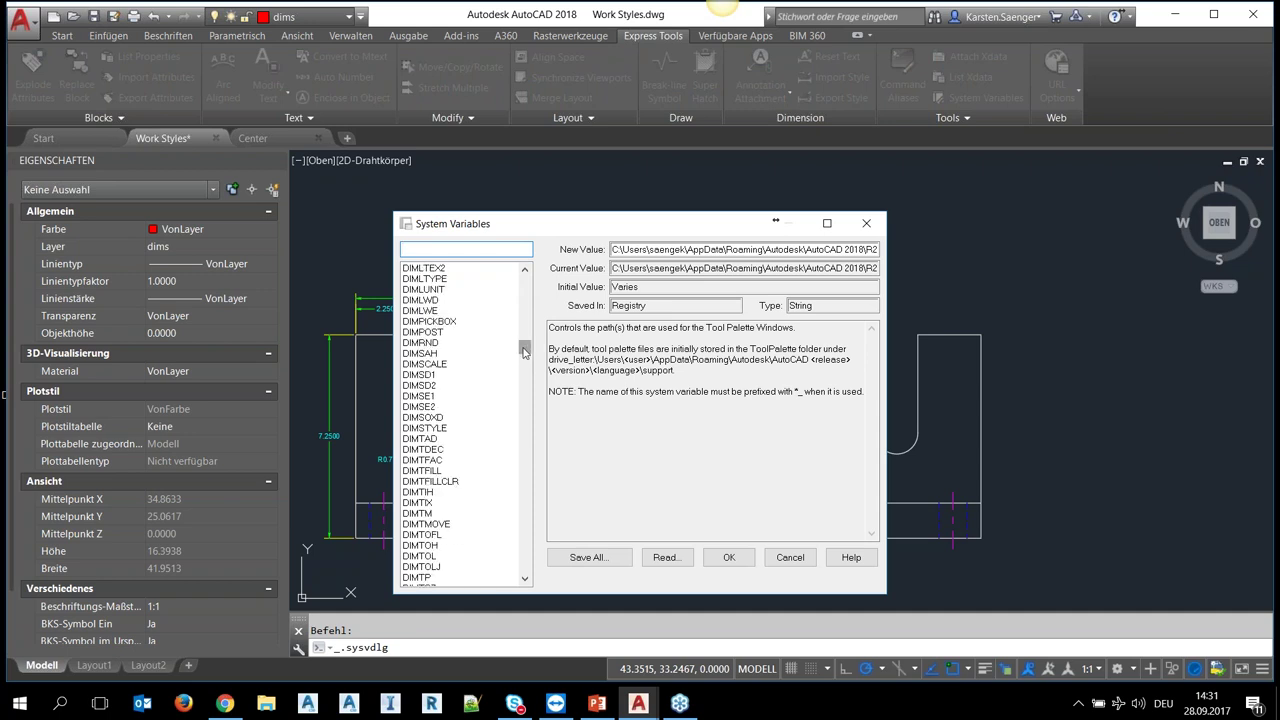
{"action": "left_click", "coordinate": [422, 344]}
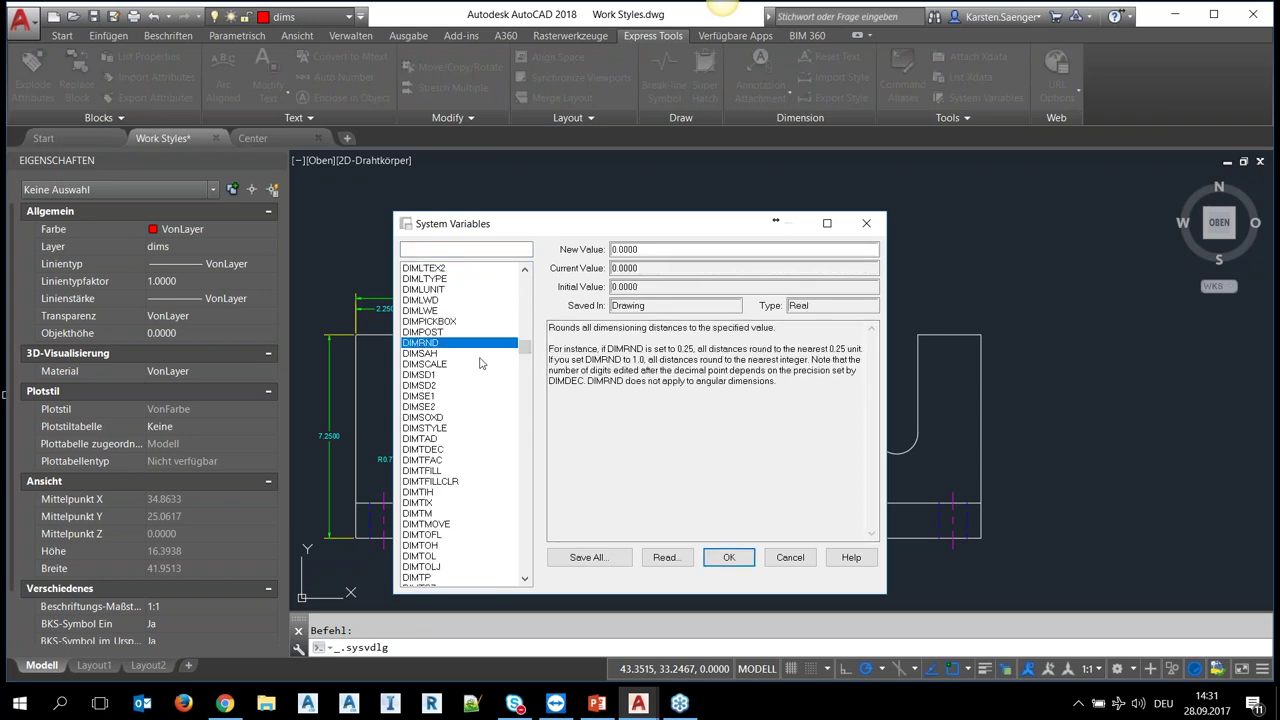
{"action": "mouse_move", "coordinate": [549, 327]}
{"action": "left_mouse_down"}
{"action": "mouse_move", "coordinate": [694, 339]}
{"action": "mouse_move", "coordinate": [773, 382]}
{"action": "left_mouse_up"}
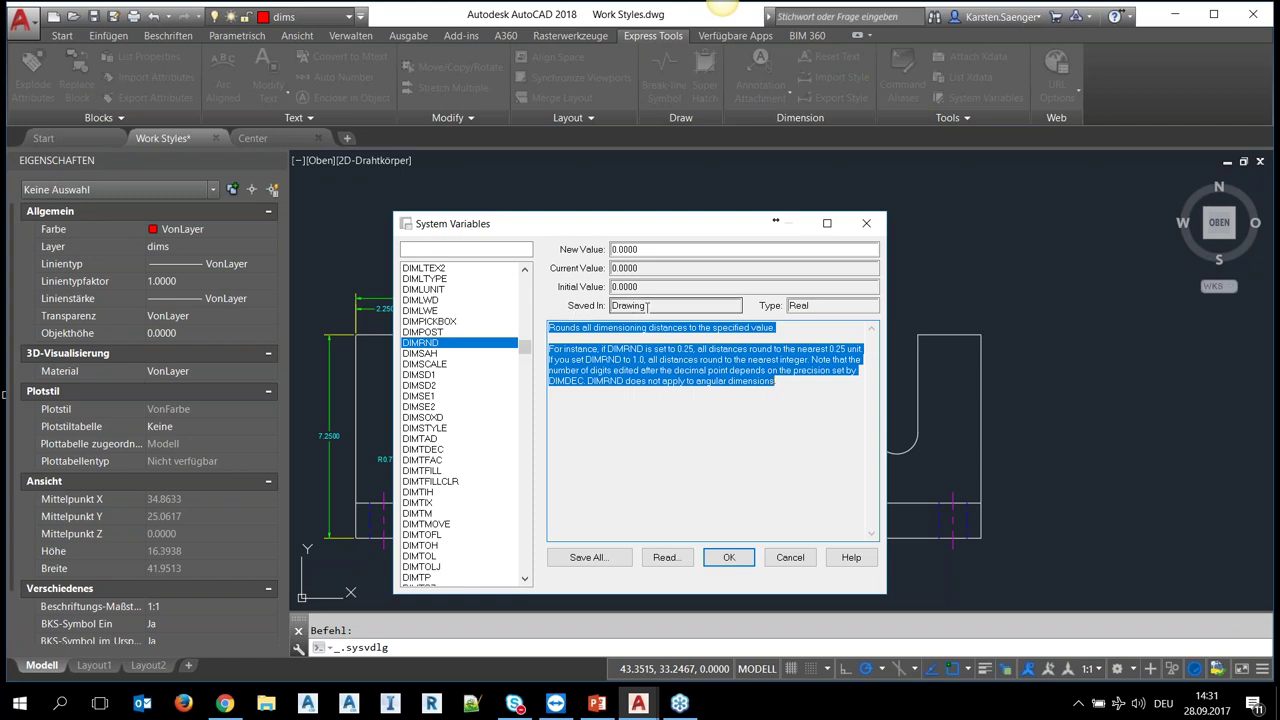
{"action": "left_click_drag", "start_coordinate": [648, 307], "coordinate": [625, 307]}
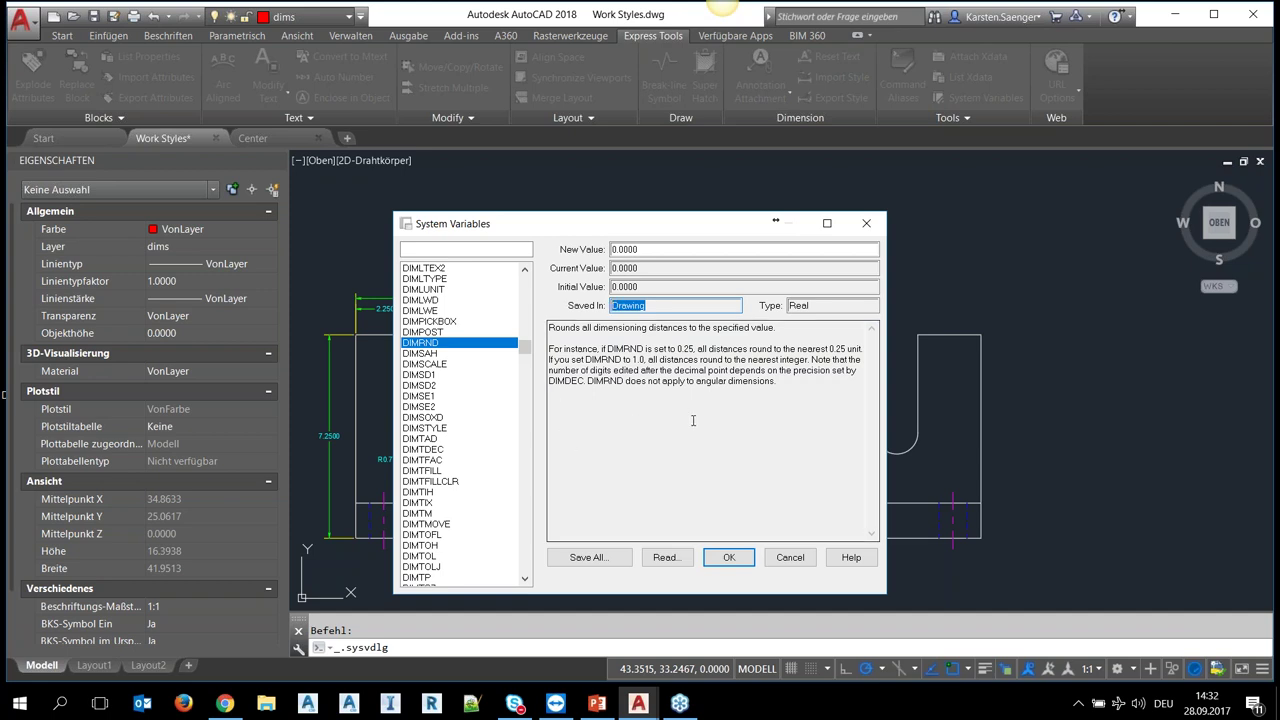
{"action": "left_click", "coordinate": [424, 356]}
{"action": "left_click", "coordinate": [427, 364]}
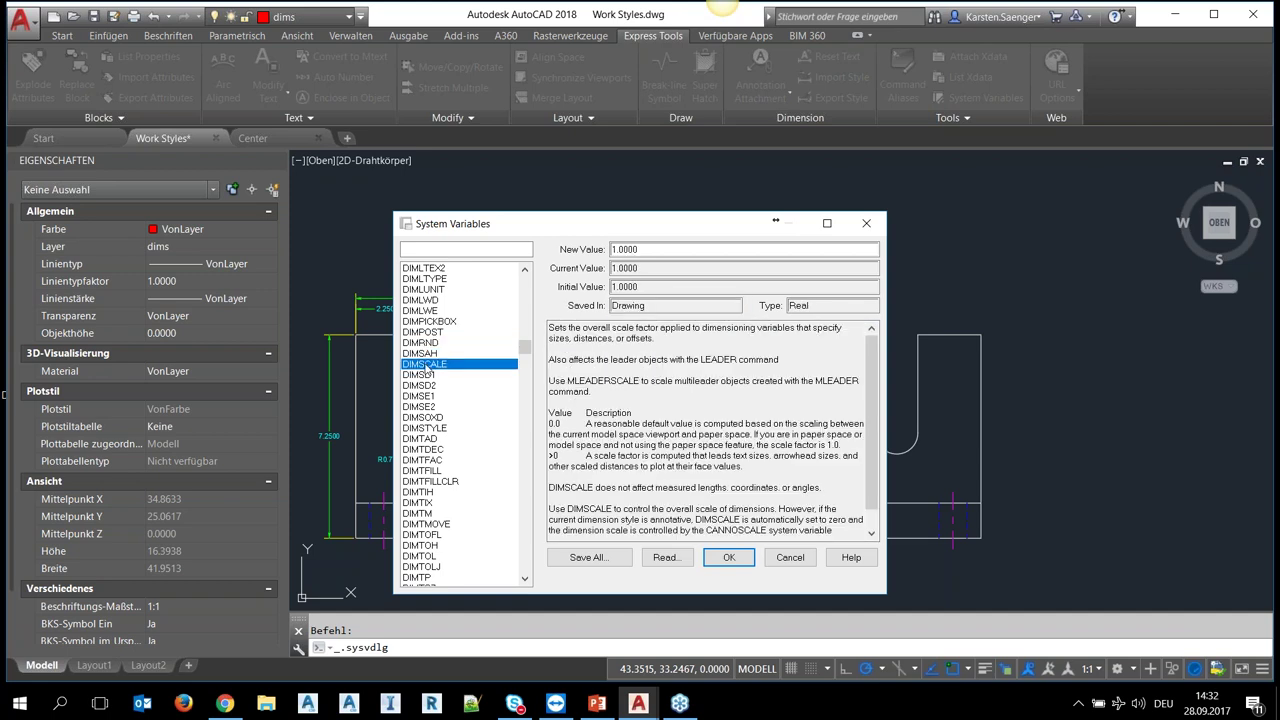
{"action": "left_click", "coordinate": [424, 375]}
{"action": "left_click", "coordinate": [424, 396]}
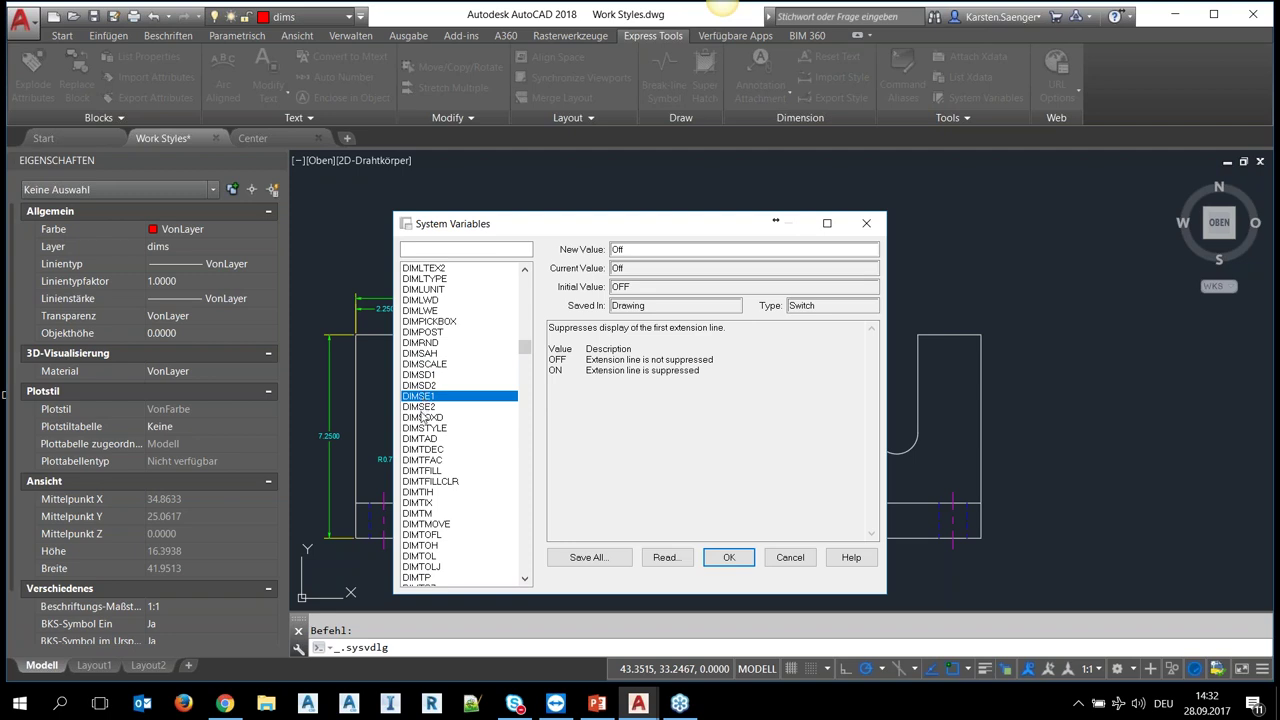
{"action": "left_click", "coordinate": [426, 408]}
{"action": "left_click", "coordinate": [790, 557]}
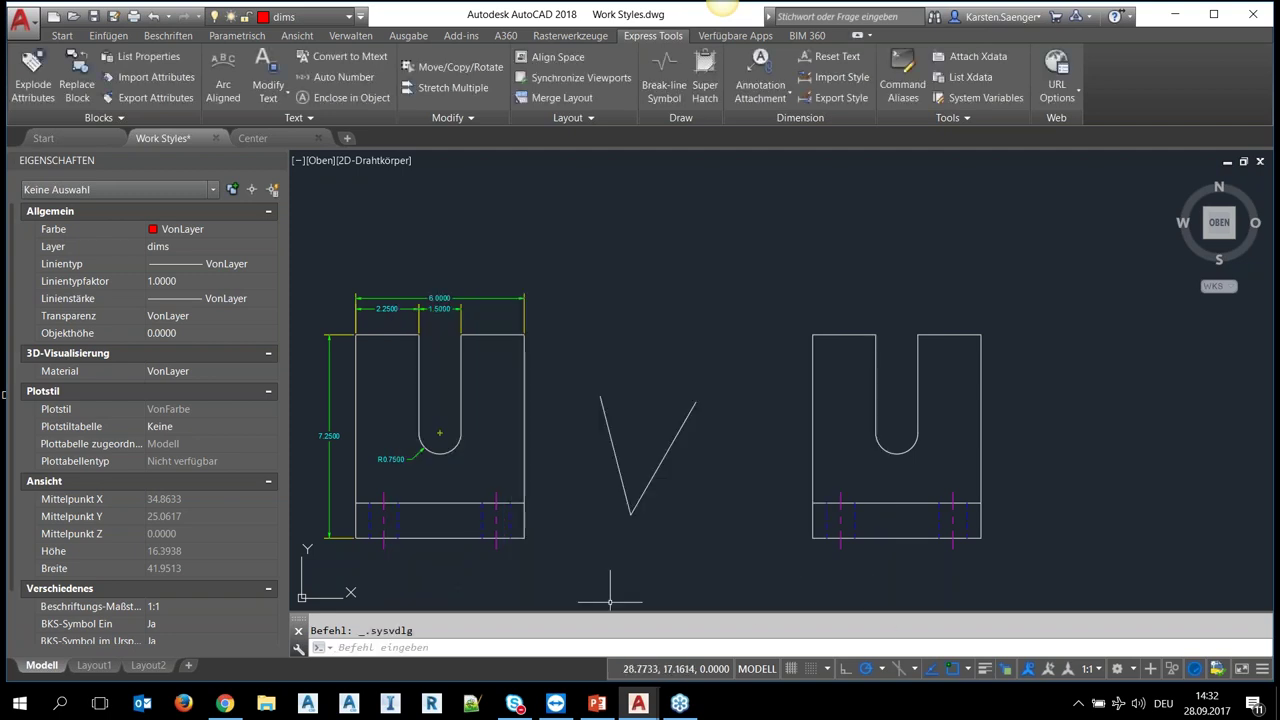
- Reopen the dimension style manager and create a new style named Webinar_Bem
{"action": "left_click", "coordinate": [168, 35]}
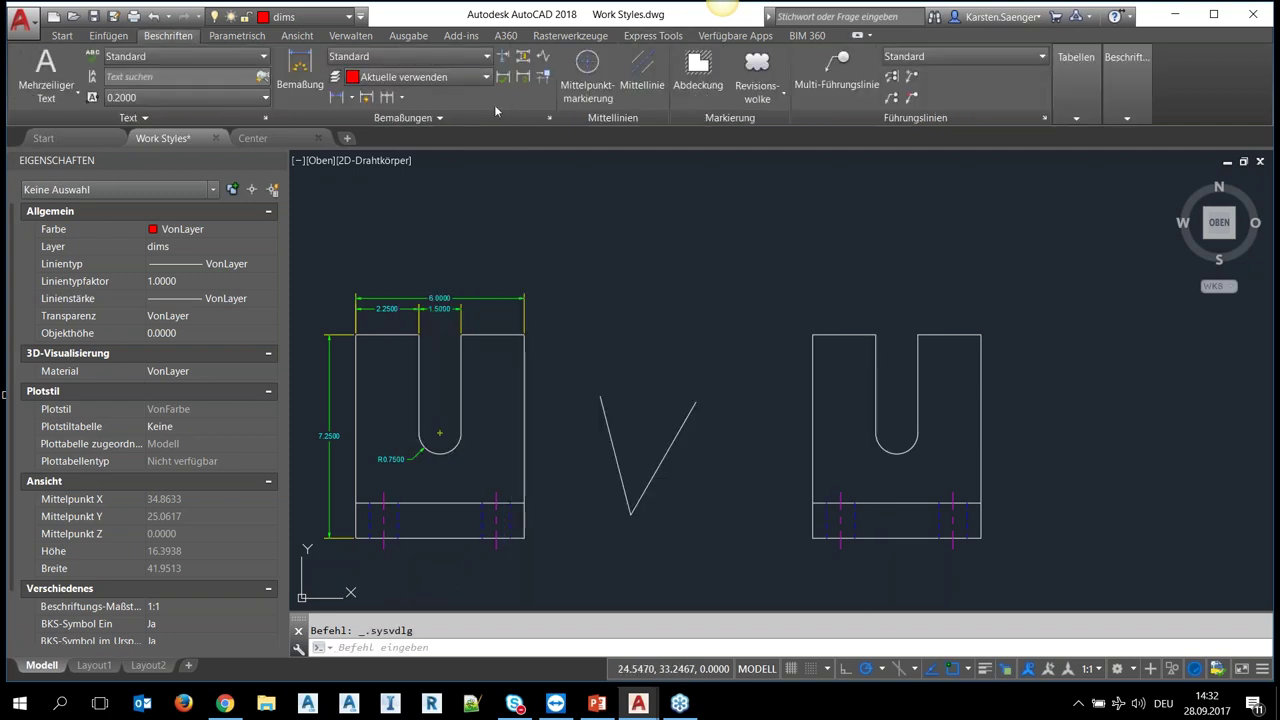
{"action": "left_click", "coordinate": [550, 119]}
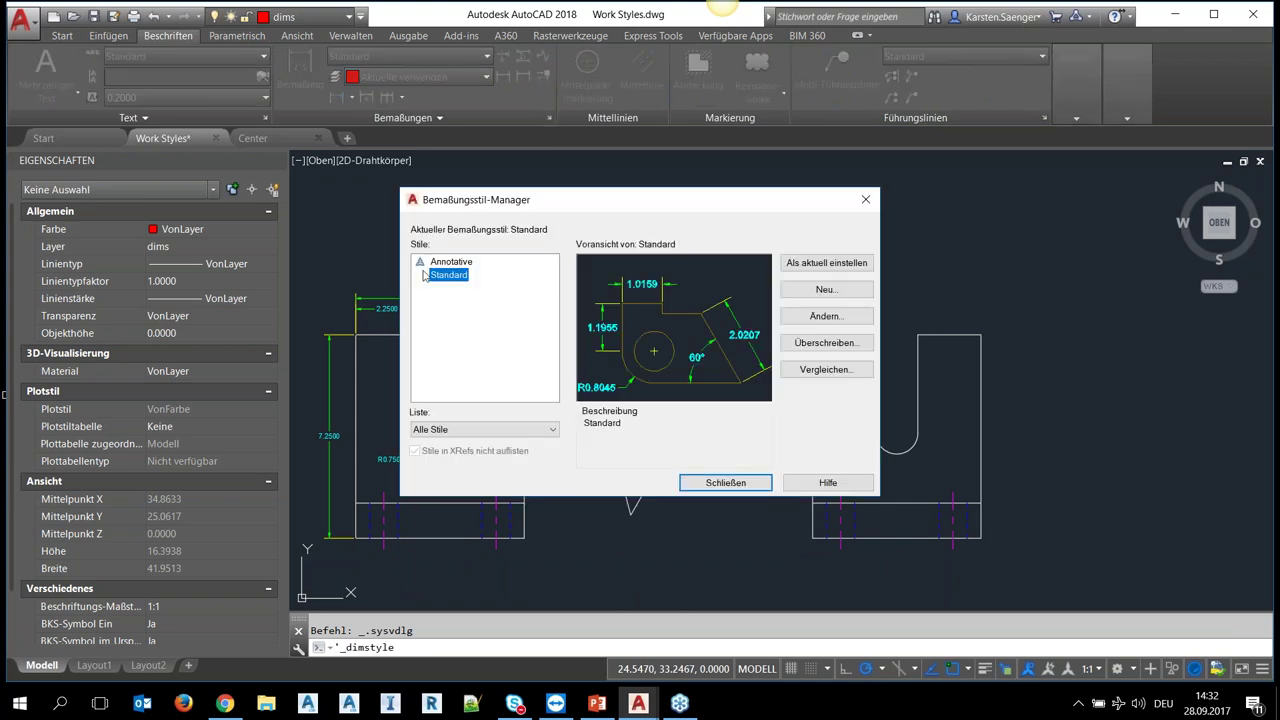
{"action": "left_click", "coordinate": [825, 290]}
{"action": "type", "text": "Webinar_Bem"}
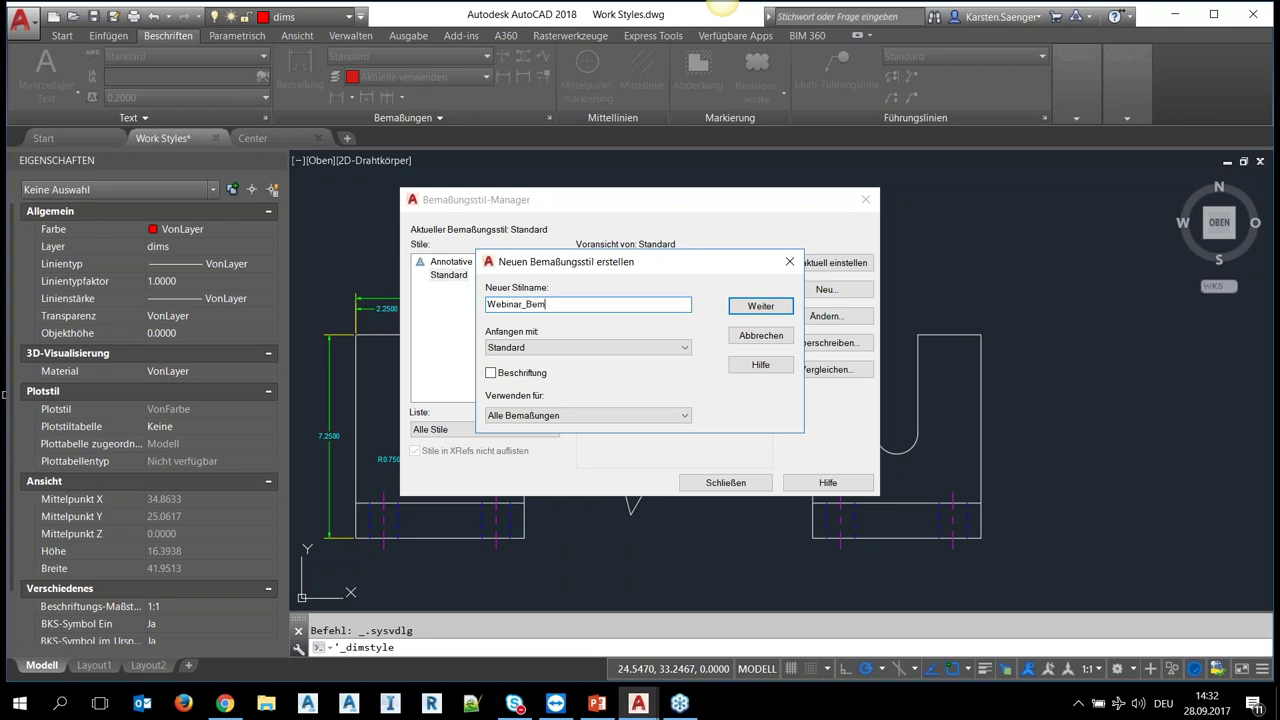
{"action": "left_click", "coordinate": [740, 306]}
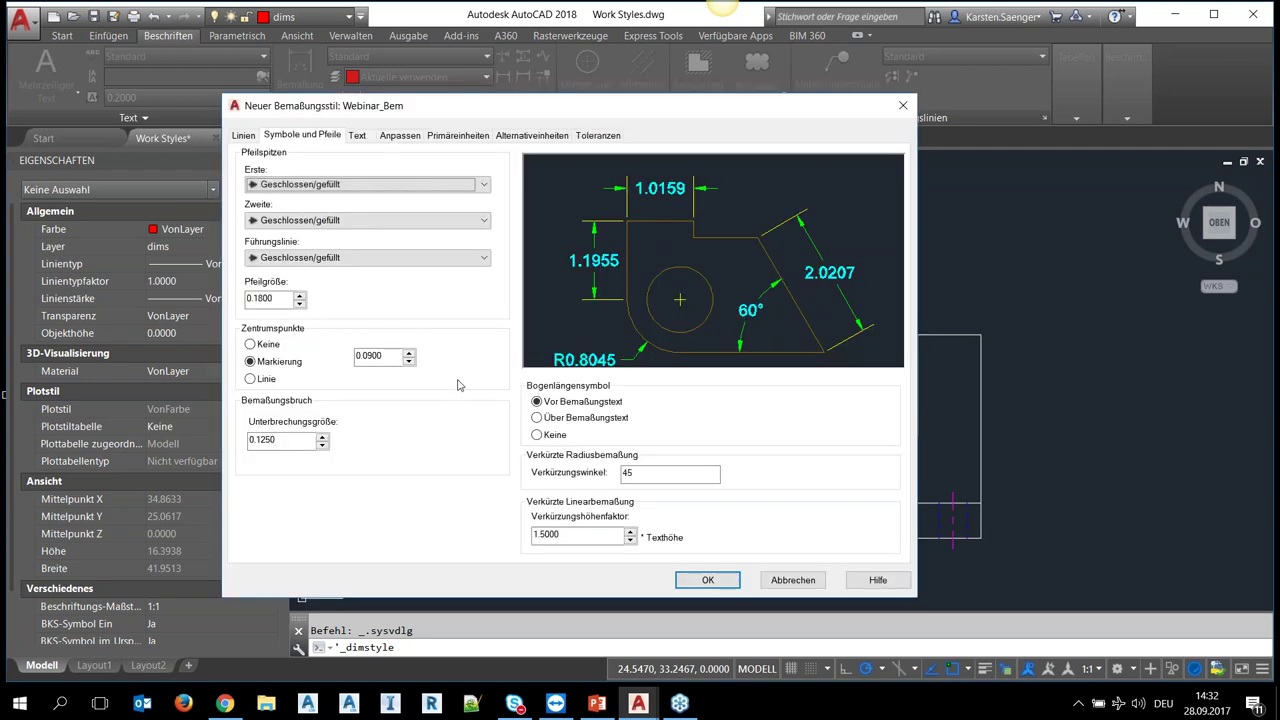
- Make Webinar_Bem's dimension lines red, leaving the linetype as VonBlock
{"action": "left_click", "coordinate": [246, 140]}
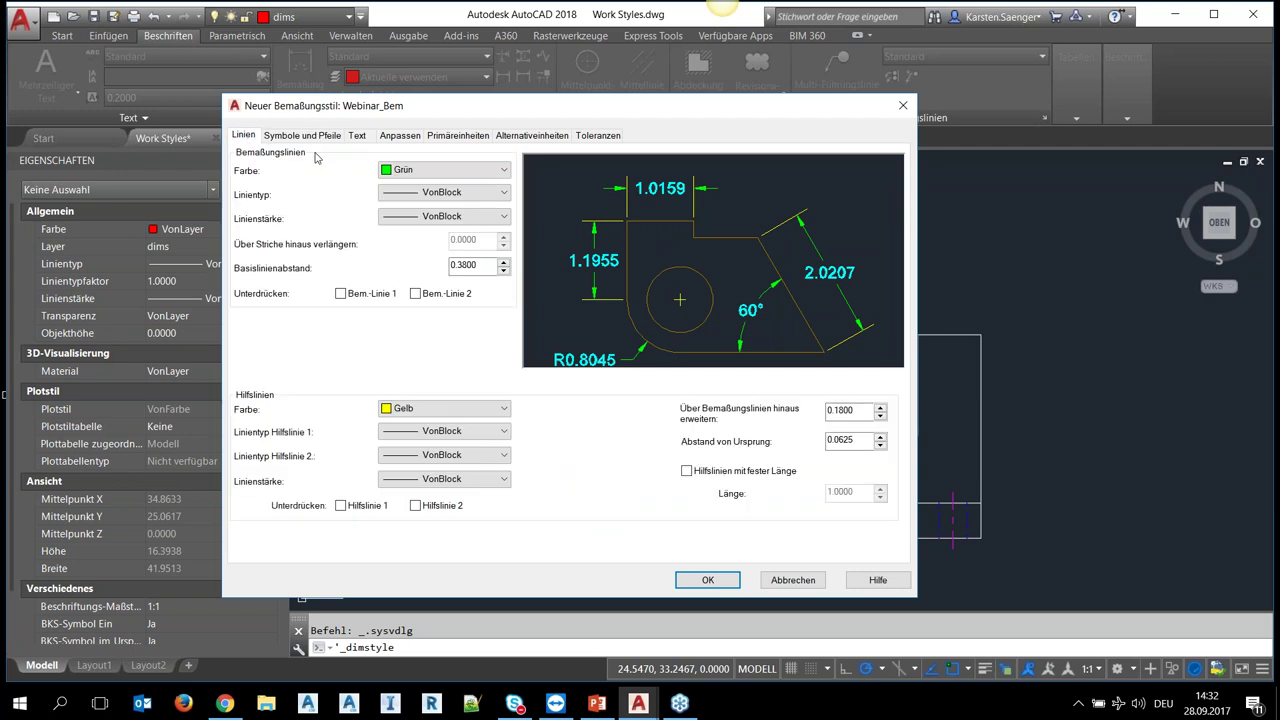
{"action": "left_click", "coordinate": [433, 177]}
{"action": "left_click", "coordinate": [418, 212]}
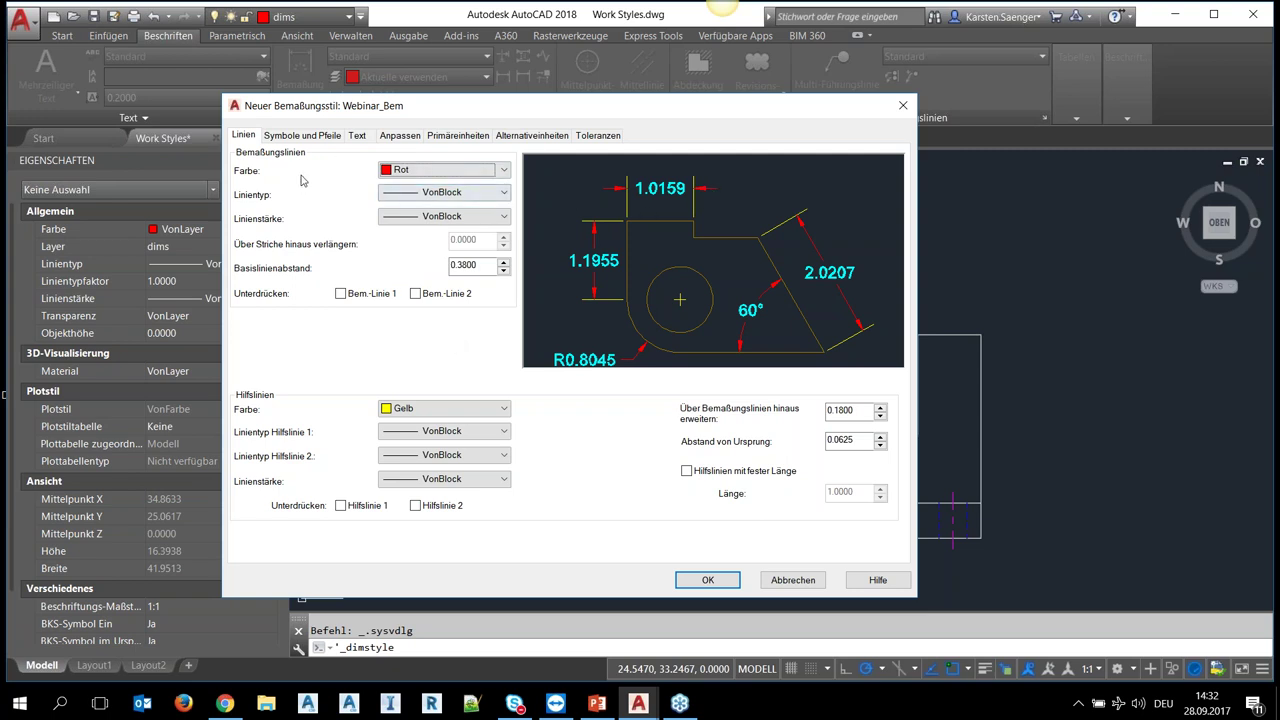
{"action": "left_click", "coordinate": [435, 196]}
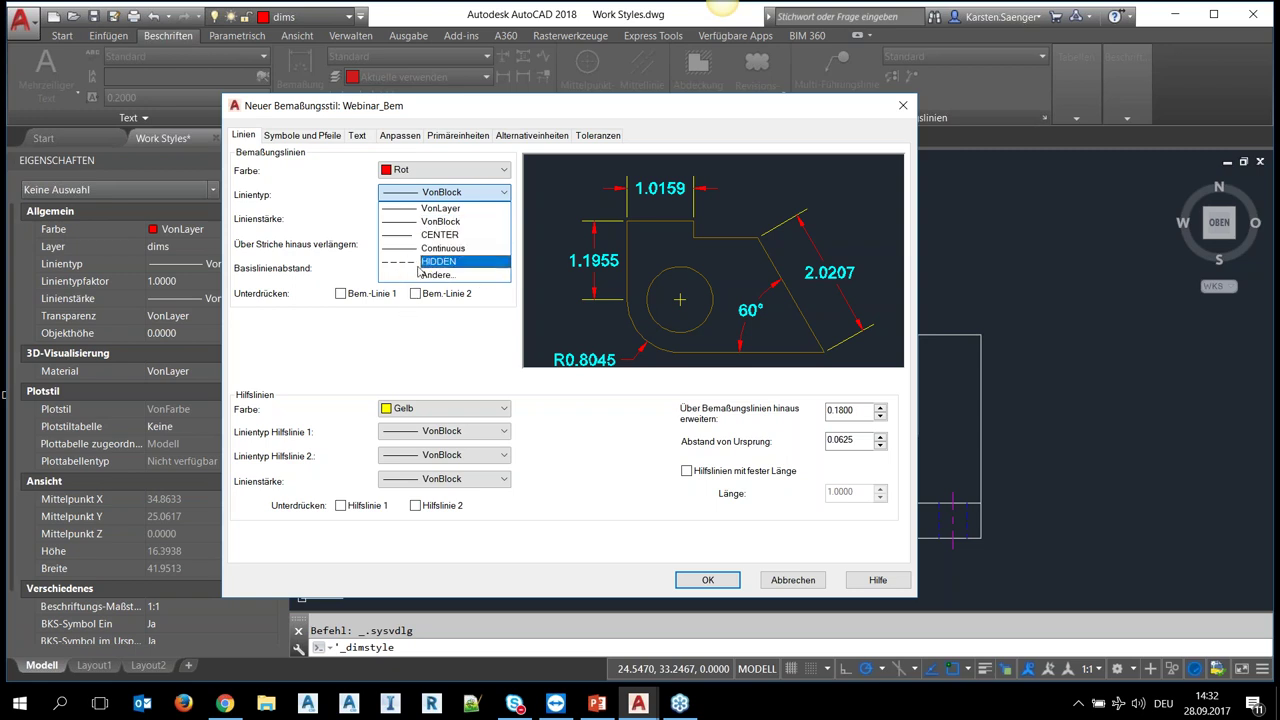
{"action": "left_click", "coordinate": [435, 365]}
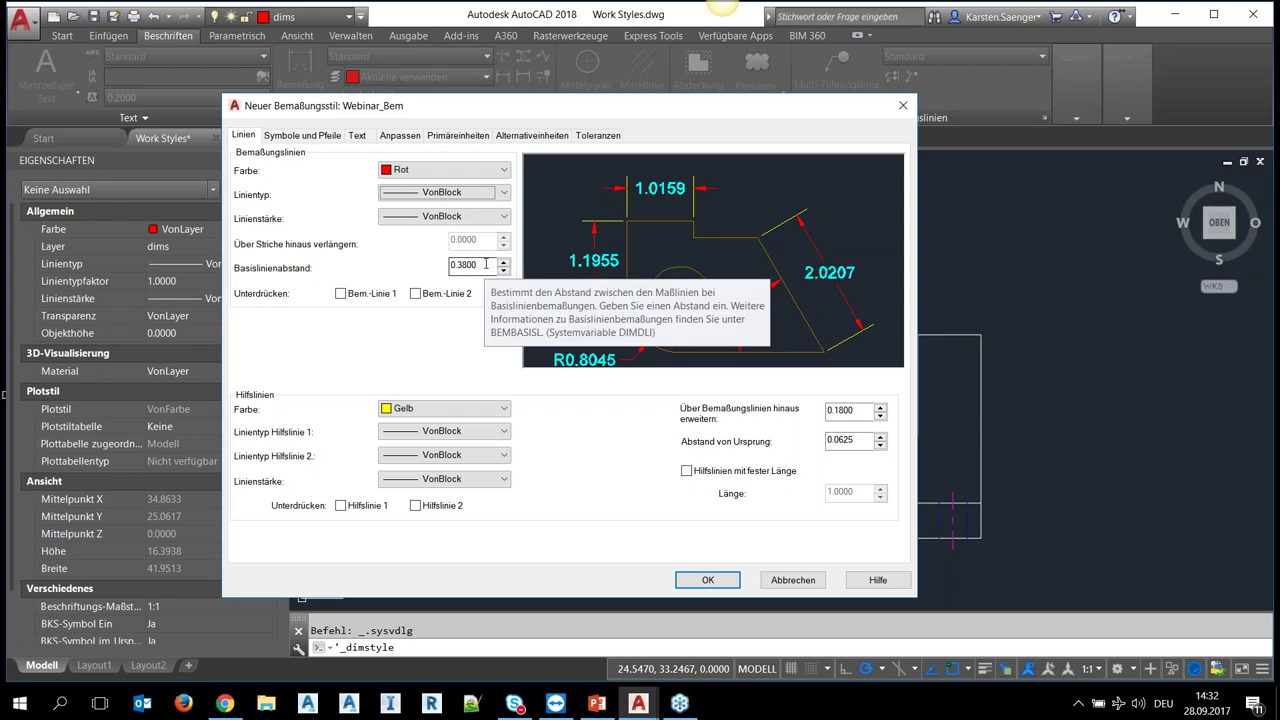
- Set the Basislinienabstand (baseline spacing) to 0.3825
{"action": "left_click", "coordinate": [486, 264]}
{"action": "left_click_drag", "start_coordinate": [489, 264], "coordinate": [446, 265]}
{"action": "type", "text": "1"}
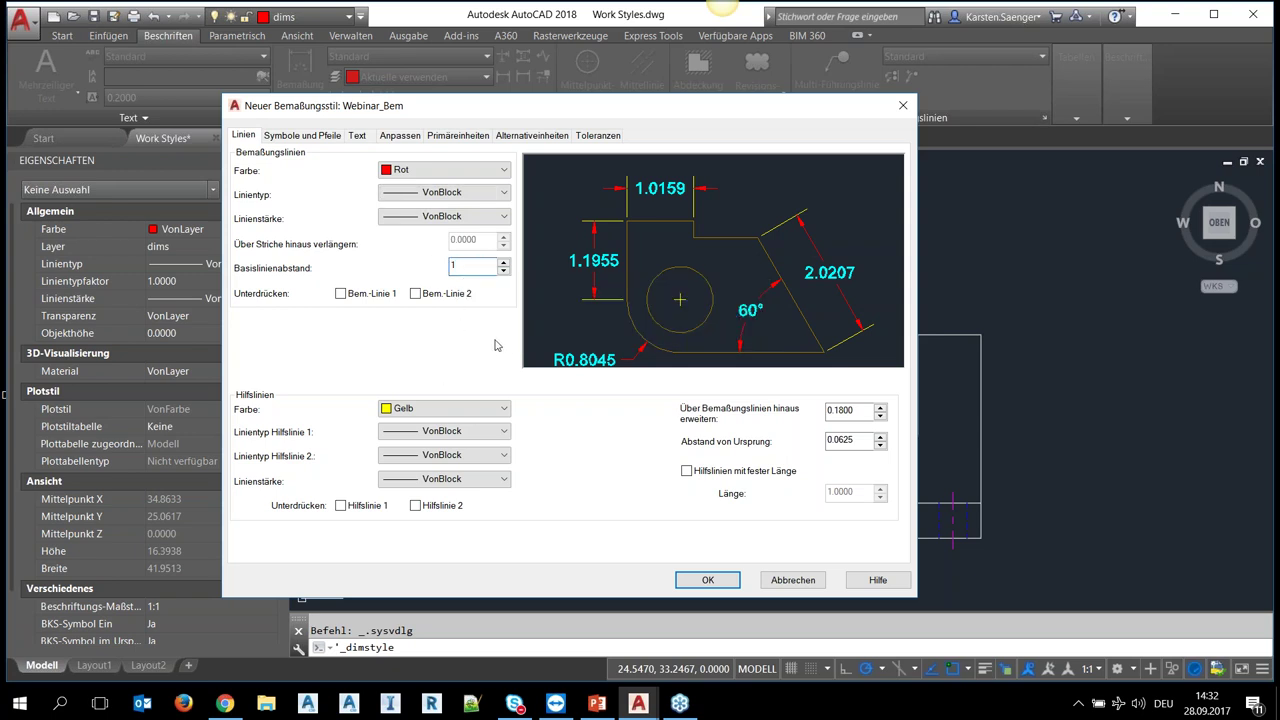
{"action": "left_click", "coordinate": [502, 268]}
{"action": "left_click", "coordinate": [503, 267]}
- Colour Webinar_Bem's extension lines green and extend them 0.2 beyond the dimension lines
{"action": "left_click", "coordinate": [431, 410]}
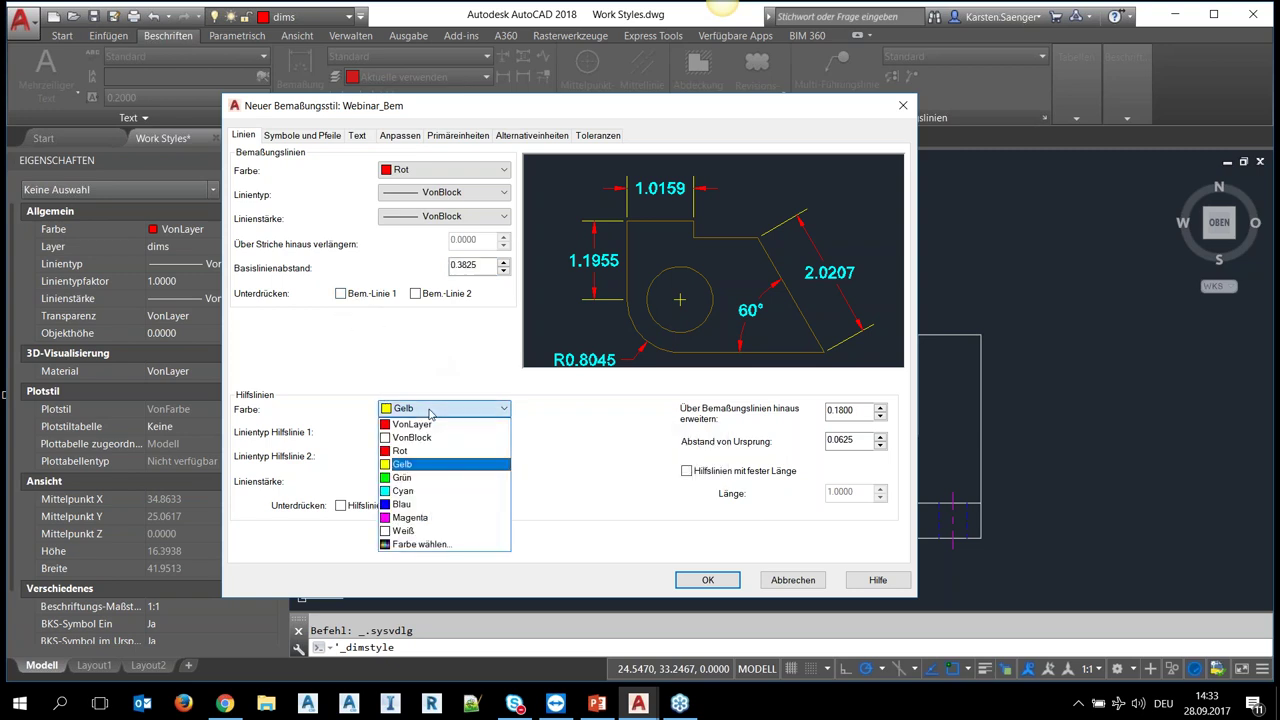
{"action": "left_click", "coordinate": [418, 478]}
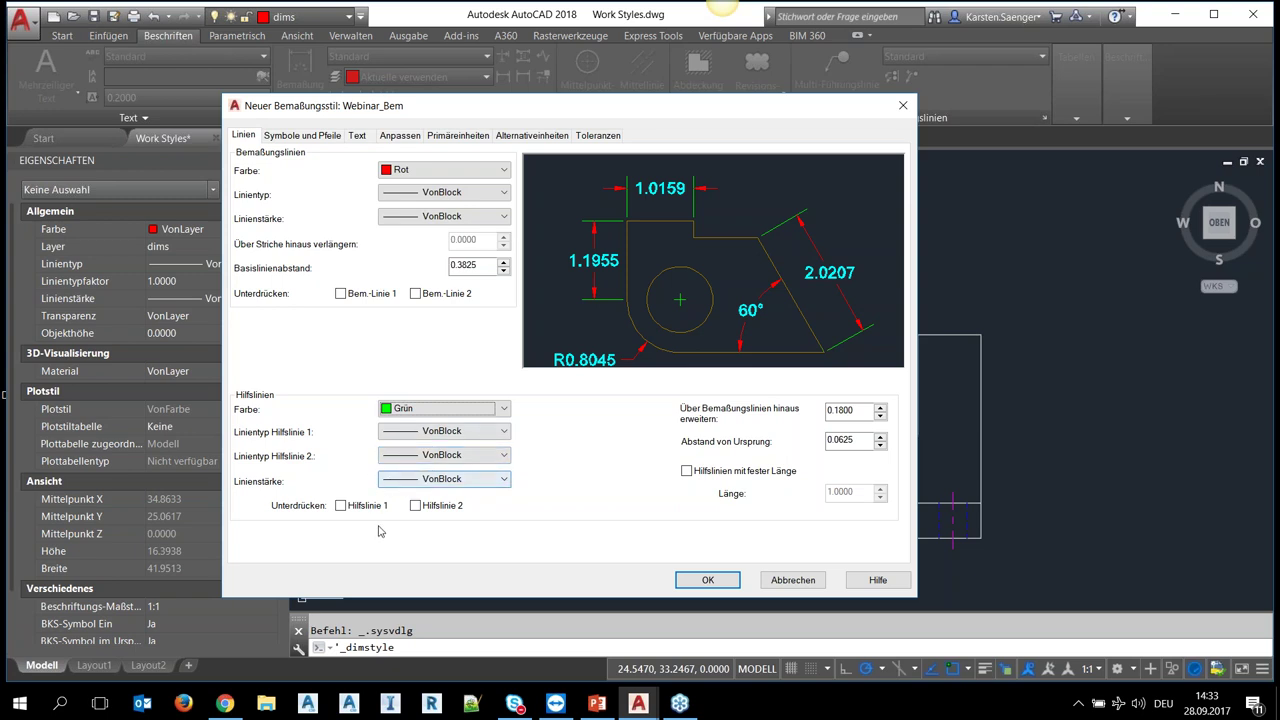
{"action": "left_click_drag", "start_coordinate": [862, 410], "coordinate": [826, 410]}
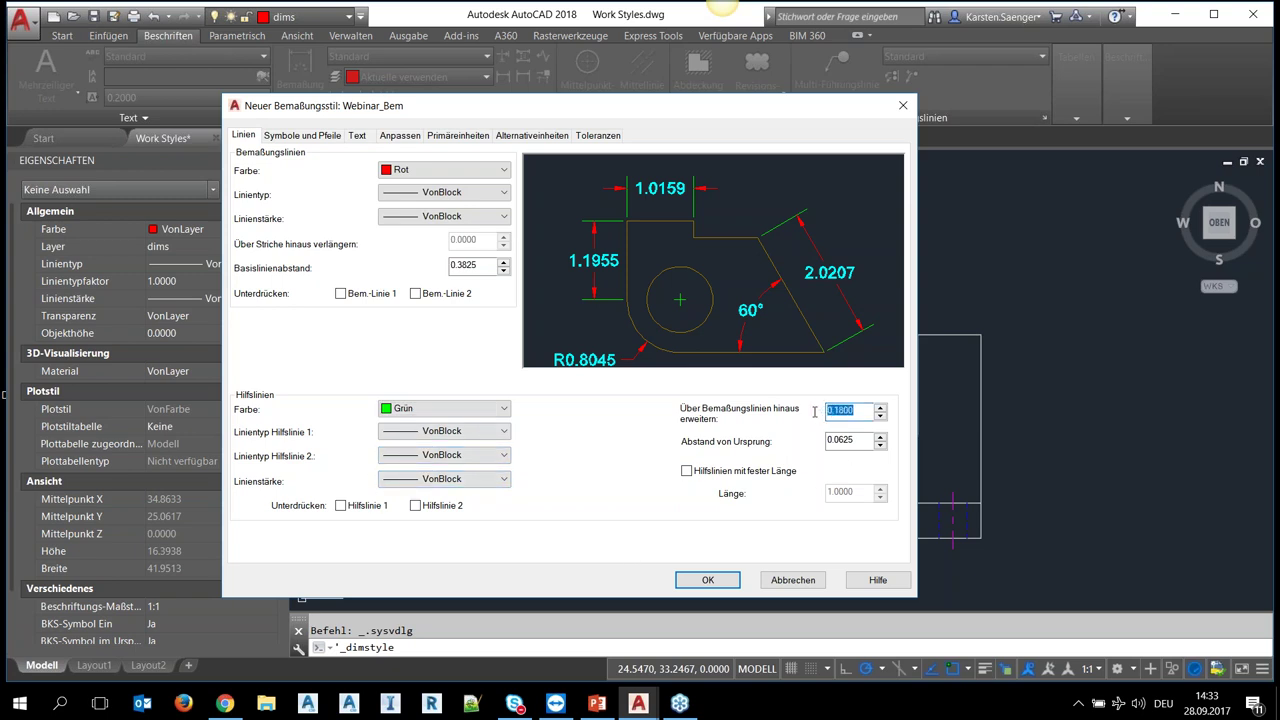
{"action": "type", "text": "1"}
{"action": "left_click", "coordinate": [844, 440]}
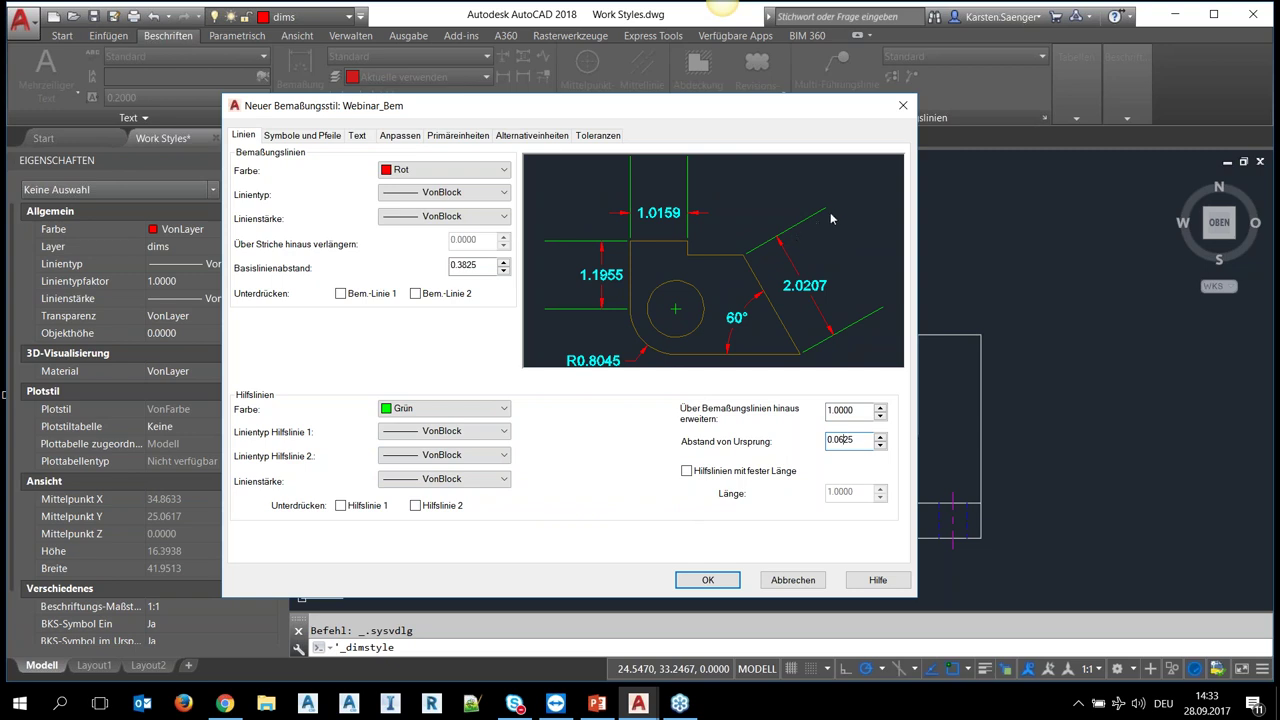
{"action": "left_click_drag", "start_coordinate": [856, 410], "coordinate": [809, 408]}
{"action": "type", "text": "0"}
{"action": "type", "text": ".2"}
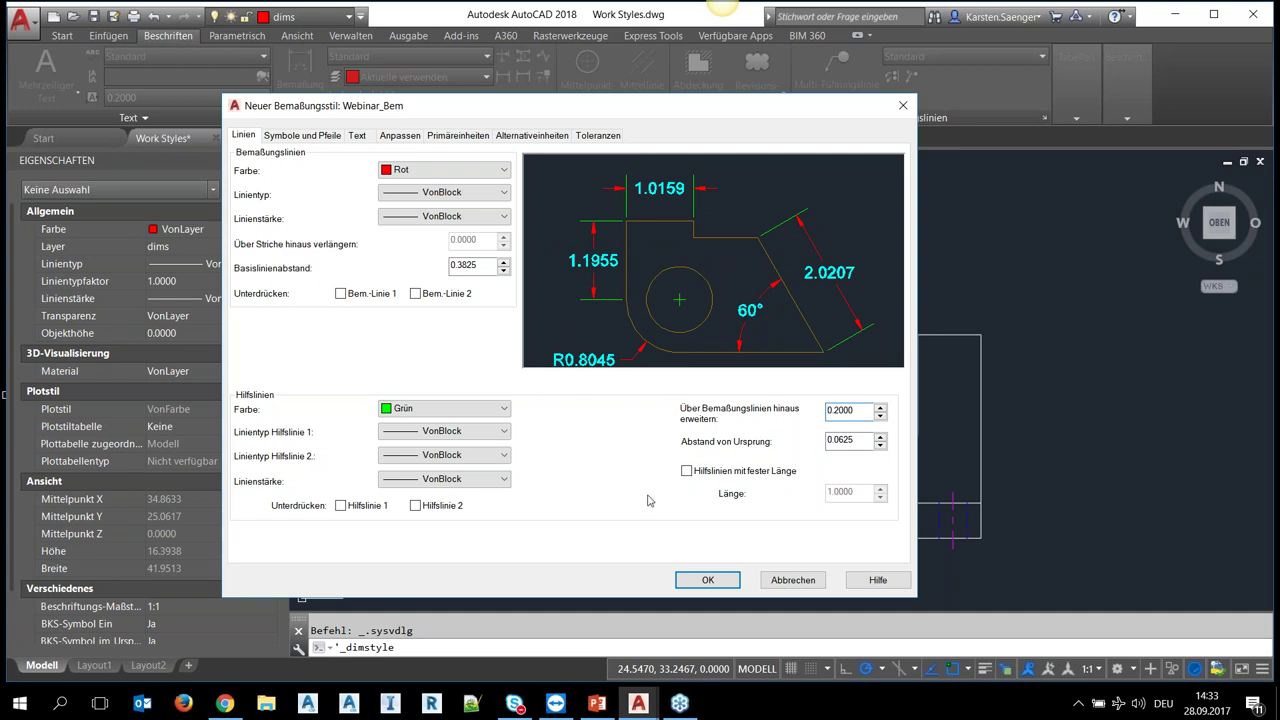
{"action": "left_click", "coordinate": [305, 136]}
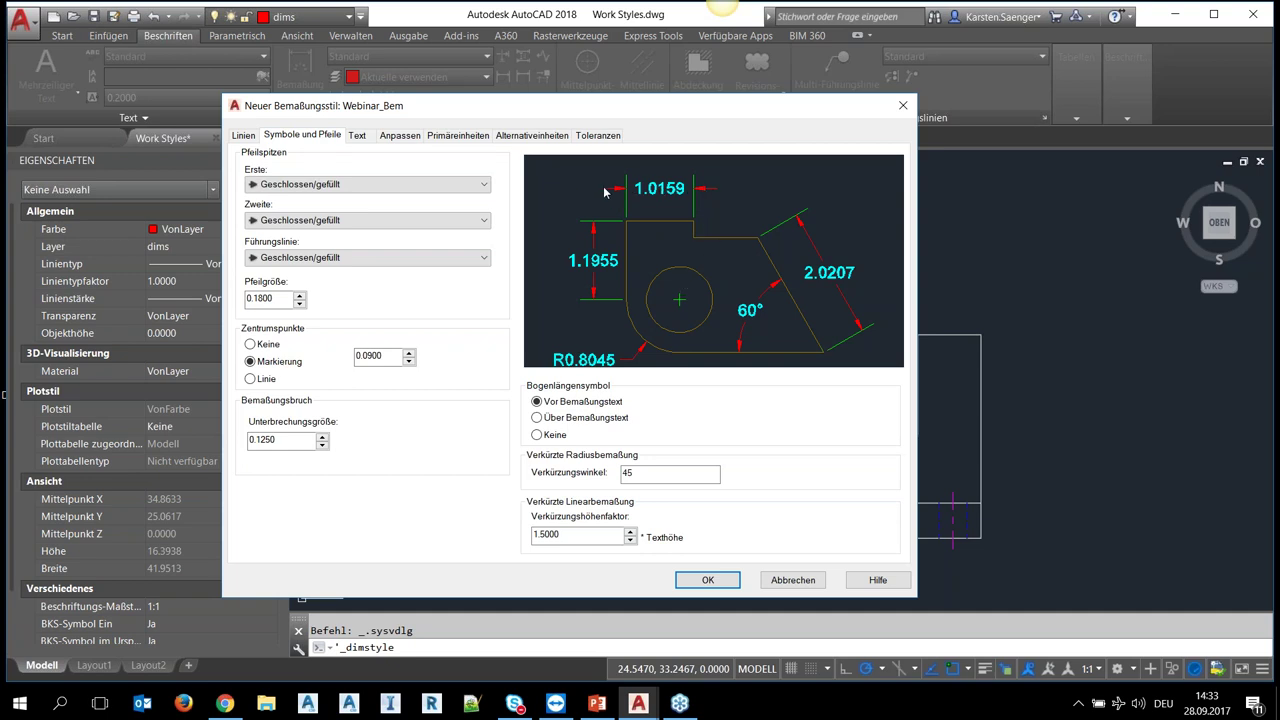
- Set the first arrowhead to the custom block 'vanilla' and the second to Bezugsdreieck gefüllt
{"action": "left_click", "coordinate": [334, 184]}
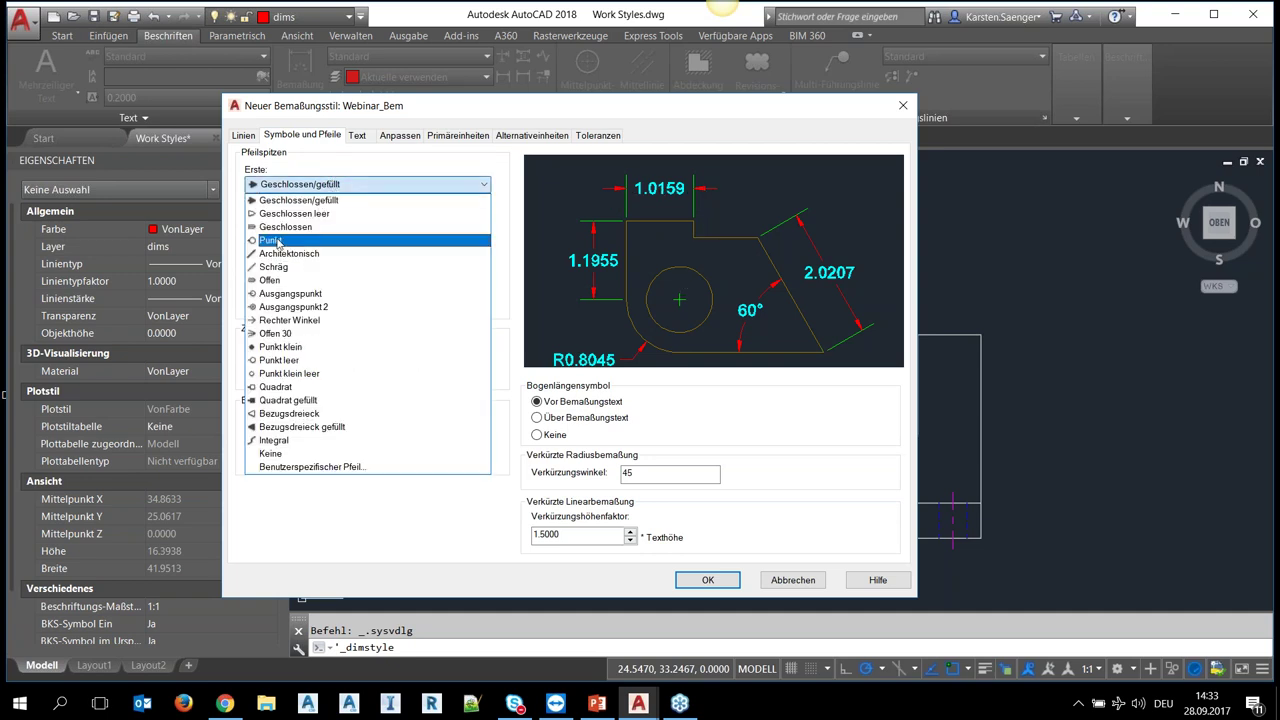
{"action": "left_click", "coordinate": [296, 297]}
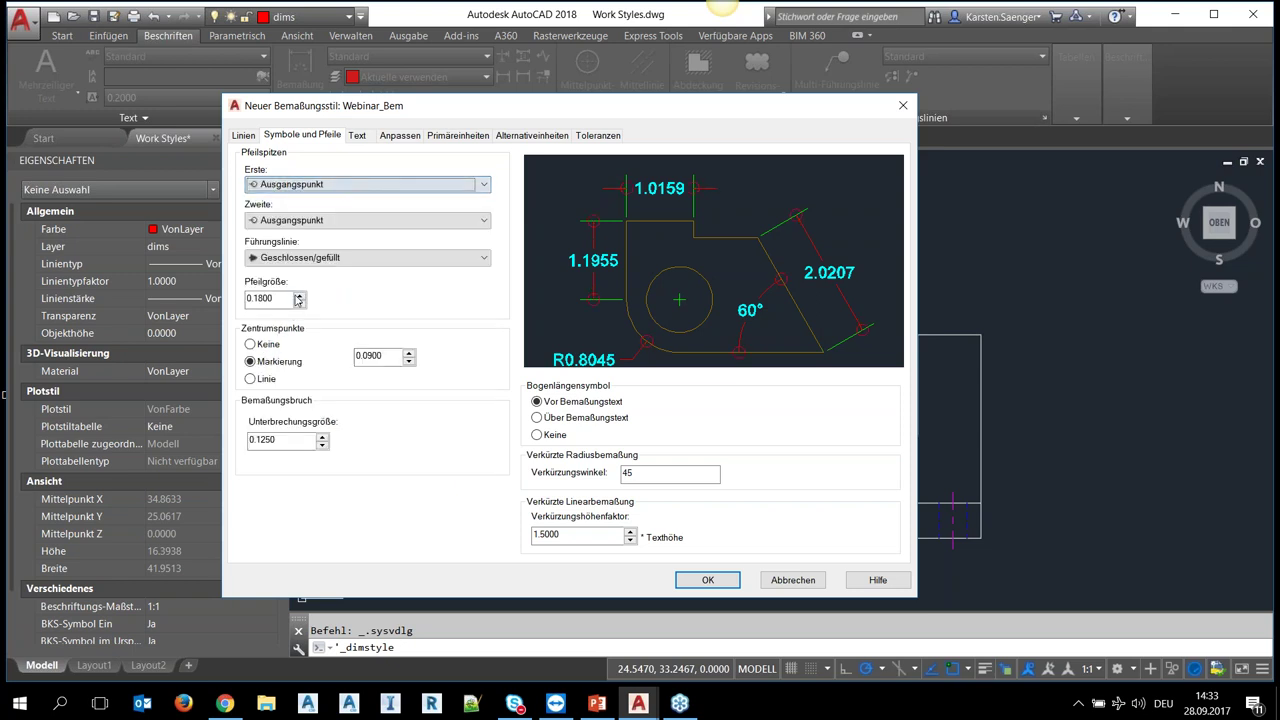
{"action": "left_click", "coordinate": [288, 222]}
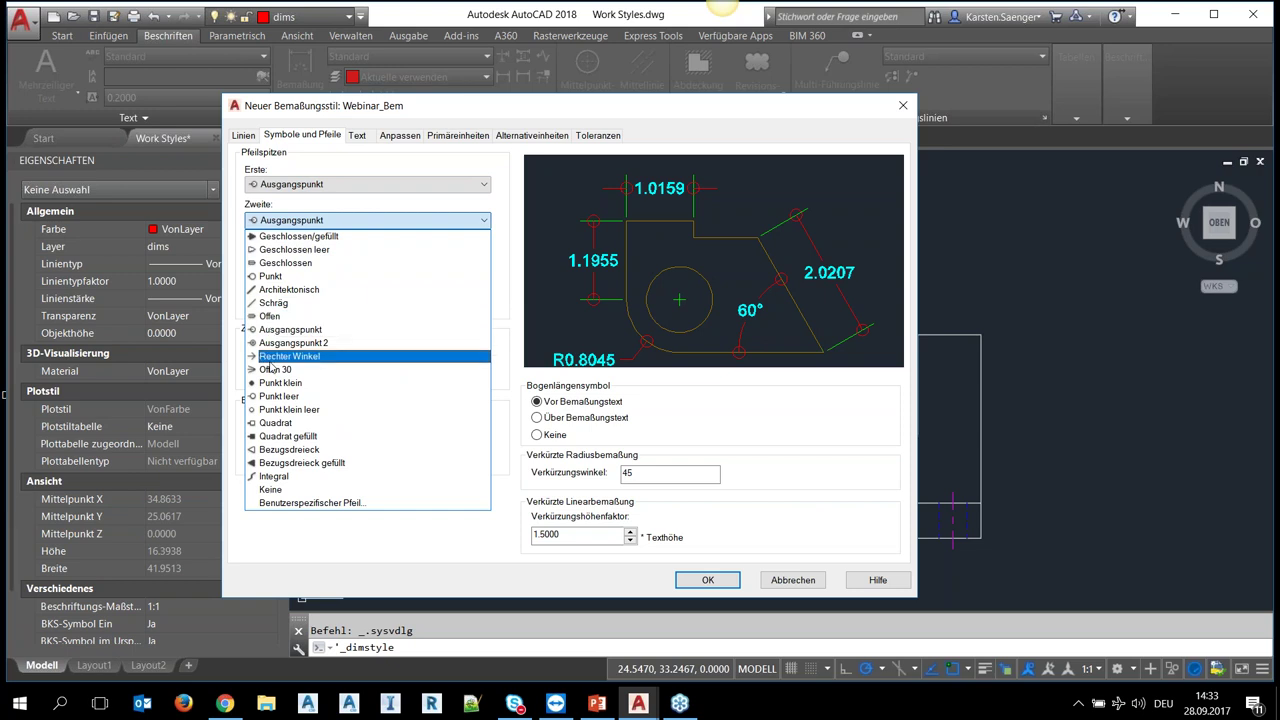
{"action": "left_click", "coordinate": [274, 464]}
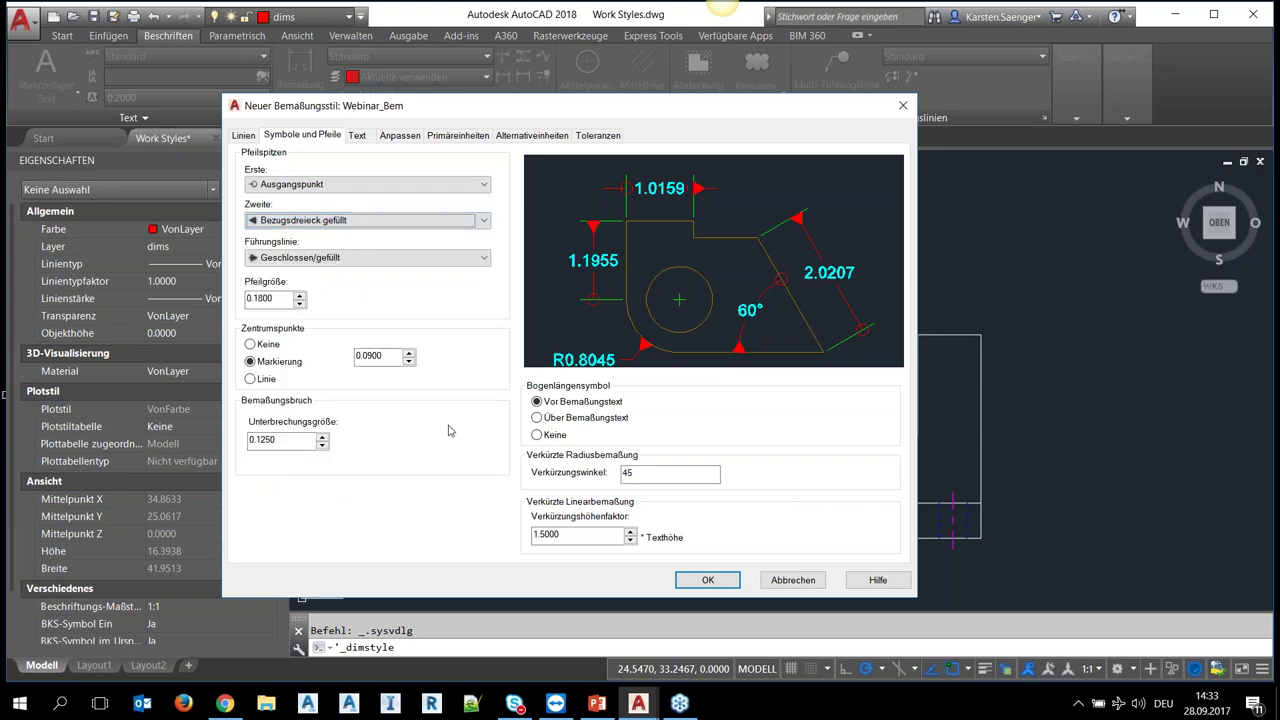
{"action": "left_click", "coordinate": [287, 188]}
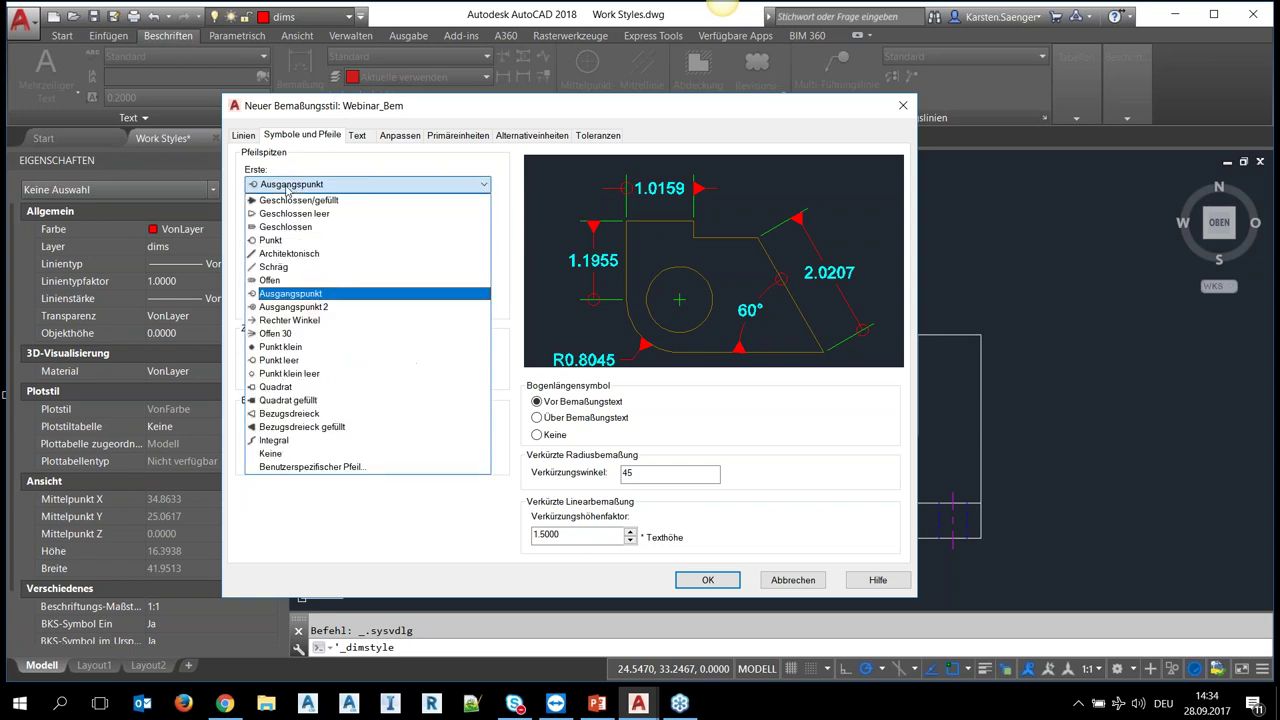
{"action": "left_click", "coordinate": [308, 467]}
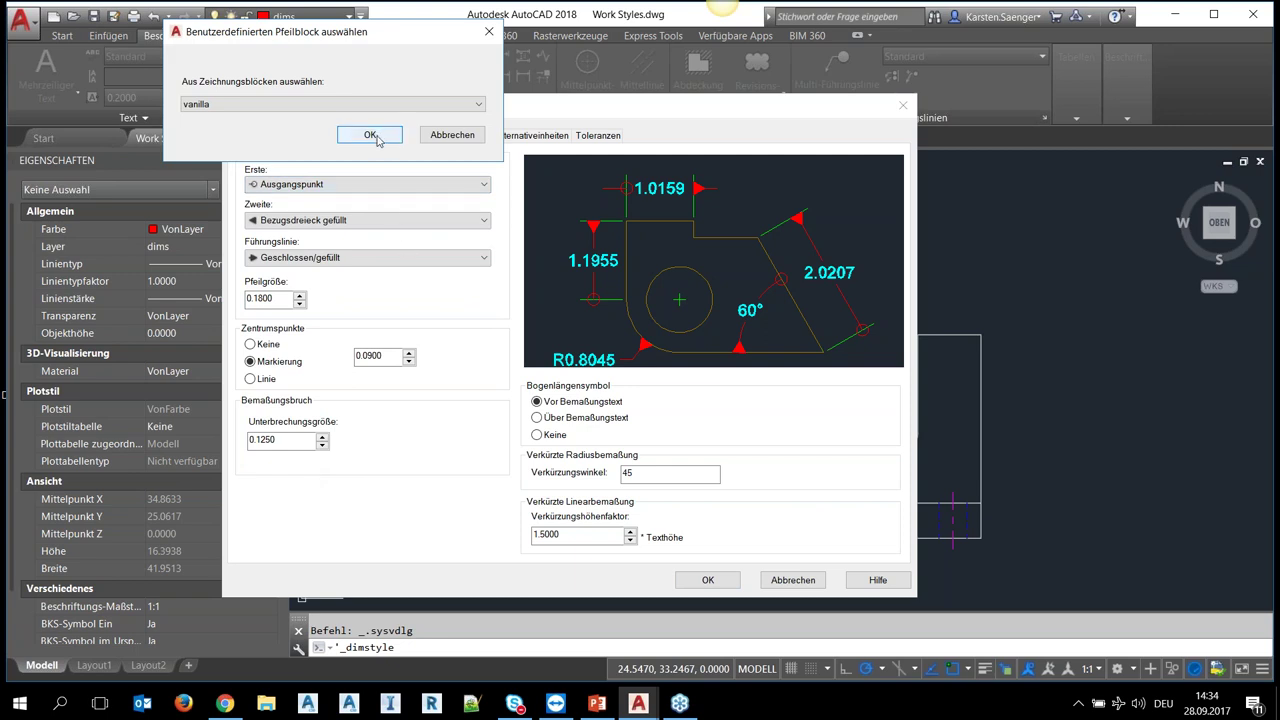
{"action": "left_click", "coordinate": [370, 135]}
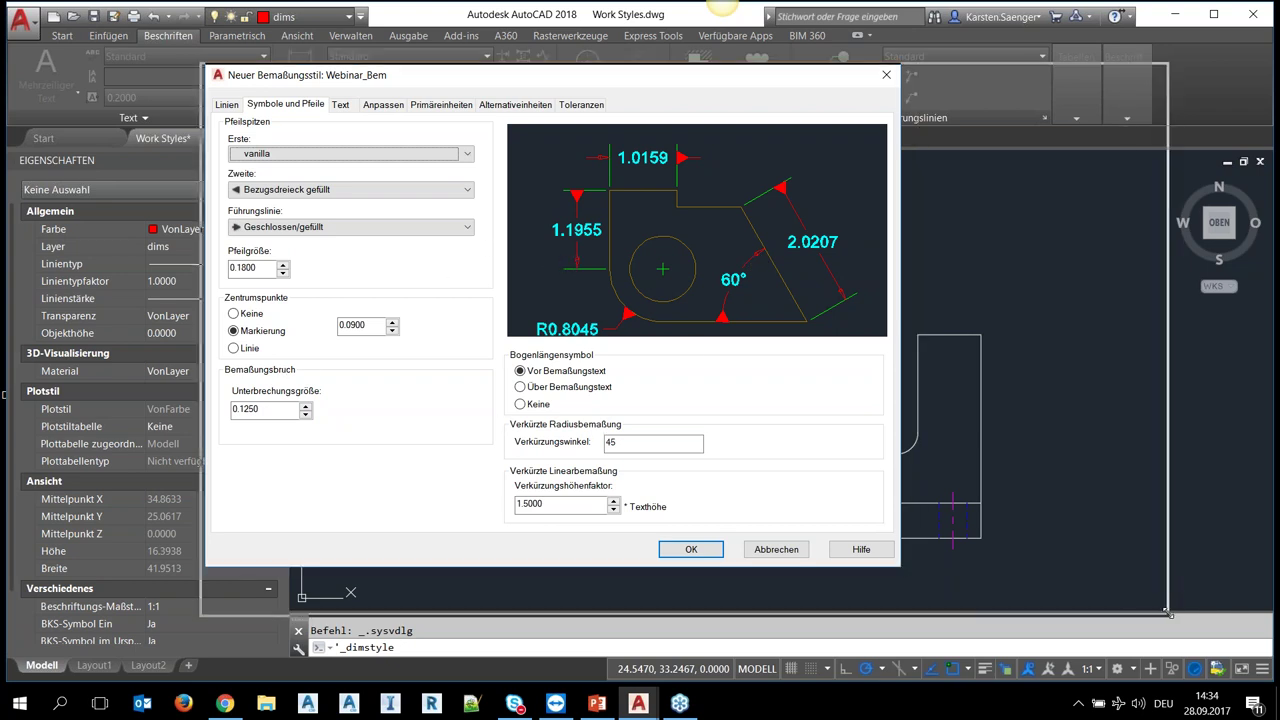
- Enlarge the dialog and set the Pfeilgröße to 0.2
{"action": "left_click_drag", "start_coordinate": [899, 566], "coordinate": [1213, 623]}
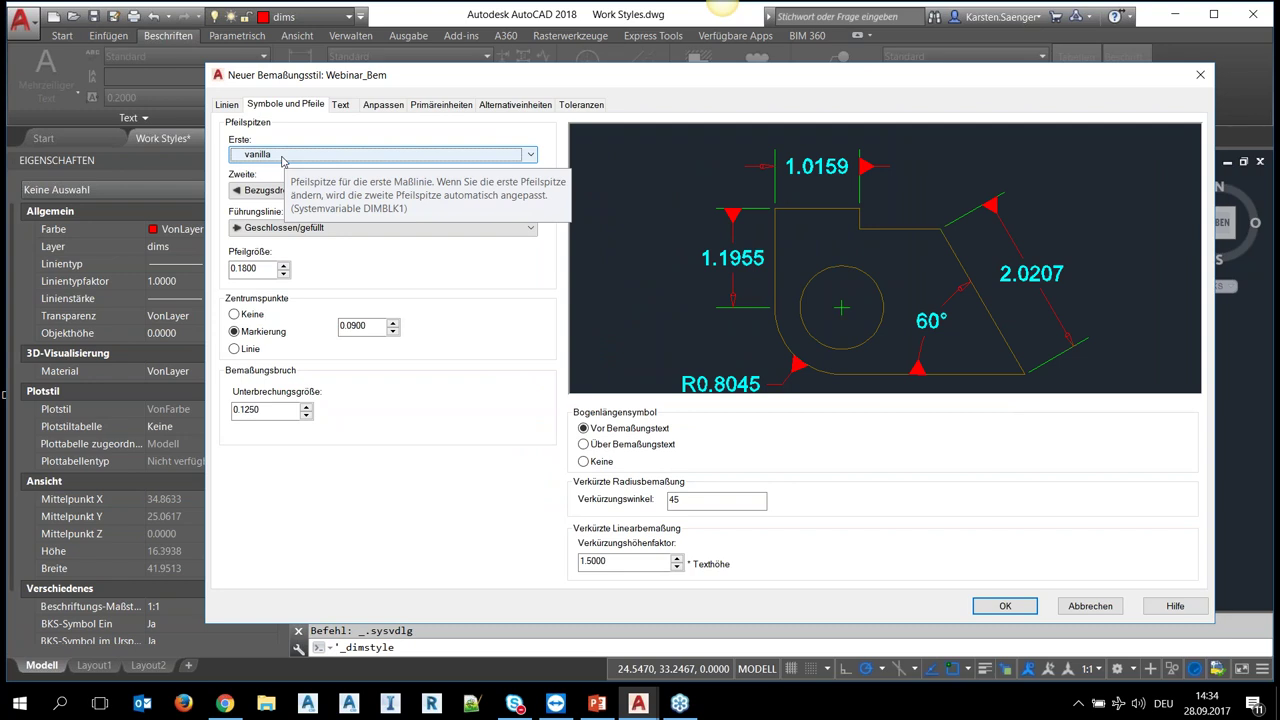
{"action": "left_click", "coordinate": [284, 266]}
{"action": "left_click", "coordinate": [284, 267]}
{"action": "left_click_drag", "start_coordinate": [258, 268], "coordinate": [230, 270]}
{"action": "type", "text": "000"}
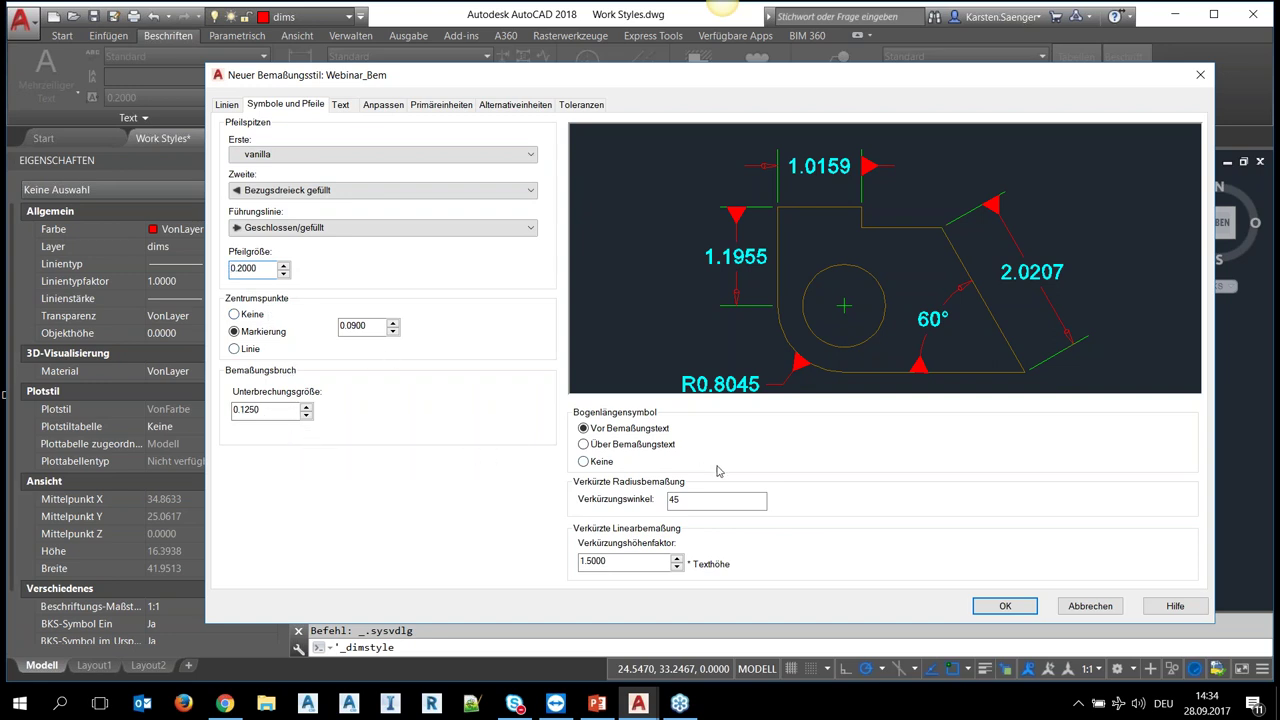
- On the dimension Text settings, bring up the editor for the Standard text style
{"action": "left_click", "coordinate": [338, 108]}
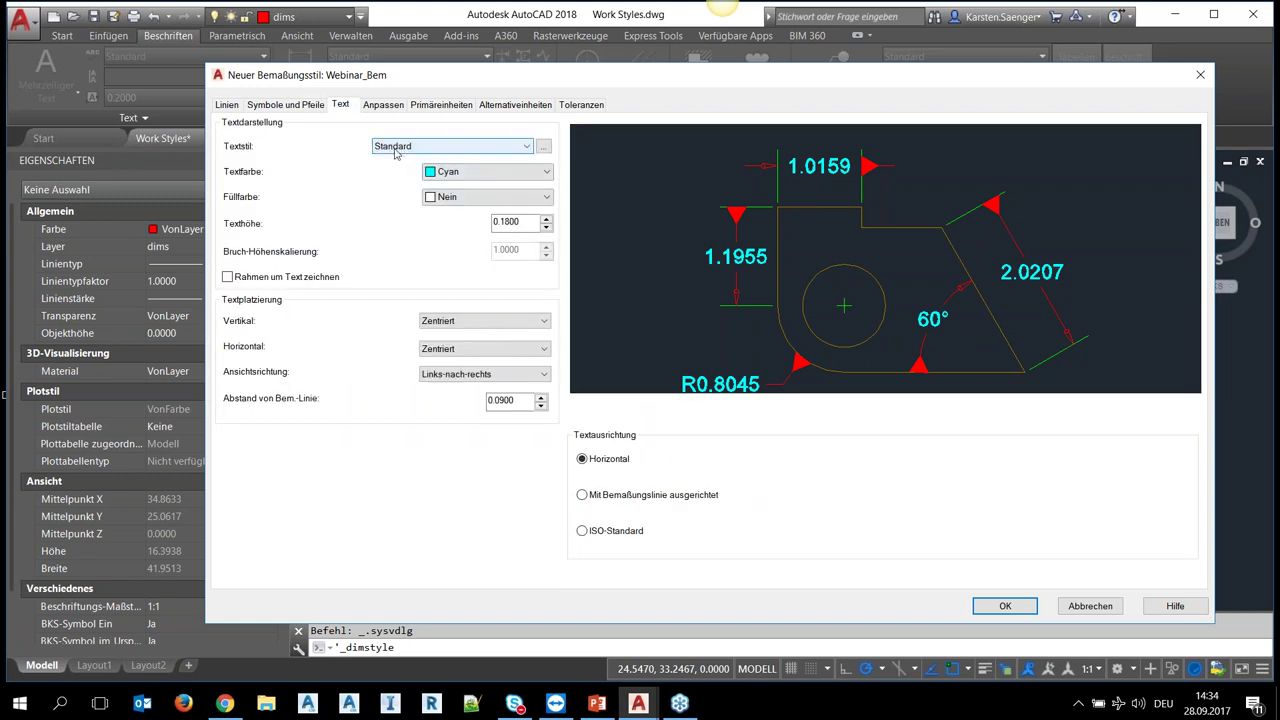
{"action": "left_click", "coordinate": [527, 147]}
{"action": "left_click", "coordinate": [528, 148]}
{"action": "left_click", "coordinate": [529, 147]}
{"action": "left_click", "coordinate": [530, 148]}
{"action": "left_click", "coordinate": [545, 147]}
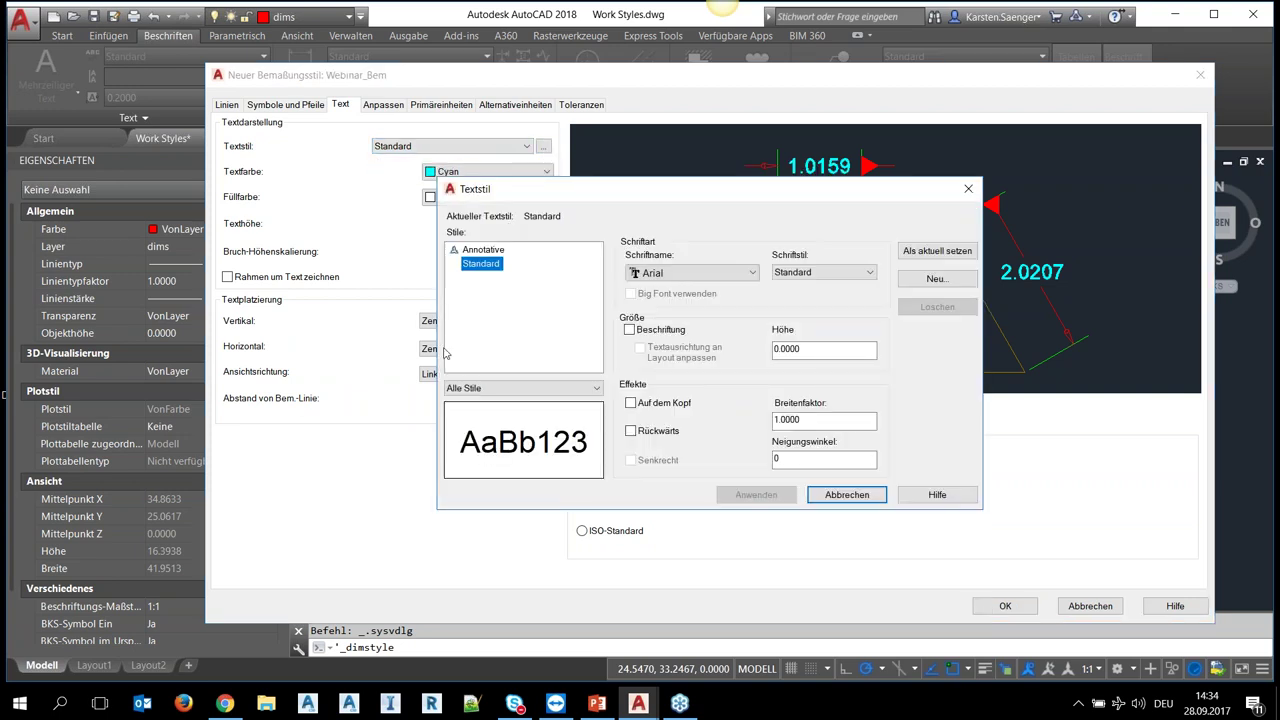
{"action": "left_click_drag", "start_coordinate": [495, 193], "coordinate": [392, 212]}
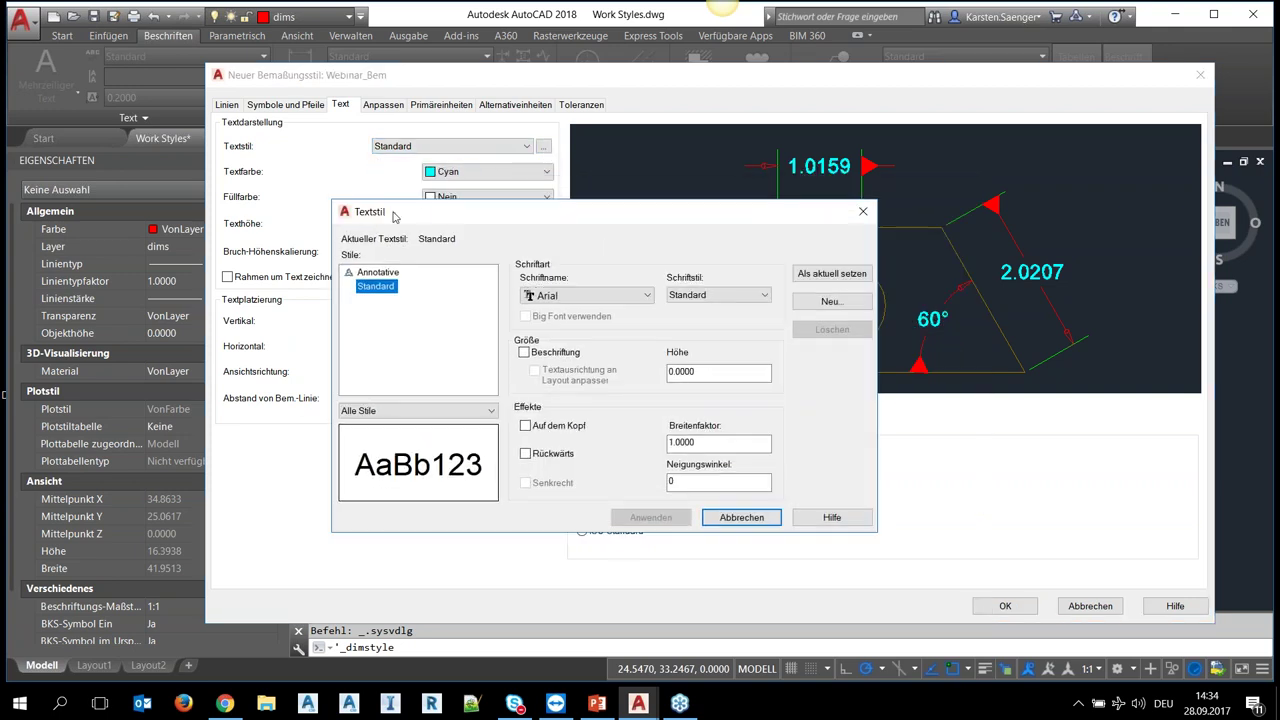
- Try Arial Greek as the Standard style's font and apply it
{"action": "left_click", "coordinate": [647, 295]}
{"action": "scroll", "coordinate": [604, 456], "scroll_direction": "down", "scroll_amount": 4}
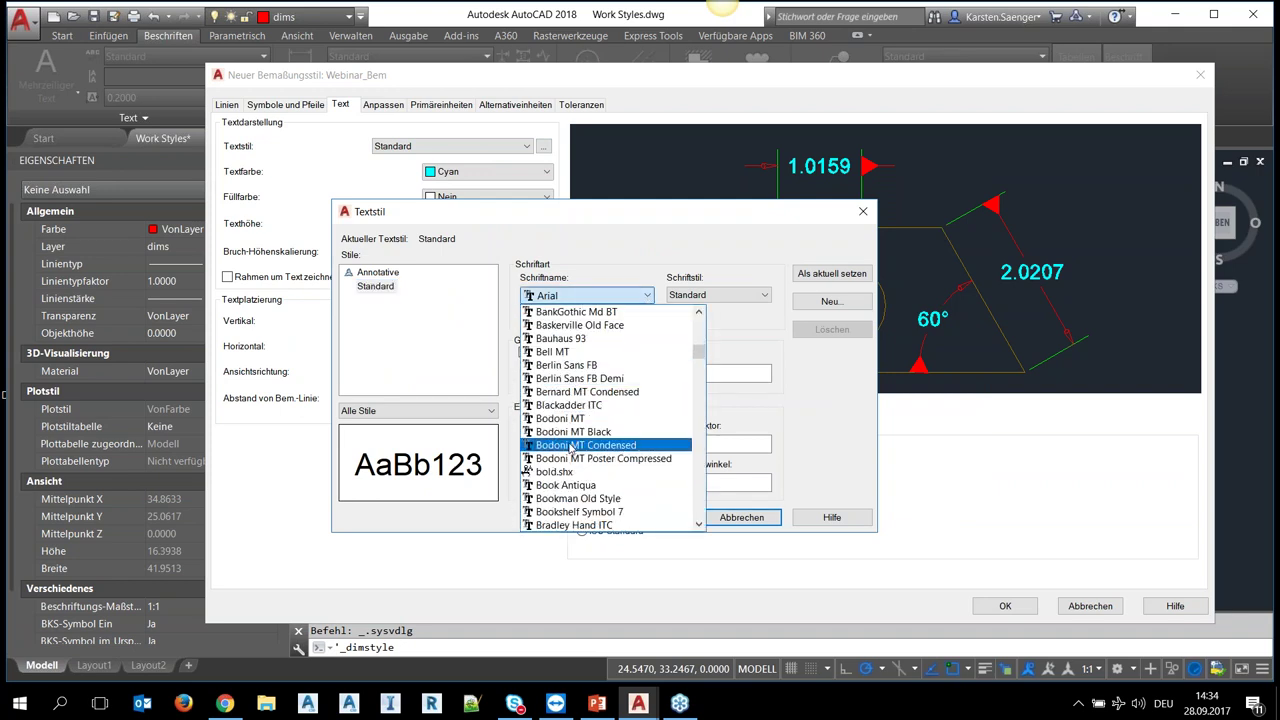
{"action": "left_click", "coordinate": [555, 265]}
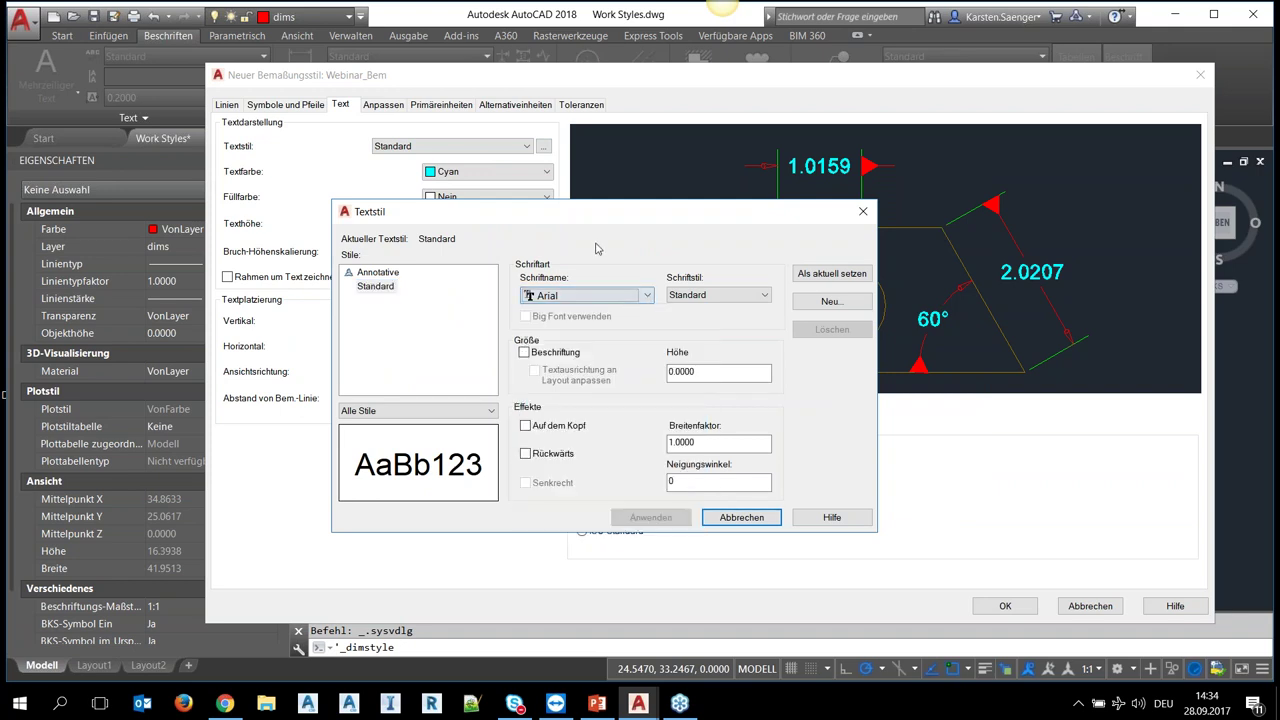
{"action": "left_click", "coordinate": [576, 294]}
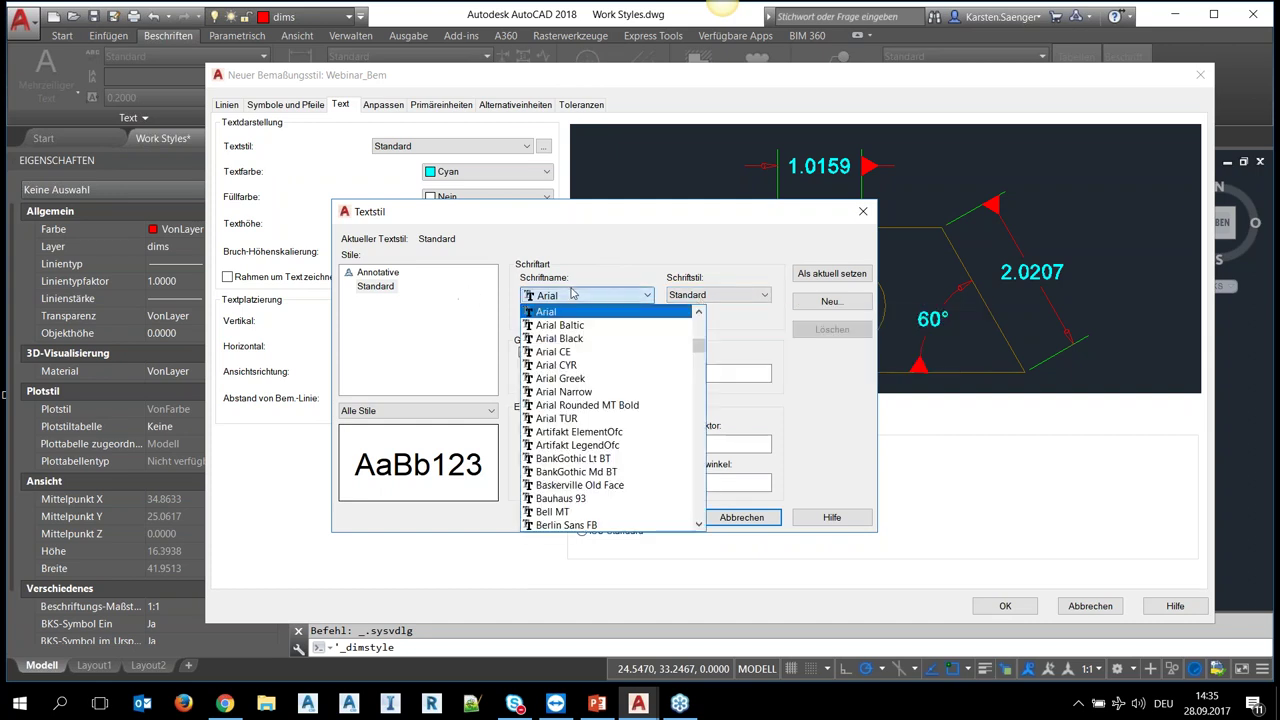
{"action": "left_click", "coordinate": [572, 388]}
{"action": "left_click", "coordinate": [647, 518]}
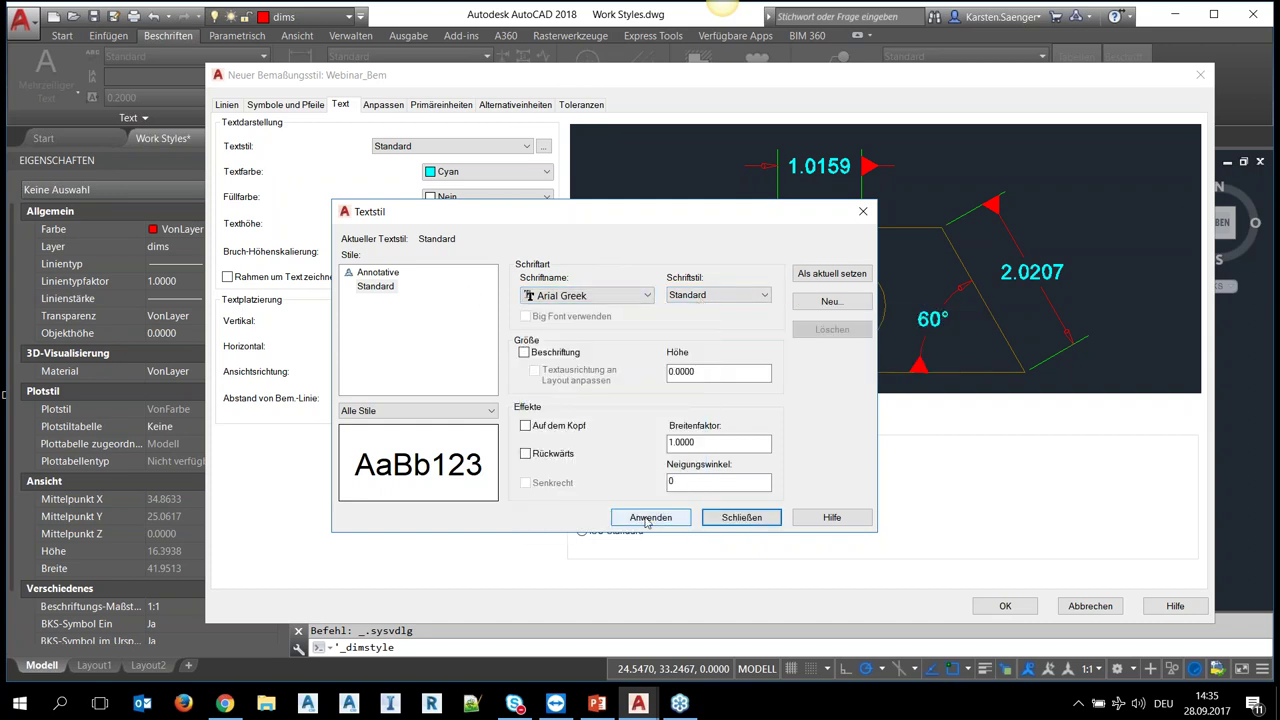
- Switch the Standard font to Castellar, apply it, and close the text style editor
{"action": "left_click", "coordinate": [560, 296]}
{"action": "scroll", "coordinate": [600, 395], "scroll_direction": "down", "scroll_amount": 3}
{"action": "scroll", "coordinate": [600, 395], "scroll_direction": "down", "scroll_amount": 4}
{"action": "scroll", "coordinate": [600, 393], "scroll_direction": "down", "scroll_amount": 2}
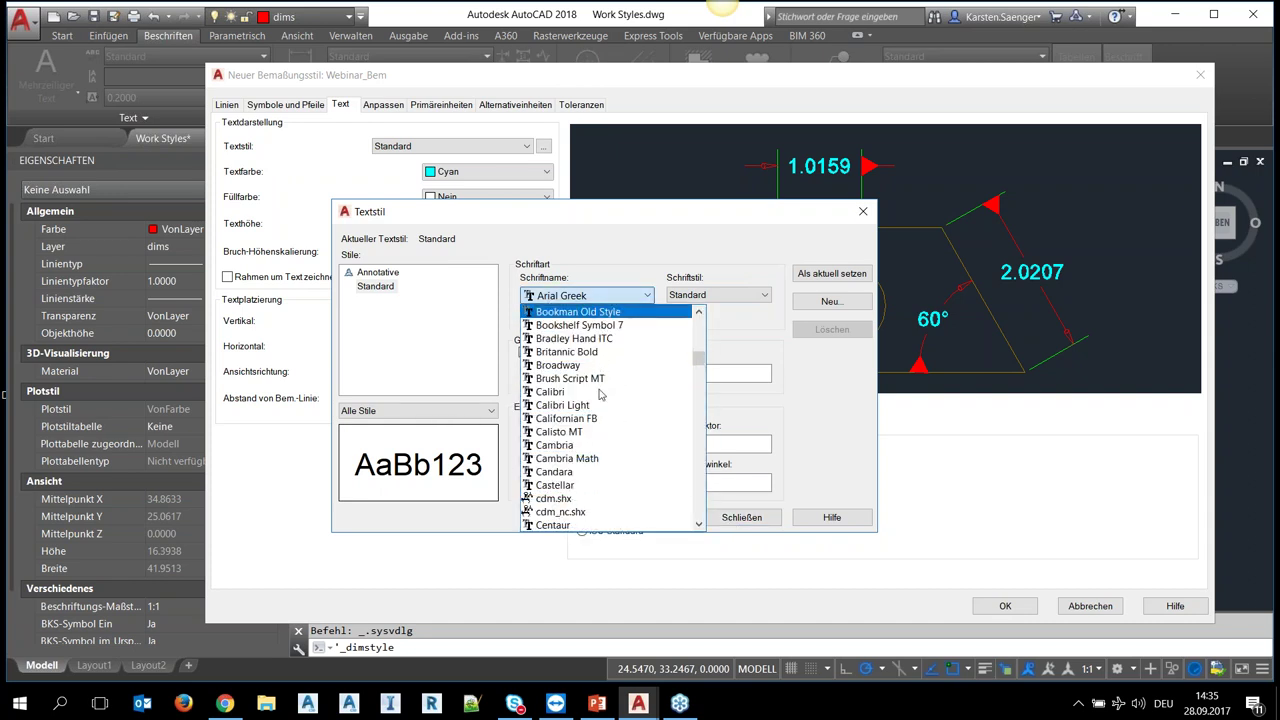
{"action": "left_click", "coordinate": [568, 485]}
{"action": "left_click", "coordinate": [668, 518]}
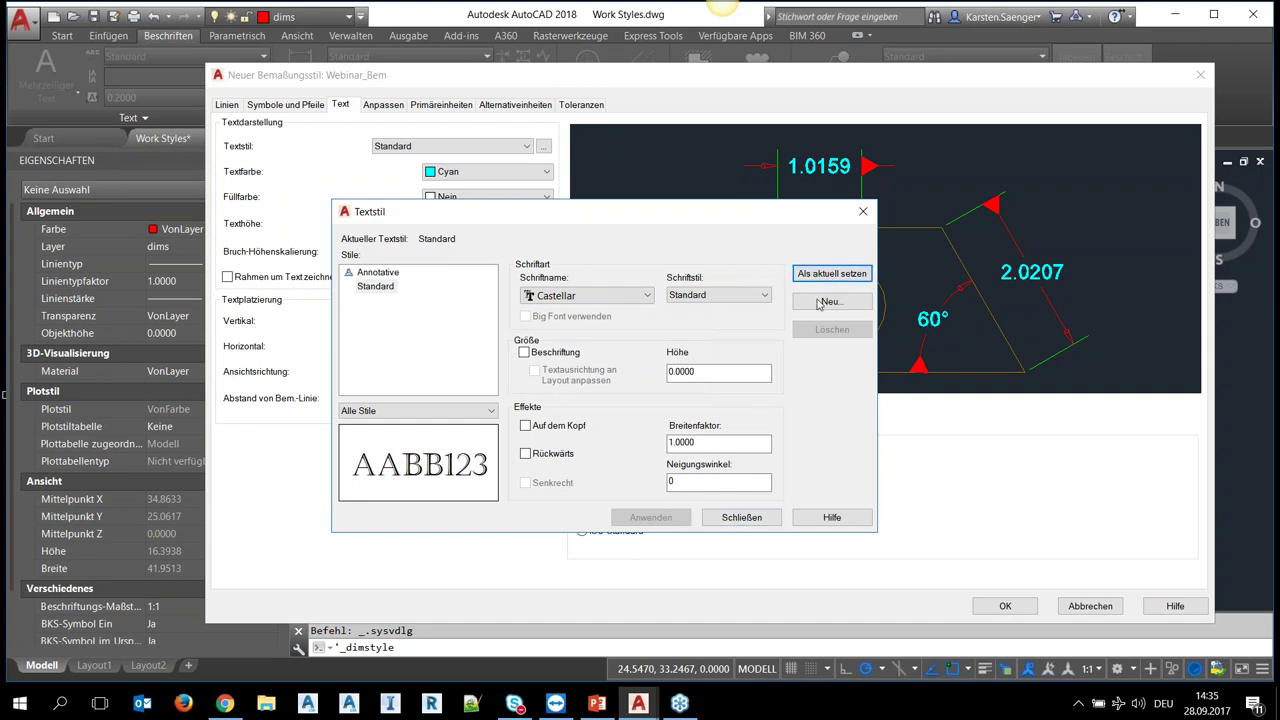
{"action": "left_click", "coordinate": [740, 517]}
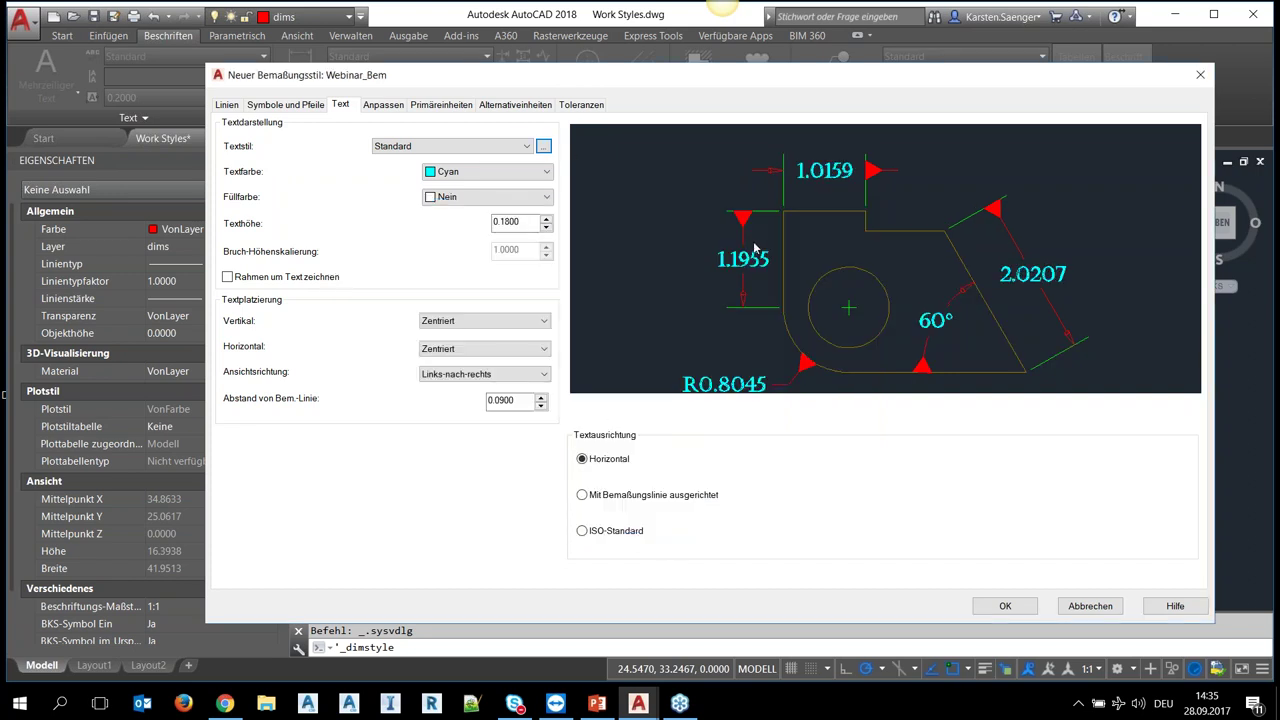
- Keep the text colour Cyan and set vertical text placement to Zentriert
{"action": "left_click", "coordinate": [474, 175]}
{"action": "left_click", "coordinate": [474, 178]}
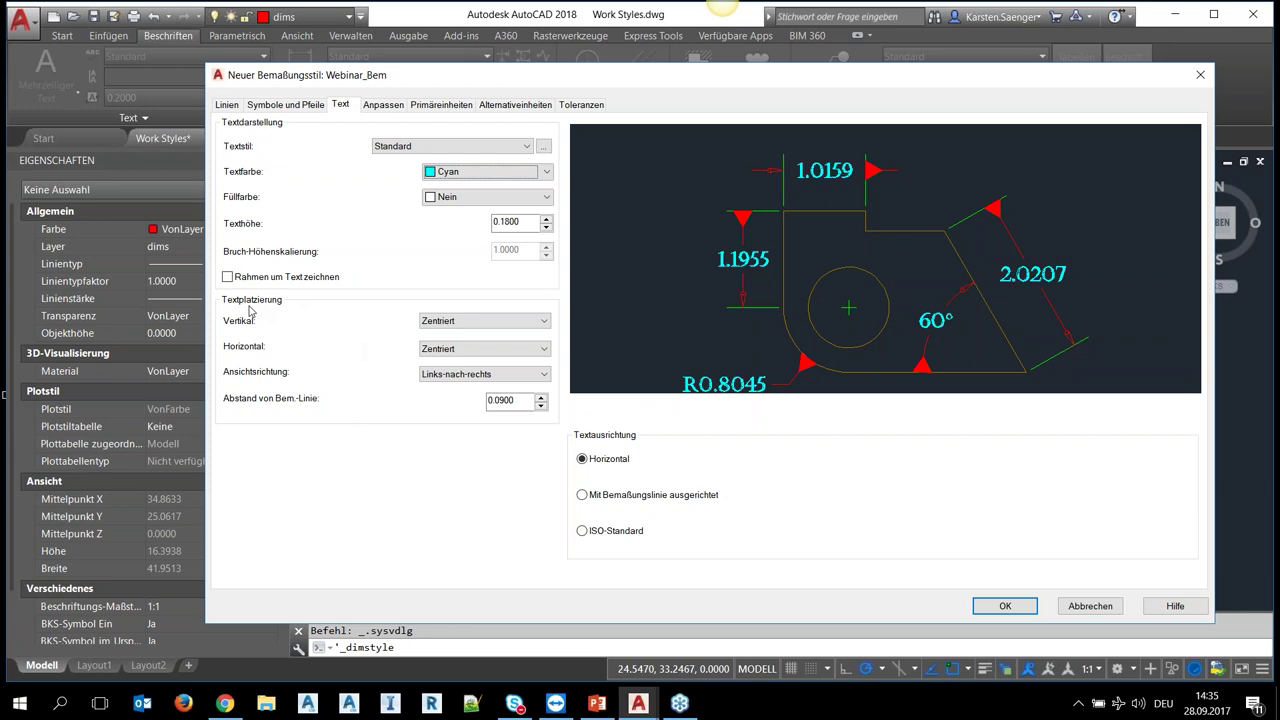
{"action": "left_click", "coordinate": [528, 323]}
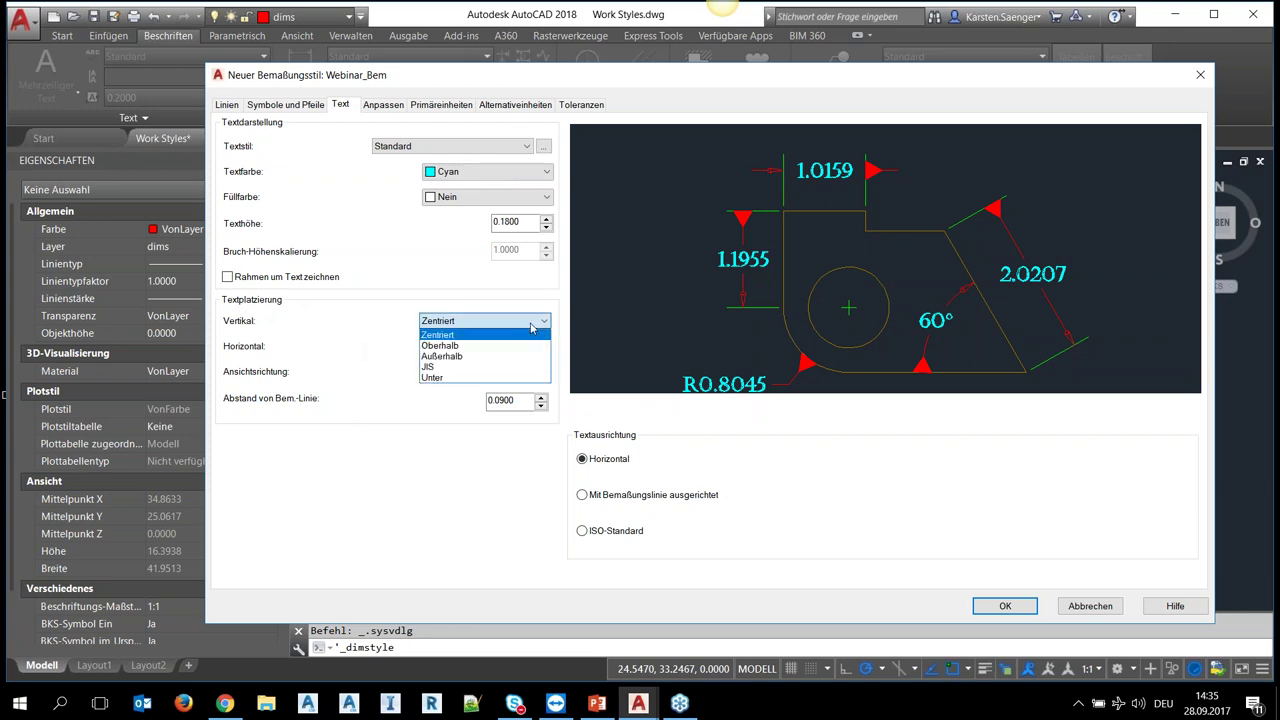
{"action": "left_click", "coordinate": [522, 345]}
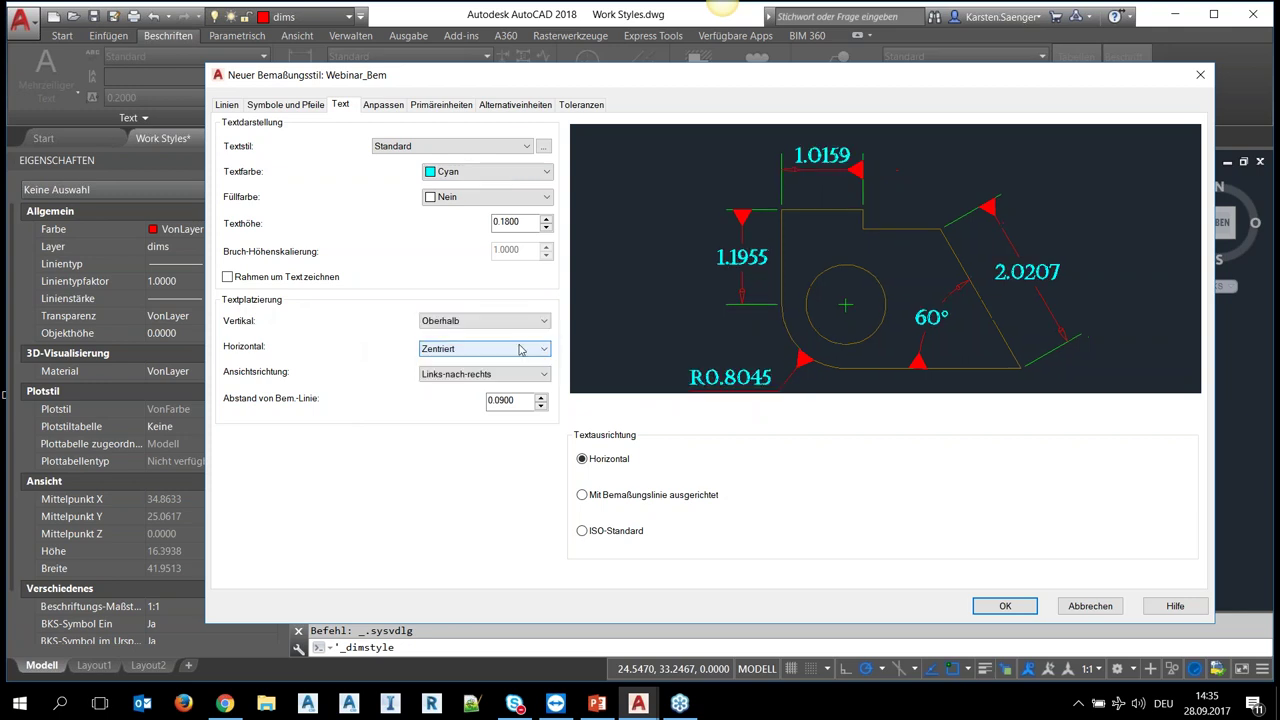
{"action": "left_click", "coordinate": [520, 322]}
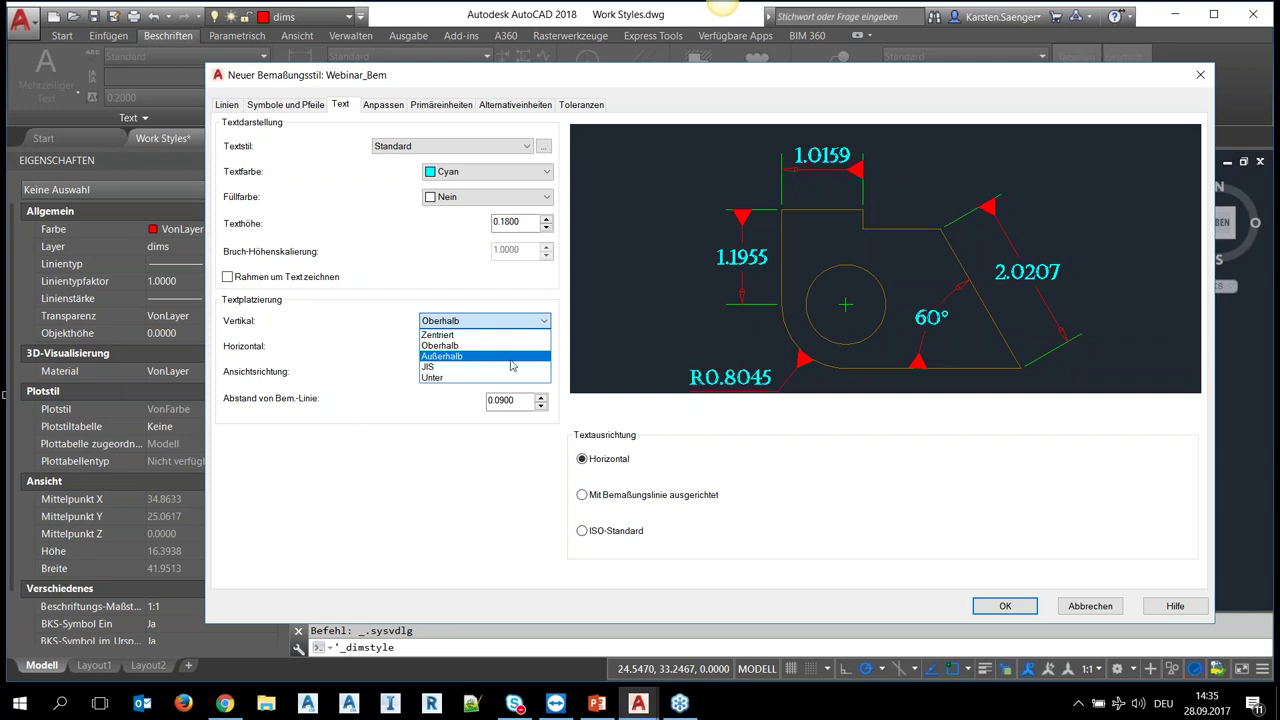
{"action": "left_click", "coordinate": [505, 334]}
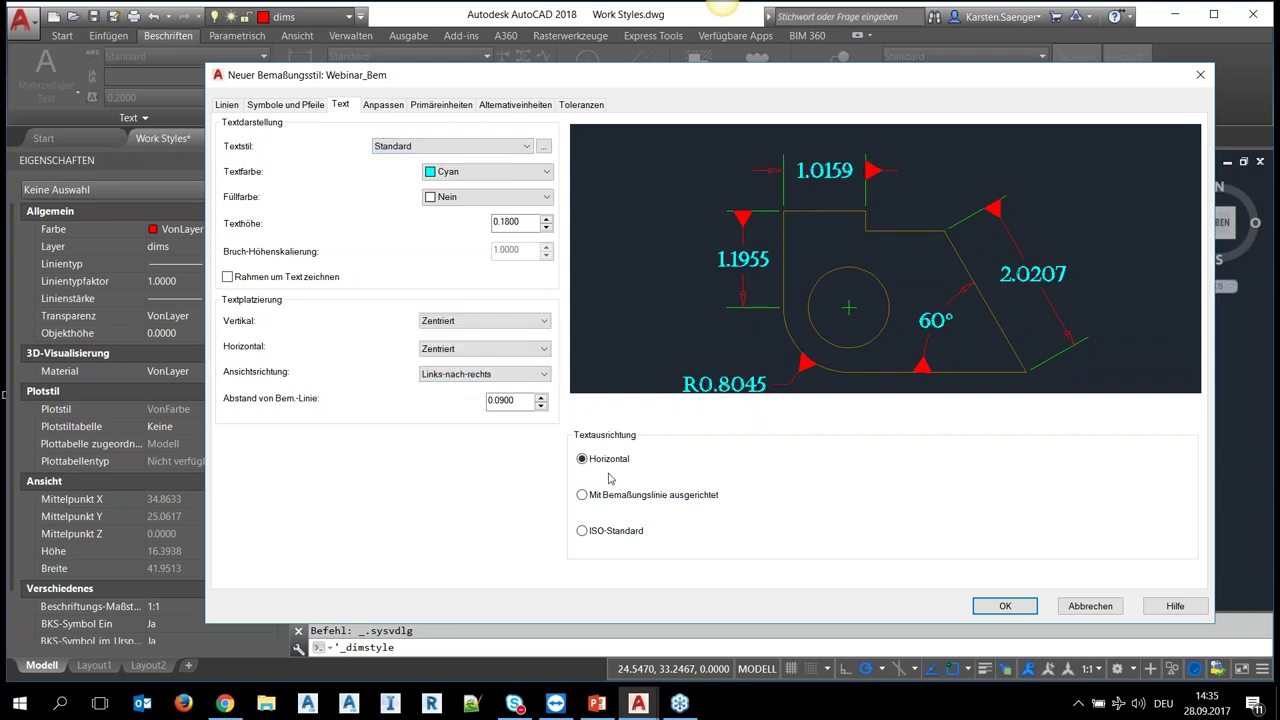
- Look over the Anpassen fit options, then switch to the Primäreinheiten settings
{"action": "left_click", "coordinate": [385, 106]}
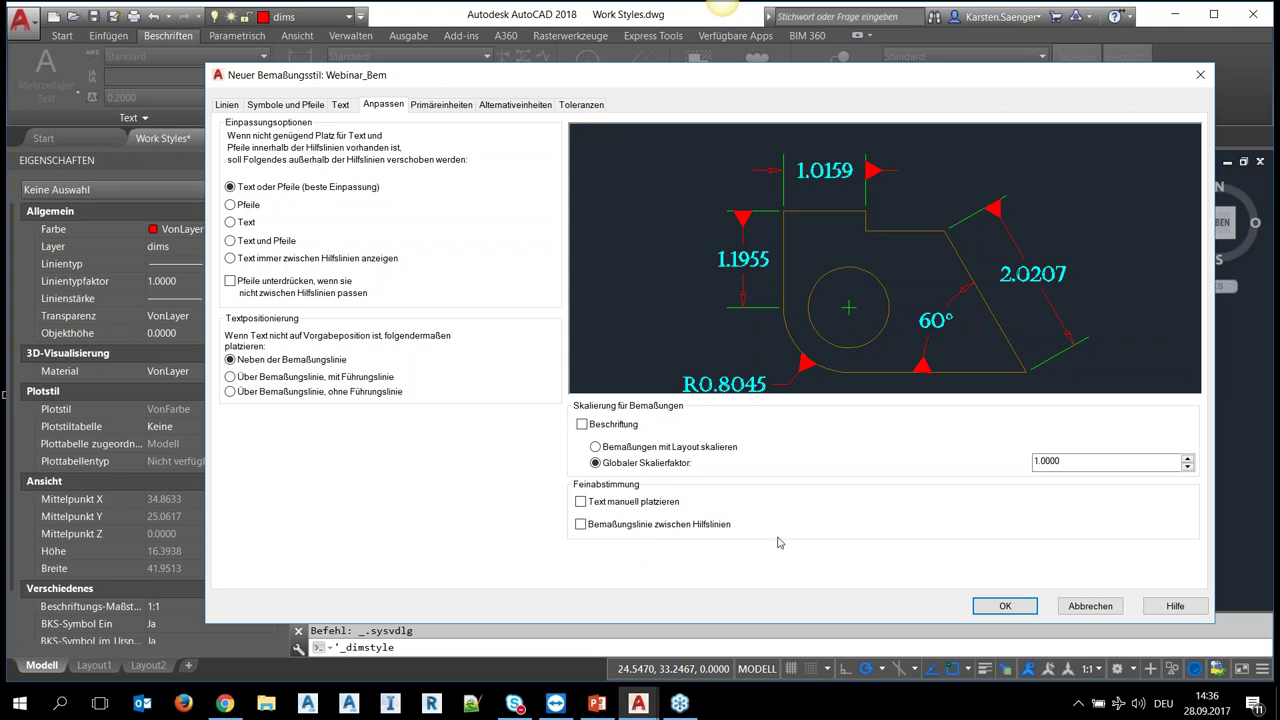
{"action": "left_click", "coordinate": [456, 106]}
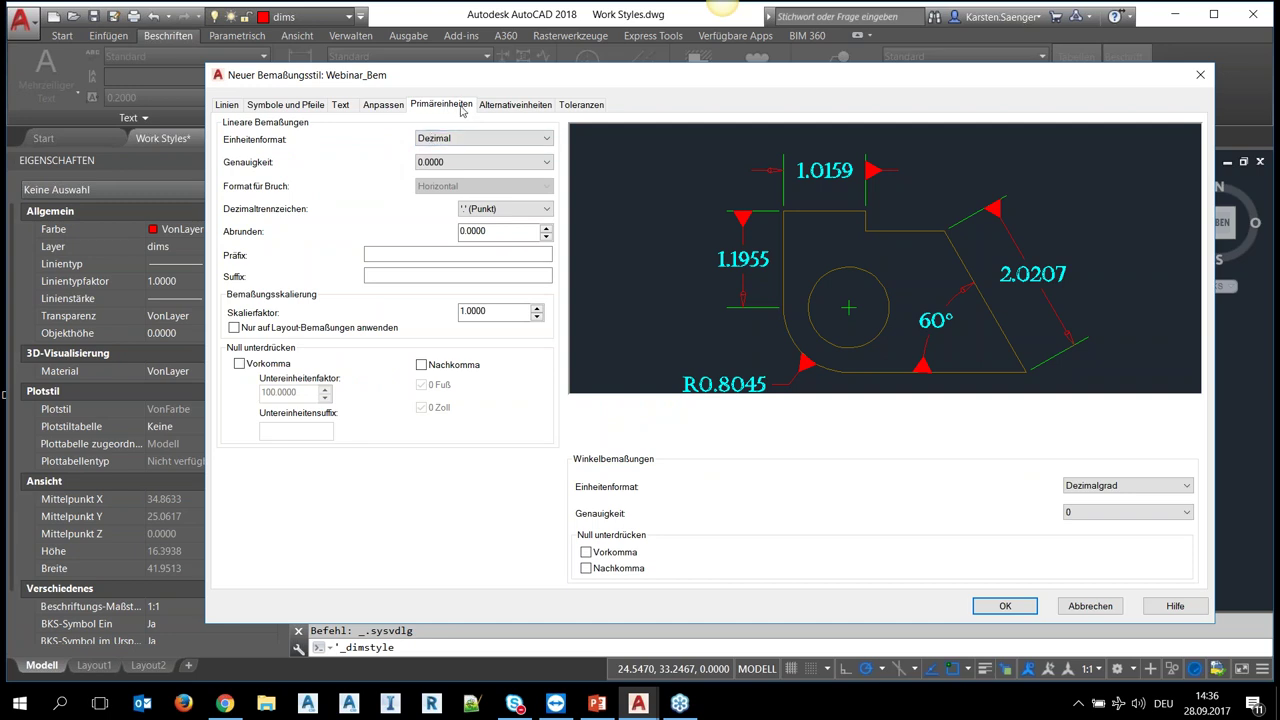
- Test a larger Abrunden value, restore it to 0.0000, then view Alternativeinheiten
{"action": "left_click", "coordinate": [511, 108]}
{"action": "left_click", "coordinate": [446, 106]}
{"action": "left_click", "coordinate": [546, 237]}
{"action": "left_click", "coordinate": [546, 229]}
{"action": "left_click", "coordinate": [546, 237]}
{"action": "left_click", "coordinate": [366, 259]}
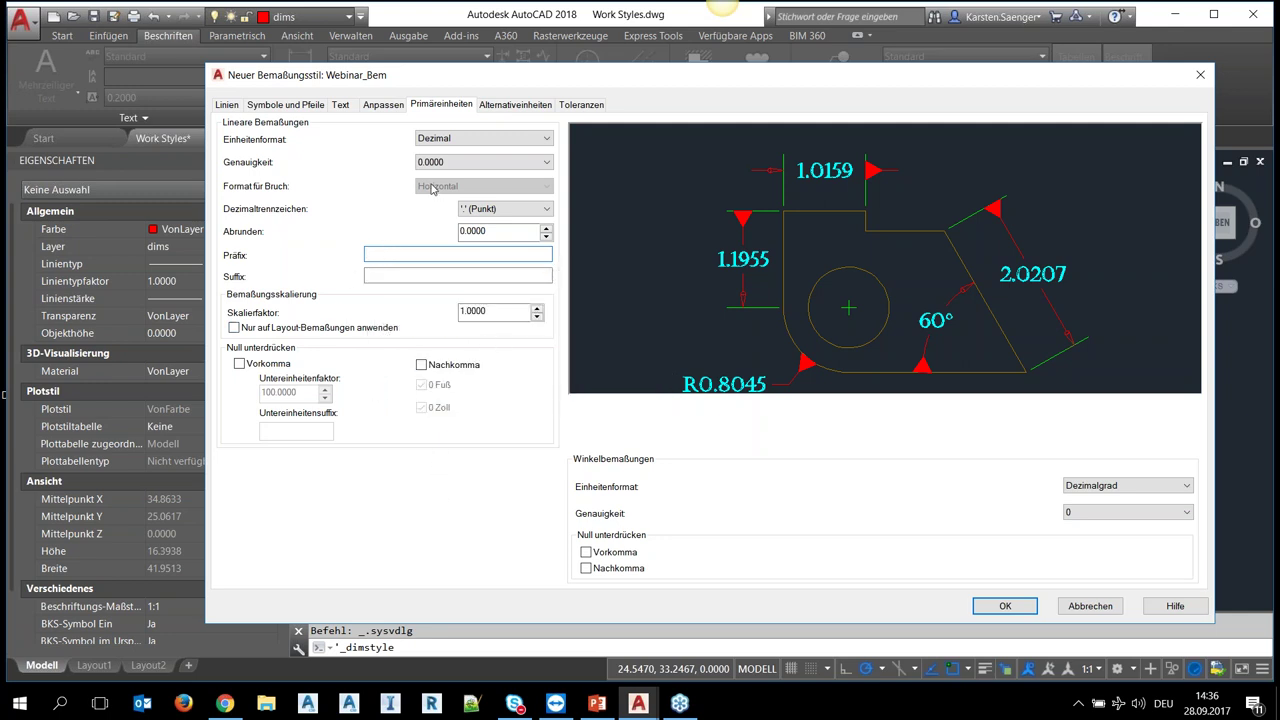
{"action": "left_click", "coordinate": [499, 106]}
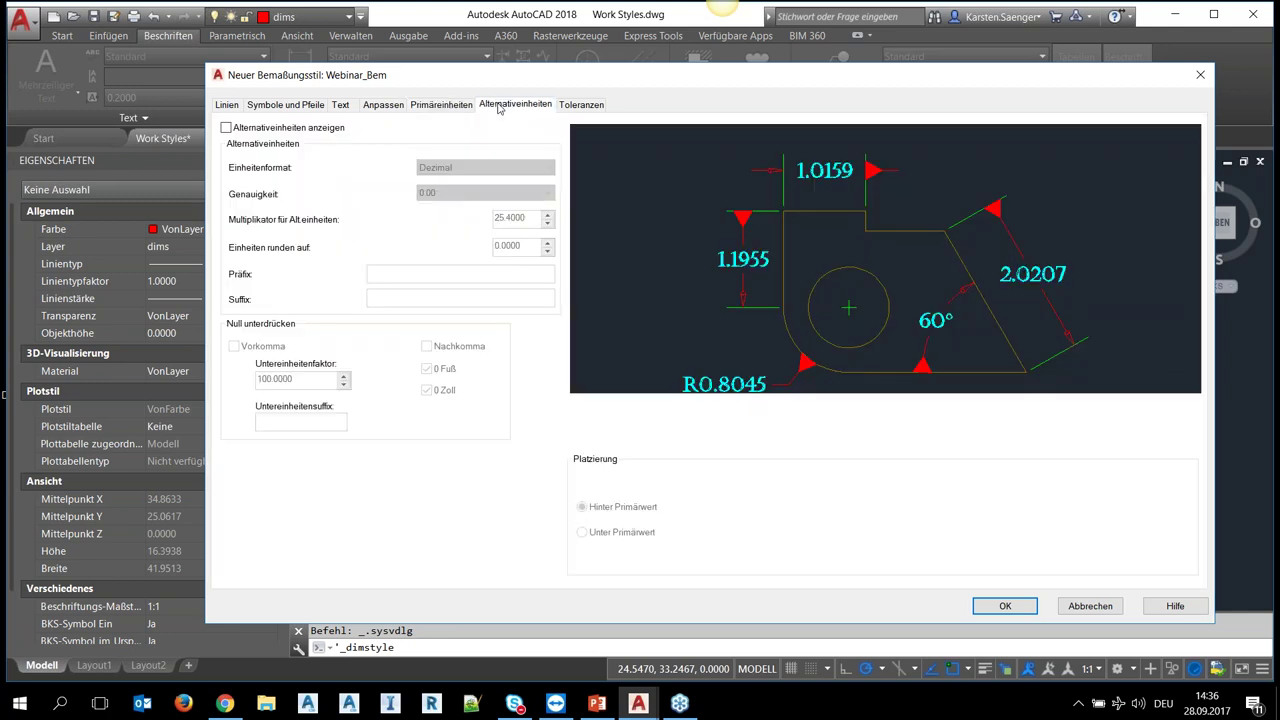
- Turn on Alternativeinheiten anzeigen for bracketed millimetre values, then view Toleranzen
{"action": "left_click", "coordinate": [273, 131]}
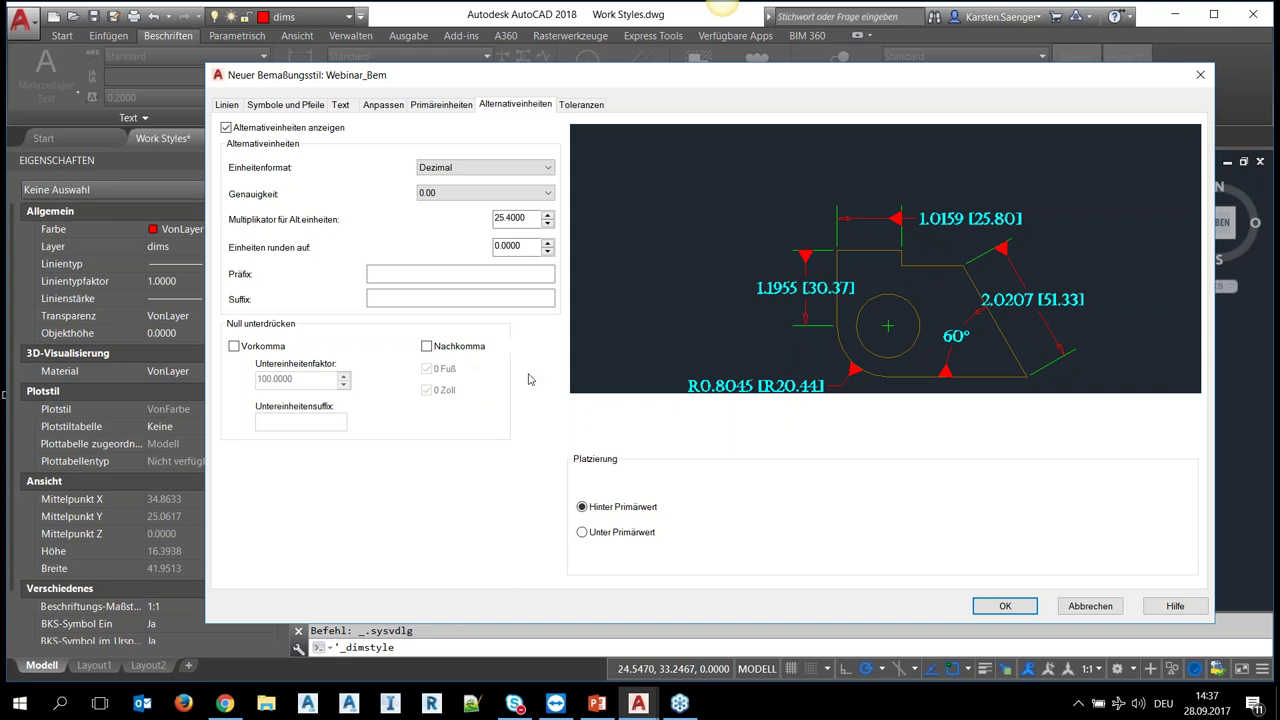
{"action": "left_click", "coordinate": [588, 107]}
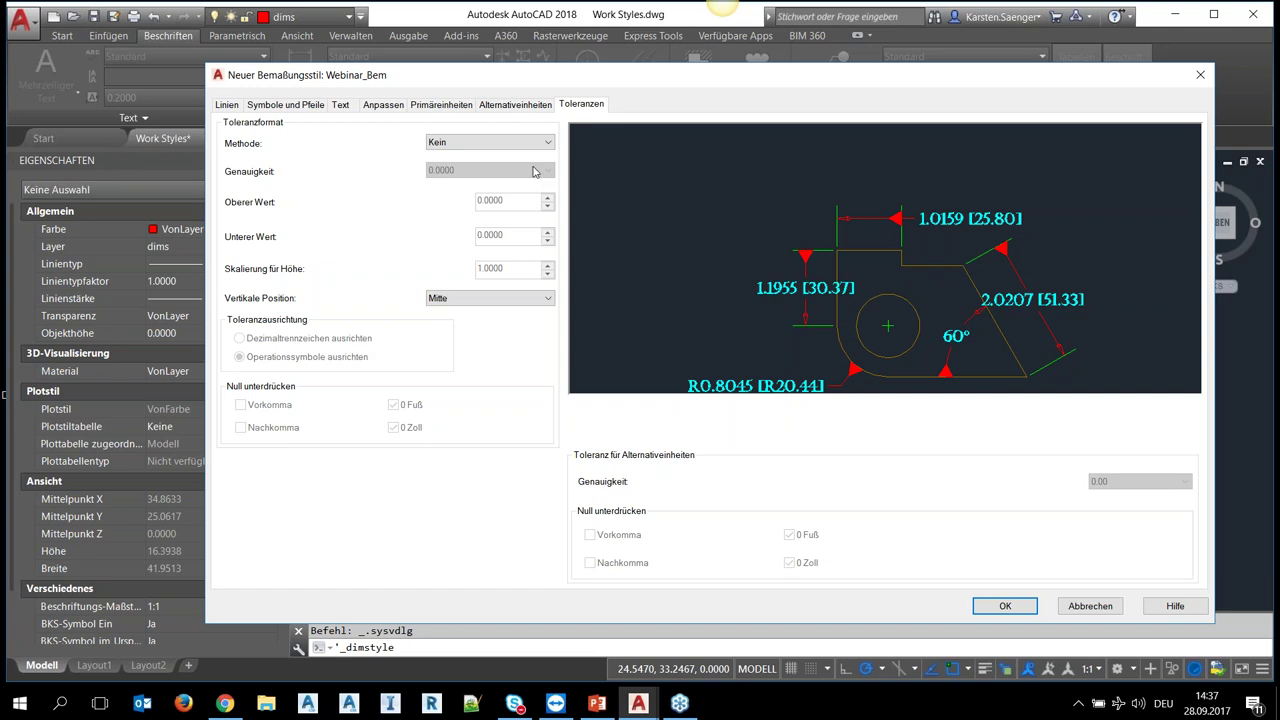
- Leave the tolerance Methode at Kein, move the dialog up-left, and open Hilfe
{"action": "left_click", "coordinate": [464, 146]}
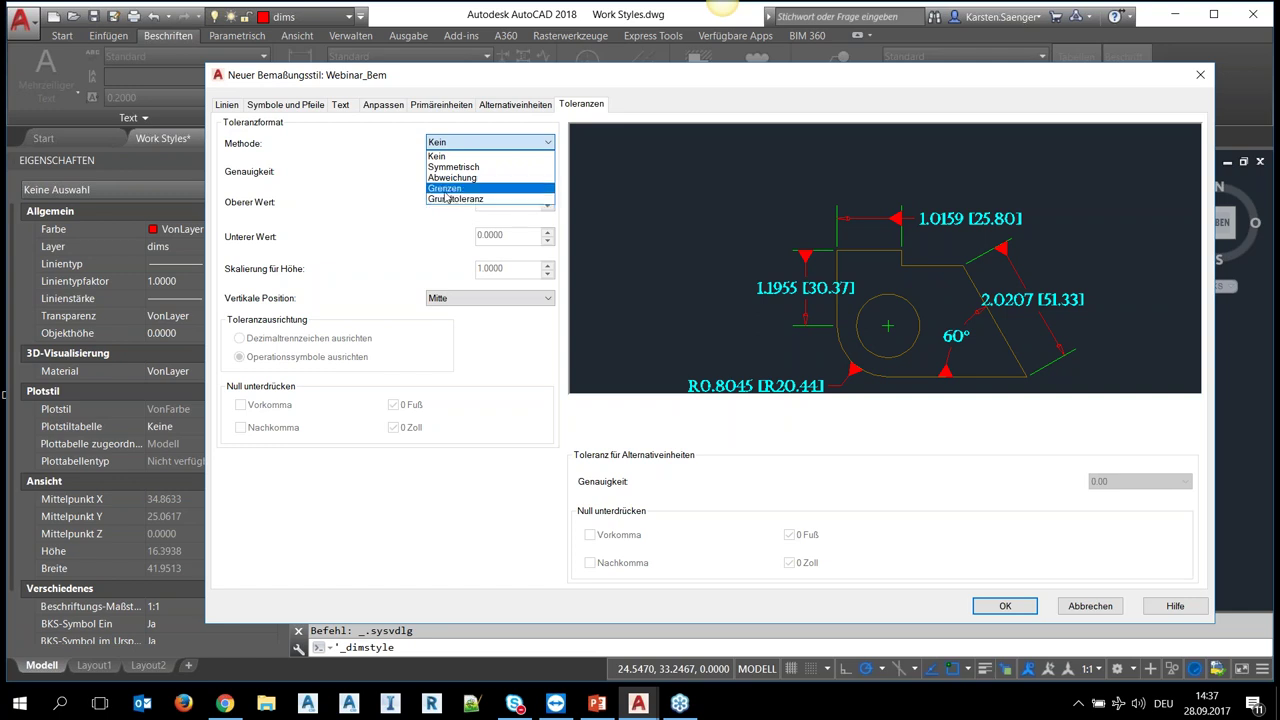
{"action": "left_click", "coordinate": [342, 250]}
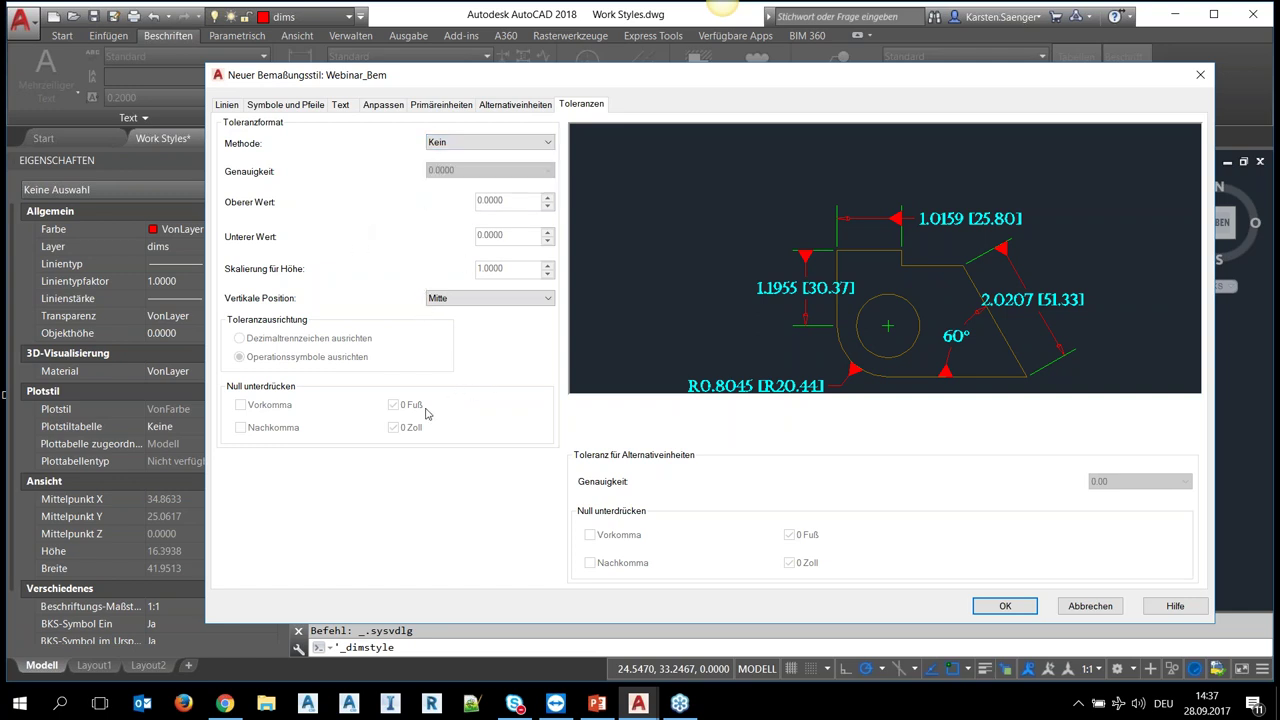
{"action": "mouse_move", "coordinate": [375, 75]}
{"action": "left_mouse_down"}
{"action": "mouse_move", "coordinate": [300, 58]}
{"action": "mouse_move", "coordinate": [325, 47]}
{"action": "left_mouse_up"}
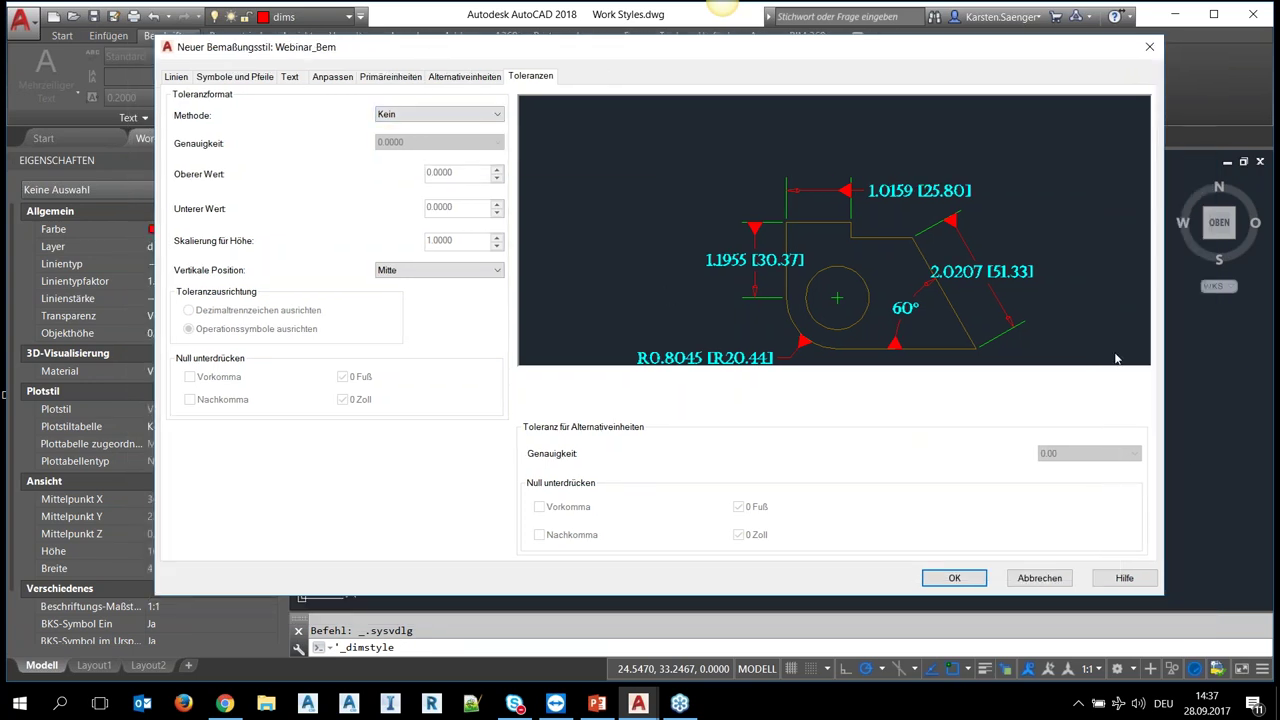
{"action": "left_click", "coordinate": [1123, 578]}
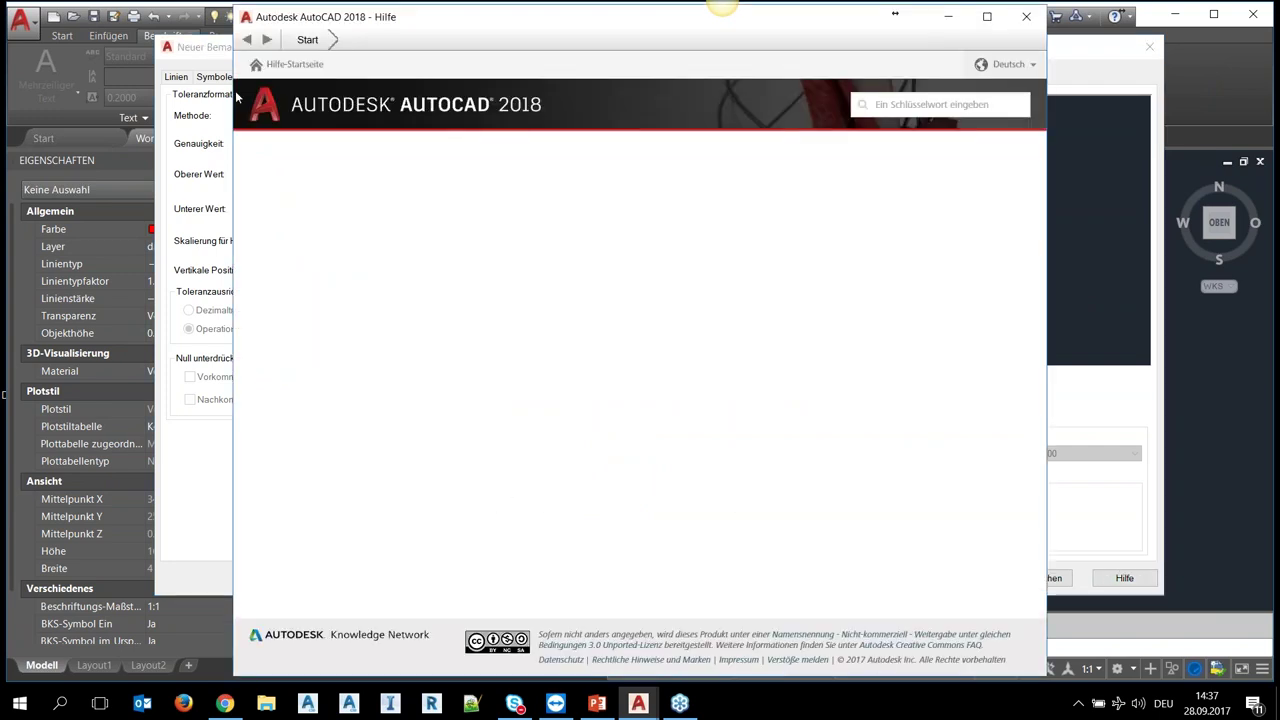
- Search the AutoCAD help for 'toleranzen', then close the help window
{"action": "left_click", "coordinate": [1028, 21]}
{"action": "left_click", "coordinate": [950, 104]}
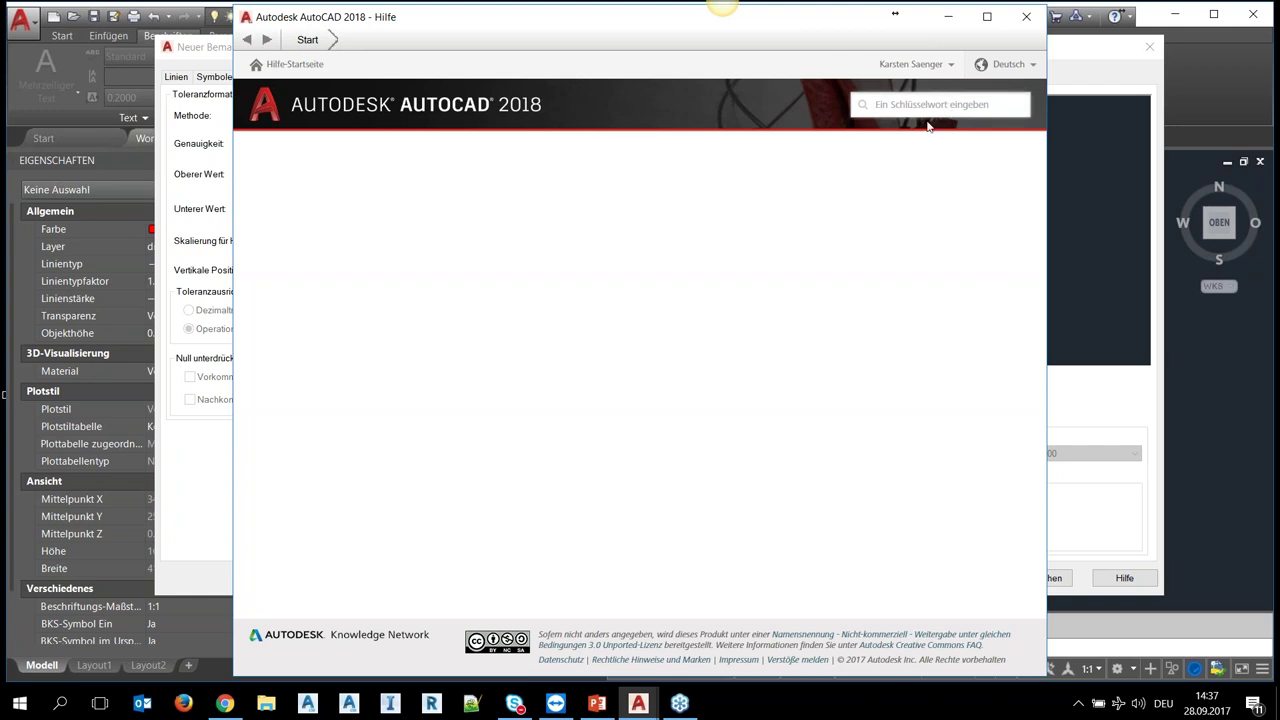
{"action": "type", "text": "toleranzen"}
{"action": "key", "text": "Return"}
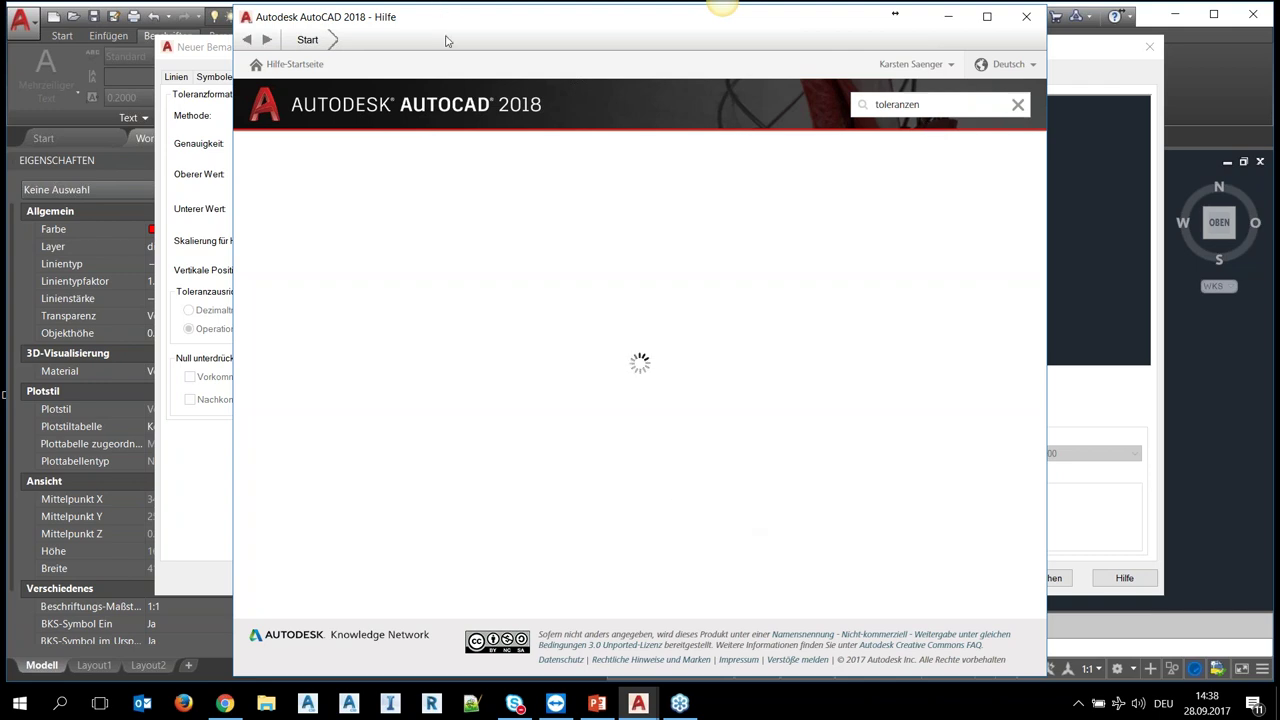
{"action": "left_click_drag", "start_coordinate": [447, 17], "coordinate": [384, 13]}
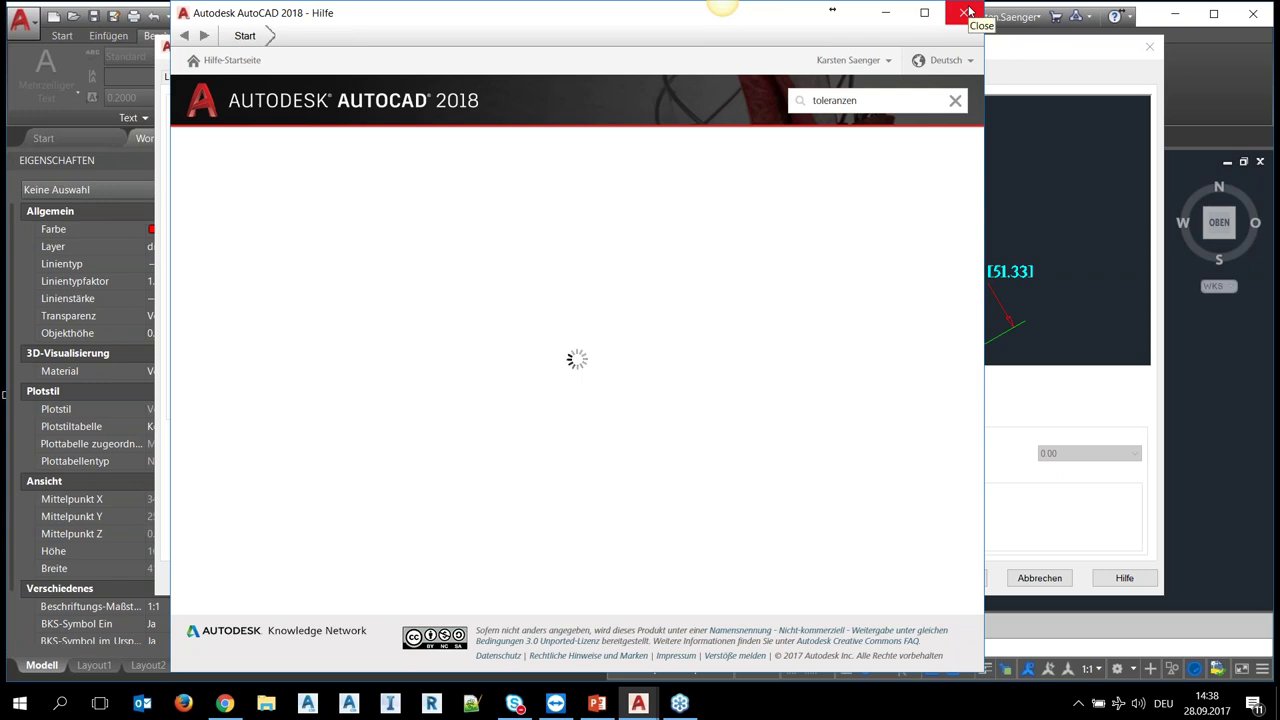
{"action": "left_click", "coordinate": [969, 14]}
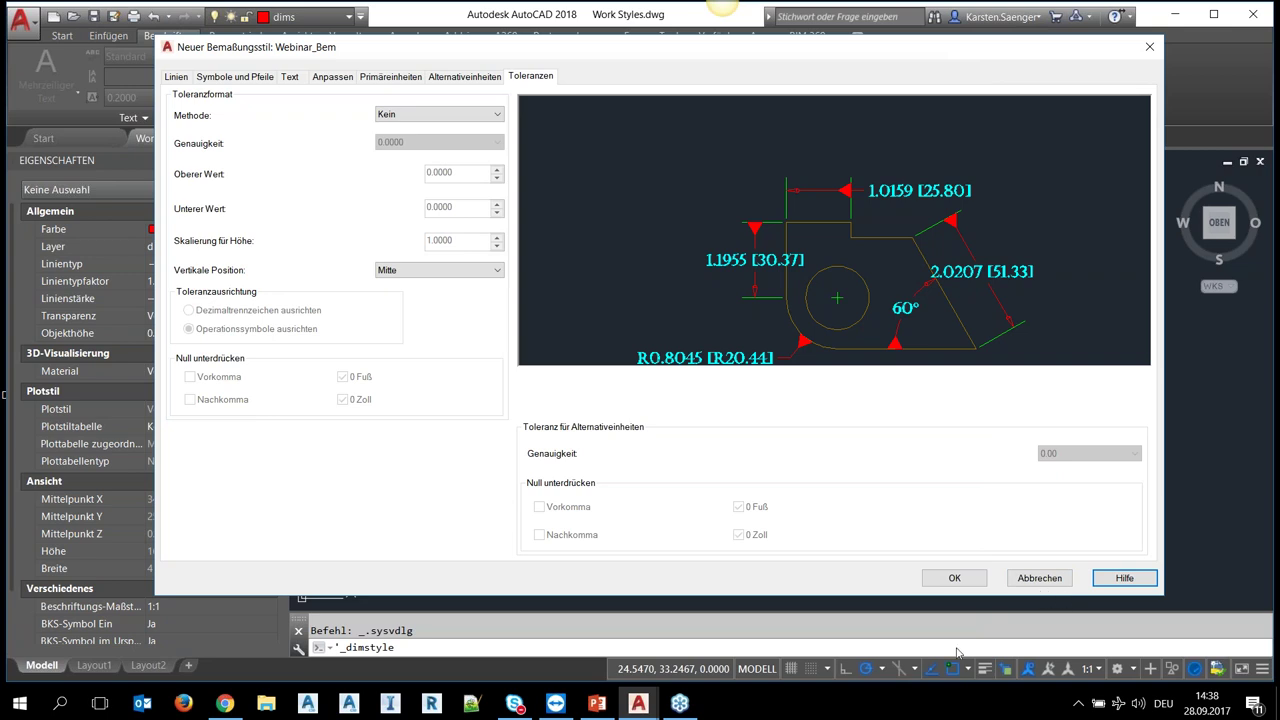
- Accept Webinar_Bem, close the Bemaßungsstil-Manager, and expand the dimension type list
{"action": "left_click", "coordinate": [955, 578]}
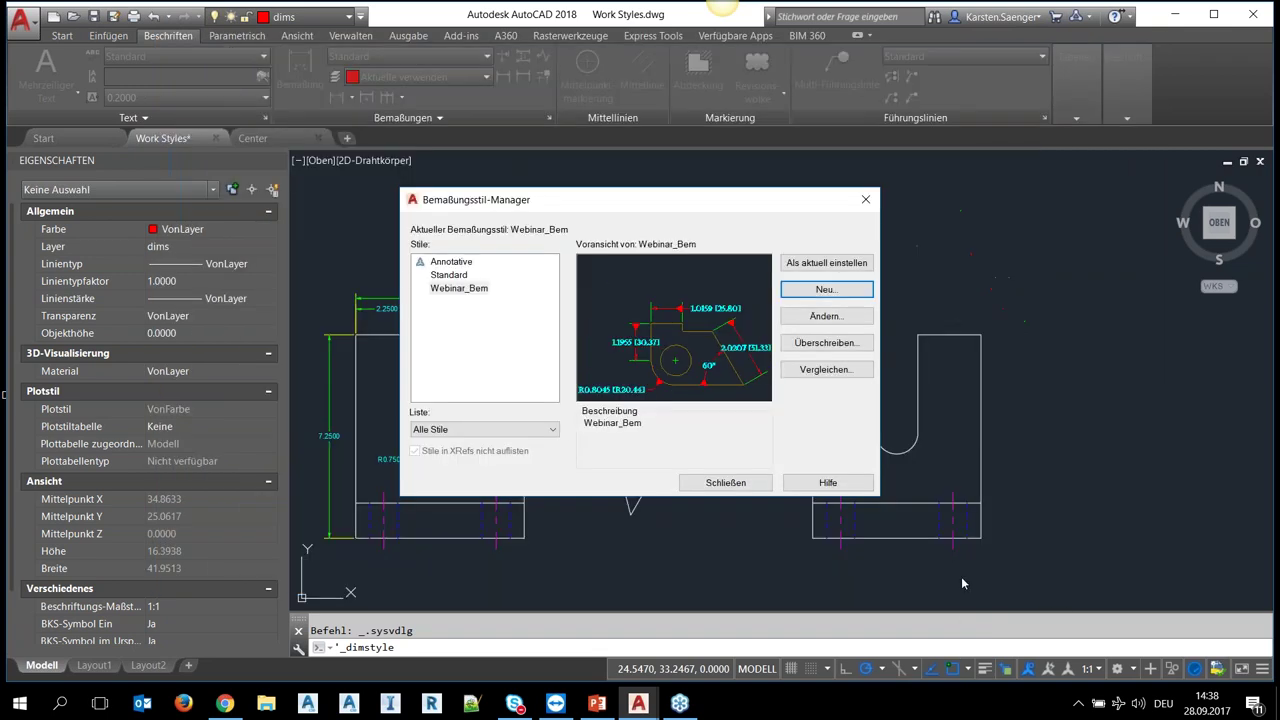
{"action": "left_click", "coordinate": [729, 485]}
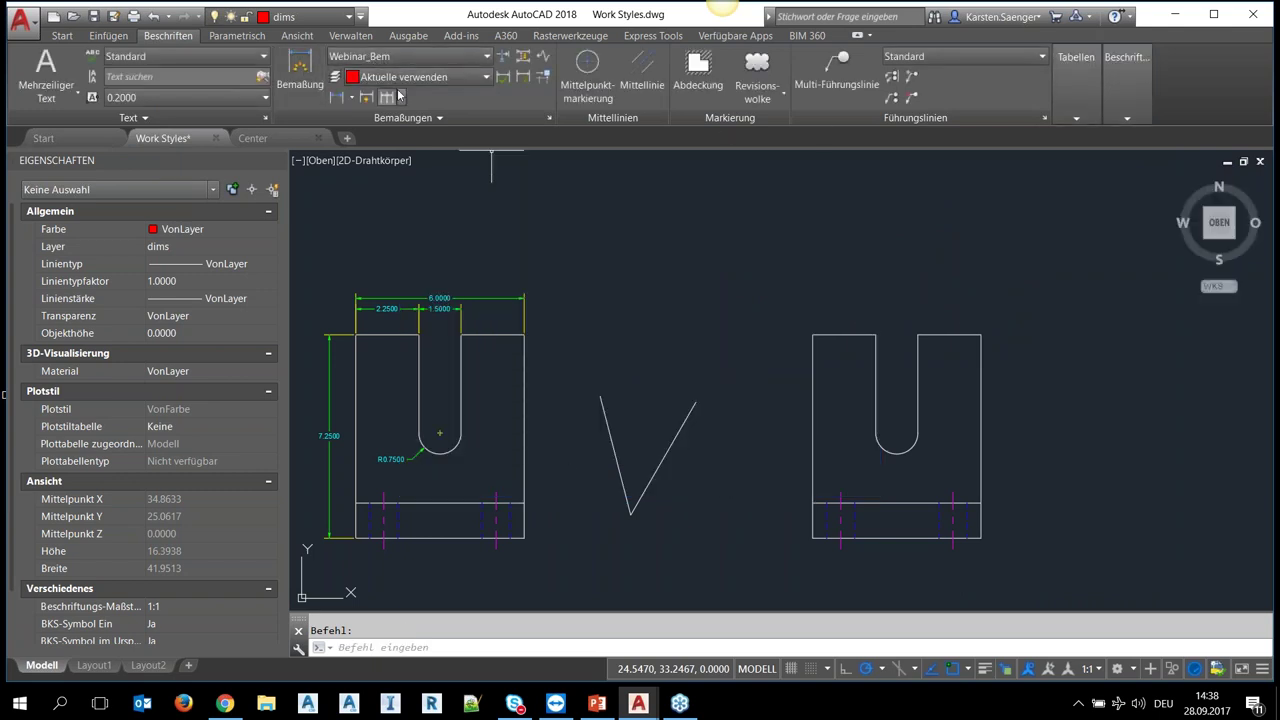
{"action": "left_click", "coordinate": [428, 118]}
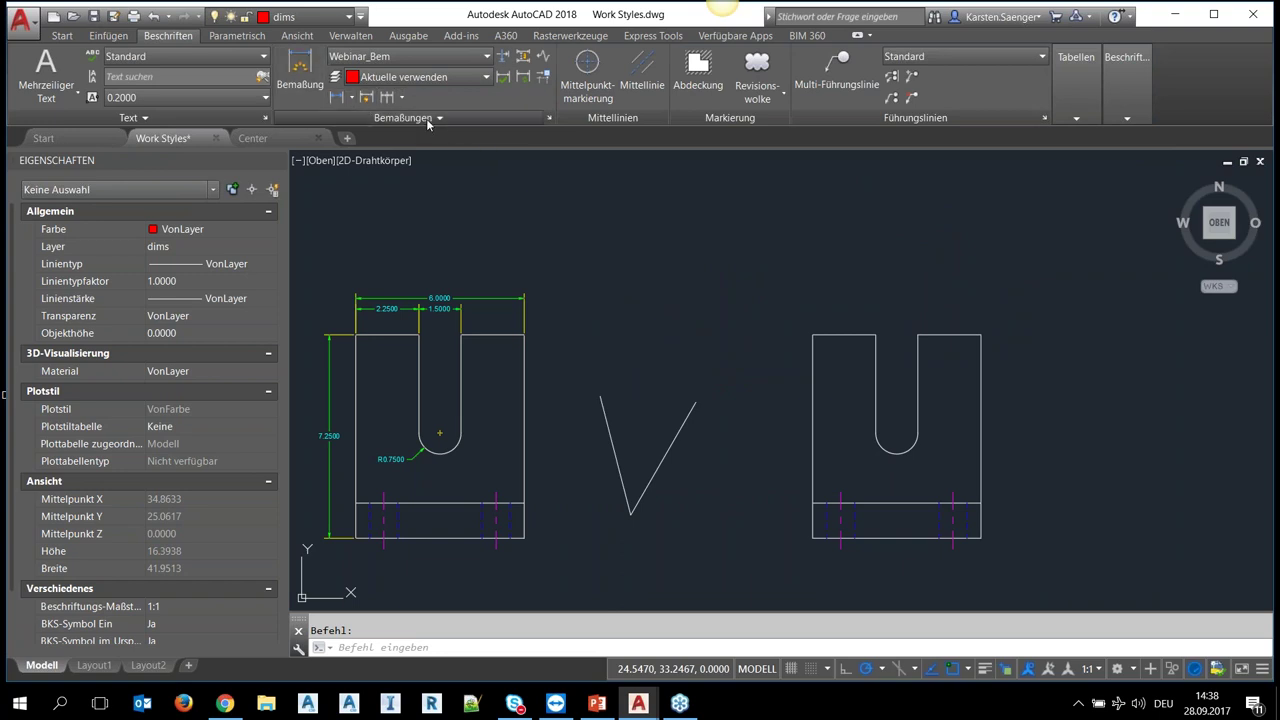
{"action": "left_click", "coordinate": [352, 97]}
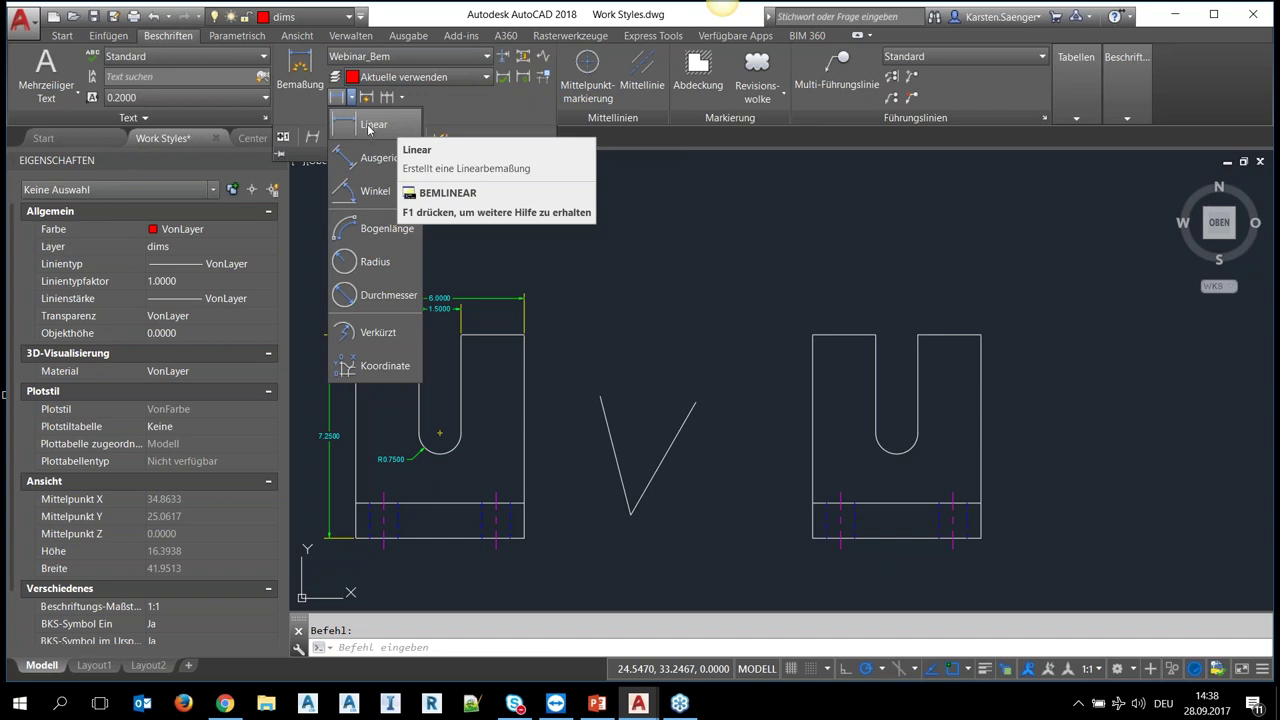
{"action": "mouse_move", "coordinate": [372, 125]}
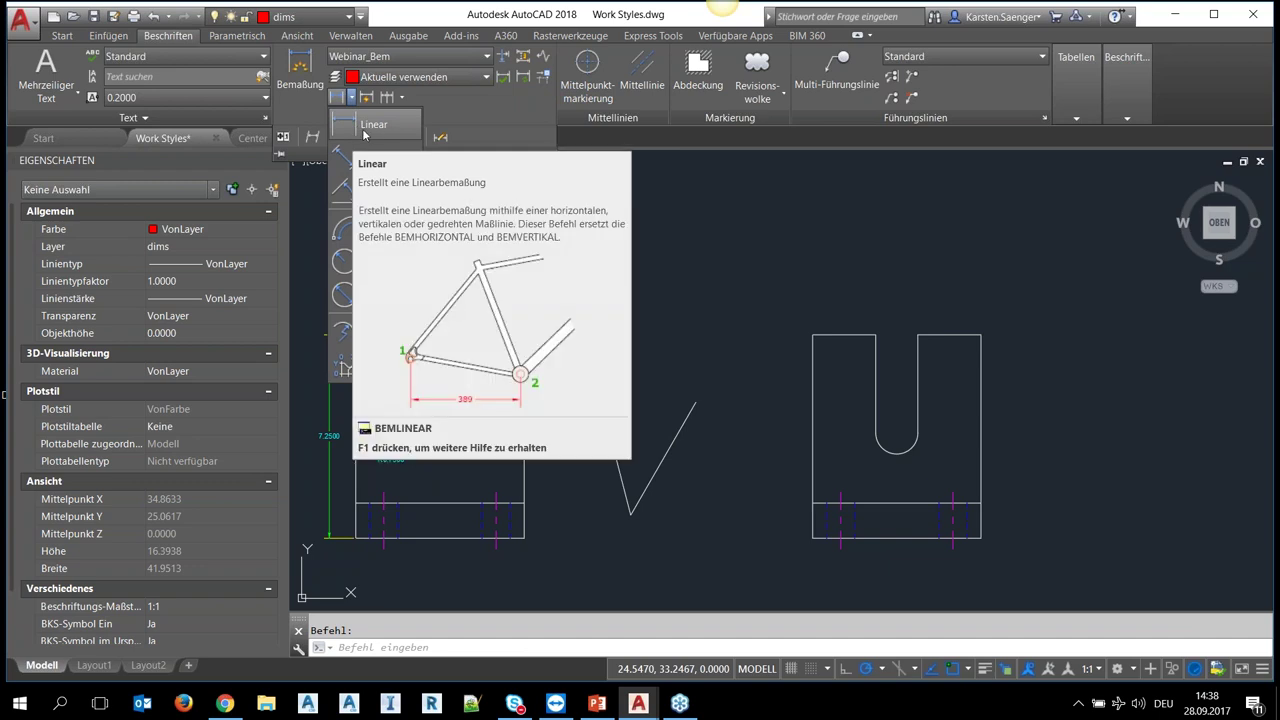
- Add a 2.2500 linear dimension along the right part's top-left edge
{"action": "left_click", "coordinate": [384, 131]}
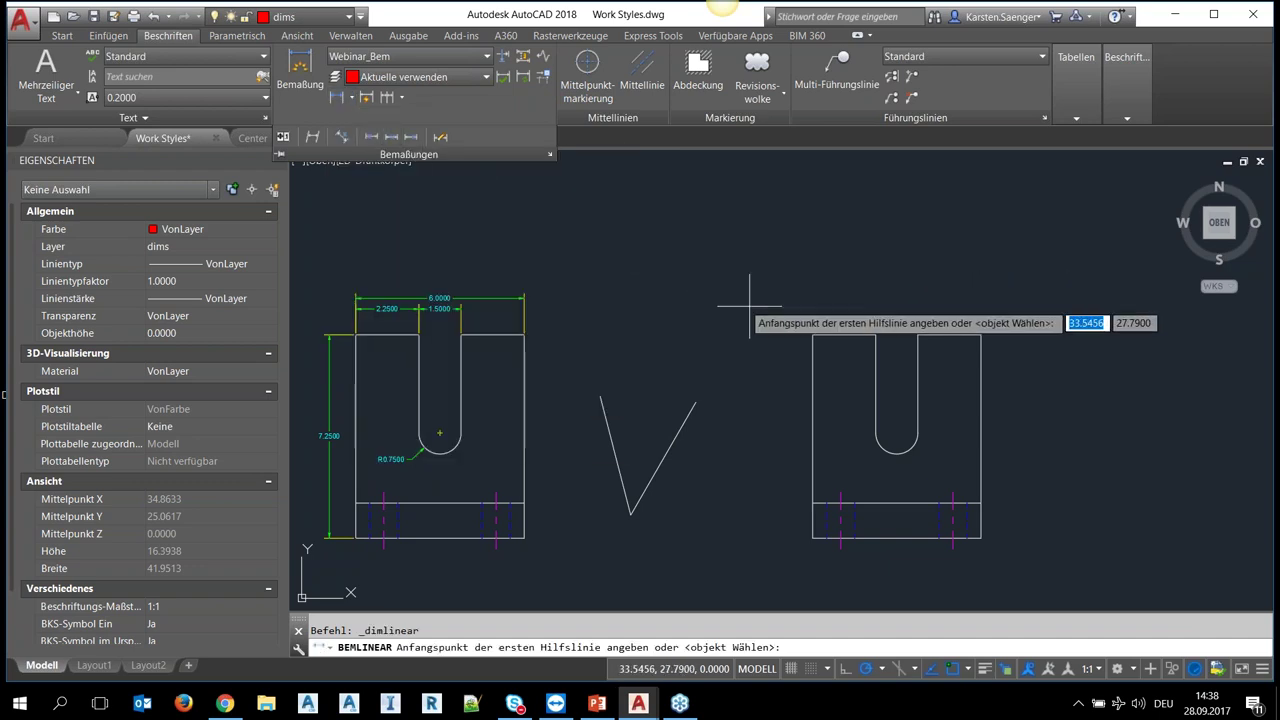
{"action": "left_click", "coordinate": [812, 334]}
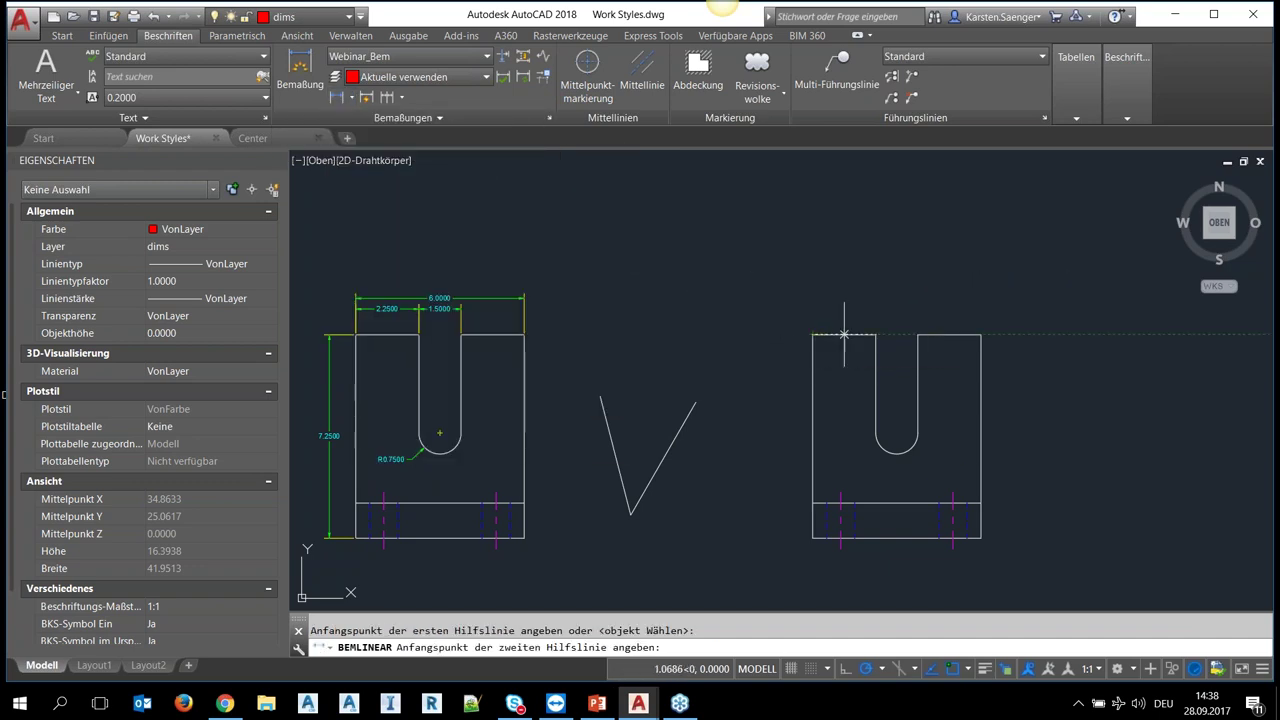
{"action": "left_click", "coordinate": [876, 334]}
{"action": "left_click", "coordinate": [868, 316]}
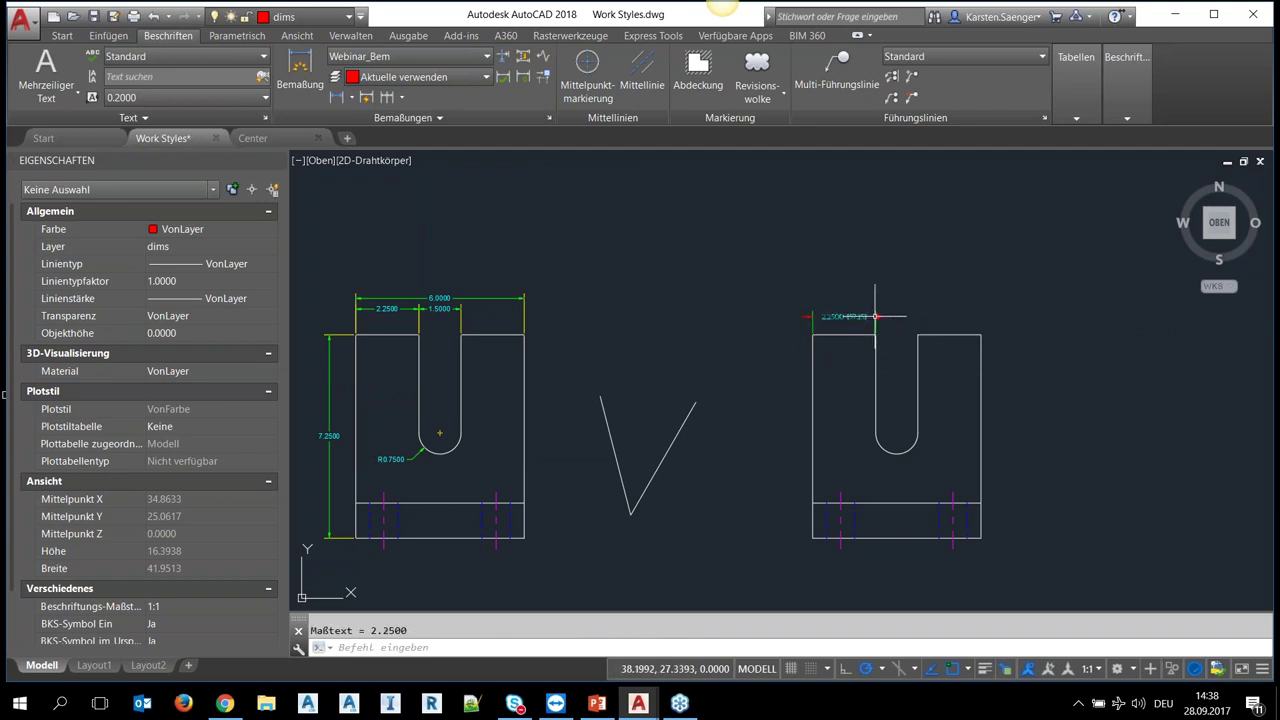
{"action": "key", "text": "Return"}
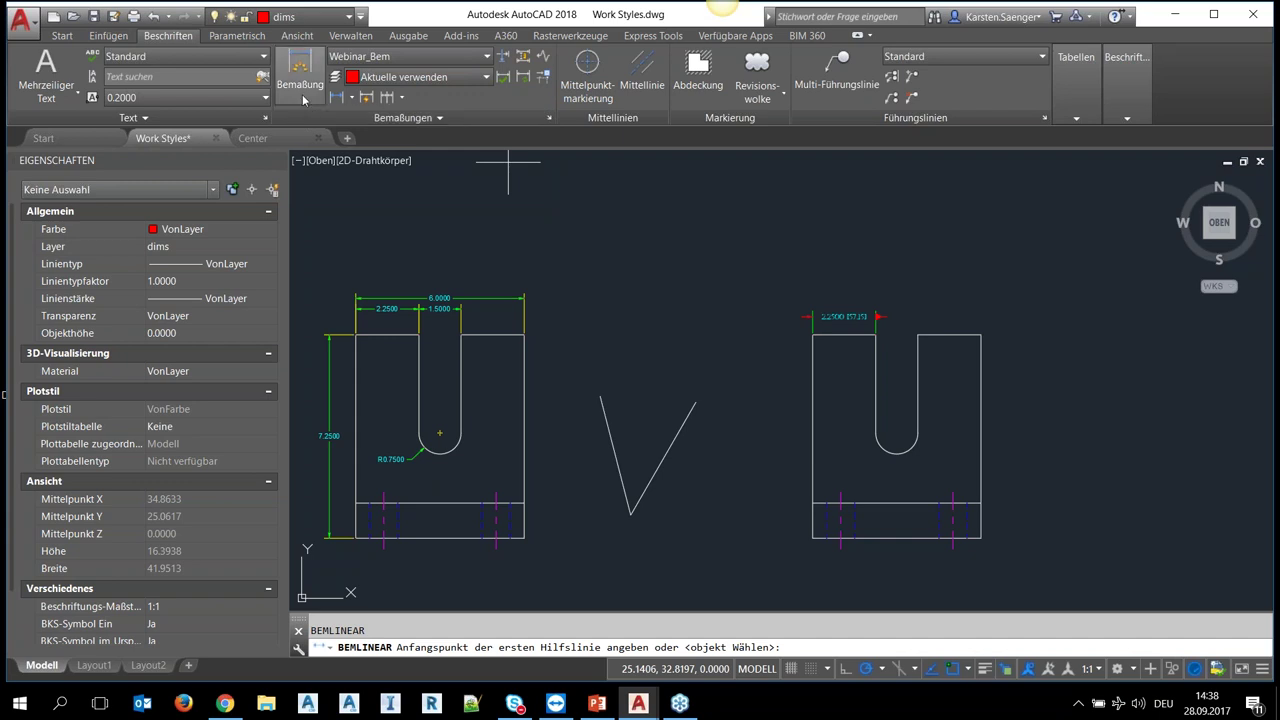
- With DIM, add a second 2.2500 dimension above the right top edge
{"action": "left_click", "coordinate": [300, 79]}
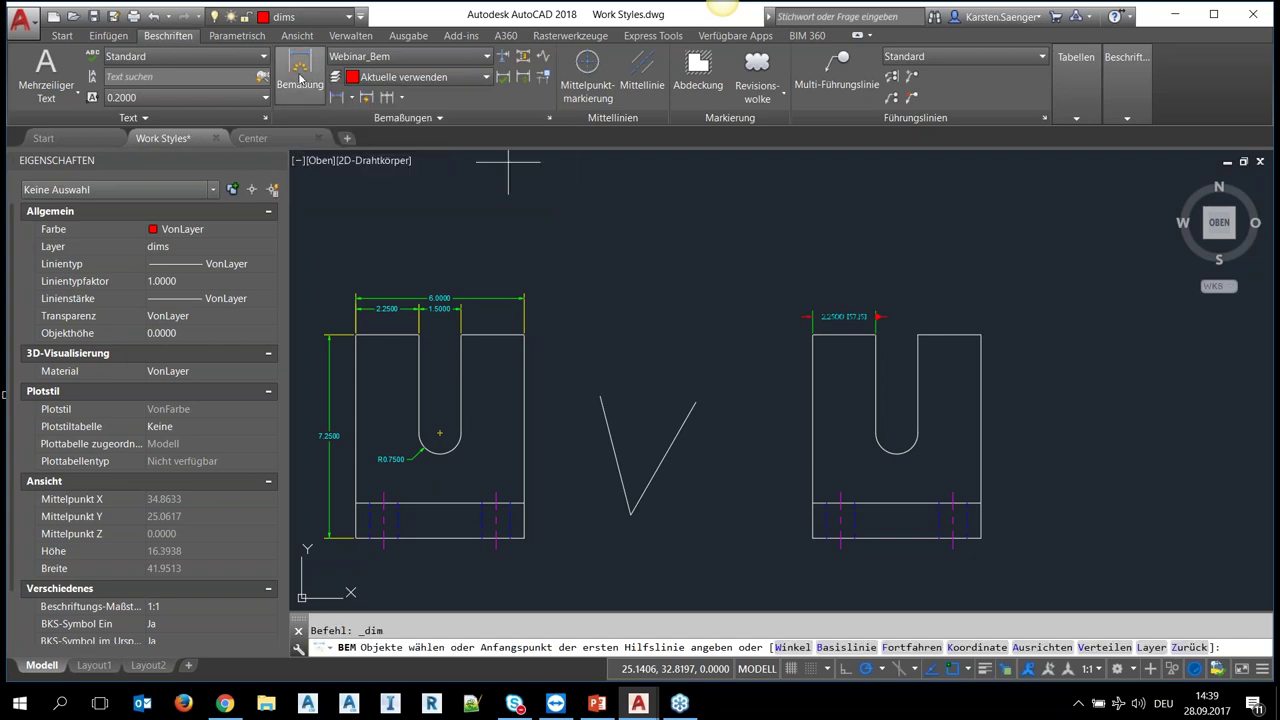
{"action": "middle_click_drag", "start_coordinate": [913, 300], "coordinate": [715, 347]}
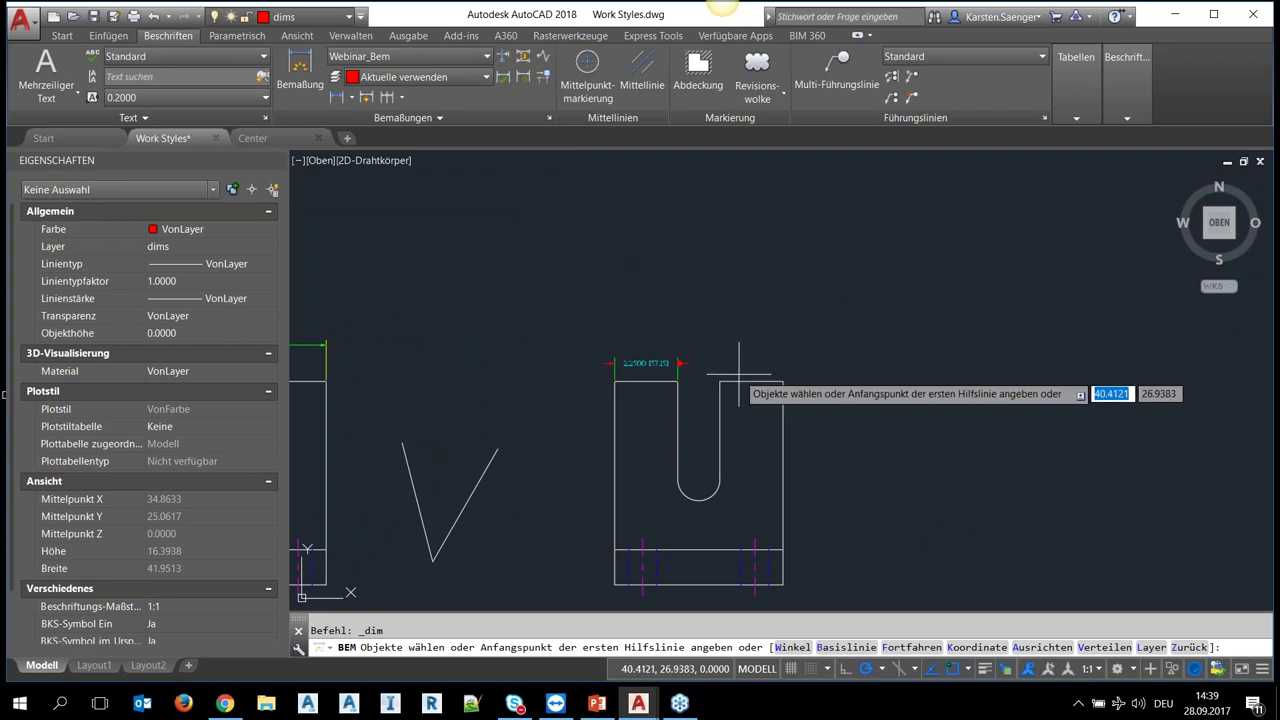
{"action": "key", "text": "Return"}
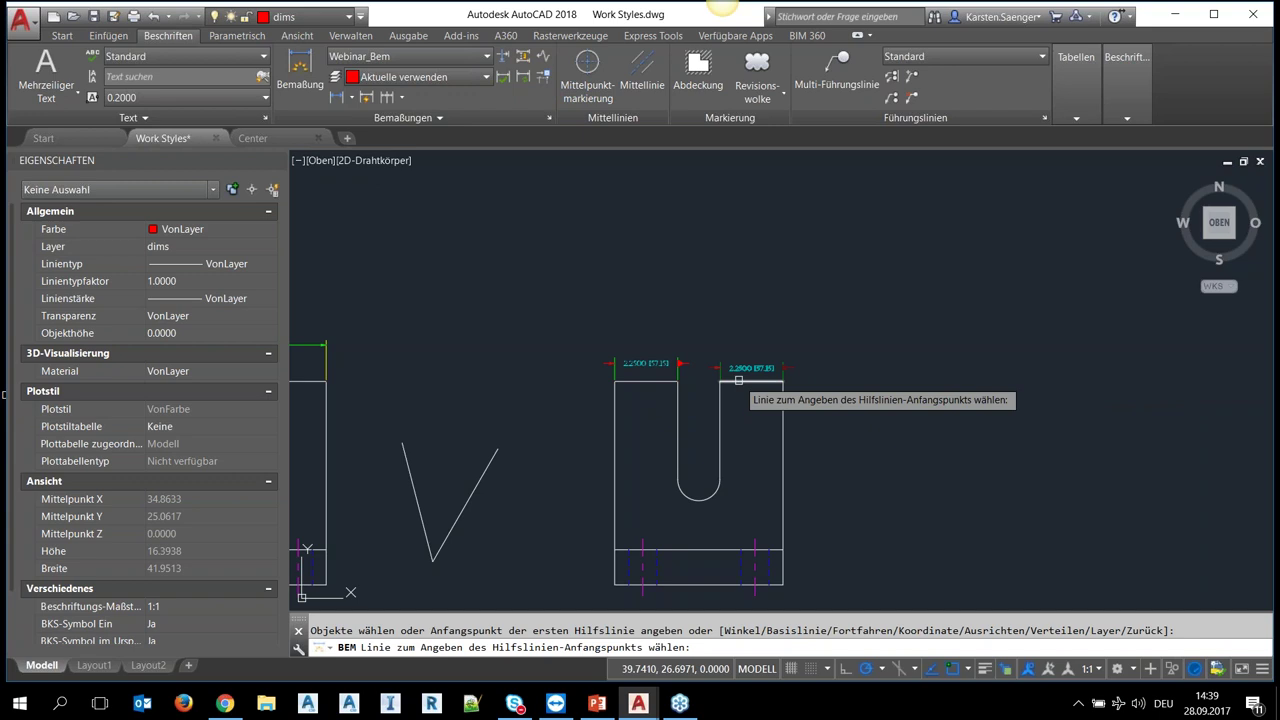
{"action": "left_click", "coordinate": [738, 380]}
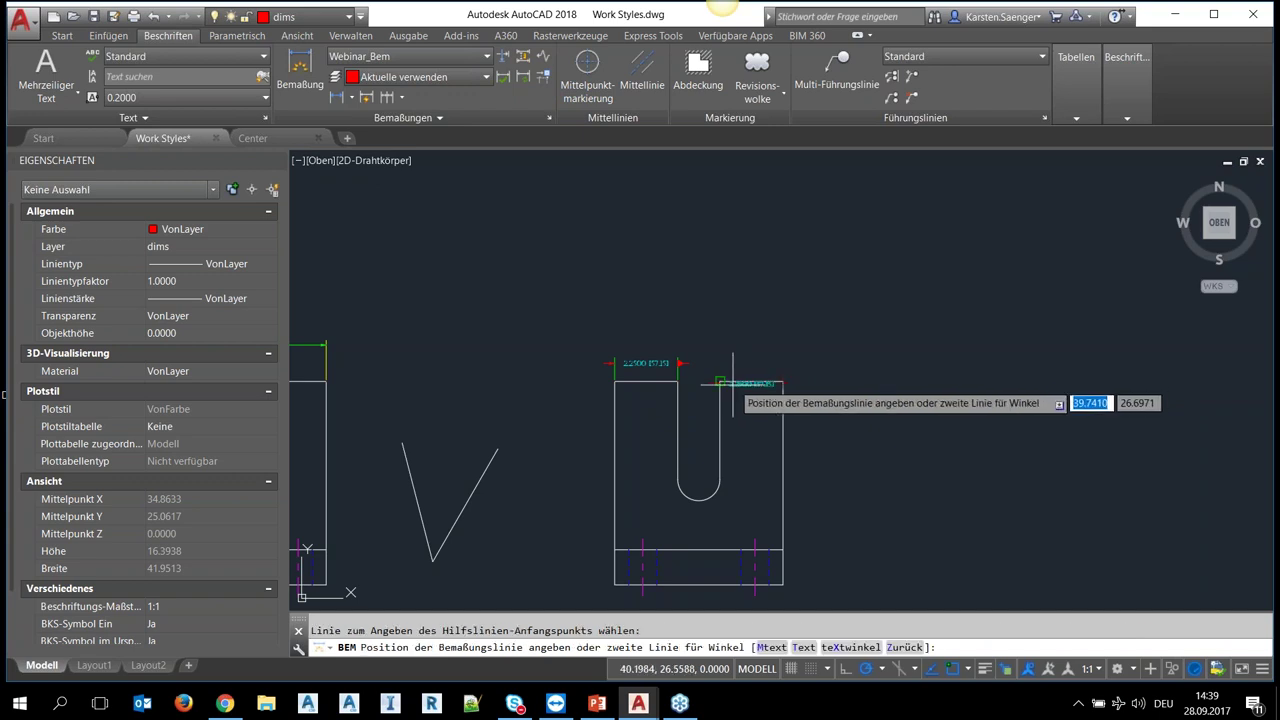
{"action": "scroll", "coordinate": [730, 381], "scroll_direction": "up", "scroll_amount": 4}
{"action": "scroll", "coordinate": [729, 381], "scroll_direction": "up", "scroll_amount": 2}
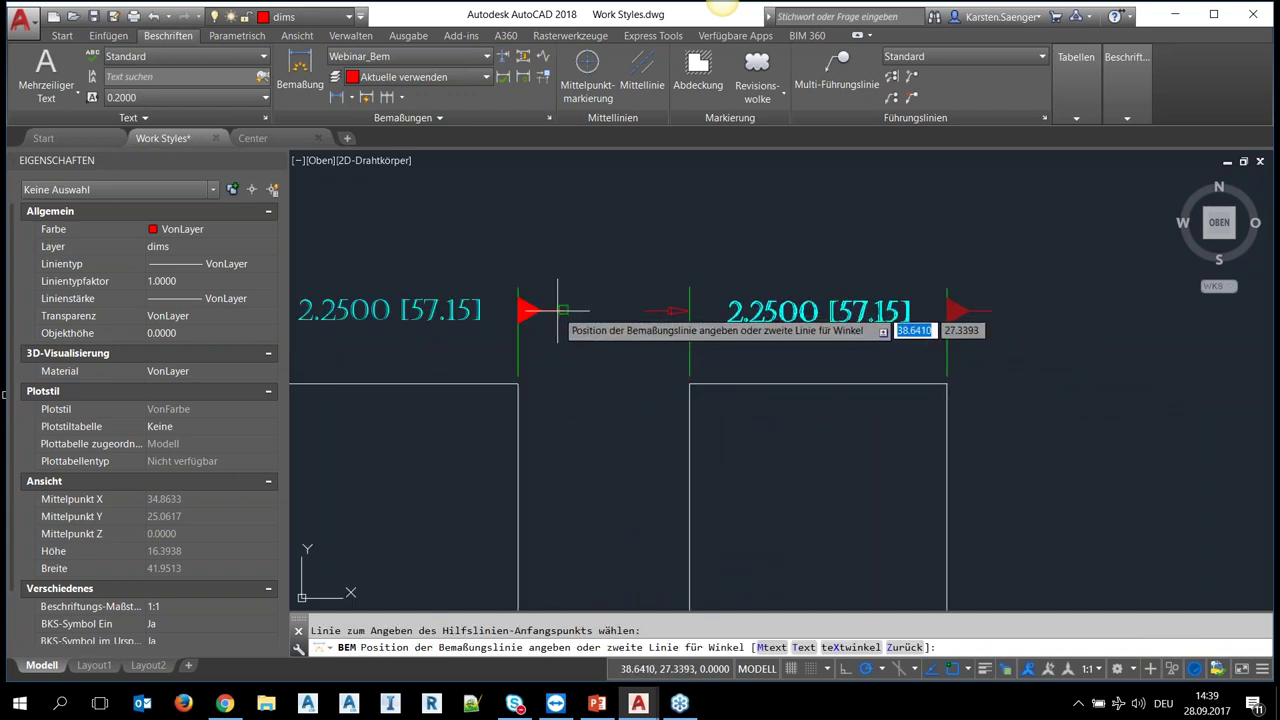
{"action": "left_click", "coordinate": [670, 310]}
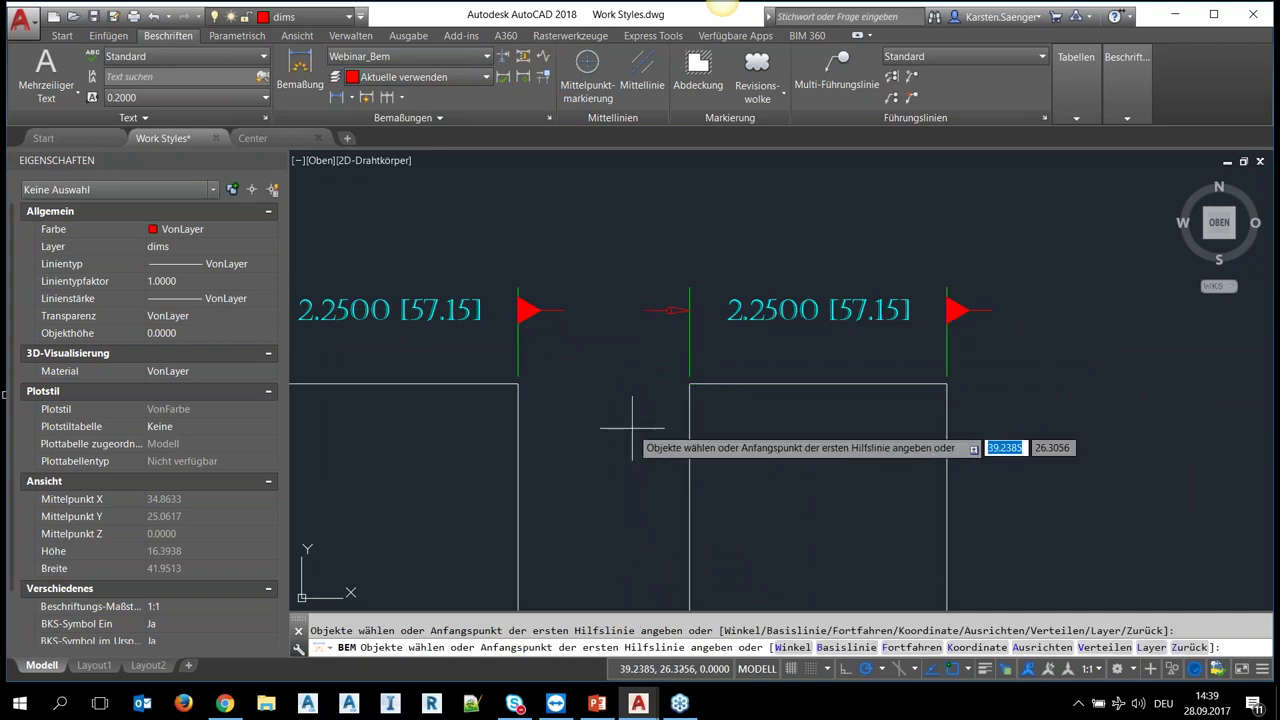
{"action": "scroll", "coordinate": [789, 442], "scroll_direction": "down", "scroll_amount": 4}
{"action": "scroll", "coordinate": [760, 345], "scroll_direction": "up", "scroll_amount": 1}
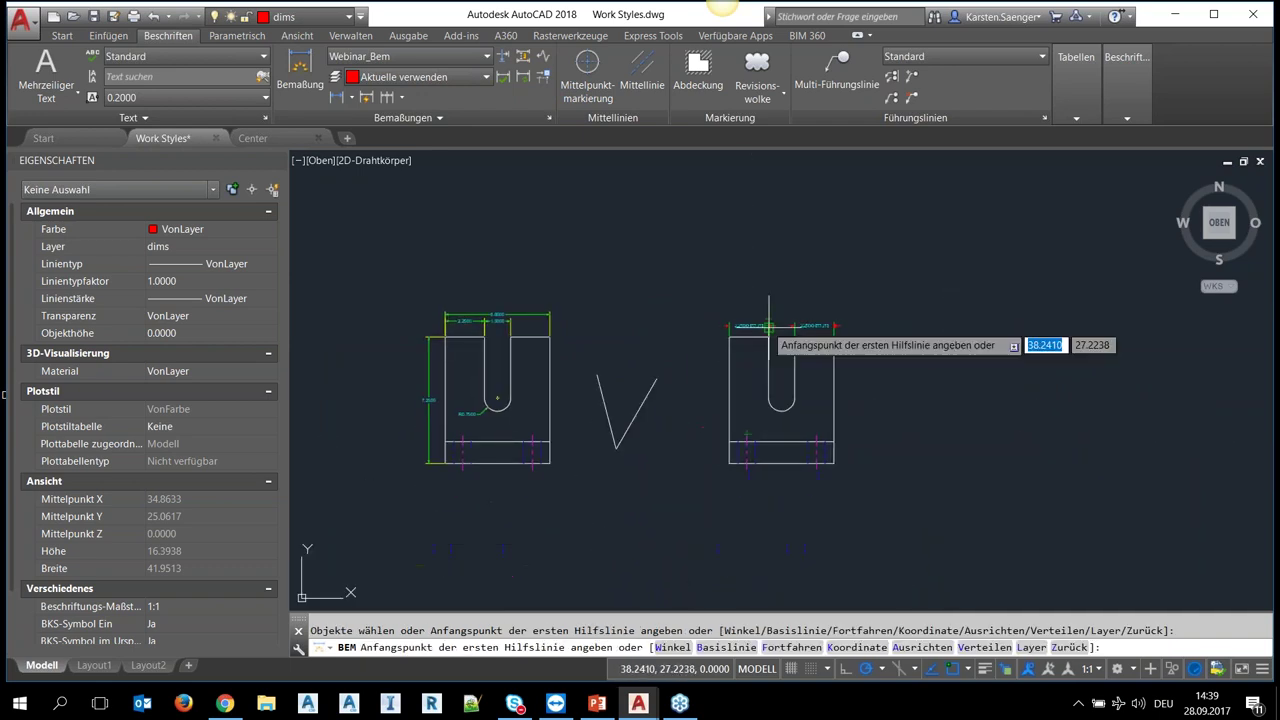
{"action": "scroll", "coordinate": [722, 391], "scroll_direction": "up", "scroll_amount": 2}
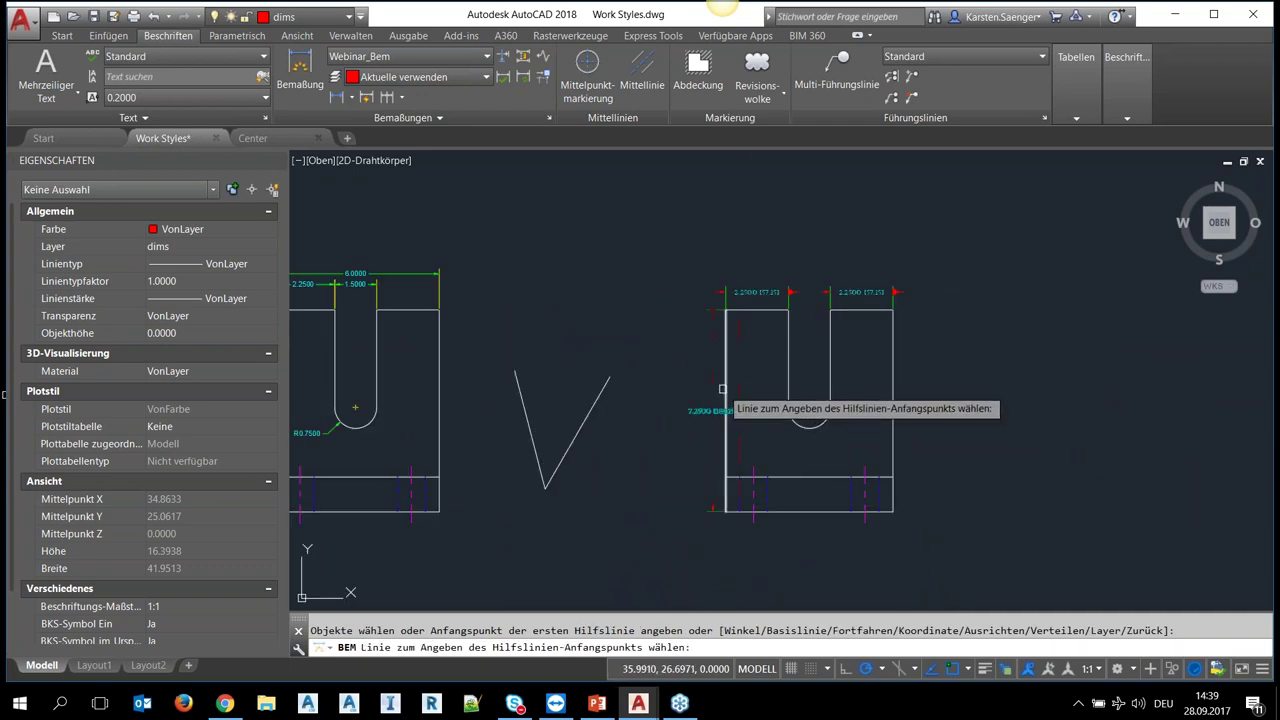
- Dimension the left edge at 7.2500 and the arc radius as R0.7500
{"action": "left_click", "coordinate": [724, 389]}
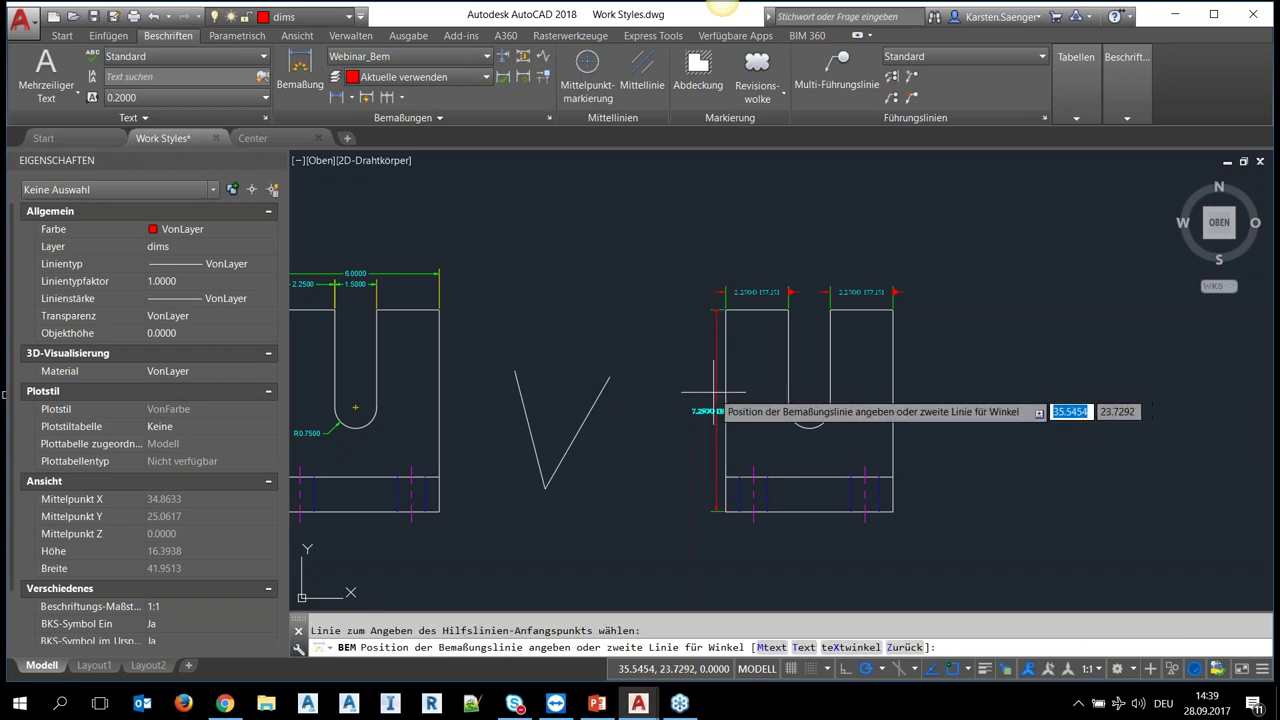
{"action": "left_click", "coordinate": [692, 402]}
{"action": "left_click", "coordinate": [801, 430]}
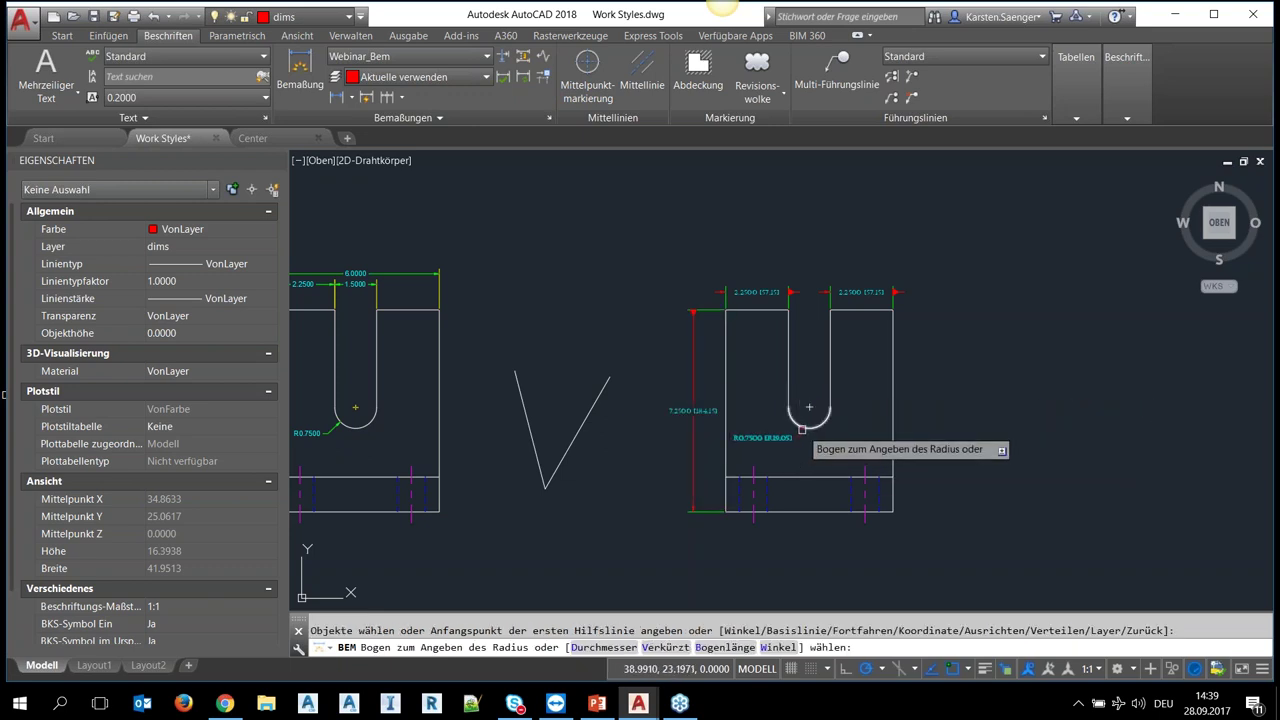
{"action": "left_click", "coordinate": [801, 430]}
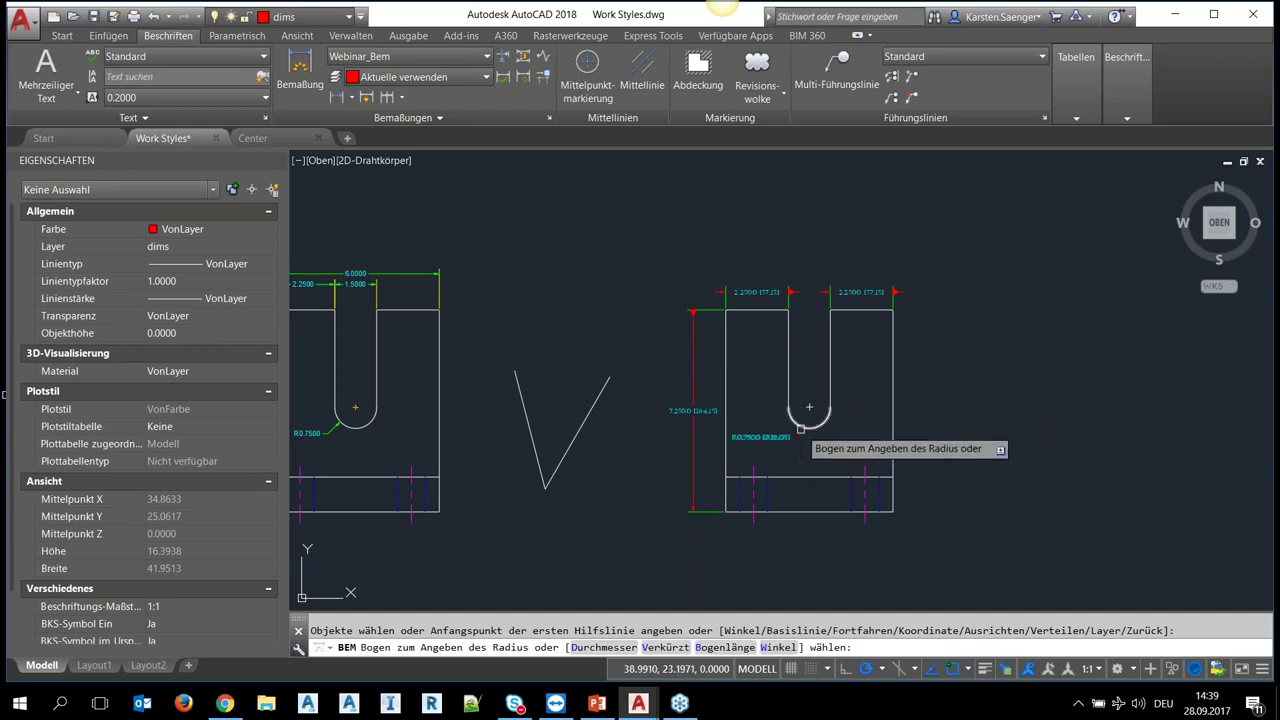
{"action": "left_click", "coordinate": [801, 430]}
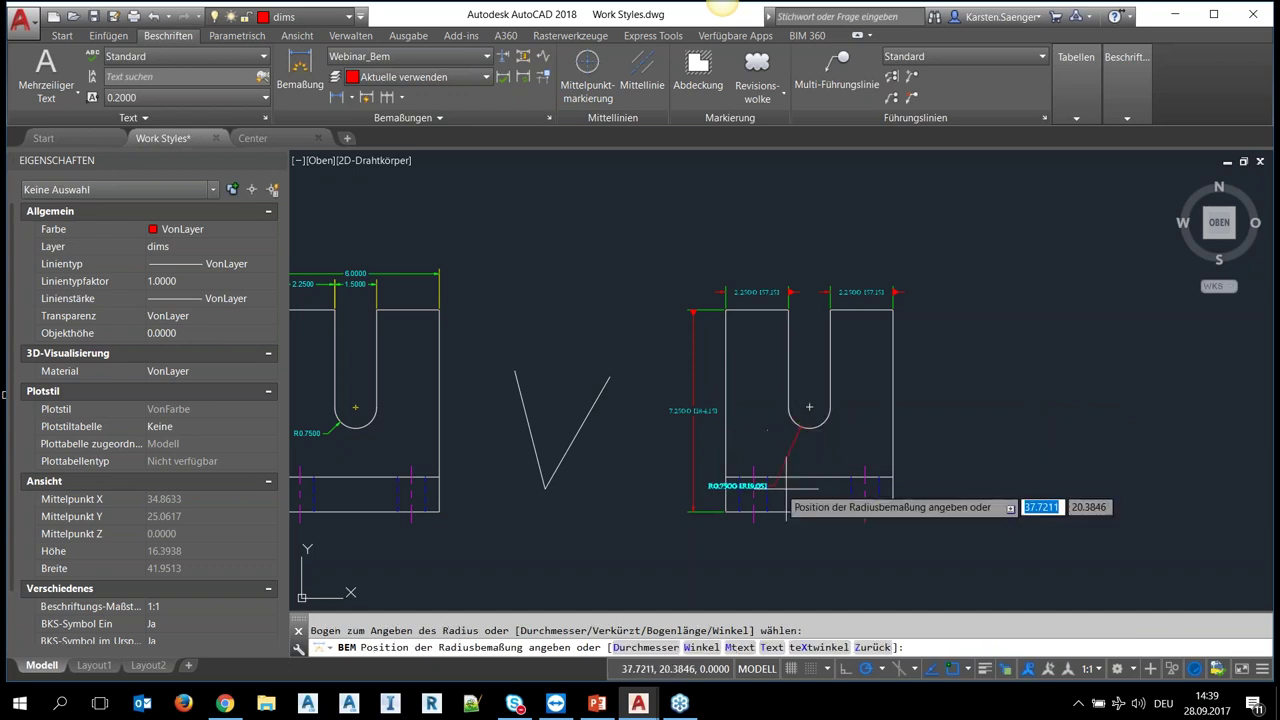
{"action": "left_click", "coordinate": [800, 449]}
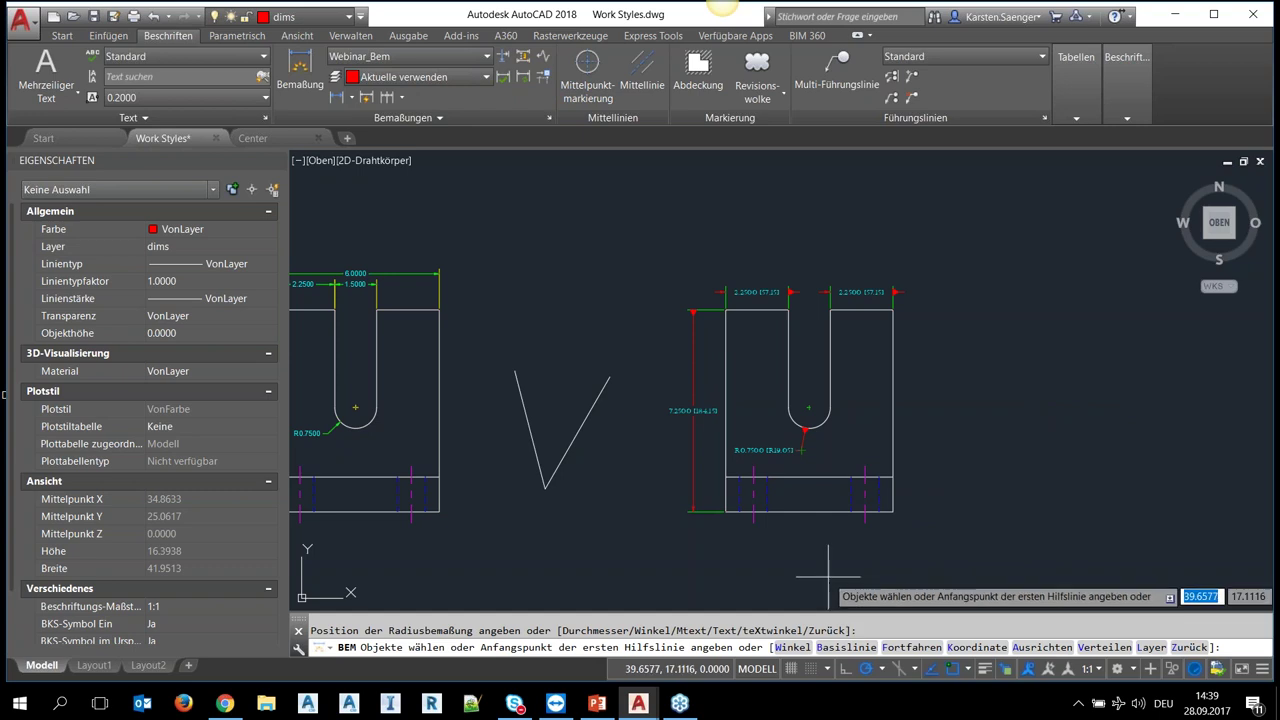
{"action": "key", "text": "Return"}
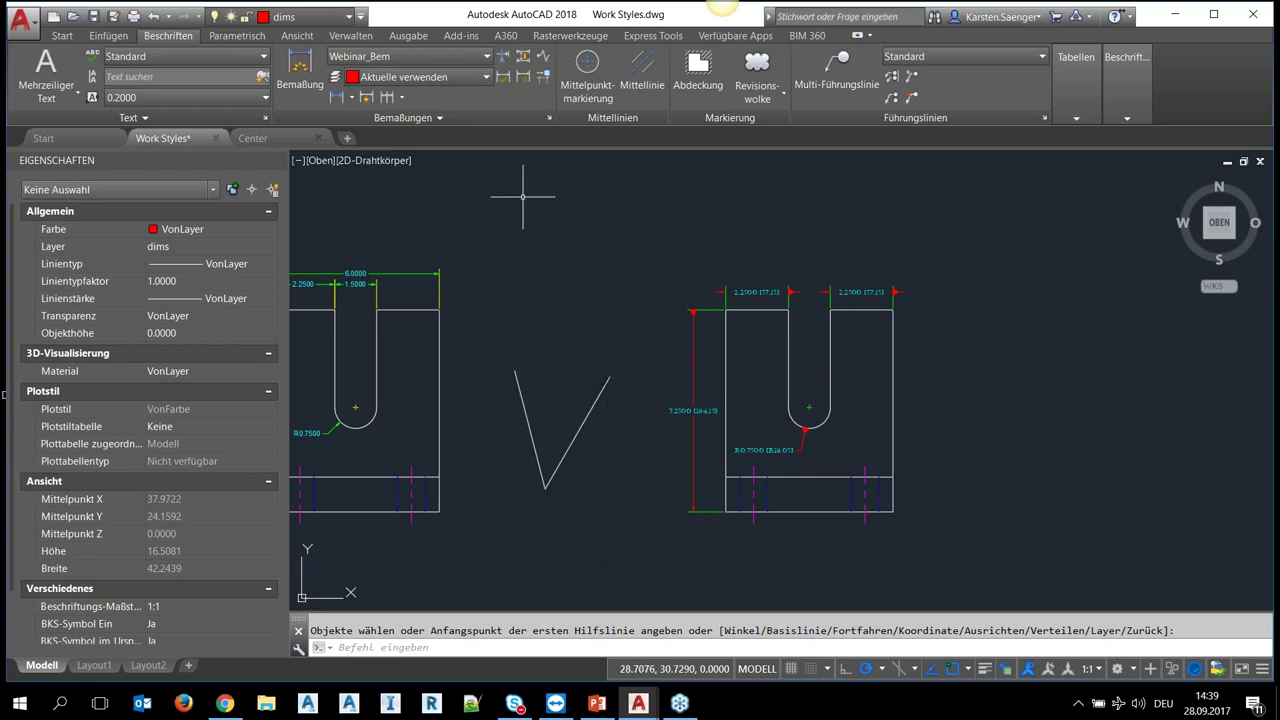
- End the DIM command and select the 7.2500 height dimension to show it in Properties
{"action": "scroll", "coordinate": [720, 315], "scroll_direction": "up", "scroll_amount": 2}
{"action": "scroll", "coordinate": [700, 320], "scroll_direction": "up", "scroll_amount": 2}
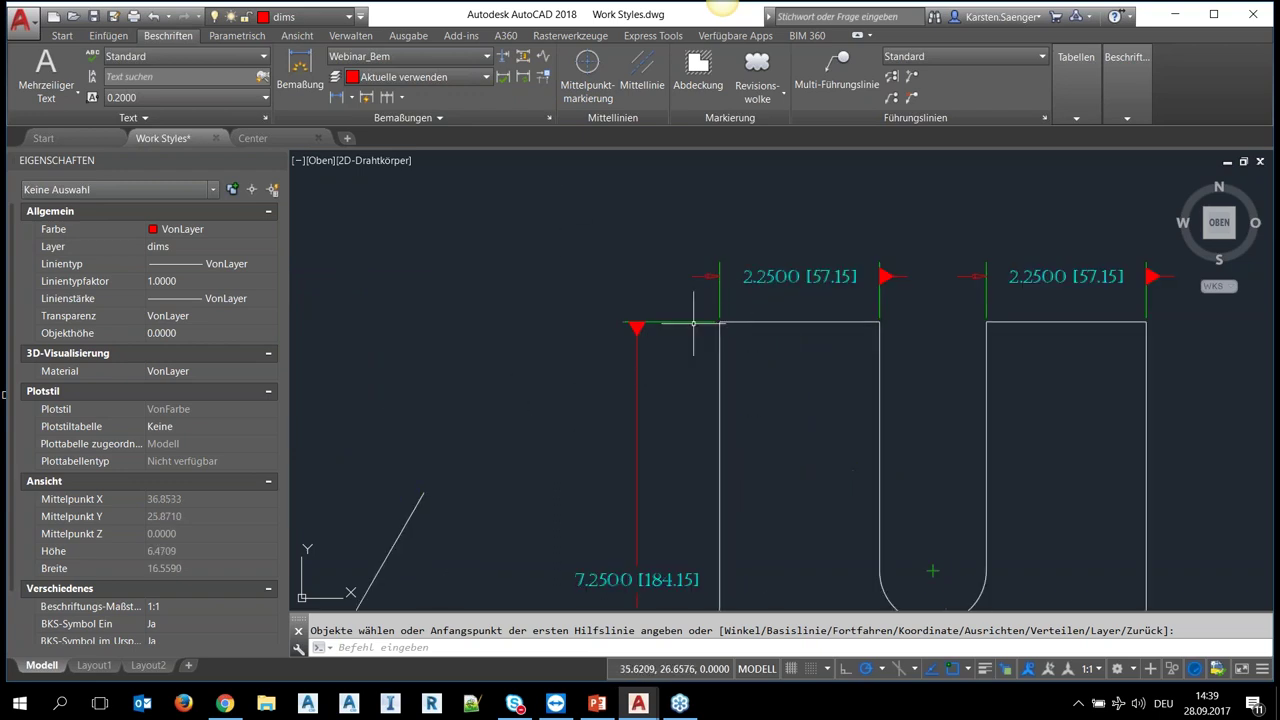
{"action": "key", "text": "Escape"}
{"action": "left_click", "coordinate": [692, 322]}
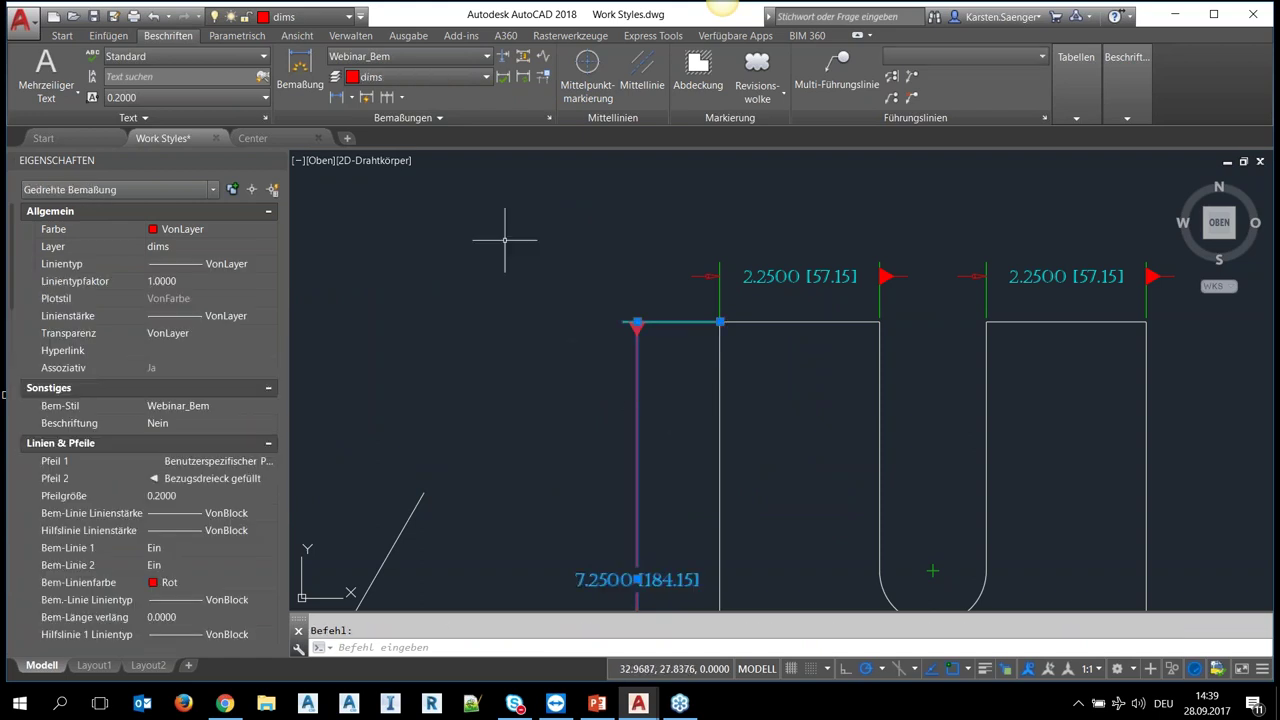
{"action": "key", "text": "Escape"}
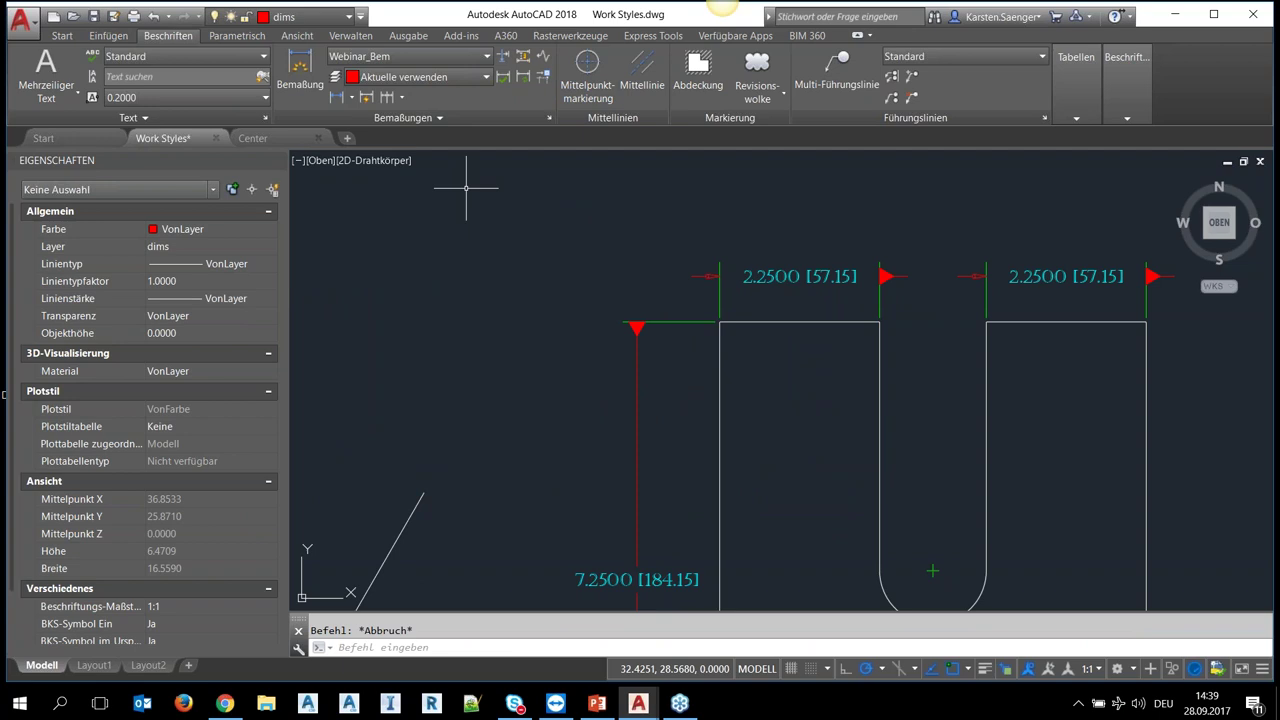
{"action": "left_click", "coordinate": [673, 322]}
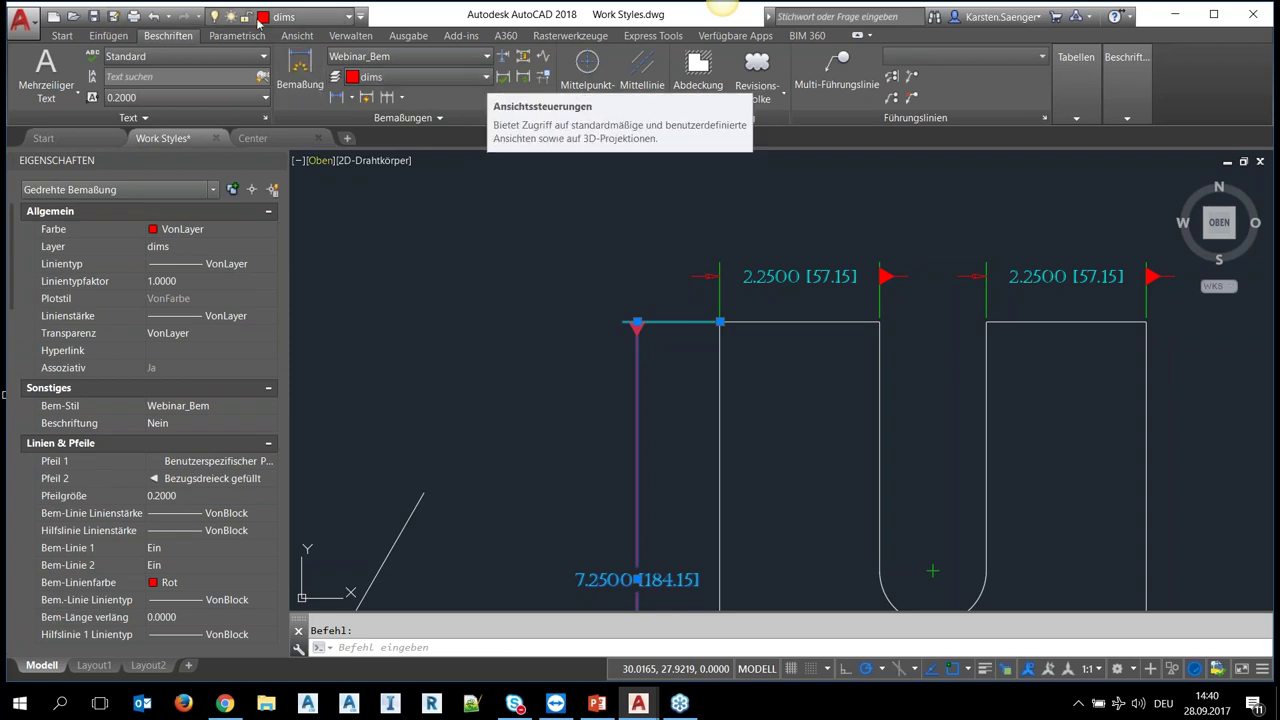
- Set the dims layer's linetype to CENTER in the Layer Properties Manager
{"action": "left_click", "coordinate": [305, 18]}
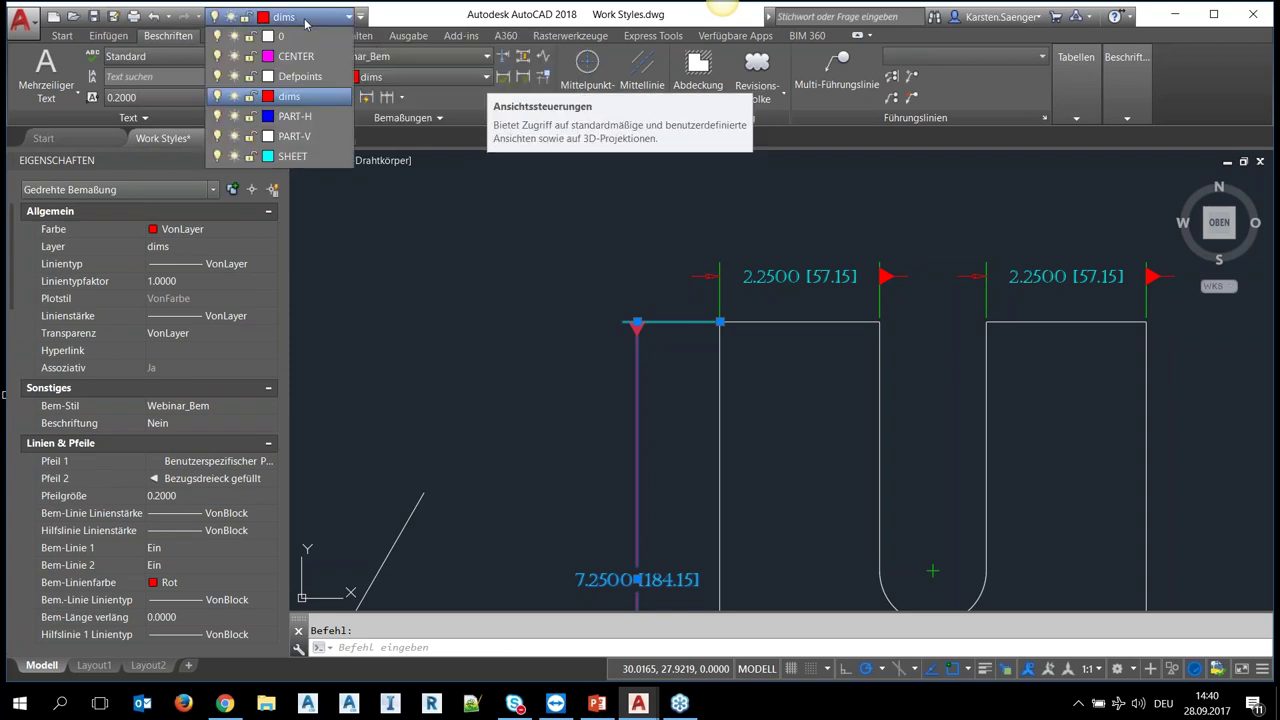
{"action": "left_click", "coordinate": [291, 97]}
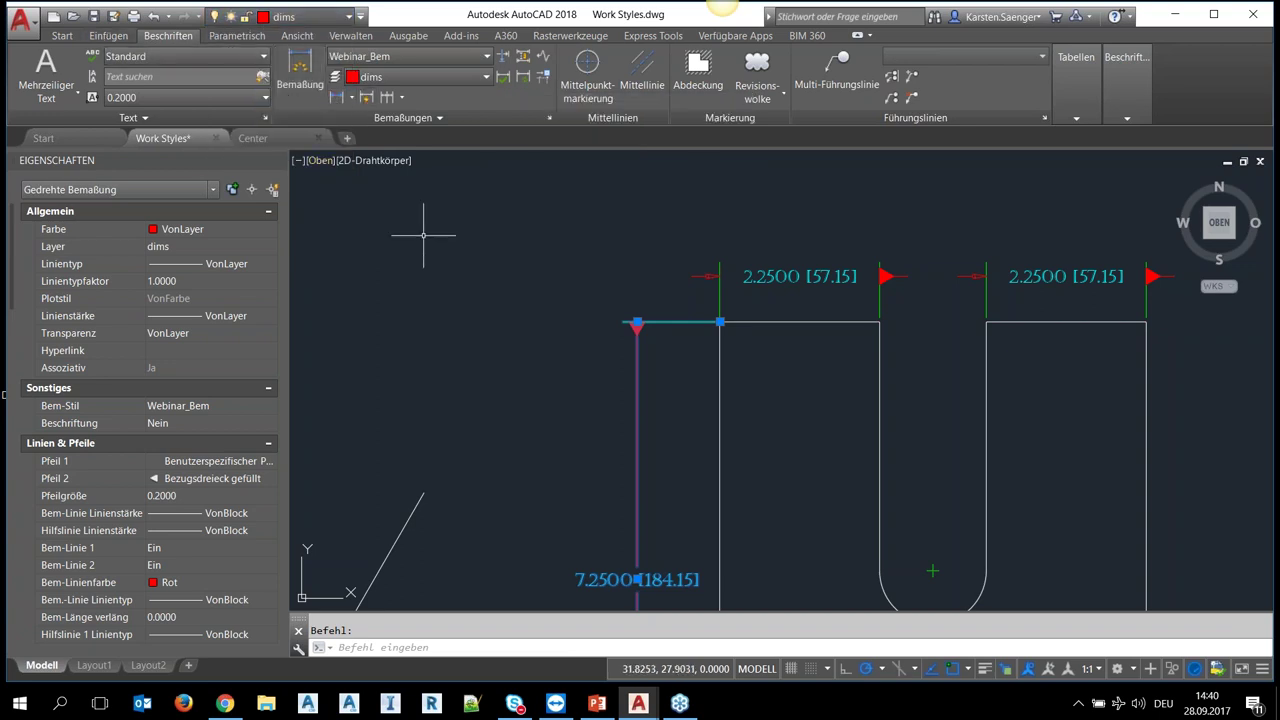
{"action": "type", "text": "la"}
{"action": "key", "text": "Return"}
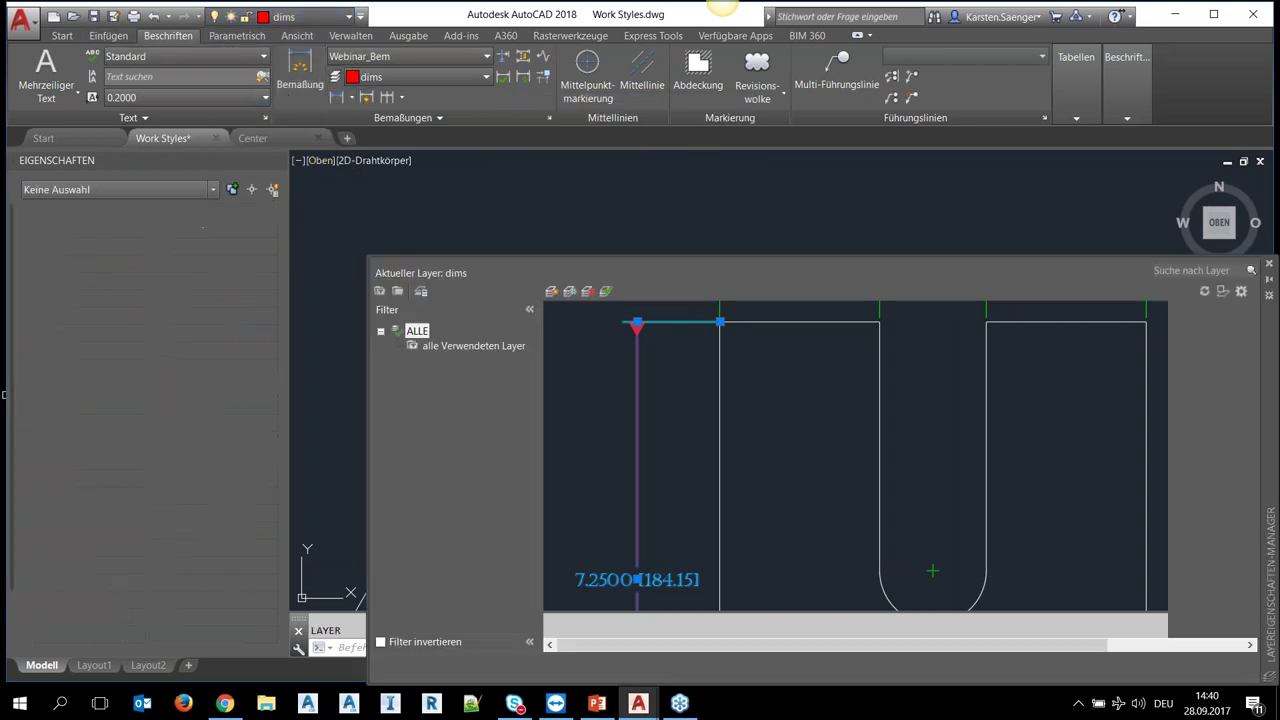
{"action": "left_click", "coordinate": [601, 375]}
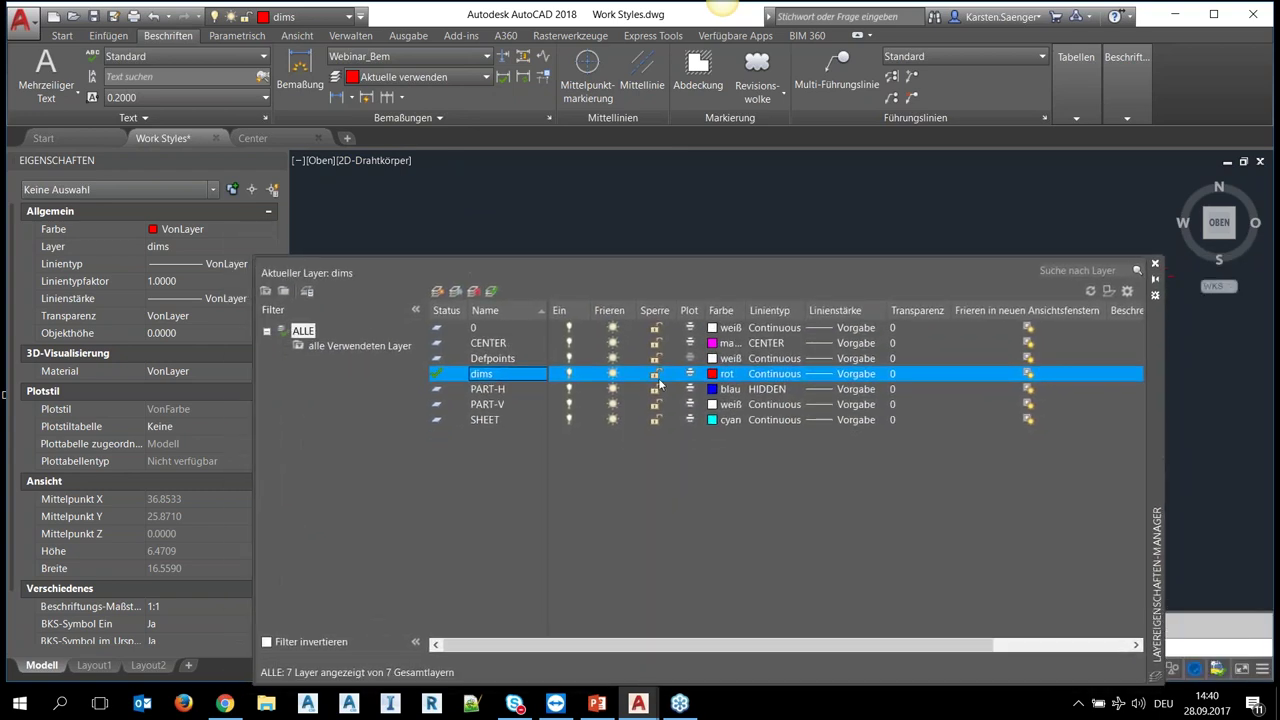
{"action": "left_click", "coordinate": [778, 374]}
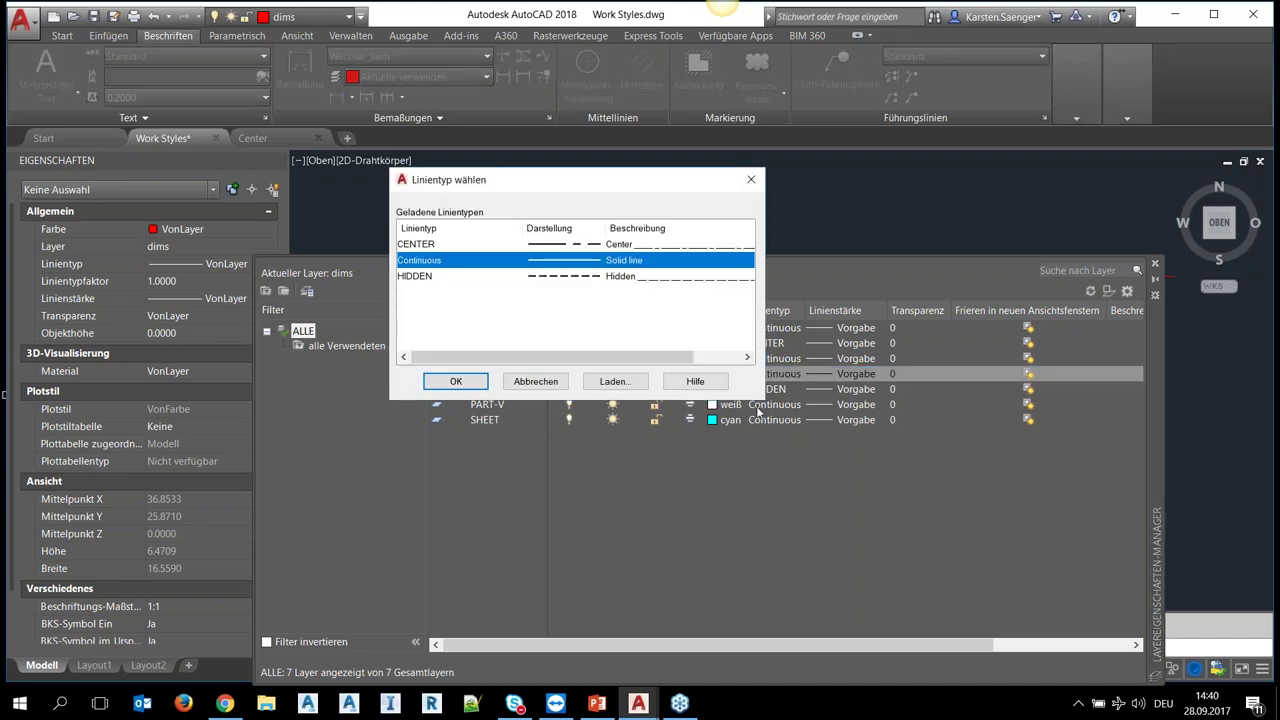
{"action": "left_click", "coordinate": [562, 245]}
{"action": "left_click", "coordinate": [452, 381]}
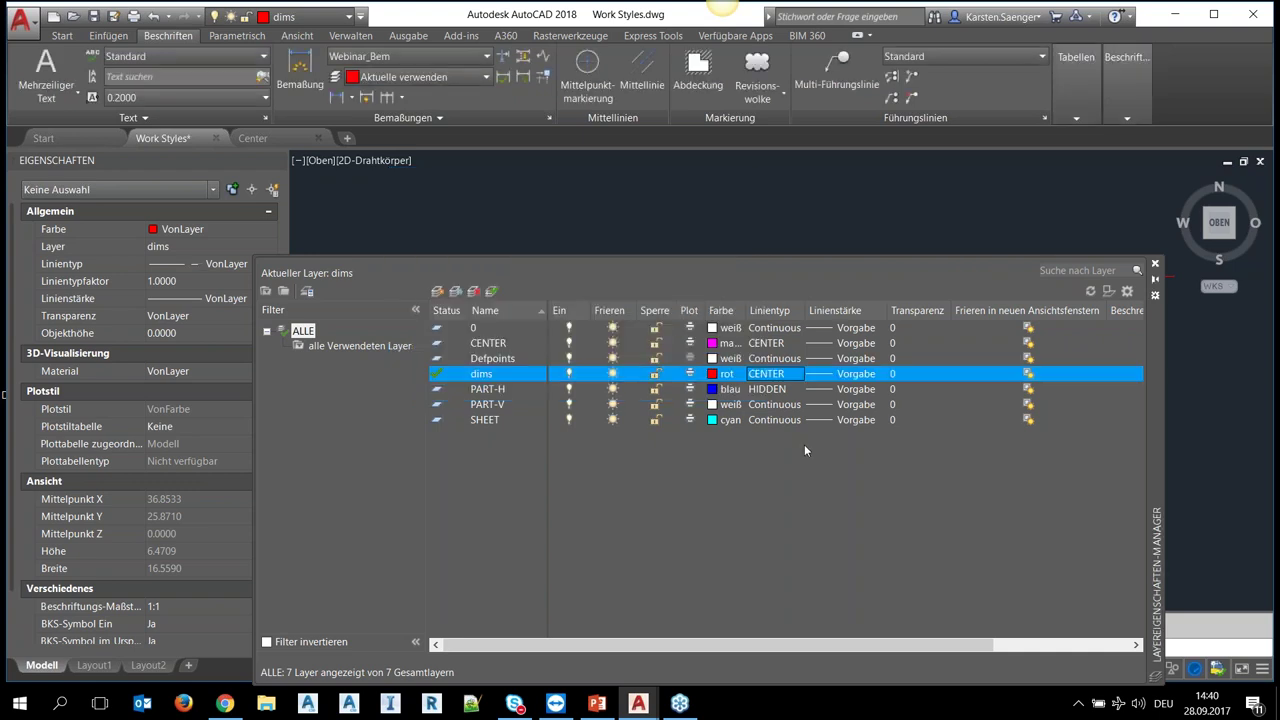
{"action": "left_click", "coordinate": [1156, 266]}
- Stretch the 7.2500 dimension line further left of the right U-part
{"action": "scroll", "coordinate": [672, 350], "scroll_direction": "down", "scroll_amount": 2}
{"action": "left_click", "coordinate": [651, 345]}
{"action": "left_click", "coordinate": [650, 332]}
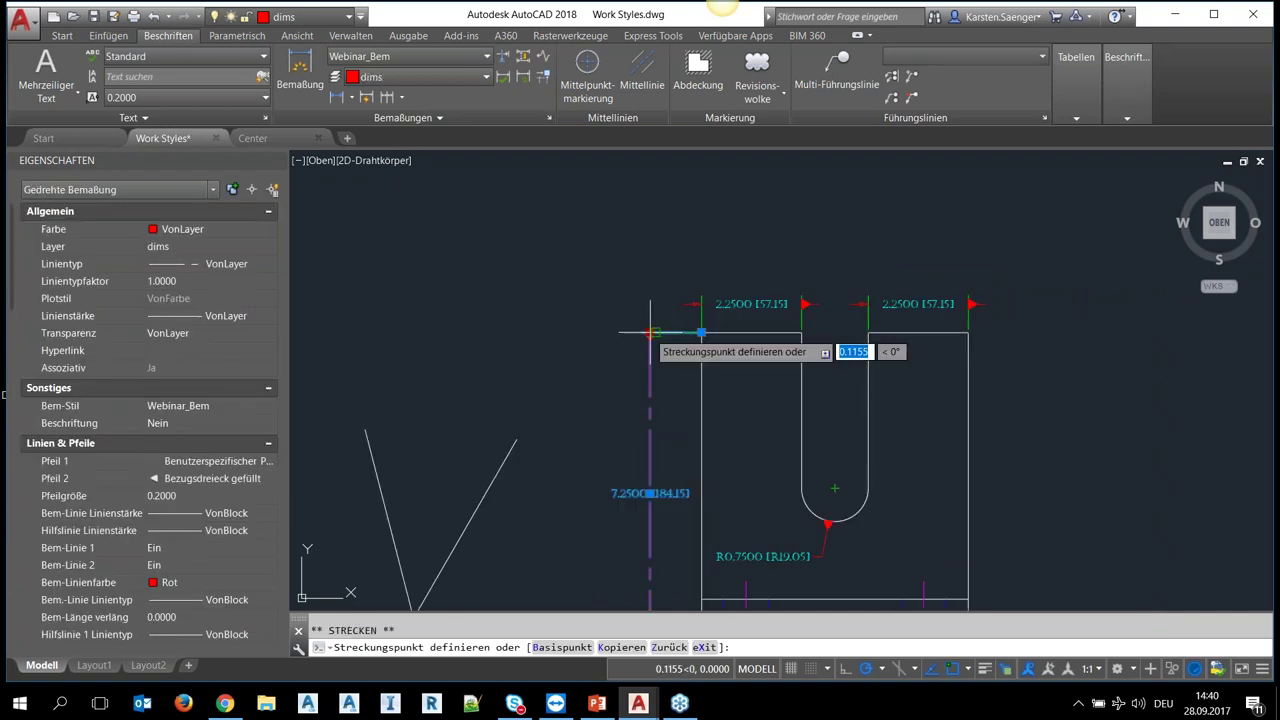
{"action": "left_click", "coordinate": [504, 332]}
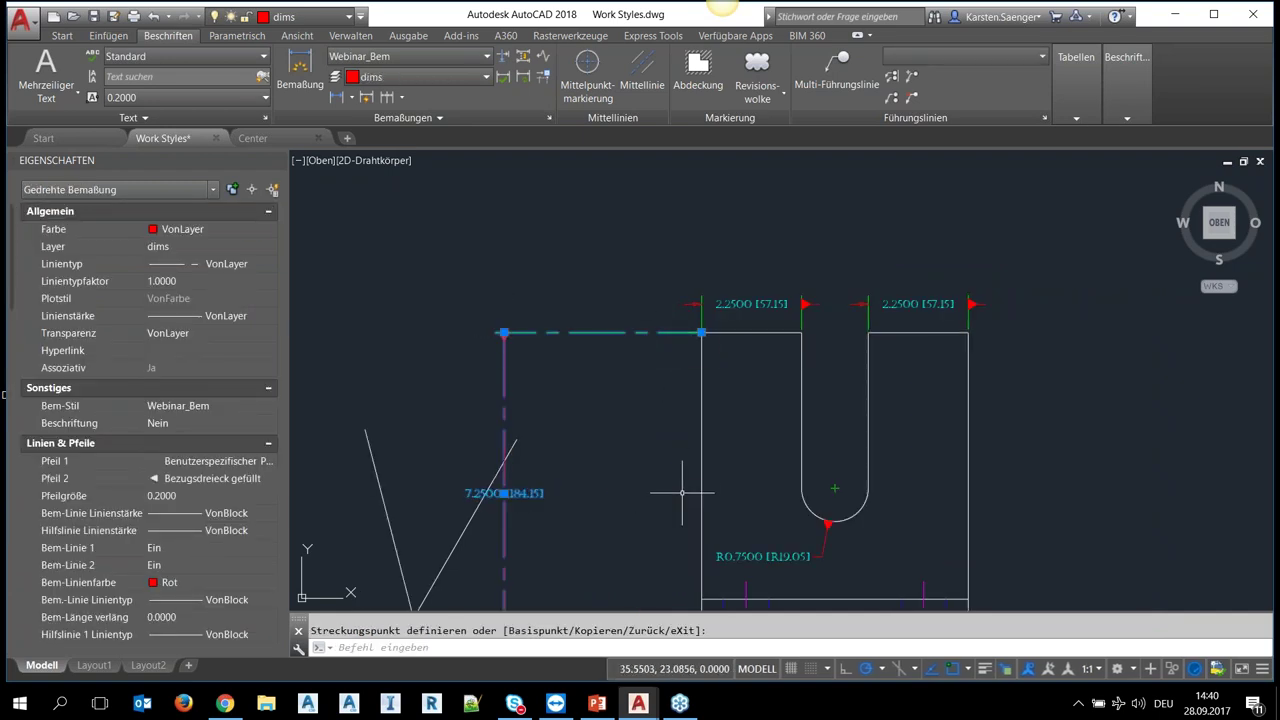
{"action": "key", "text": "Escape"}
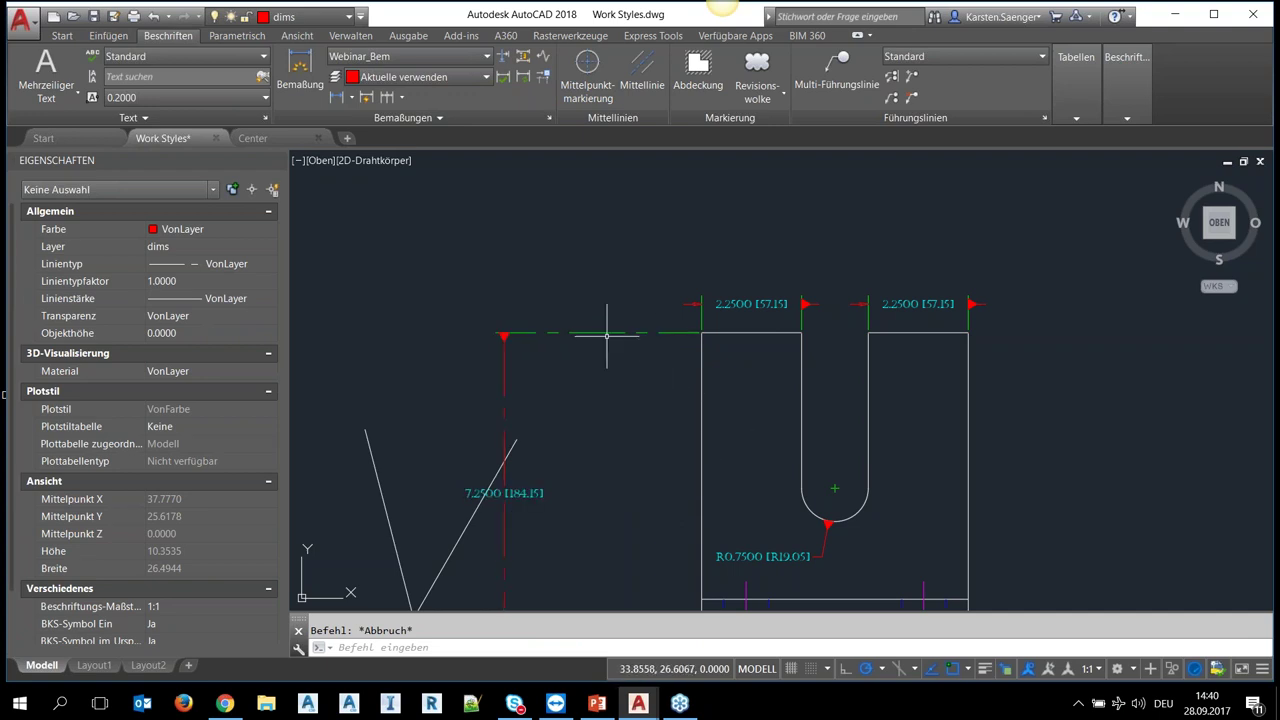
- Reselect the 7.2500 dimension, start DIM and open the dimension layer list
{"action": "scroll", "coordinate": [606, 335], "scroll_direction": "up", "scroll_amount": 2}
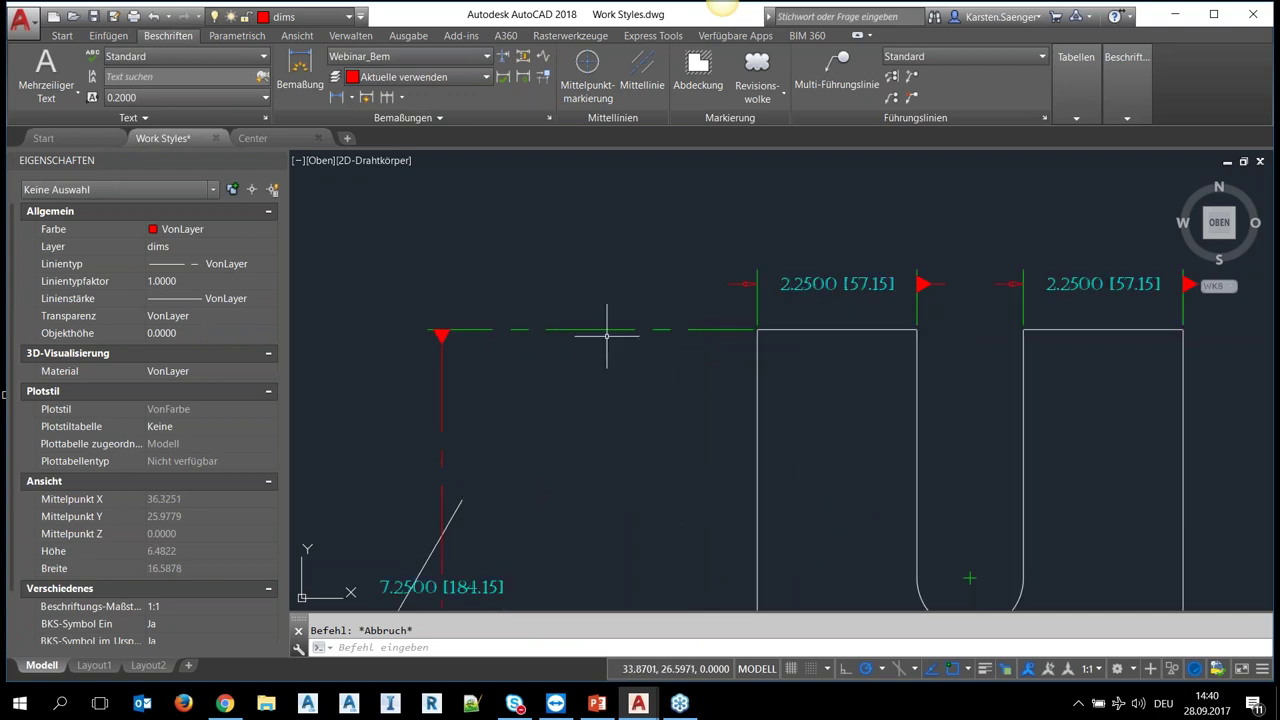
{"action": "scroll", "coordinate": [606, 335], "scroll_direction": "down", "scroll_amount": 2}
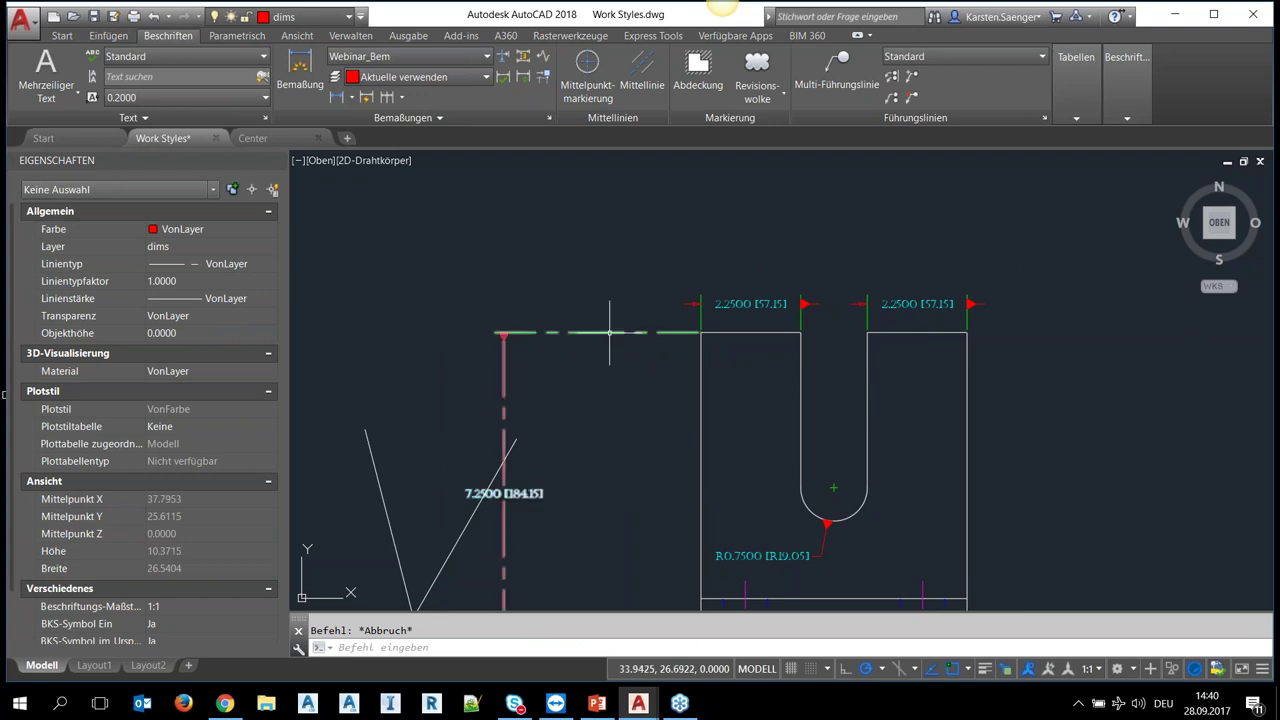
{"action": "left_click", "coordinate": [614, 332]}
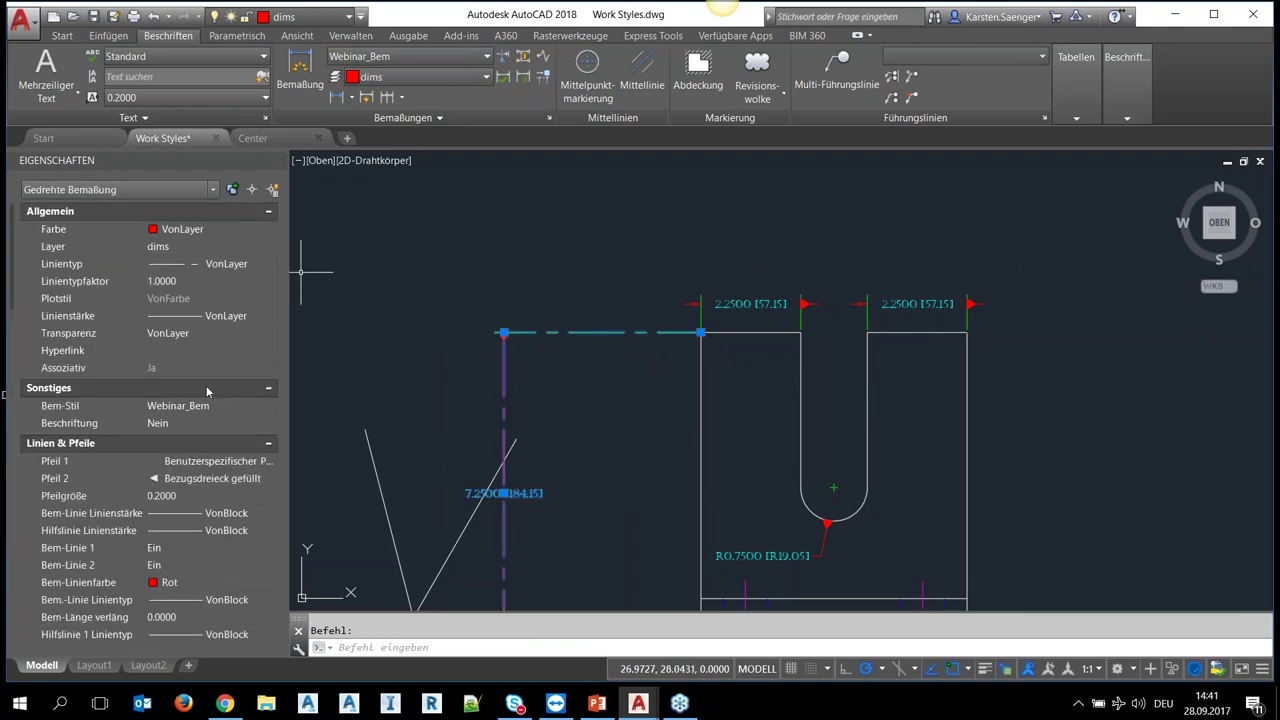
{"action": "left_click", "coordinate": [300, 70]}
{"action": "left_click", "coordinate": [423, 80]}
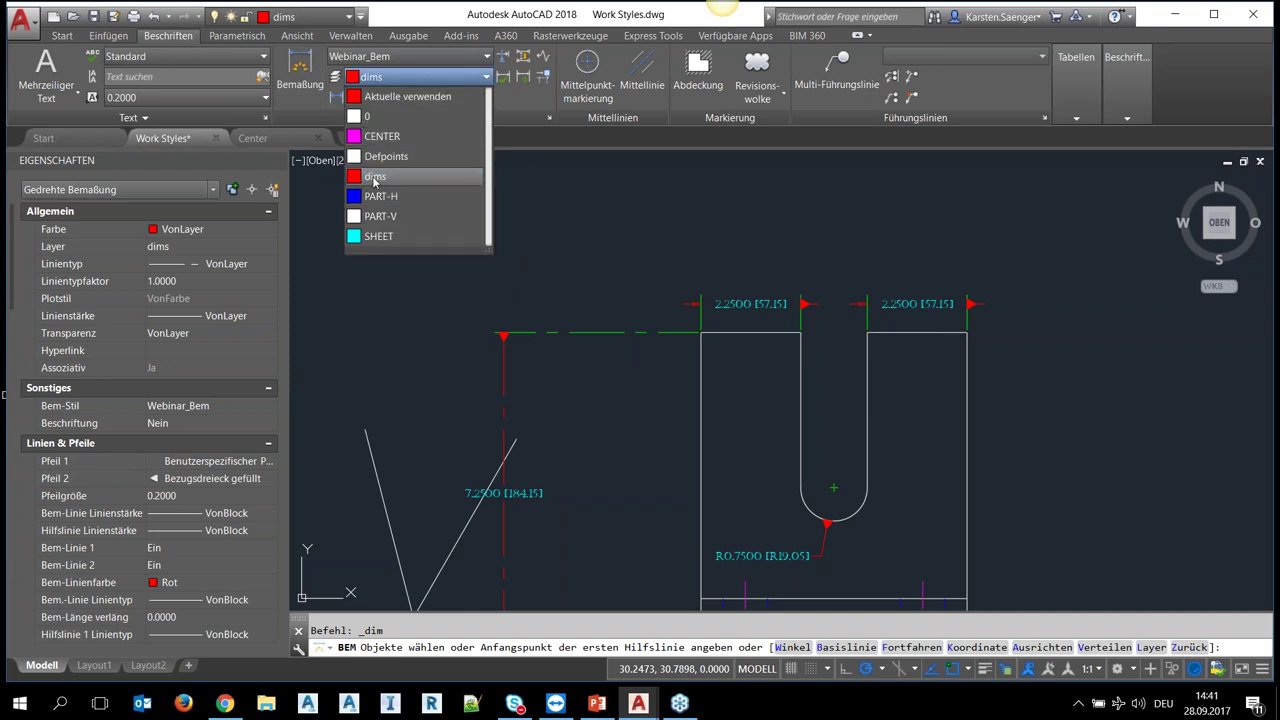
- Cancel DIM and open the Webinar_Bem style for editing in the Dimension Style Manager
{"action": "left_click", "coordinate": [388, 82]}
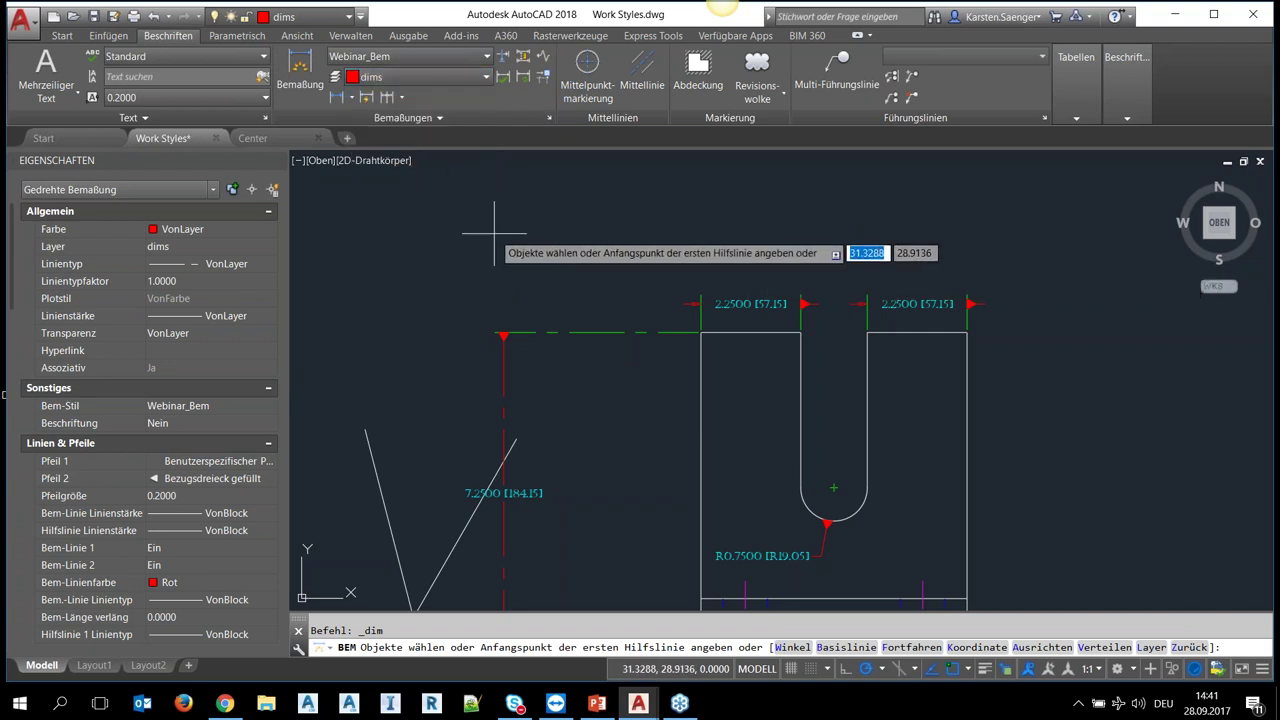
{"action": "key", "text": "Escape"}
{"action": "left_click", "coordinate": [549, 118]}
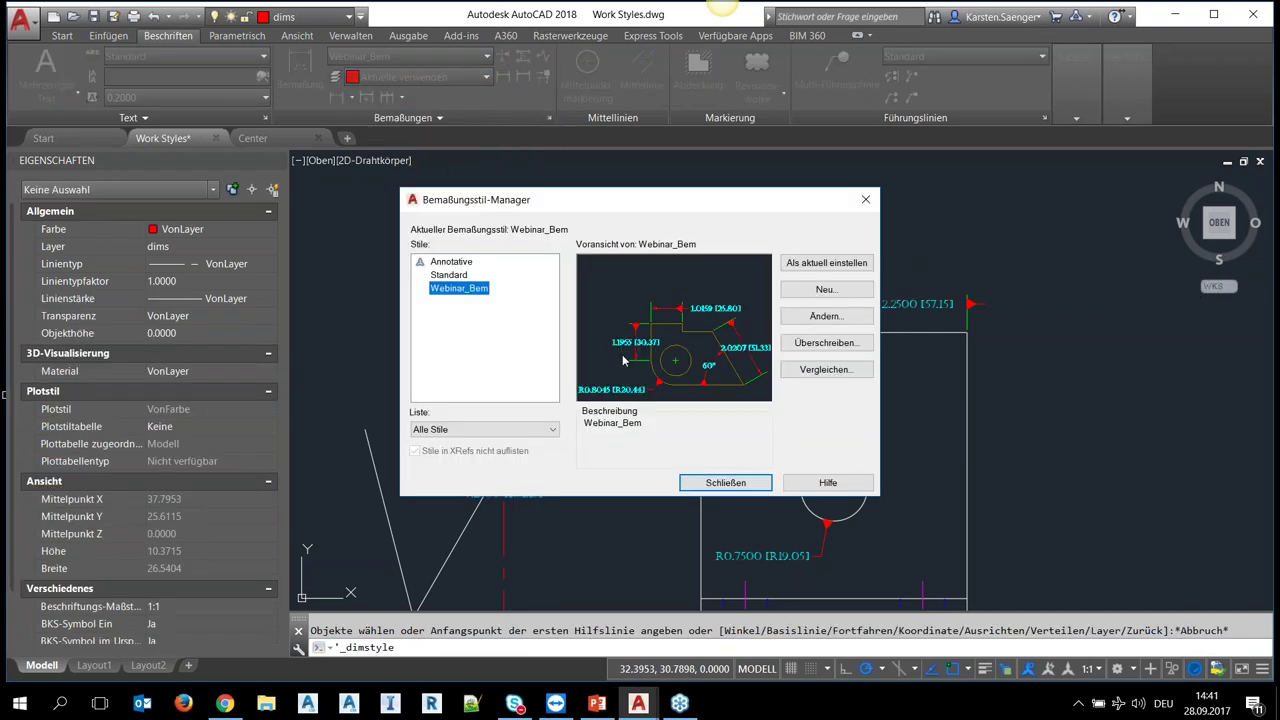
{"action": "left_click", "coordinate": [829, 320]}
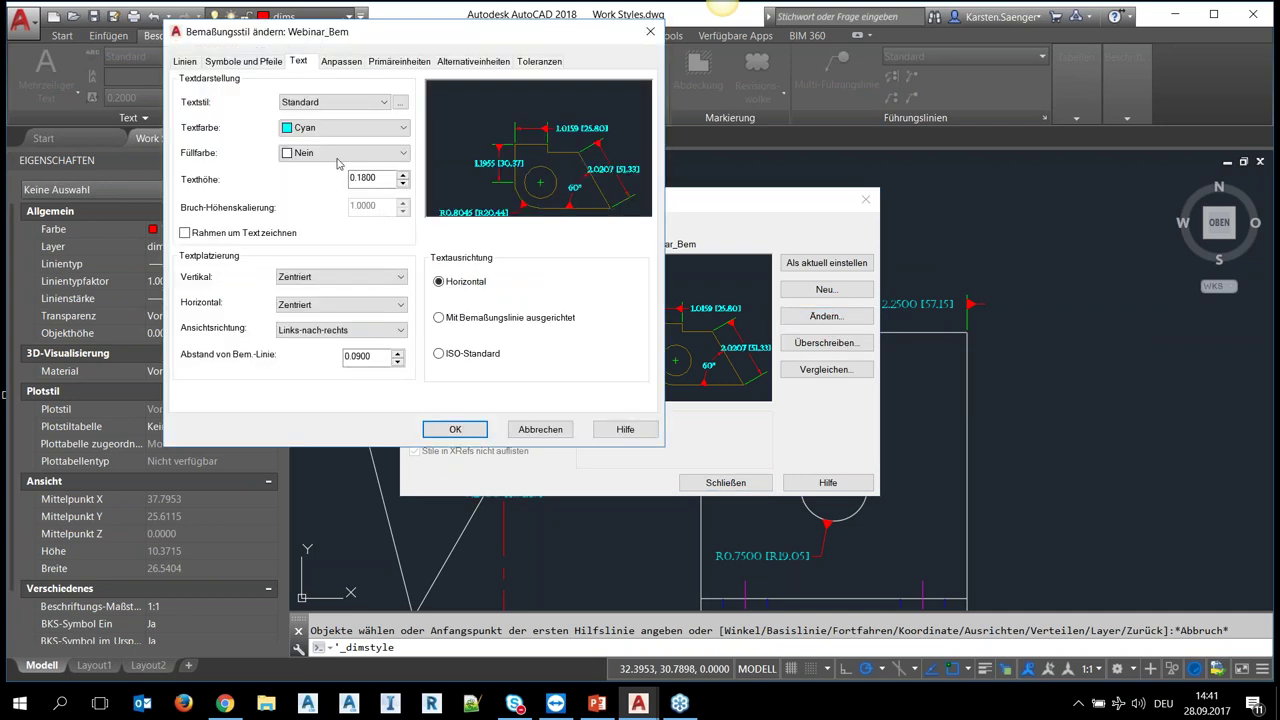
- Review Webinar_Bem's line and arrow settings, leaving the dimension linetype unchanged, and close
{"action": "left_click", "coordinate": [184, 62]}
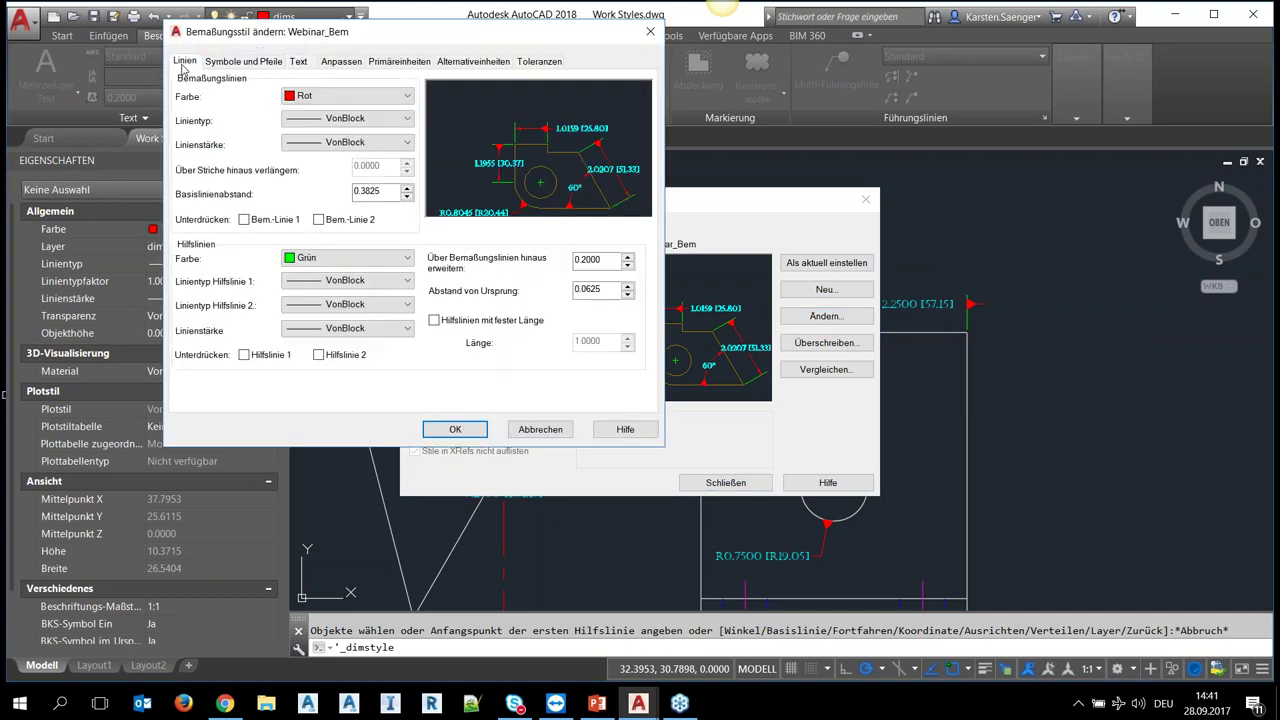
{"action": "left_click", "coordinate": [236, 66]}
{"action": "left_click", "coordinate": [185, 64]}
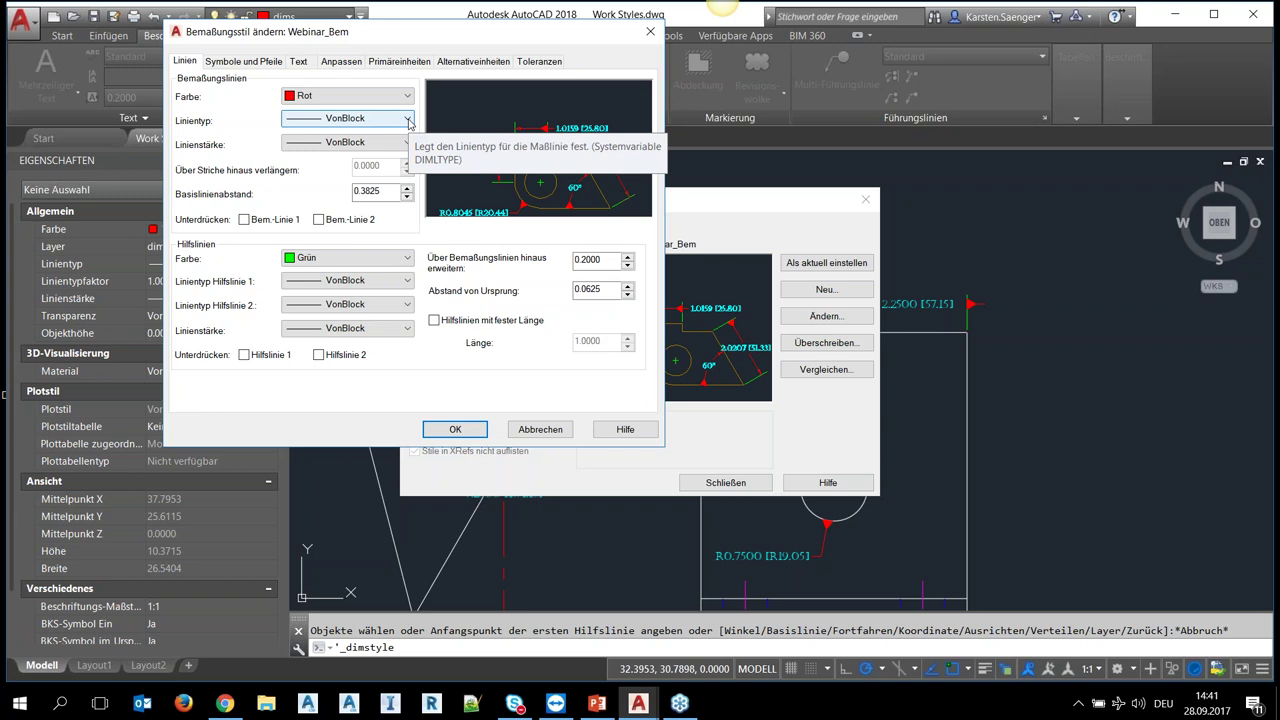
{"action": "left_click", "coordinate": [408, 120]}
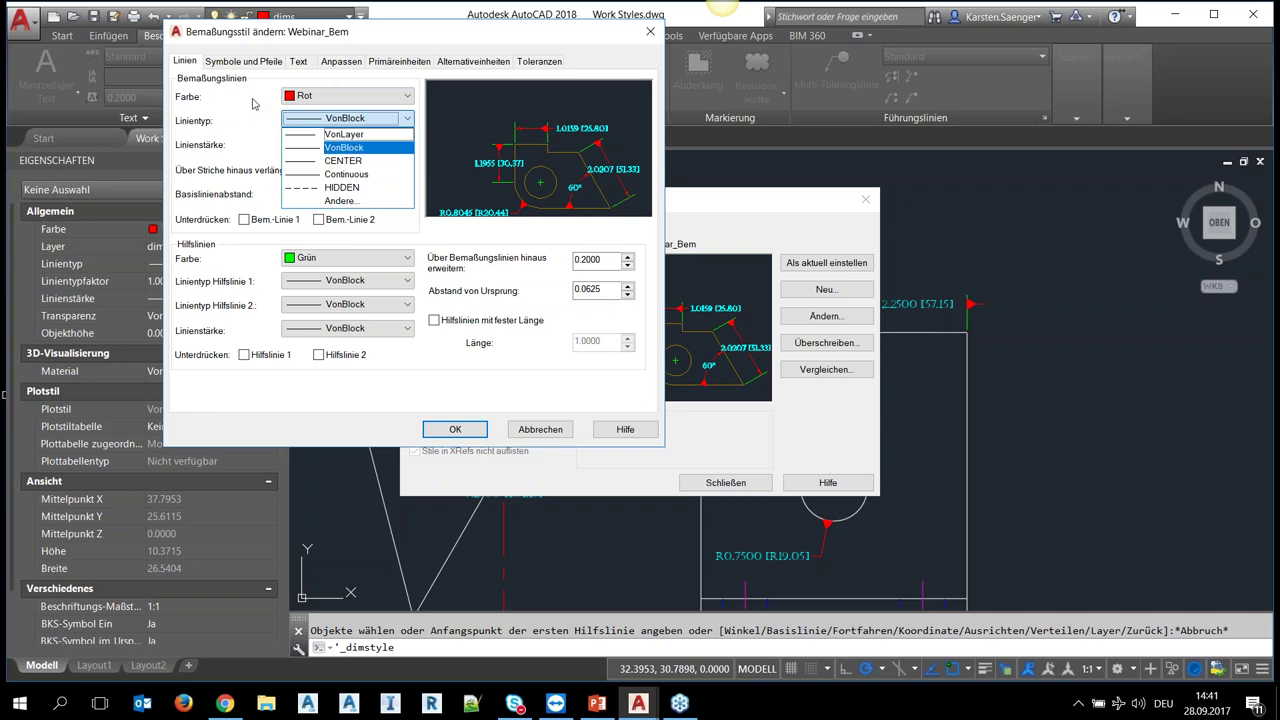
{"action": "left_click", "coordinate": [344, 147]}
{"action": "double_click", "coordinate": [343, 146]}
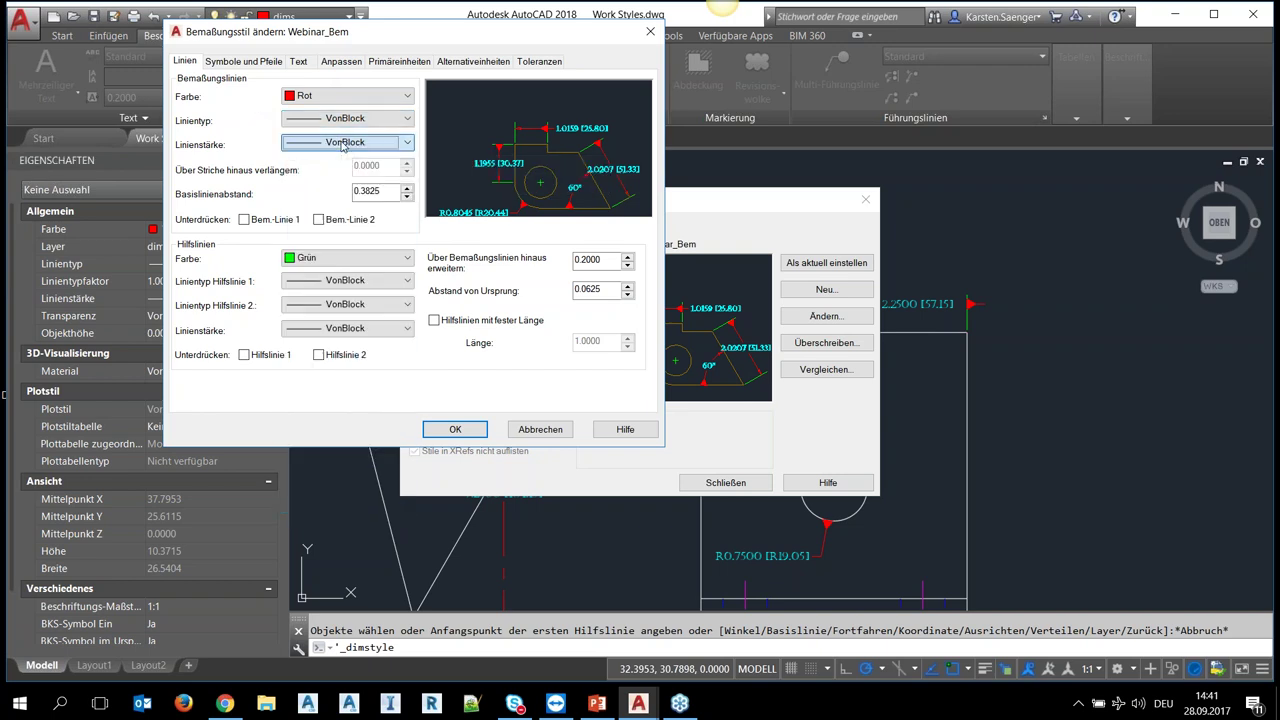
{"action": "left_click", "coordinate": [538, 432]}
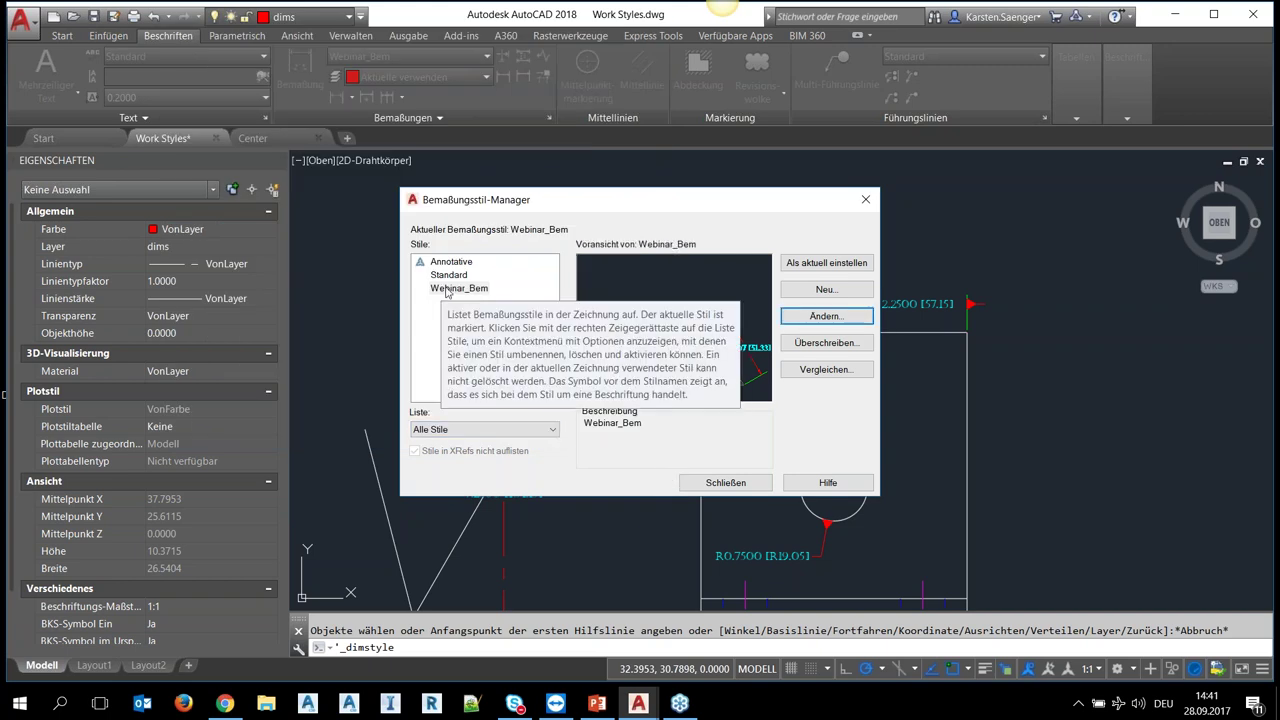
{"action": "left_click", "coordinate": [712, 482]}
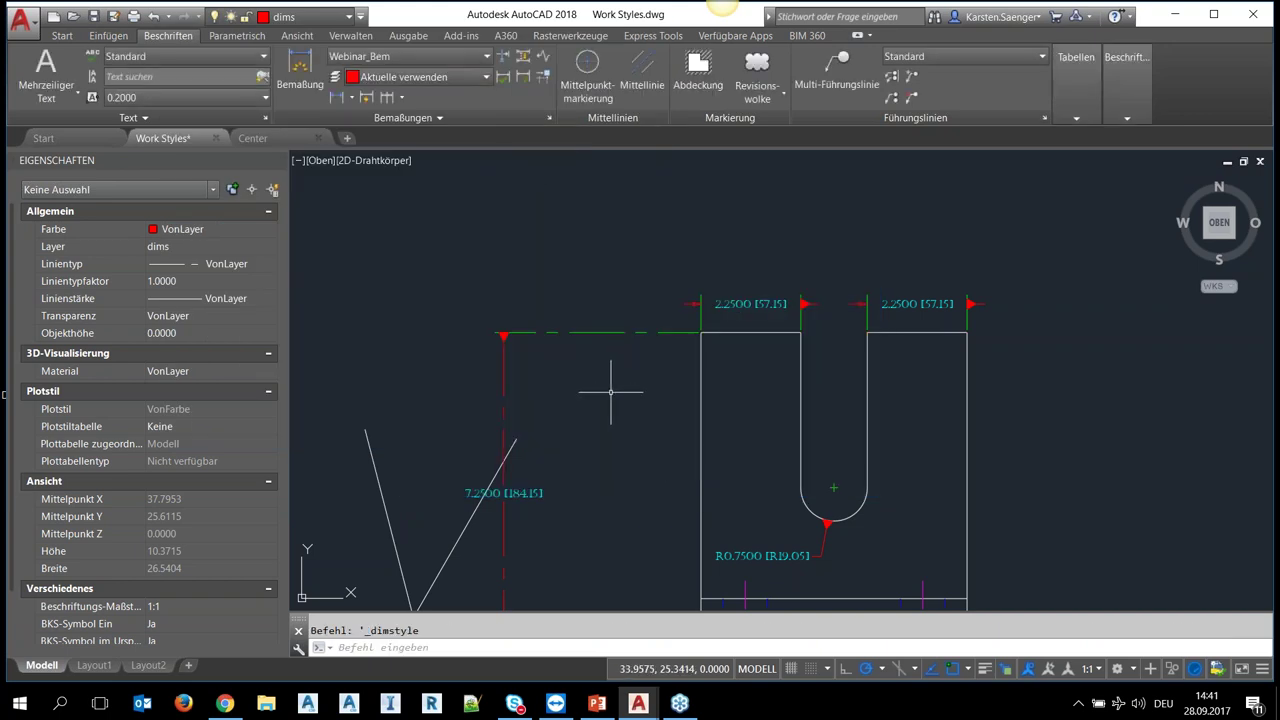
- Switch the dims layer linetype from CENTER back to Continuous via LA
{"action": "left_click", "coordinate": [618, 333]}
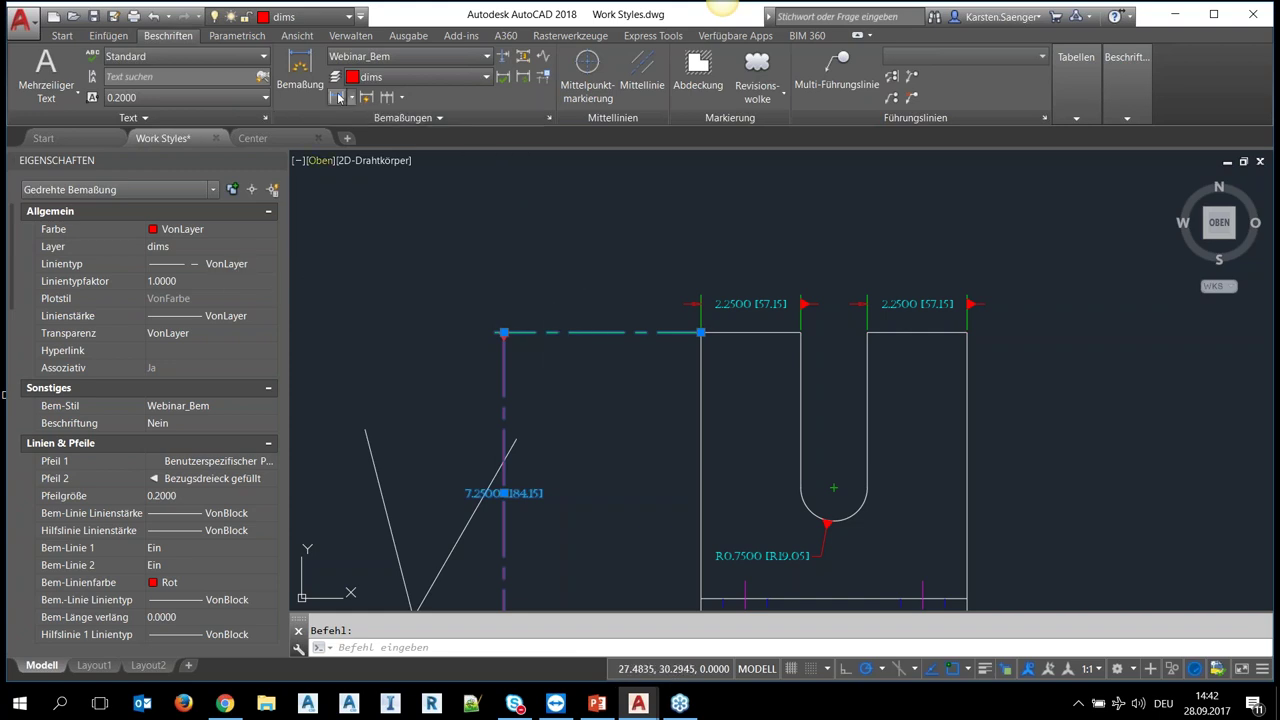
{"action": "type", "text": "la"}
{"action": "key", "text": "Return"}
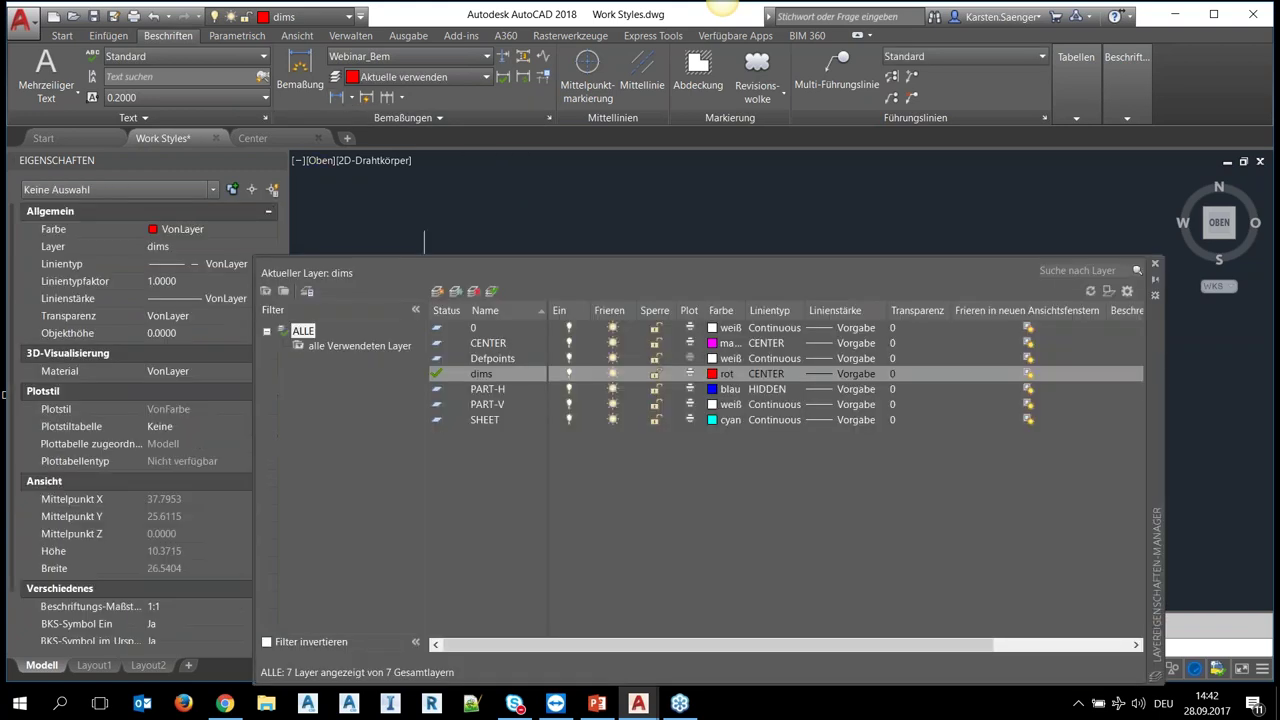
{"action": "left_click", "coordinate": [744, 376]}
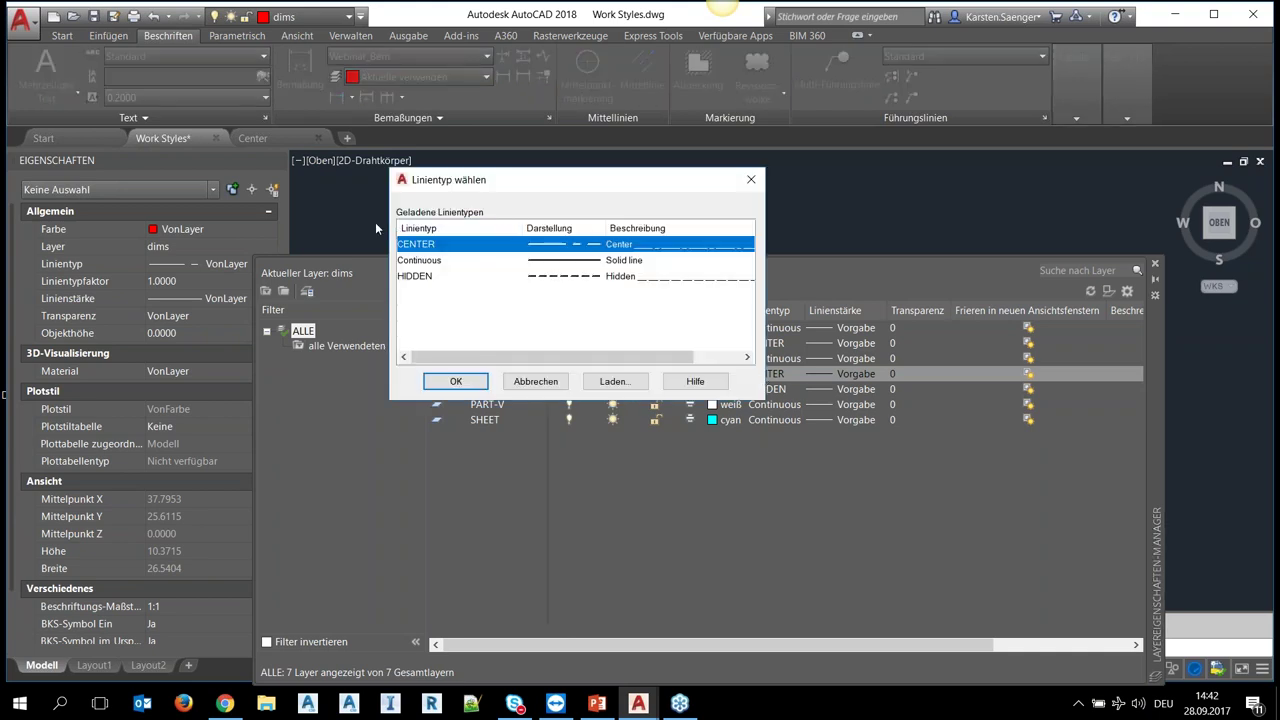
{"action": "left_click", "coordinate": [414, 260]}
{"action": "left_click", "coordinate": [447, 375]}
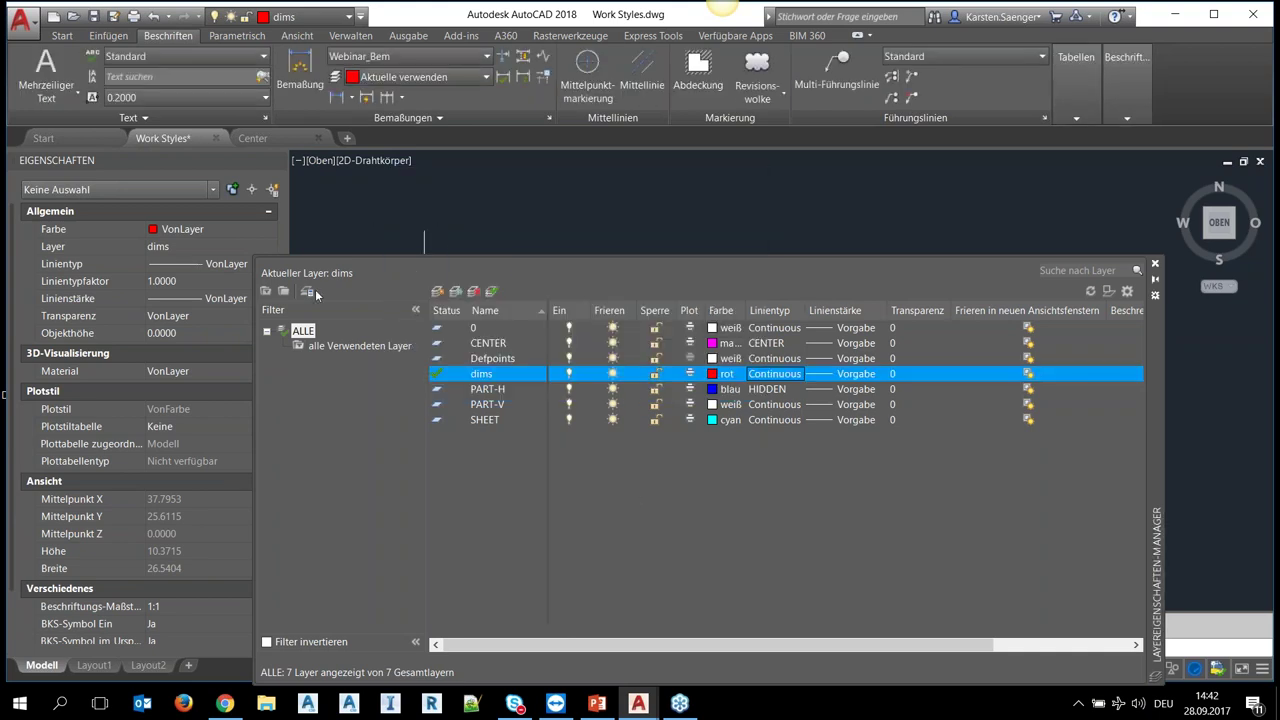
{"action": "left_click", "coordinate": [1155, 264]}
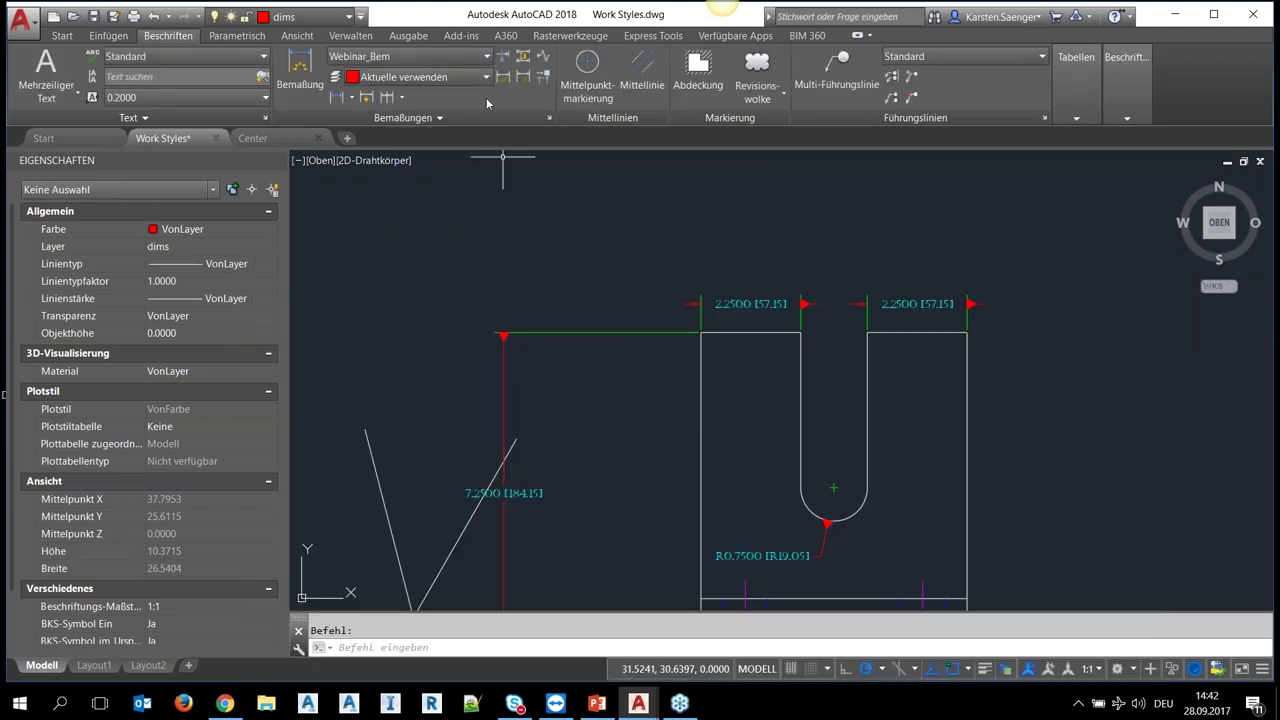
- Apply an automatic dimension break to the 7.2500 dimension
{"action": "left_click", "coordinate": [503, 58]}
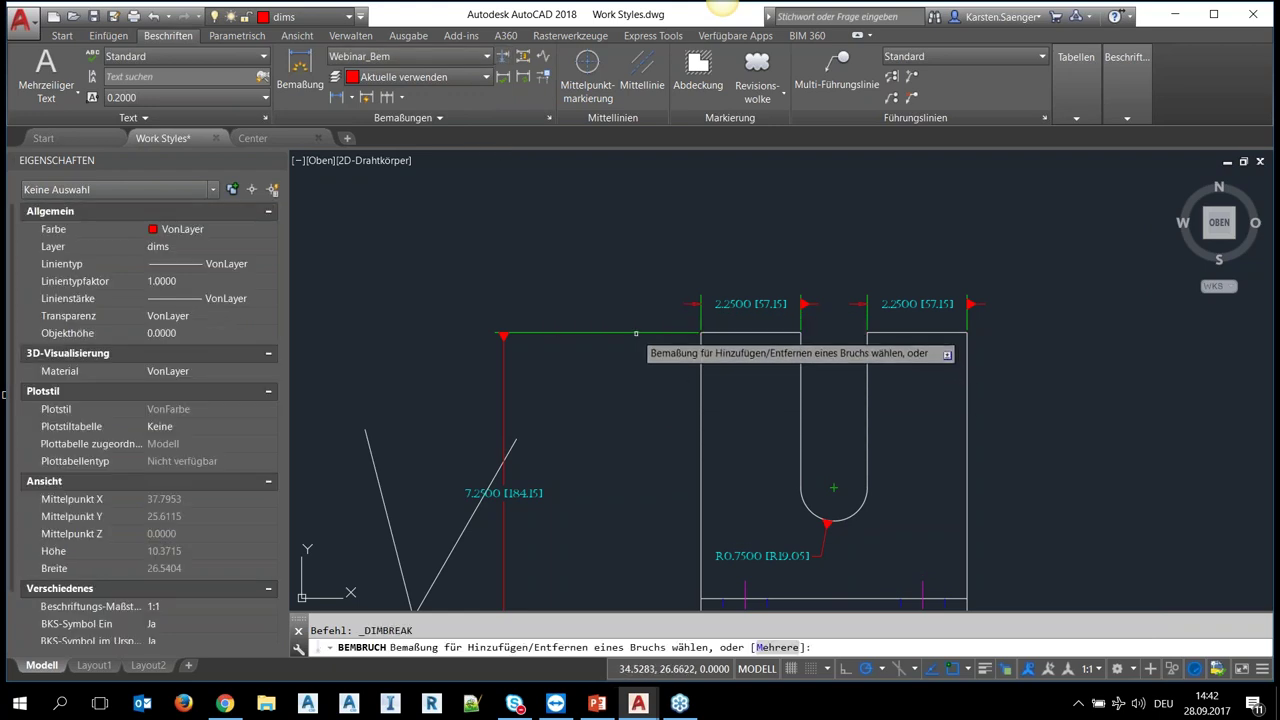
{"action": "scroll", "coordinate": [813, 190], "scroll_direction": "down", "scroll_amount": 2}
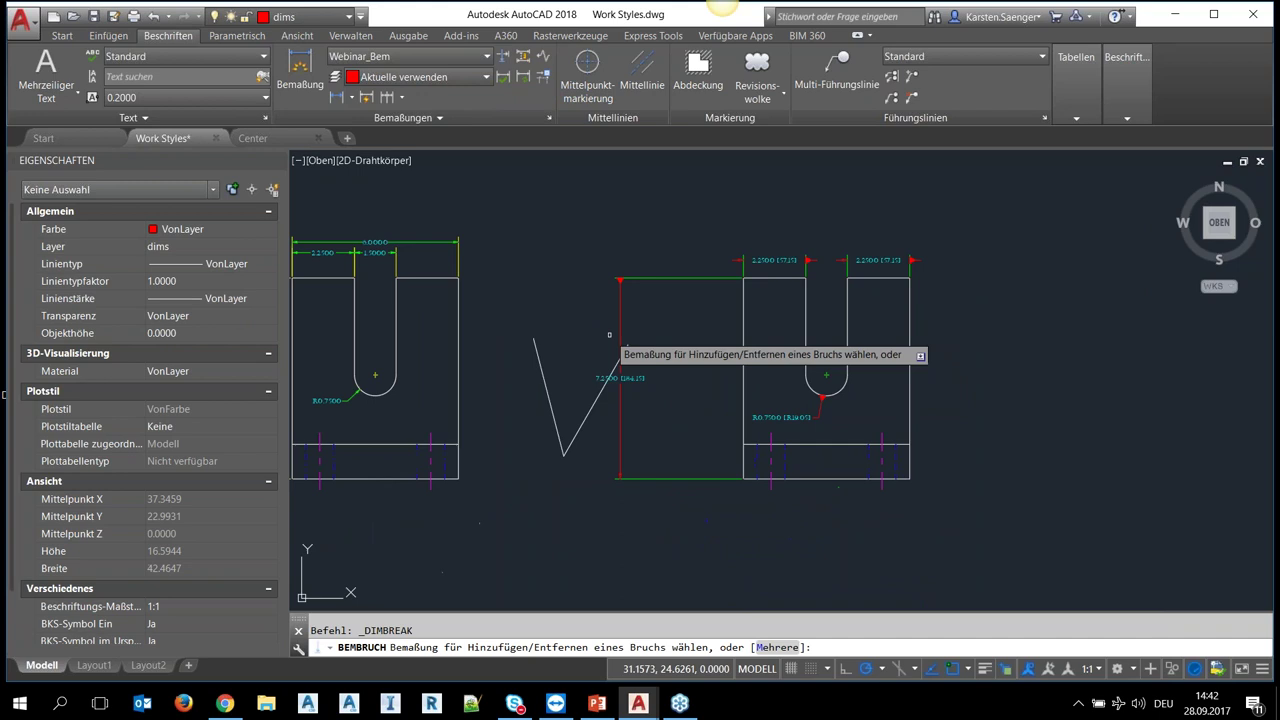
{"action": "left_click", "coordinate": [622, 327]}
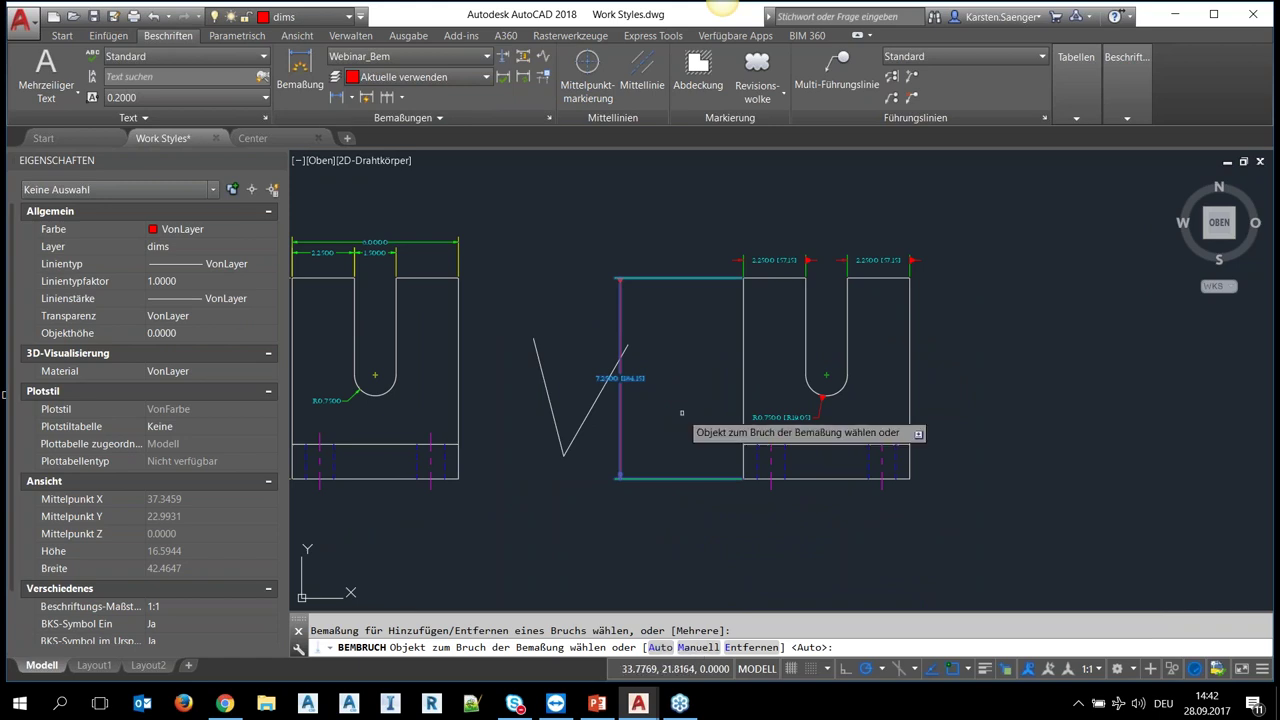
{"action": "key", "text": "Return"}
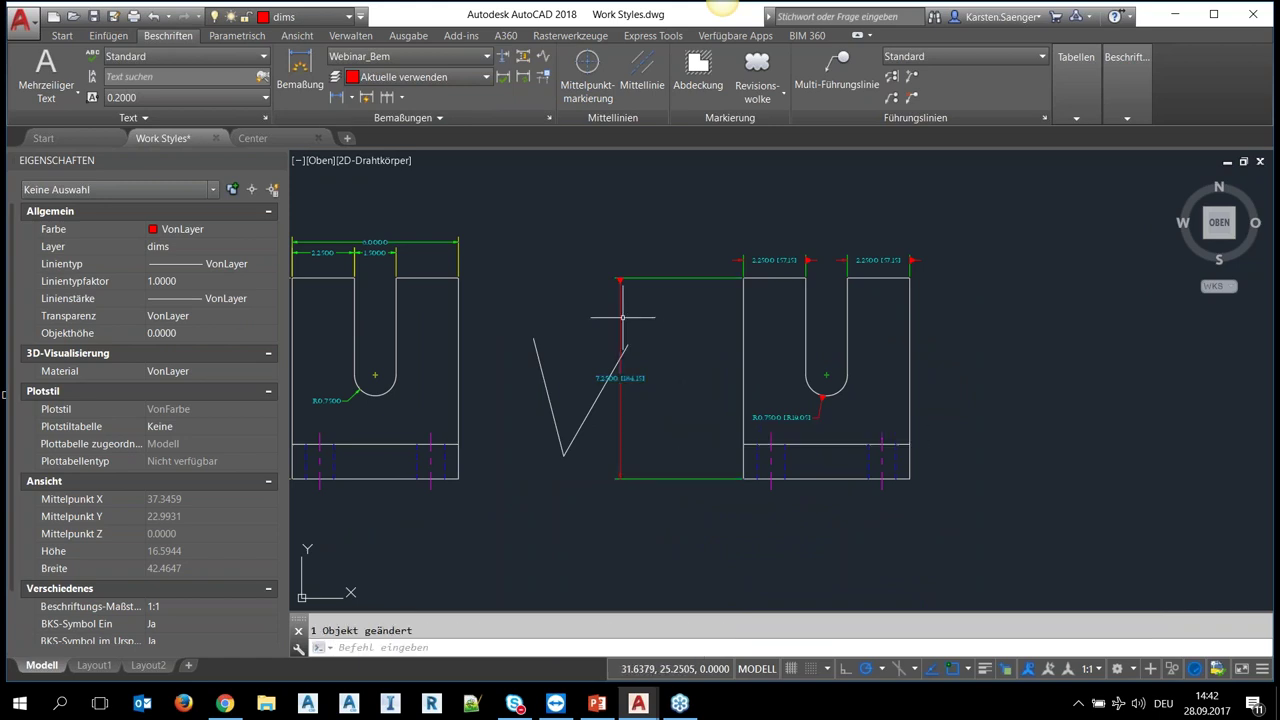
- Break the 7.2500 dimension manually between two points near its top and check the result
{"action": "left_click", "coordinate": [502, 55]}
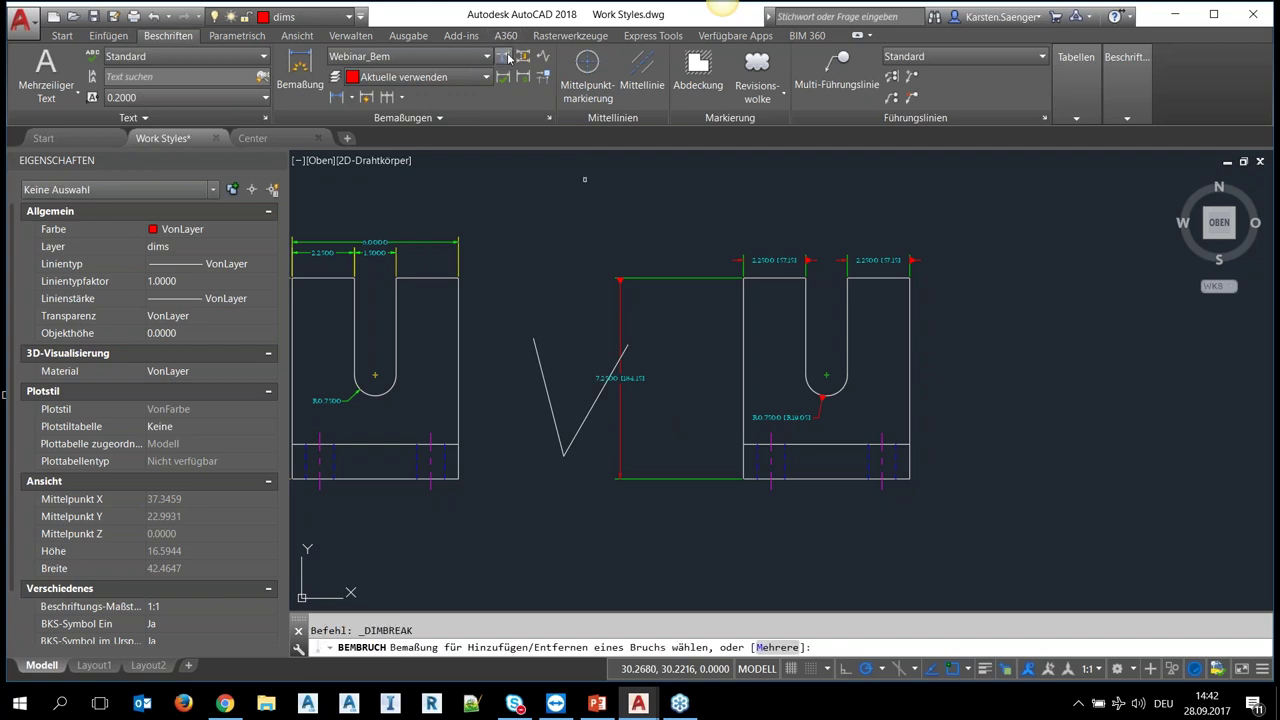
{"action": "left_click", "coordinate": [621, 296]}
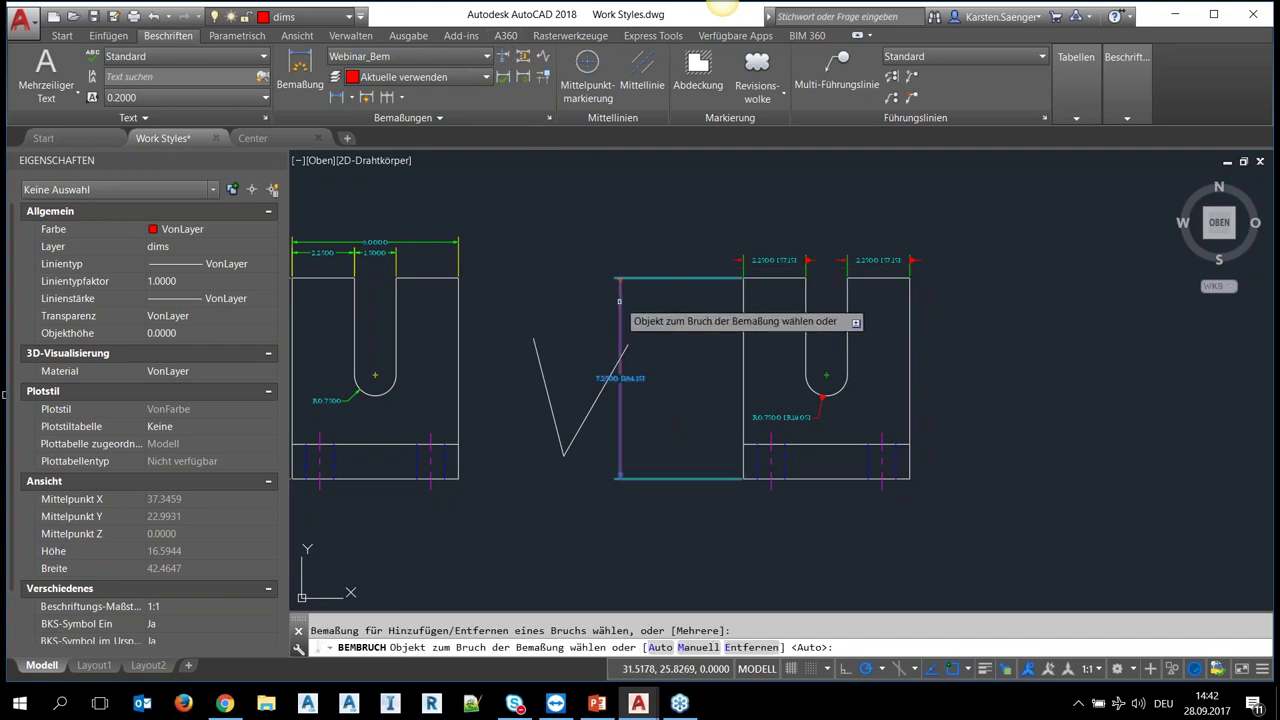
{"action": "left_click", "coordinate": [698, 647]}
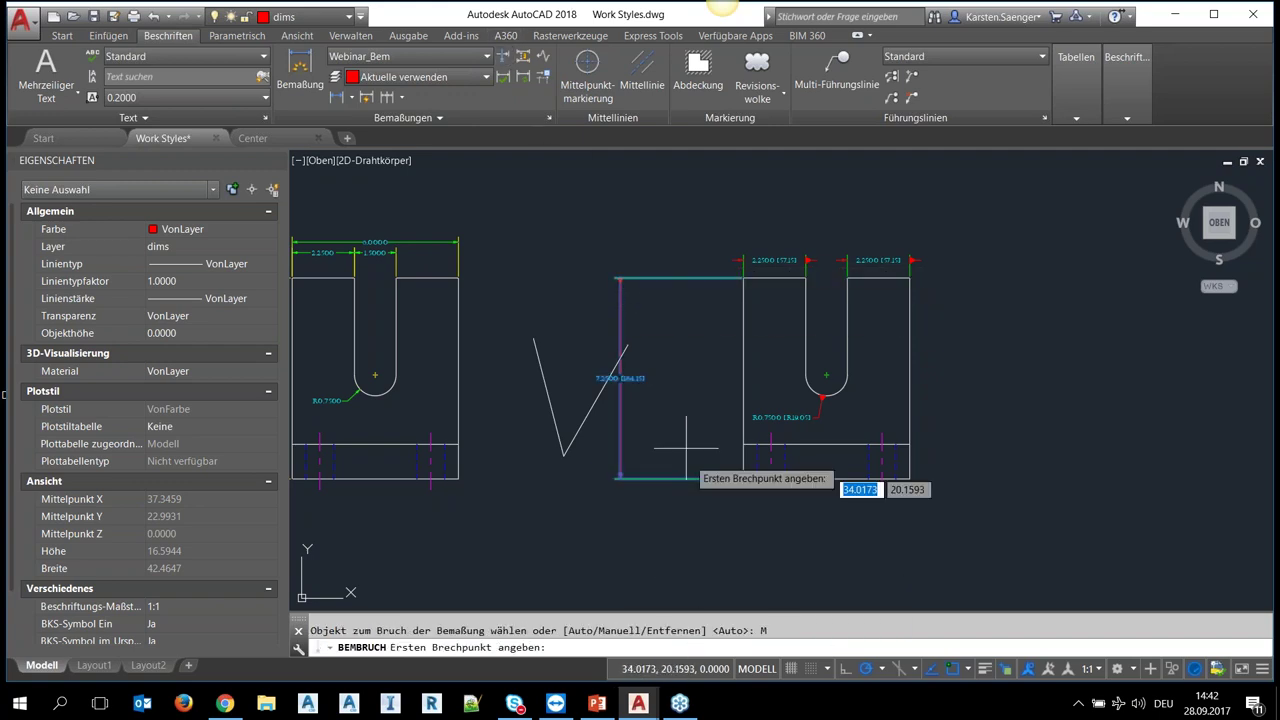
{"action": "left_click", "coordinate": [620, 308]}
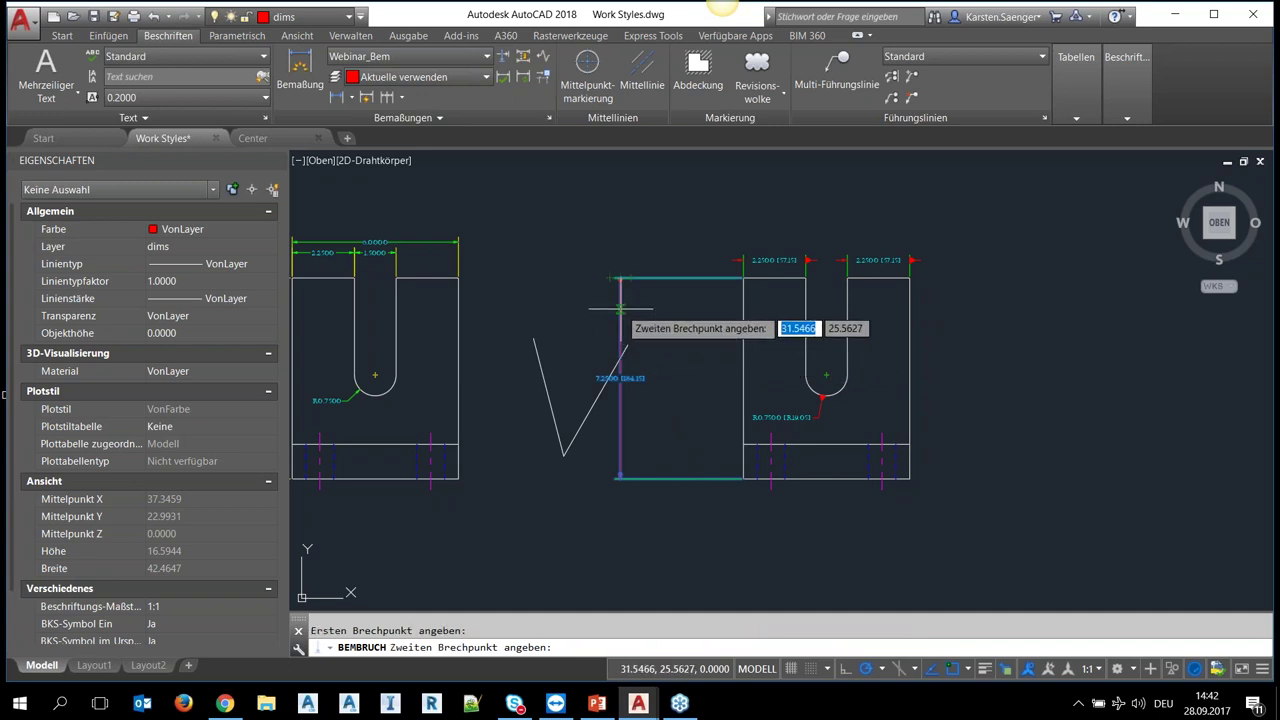
{"action": "left_click", "coordinate": [617, 325]}
{"action": "scroll", "coordinate": [617, 325], "scroll_direction": "up", "scroll_amount": 2}
{"action": "scroll", "coordinate": [617, 325], "scroll_direction": "up", "scroll_amount": 2}
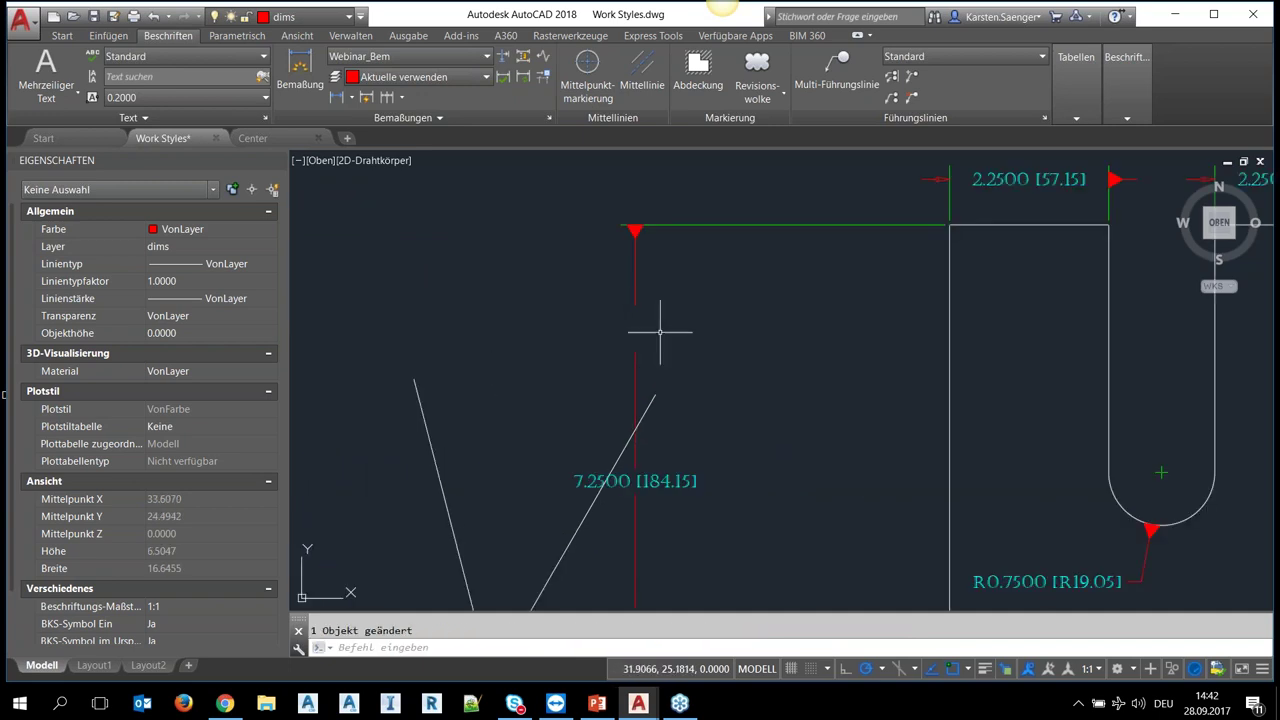
{"action": "left_click", "coordinate": [635, 281]}
{"action": "scroll", "coordinate": [755, 345], "scroll_direction": "down", "scroll_amount": 2}
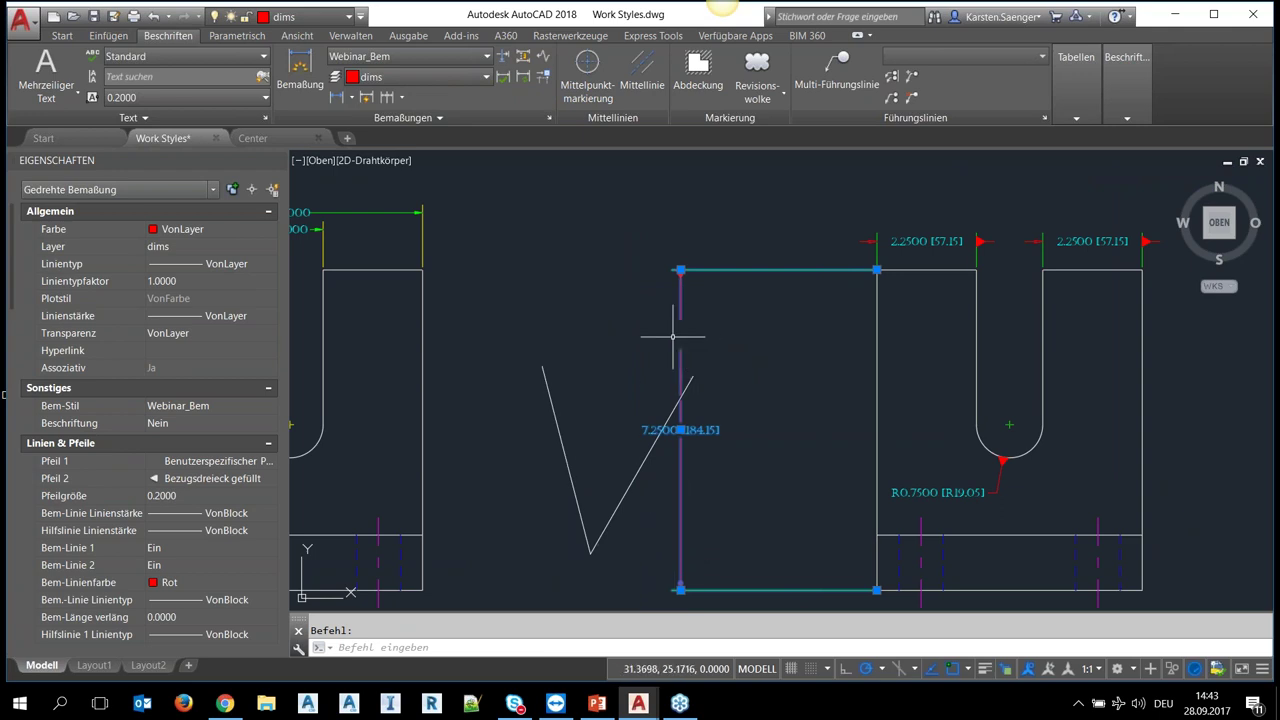
{"action": "scroll", "coordinate": [780, 461], "scroll_direction": "down", "scroll_amount": 2}
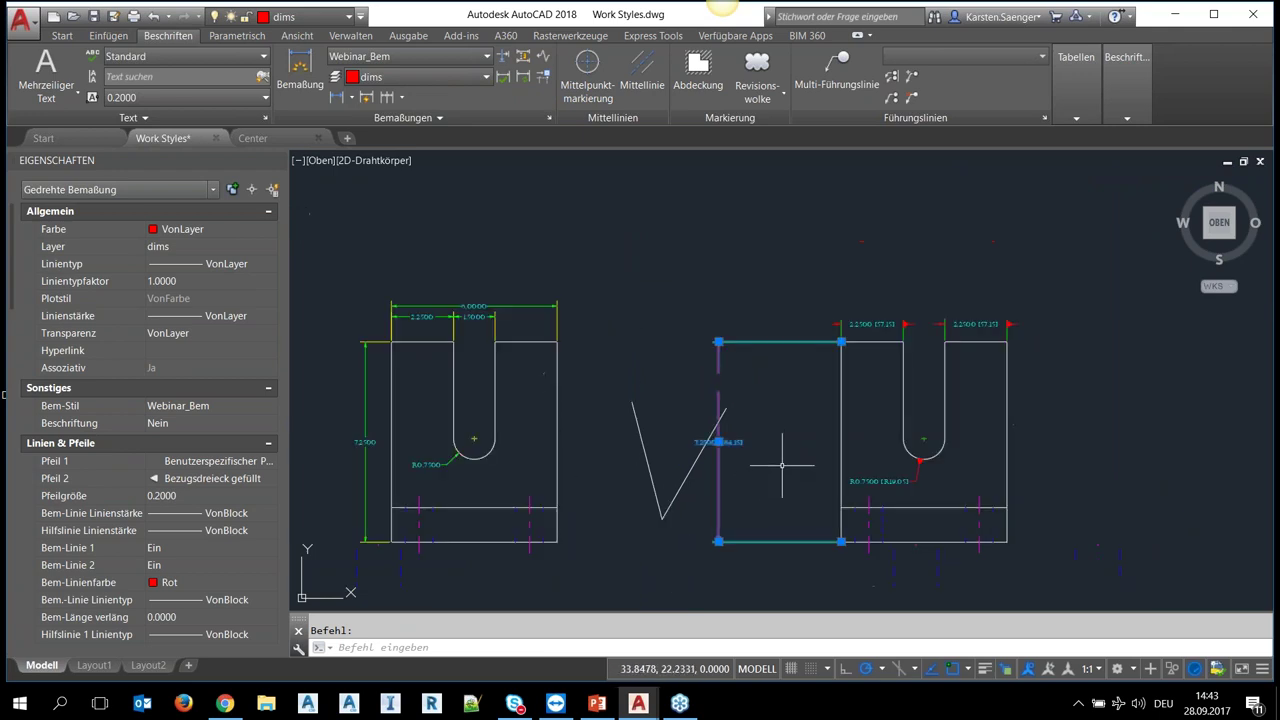
{"action": "middle_click_drag", "start_coordinate": [781, 466], "coordinate": [726, 459]}
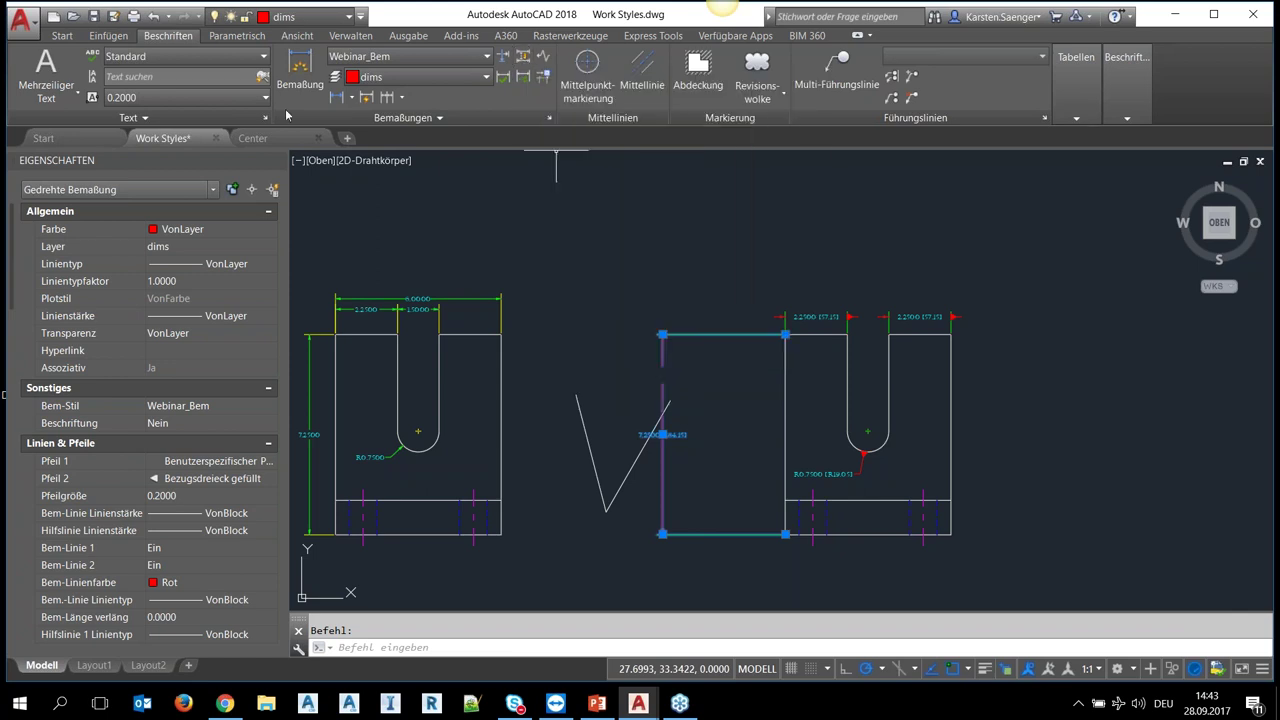
- Dimension the right U-part's top width as 6.0000 between its two top corners
{"action": "left_click", "coordinate": [300, 66]}
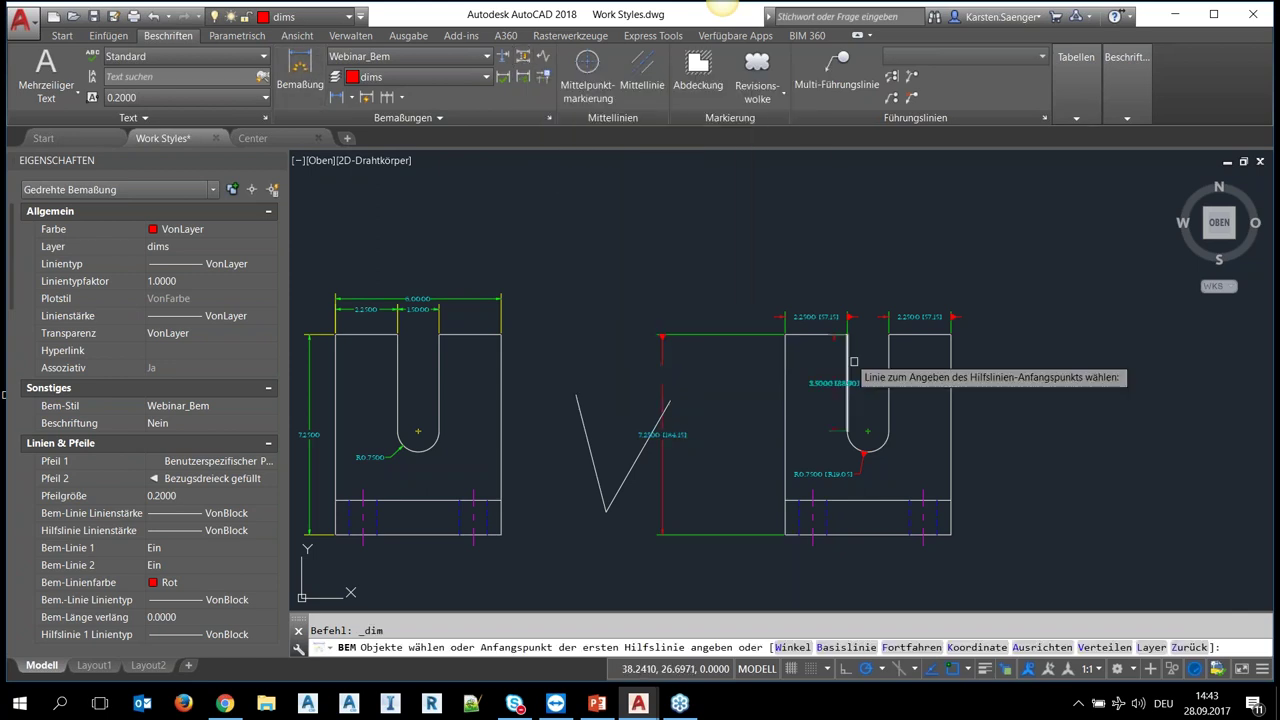
{"action": "left_click", "coordinate": [787, 335]}
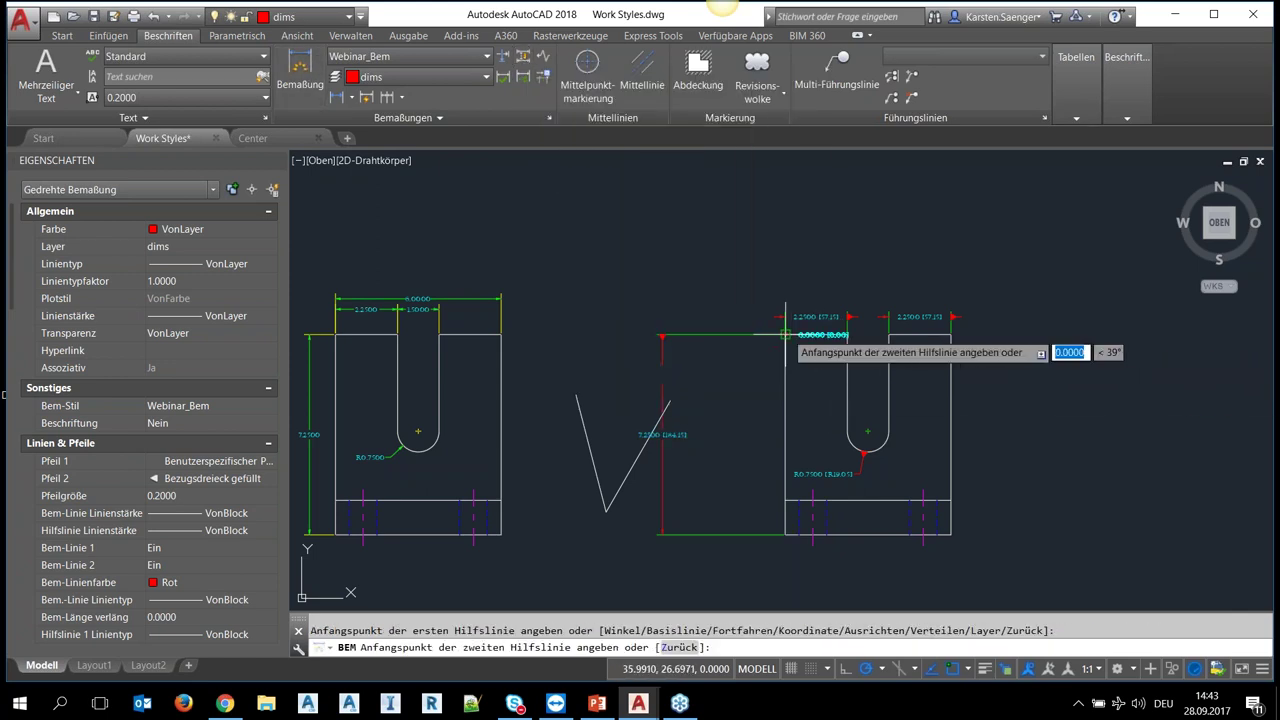
{"action": "left_click", "coordinate": [948, 334]}
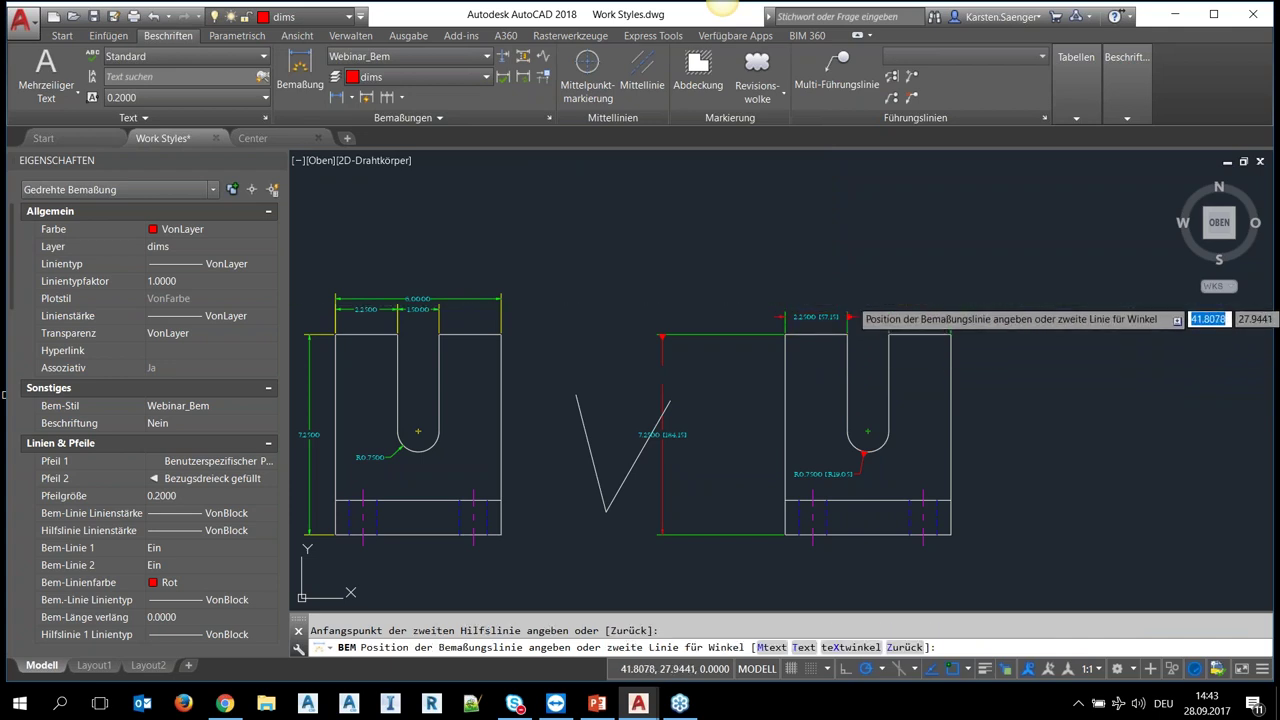
{"action": "left_click", "coordinate": [948, 300]}
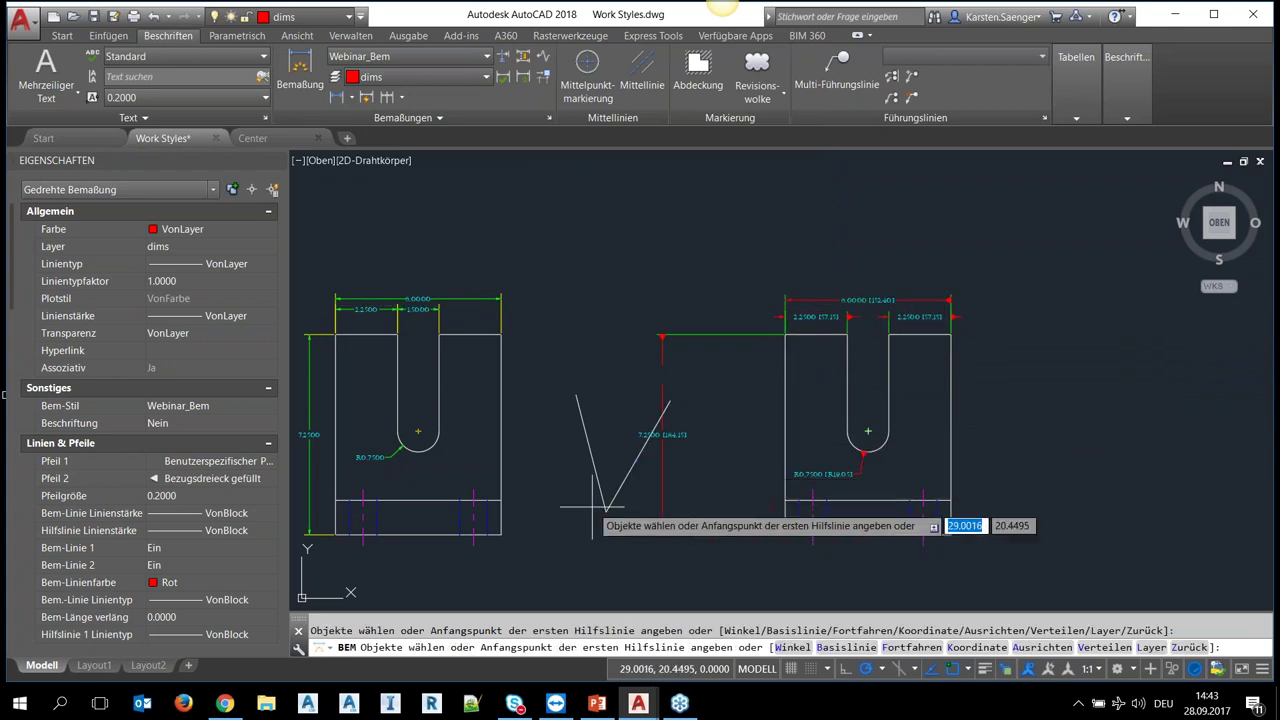
- Add a 44° angular dimension between the two diagonal lines
{"action": "left_click", "coordinate": [302, 72]}
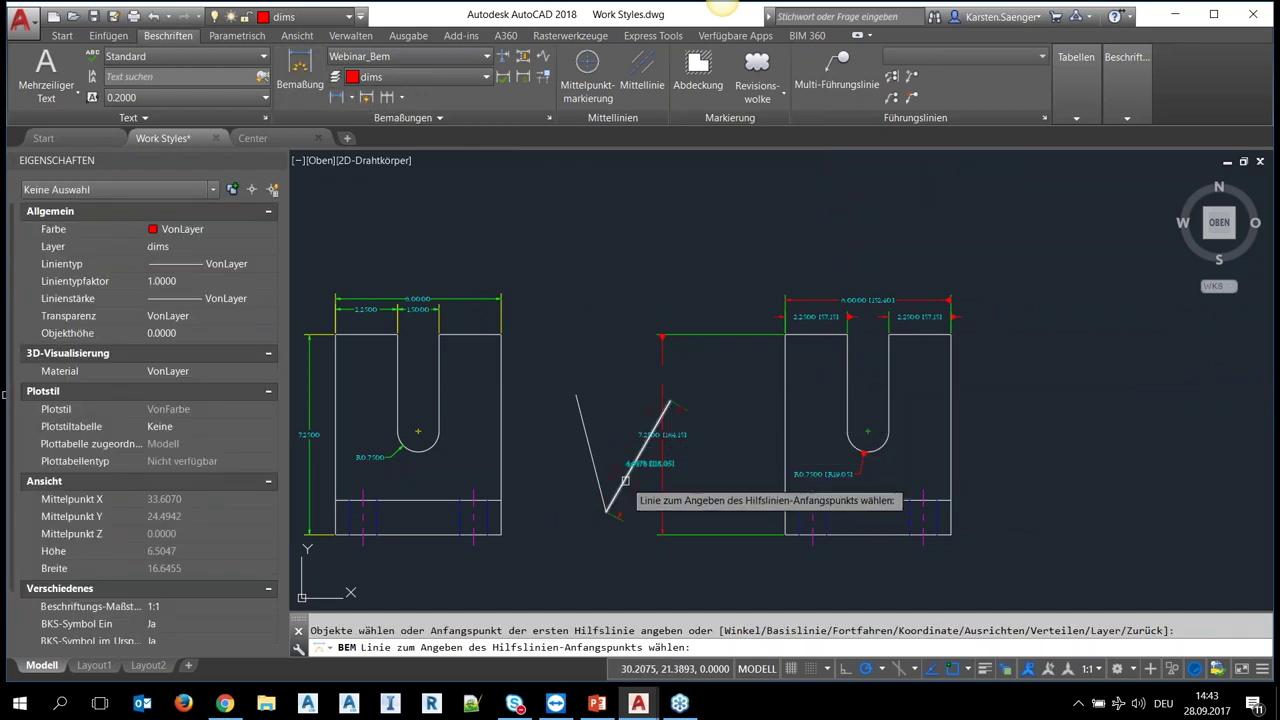
{"action": "scroll", "coordinate": [620, 478], "scroll_direction": "up", "scroll_amount": 3}
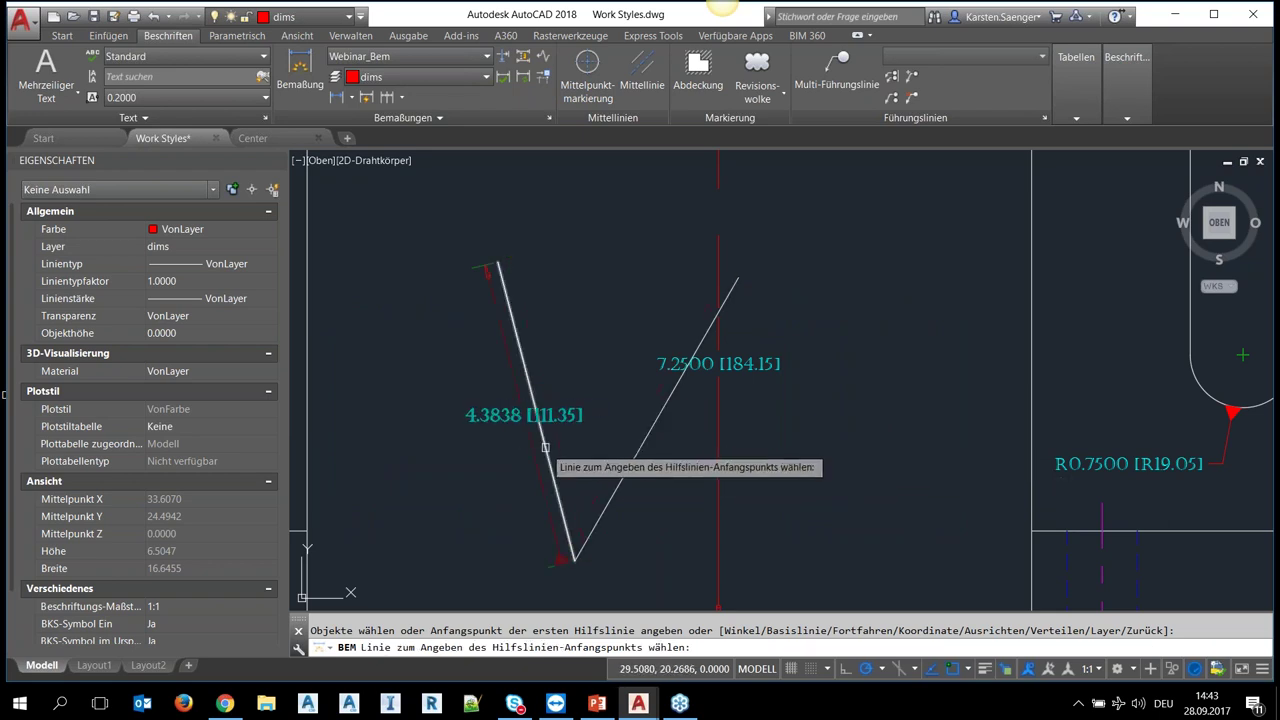
{"action": "left_click", "coordinate": [545, 447]}
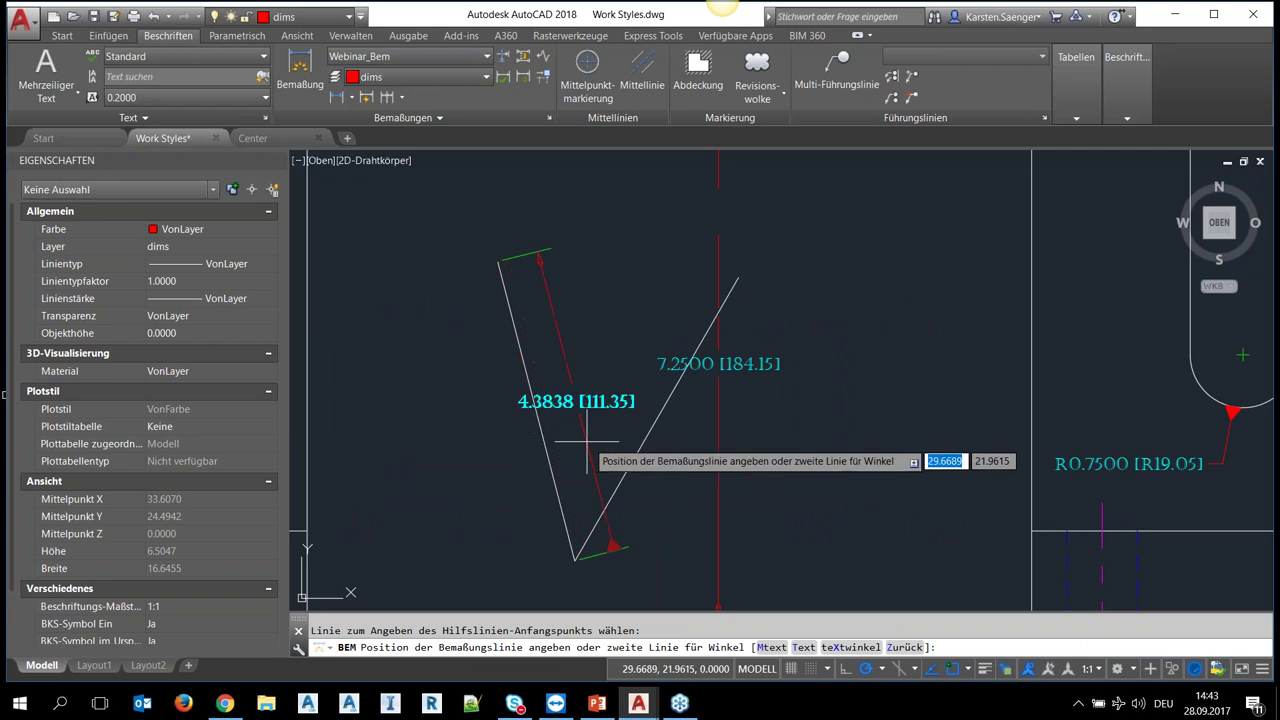
{"action": "scroll", "coordinate": [633, 449], "scroll_direction": "down", "scroll_amount": 2}
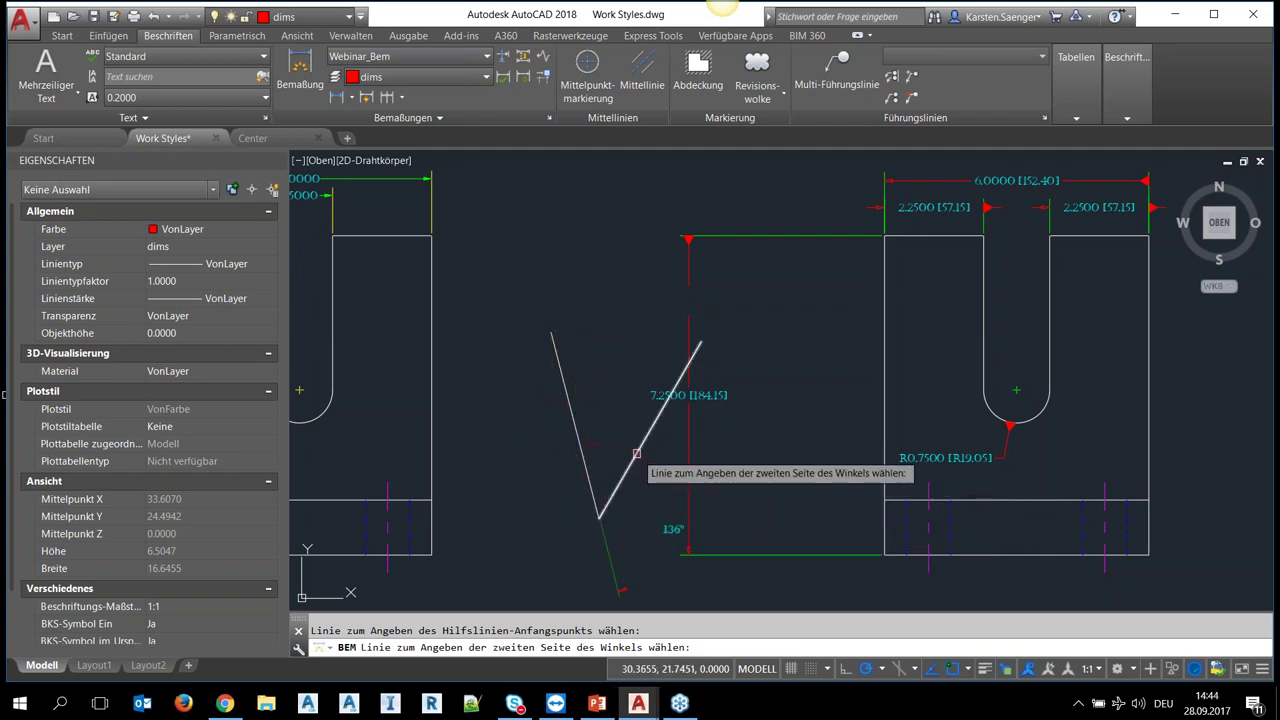
{"action": "left_click", "coordinate": [633, 443]}
{"action": "left_click", "coordinate": [628, 450]}
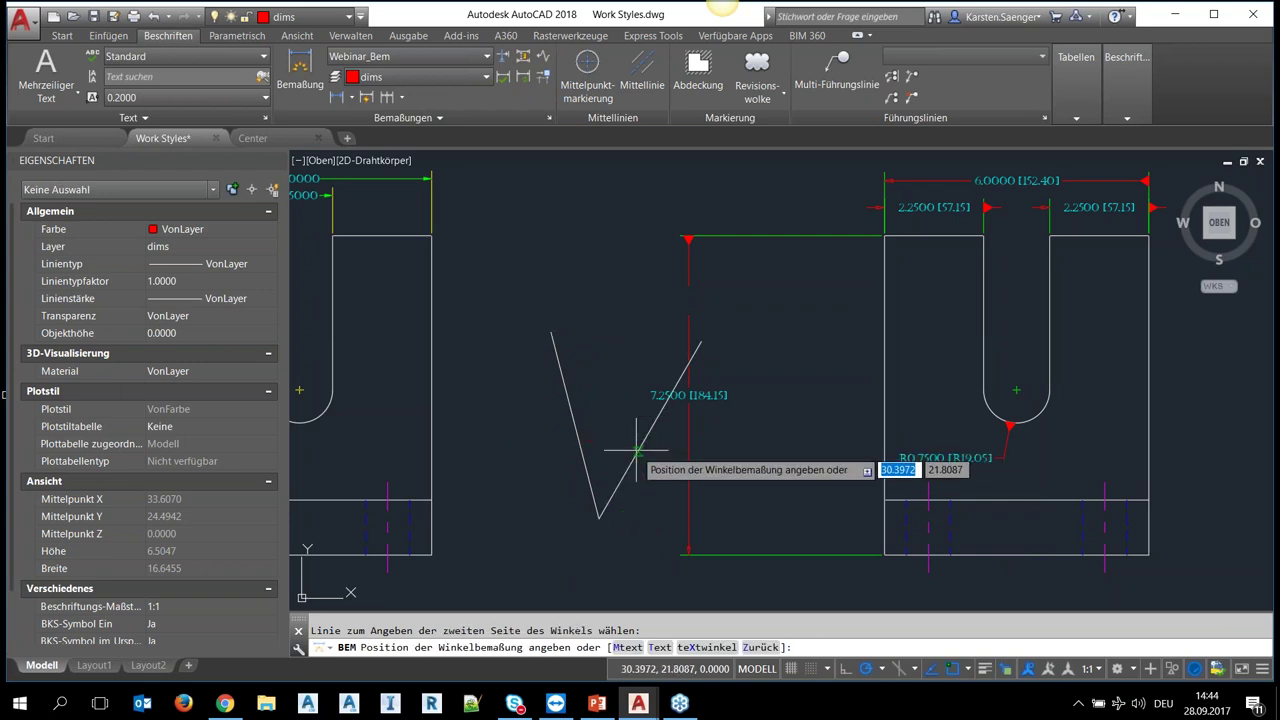
{"action": "left_click", "coordinate": [614, 410]}
{"action": "middle_click_drag", "start_coordinate": [986, 286], "coordinate": [736, 406]}
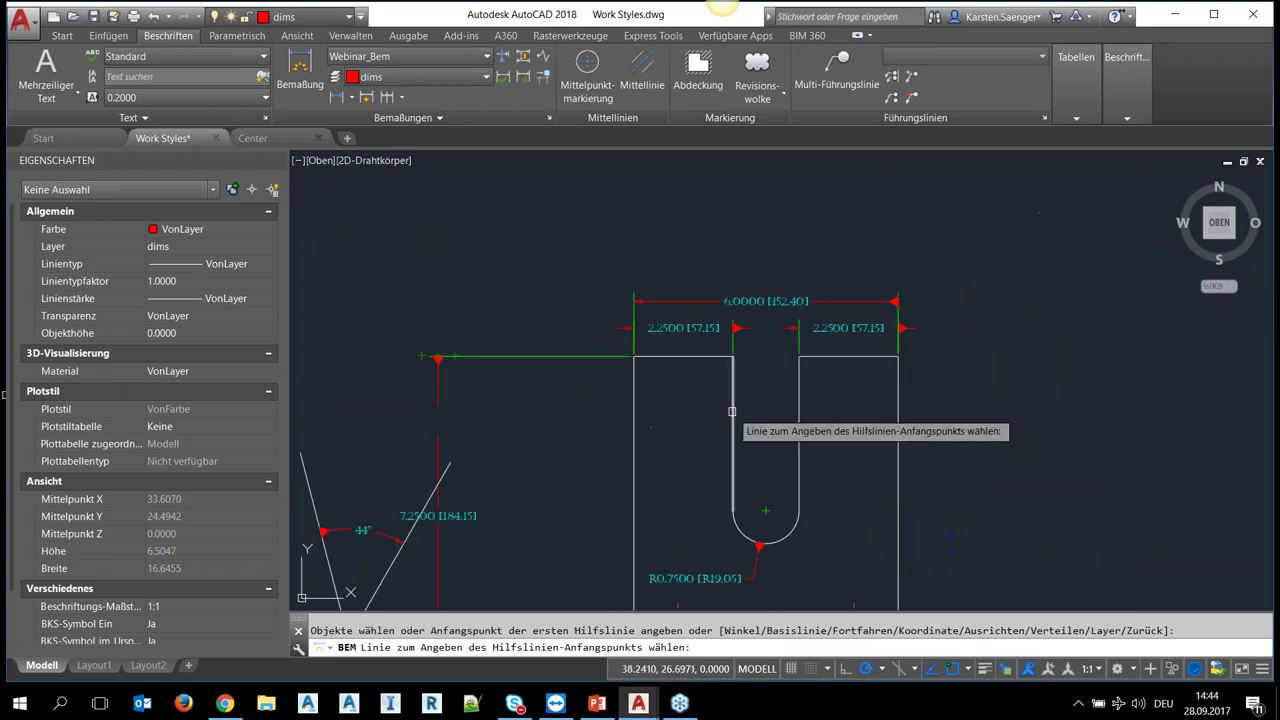
- Space the 6.0000 dimension from the 2.2500 base dimension at 5 using DIMSPACE
{"action": "left_click", "coordinate": [524, 58]}
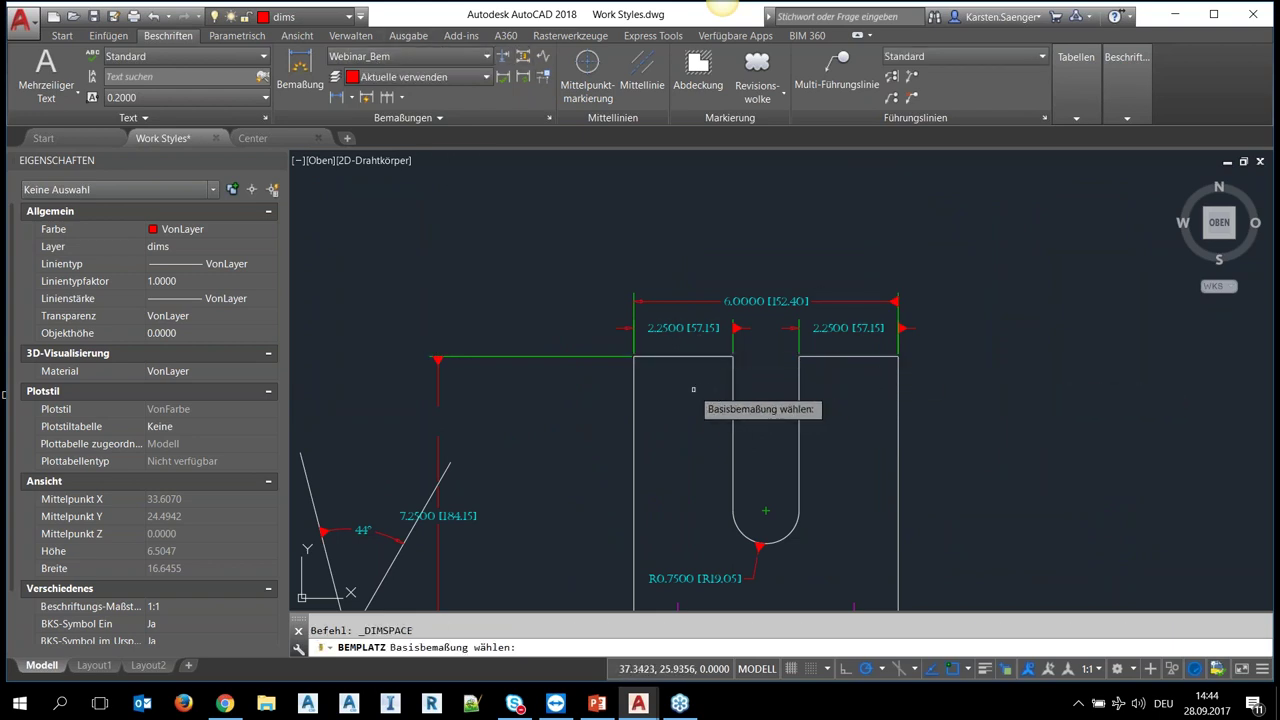
{"action": "left_click", "coordinate": [656, 327]}
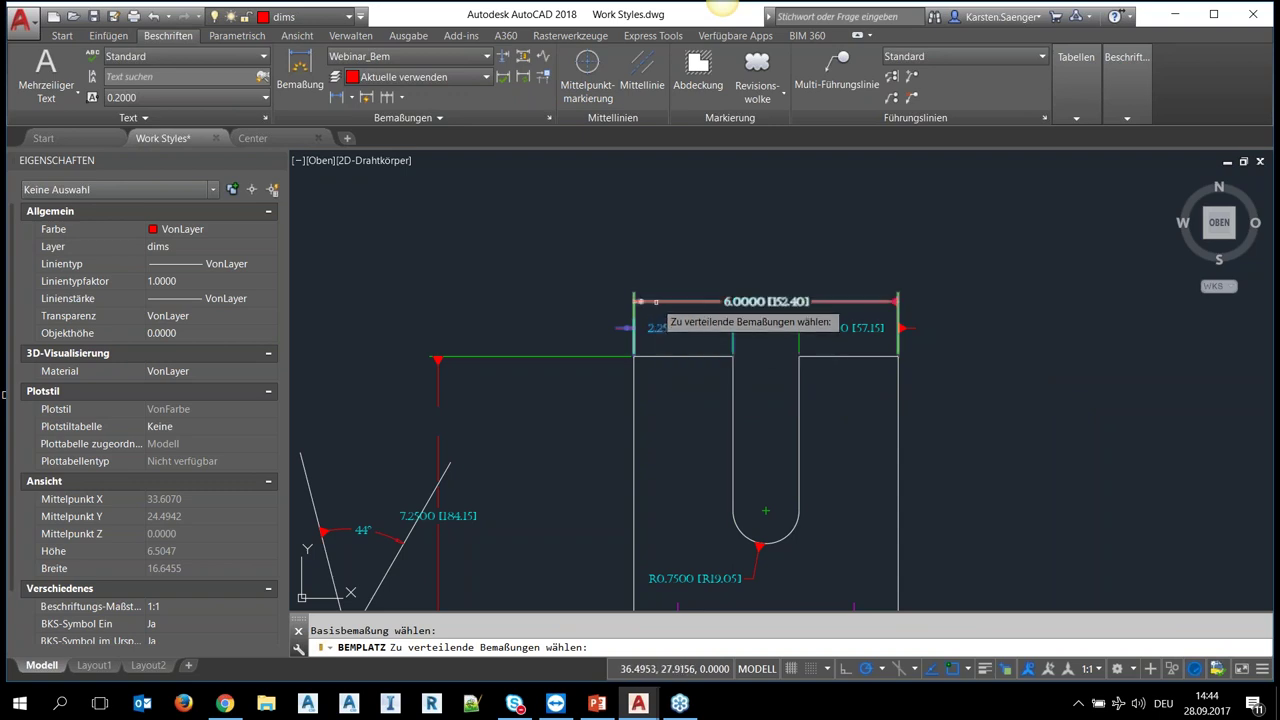
{"action": "left_click", "coordinate": [663, 297]}
{"action": "key", "text": "Return"}
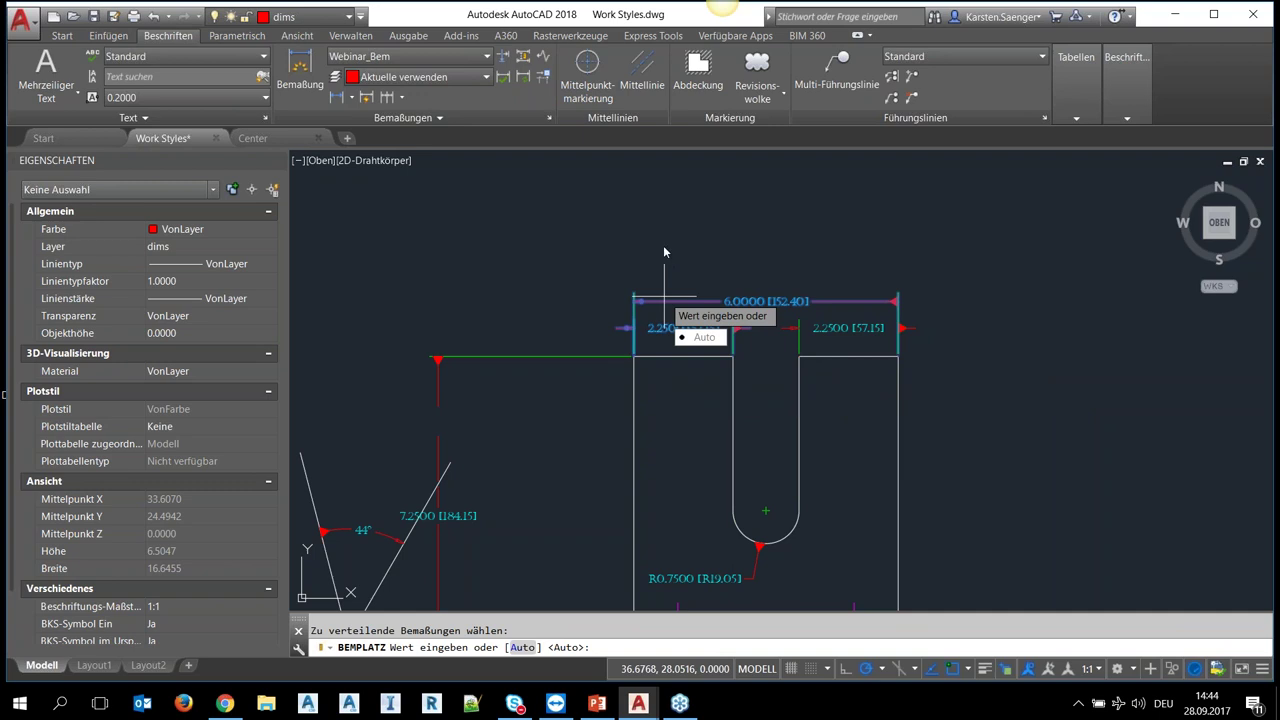
{"action": "type", "text": "5"}
{"action": "key", "text": "Return"}
{"action": "scroll", "coordinate": [609, 312], "scroll_direction": "down", "scroll_amount": 3}
{"action": "middle_click_drag", "start_coordinate": [757, 389], "coordinate": [740, 480]}
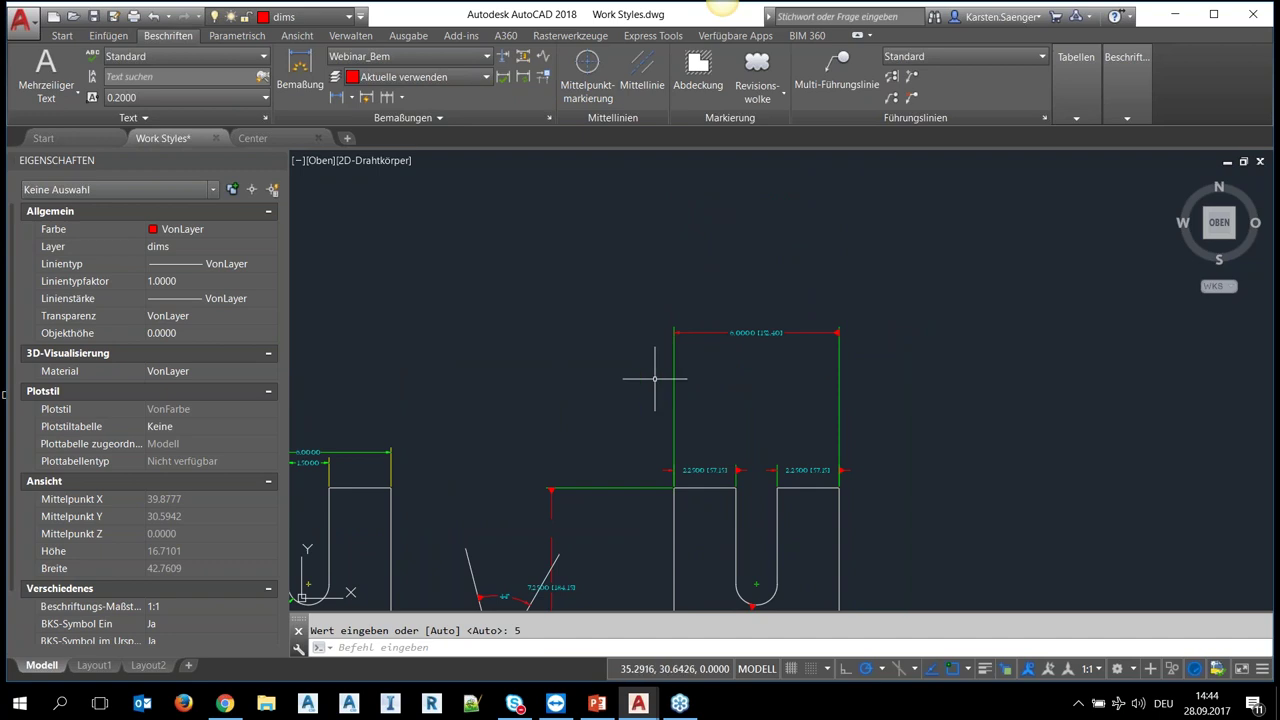
- Add a jog near the left end of the 6.0000 dimension line
{"action": "left_click", "coordinate": [544, 59]}
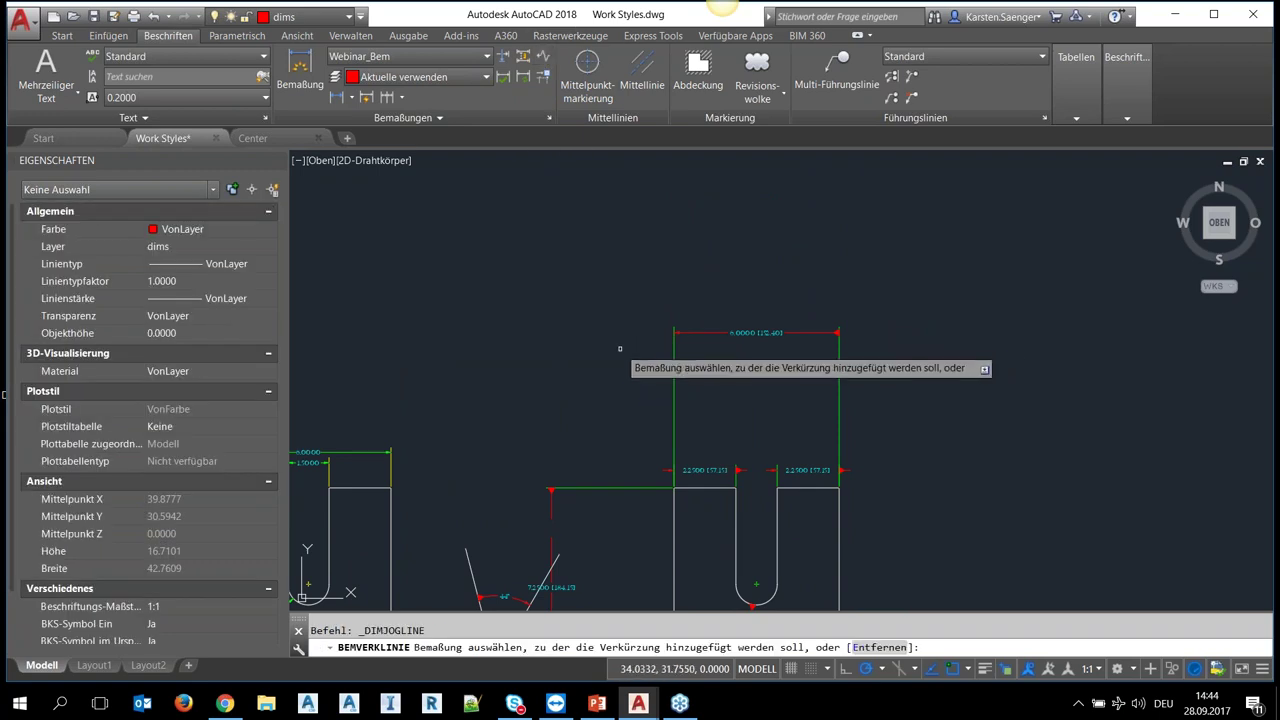
{"action": "scroll", "coordinate": [706, 333], "scroll_direction": "up", "scroll_amount": 2}
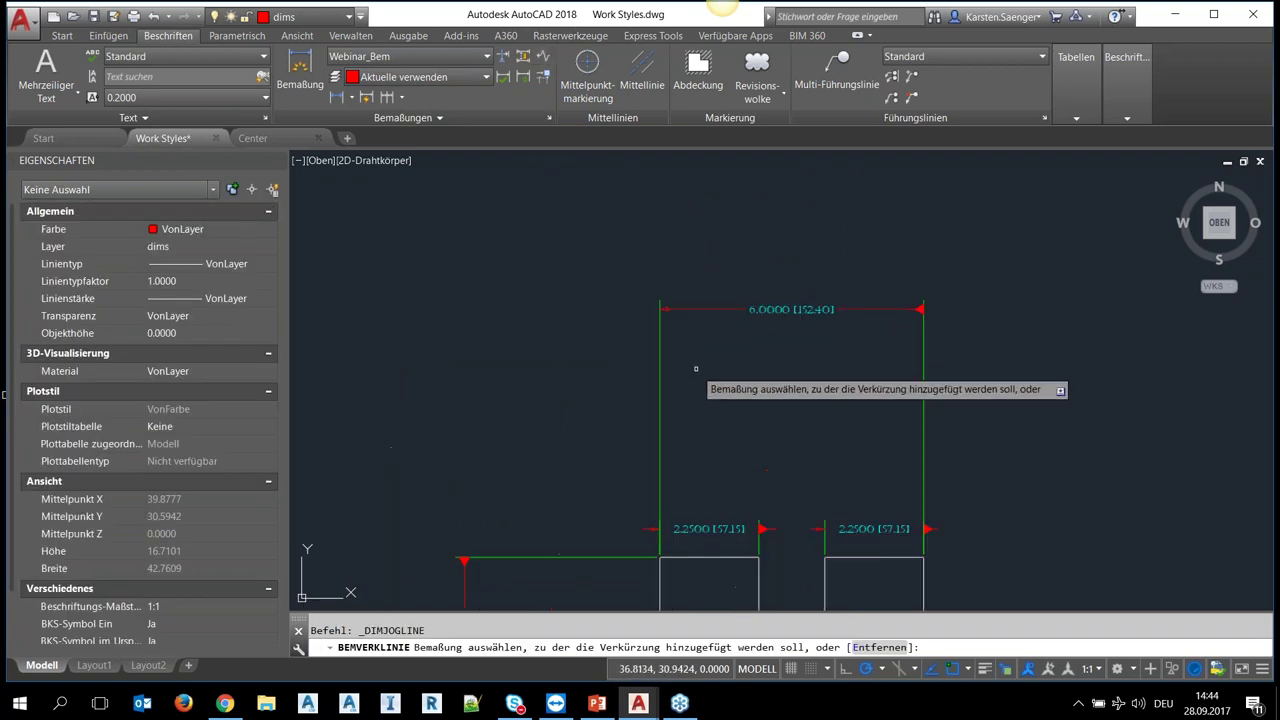
{"action": "left_click", "coordinate": [695, 310]}
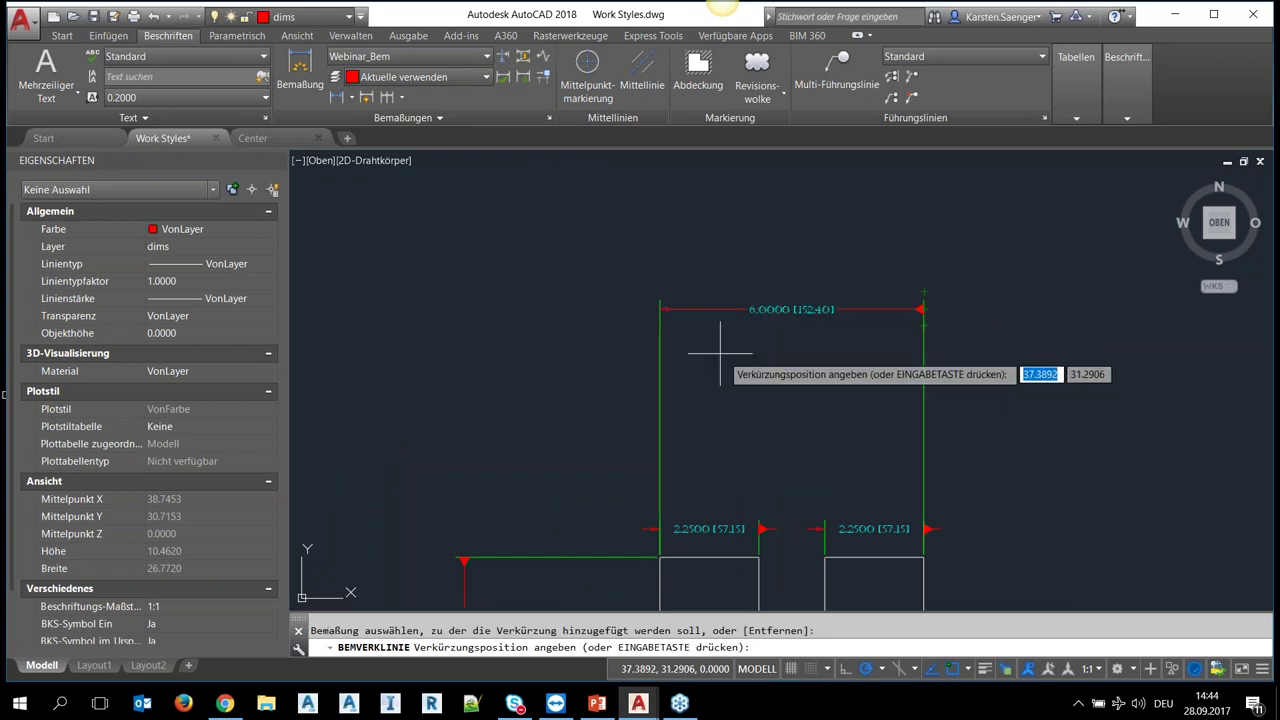
{"action": "left_click", "coordinate": [689, 309]}
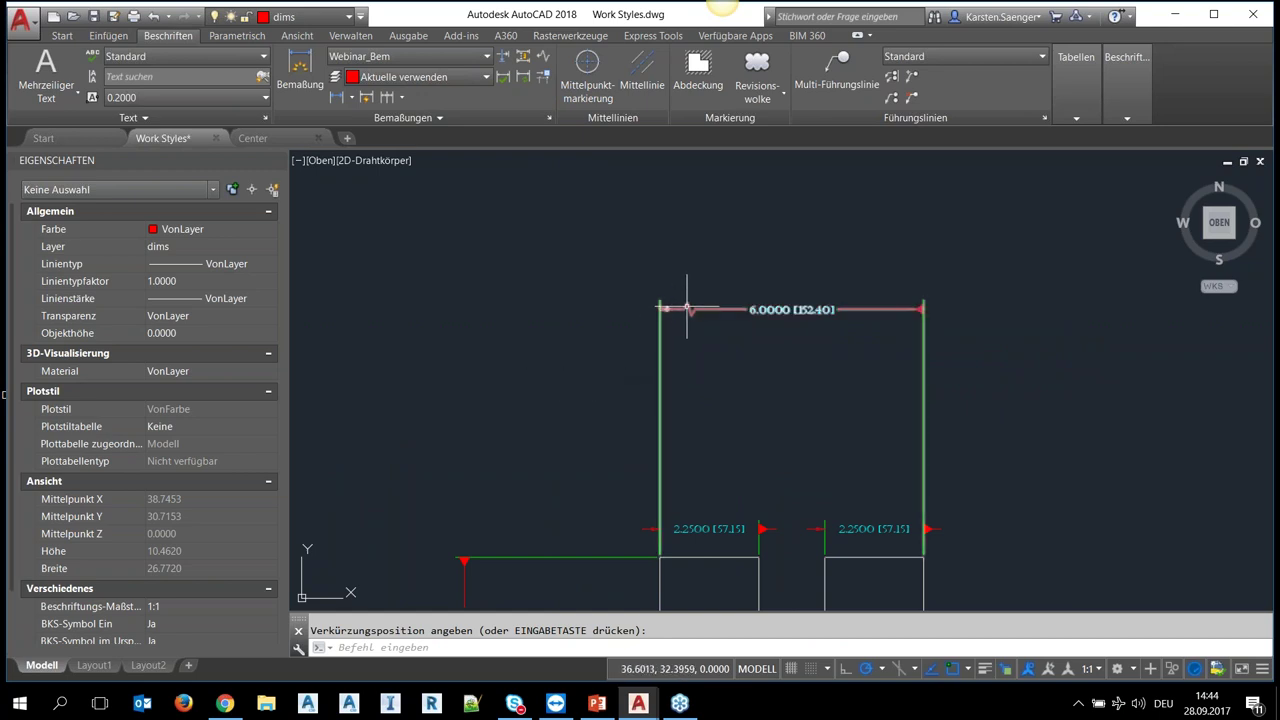
- Check the jogged 6.0000 dimension and zoom out to show both U-parts
{"action": "scroll", "coordinate": [676, 300], "scroll_direction": "down", "scroll_amount": 2}
{"action": "middle_click_drag", "start_coordinate": [679, 303], "coordinate": [723, 368]}
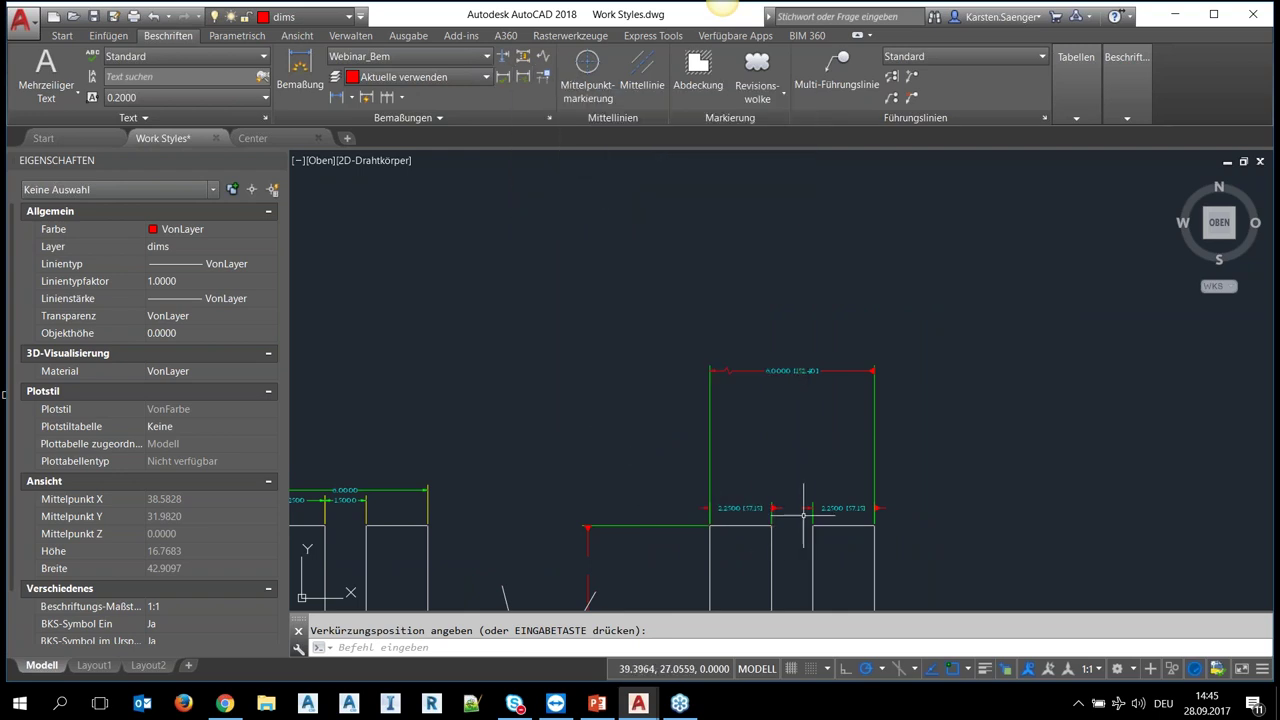
{"action": "middle_click_drag", "start_coordinate": [803, 530], "coordinate": [738, 418]}
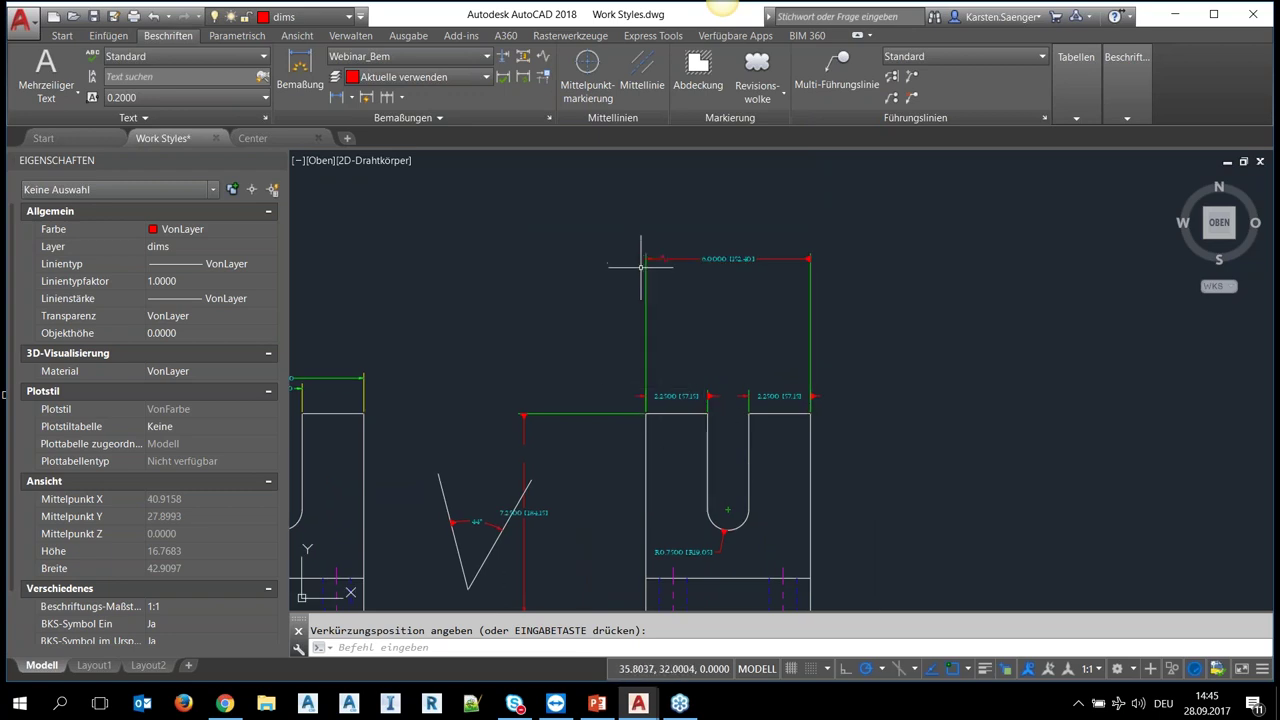
{"action": "middle_click_drag", "start_coordinate": [546, 292], "coordinate": [587, 339]}
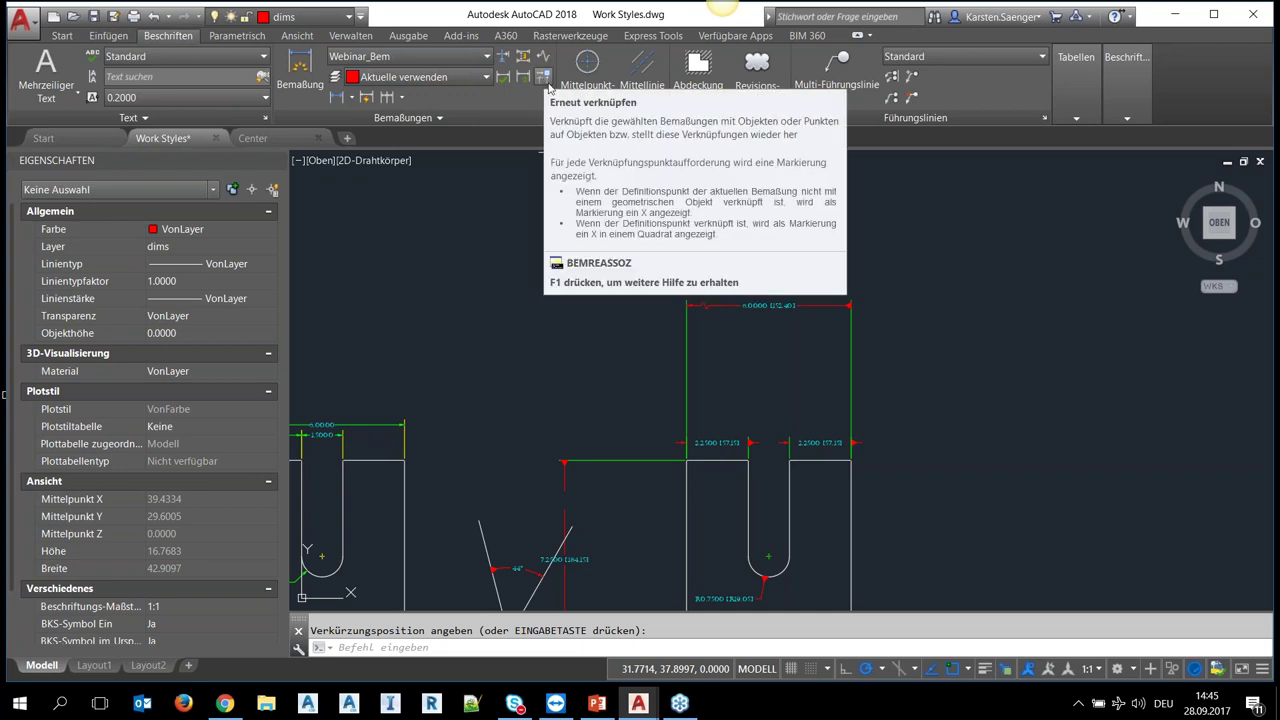
{"action": "left_click", "coordinate": [690, 429]}
{"action": "left_click", "coordinate": [893, 472]}
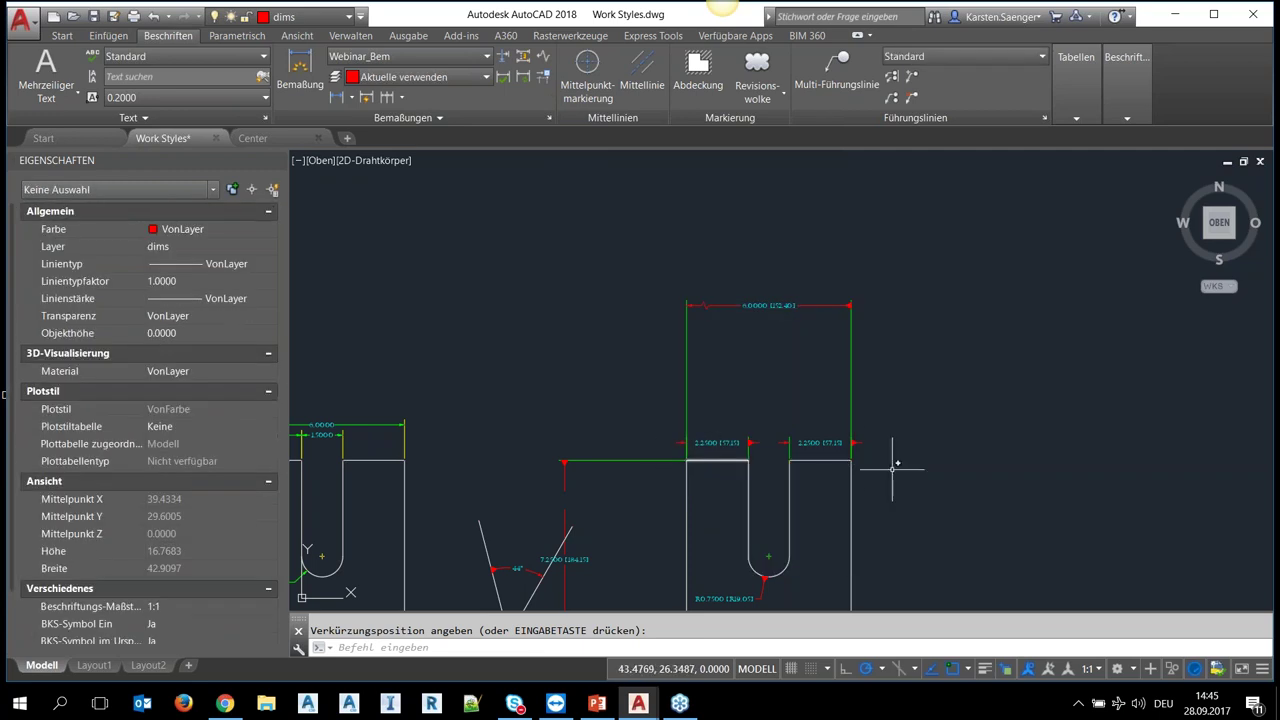
{"action": "scroll", "coordinate": [554, 381], "scroll_direction": "down", "scroll_amount": 2}
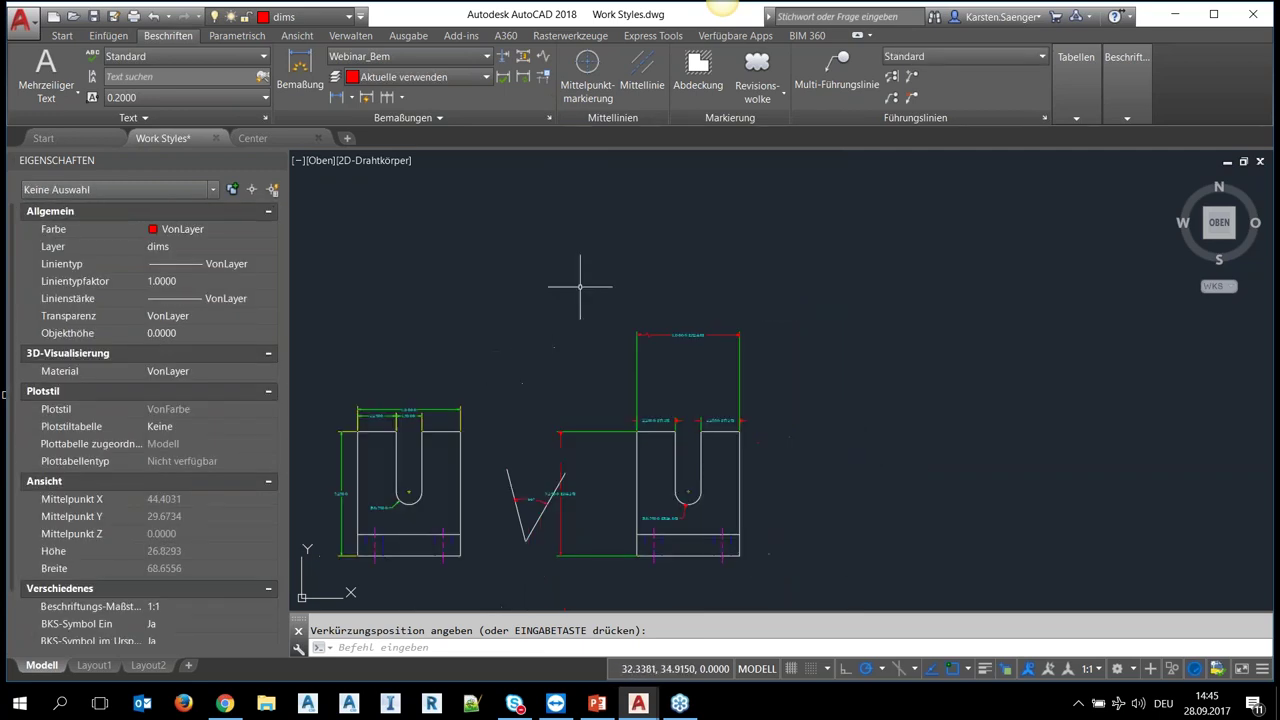
{"action": "middle_click_drag", "start_coordinate": [577, 309], "coordinate": [571, 325]}
{"action": "scroll", "coordinate": [669, 277], "scroll_direction": "down", "scroll_amount": 2}
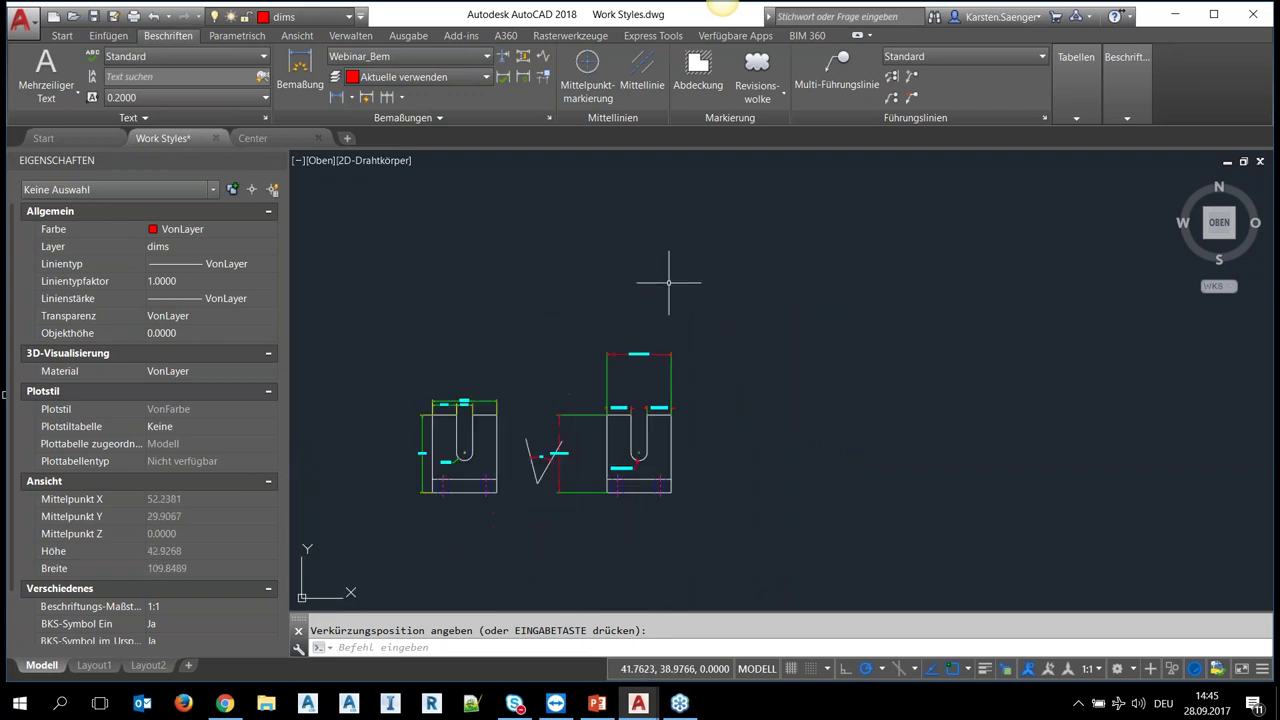
{"action": "scroll", "coordinate": [729, 277], "scroll_direction": "down", "scroll_amount": 1}
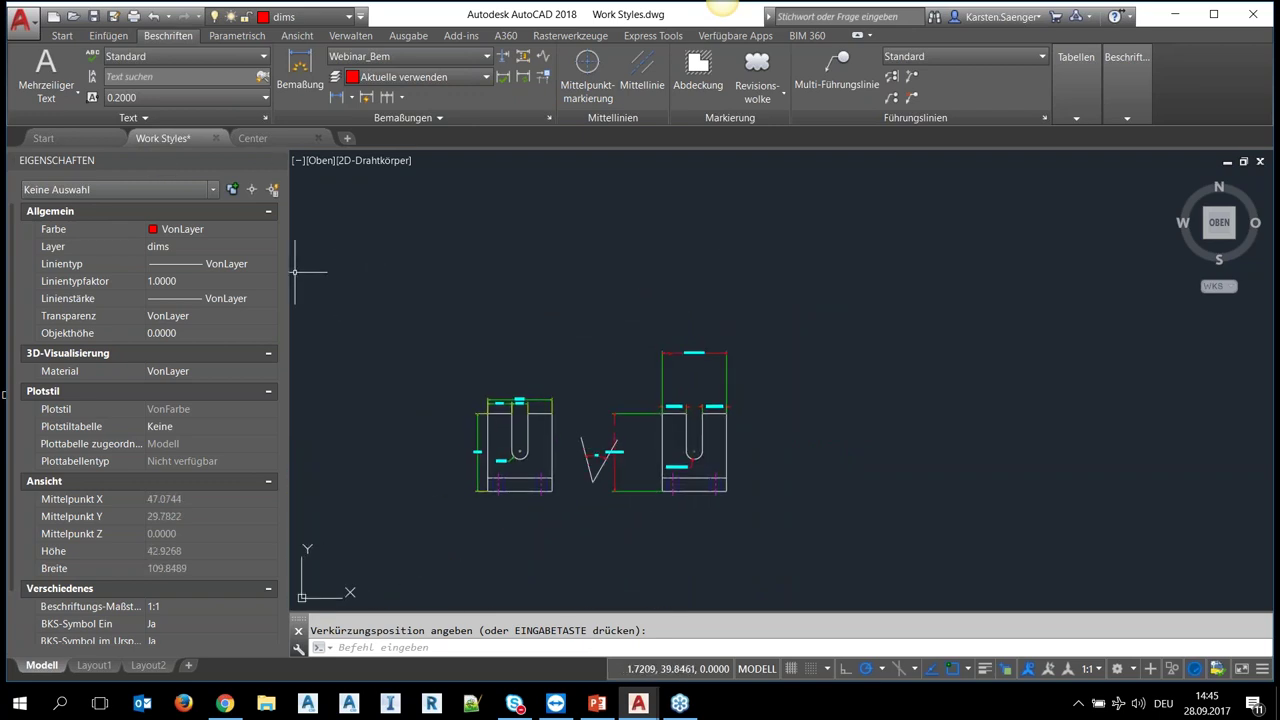
- Save As Webinar.dwg in the Drawings folder, replacing the Work Styles name
{"action": "left_click", "coordinate": [115, 18]}
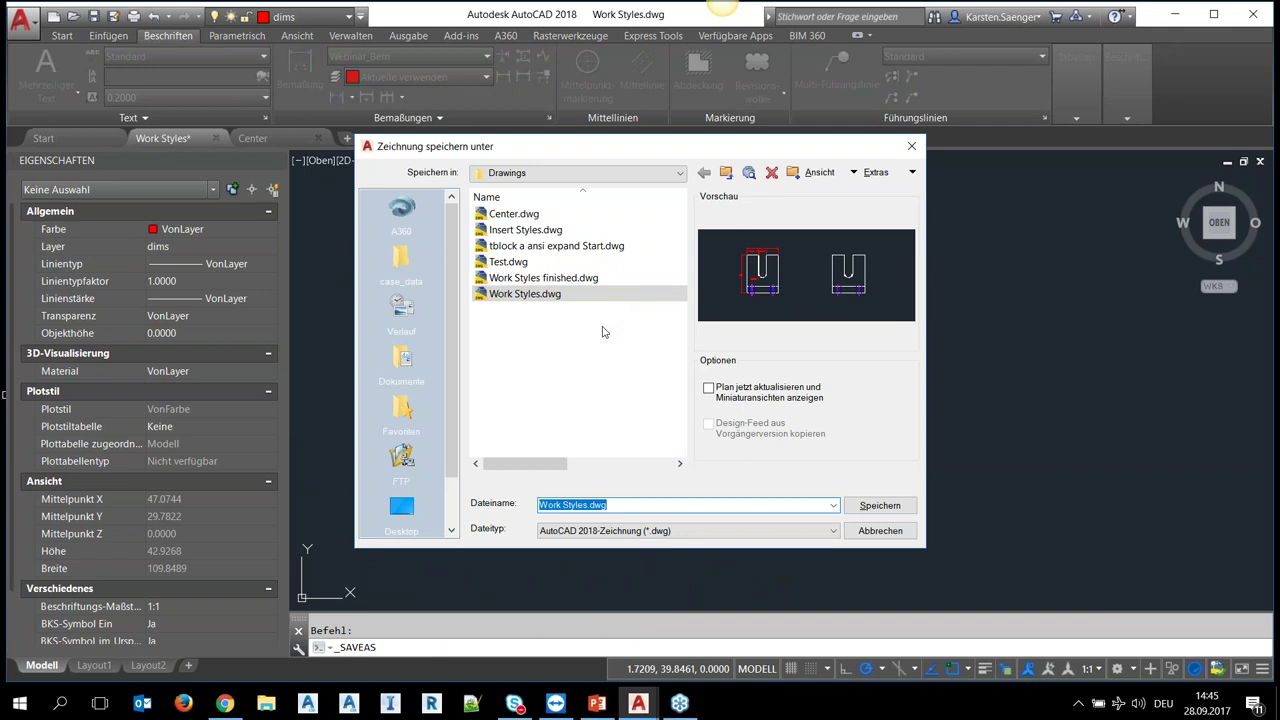
{"action": "left_click", "coordinate": [589, 505]}
{"action": "type", "text": "Webinar"}
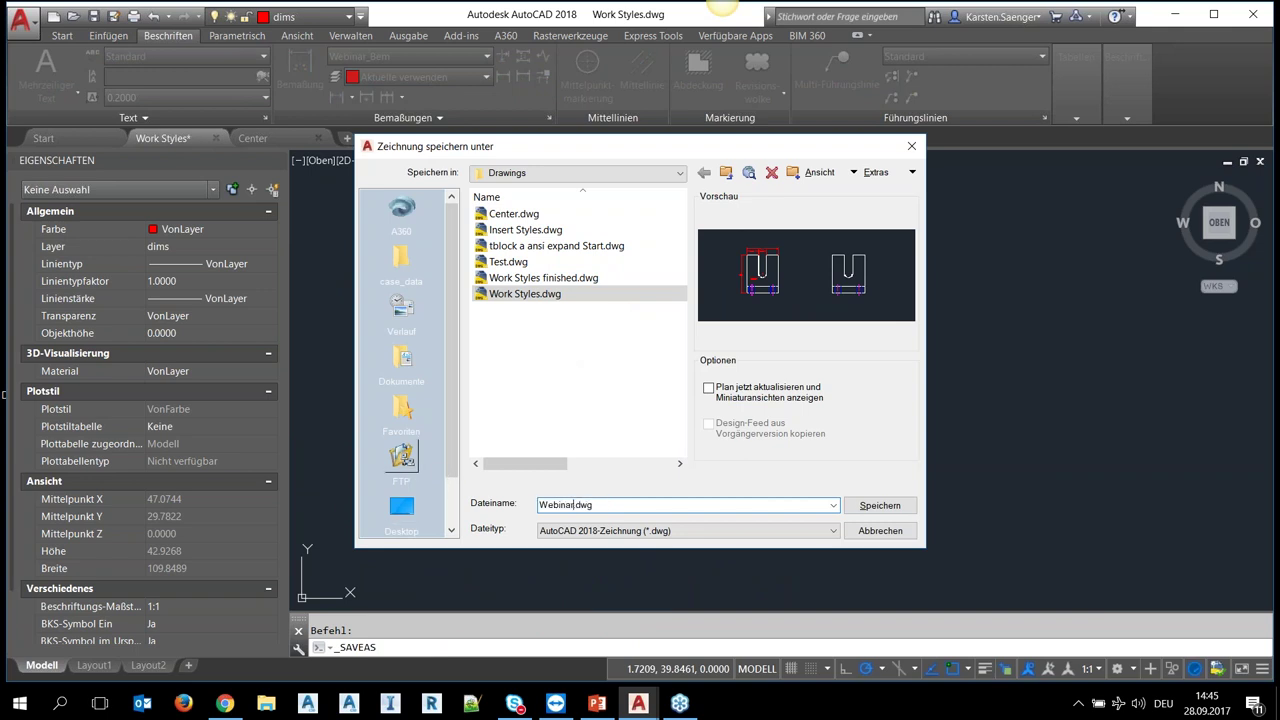
{"action": "left_click", "coordinate": [880, 505]}
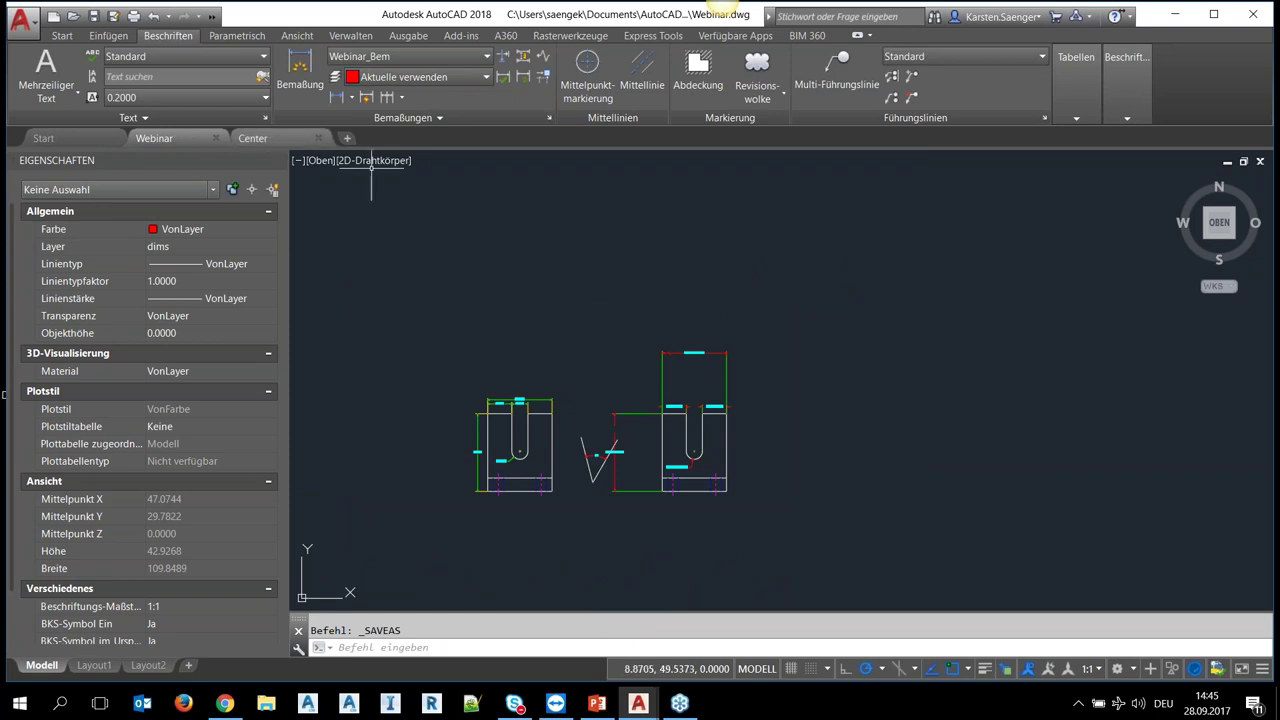
- Switch to the Center drawing, pan slightly, and start then cancel the center-mark command twice
{"action": "left_click", "coordinate": [253, 138]}
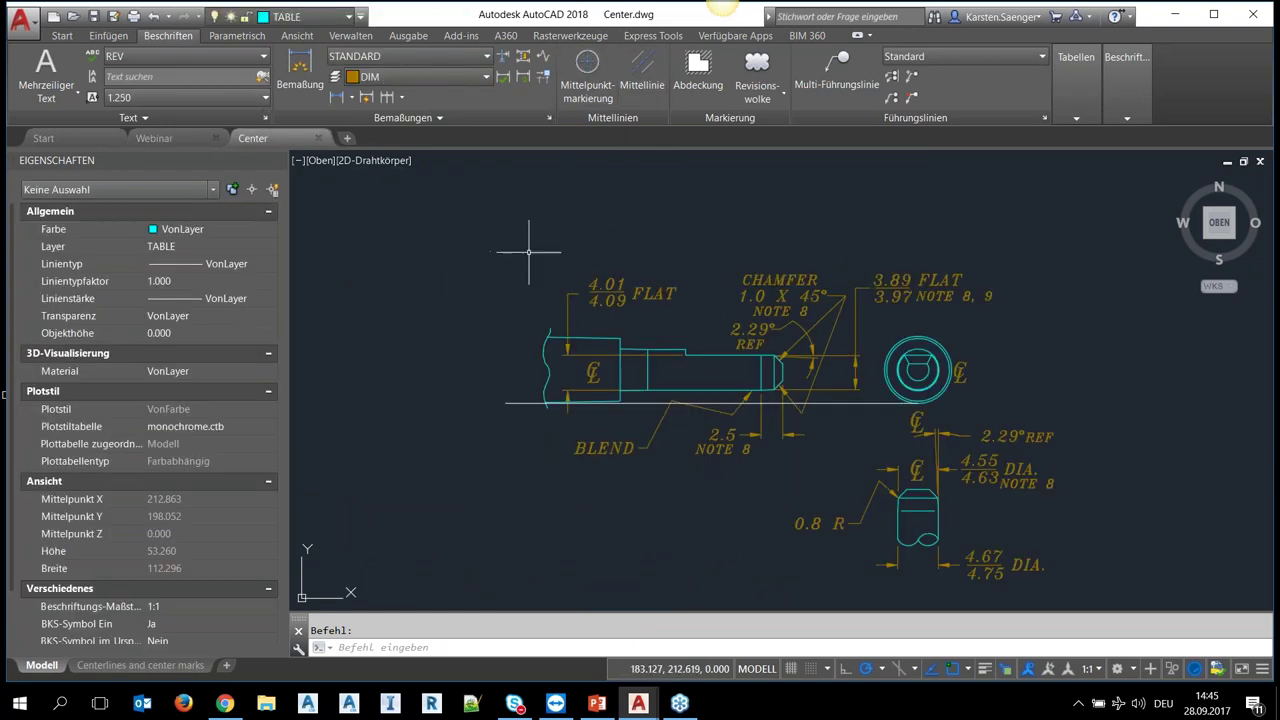
{"action": "middle_click_drag", "start_coordinate": [575, 268], "coordinate": [490, 273]}
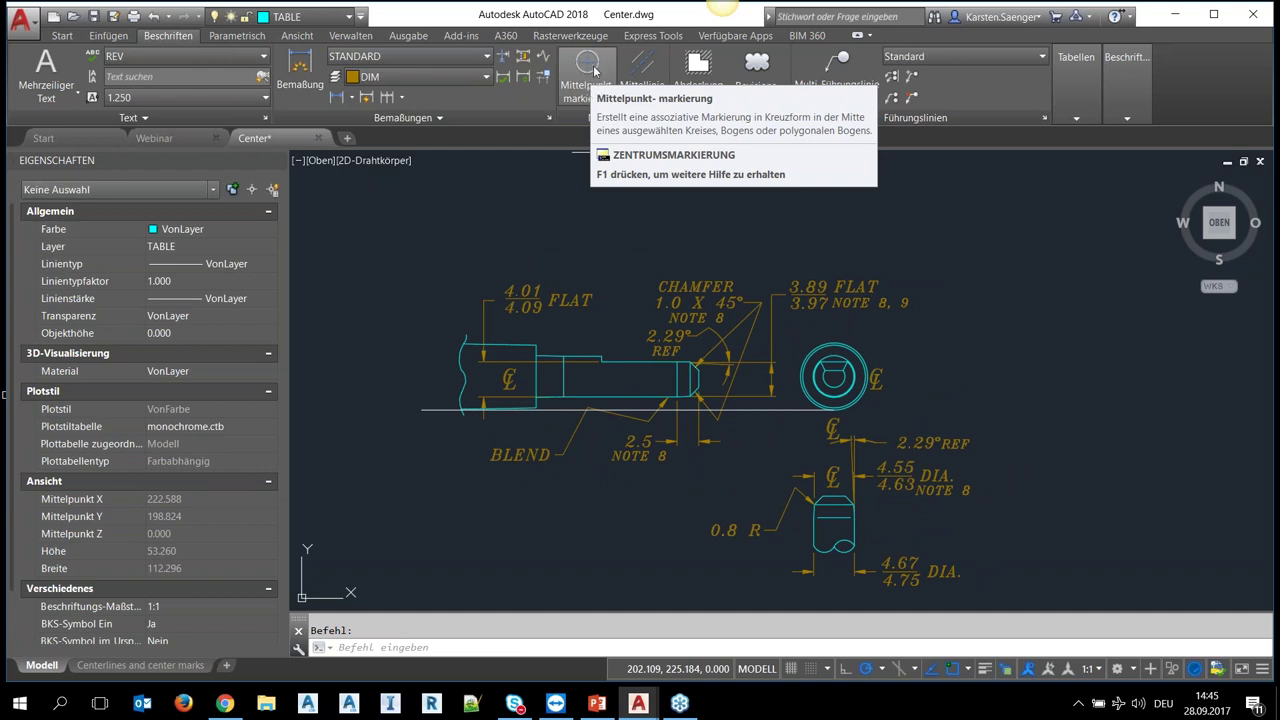
{"action": "left_click", "coordinate": [595, 71]}
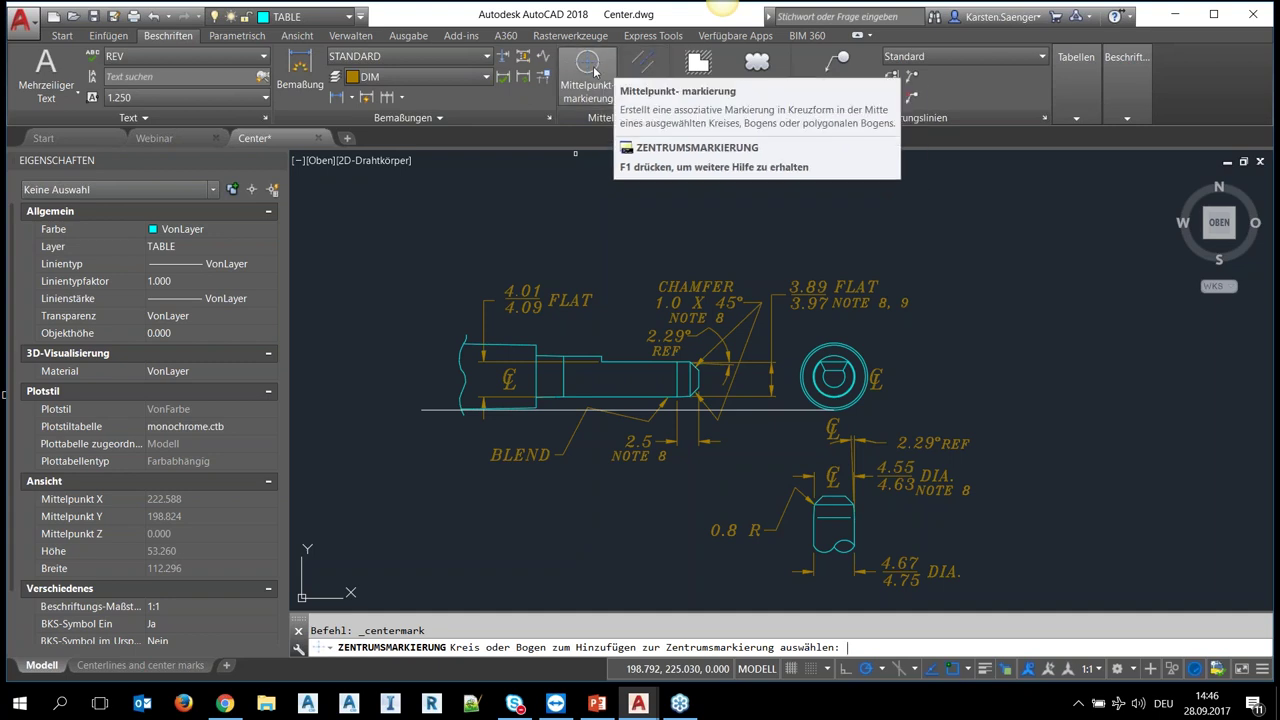
{"action": "key", "text": "Escape"}
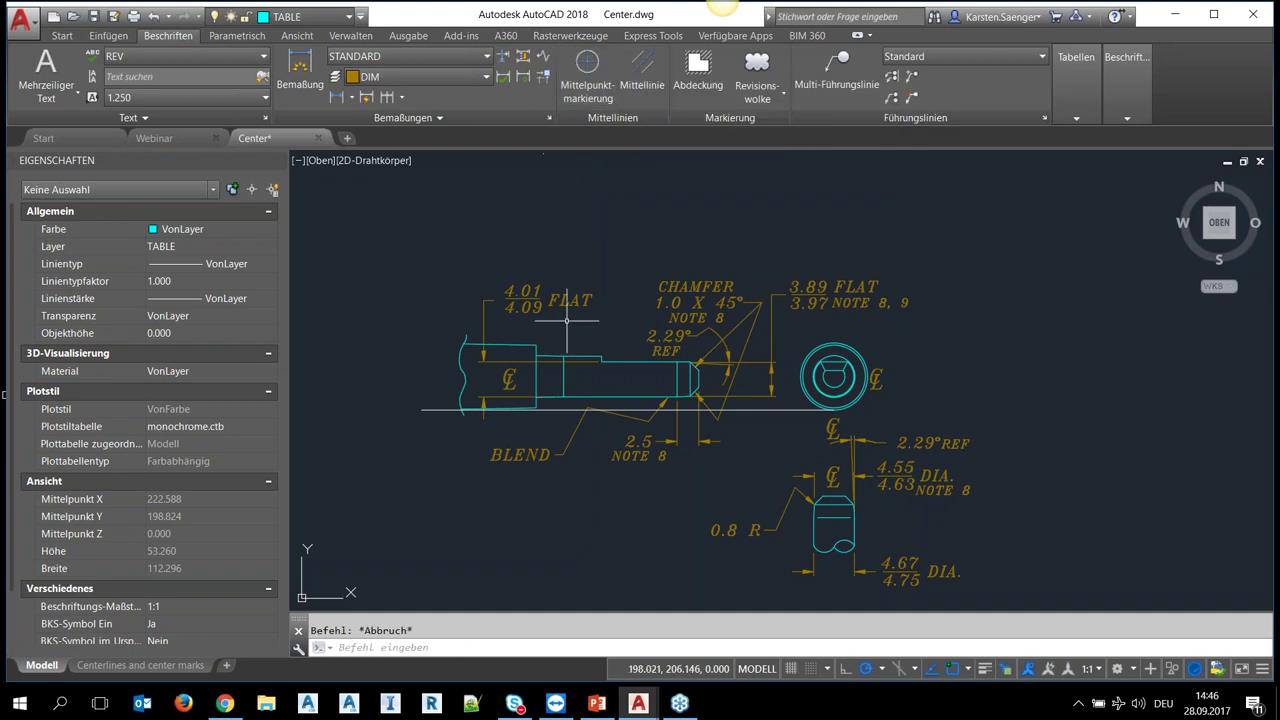
{"action": "left_click", "coordinate": [581, 86]}
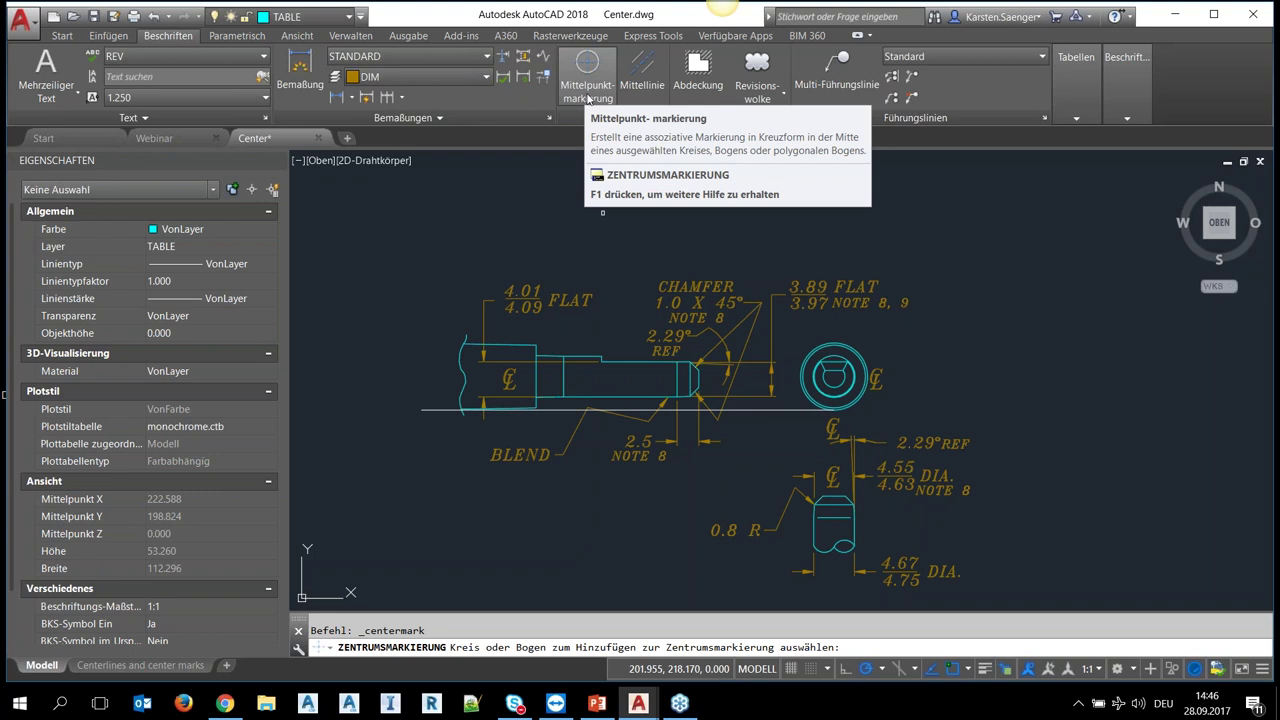
{"action": "key", "text": "Escape"}
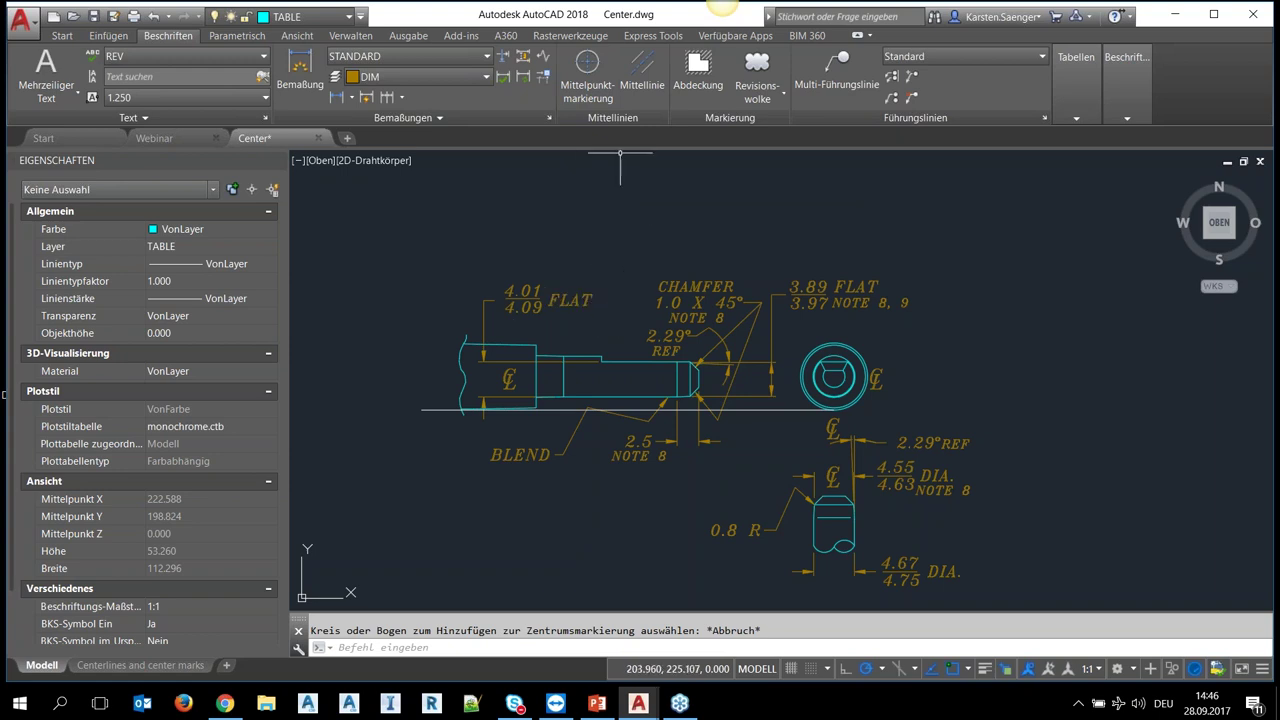
- Add a center mark to the ring circle, choosing it from the overlap list
{"action": "left_click", "coordinate": [587, 62]}
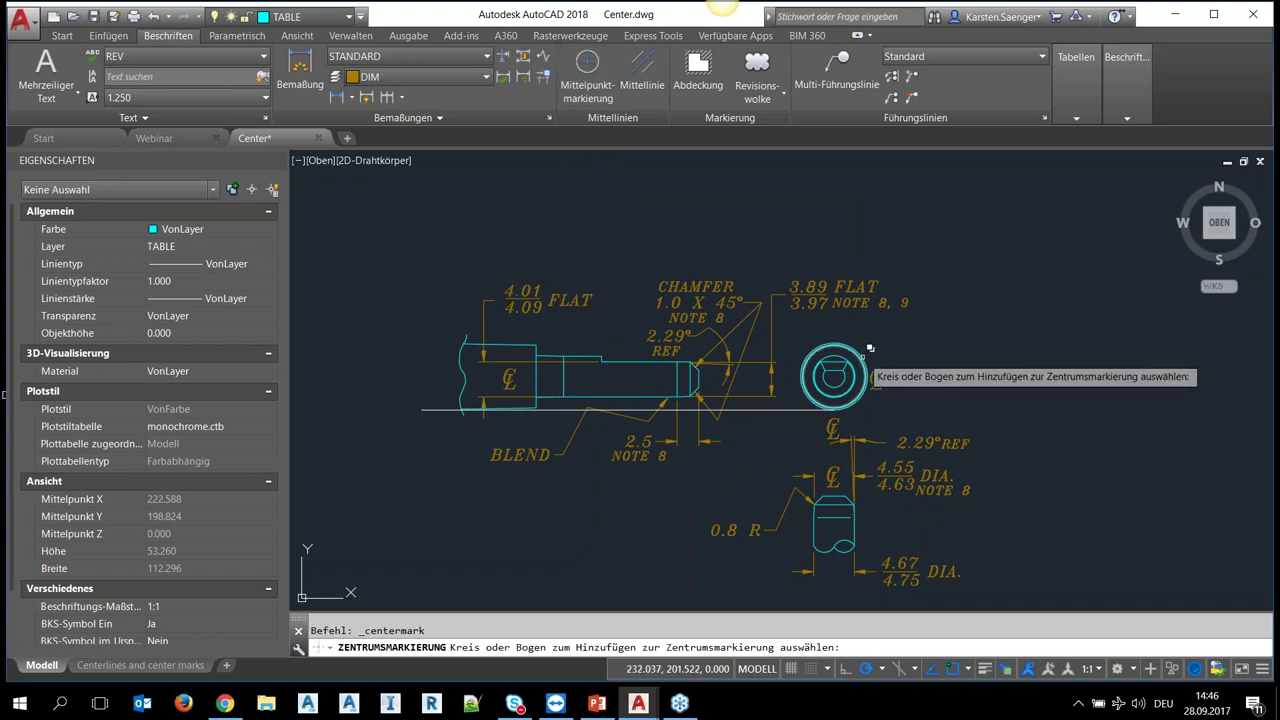
{"action": "left_click", "coordinate": [876, 378]}
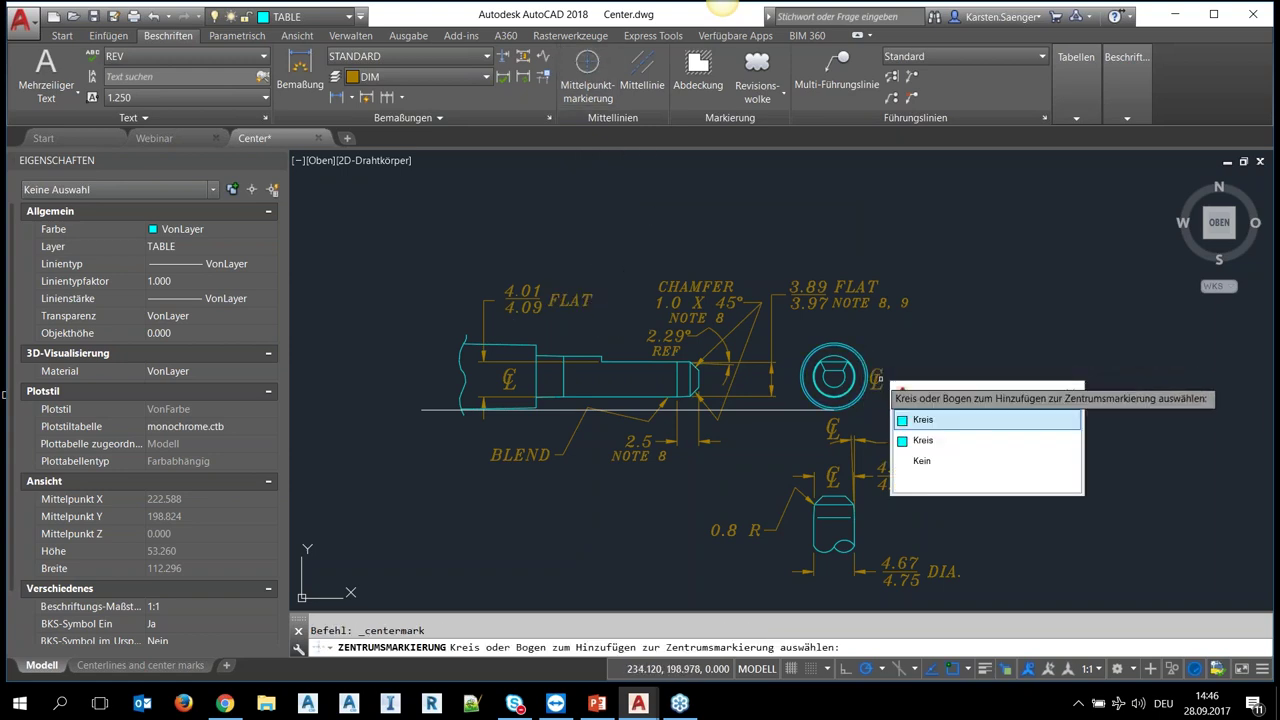
{"action": "left_click", "coordinate": [919, 421]}
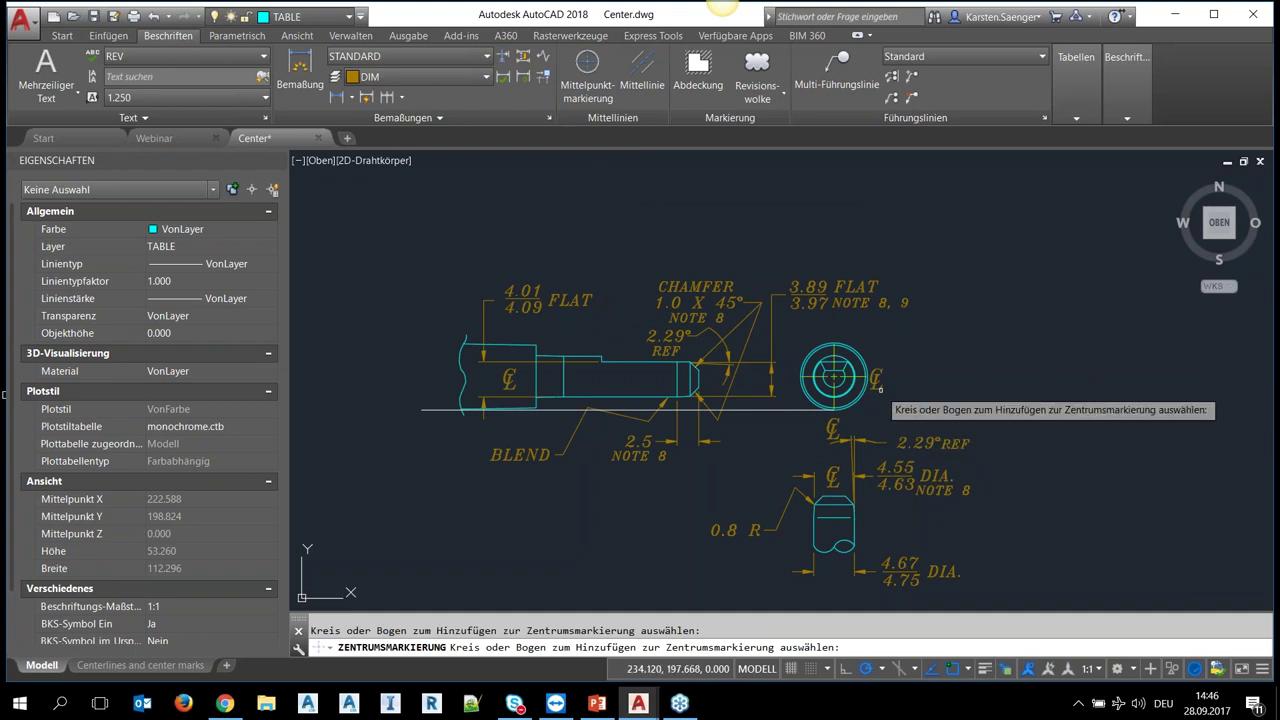
{"action": "scroll", "coordinate": [841, 400], "scroll_direction": "up", "scroll_amount": 2}
{"action": "key", "text": "Escape"}
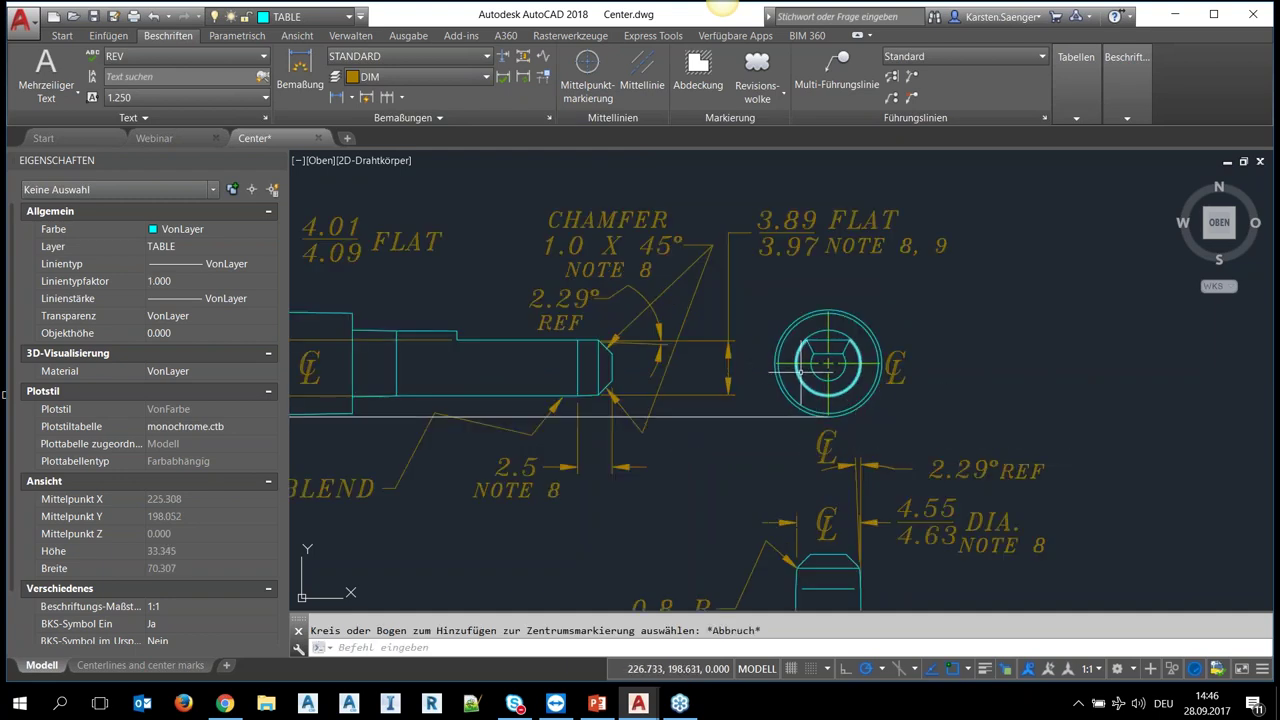
- Extend the center mark's left, top and right arms beyond the ring
{"action": "left_click", "coordinate": [798, 364]}
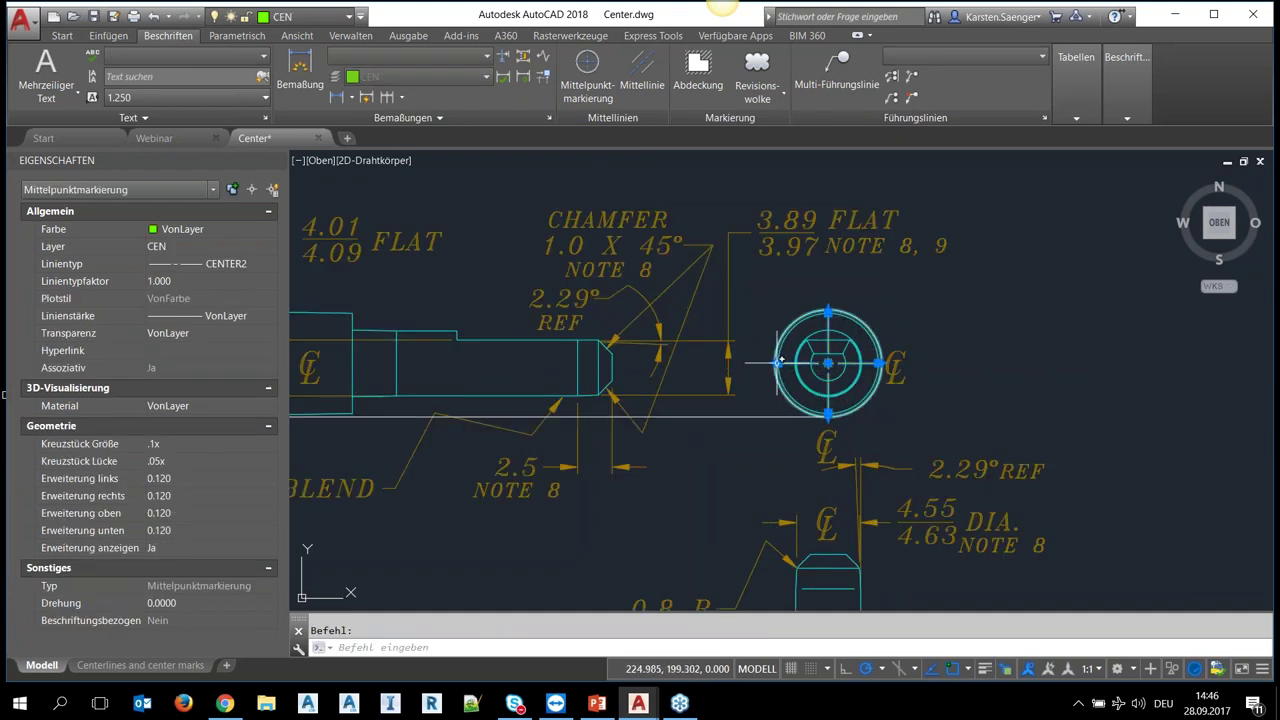
{"action": "left_click", "coordinate": [779, 362]}
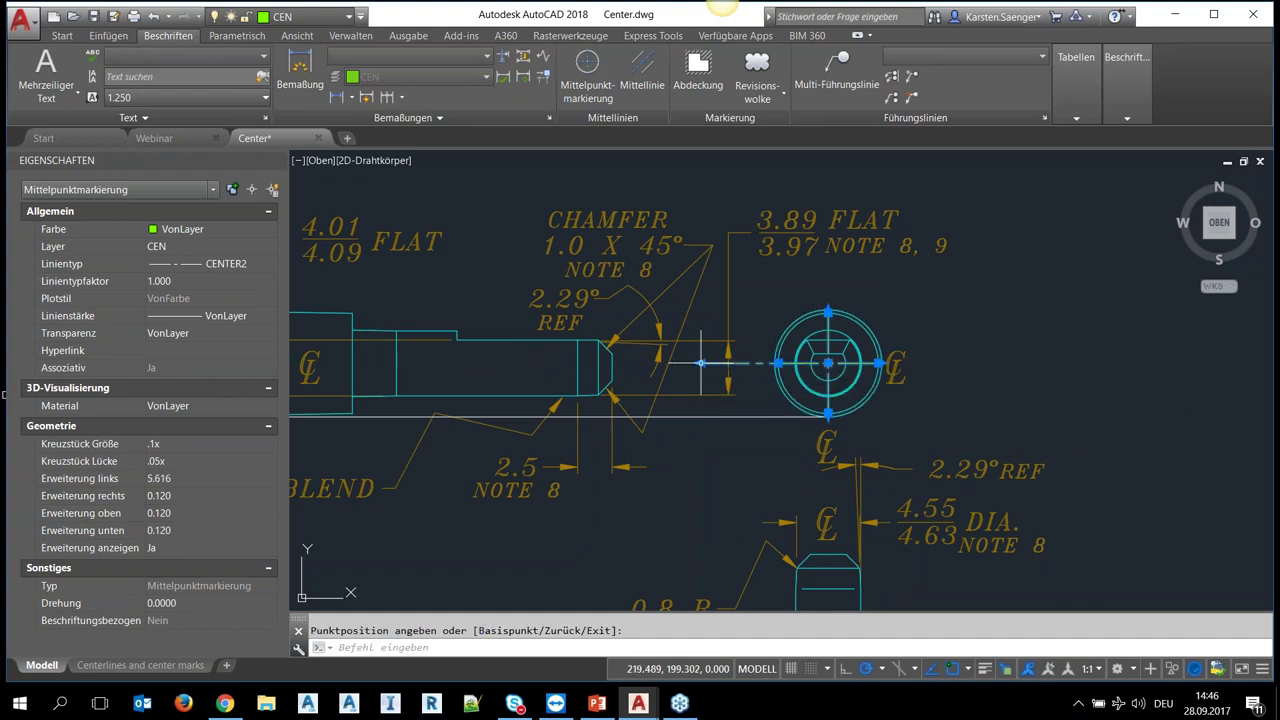
{"action": "left_click", "coordinate": [829, 271]}
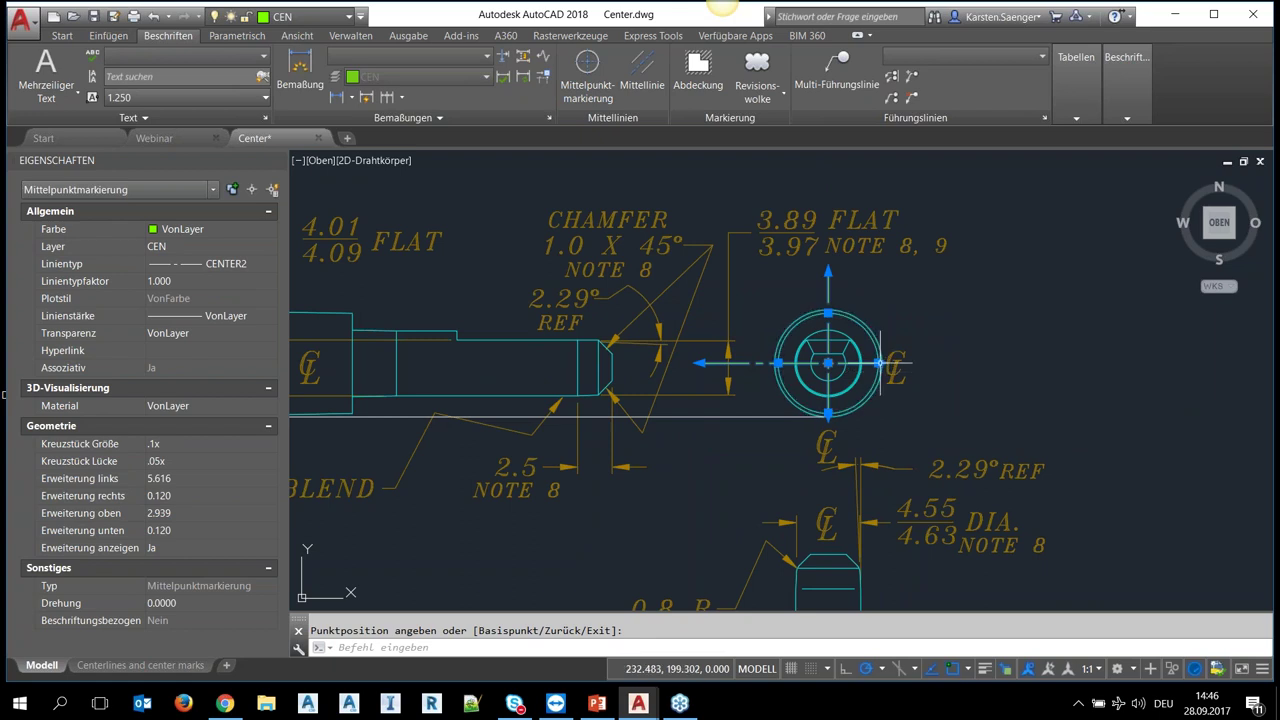
{"action": "left_click", "coordinate": [990, 363]}
{"action": "key", "text": "Escape"}
- Enlarge the outer circle to radius 6.203 and move it up and to the right
{"action": "left_click", "coordinate": [877, 342]}
{"action": "left_click", "coordinate": [828, 309]}
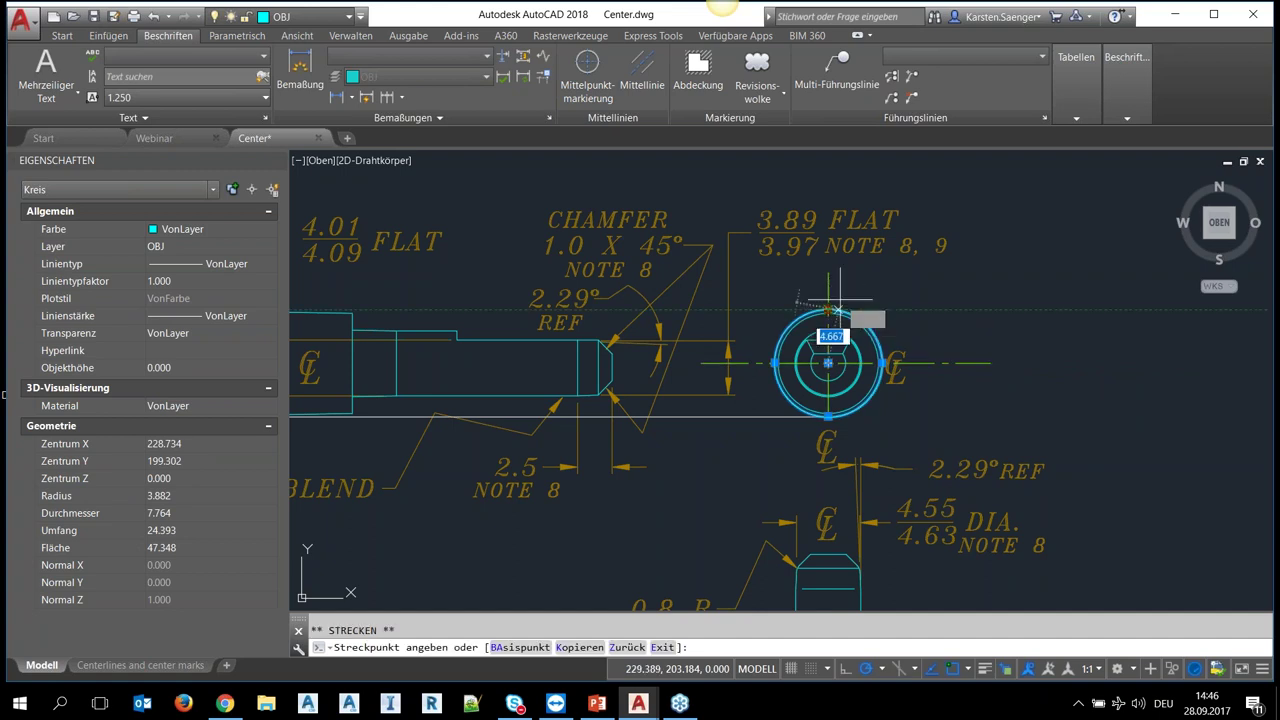
{"action": "left_click", "coordinate": [828, 278]}
{"action": "left_click", "coordinate": [828, 363]}
{"action": "left_click", "coordinate": [1046, 310]}
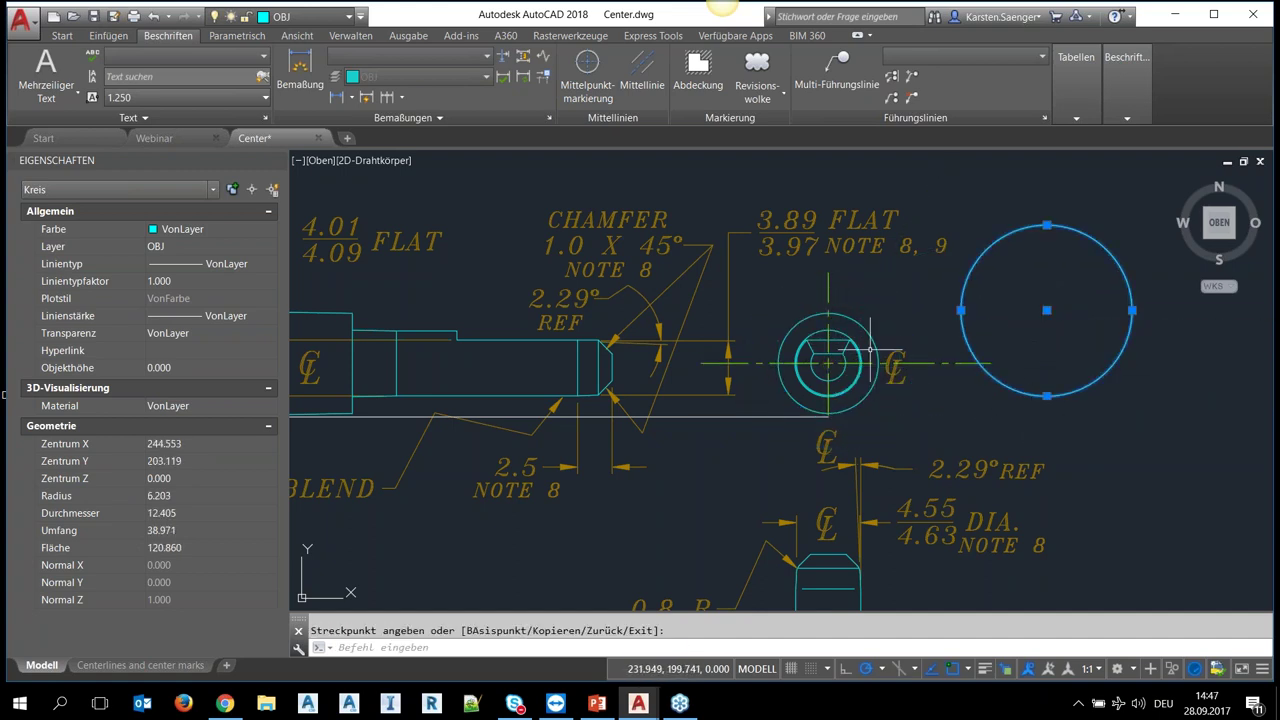
{"action": "key", "text": "Escape"}
- Enlarge the inner ring circle and stretch the large circle to its new position
{"action": "left_click", "coordinate": [848, 318]}
{"action": "left_click", "coordinate": [828, 313]}
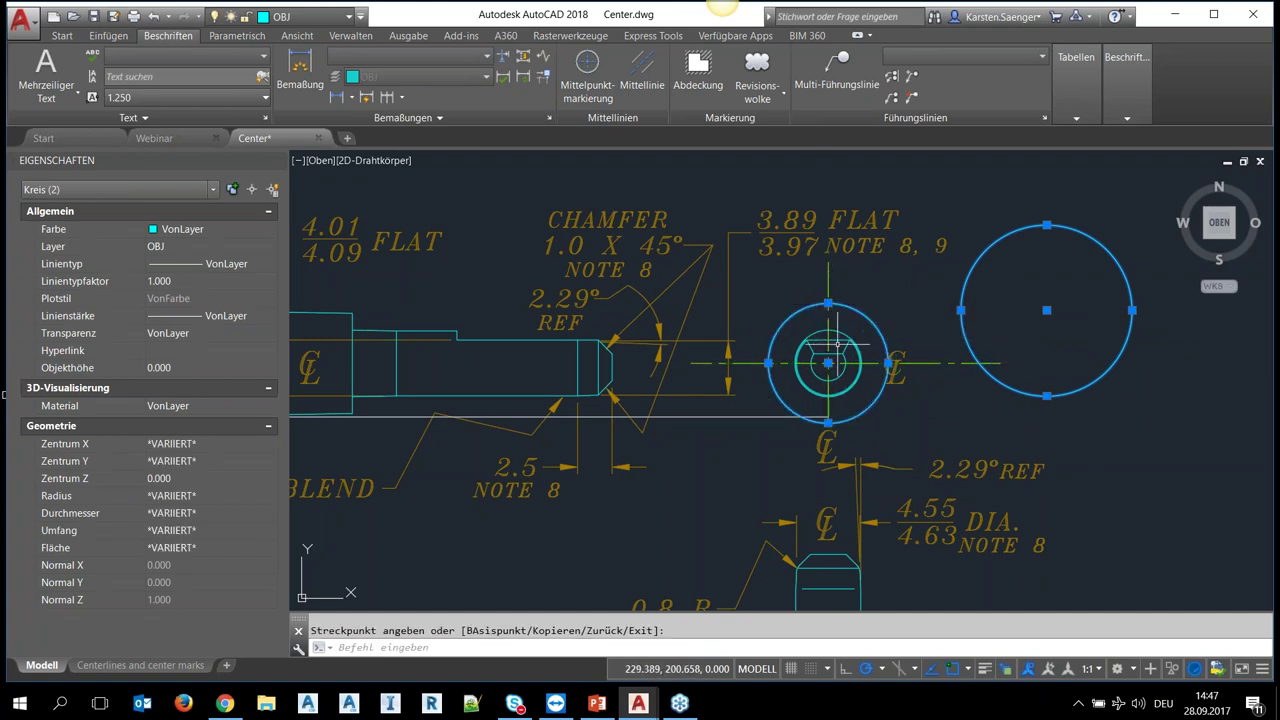
{"action": "left_click", "coordinate": [852, 341]}
{"action": "left_click", "coordinate": [852, 341]}
{"action": "left_click", "coordinate": [852, 341]}
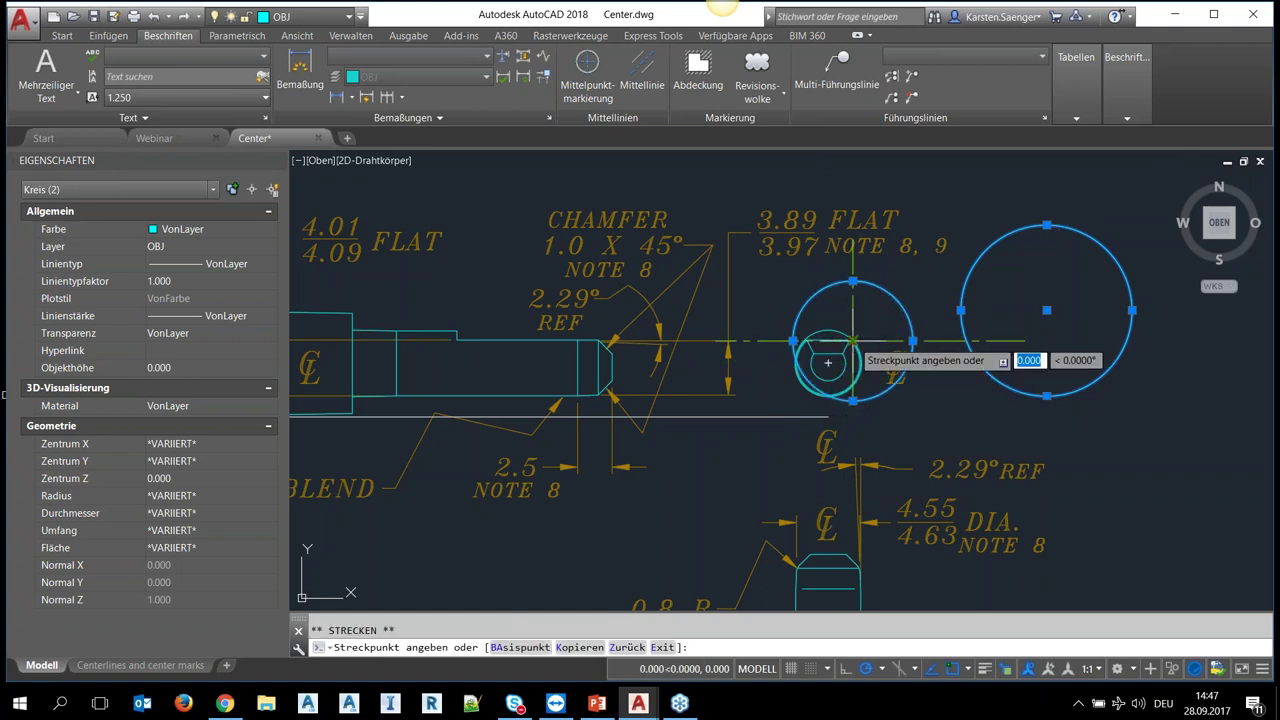
{"action": "left_click", "coordinate": [1129, 470]}
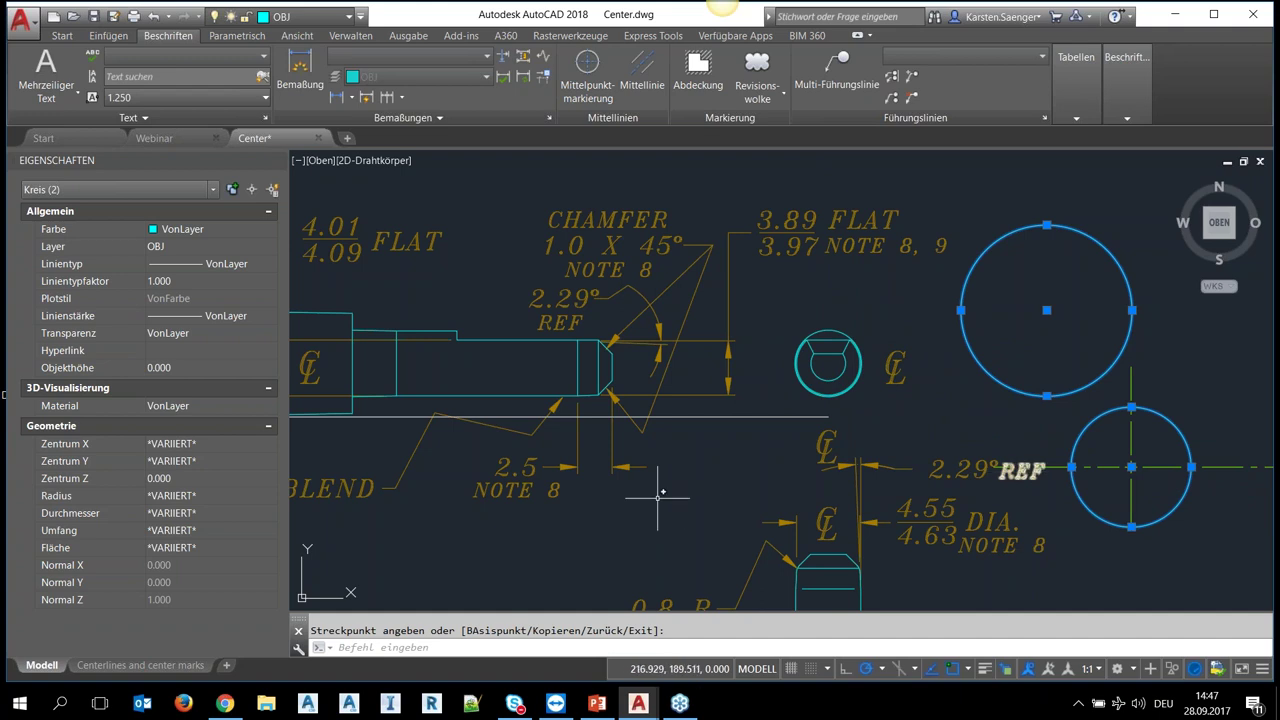
{"action": "scroll", "coordinate": [697, 530], "scroll_direction": "down", "scroll_amount": 2}
- Add a centerline between the shaft's top and bottom edges
{"action": "key", "text": "Escape"}
{"action": "key", "text": "Escape"}
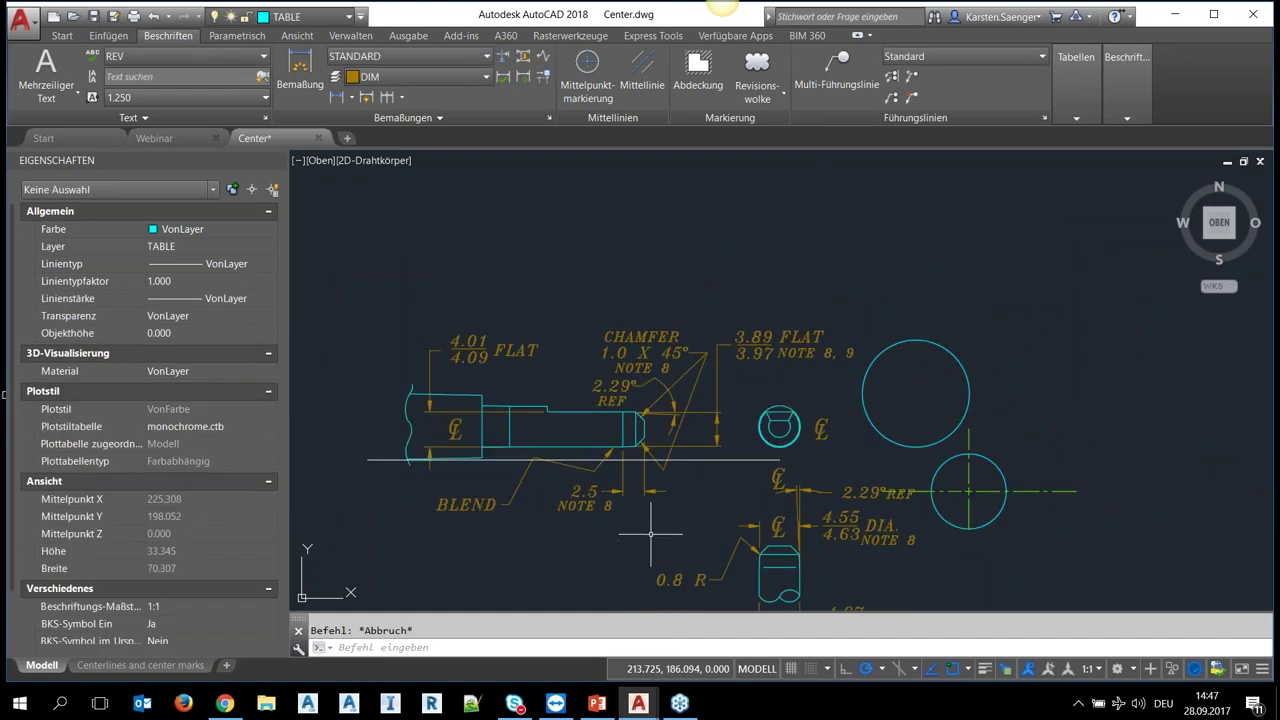
{"action": "left_click", "coordinate": [637, 74]}
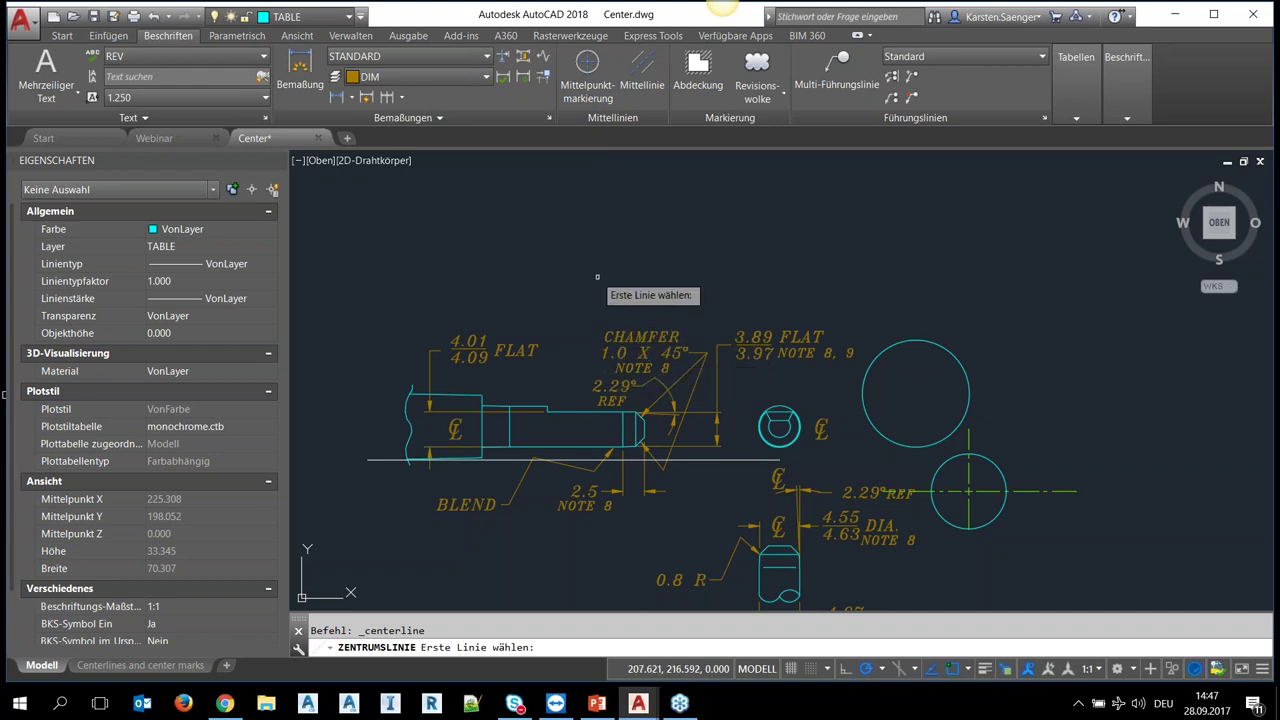
{"action": "middle_click_drag", "start_coordinate": [600, 350], "coordinate": [670, 296]}
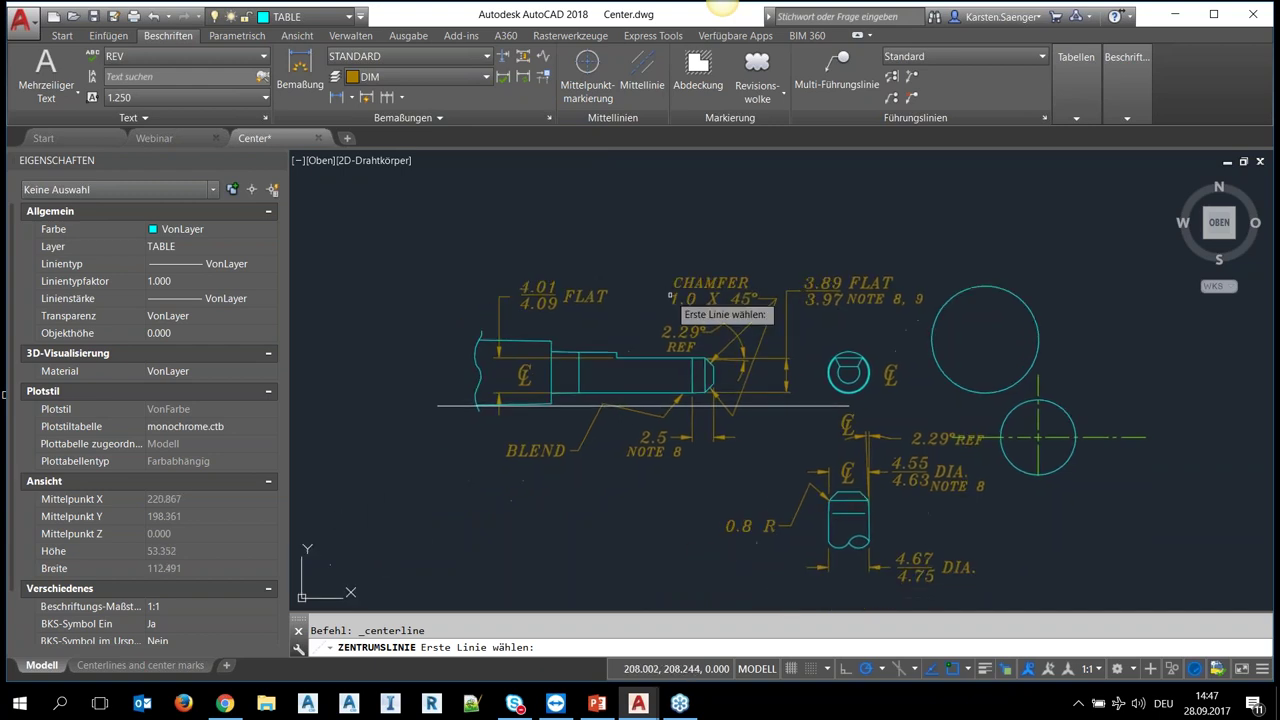
{"action": "left_click", "coordinate": [653, 357]}
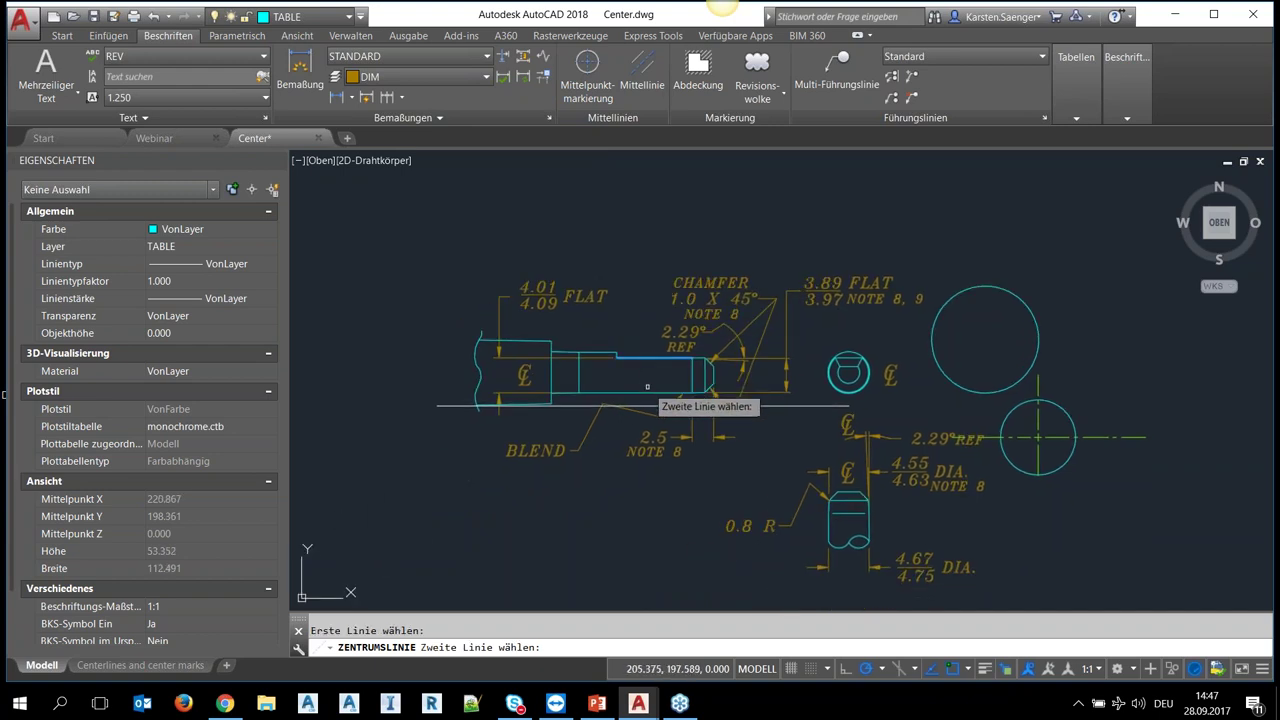
{"action": "left_click", "coordinate": [647, 391]}
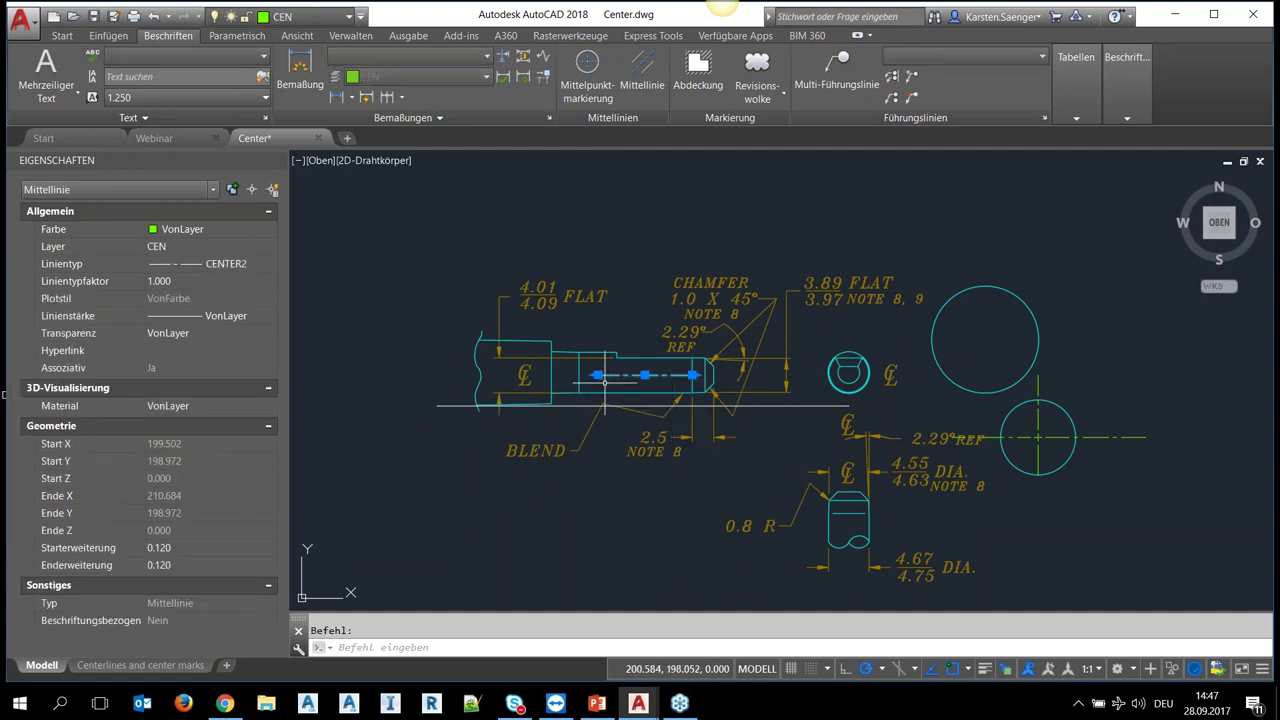
- Lengthen the centerline past the shaft's left end and the right chamfer
{"action": "left_click", "coordinate": [597, 375]}
{"action": "left_click", "coordinate": [443, 375]}
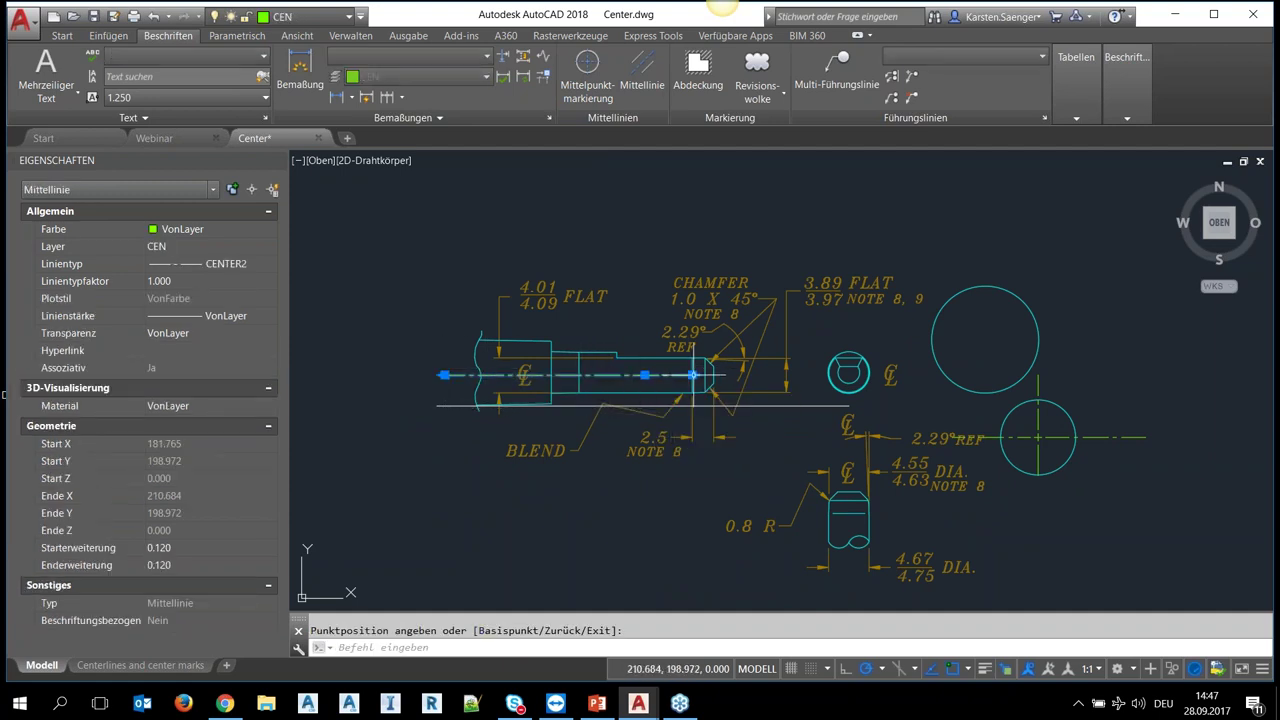
{"action": "left_click", "coordinate": [800, 375]}
{"action": "key", "text": "Escape"}
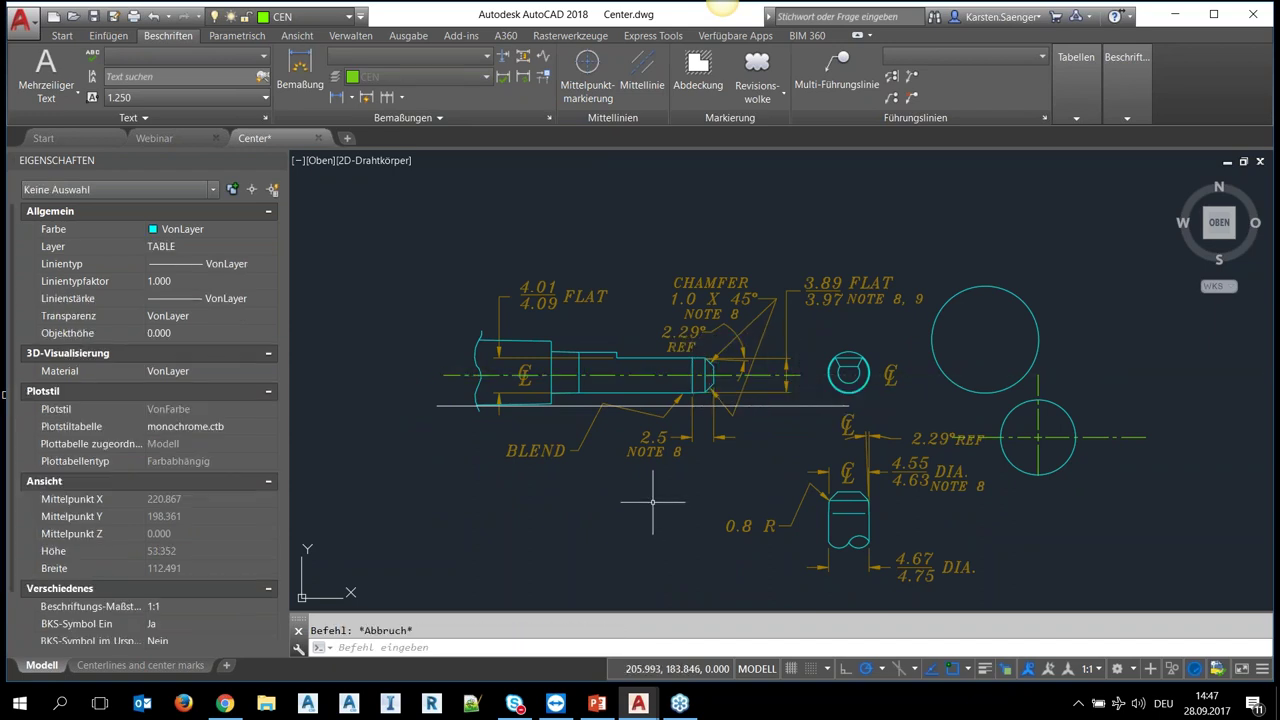
- Move the short horizontal line up and then back down onto the shaft centreline
{"action": "left_click", "coordinate": [642, 358]}
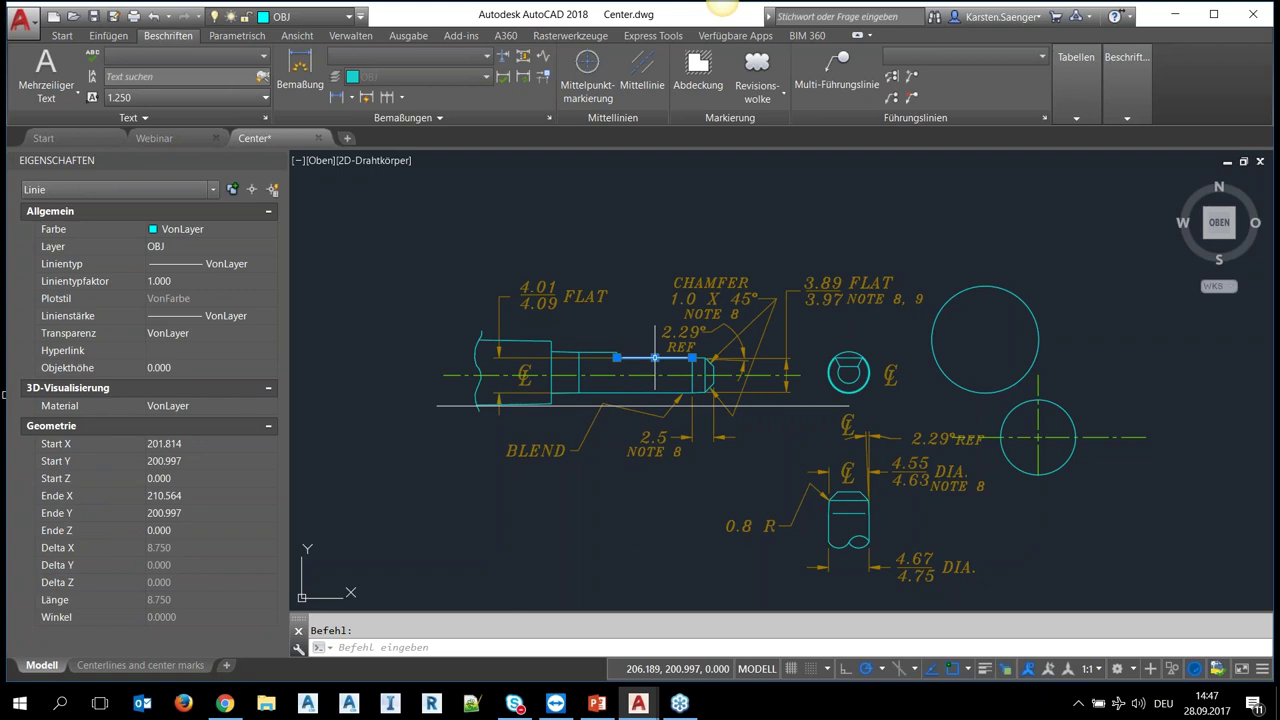
{"action": "left_click", "coordinate": [655, 357]}
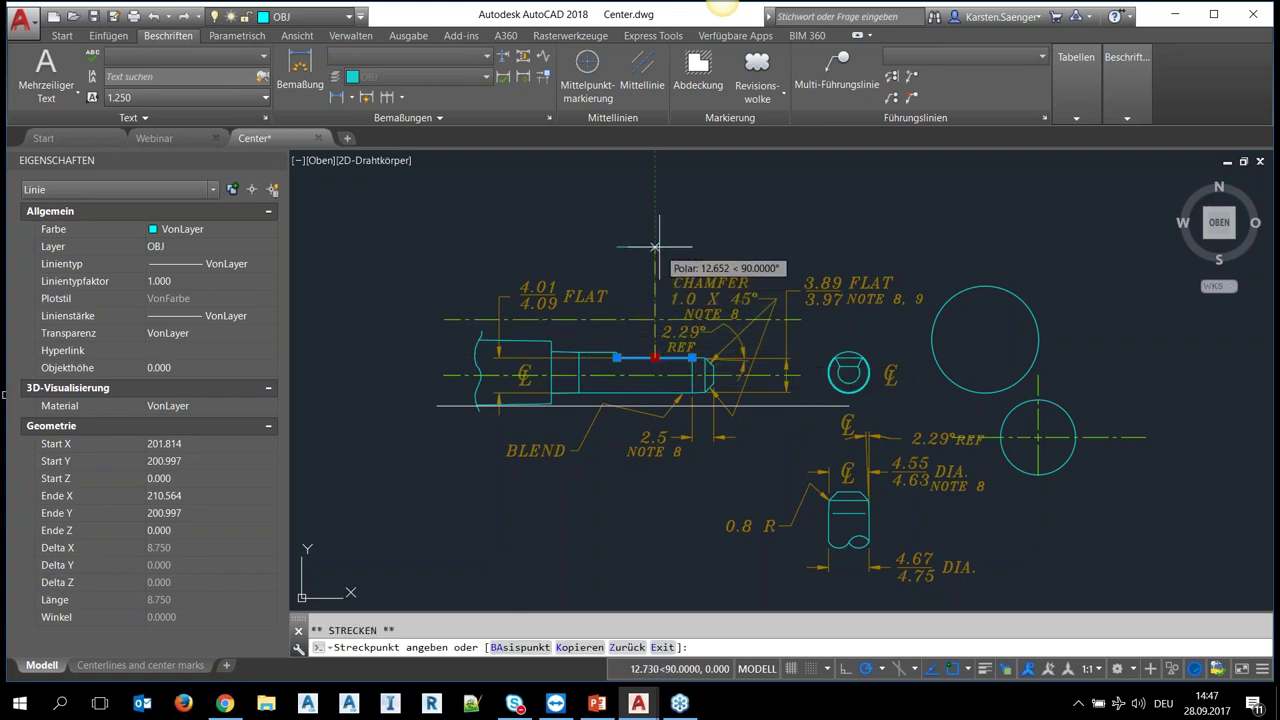
{"action": "left_click", "coordinate": [655, 183]}
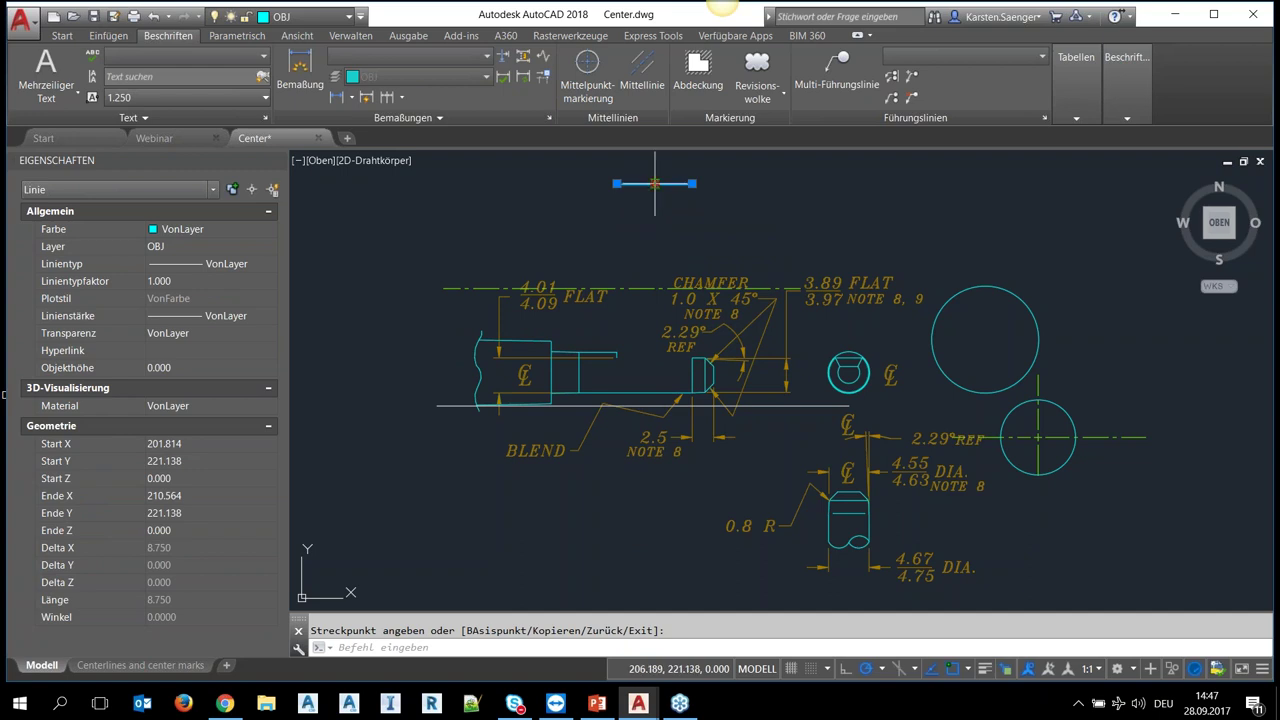
{"action": "left_click", "coordinate": [655, 183]}
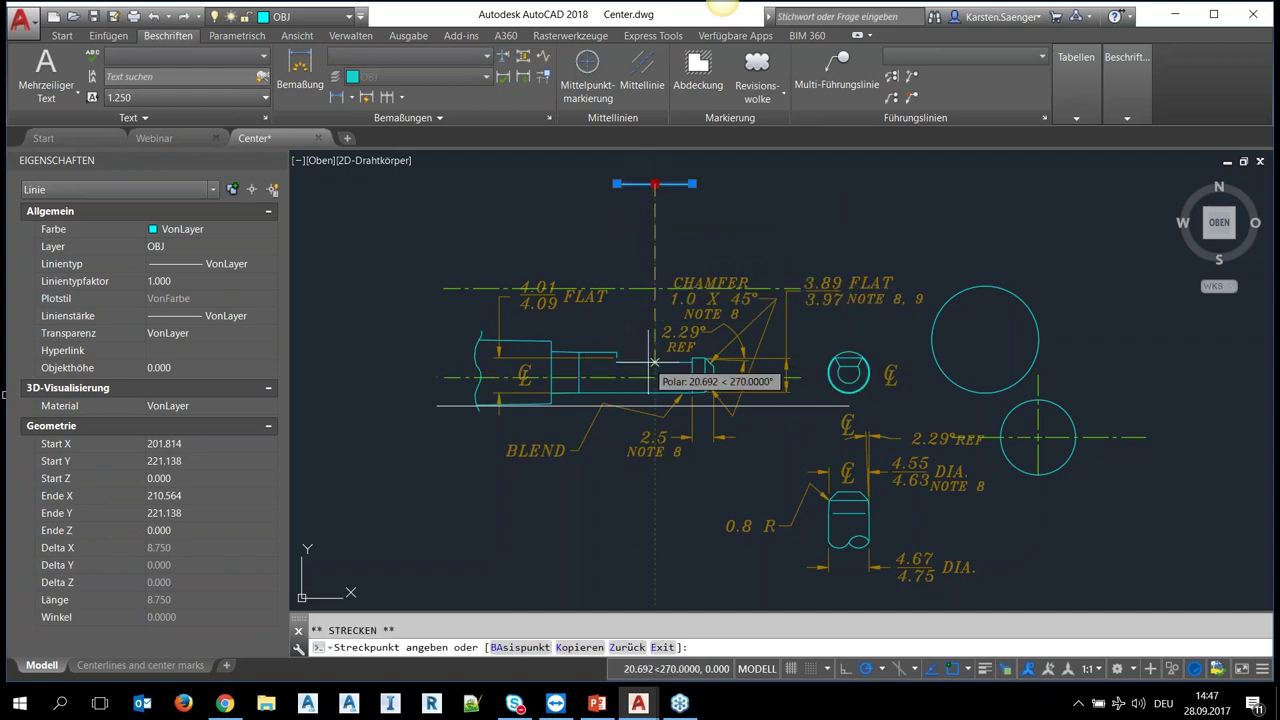
{"action": "left_click", "coordinate": [654, 372]}
{"action": "key", "text": "Escape"}
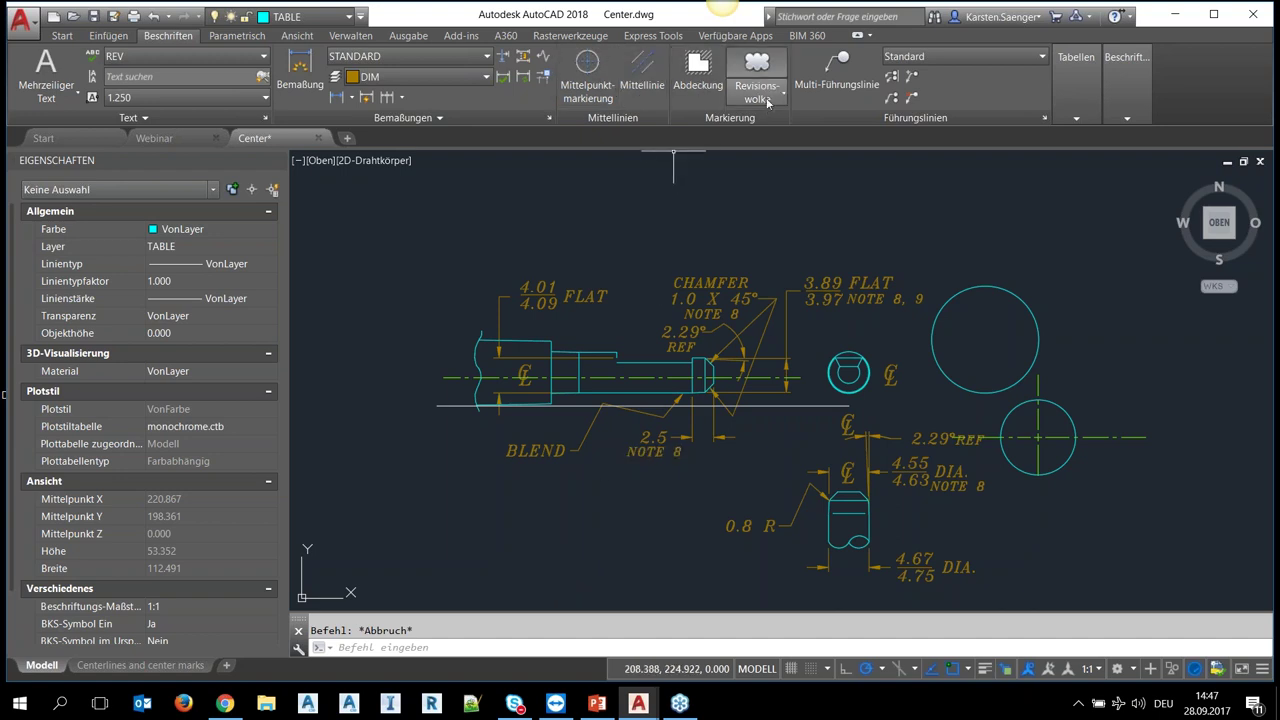
- Pan to the red hatched shaft and draw a rectangular revision cloud around its right end
{"action": "mouse_move", "coordinate": [676, 388]}
{"action": "middle_mouse_down"}
{"action": "mouse_move", "coordinate": [1059, 336]}
{"action": "mouse_move", "coordinate": [1045, 215]}
{"action": "middle_mouse_up"}
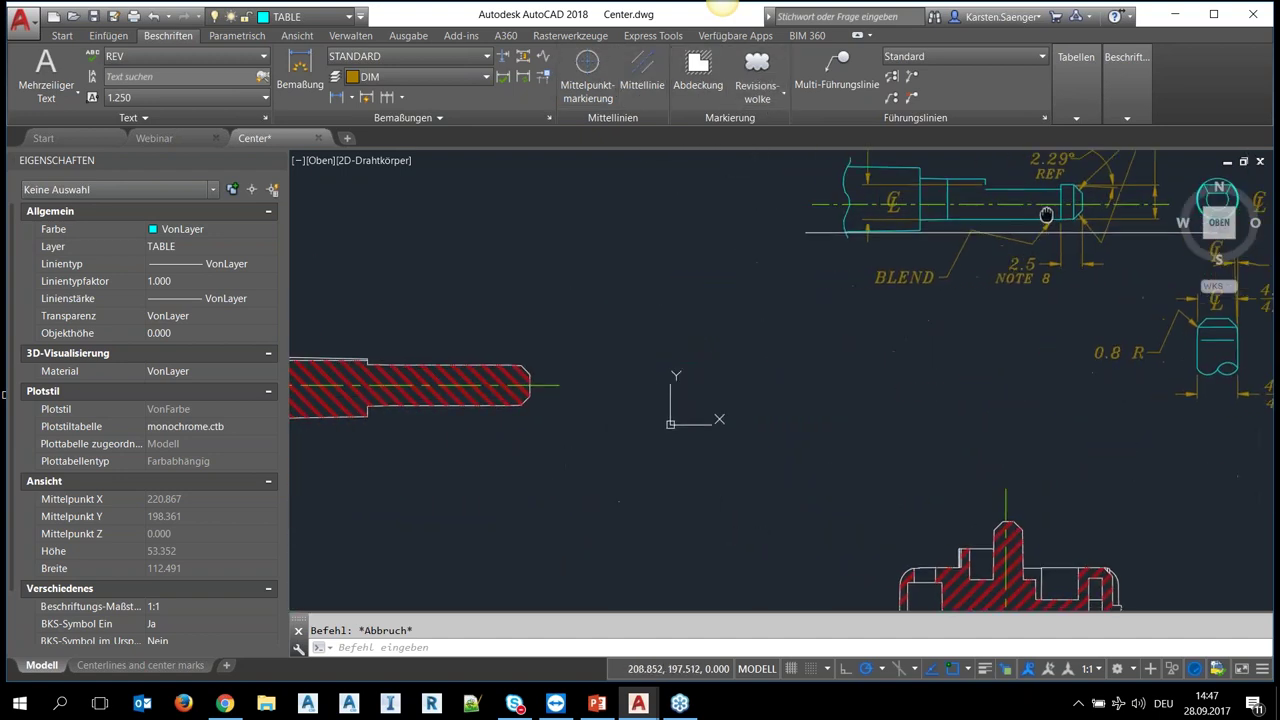
{"action": "middle_click_drag", "start_coordinate": [794, 357], "coordinate": [1029, 353]}
{"action": "left_click", "coordinate": [767, 103]}
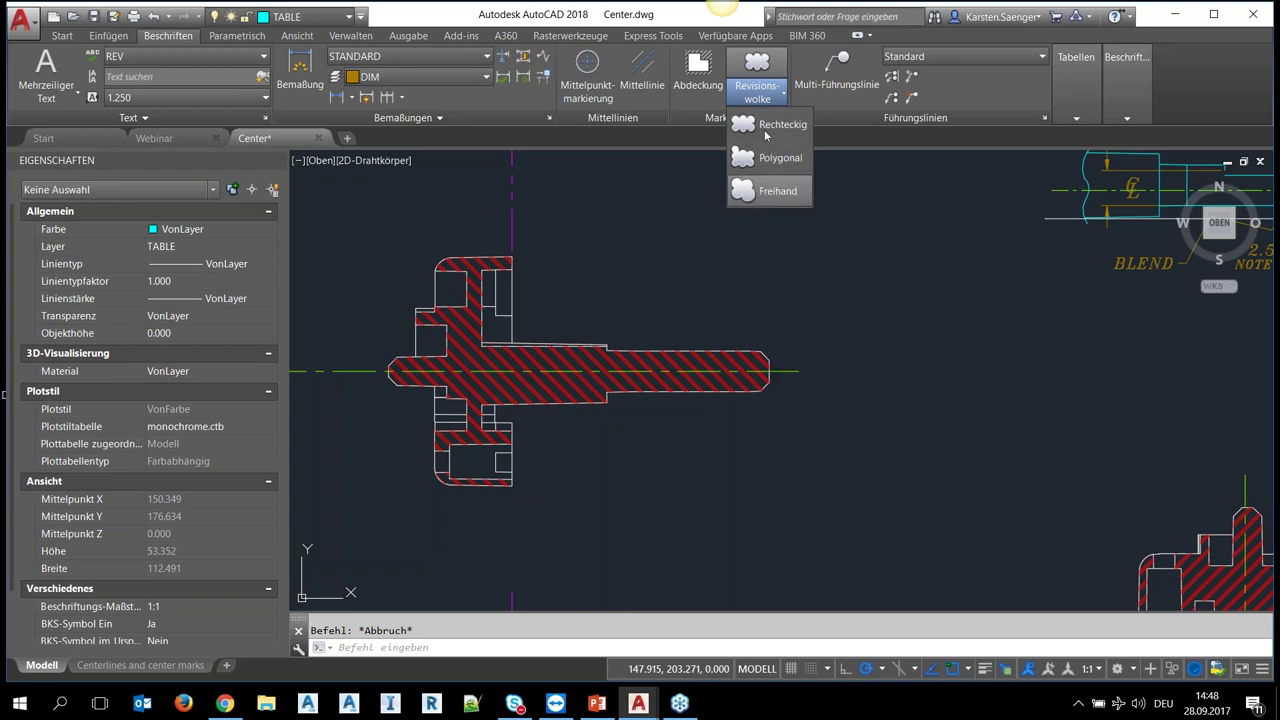
{"action": "key", "text": "Escape"}
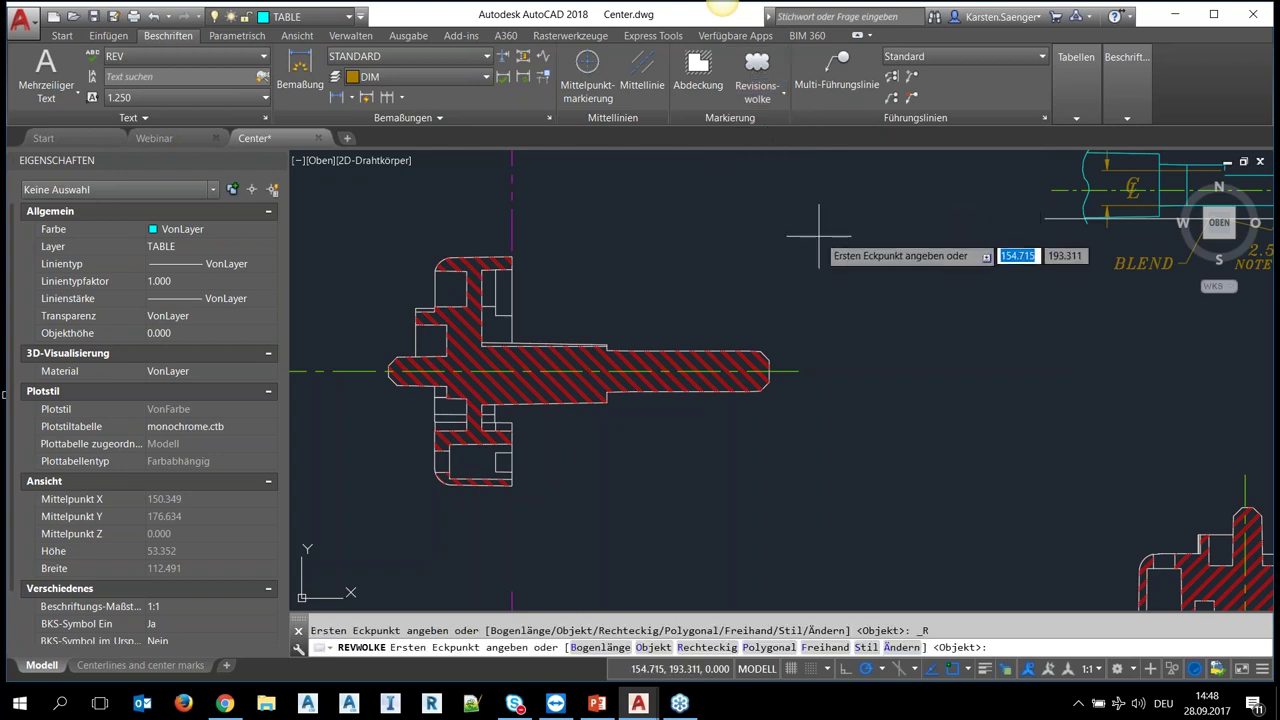
{"action": "left_click", "coordinate": [830, 275]}
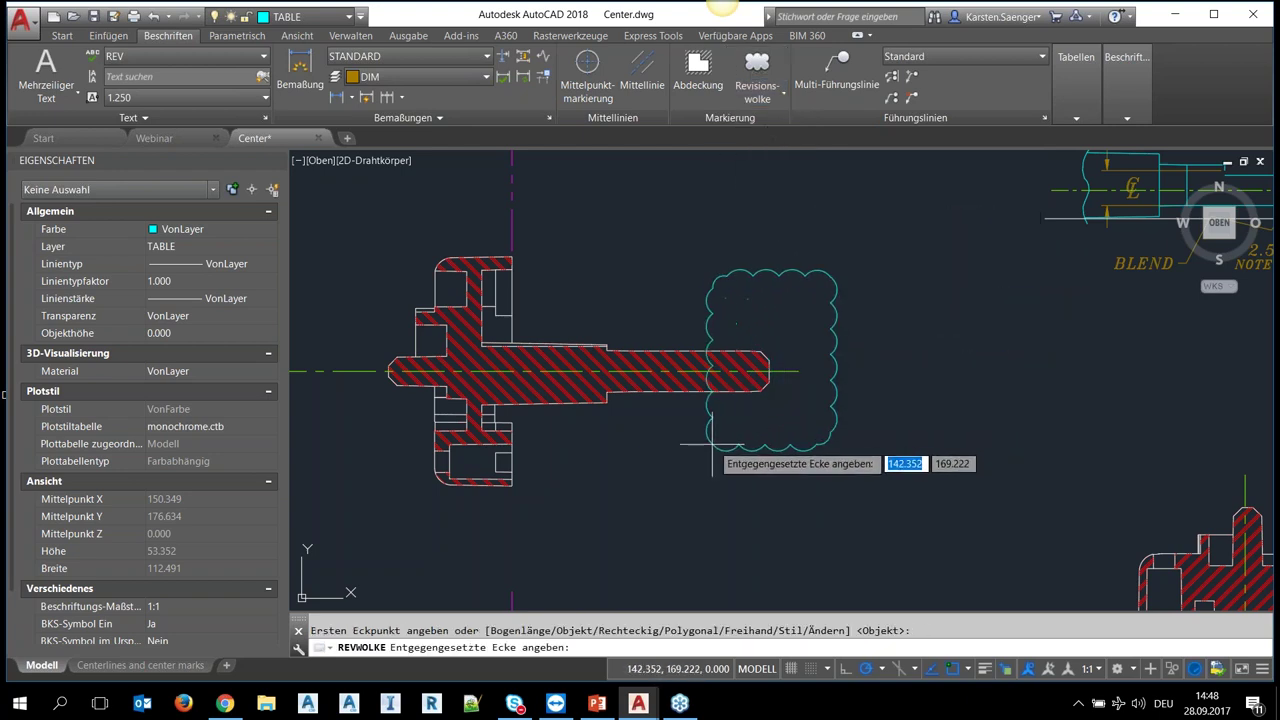
{"action": "left_click", "coordinate": [648, 456]}
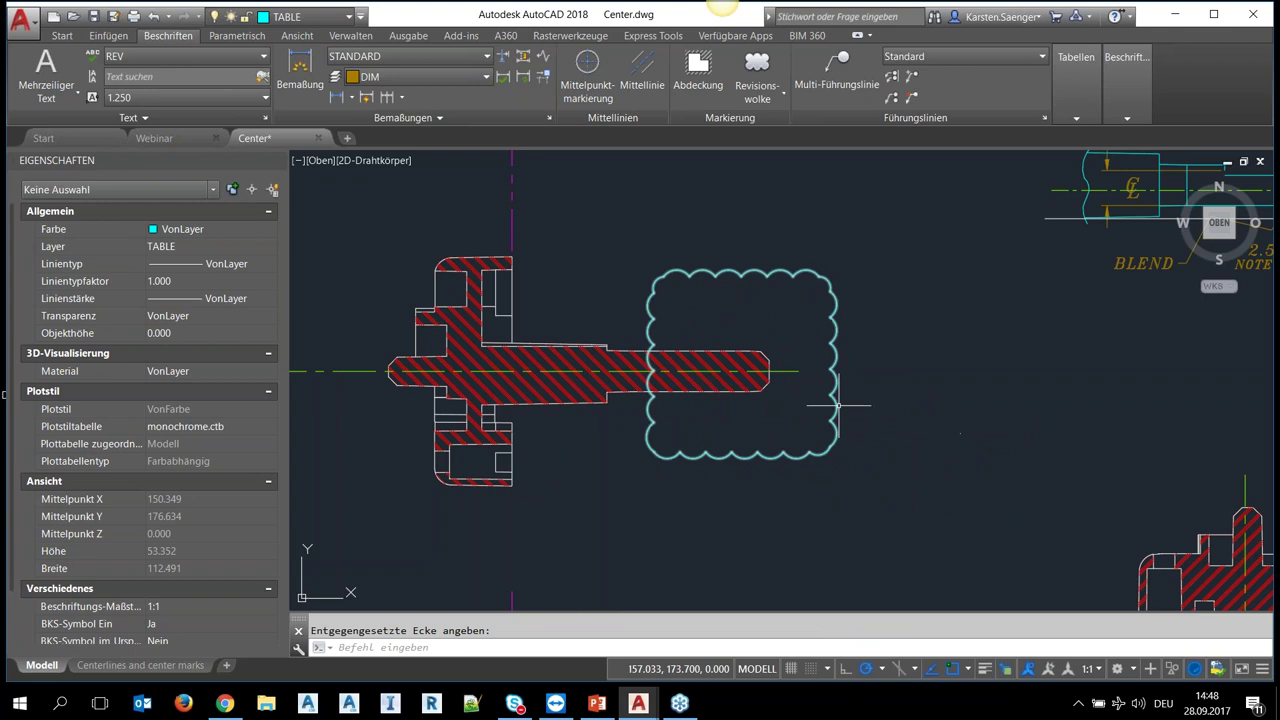
- Reshape the revision cloud into an irregular outline by dragging its side and corner grips
{"action": "left_click", "coordinate": [838, 405]}
{"action": "left_click", "coordinate": [836, 364]}
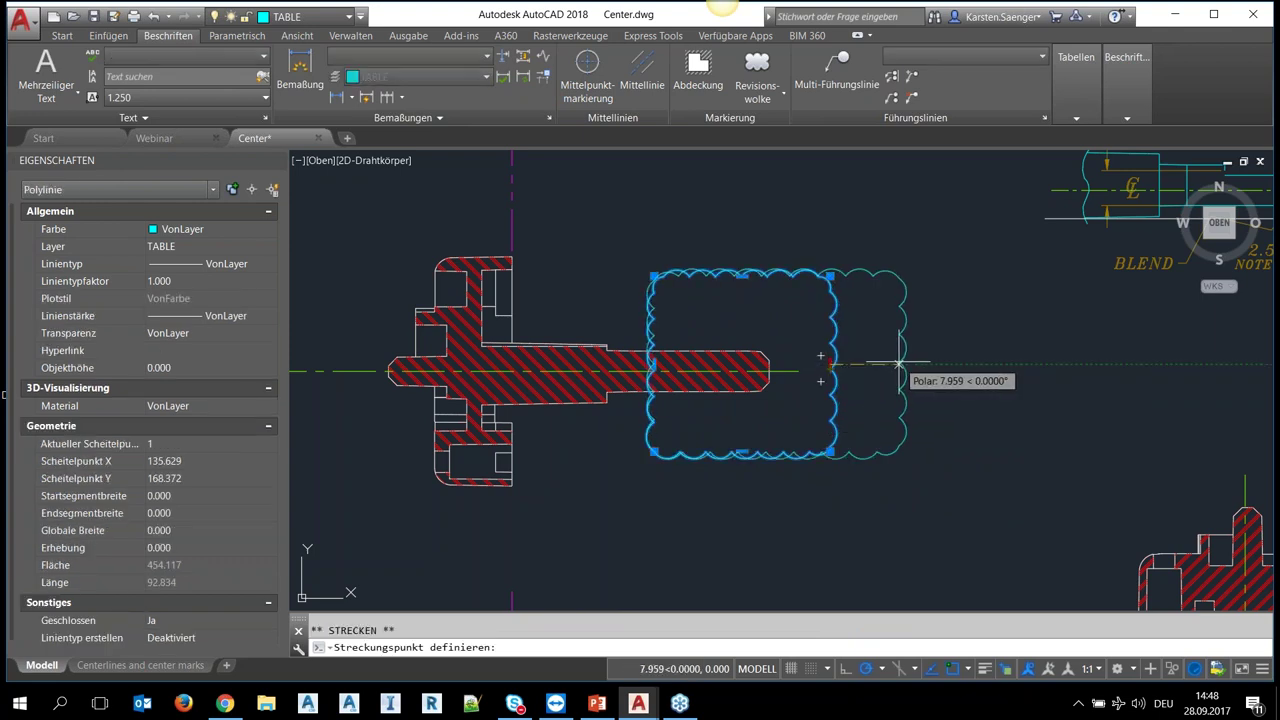
{"action": "left_click", "coordinate": [826, 364]}
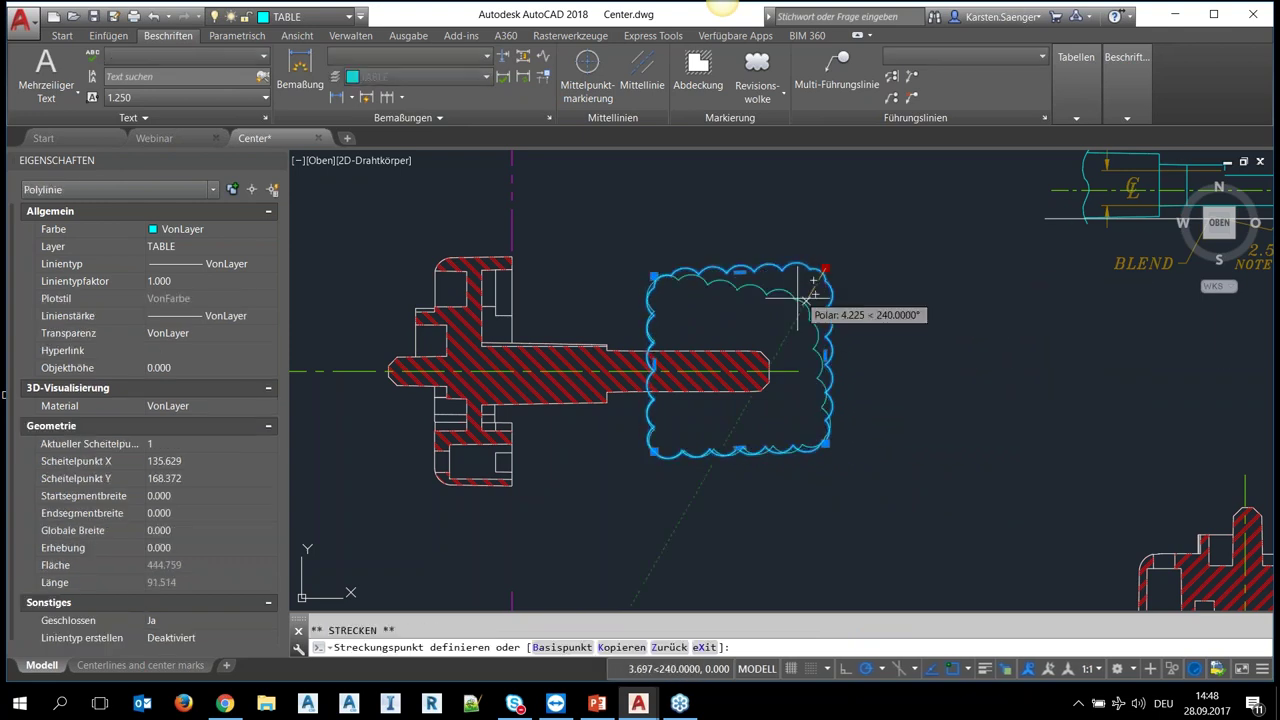
{"action": "left_click", "coordinate": [654, 276]}
{"action": "left_click", "coordinate": [649, 294]}
{"action": "type", "text": "^^"}
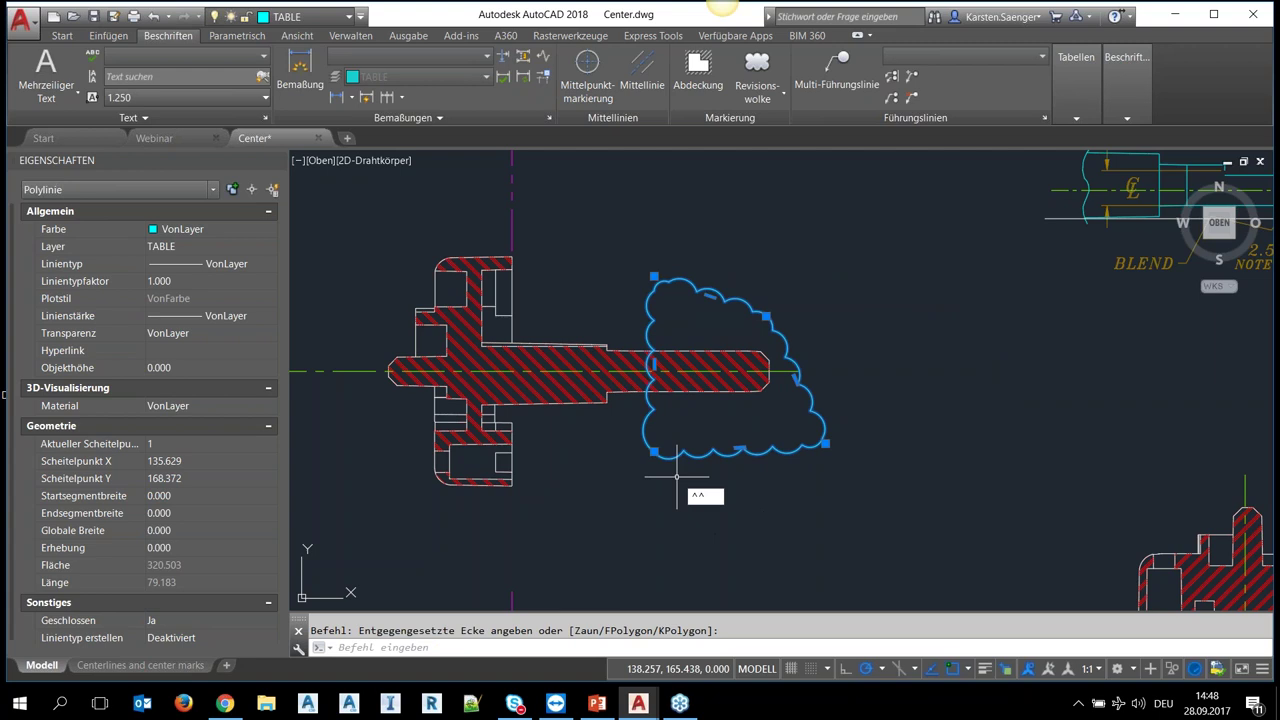
{"action": "key", "text": "Escape"}
{"action": "key", "text": "Escape"}
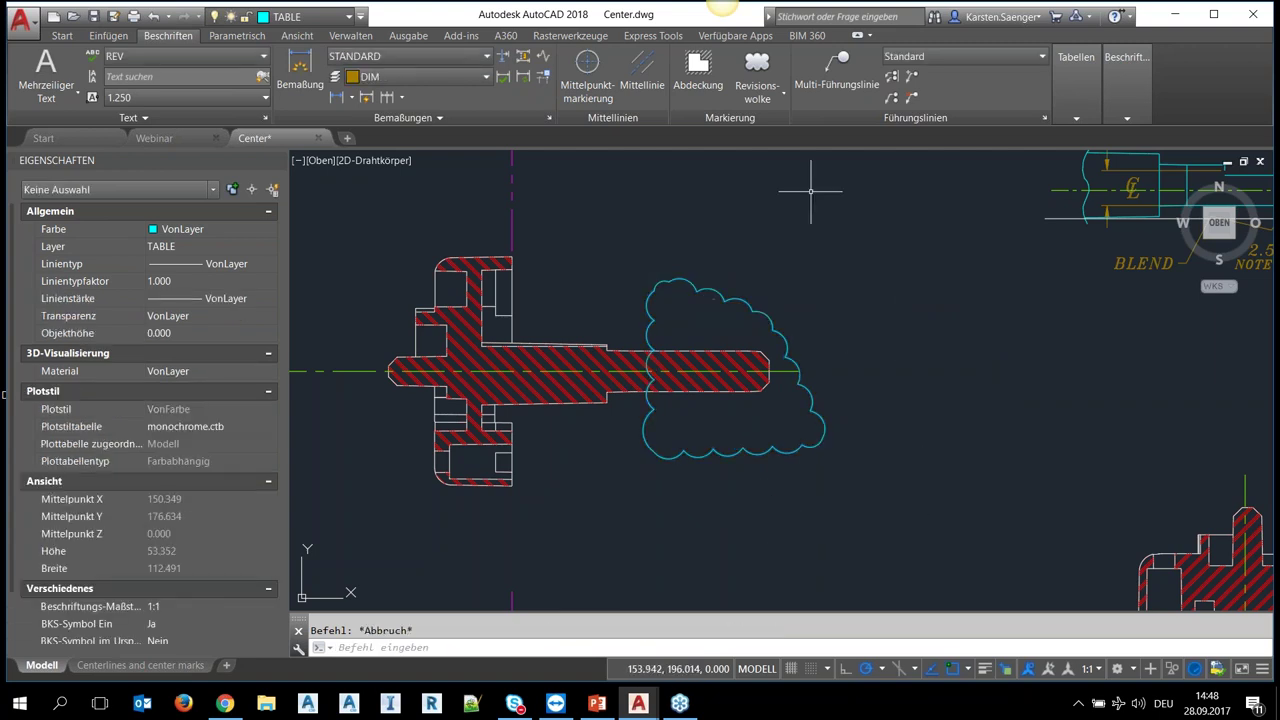
{"action": "left_click", "coordinate": [760, 92]}
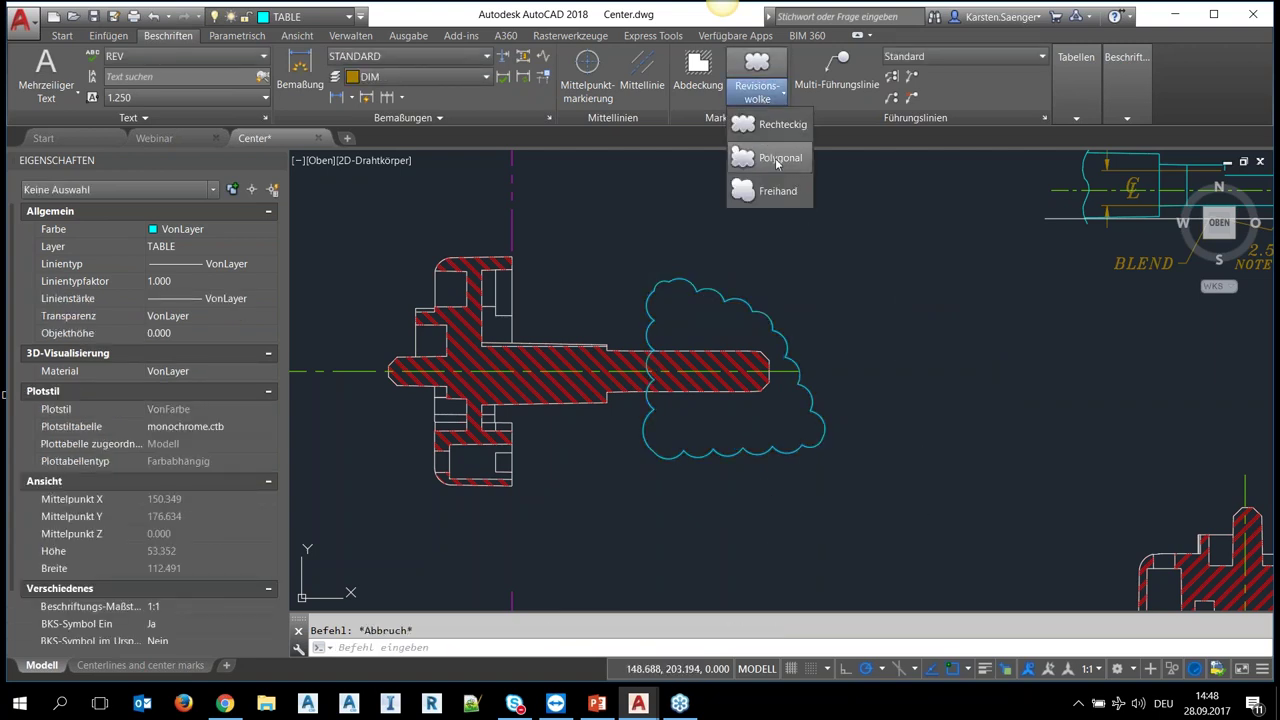
- Draw a polygonal revision cloud with minimum and maximum arc length 1 below the first cloud
{"action": "left_click", "coordinate": [734, 300]}
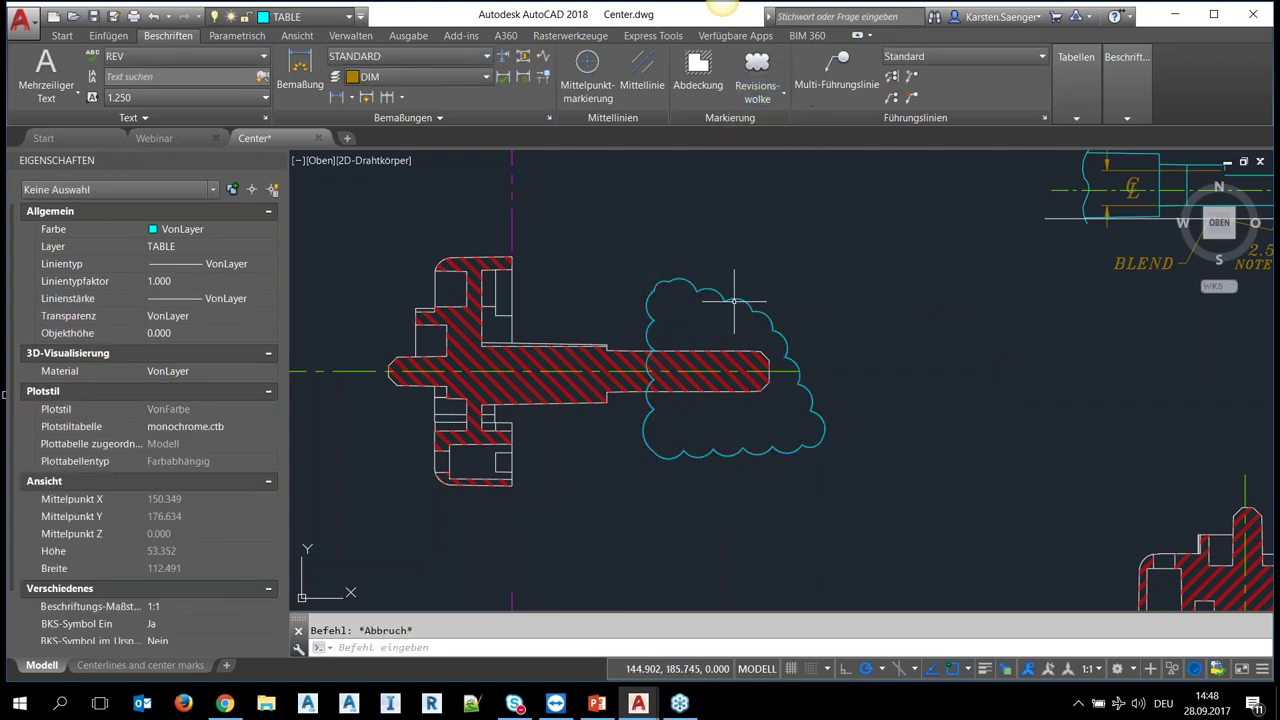
{"action": "left_click", "coordinate": [772, 100]}
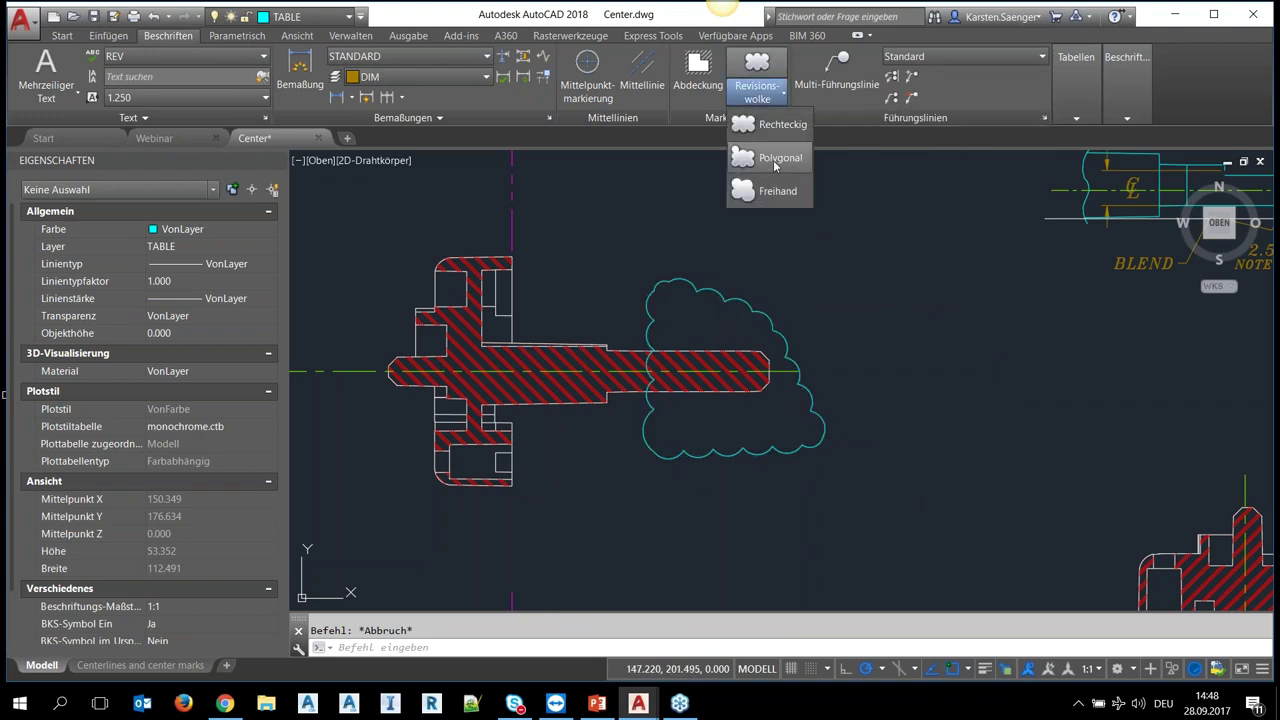
{"action": "left_click", "coordinate": [776, 160]}
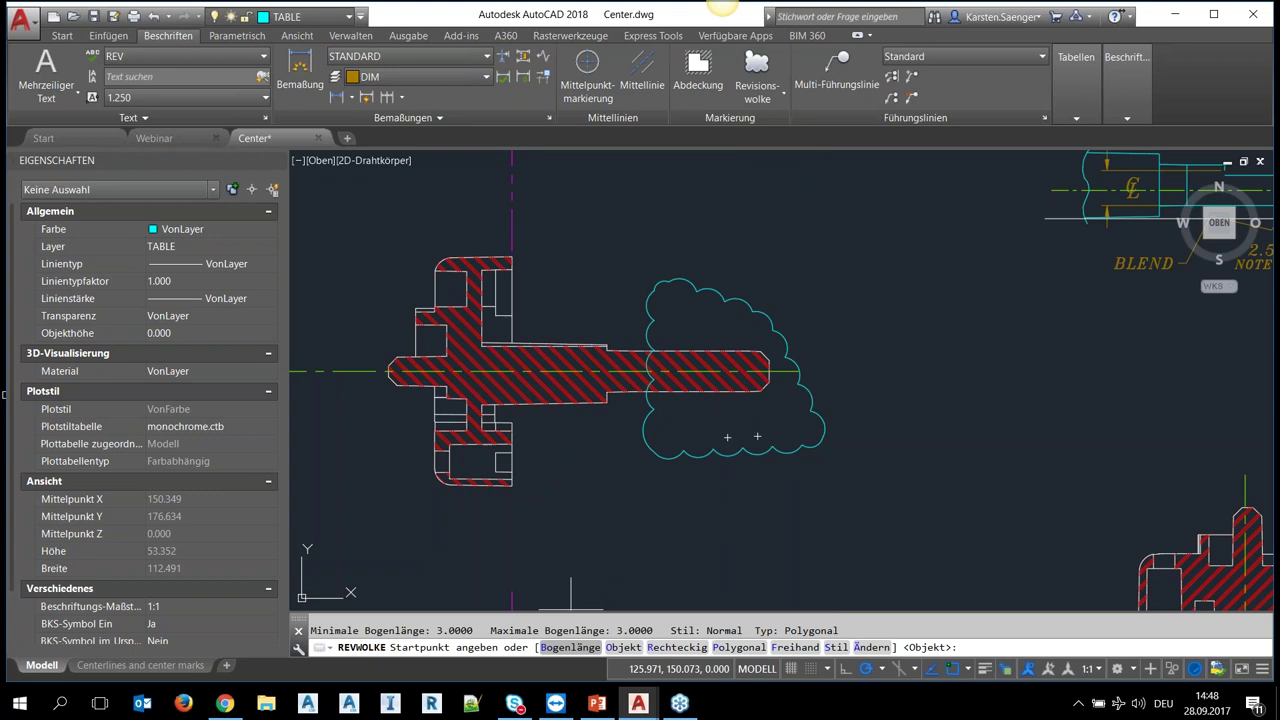
{"action": "left_click", "coordinate": [559, 650]}
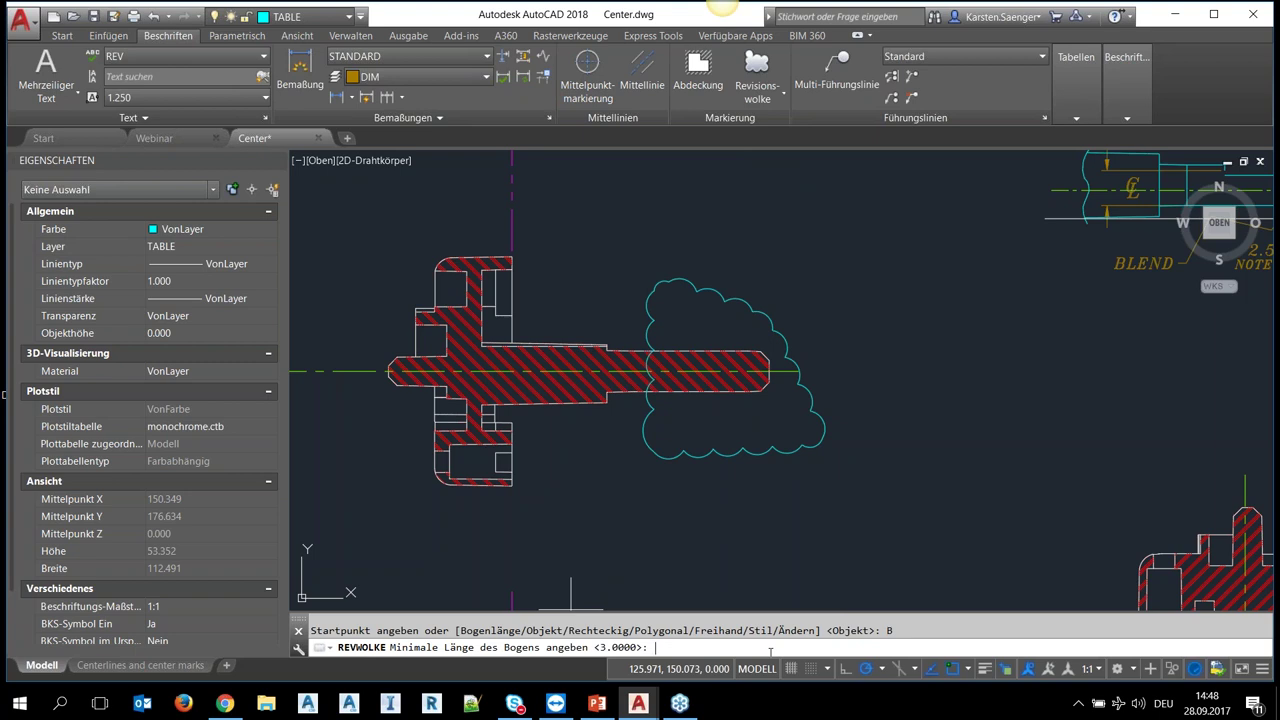
{"action": "type", "text": "1"}
{"action": "key", "text": "Return"}
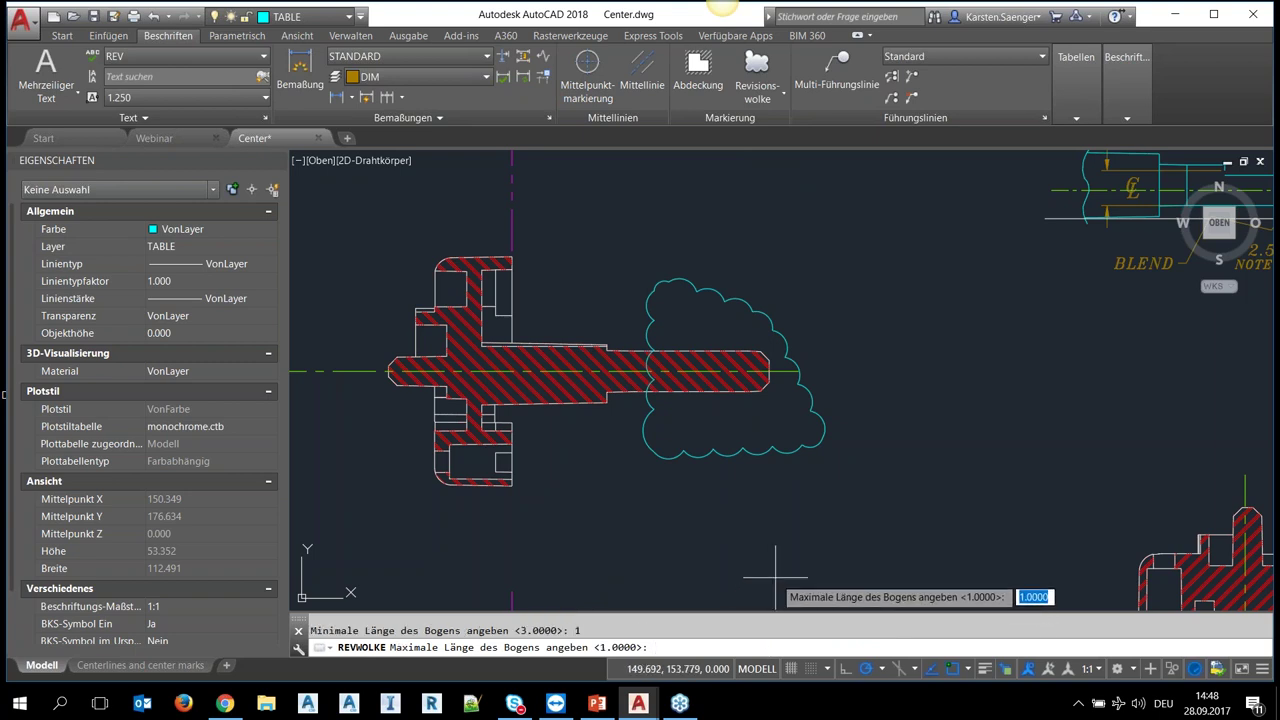
{"action": "key", "text": "Return"}
{"action": "left_click", "coordinate": [788, 507]}
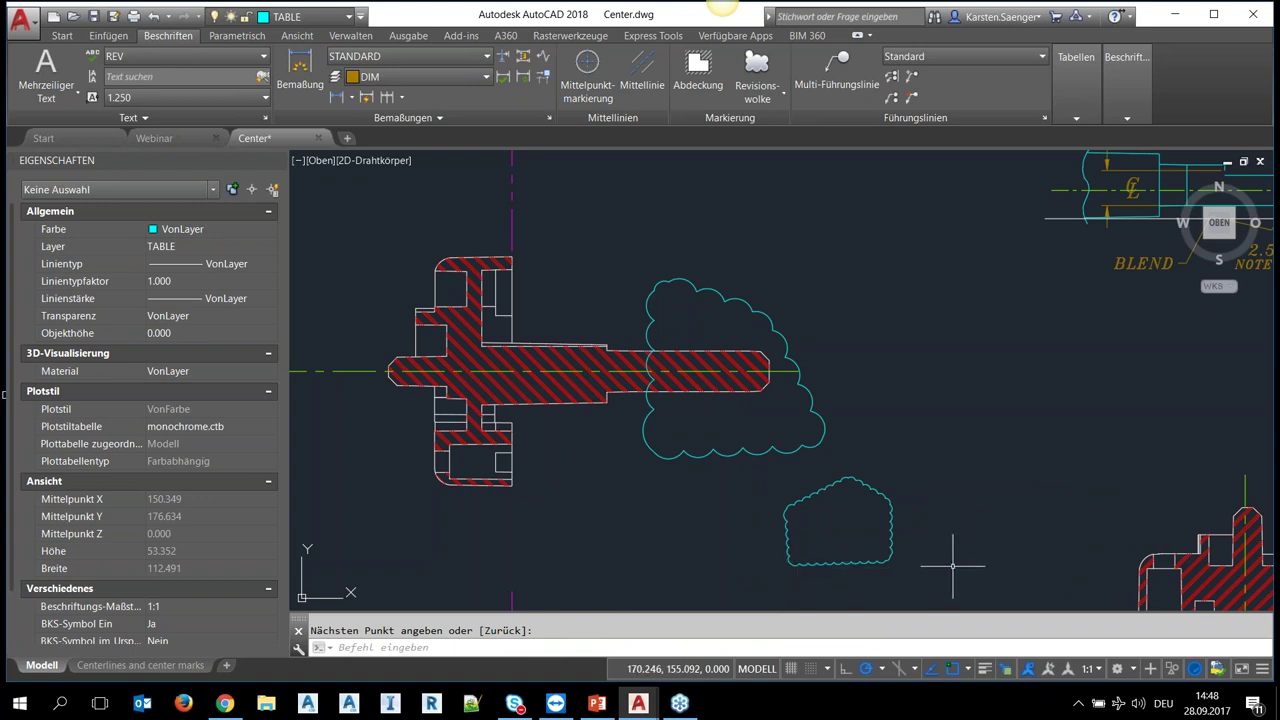
{"action": "left_click", "coordinate": [765, 104]}
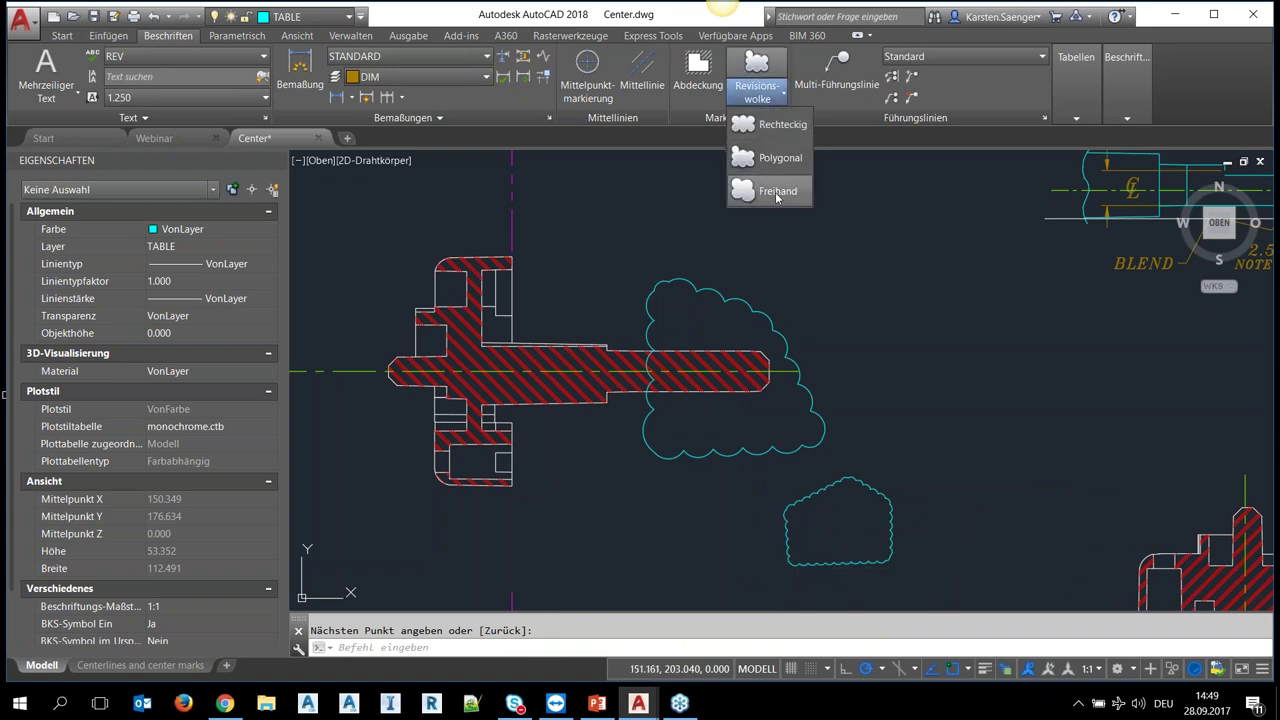
- Draw a freehand revision cloud near the top right, keeping its arc direction unchanged
{"action": "left_click", "coordinate": [777, 193]}
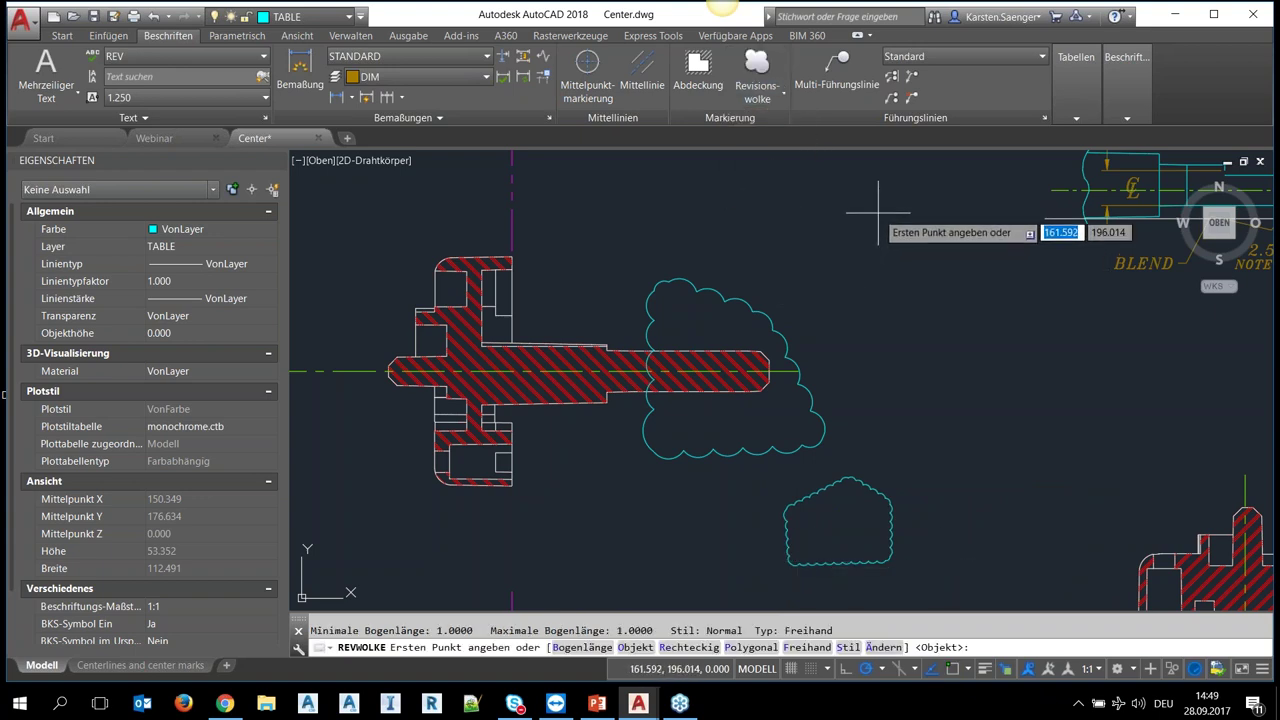
{"action": "left_click", "coordinate": [878, 212]}
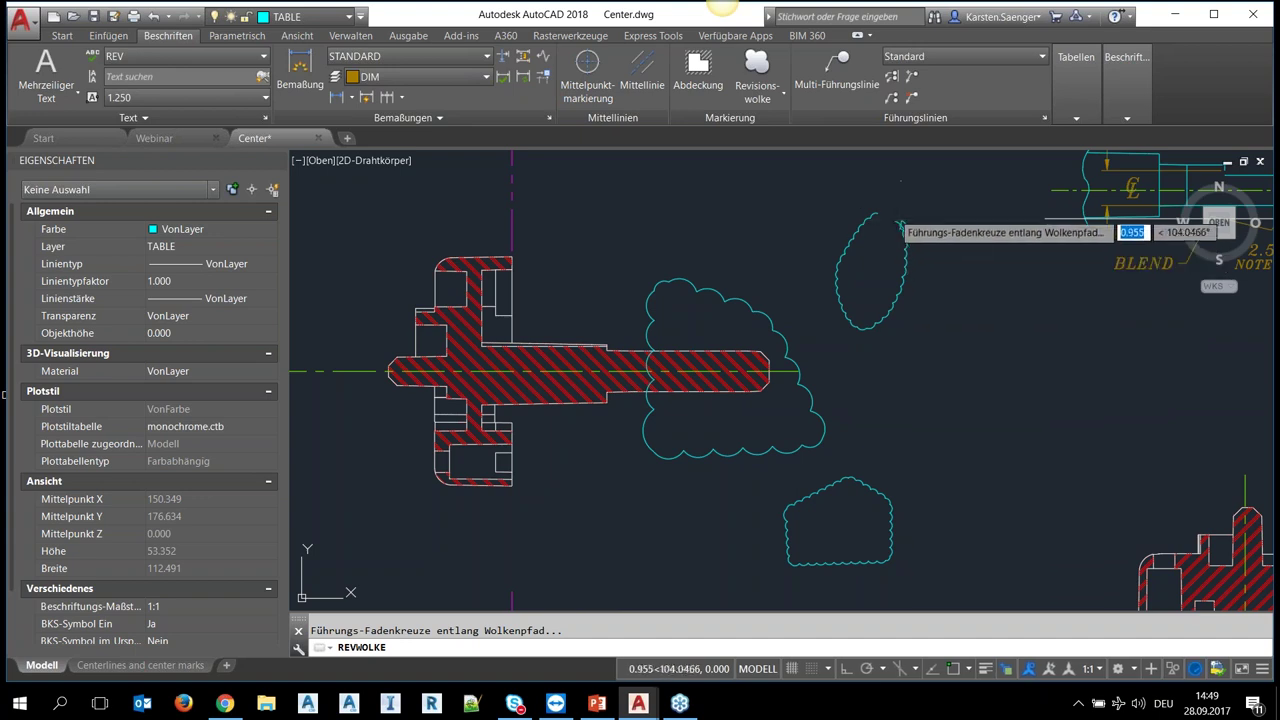
{"action": "key", "text": "Return"}
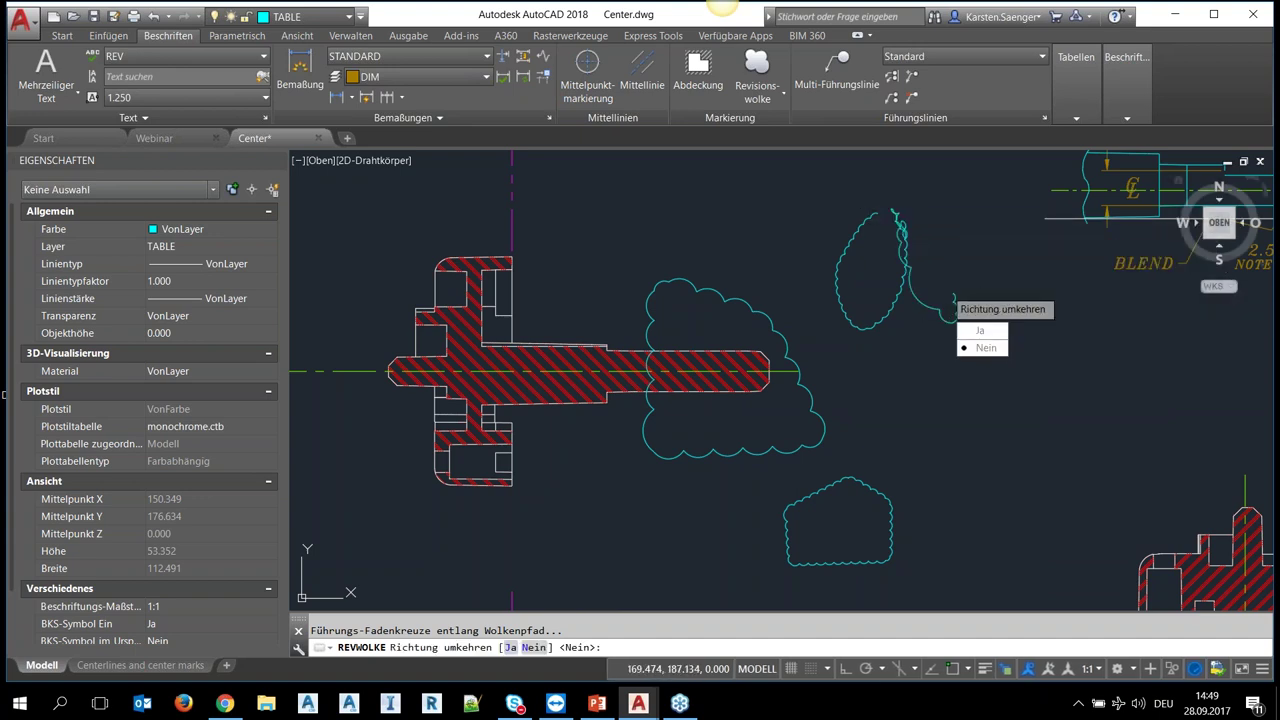
{"action": "left_click", "coordinate": [984, 347]}
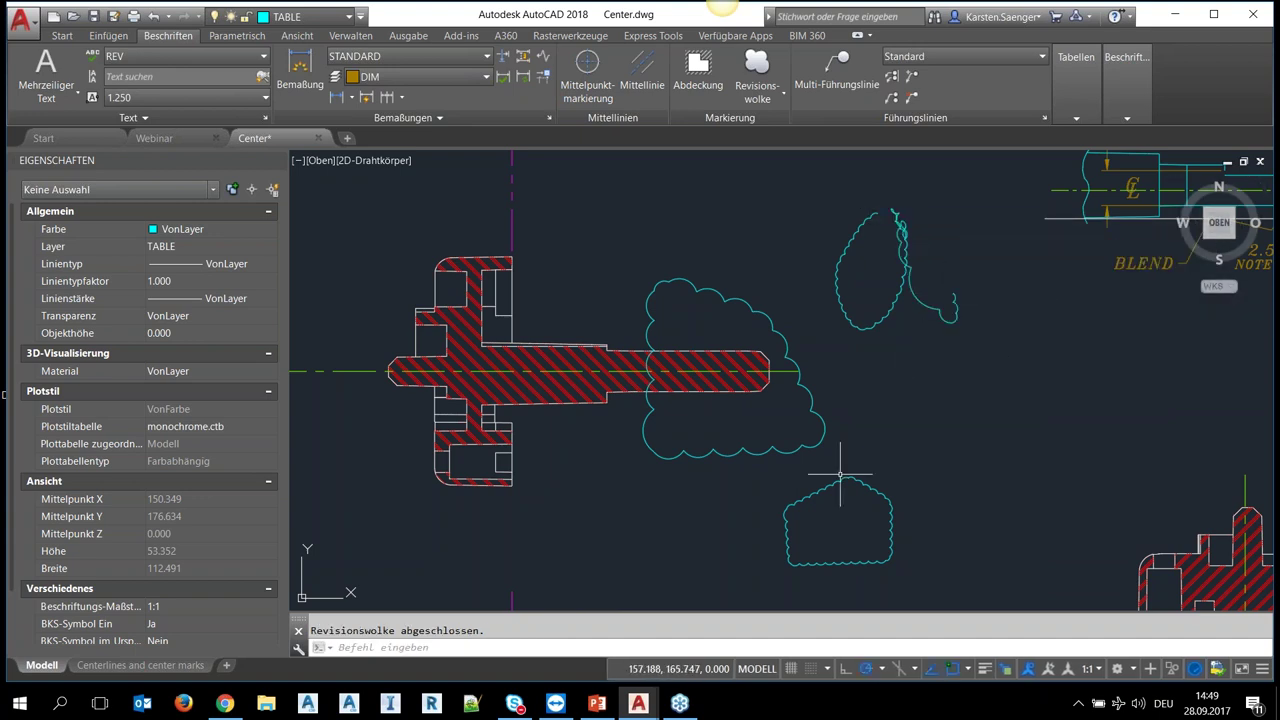
- Select the new freehand cloud and grab a grip, then cancel without reshaping
{"action": "left_click", "coordinate": [875, 325]}
{"action": "scroll", "coordinate": [833, 288], "scroll_direction": "up", "scroll_amount": 3}
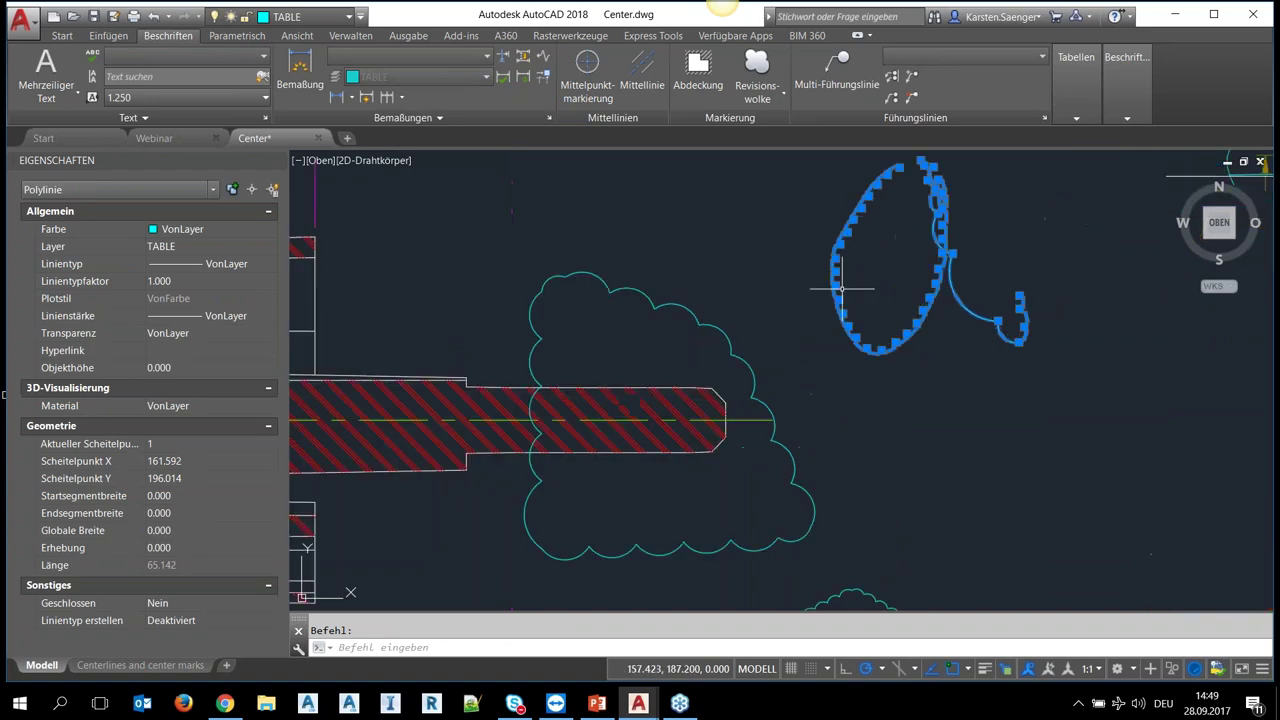
{"action": "scroll", "coordinate": [831, 287], "scroll_direction": "up", "scroll_amount": 3}
{"action": "left_click", "coordinate": [826, 279]}
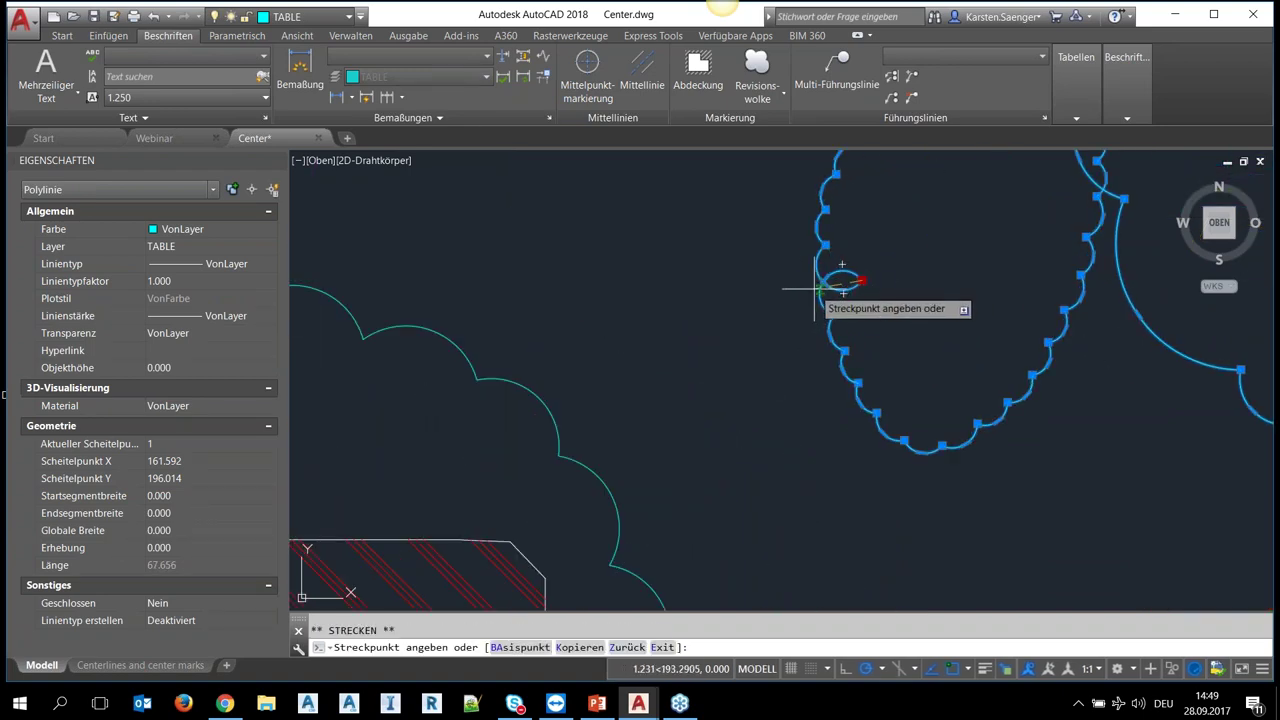
{"action": "key", "text": "Escape"}
{"action": "key", "text": "Escape"}
{"action": "scroll", "coordinate": [791, 362], "scroll_direction": "down", "scroll_amount": 5}
{"action": "scroll", "coordinate": [791, 371], "scroll_direction": "down", "scroll_amount": 2}
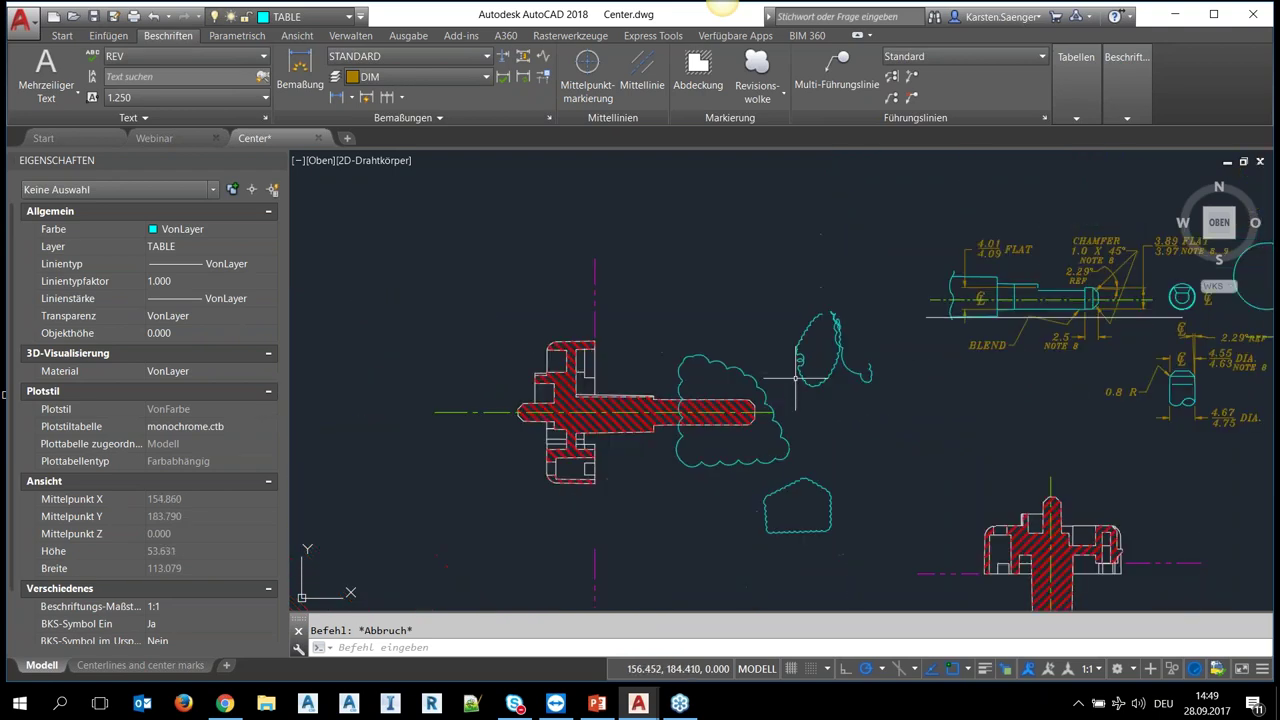
- Trace a long freehand revision cloud across the top of the drawing, then zoom out to show everything
{"action": "left_click", "coordinate": [757, 92]}
{"action": "left_click", "coordinate": [778, 191]}
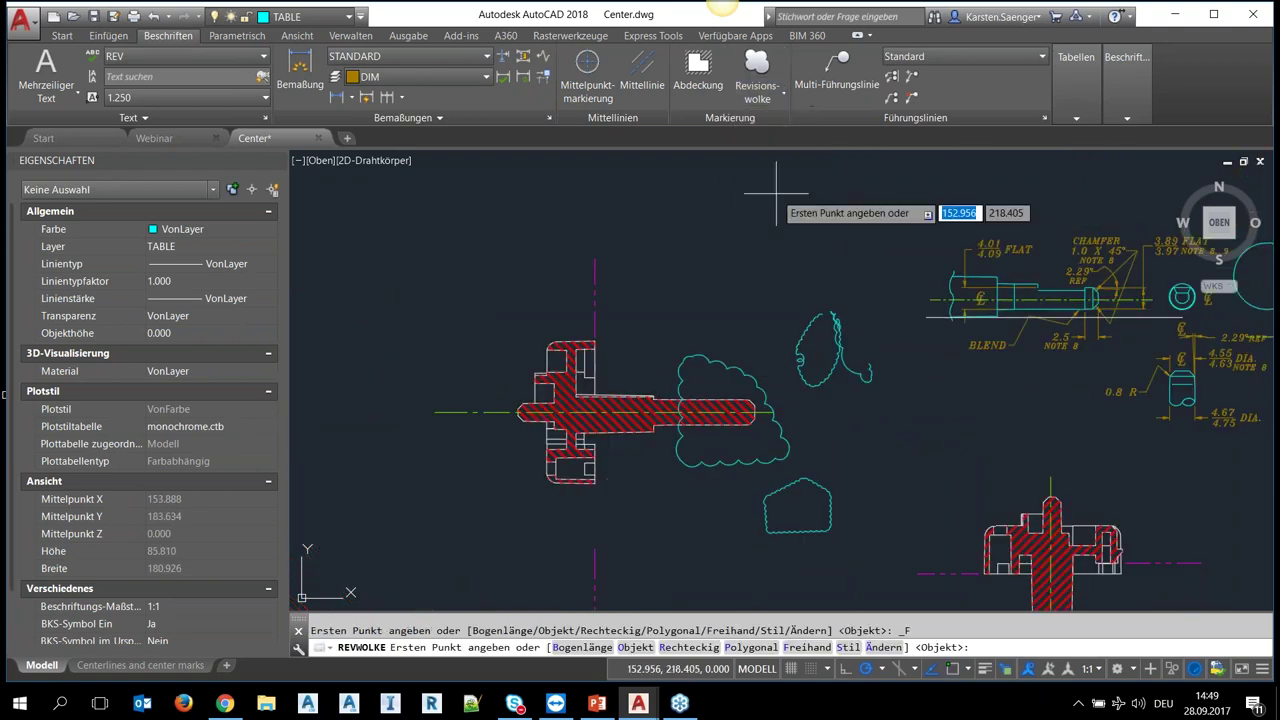
{"action": "left_click", "coordinate": [715, 208]}
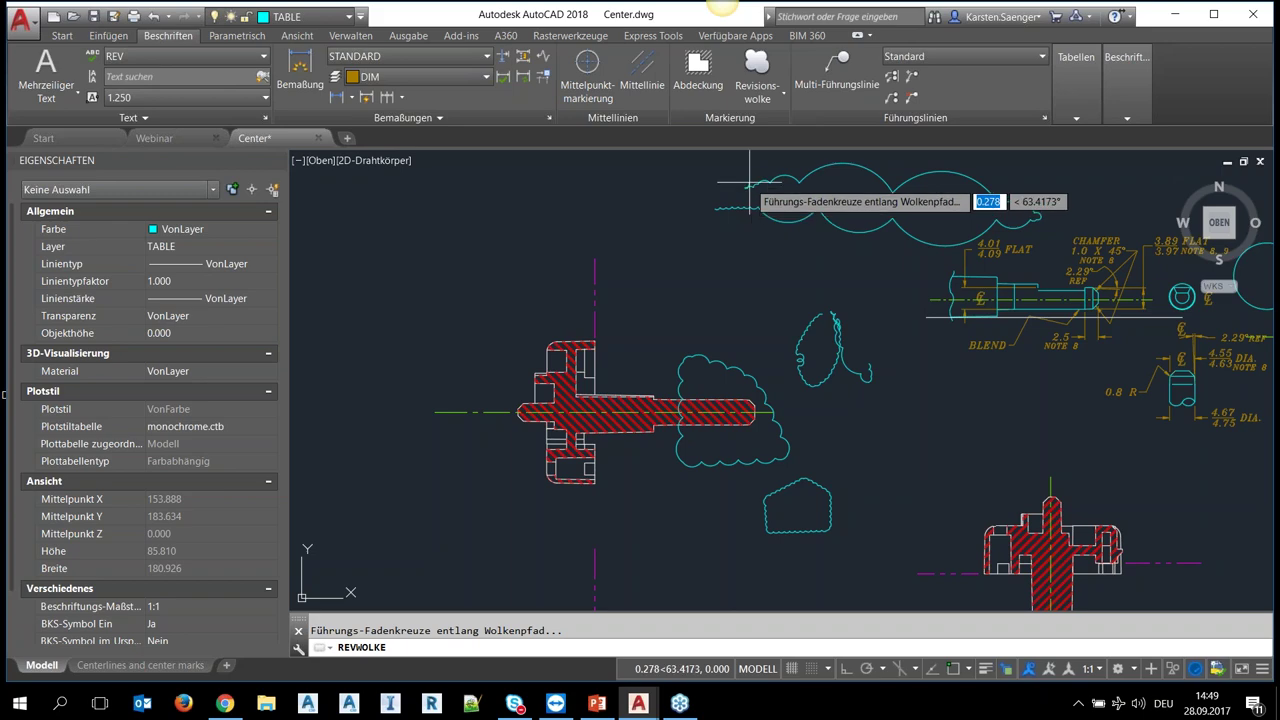
{"action": "key", "text": "Return"}
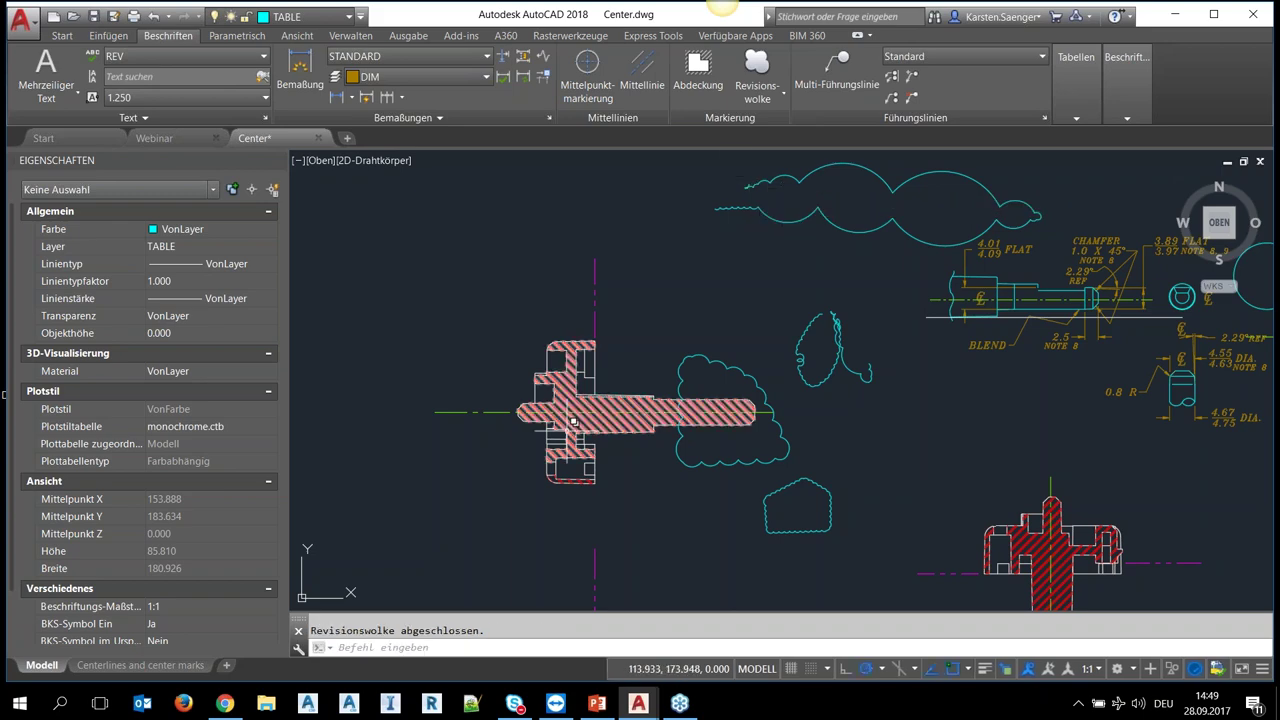
{"action": "scroll", "coordinate": [812, 350], "scroll_direction": "down", "scroll_amount": 2}
{"action": "scroll", "coordinate": [860, 400], "scroll_direction": "down", "scroll_amount": 2}
{"action": "scroll", "coordinate": [800, 403], "scroll_direction": "down", "scroll_amount": 2}
{"action": "middle_click_drag", "start_coordinate": [900, 336], "coordinate": [914, 340]}
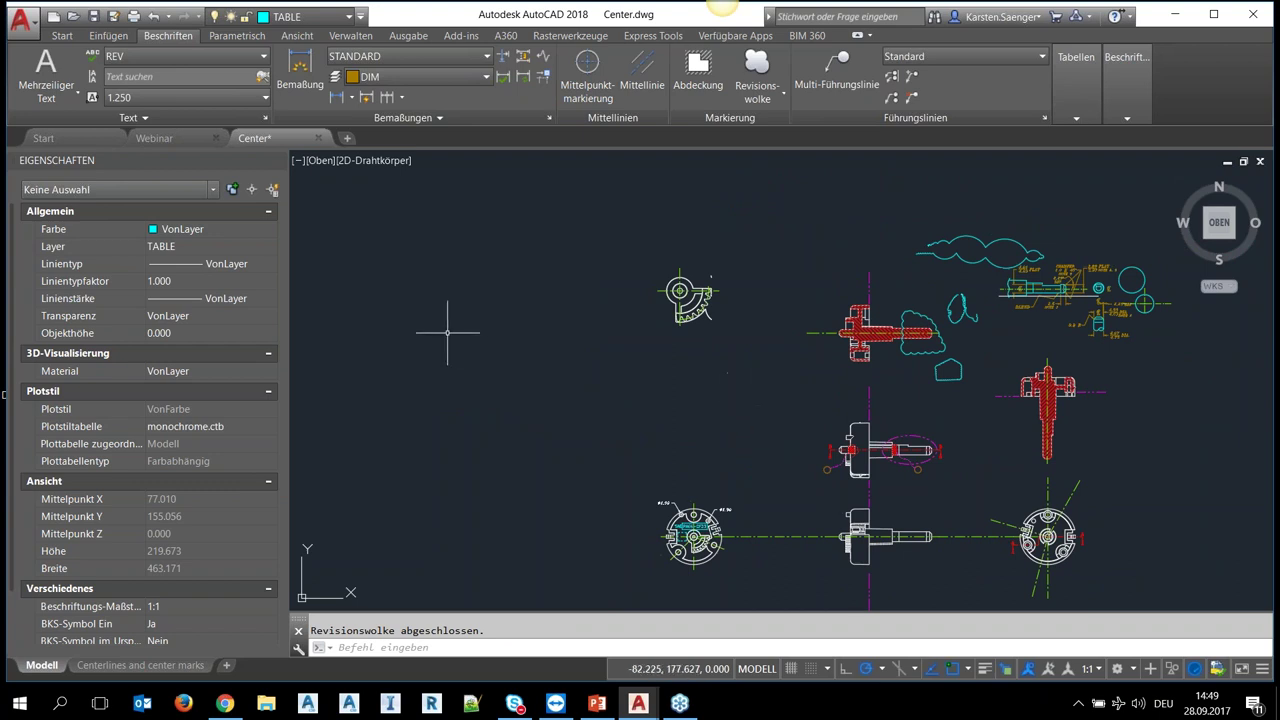
- Create new drawing Zeichnung3 and insert Webinar.dwg as a block, entering insertion X coordinate 0
{"action": "left_click", "coordinate": [347, 138]}
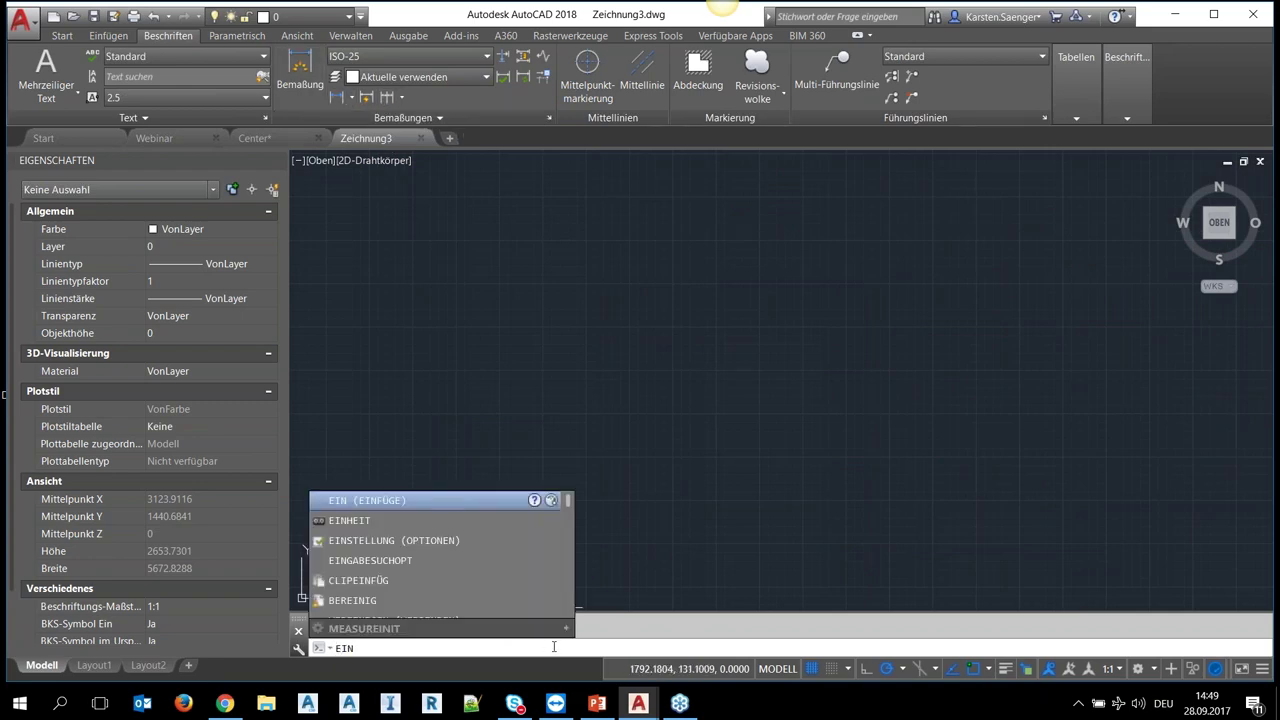
{"action": "key", "text": "Return"}
{"action": "left_click", "coordinate": [845, 252]}
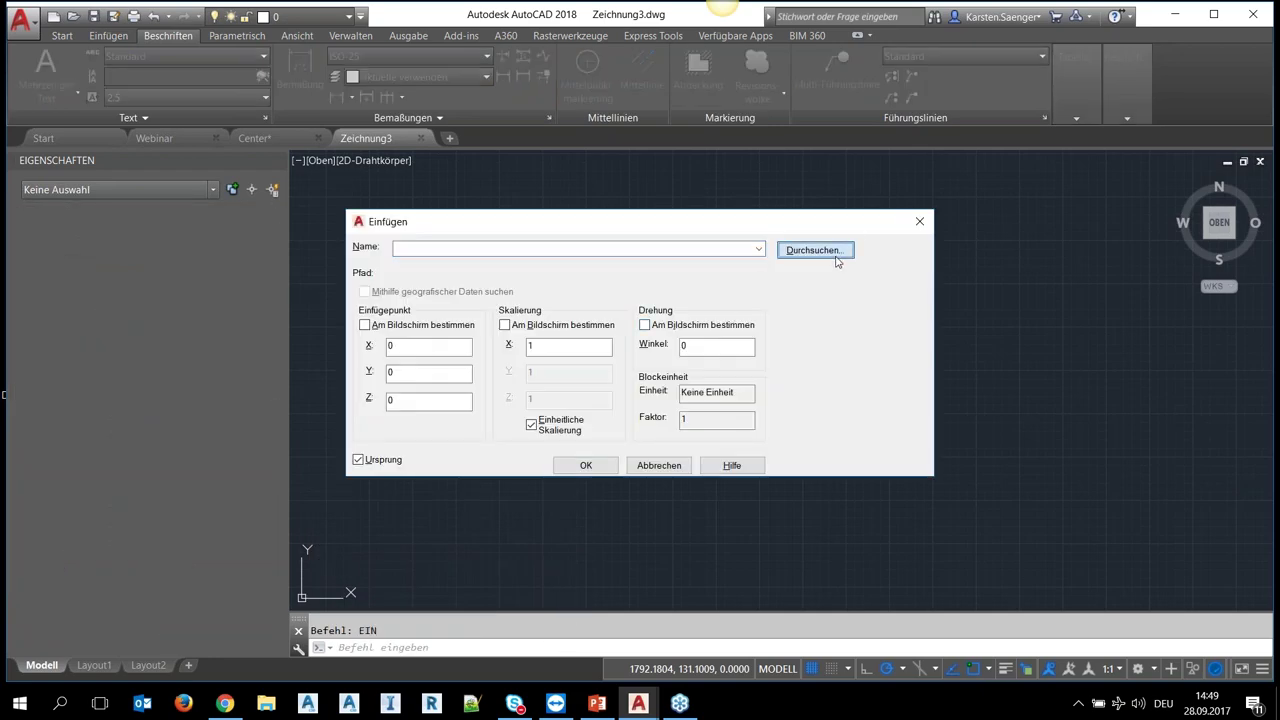
{"action": "left_click", "coordinate": [540, 311]}
{"action": "left_click", "coordinate": [870, 509]}
{"action": "left_click", "coordinate": [365, 326]}
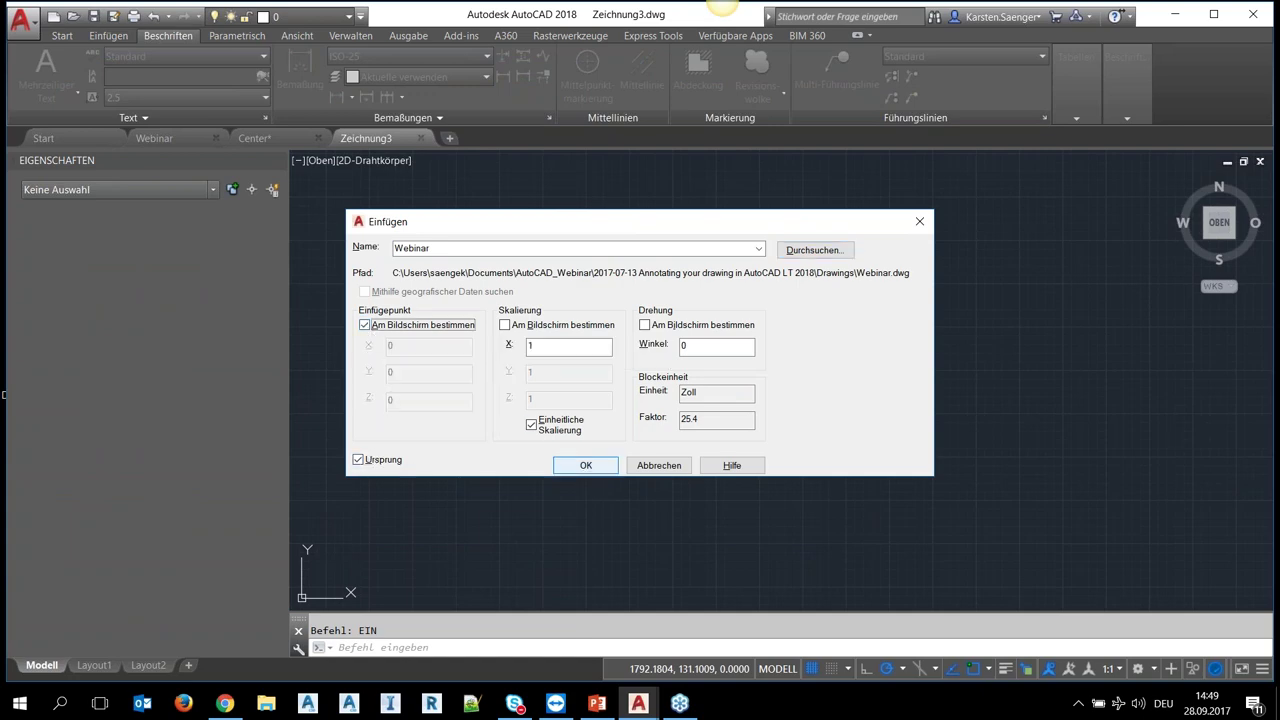
{"action": "left_click", "coordinate": [586, 466]}
{"action": "type", "text": "0"}
{"action": "key", "text": "Tab"}
- Place the Webinar block at origin 0,0 and zoom in on it
{"action": "key", "text": "Return"}
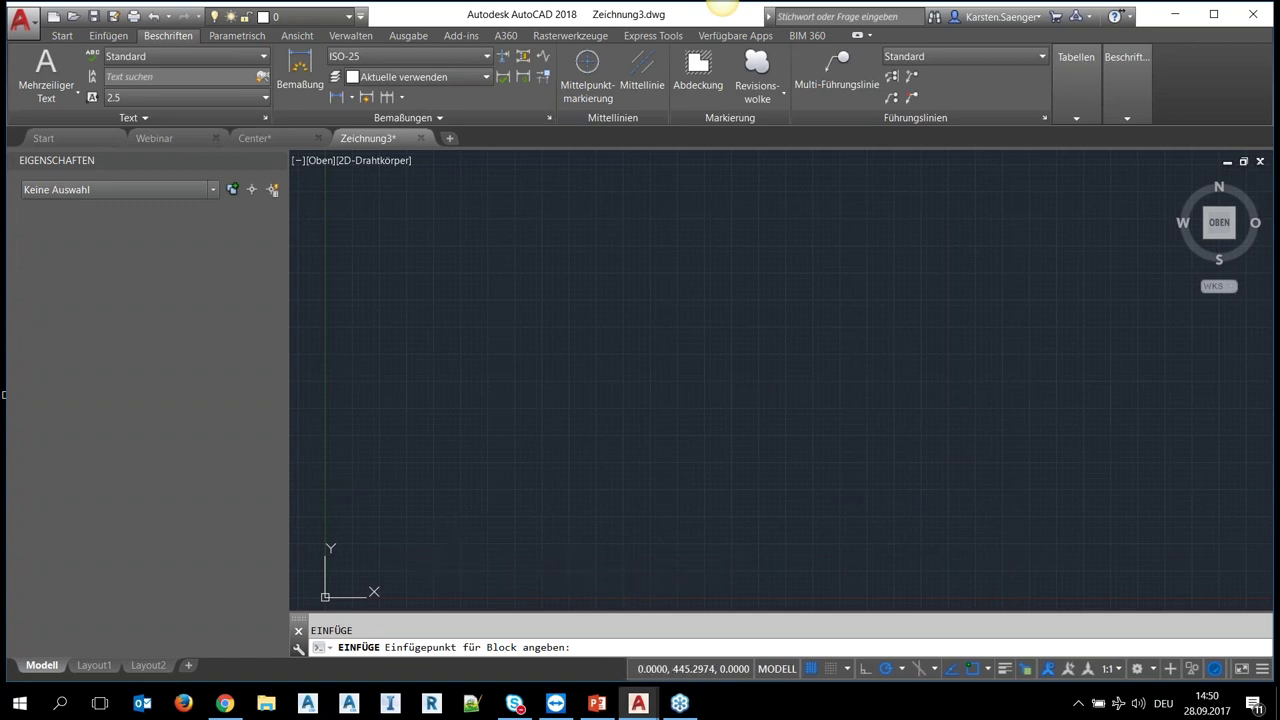
{"action": "scroll", "coordinate": [574, 449], "scroll_direction": "up", "scroll_amount": 4}
{"action": "scroll", "coordinate": [614, 457], "scroll_direction": "up", "scroll_amount": 4}
{"action": "scroll", "coordinate": [688, 448], "scroll_direction": "up", "scroll_amount": 2}
{"action": "scroll", "coordinate": [688, 448], "scroll_direction": "up", "scroll_amount": 2}
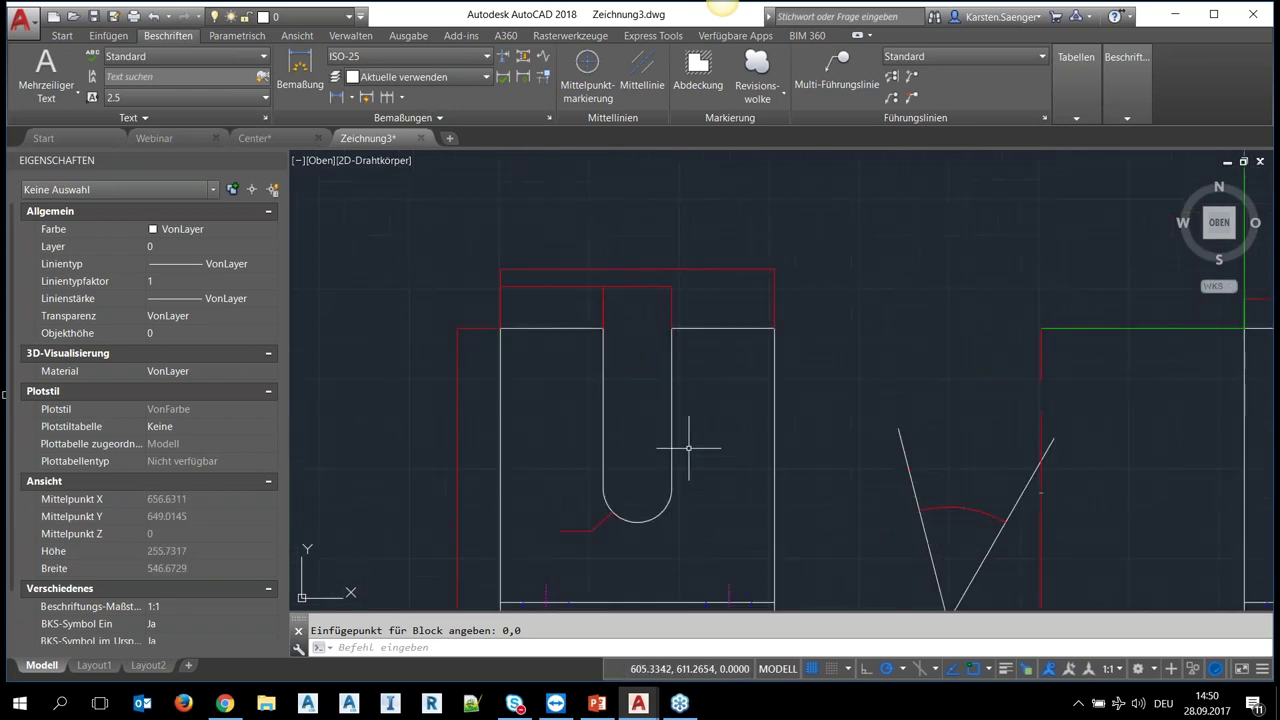
{"action": "middle_click_drag", "start_coordinate": [617, 451], "coordinate": [626, 414]}
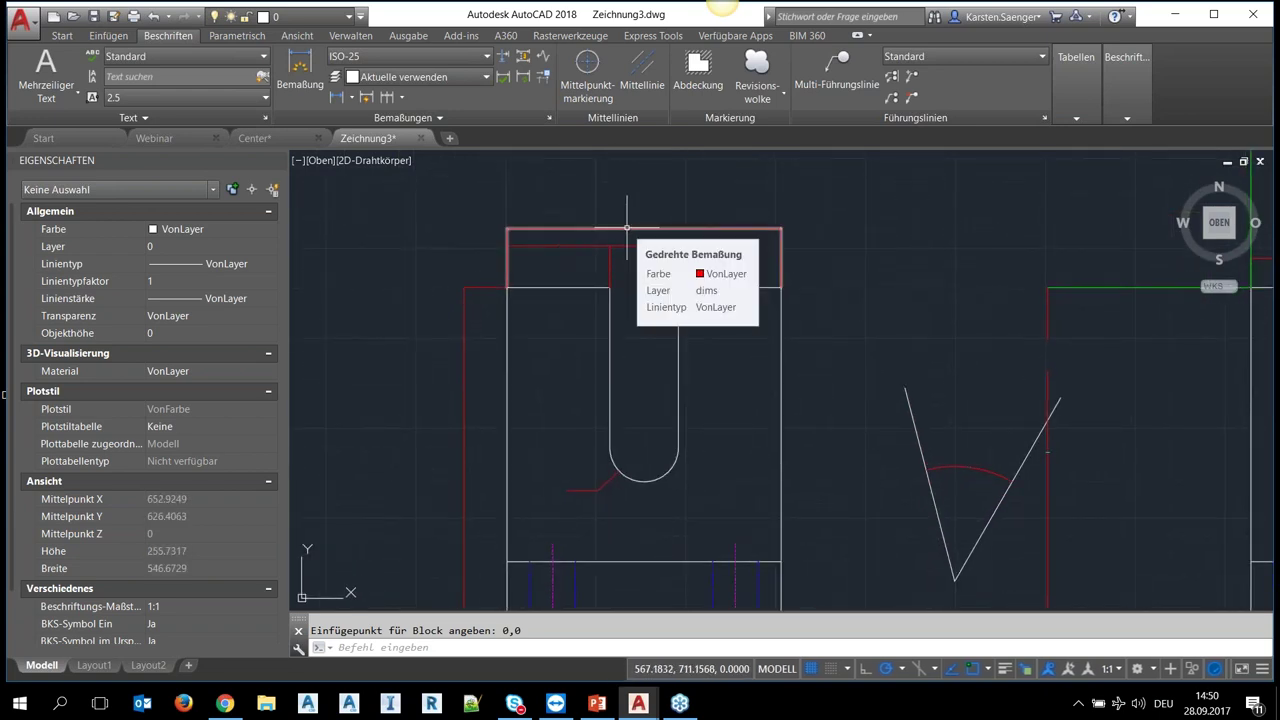
- Compare the inserted block with the Webinar drawing, ending on the Webinar tab
{"action": "left_click", "coordinate": [160, 139]}
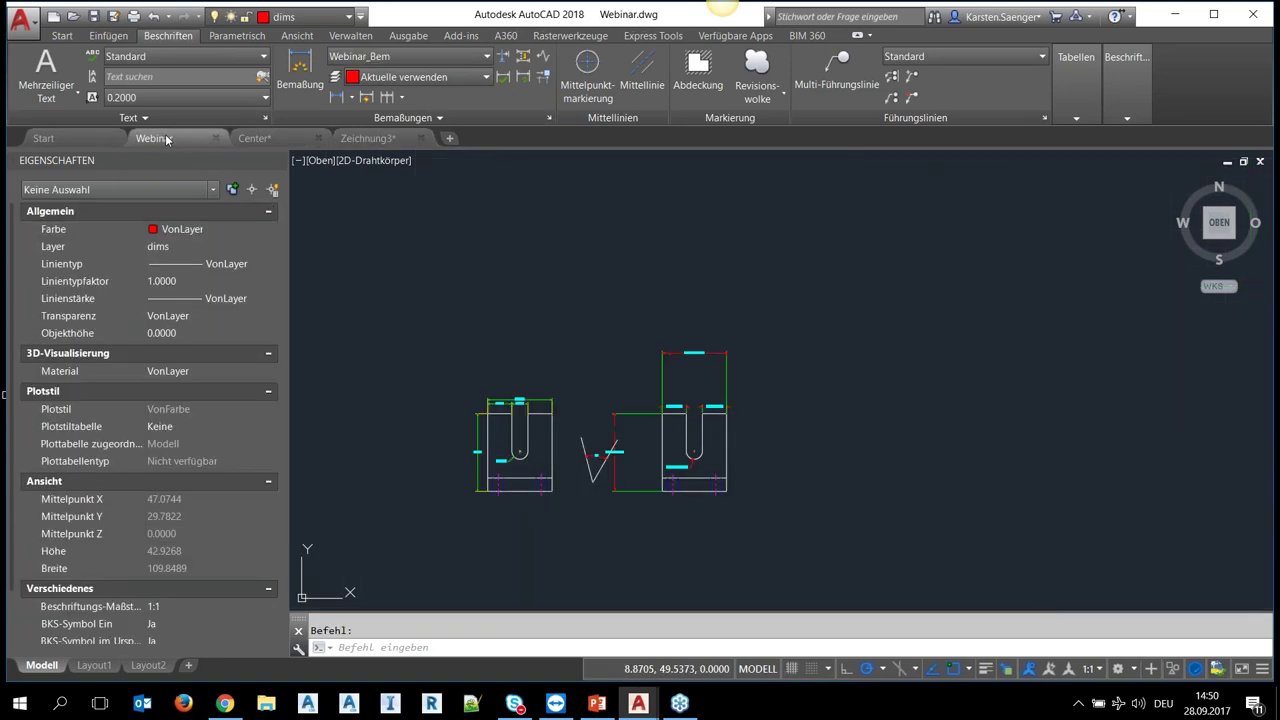
{"action": "left_click", "coordinate": [377, 140]}
{"action": "scroll", "coordinate": [626, 262], "scroll_direction": "up", "scroll_amount": 4}
{"action": "middle_click_drag", "start_coordinate": [623, 249], "coordinate": [687, 371]}
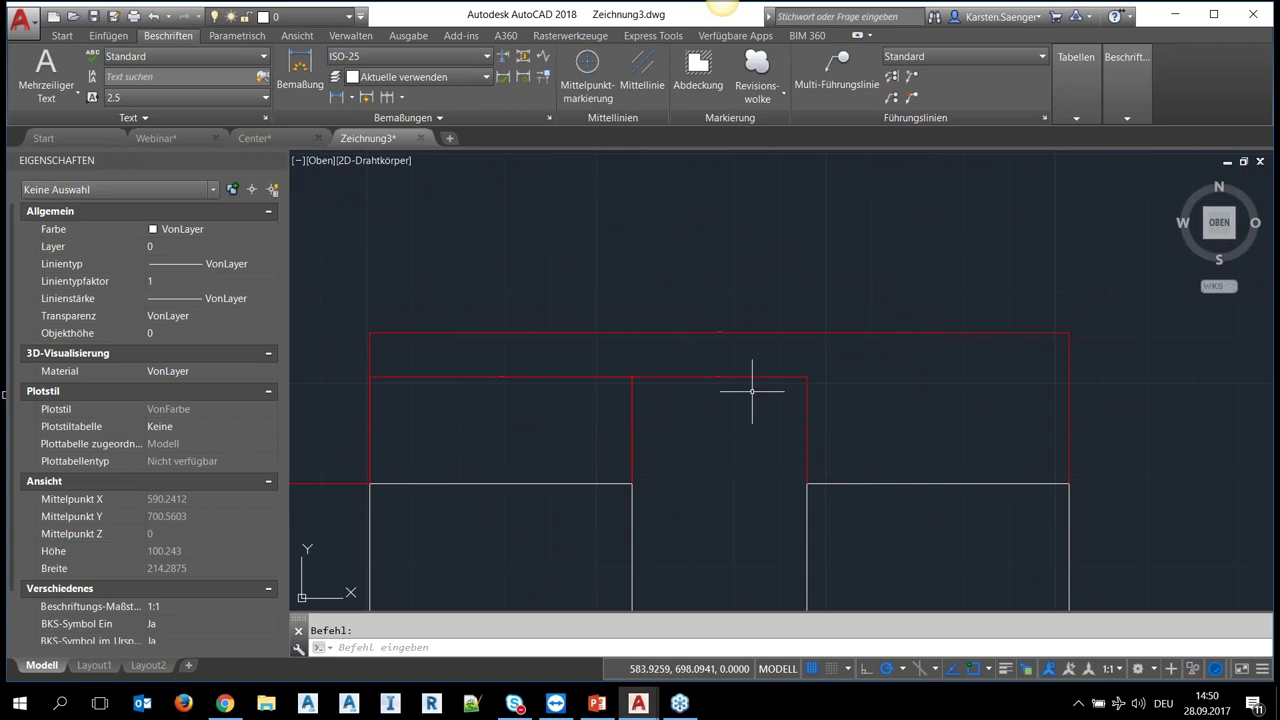
{"action": "scroll", "coordinate": [758, 440], "scroll_direction": "down", "scroll_amount": 4}
{"action": "middle_click_drag", "start_coordinate": [764, 447], "coordinate": [655, 352]}
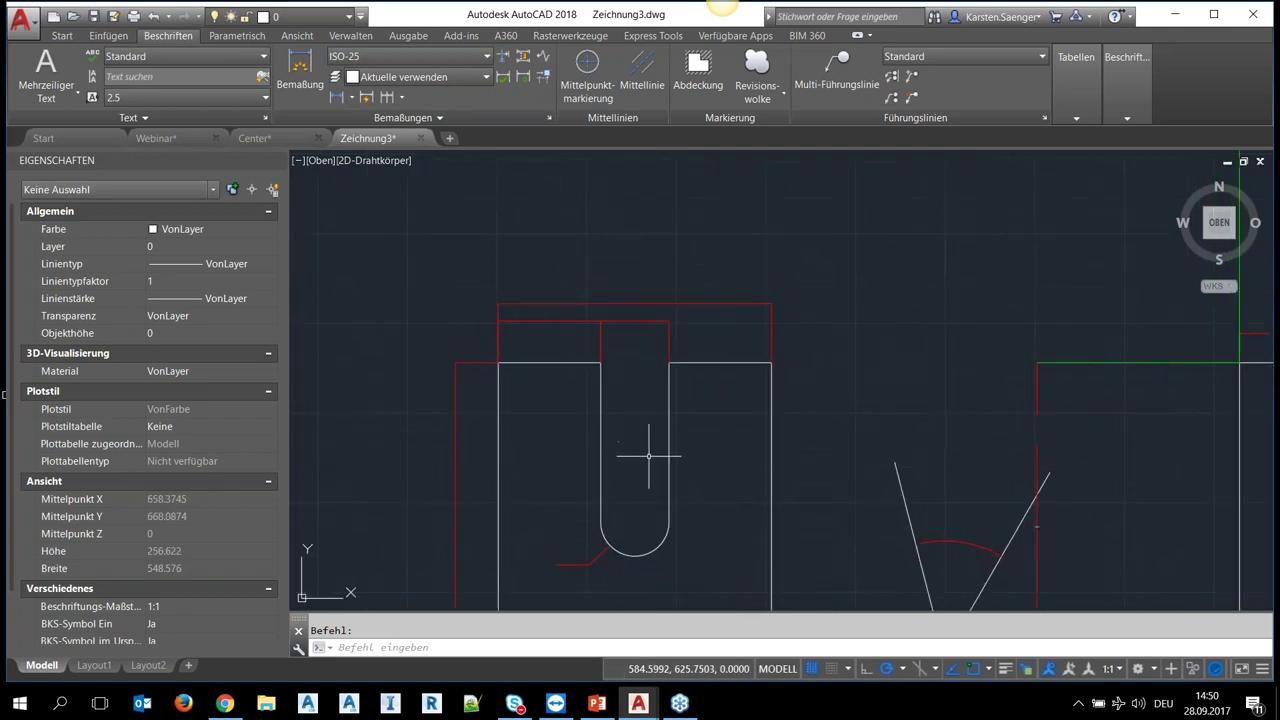
{"action": "left_click", "coordinate": [165, 138]}
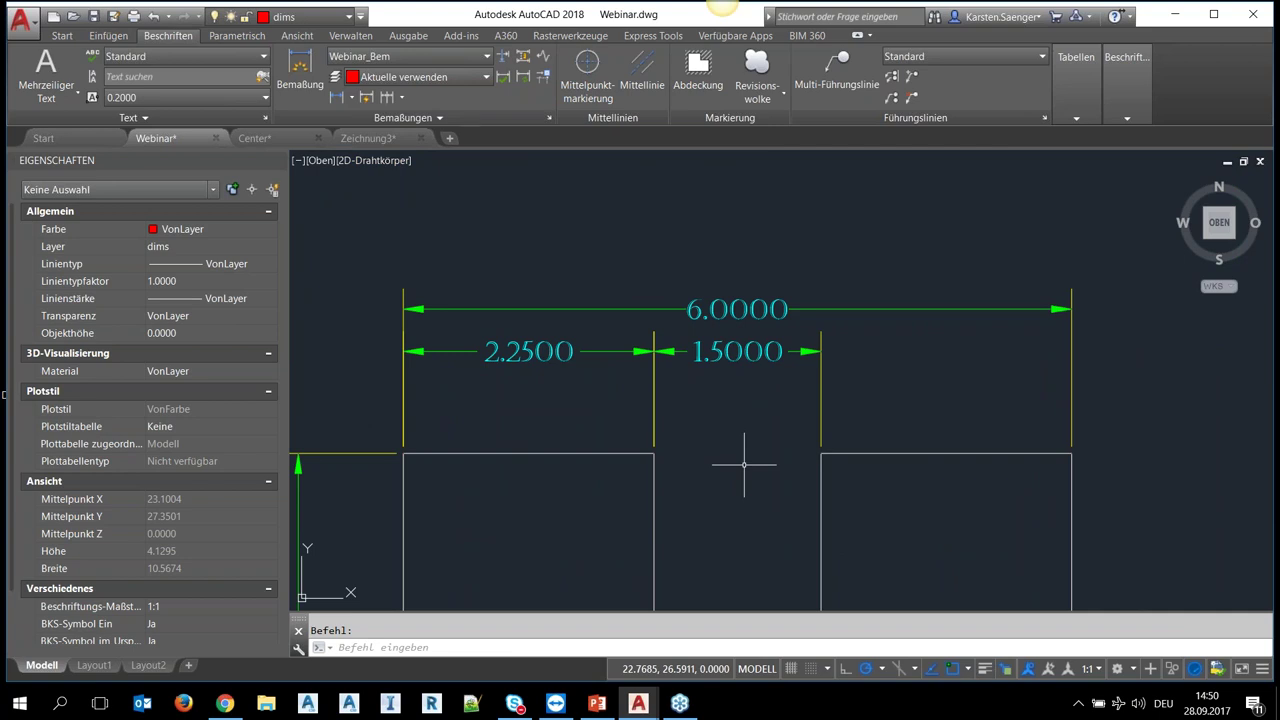
- Return to Zeichnung3 and zoom out to review the inserted parts
{"action": "left_click", "coordinate": [368, 138]}
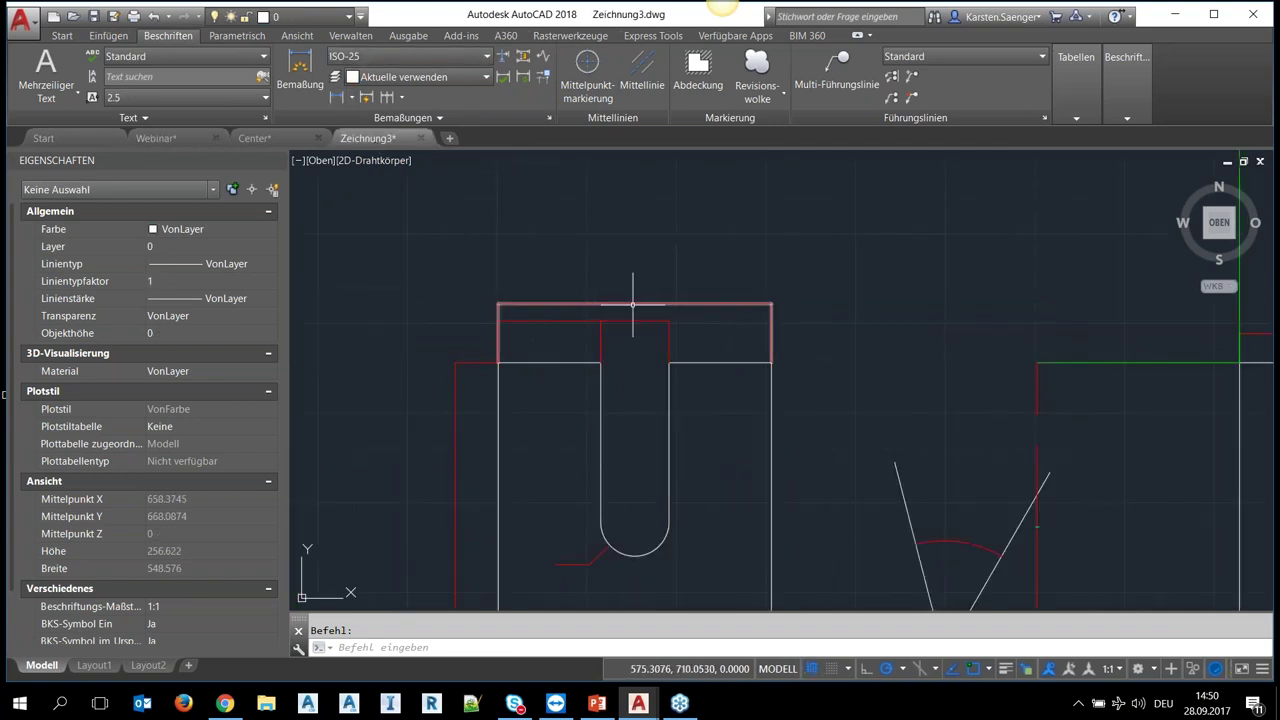
{"action": "scroll", "coordinate": [632, 304], "scroll_direction": "down", "scroll_amount": 2}
{"action": "middle_click_drag", "start_coordinate": [748, 355], "coordinate": [769, 295]}
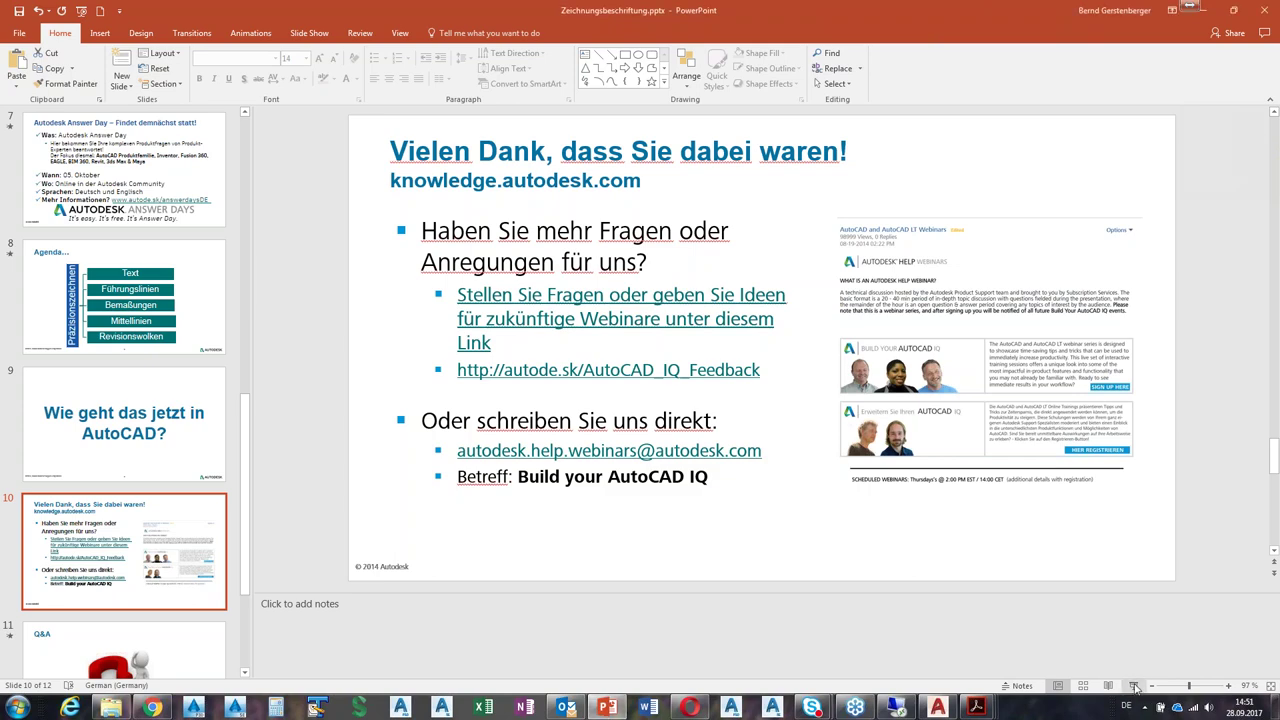
- Start the full-screen slide show on the thank-you slide and advance to the Q&A slide 11
{"action": "left_click", "coordinate": [1133, 686]}
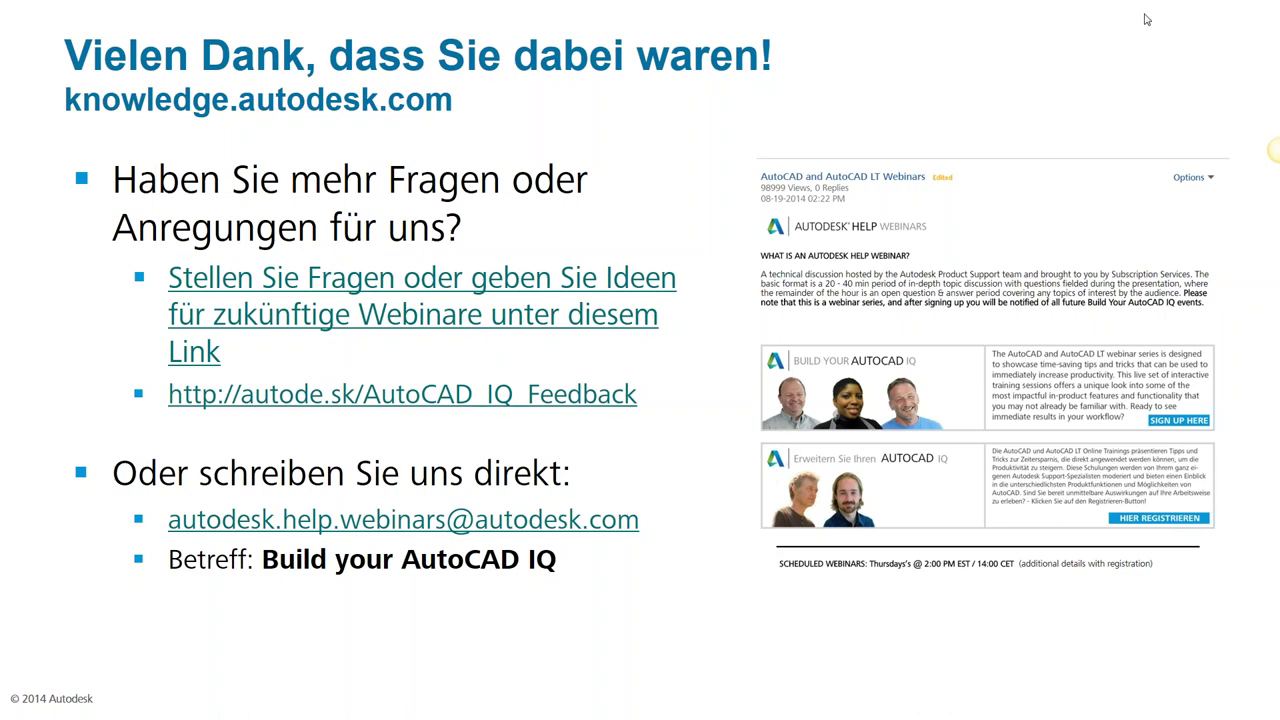
{"action": "left_click", "coordinate": [1050, 128]}
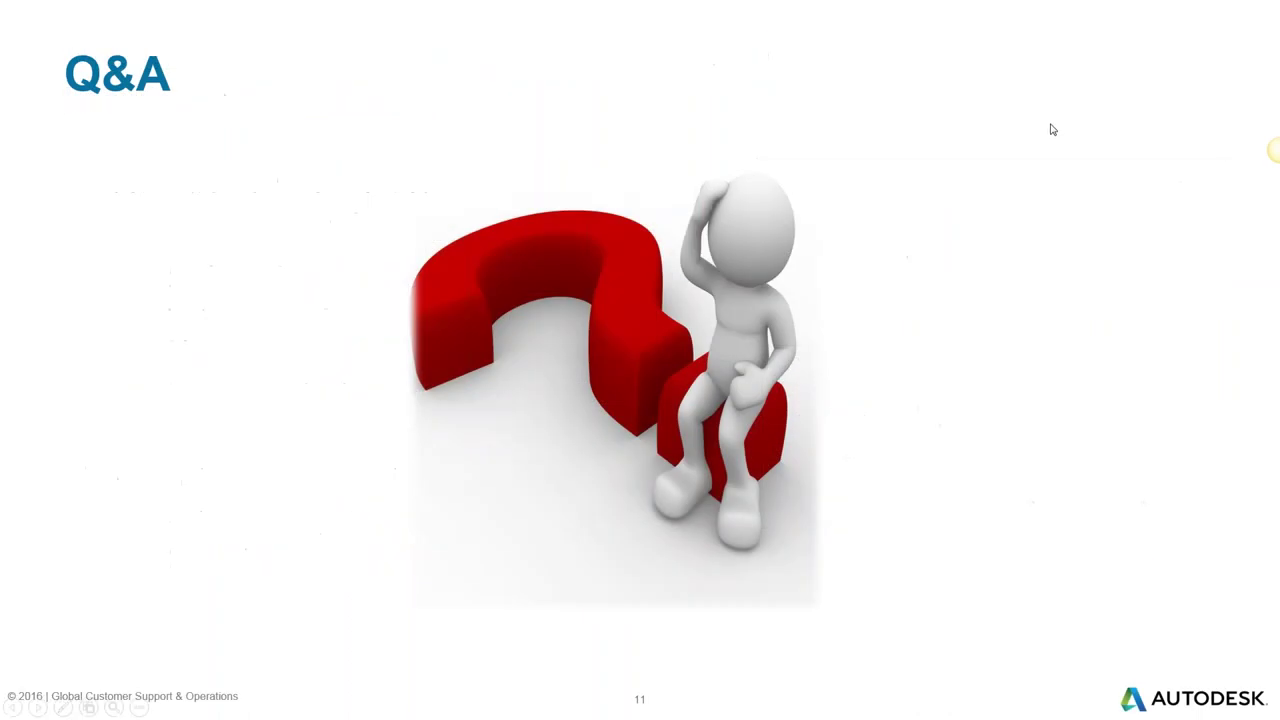
- Stay on the Q&A slide, then exit the full-screen show with Esc back to PowerPoint's editing view
{"action": "key", "text": "alt+Tab"}
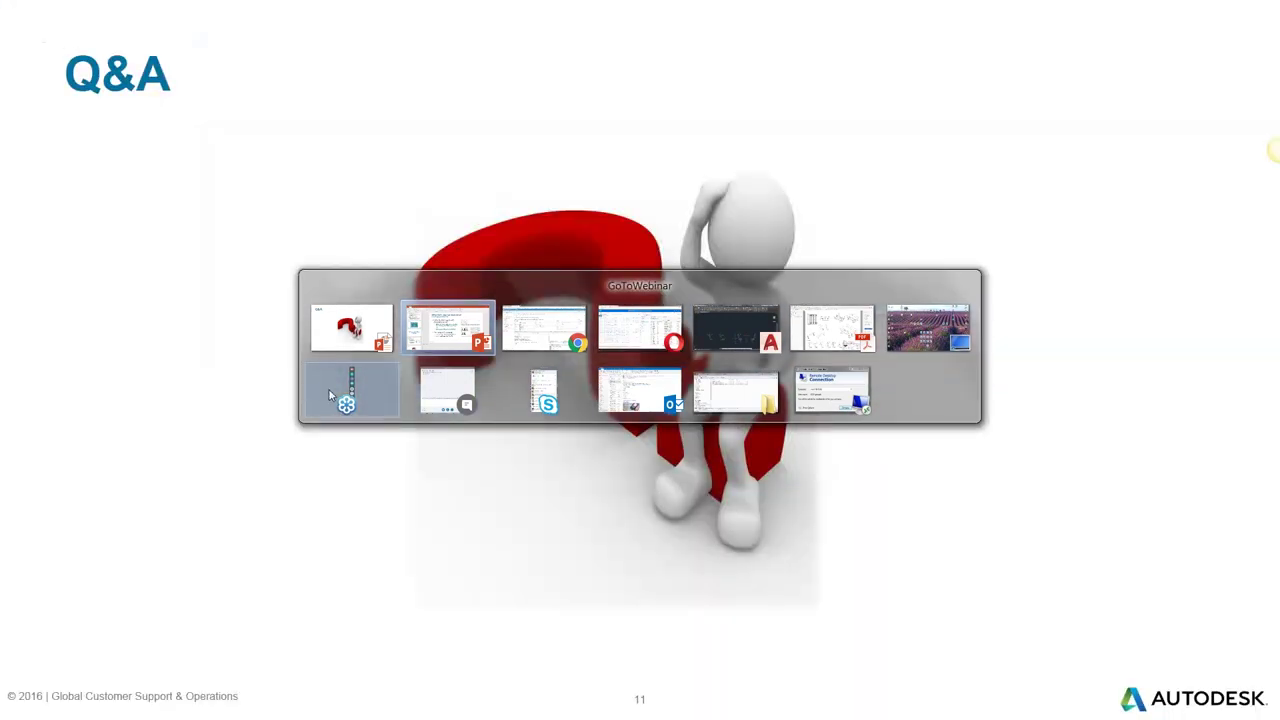
{"action": "left_click", "coordinate": [347, 395]}
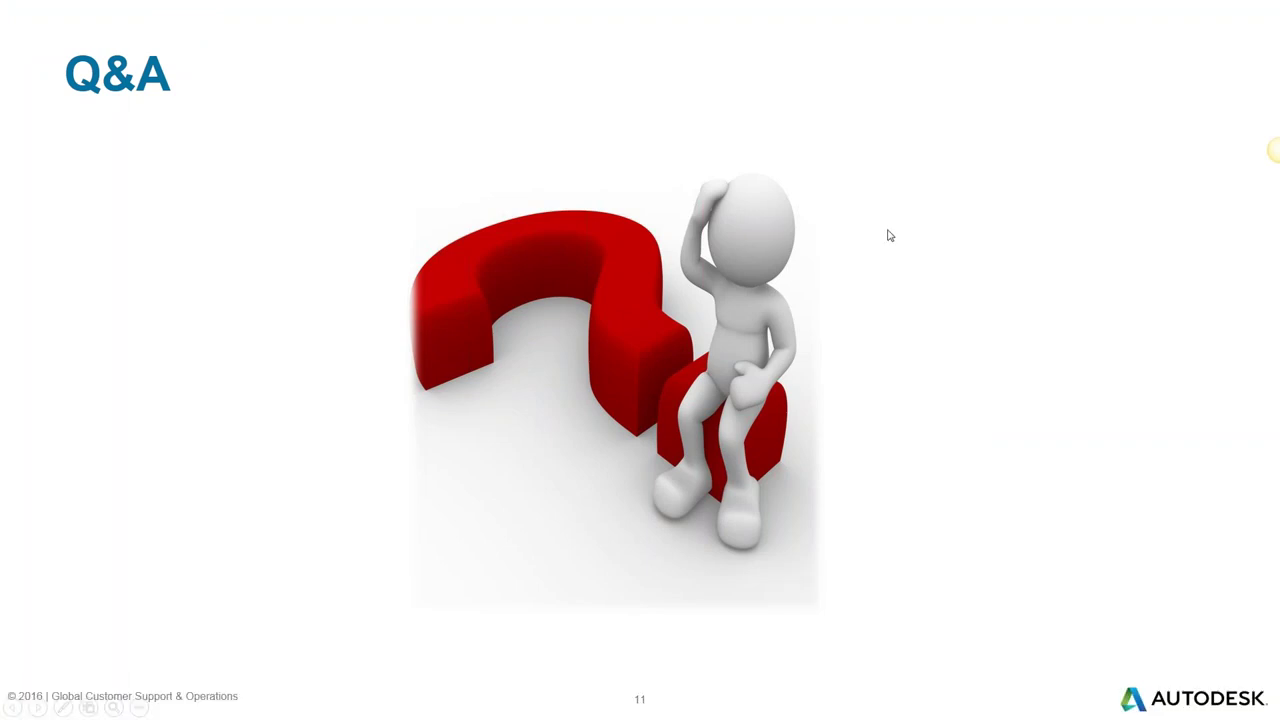
{"action": "key", "text": "Escape"}
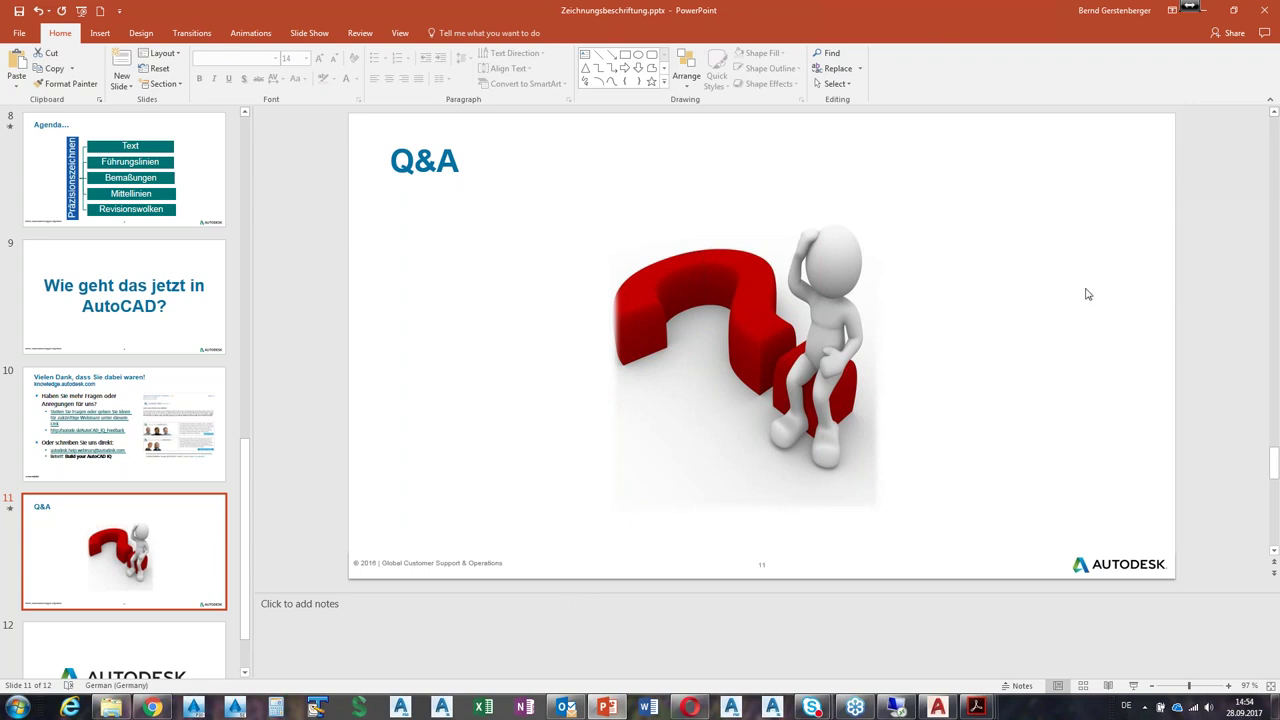
{"action": "left_click", "coordinate": [1190, 6]}
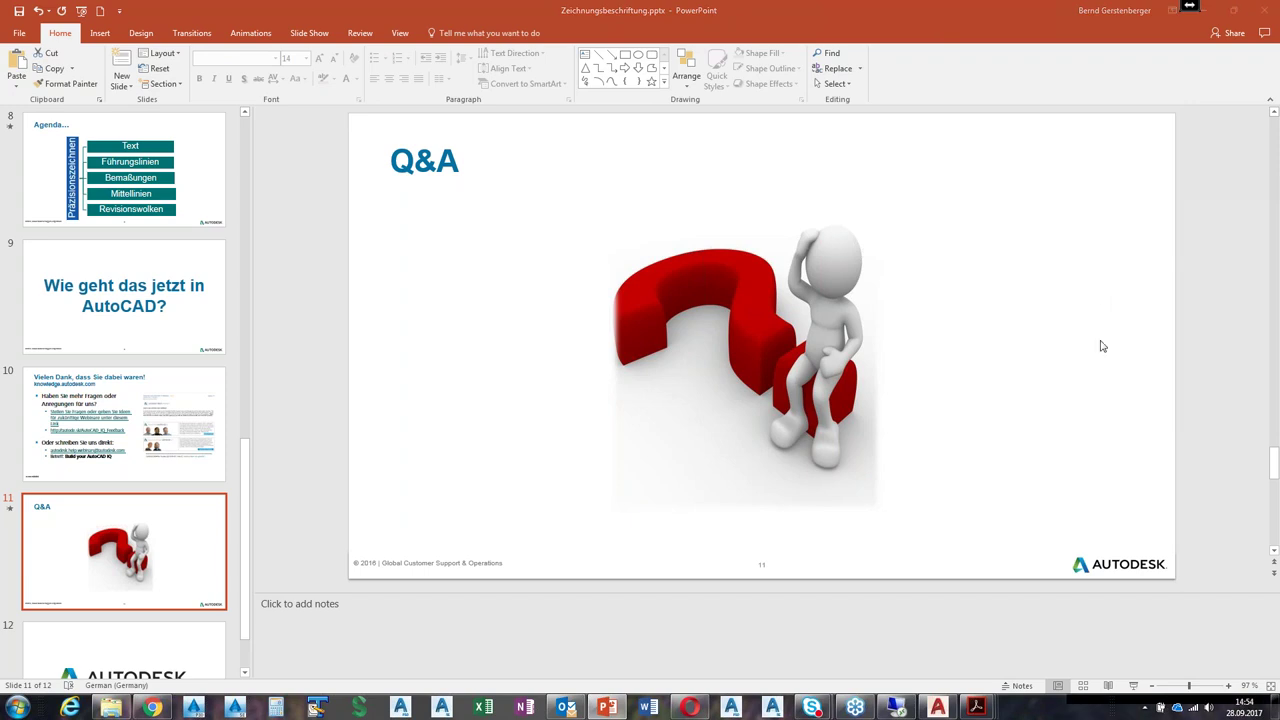